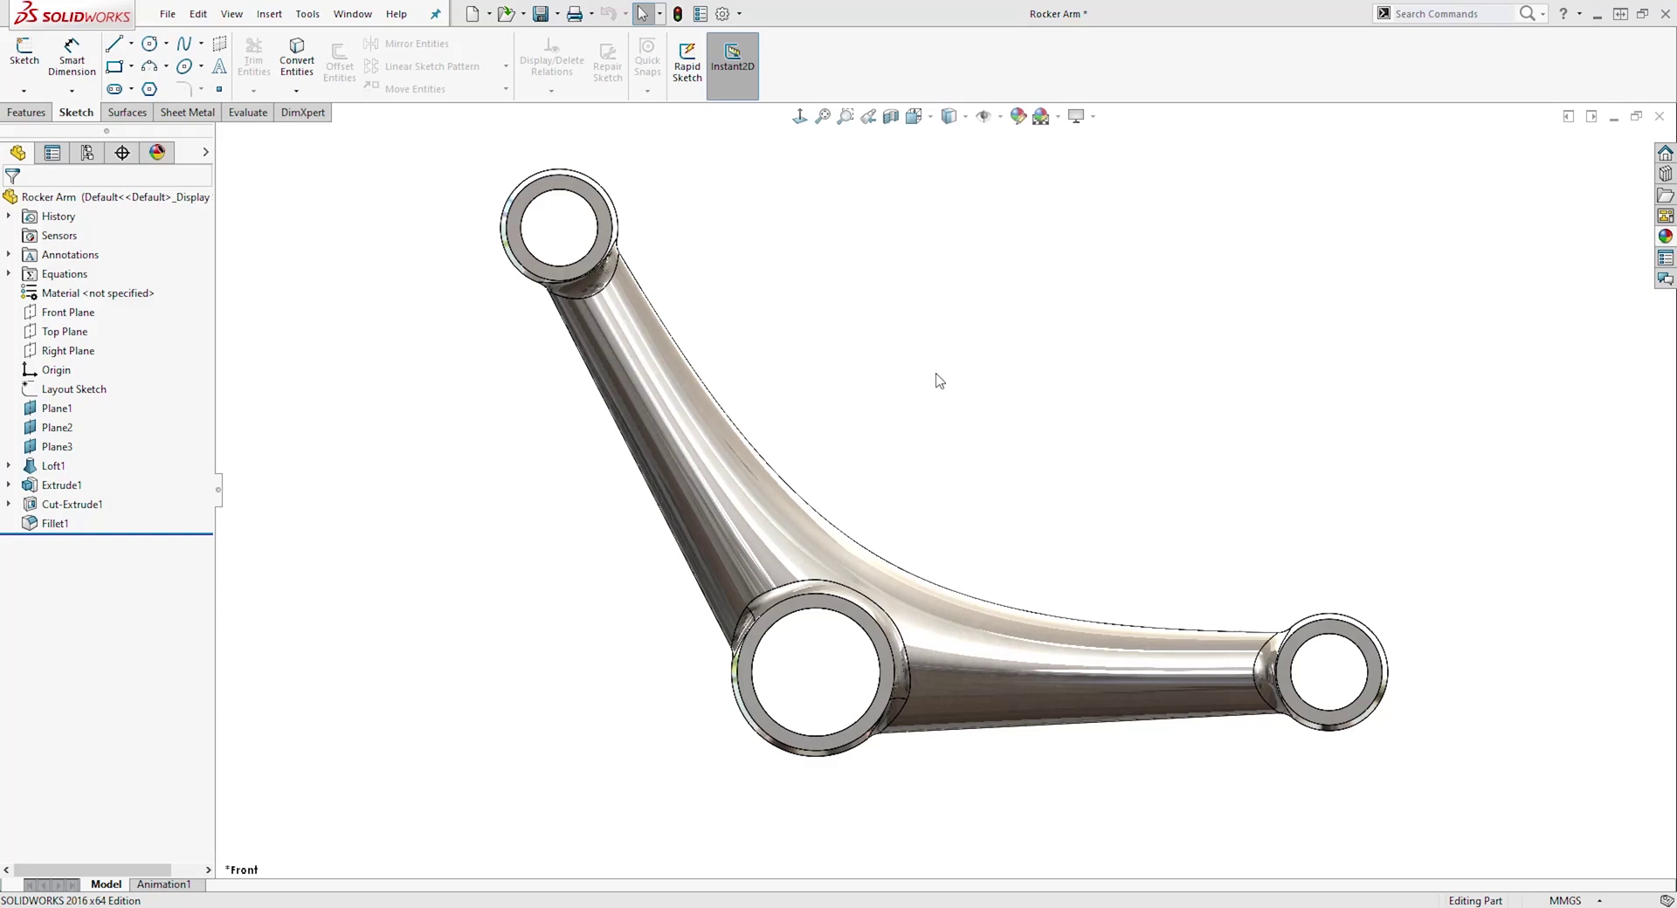
pyautogui.moveTo(939, 380); pyautogui.dragTo(966, 427, button='middle')
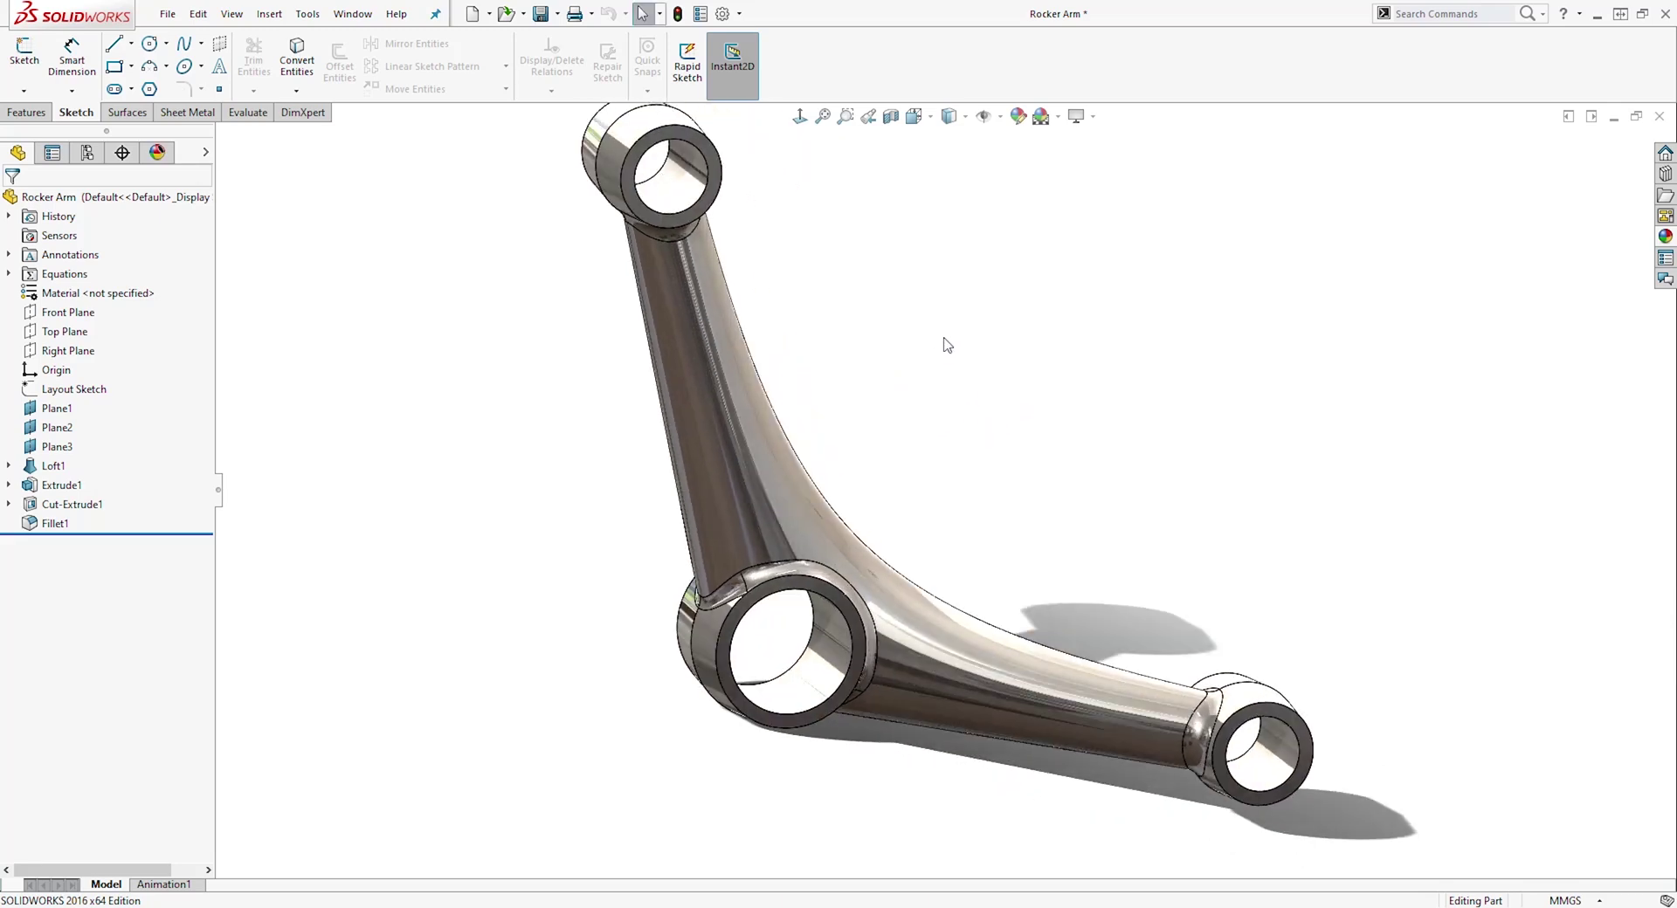
pyautogui.moveTo(958, 278); pyautogui.dragTo(876, 303, button='middle')
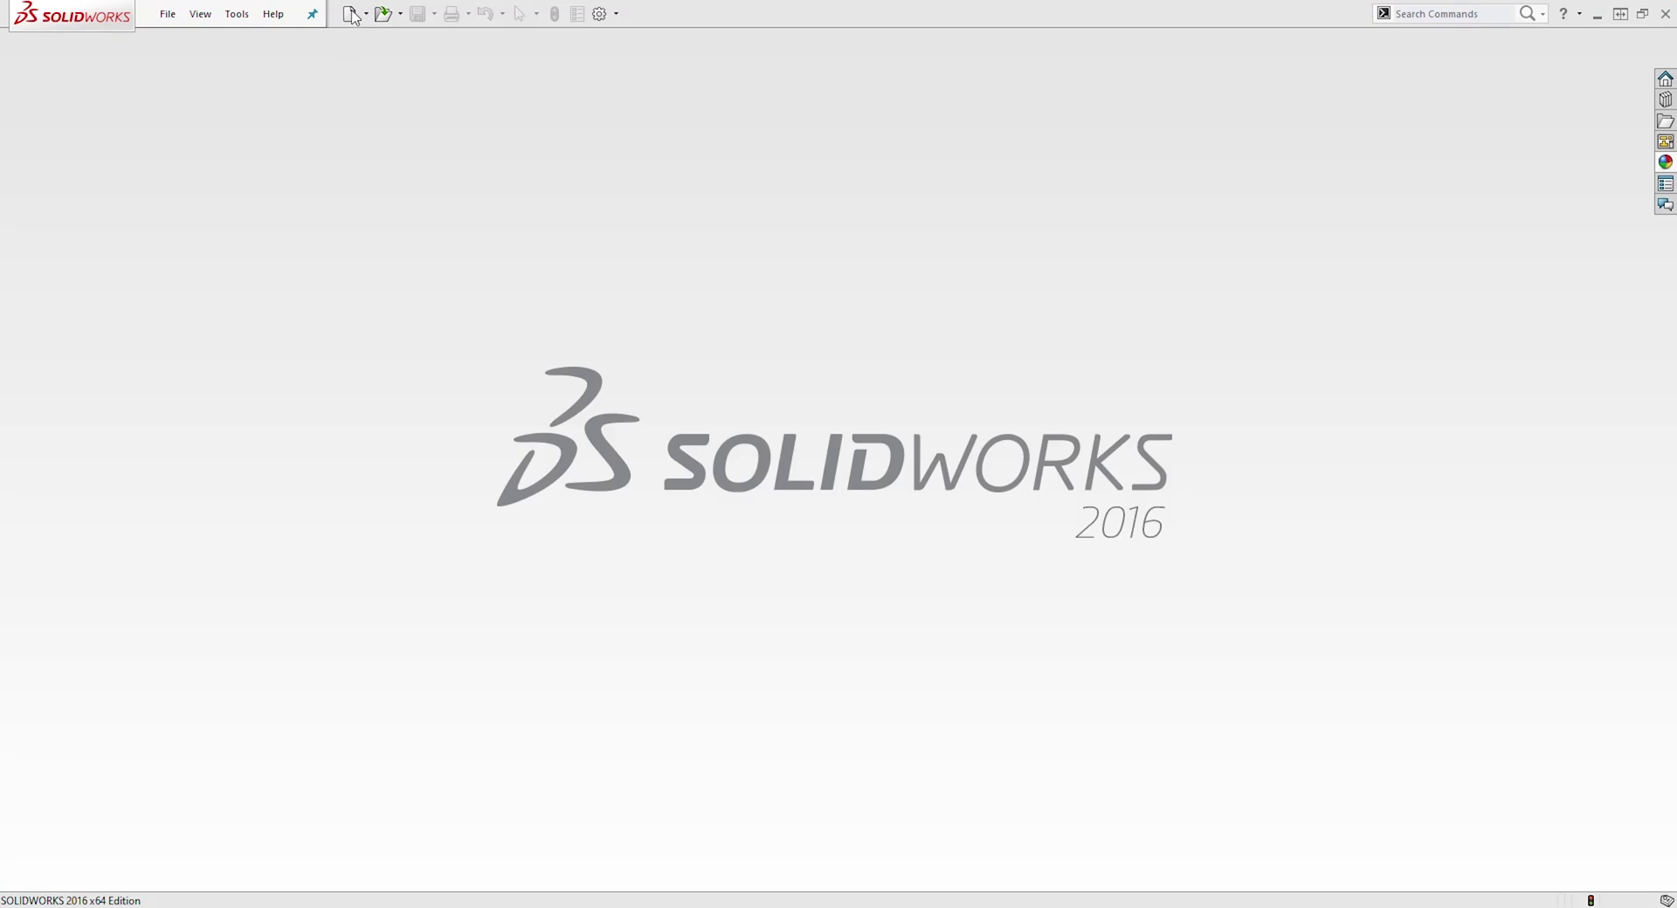
# - Create a new part document and set its unit system to MMGS (millimeter, gram, second)
pyautogui.click(350, 14)
pyautogui.click(700, 590)
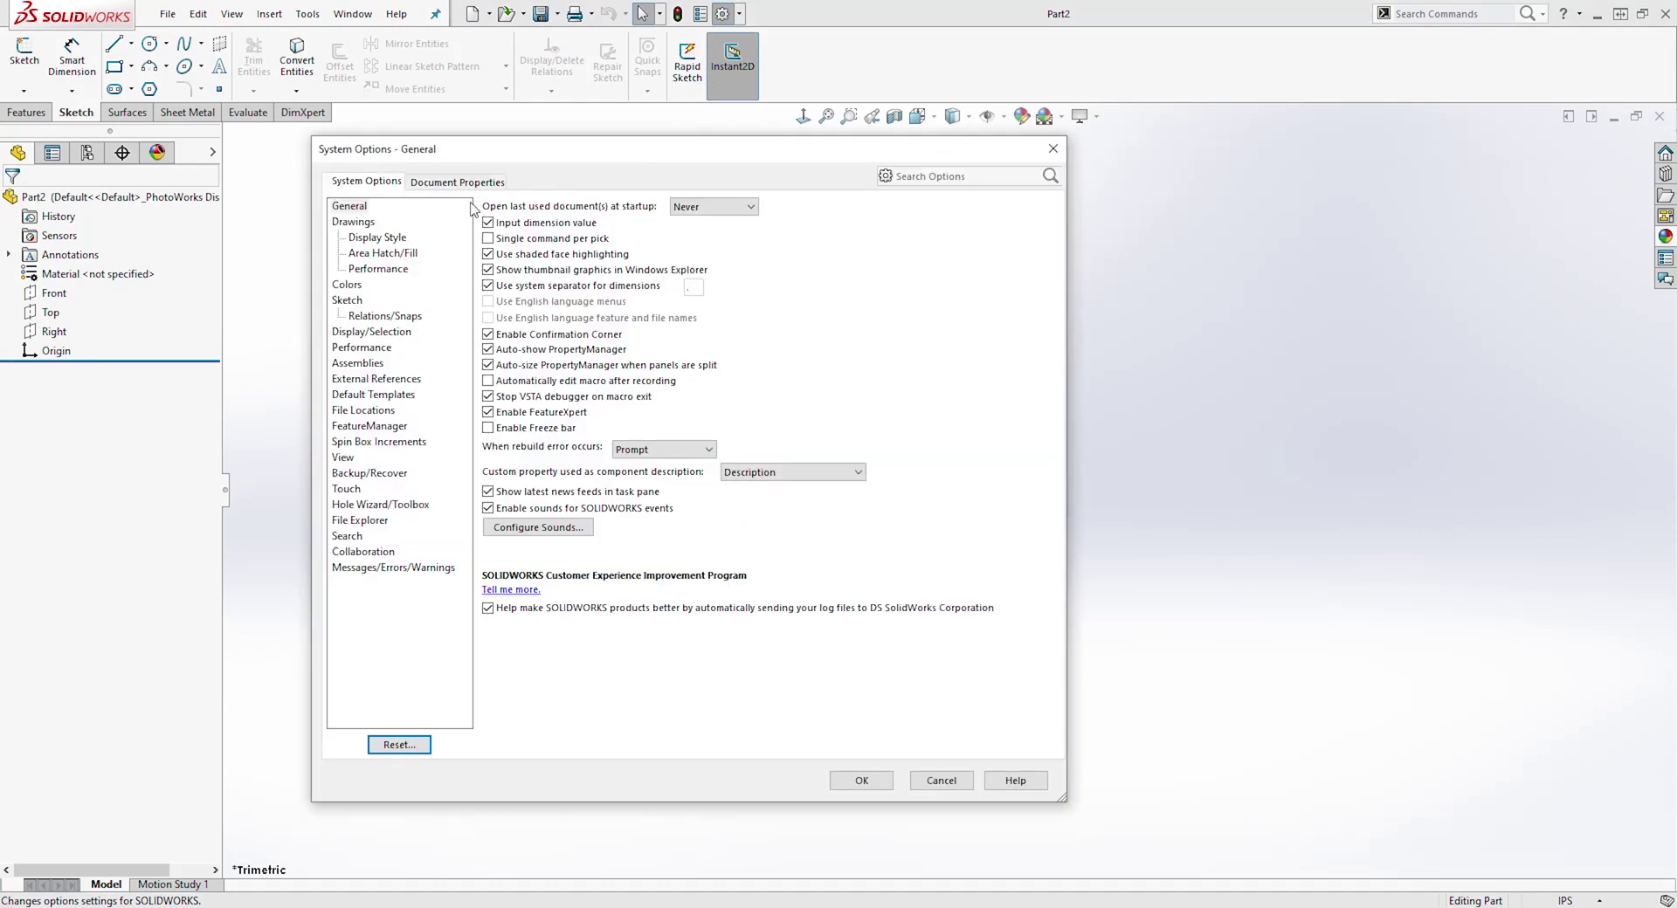
pyautogui.click(465, 181)
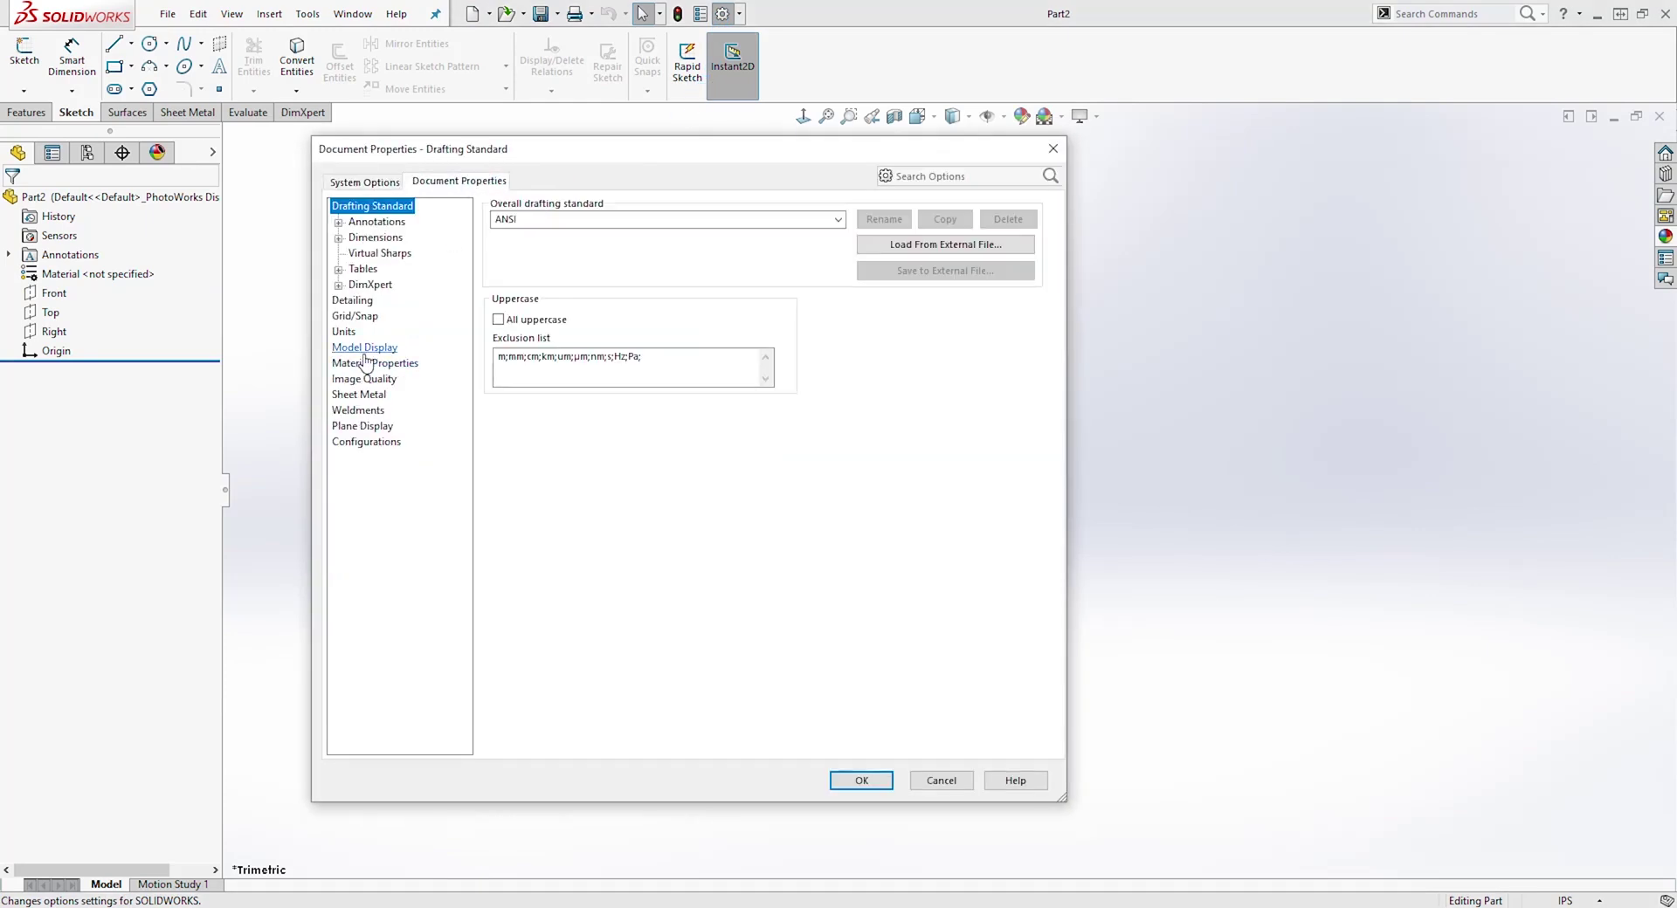
pyautogui.click(345, 333)
pyautogui.click(497, 246)
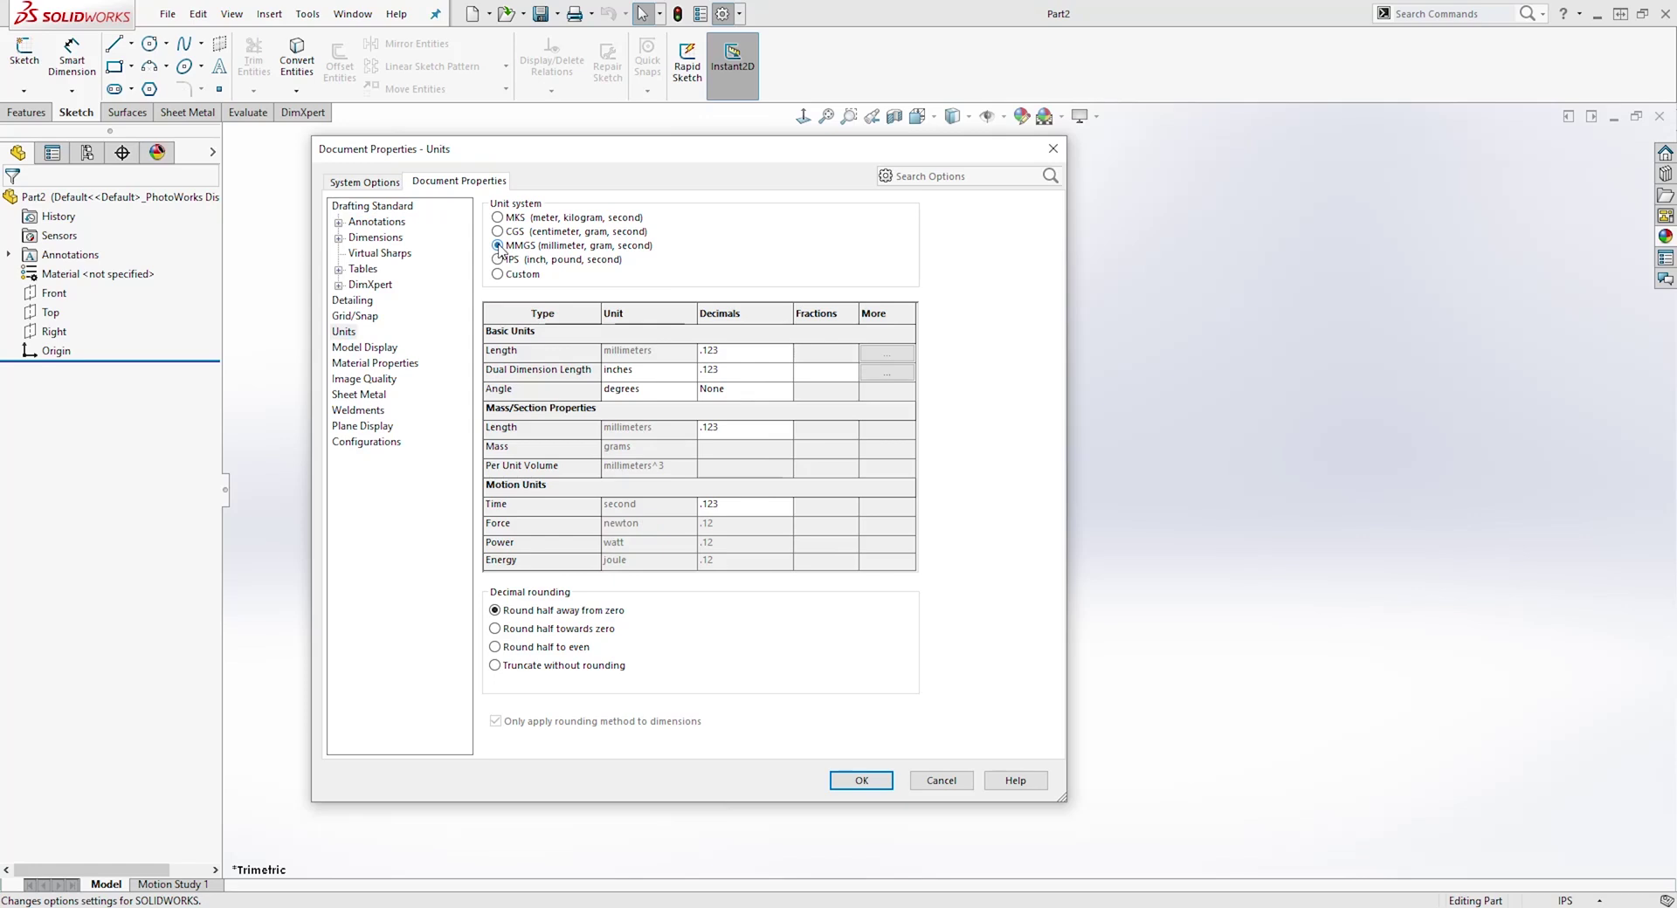
pyautogui.click(861, 780)
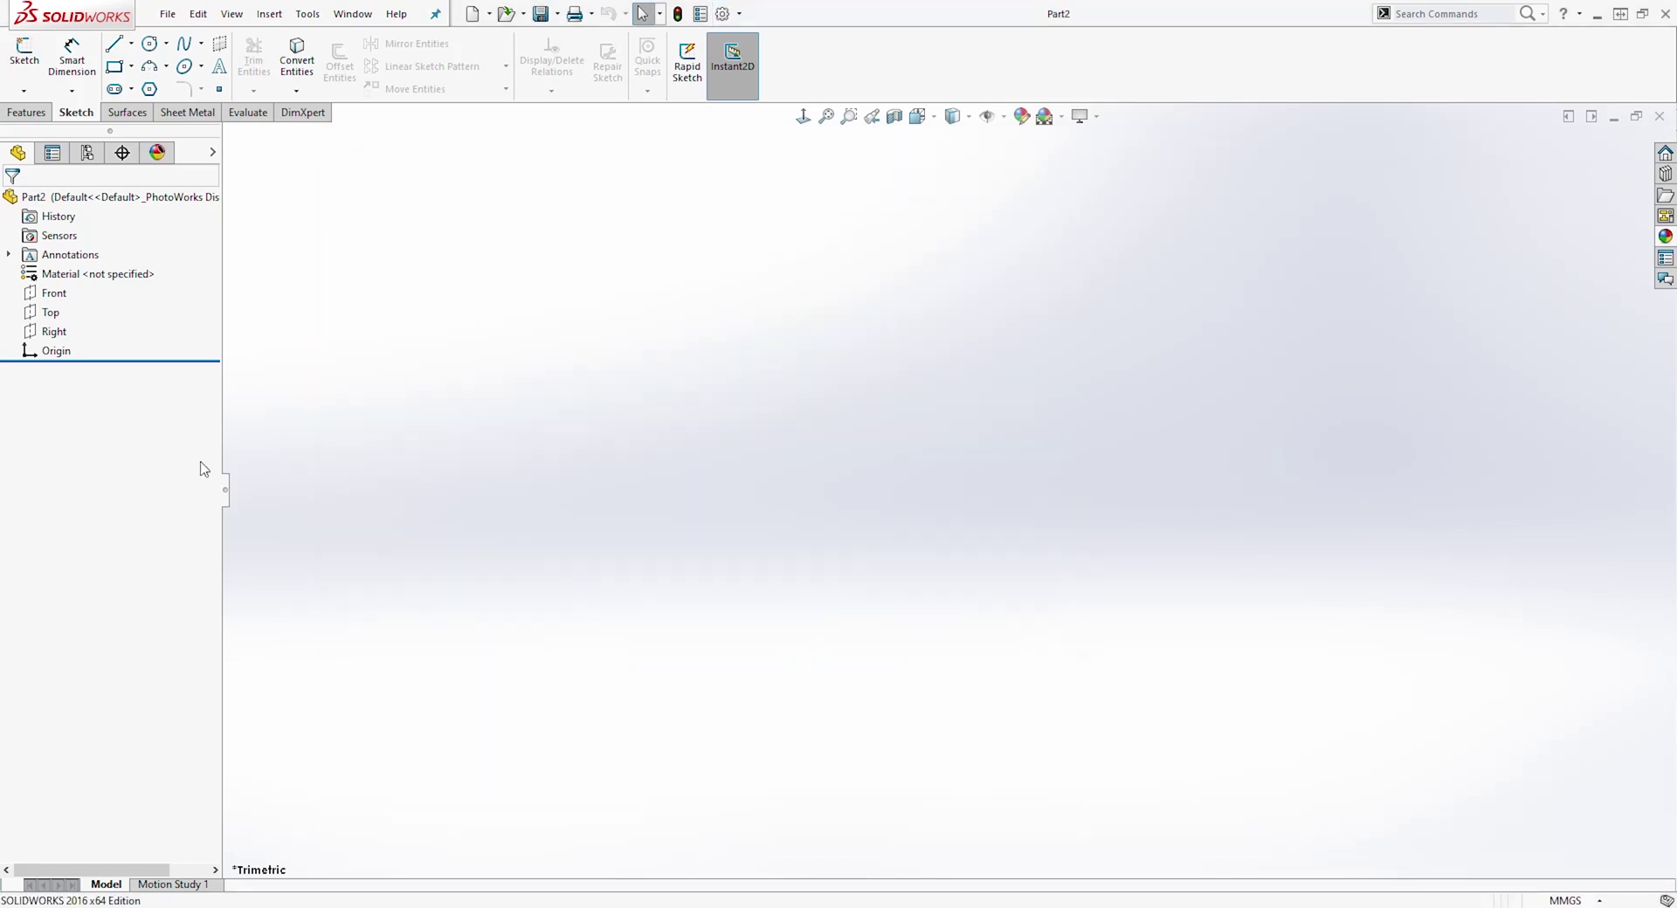
# - Start a sketch on the Front plane and draw a horizontal line about 101 mm long from the origin toward positive X
pyautogui.click(56, 295)
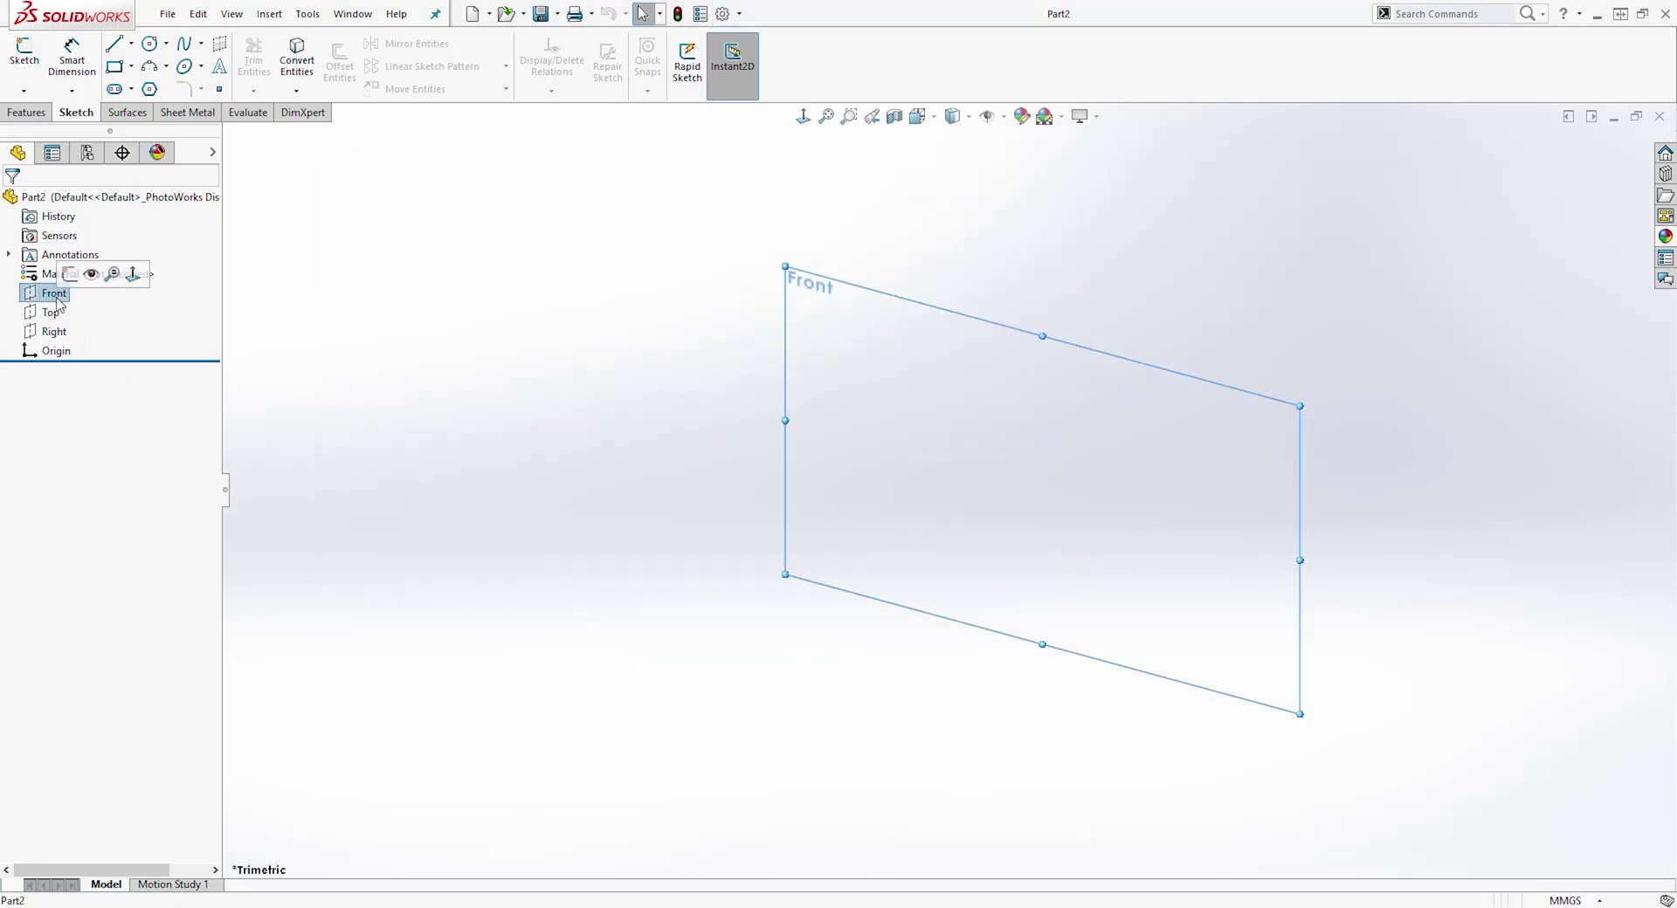
pyautogui.click(25, 59)
pyautogui.scroll(-3, 1380, 494)
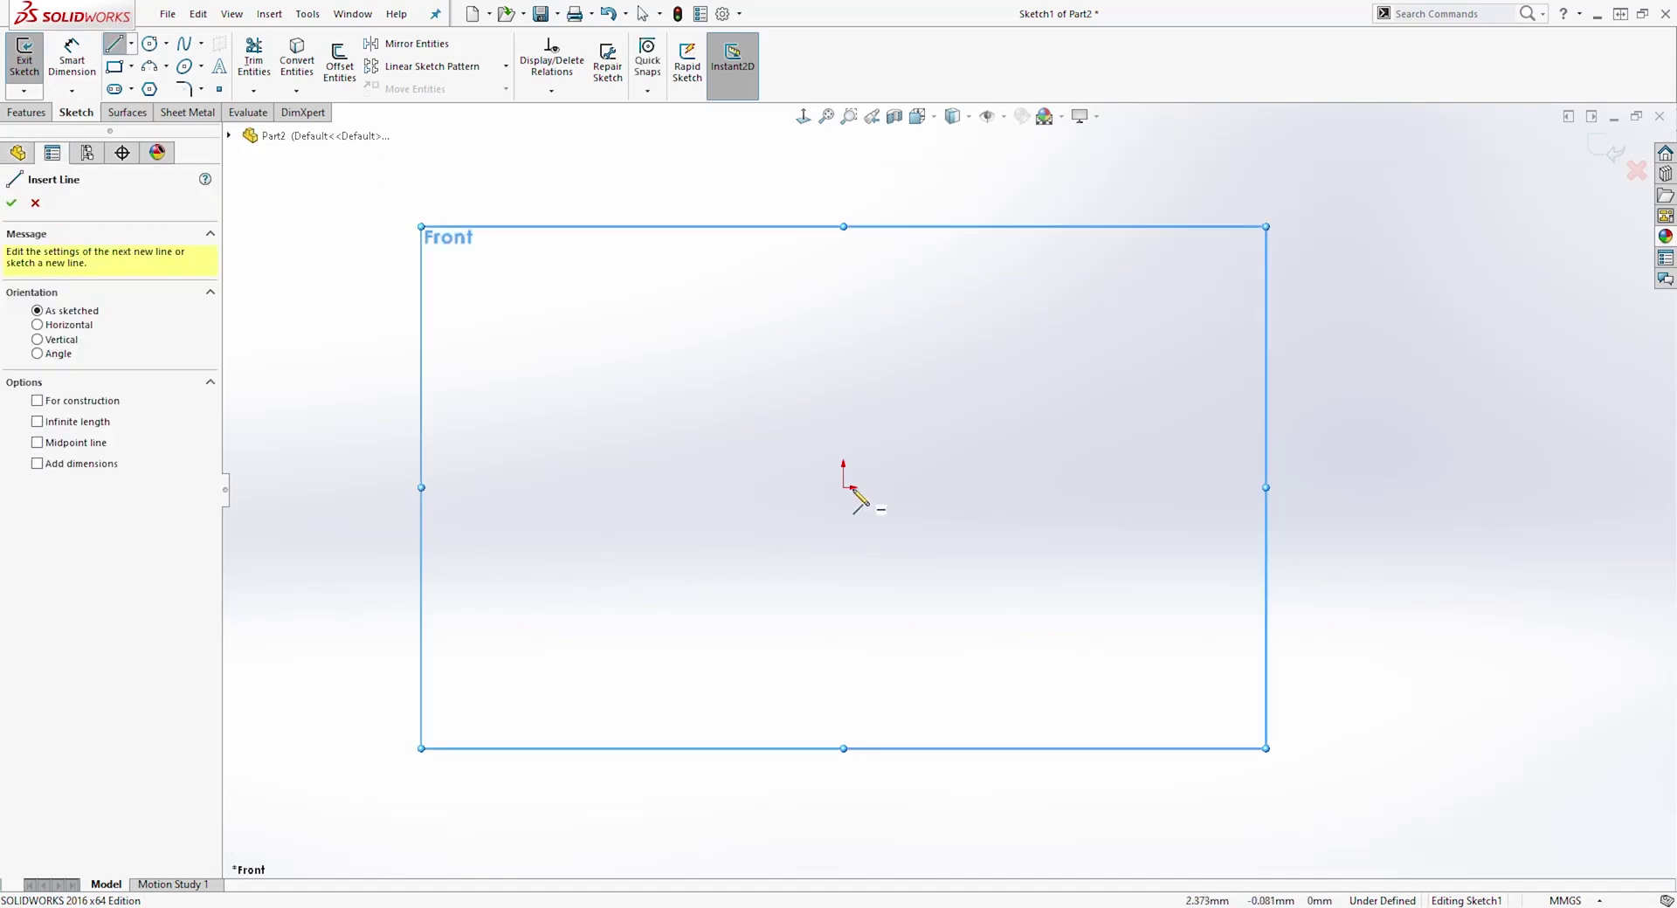
pyautogui.click(843, 487)
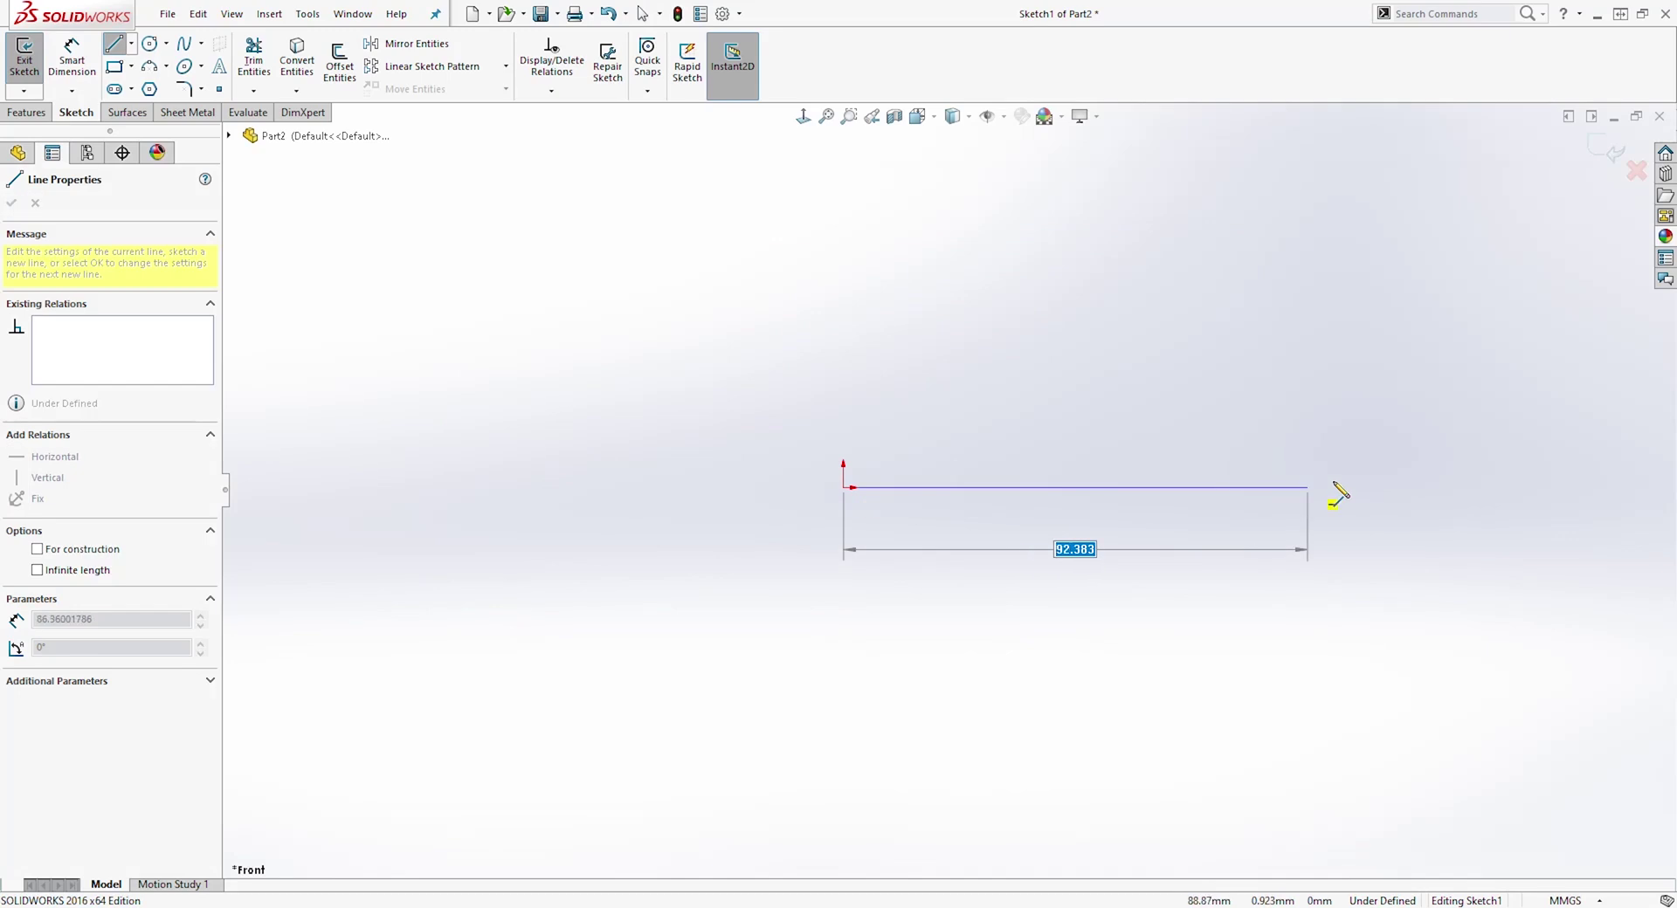
pyautogui.click(1373, 488)
pyautogui.press('Escape')
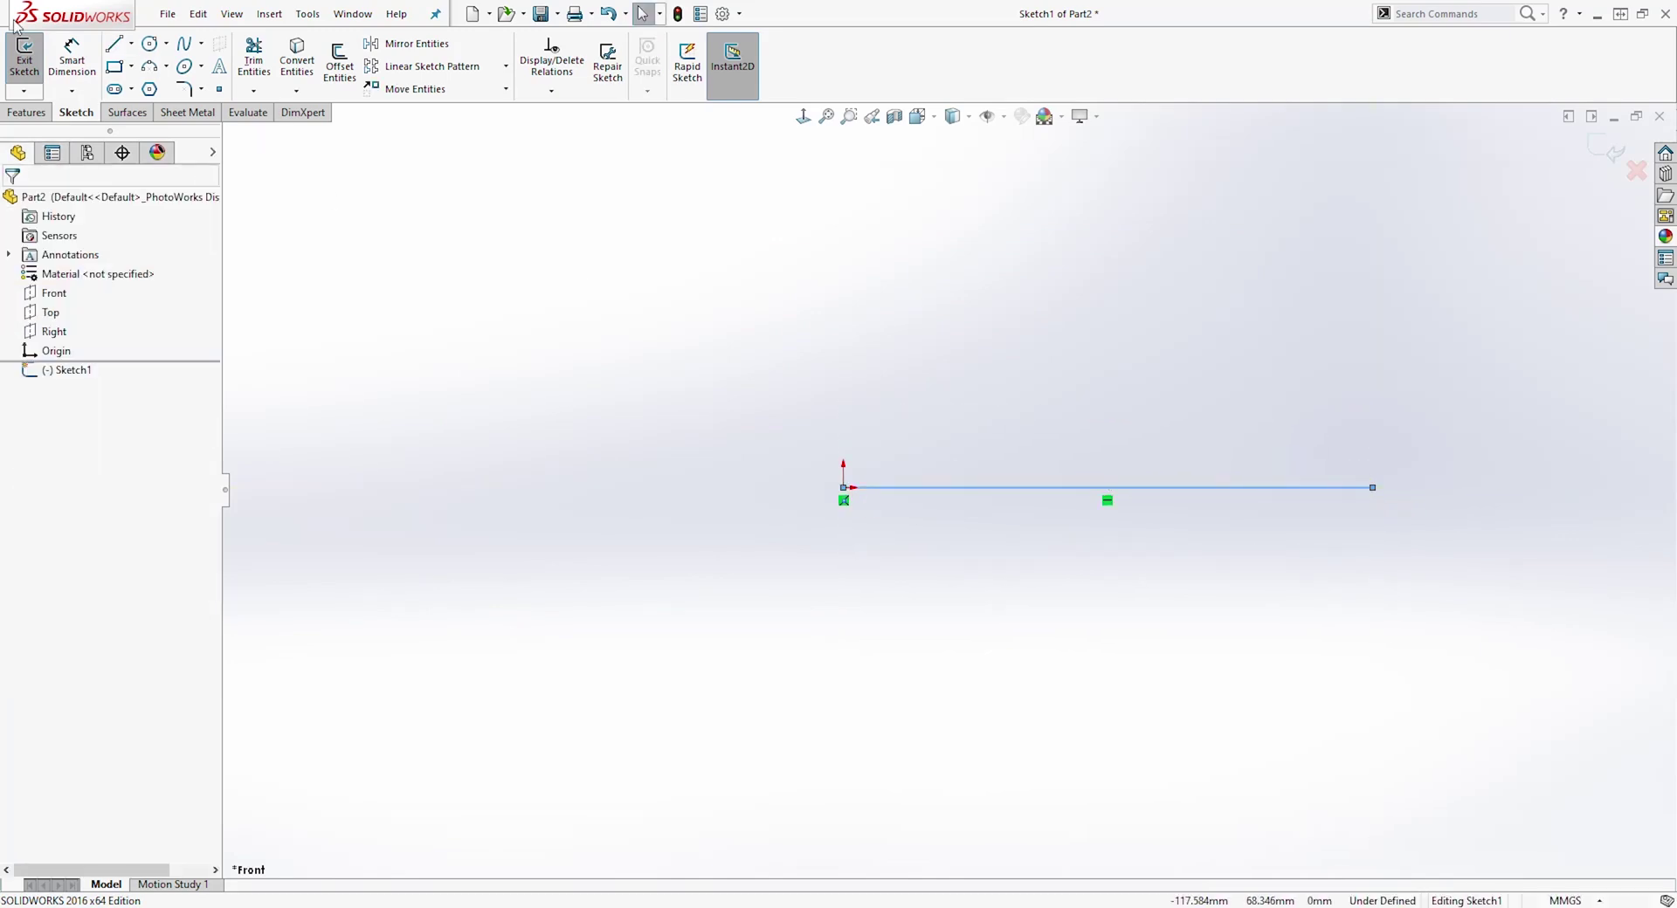
# - Sketch a second line from the origin, sloping up and to the left at about 128° to the horizontal line
pyautogui.click(111, 44)
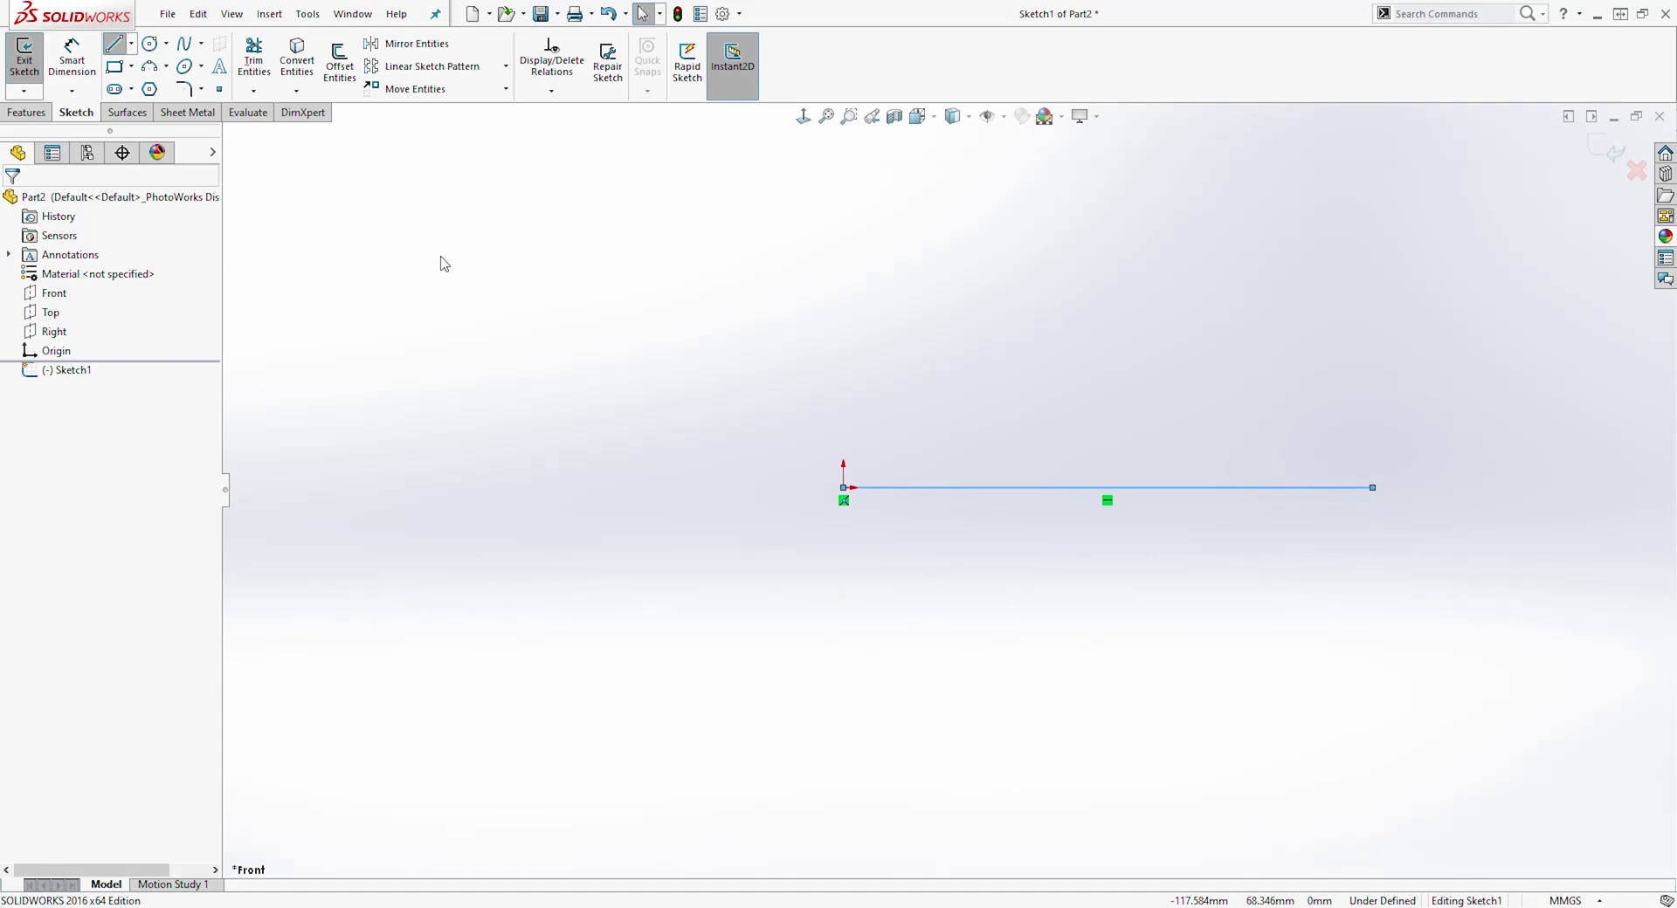
pyautogui.click(844, 488)
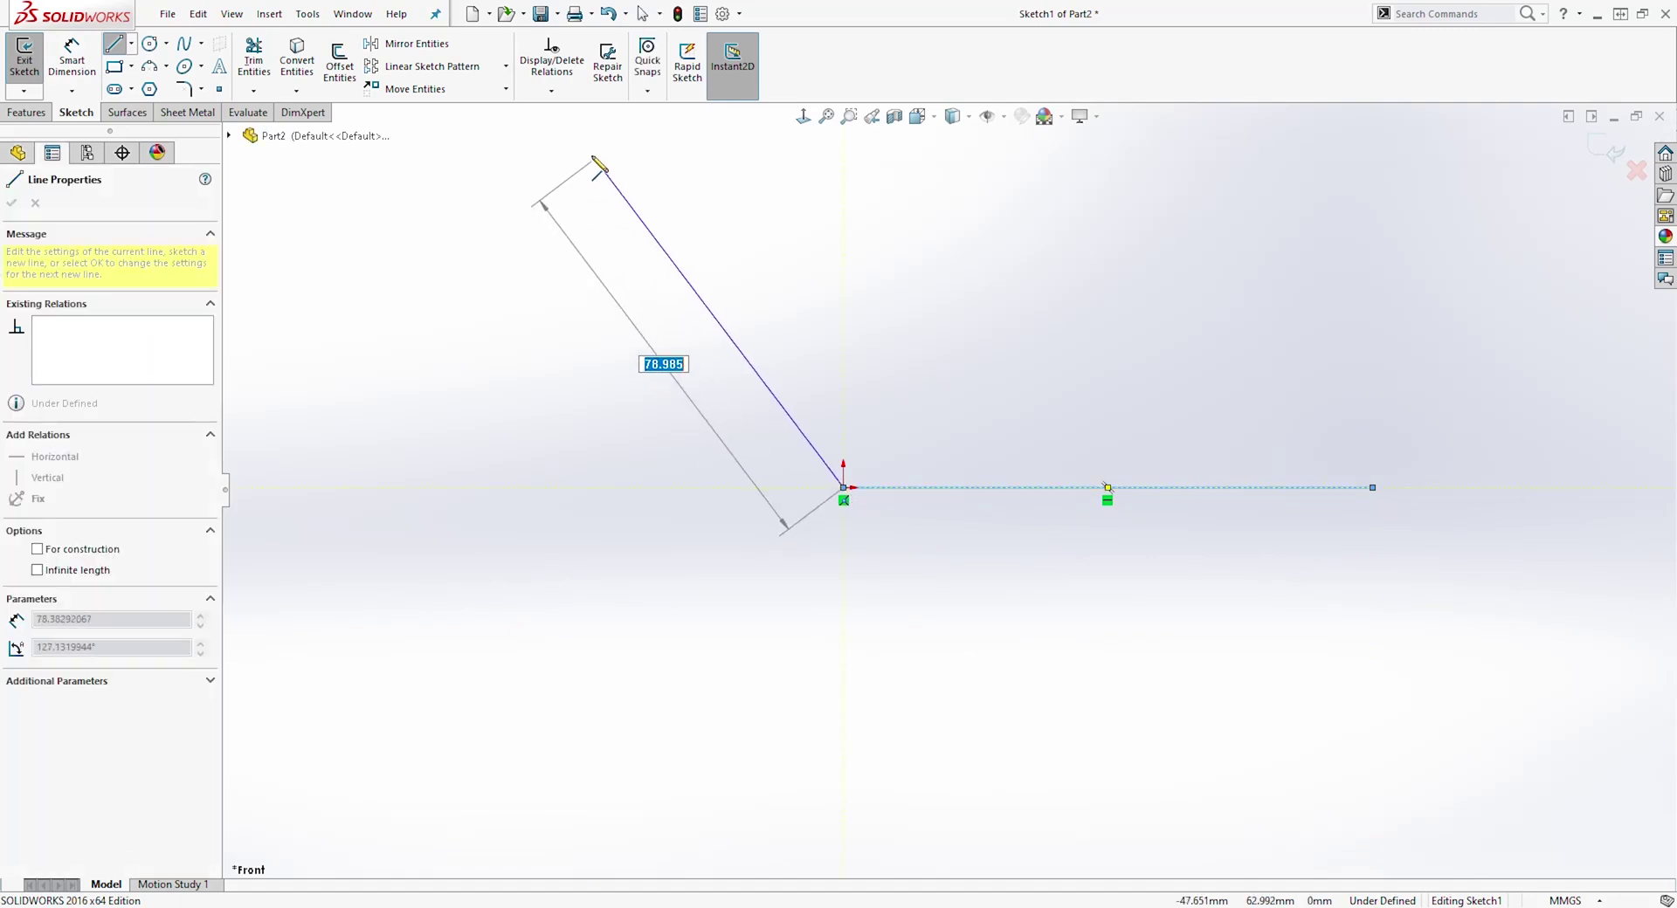
pyautogui.click(578, 143)
pyautogui.press('Escape')
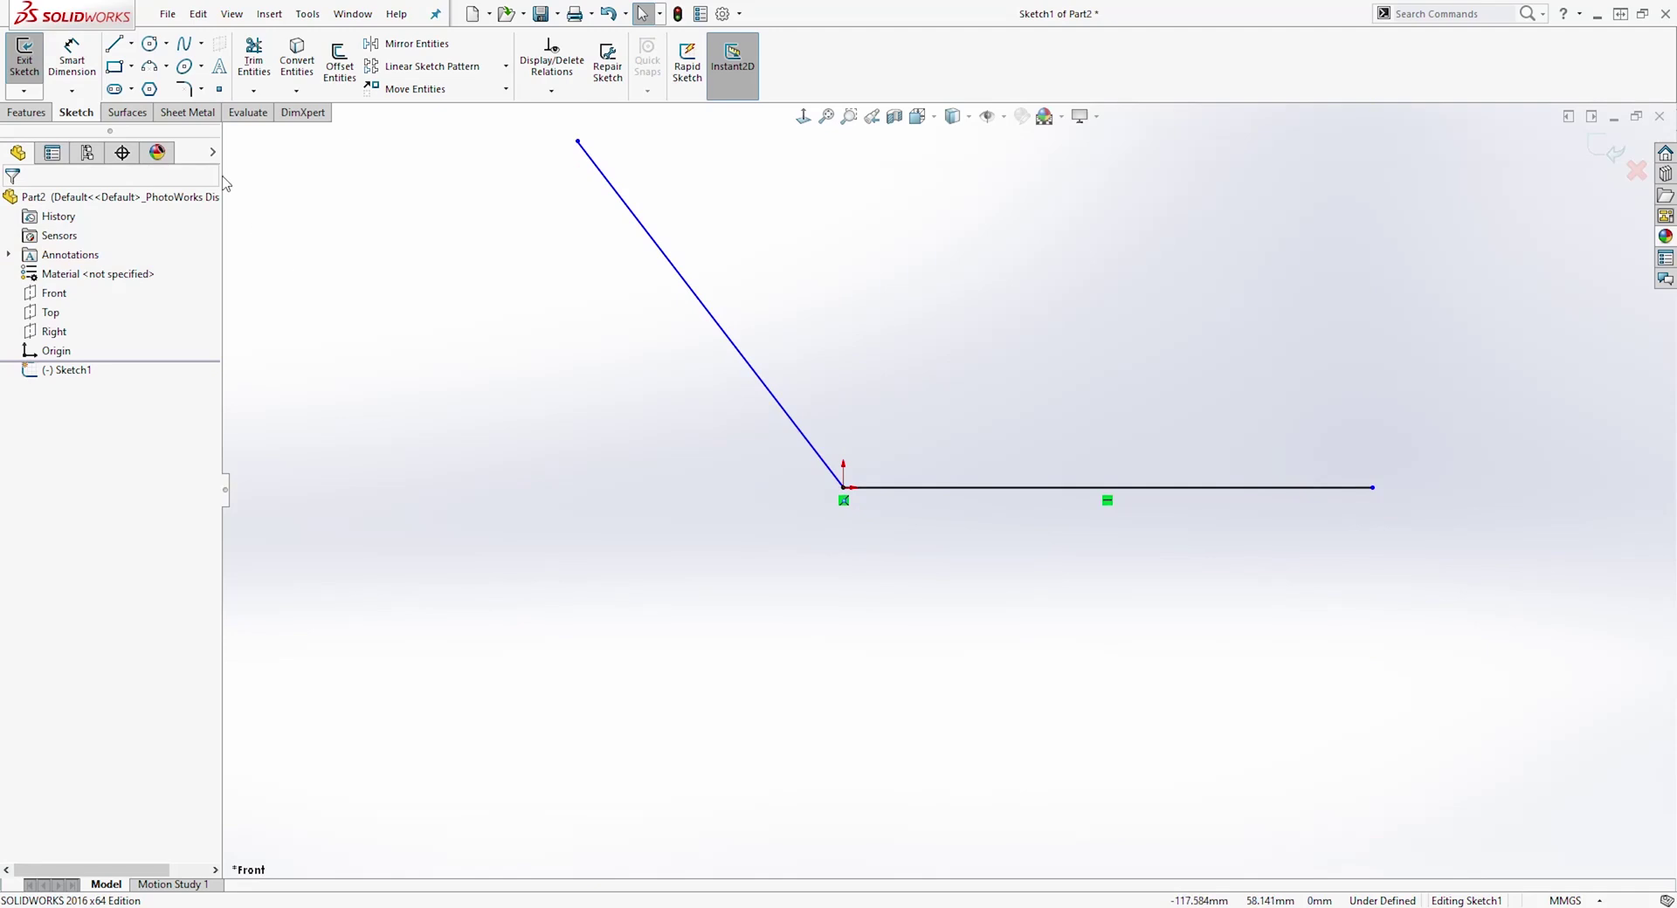
# - Dimension the angle between the two lines as 120°
pyautogui.click(71, 53)
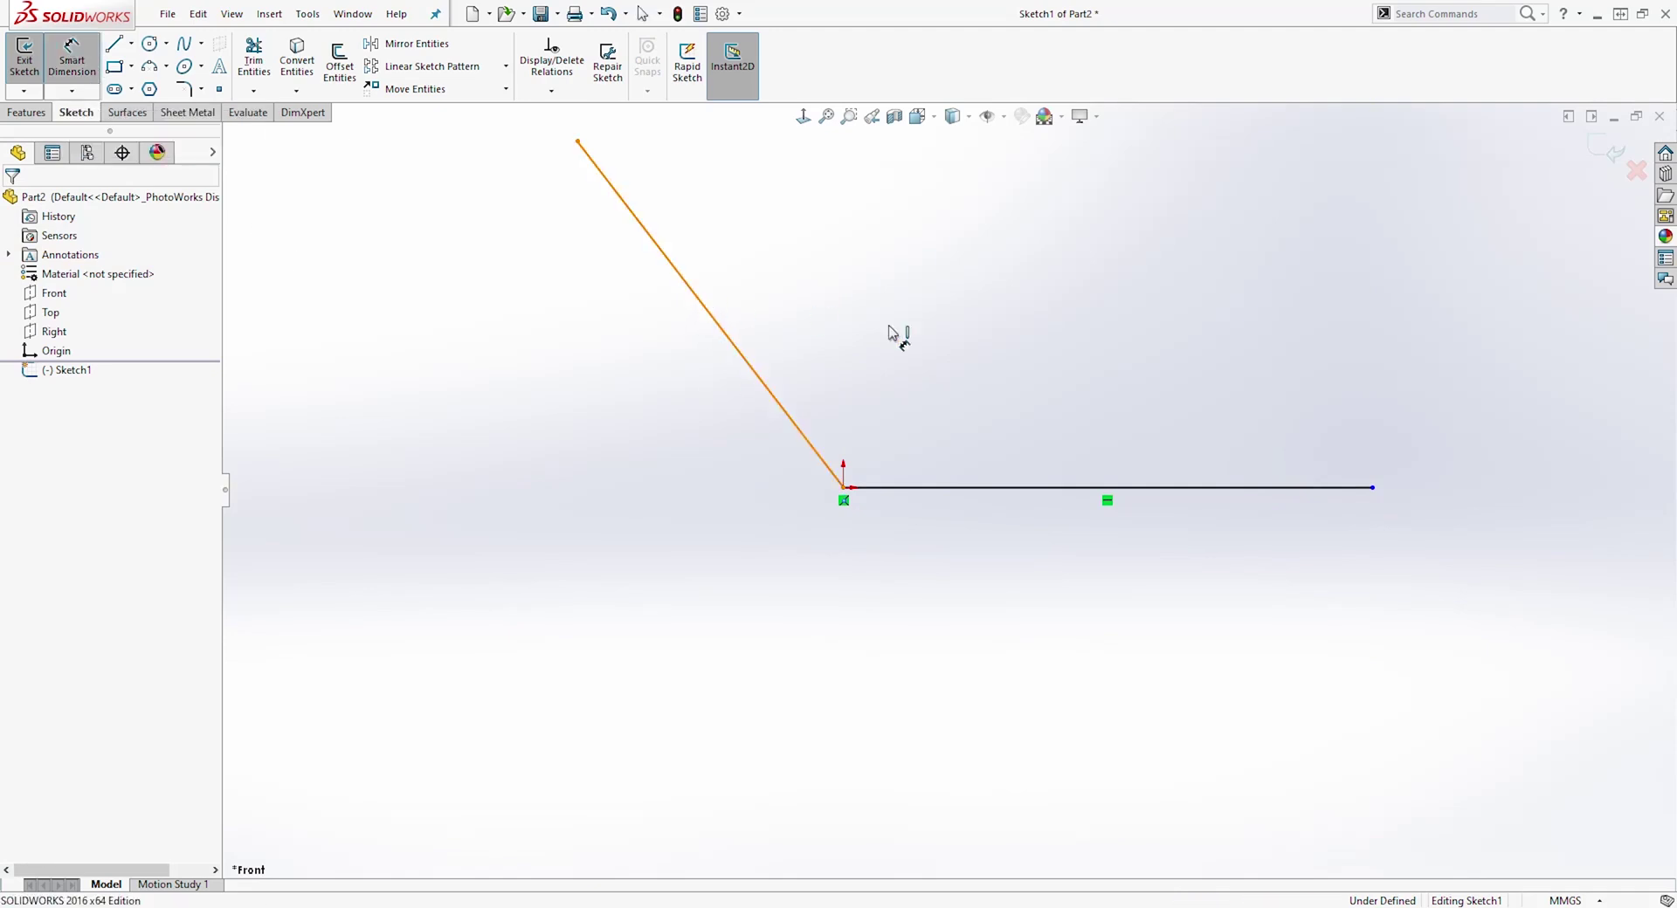
pyautogui.click(1048, 488)
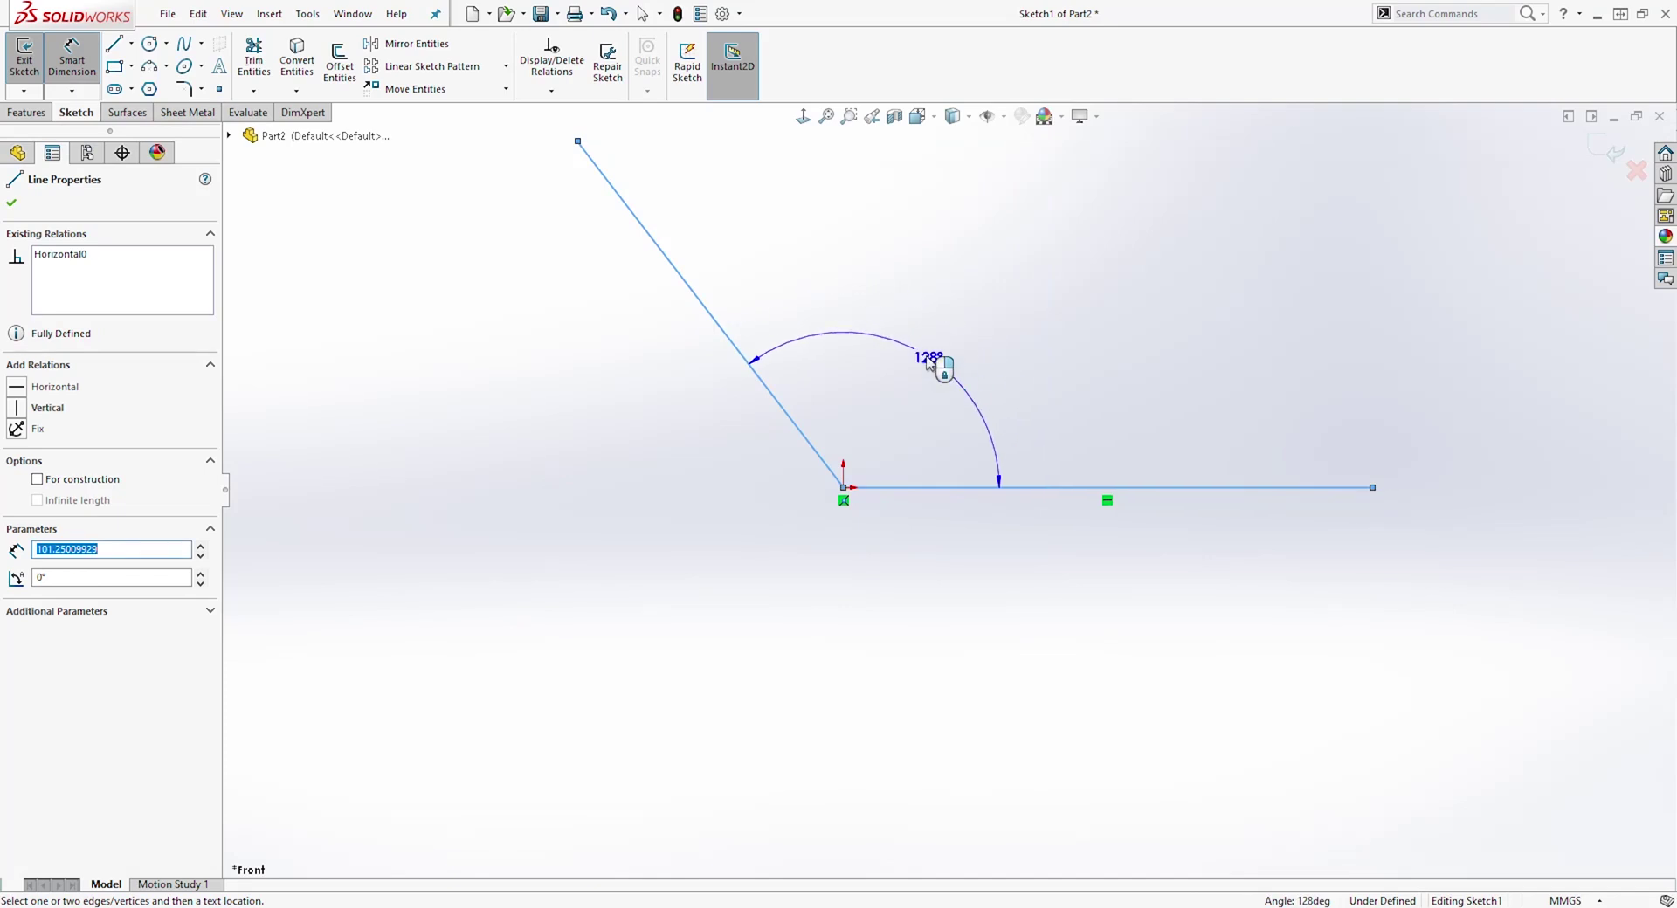
pyautogui.click(928, 362)
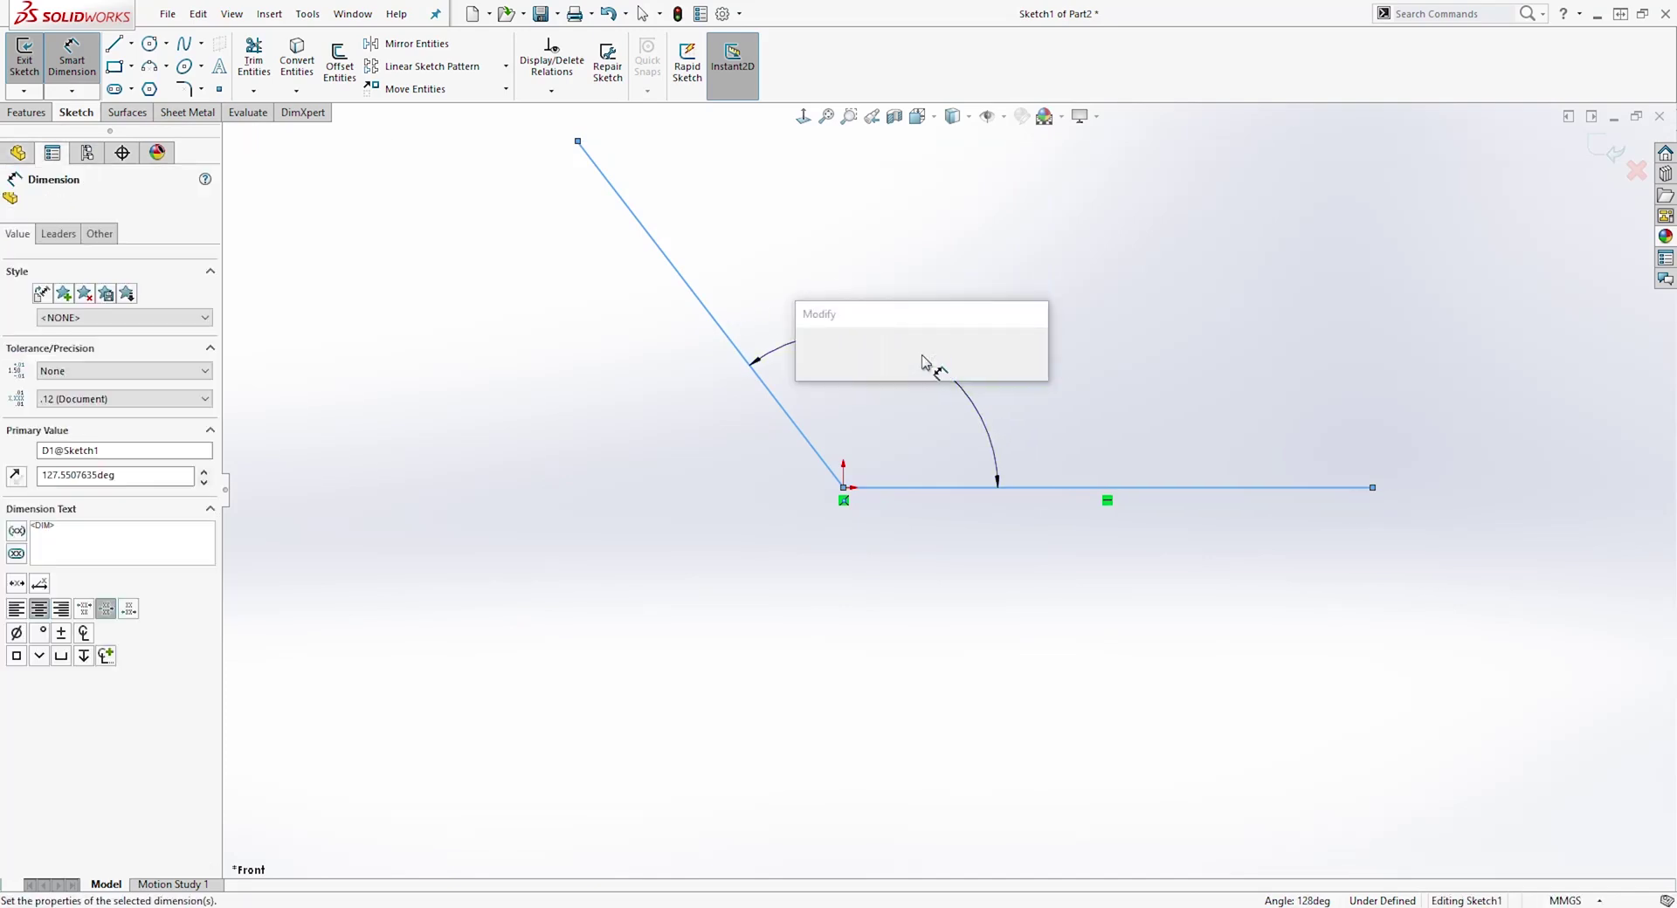
pyautogui.write('120')
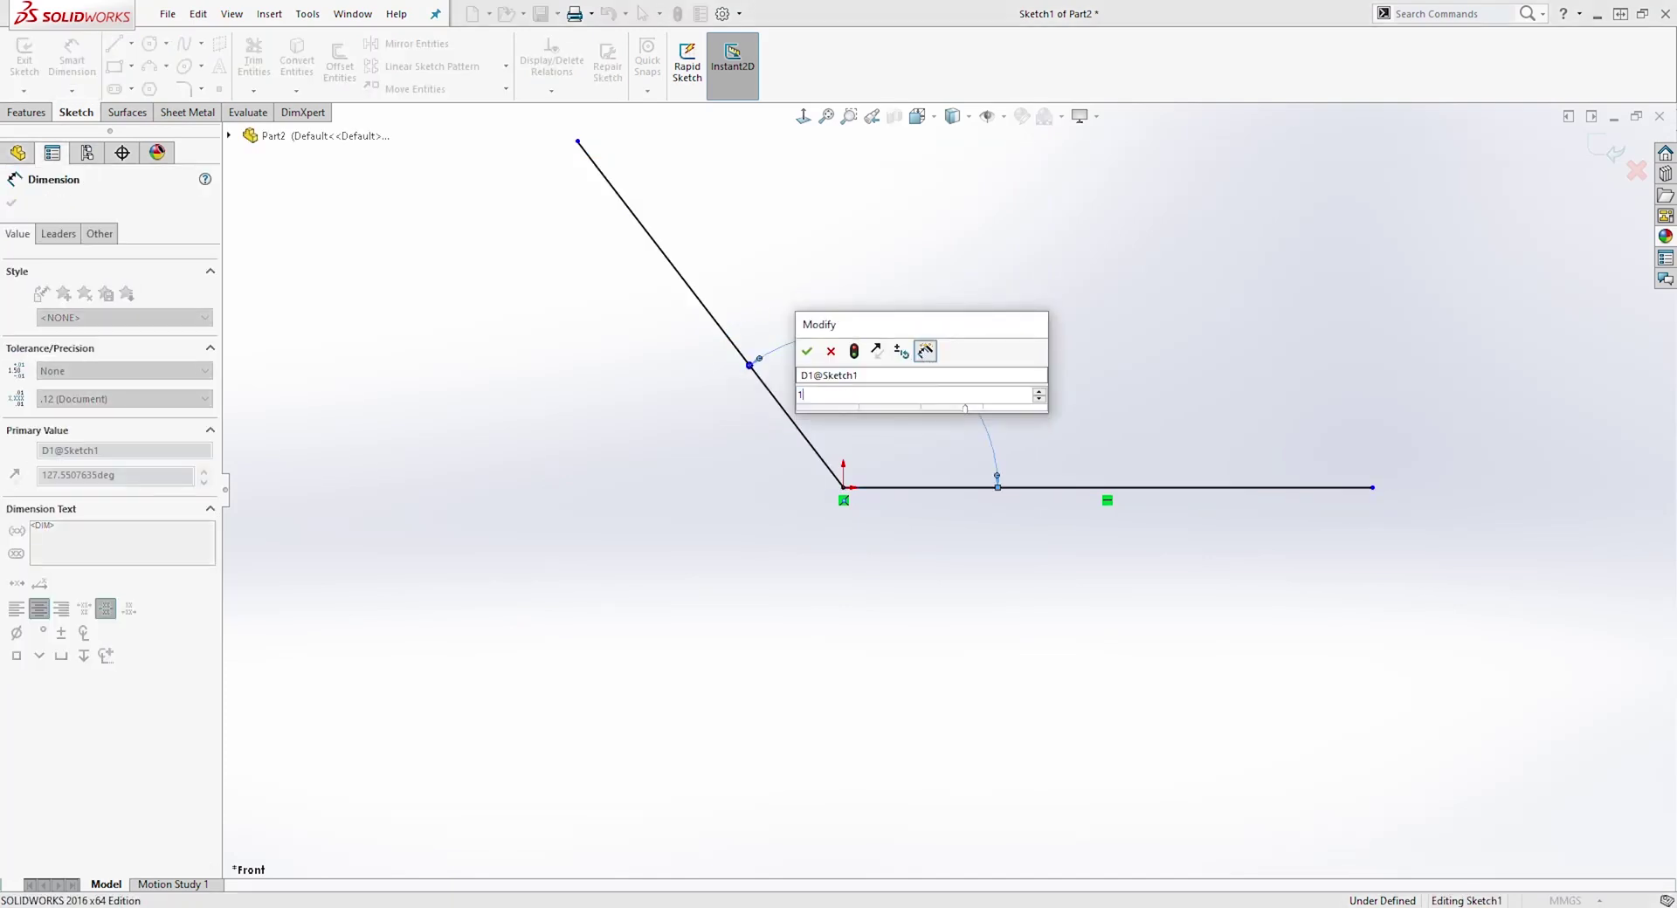
pyautogui.press('Return')
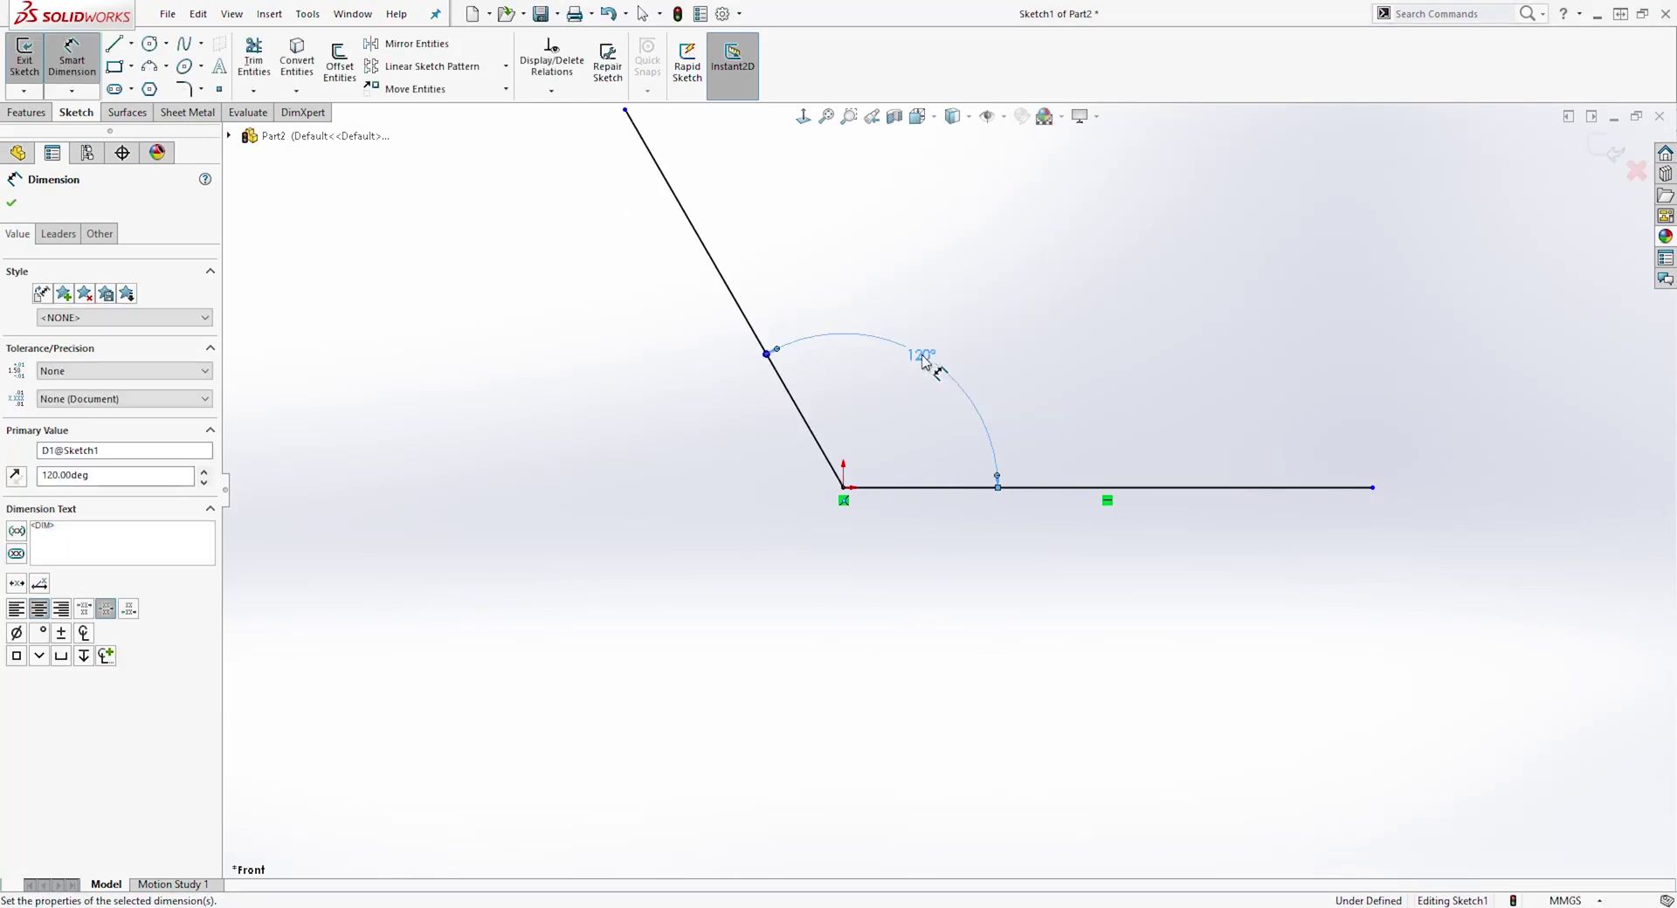
# - Dimension the horizontal line's length as 254 mm
pyautogui.click(1151, 490)
pyautogui.click(1138, 583)
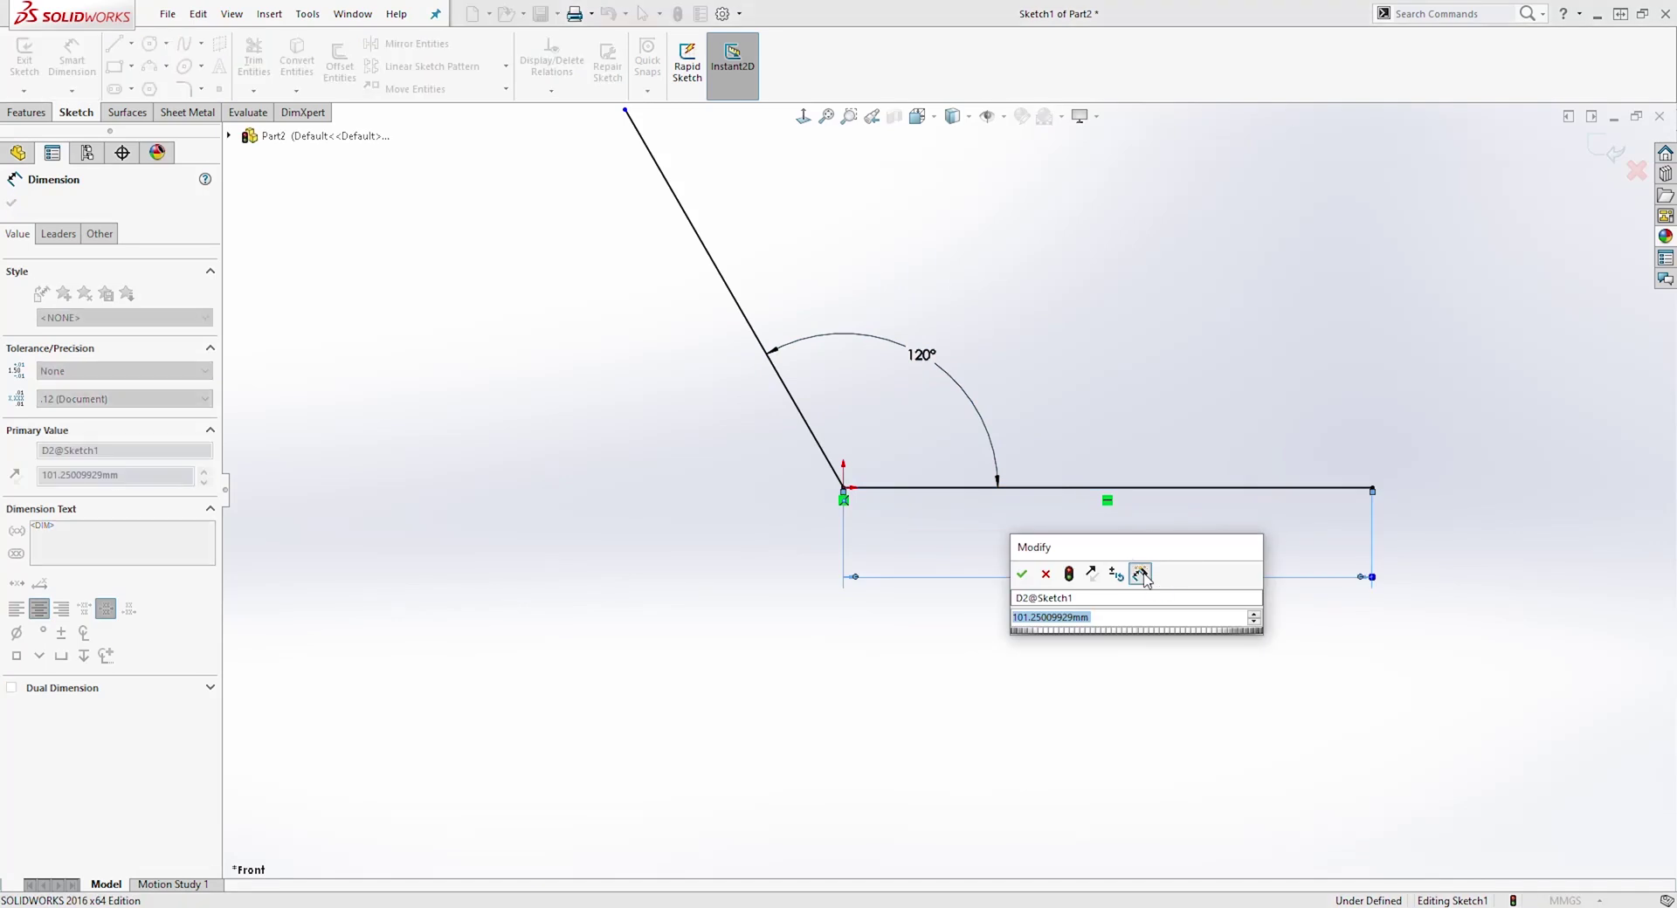
pyautogui.write('254')
pyautogui.press('Return')
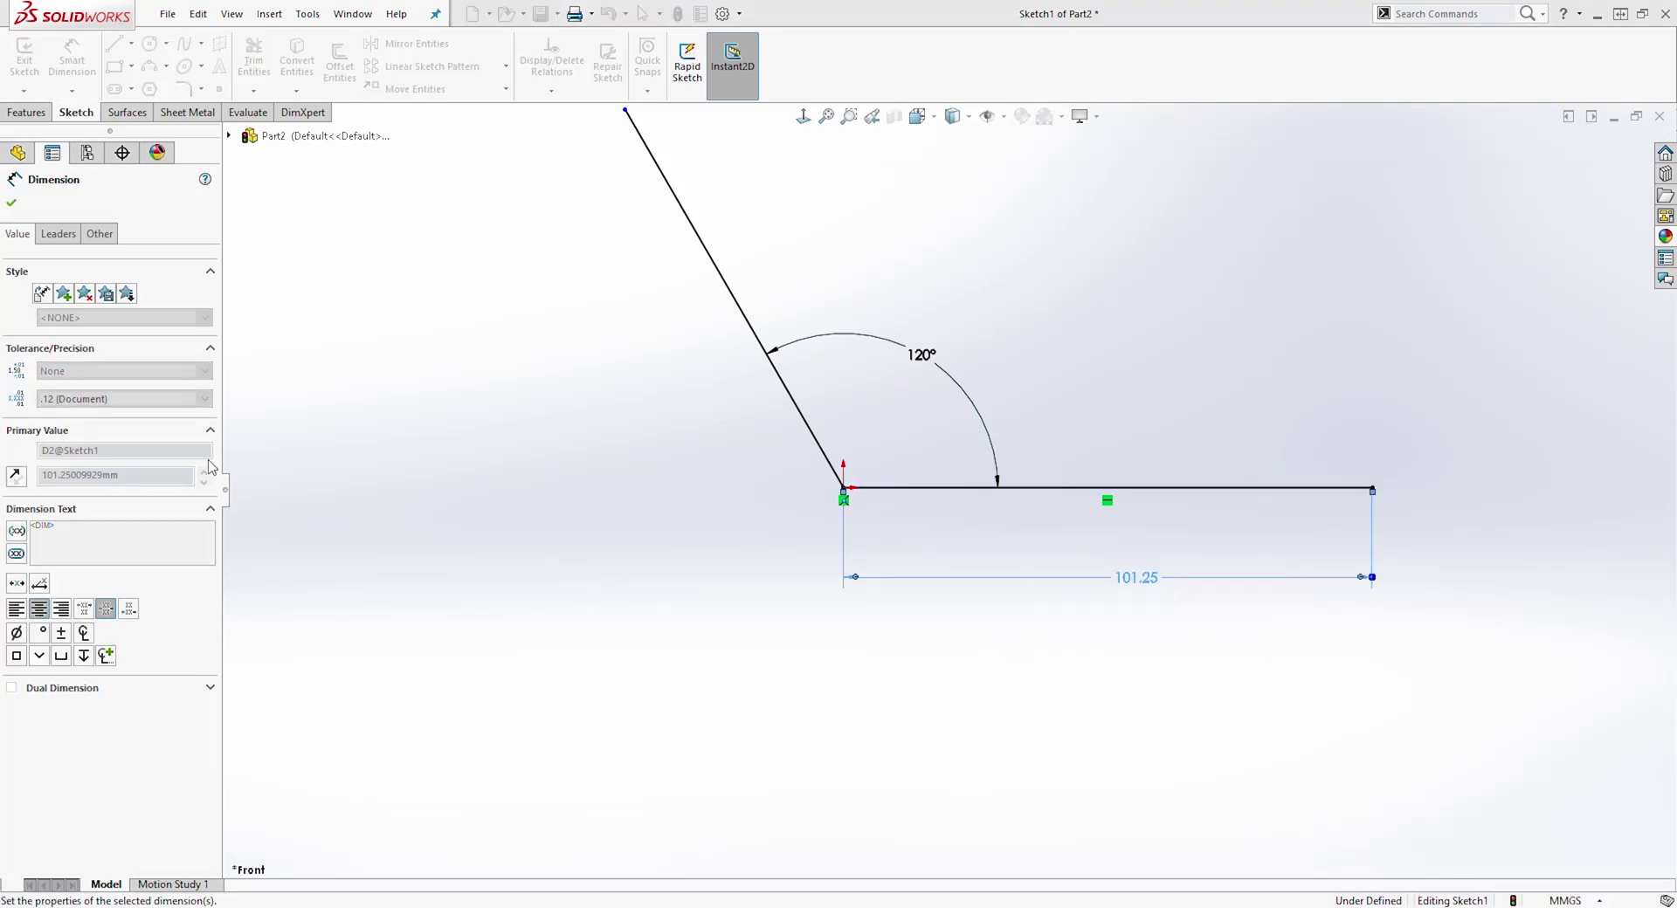
pyautogui.click(12, 206)
pyautogui.scroll(2, 1430, 322)
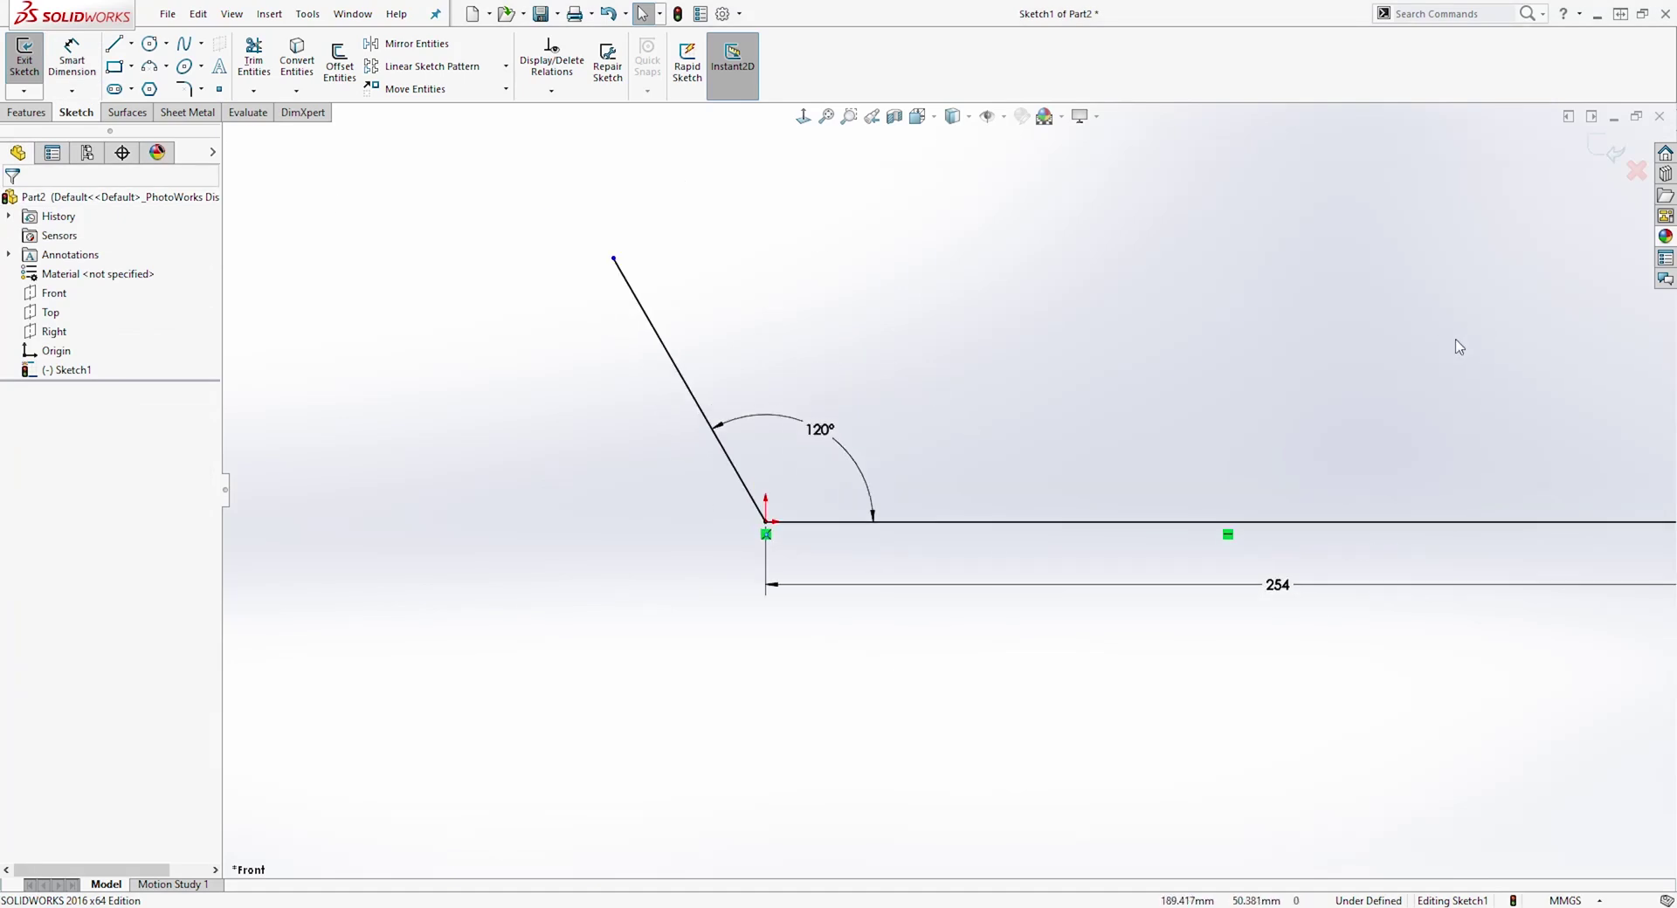
# - Add an Equal relation between the horizontal line and the angled line
pyautogui.click(735, 431)
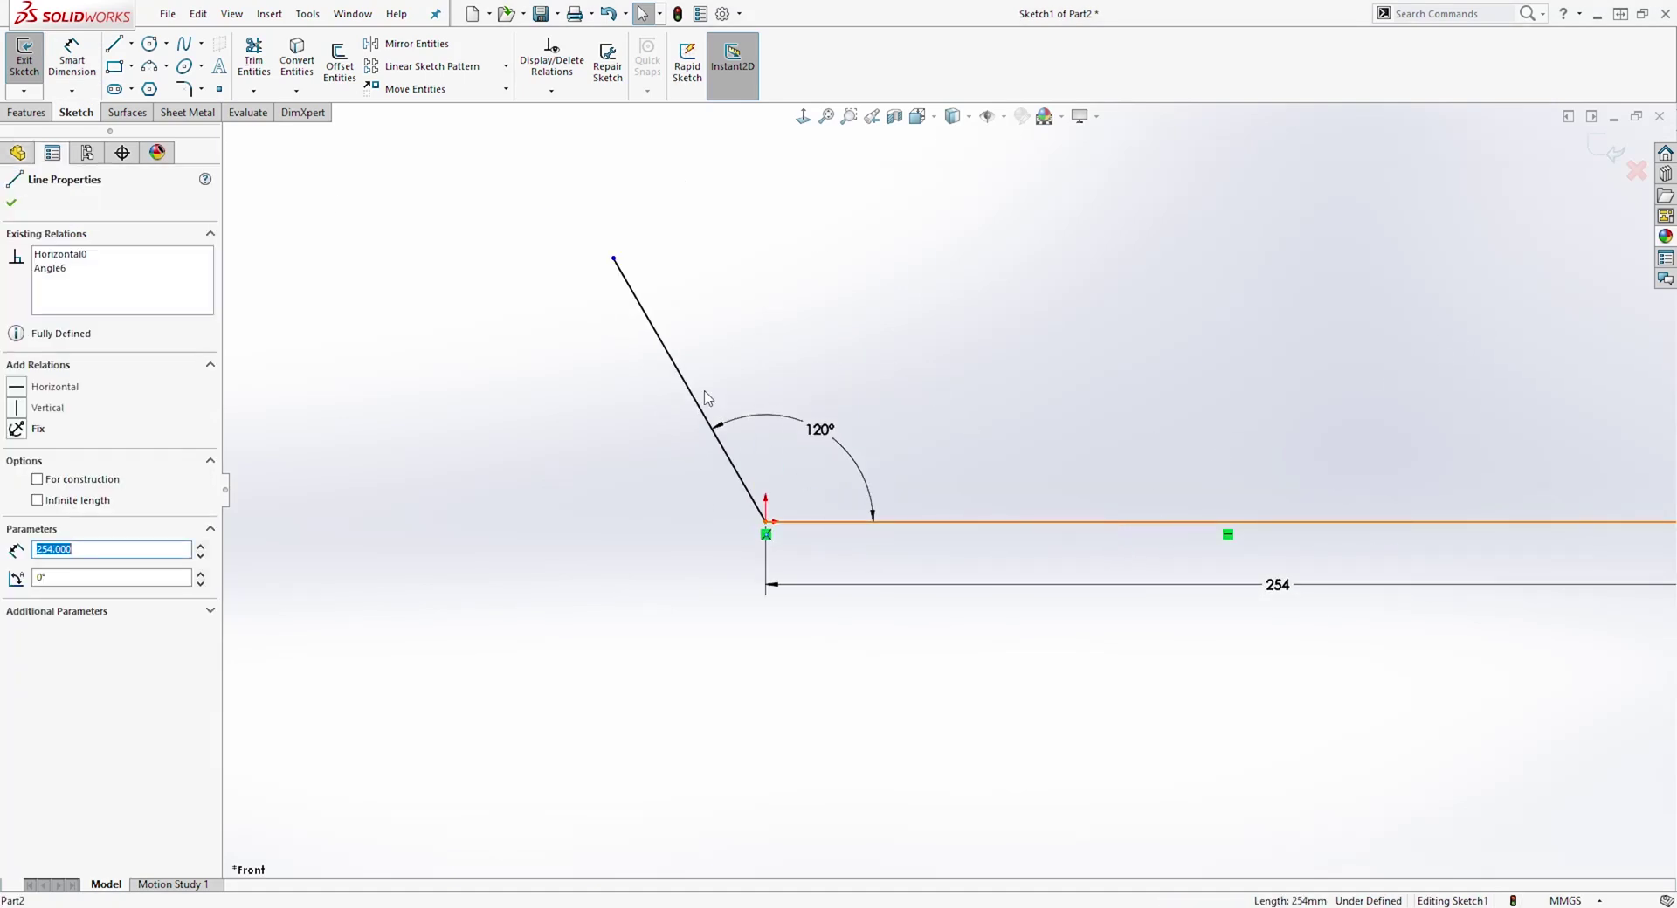
pyautogui.keyDown('ctrl'); pyautogui.click(667, 356); pyautogui.keyUp('ctrl')
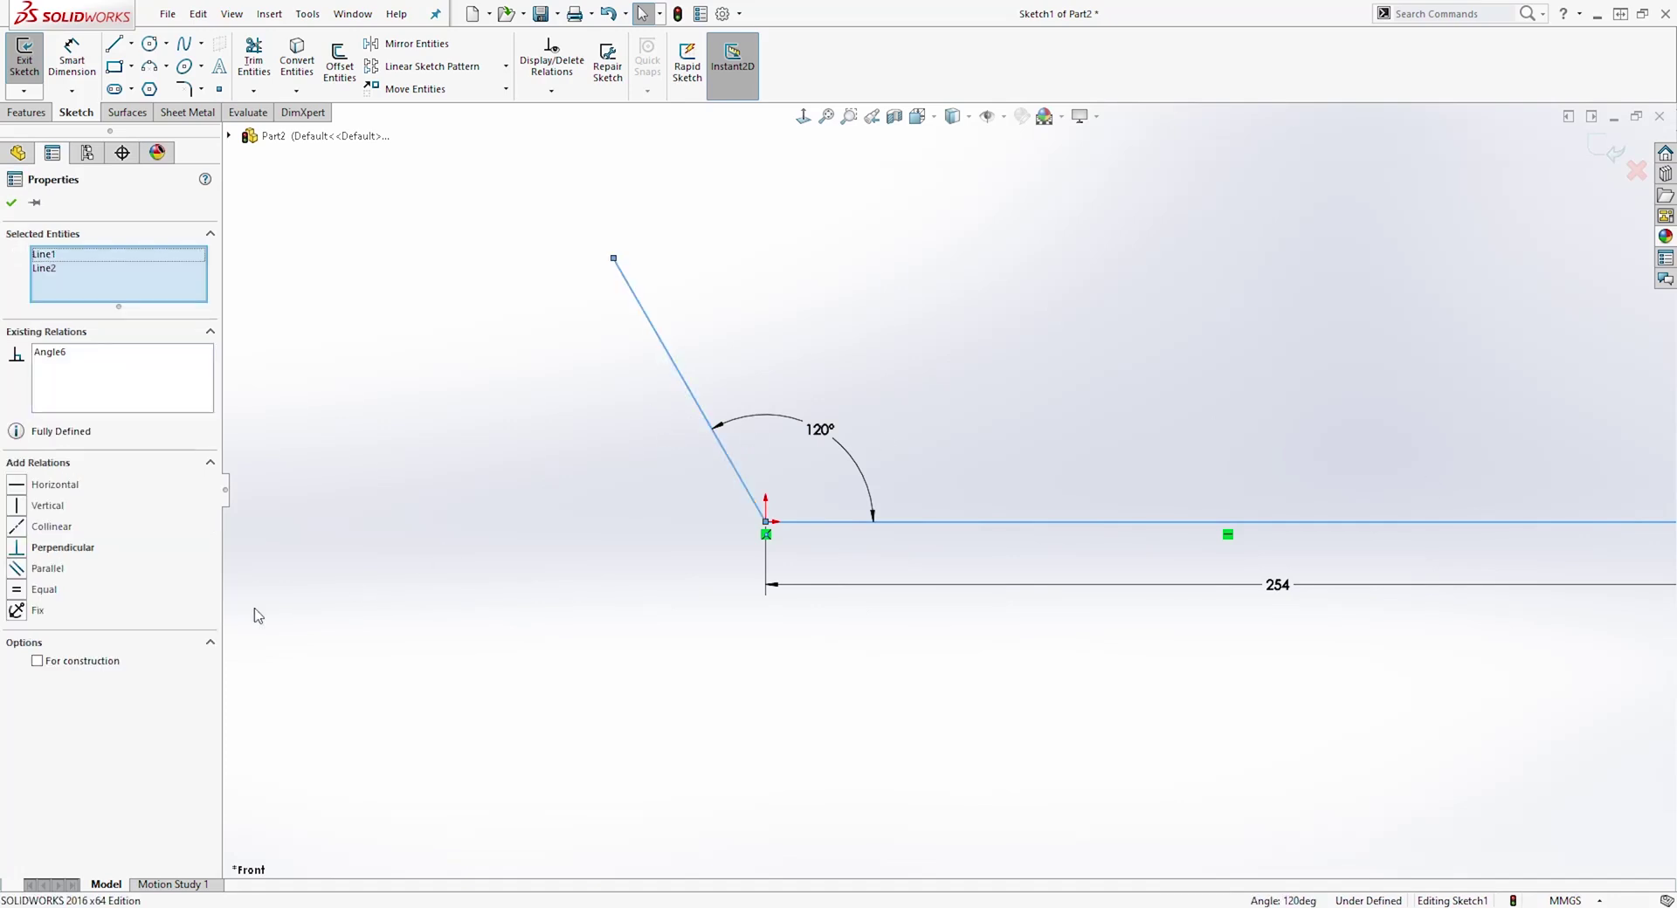
pyautogui.click(16, 590)
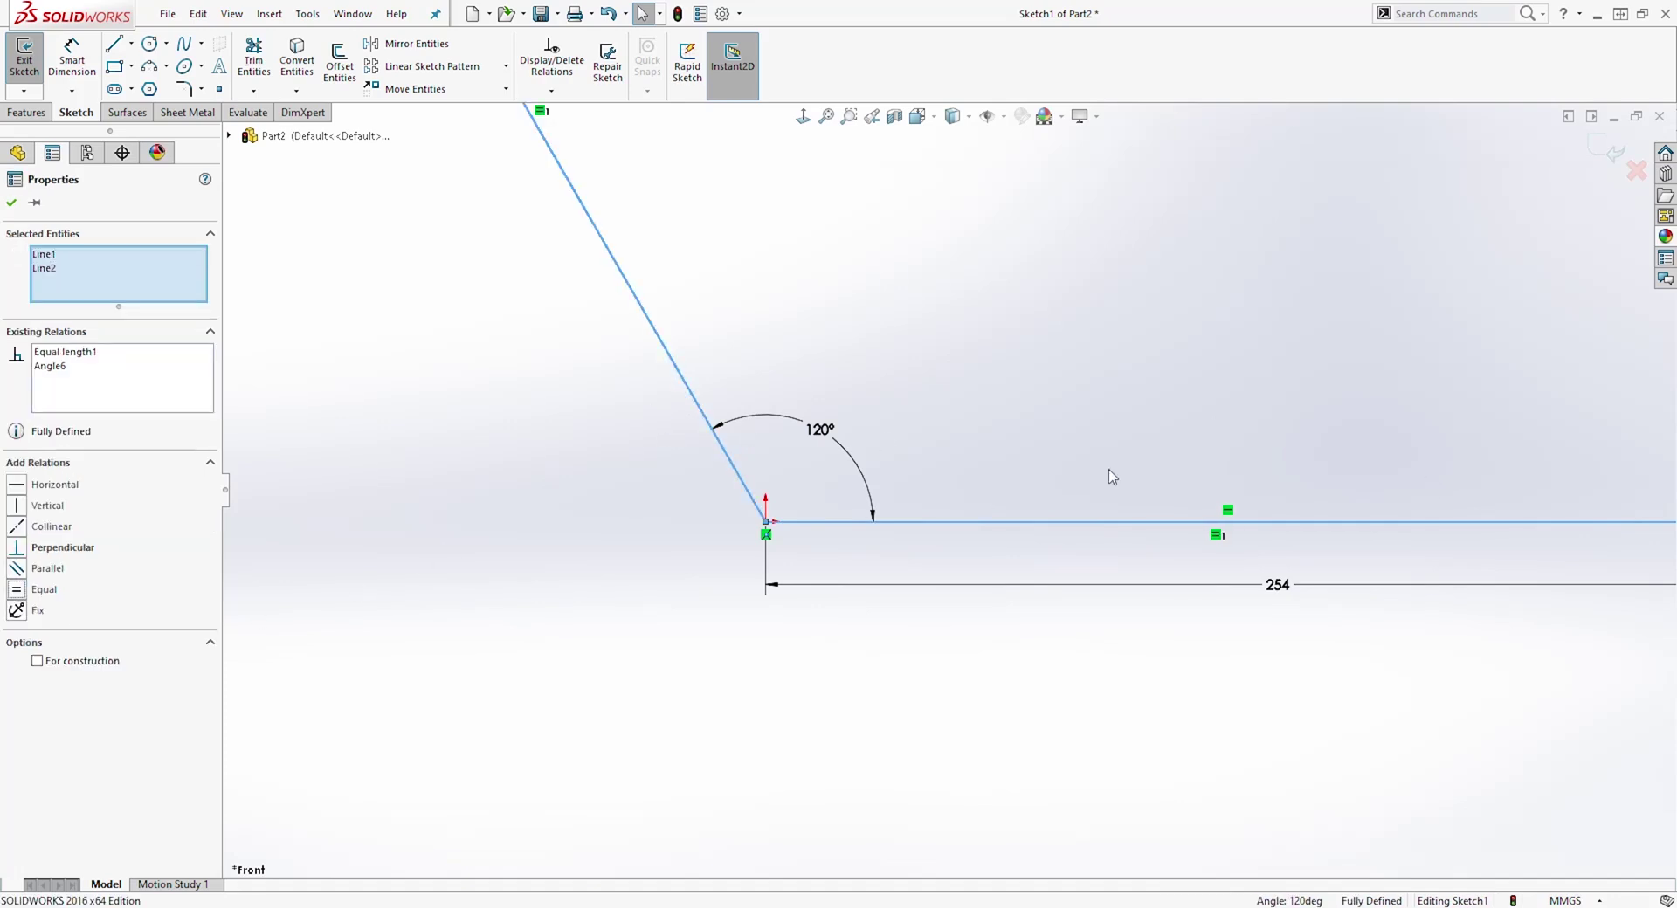
pyautogui.scroll(5, 1109, 476)
pyautogui.scroll(-1, 1272, 442)
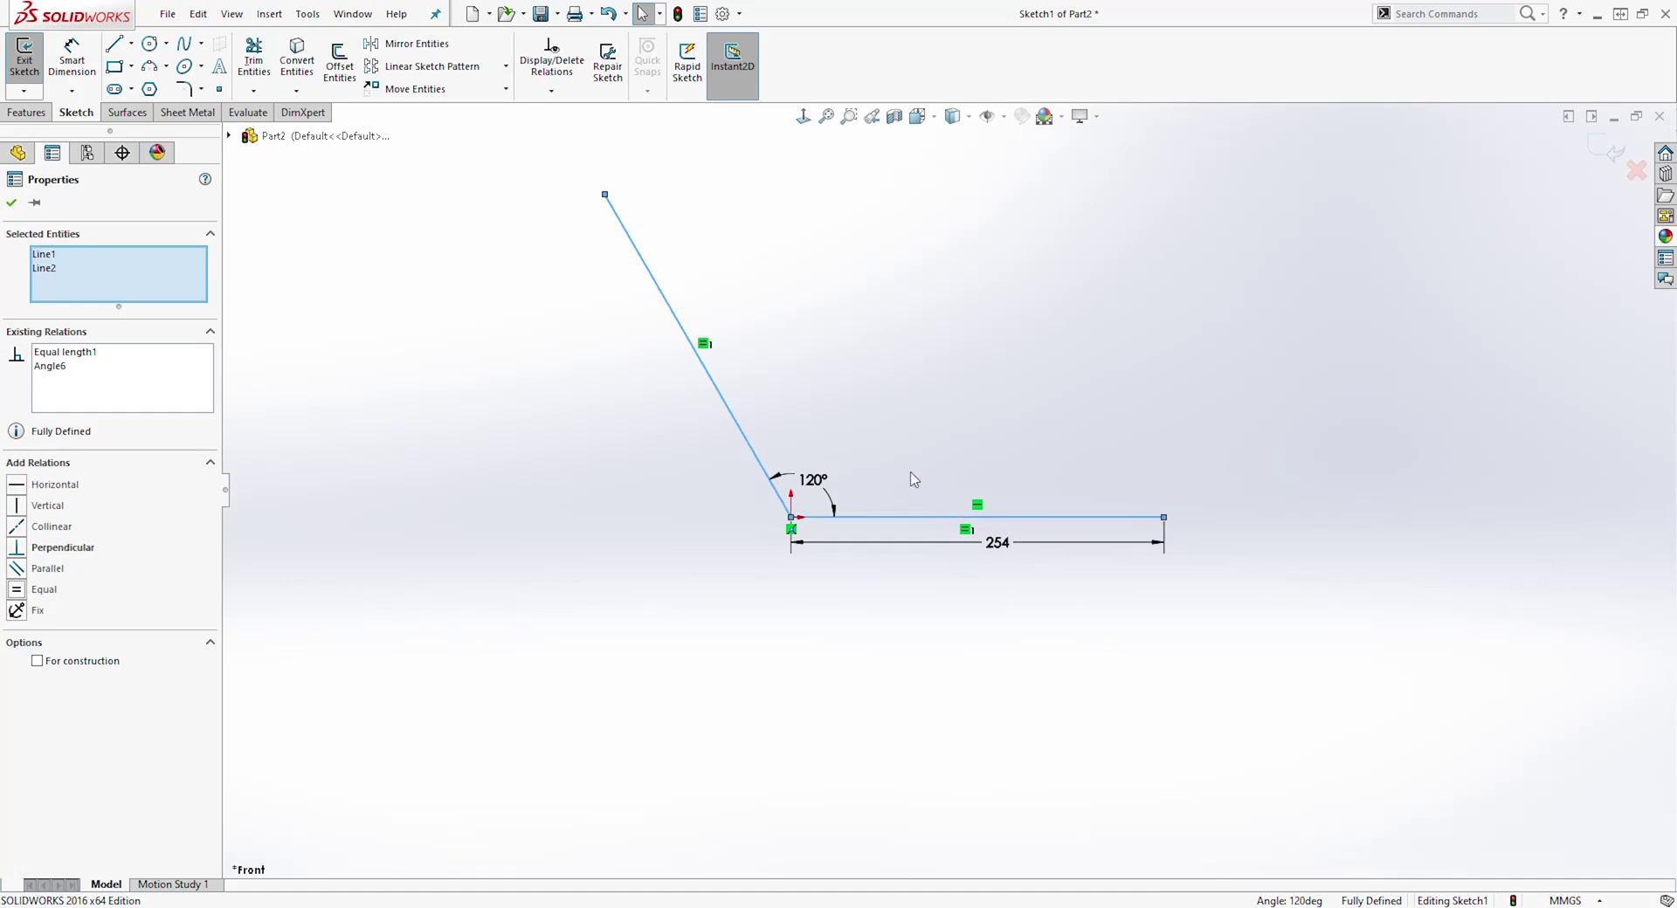
pyautogui.click(814, 577)
pyautogui.moveTo(688, 648); pyautogui.dragTo(716, 382, button='right')
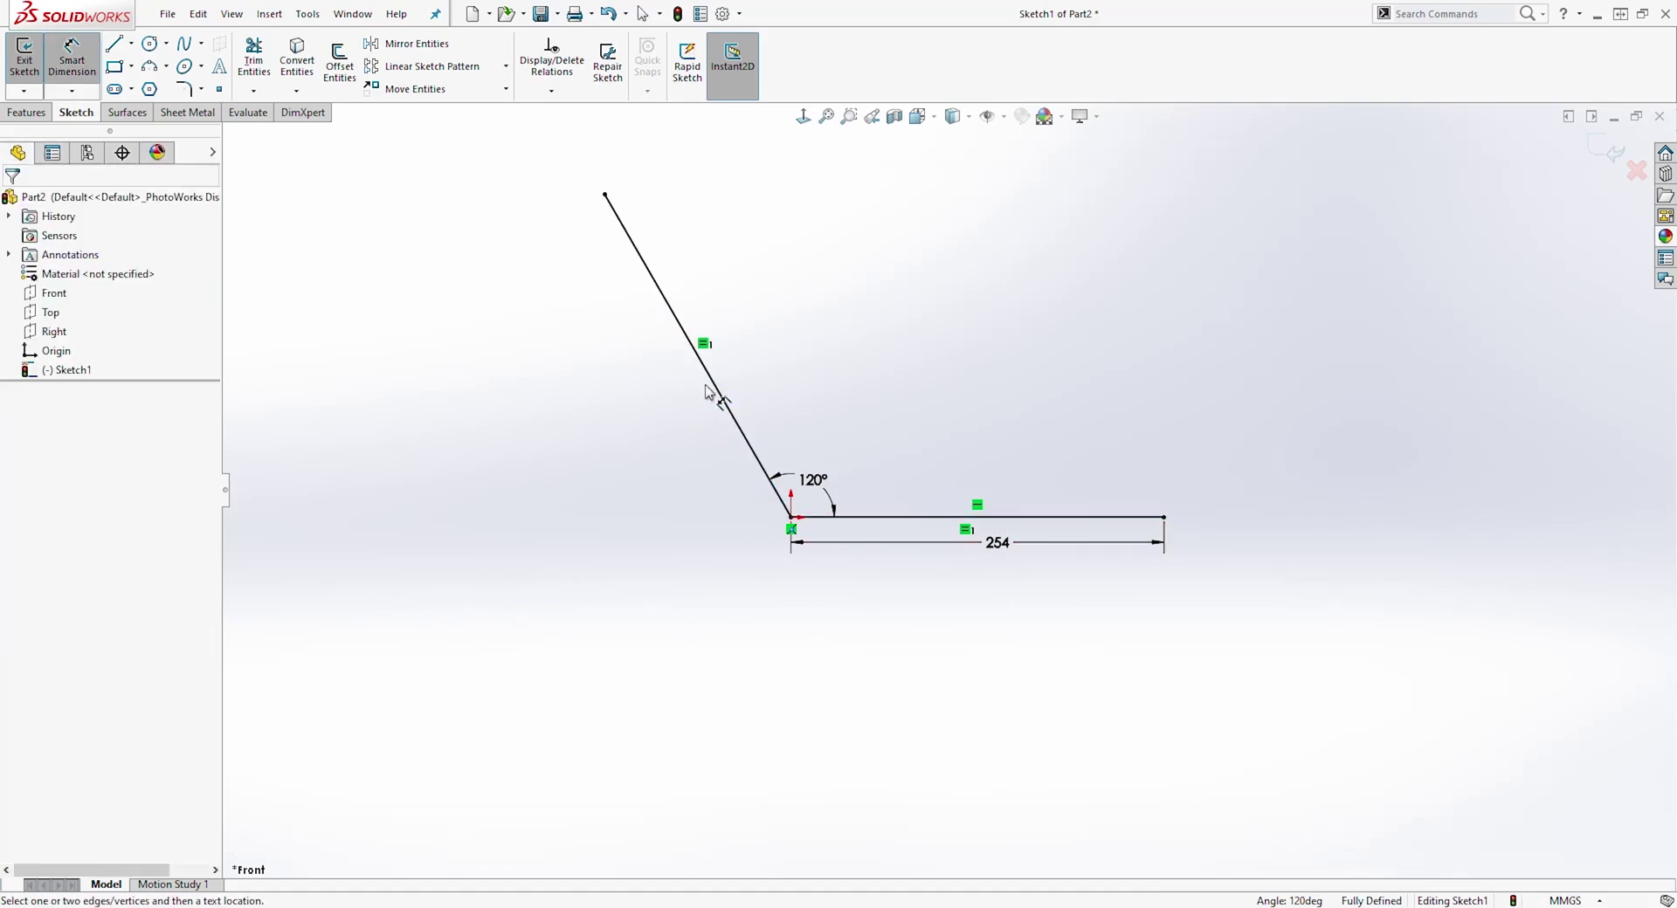
pyautogui.click(683, 400)
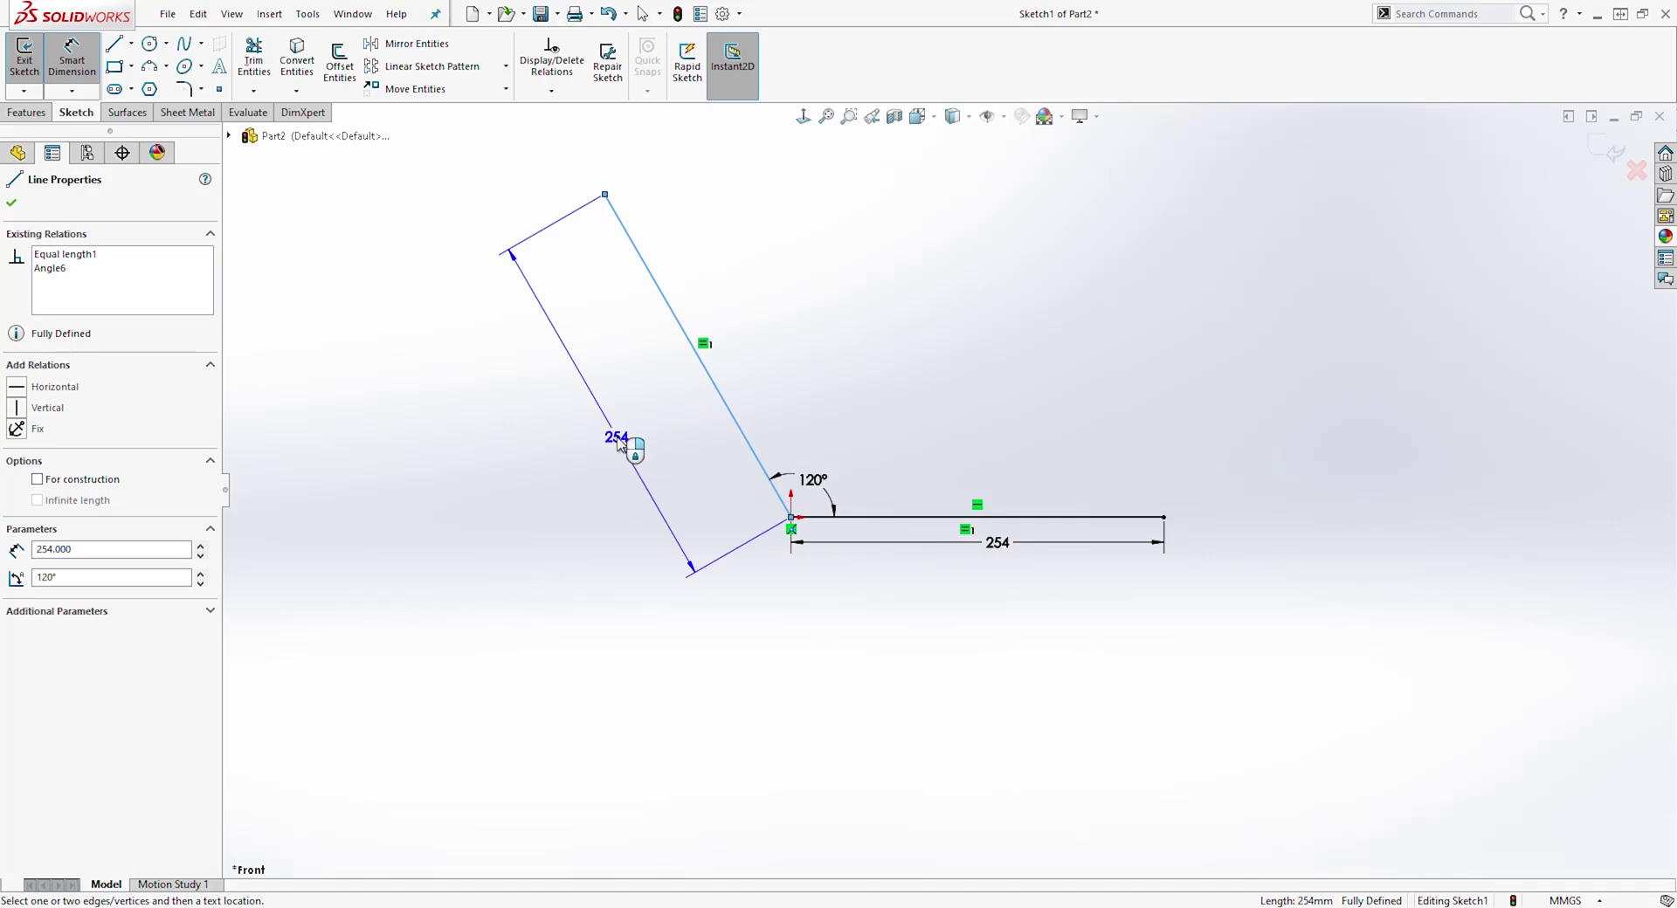
pyautogui.press('Escape')
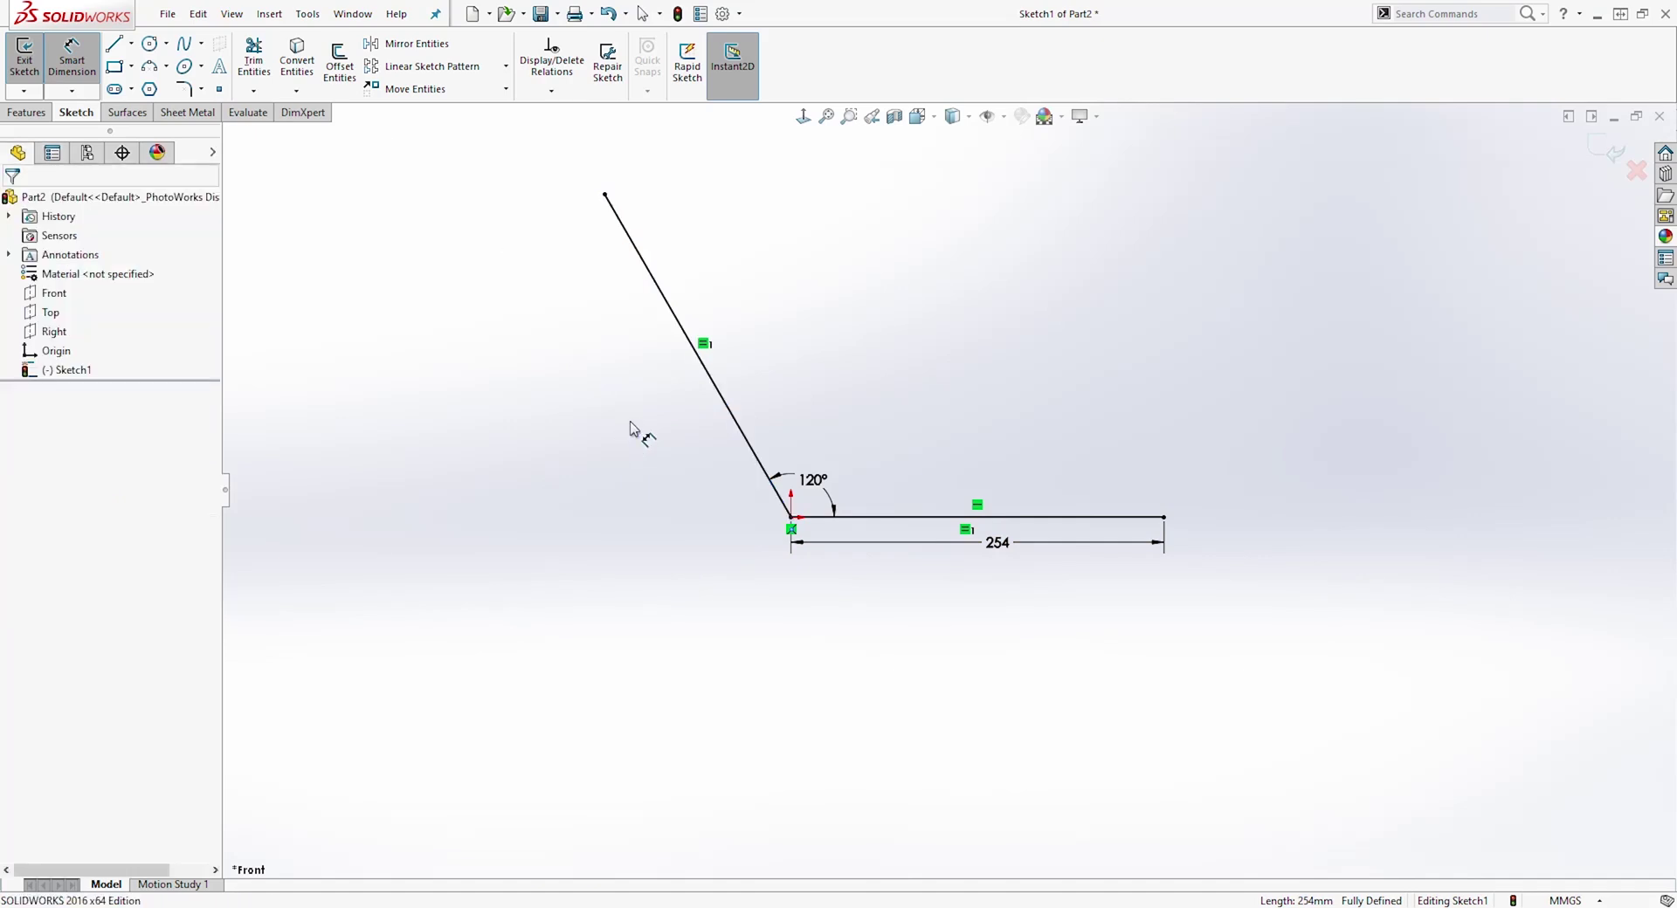
pyautogui.scroll(-1, 969, 275)
pyautogui.press('Escape')
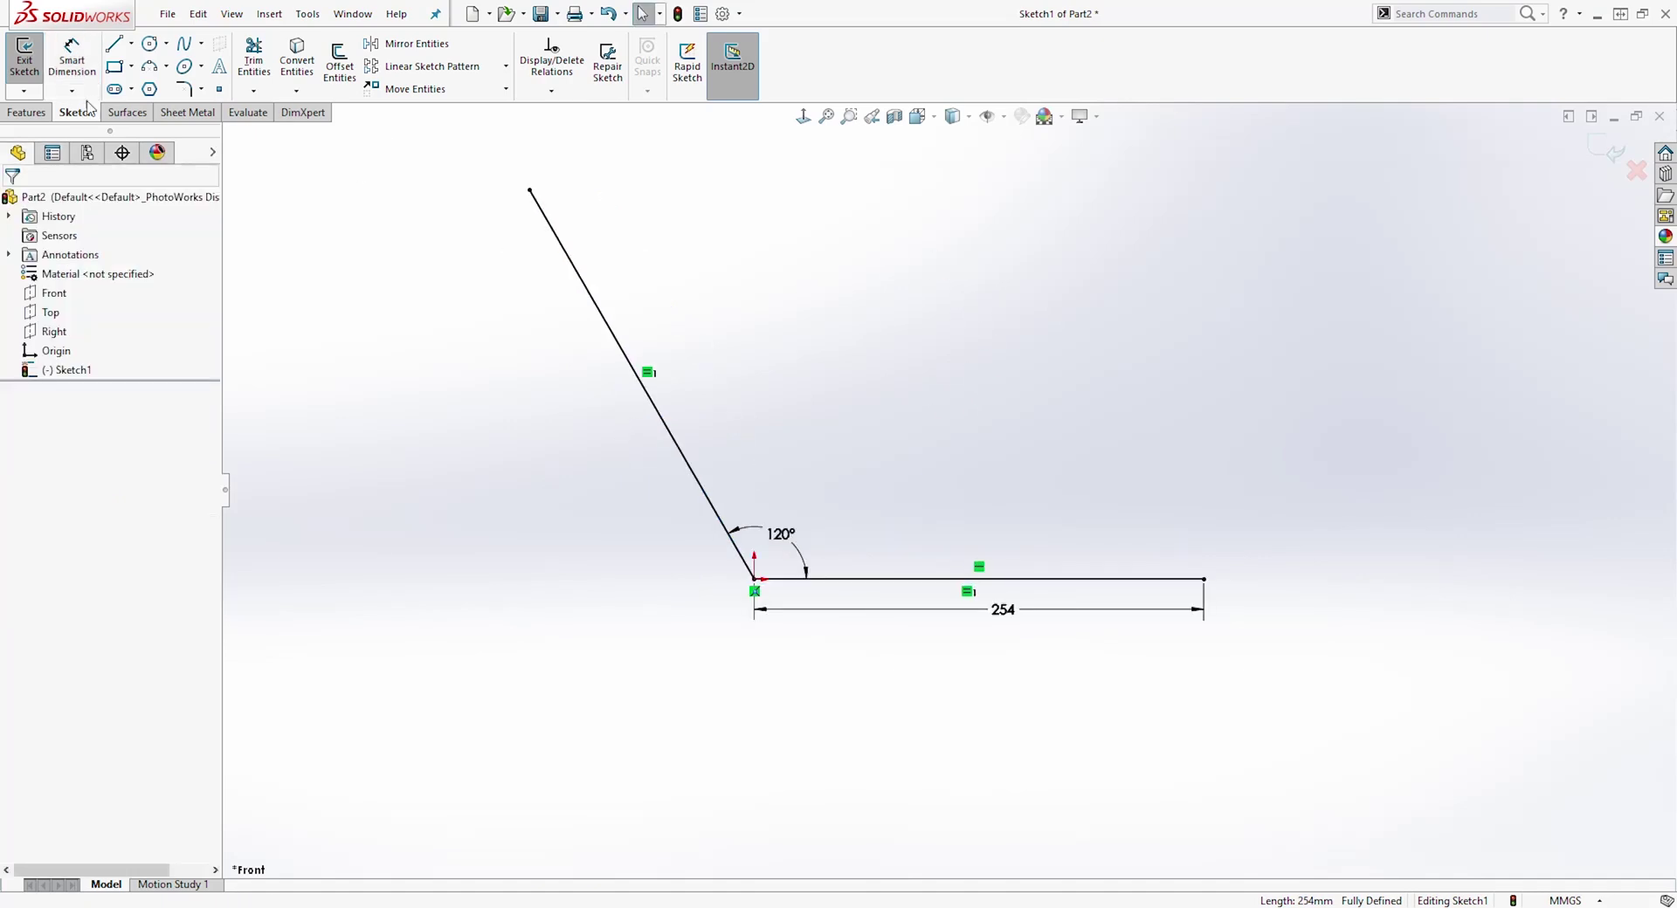
# - Draw circles centred on the angled line's free end (about 42 mm diameter), the origin (about 98 mm diameter) and the horizontal line's free end
pyautogui.click(150, 46)
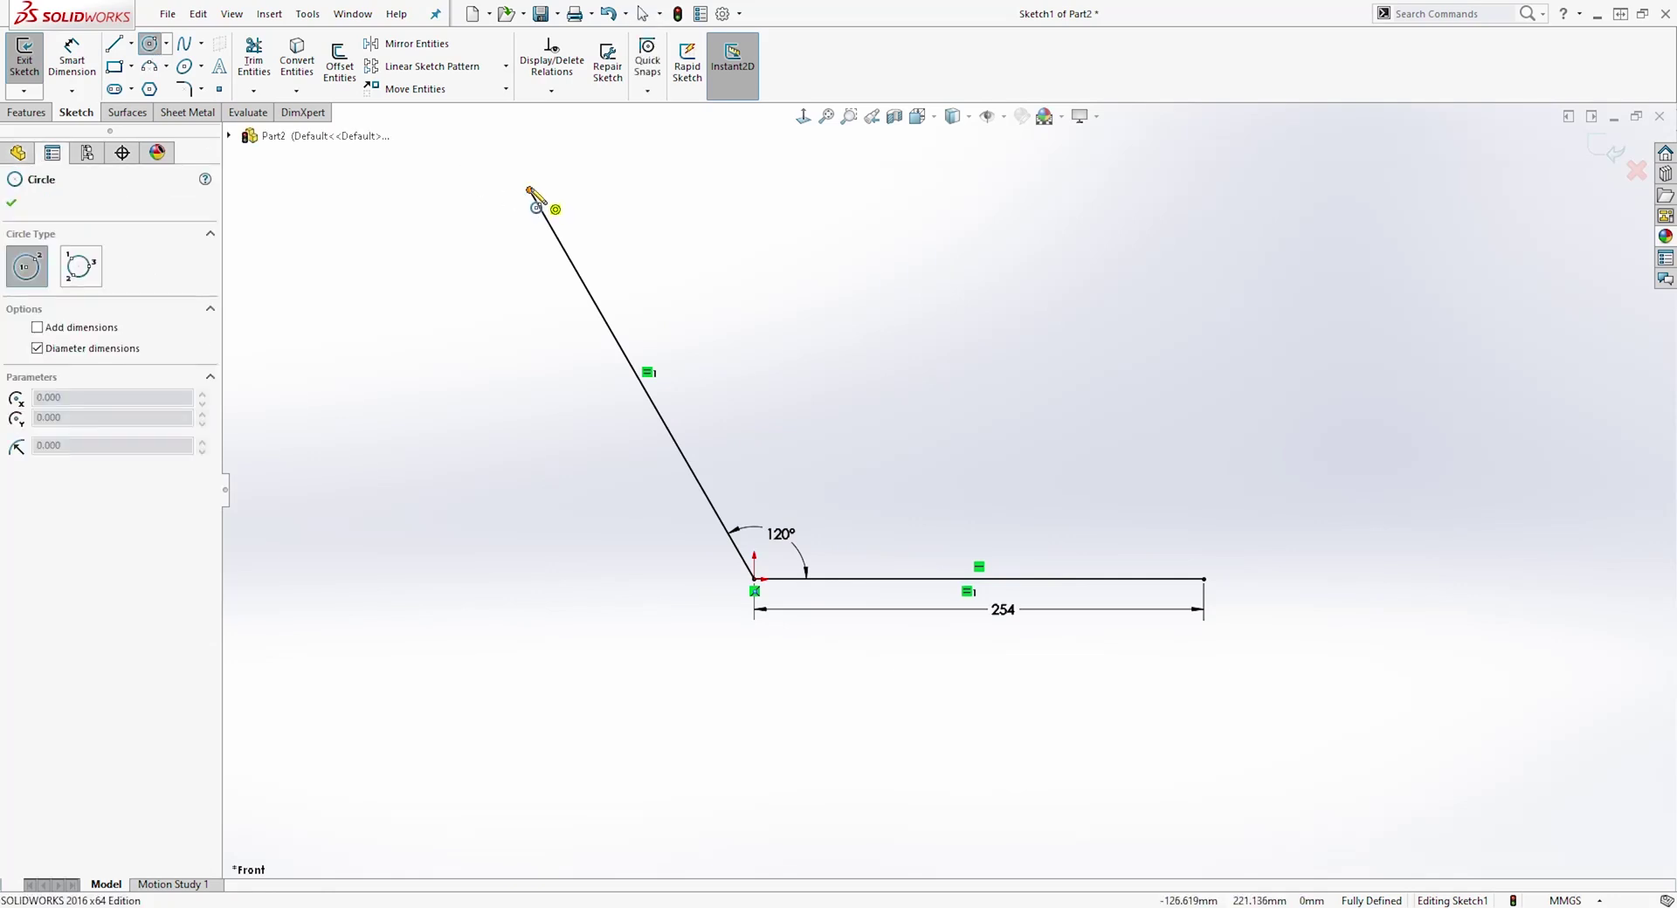
pyautogui.moveTo(530, 190); pyautogui.dragTo(566, 189)
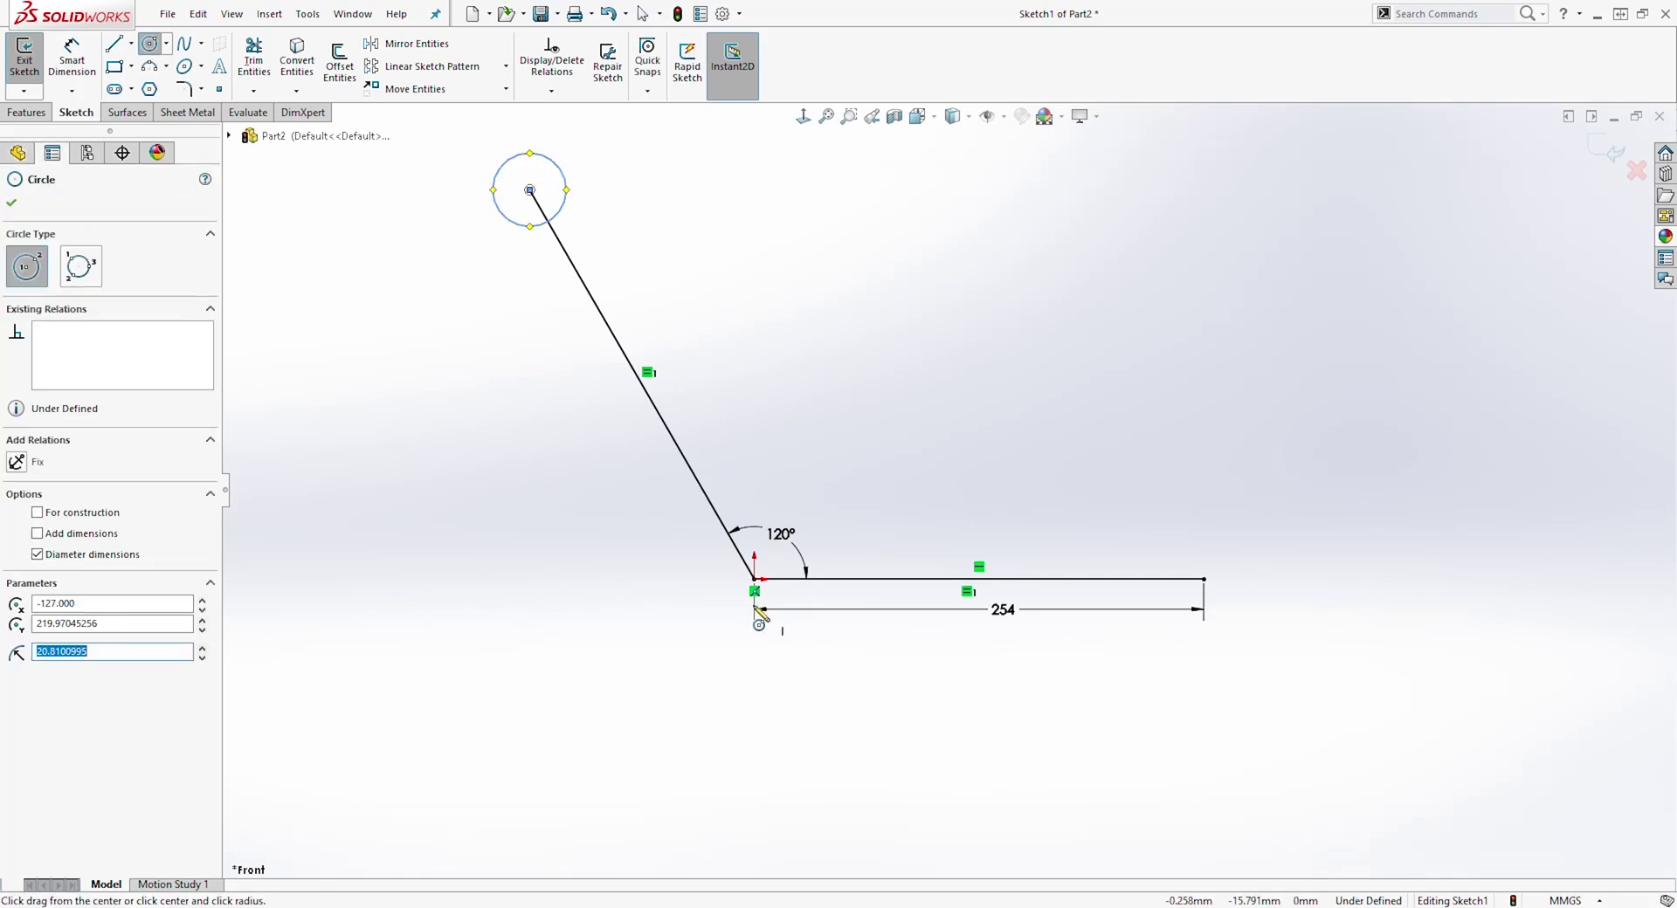
pyautogui.moveTo(755, 579); pyautogui.dragTo(830, 535)
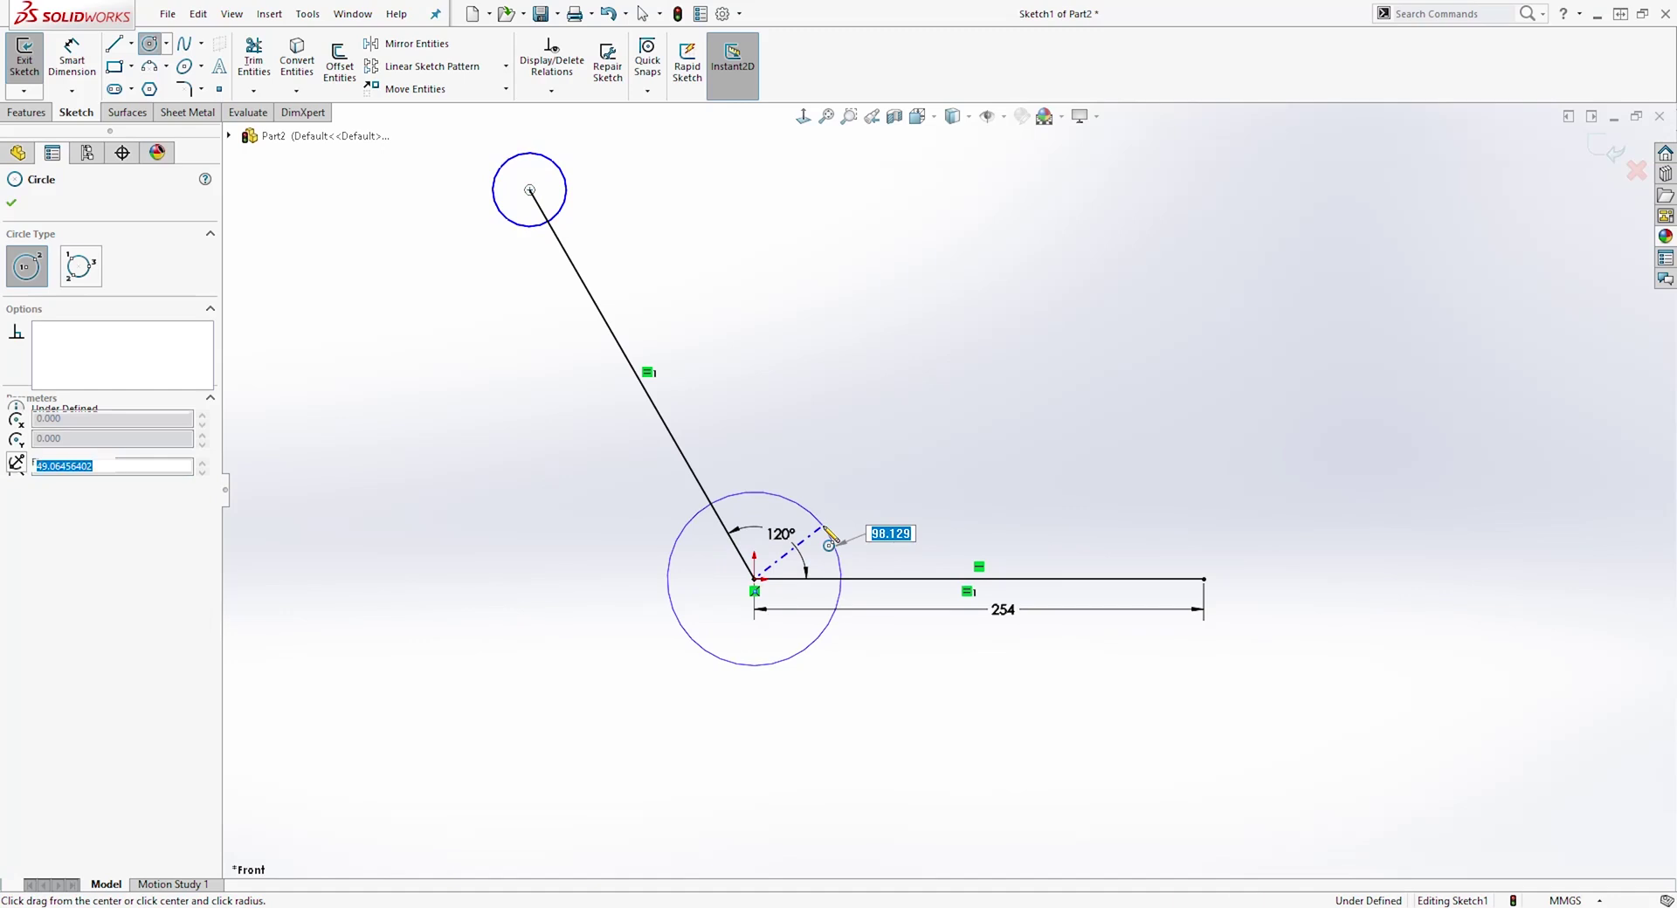
pyautogui.moveTo(1203, 579); pyautogui.dragTo(1232, 533)
pyautogui.press('Escape')
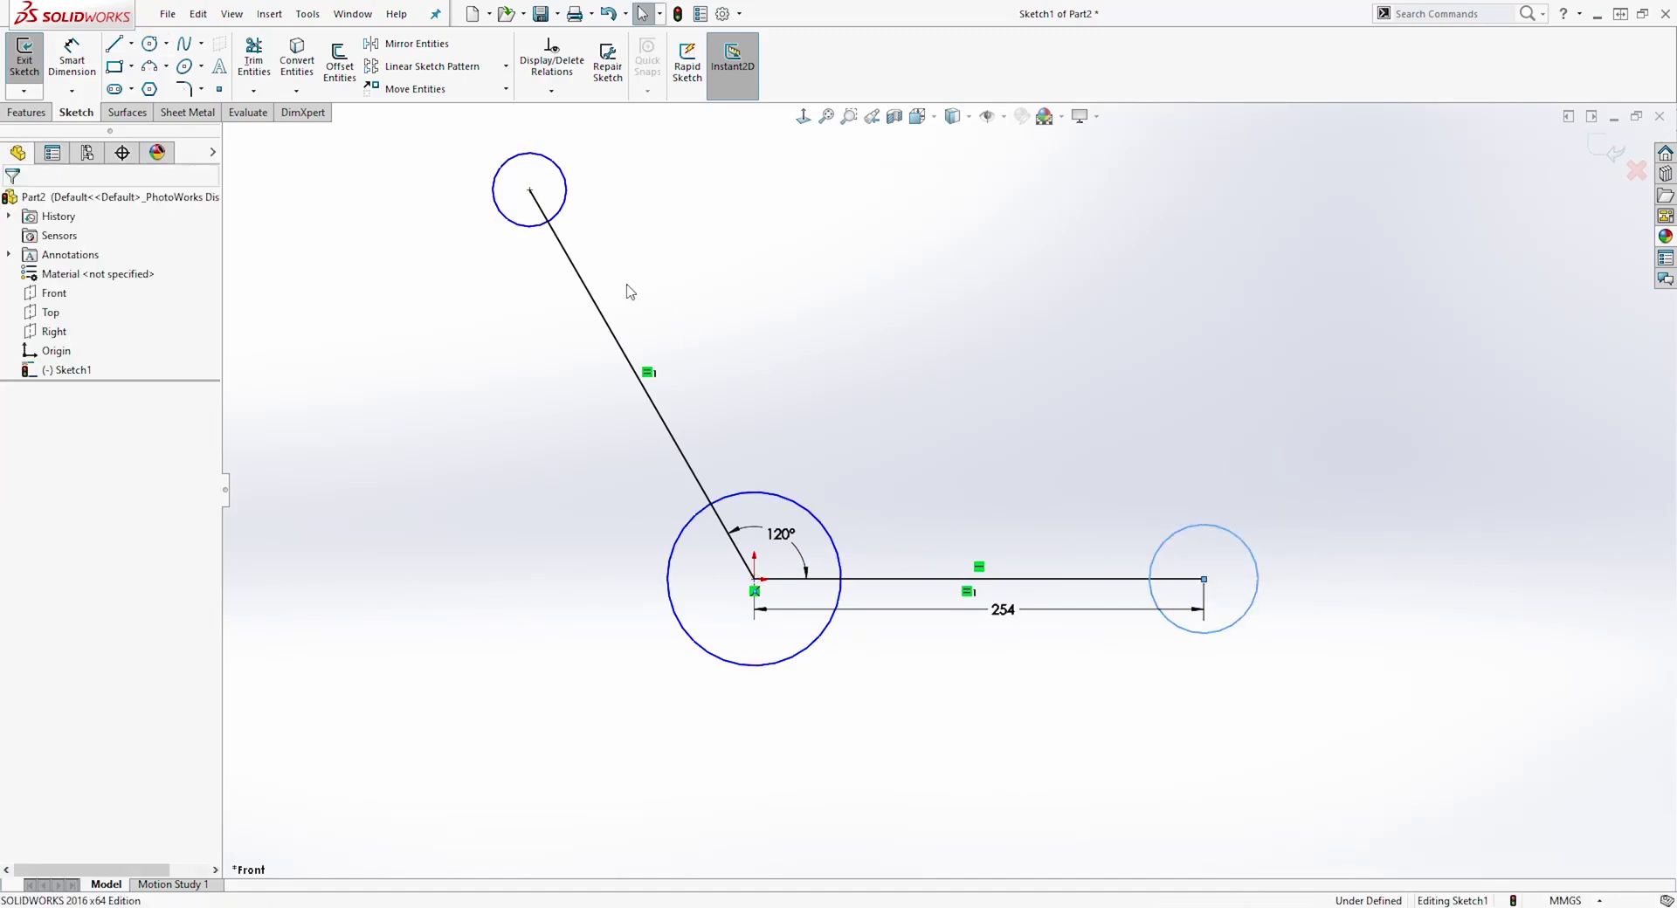
# - Add an Equal relation between the circles at the free ends of the two arms
pyautogui.click(565, 207)
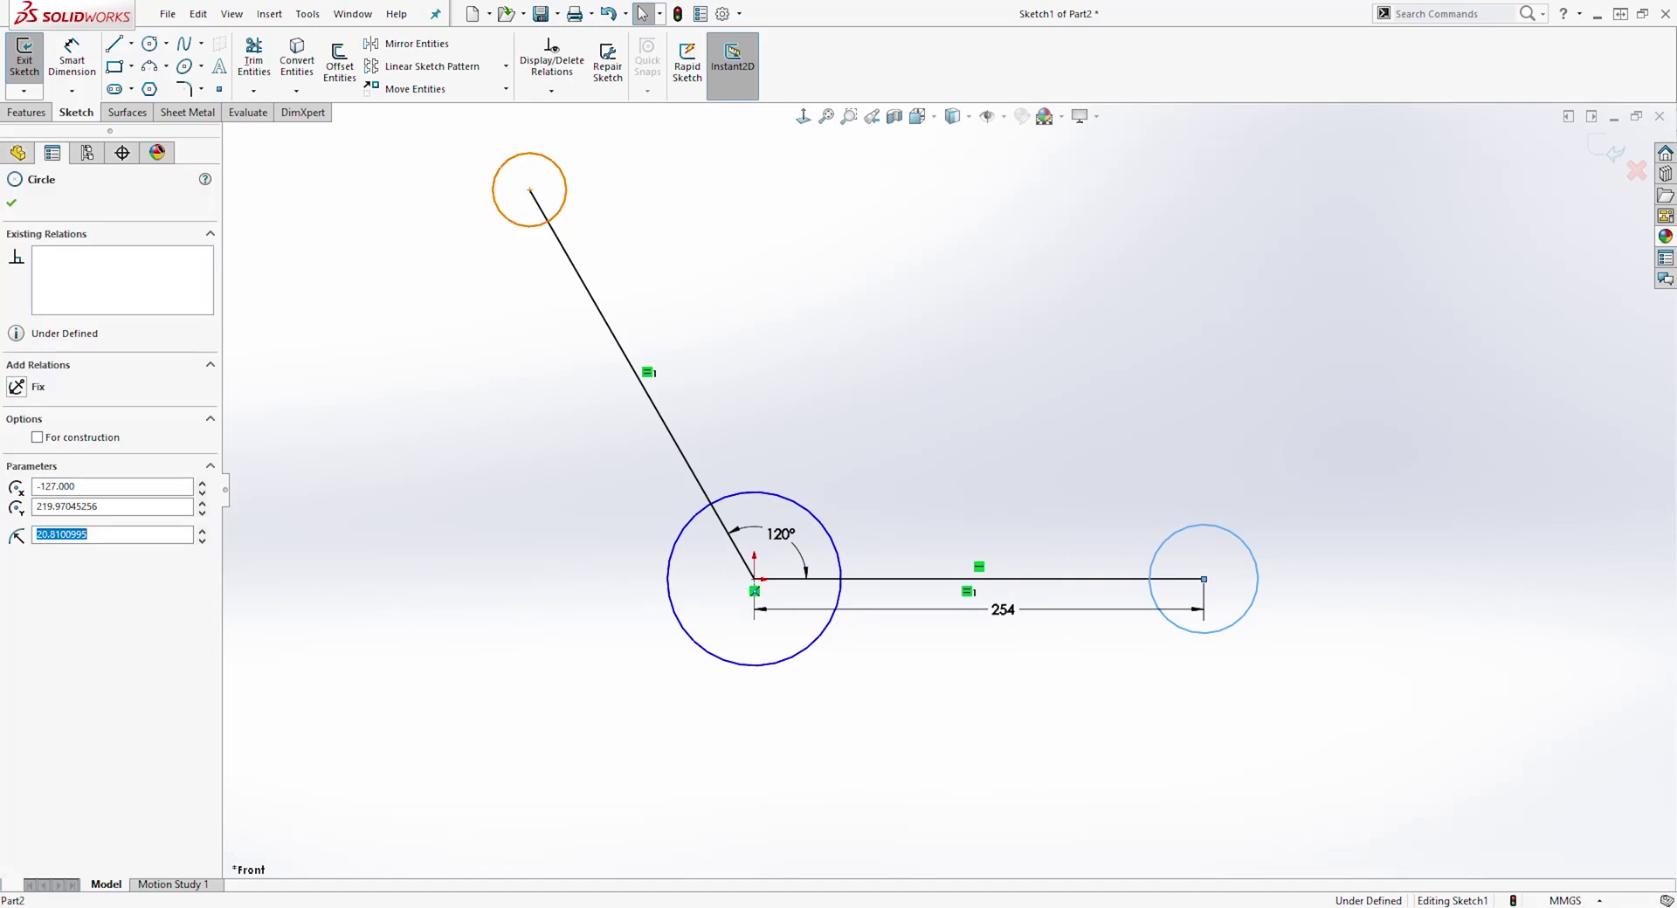
pyautogui.keyDown('ctrl'); pyautogui.click(1191, 535); pyautogui.keyUp('ctrl')
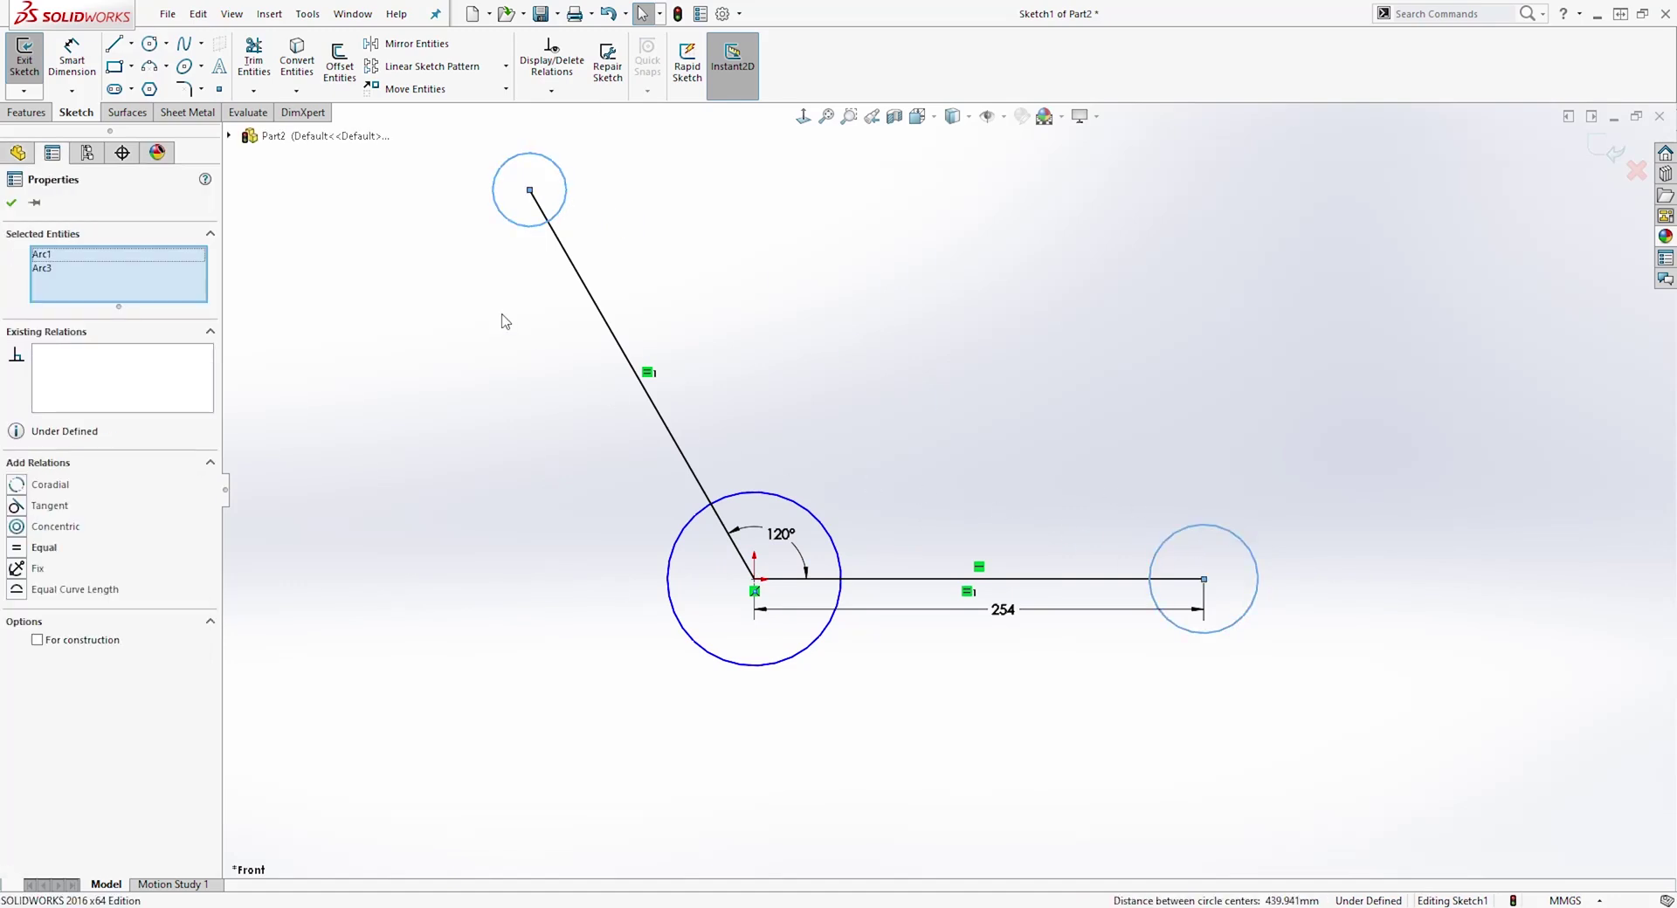
pyautogui.click(16, 548)
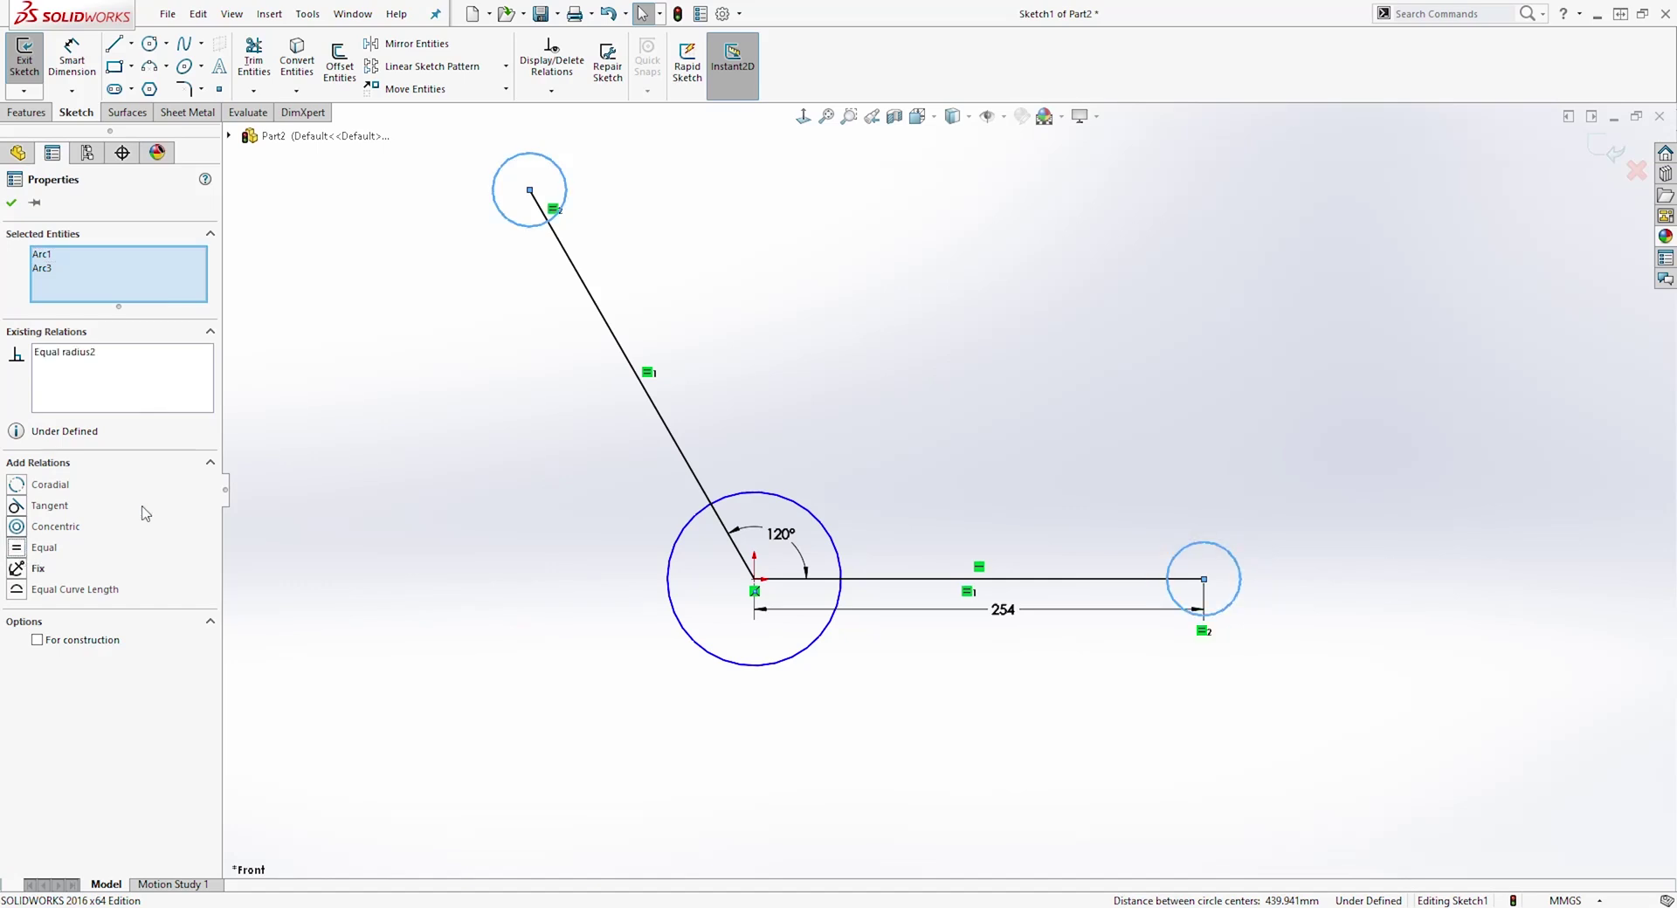
pyautogui.click(851, 402)
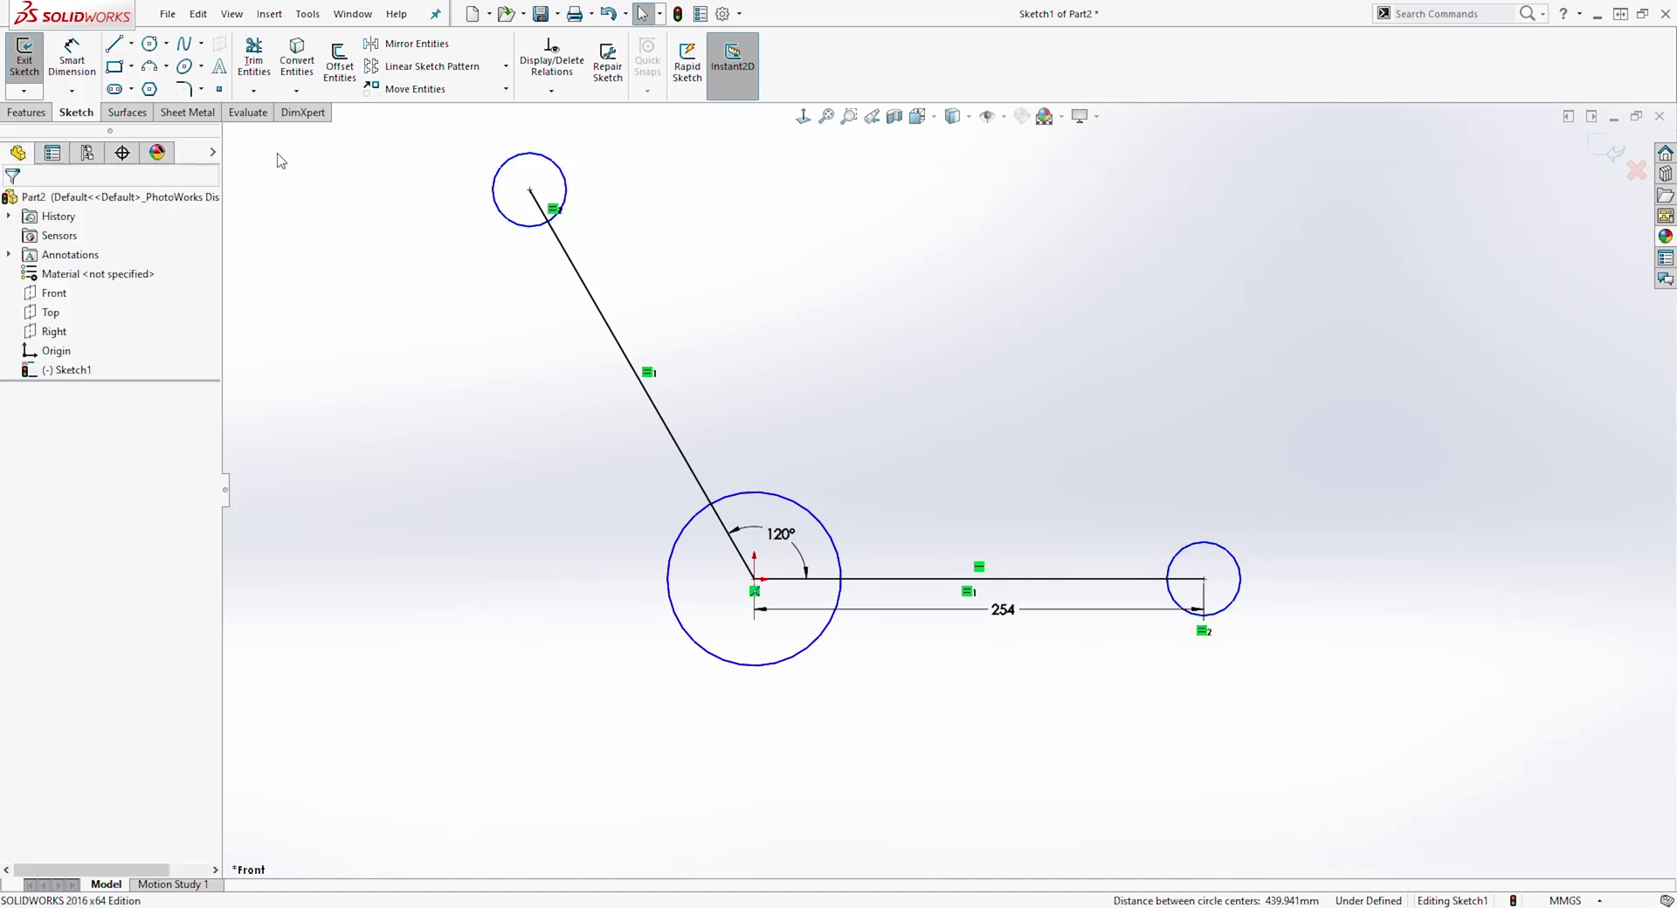
# - Dimension the diameter of the circle at the horizontal arm's free end as 38.1 mm
pyautogui.click(74, 54)
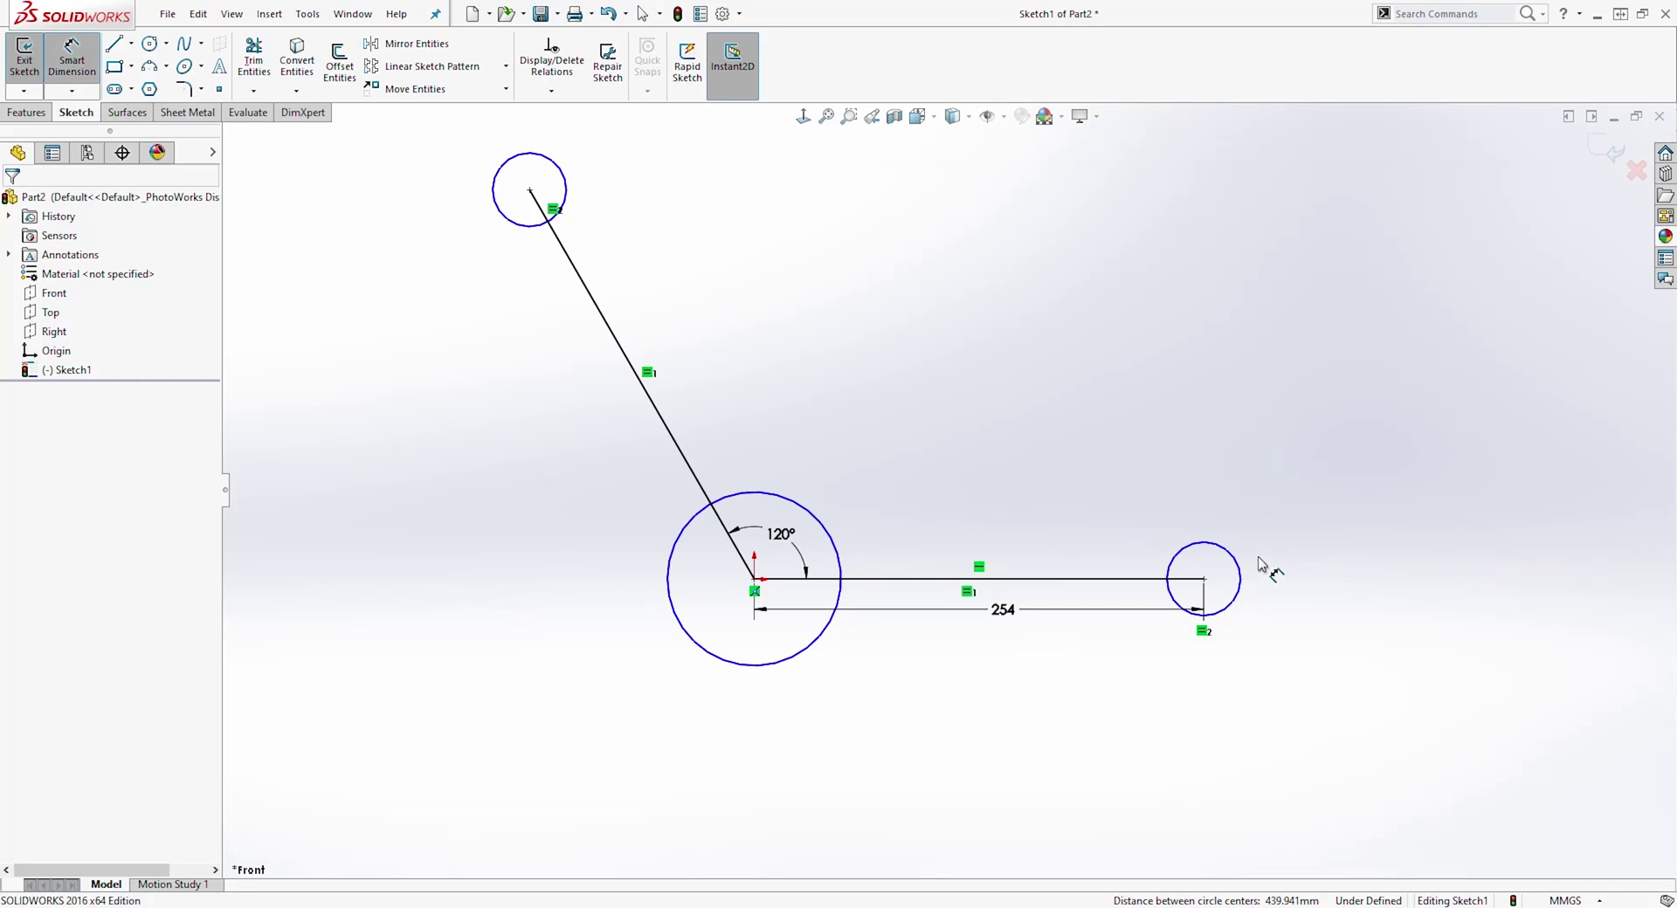
pyautogui.click(1225, 552)
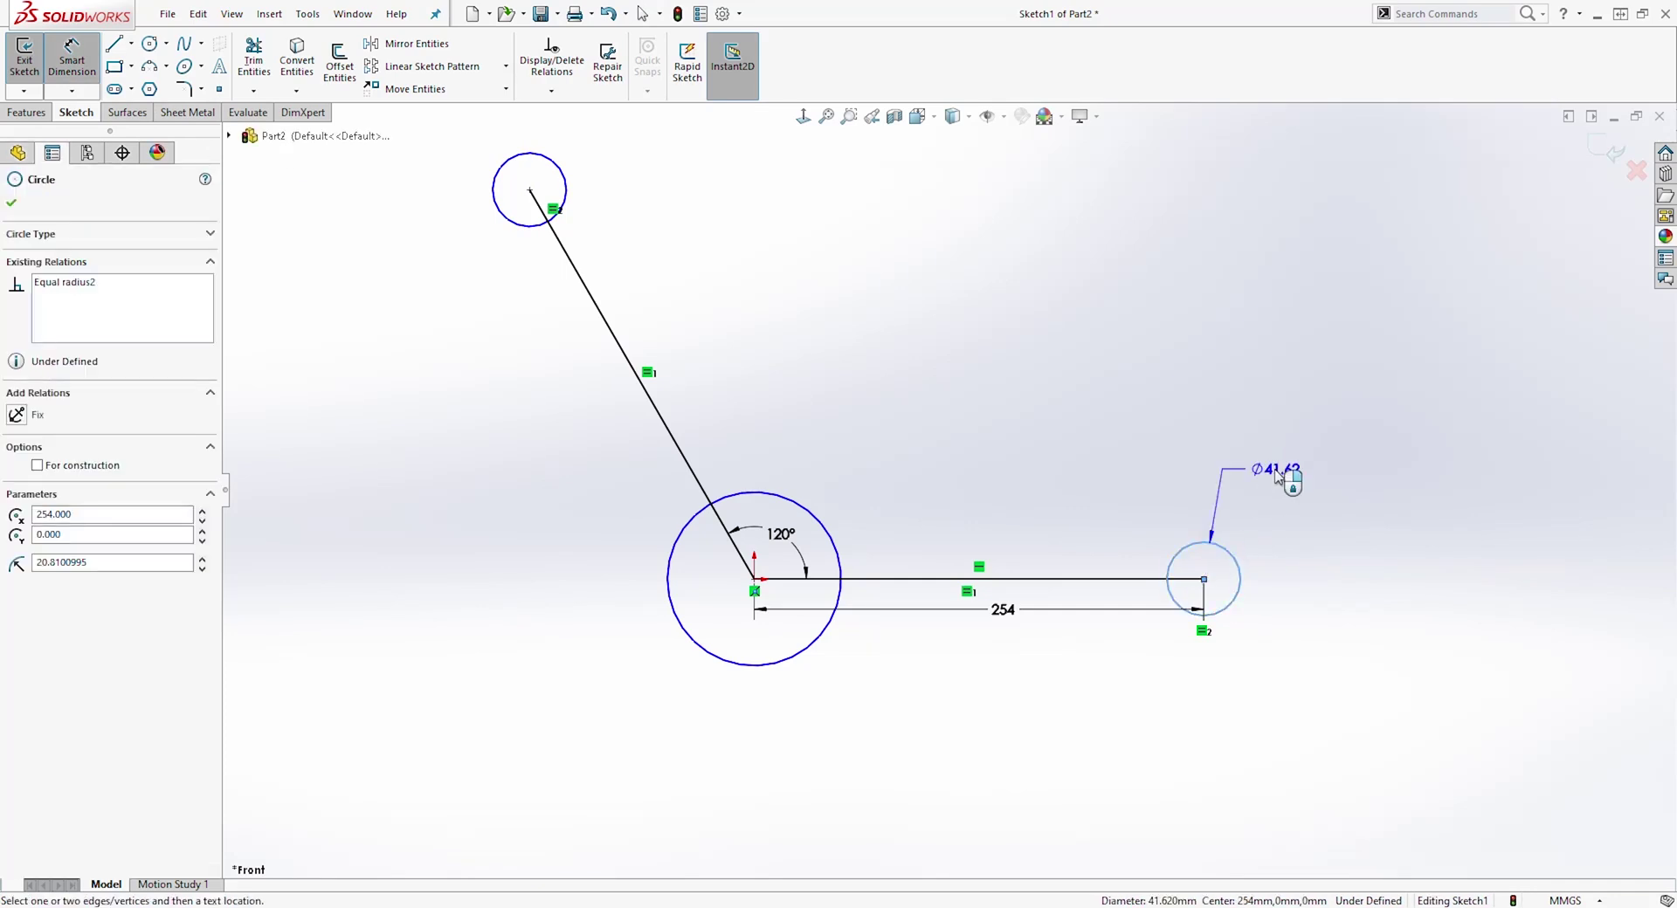
pyautogui.click(1275, 476)
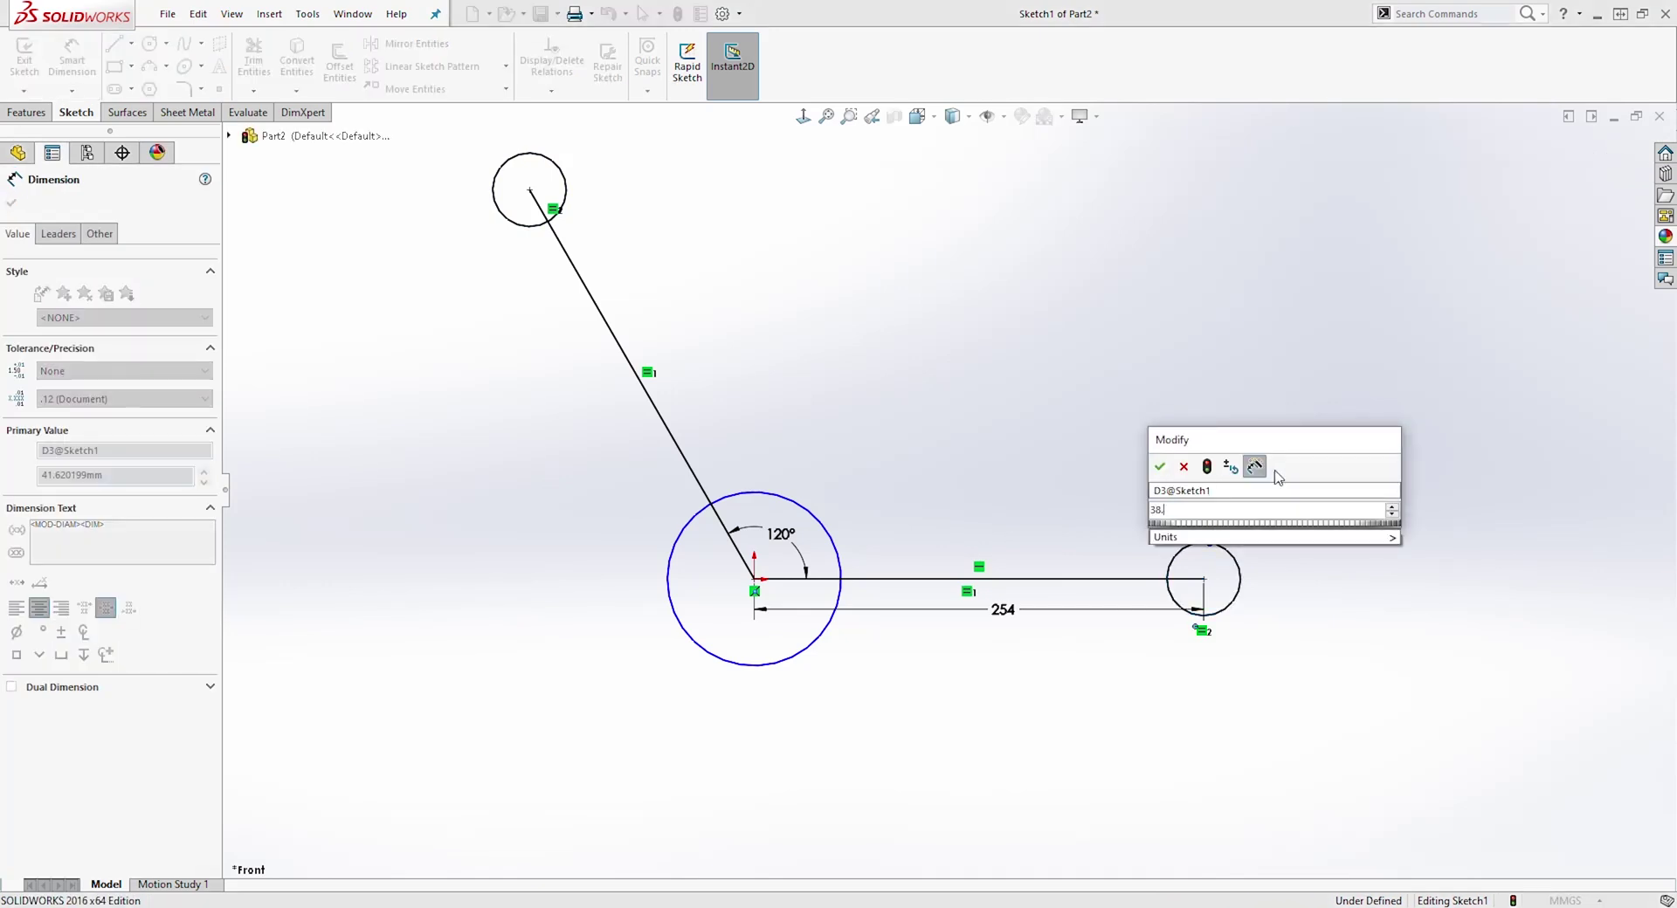
pyautogui.press('Return')
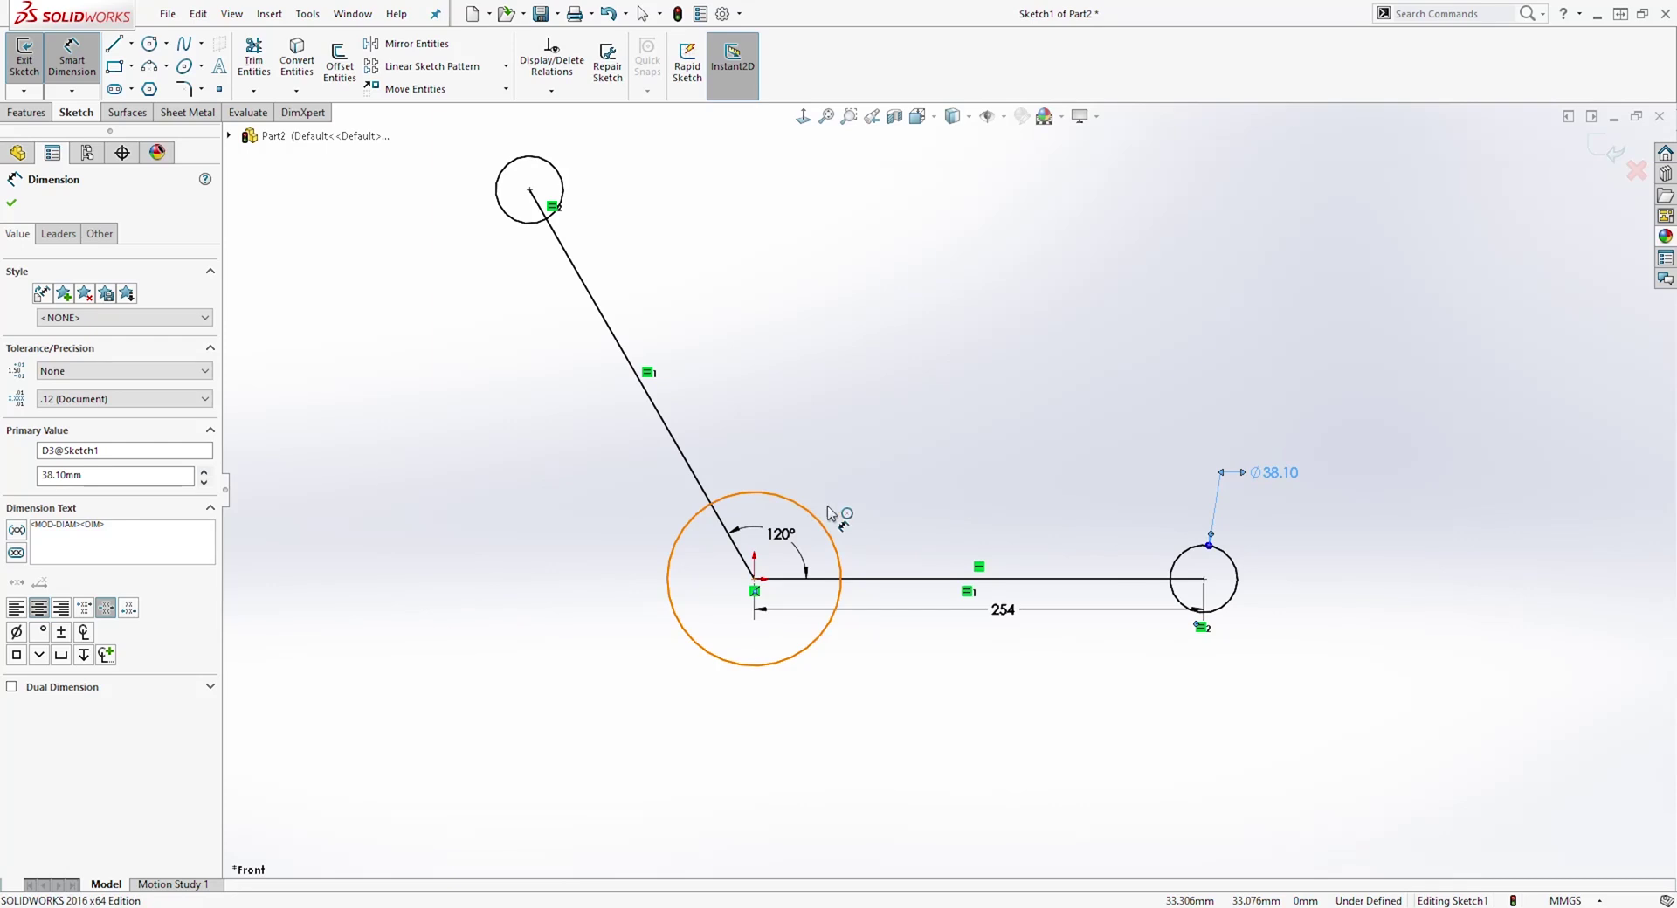
# - Dimension the origin circle's diameter as 63.5 mm and move the 120° angle dimension farther out from the vertex
pyautogui.click(825, 523)
pyautogui.click(880, 454)
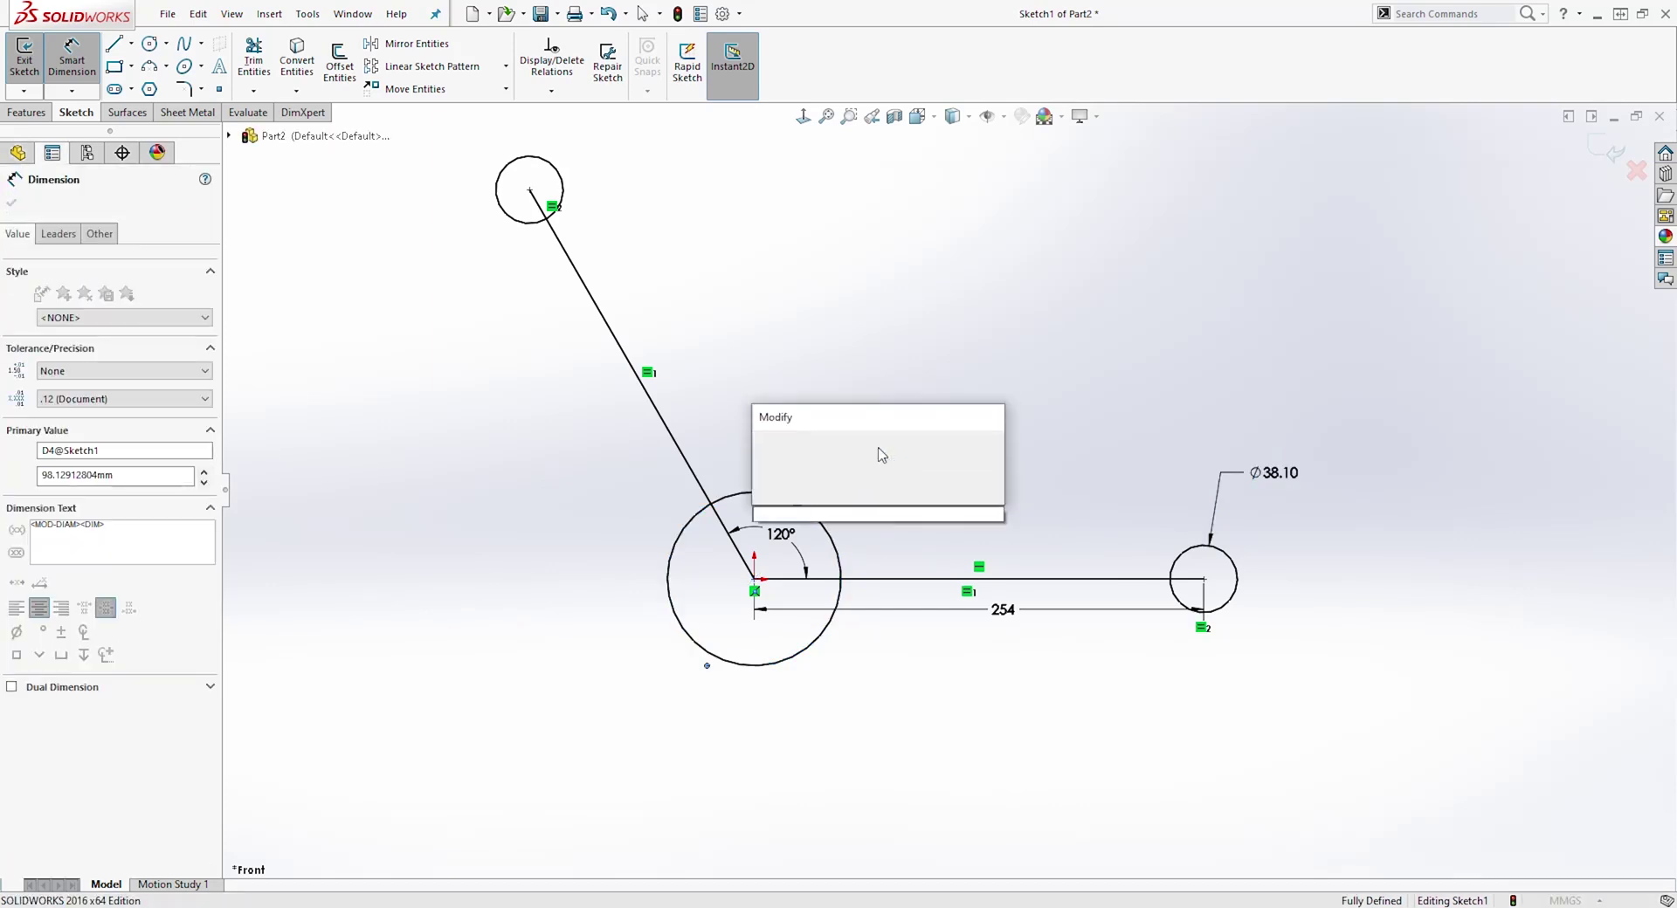
pyautogui.press('Return')
pyautogui.press('Escape')
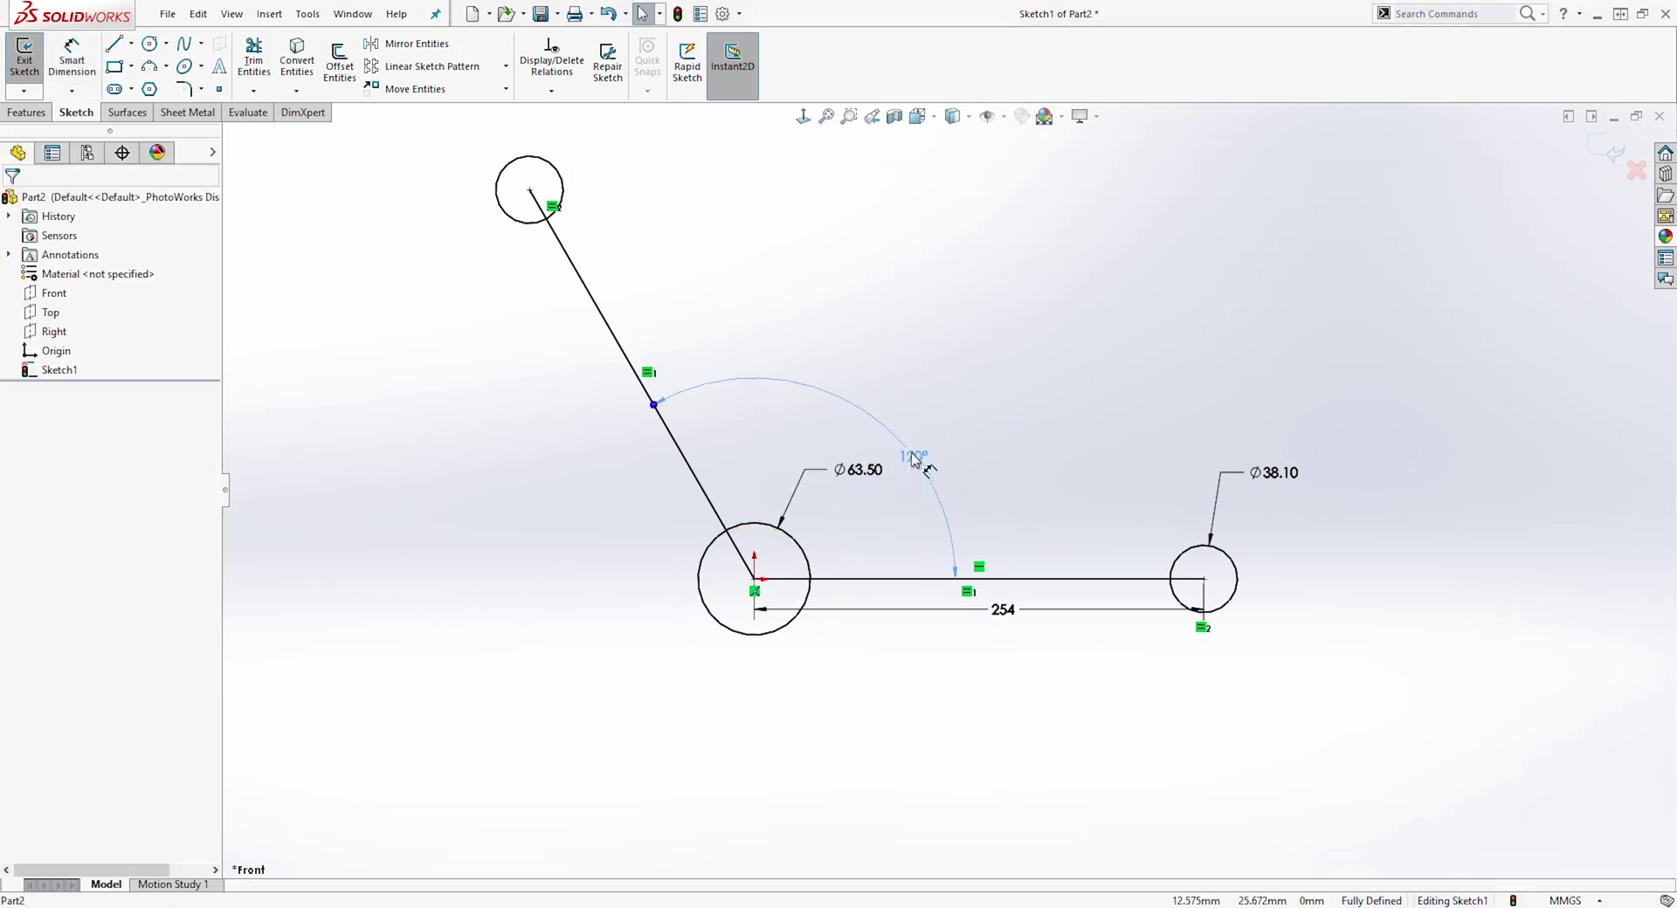
pyautogui.click(580, 329)
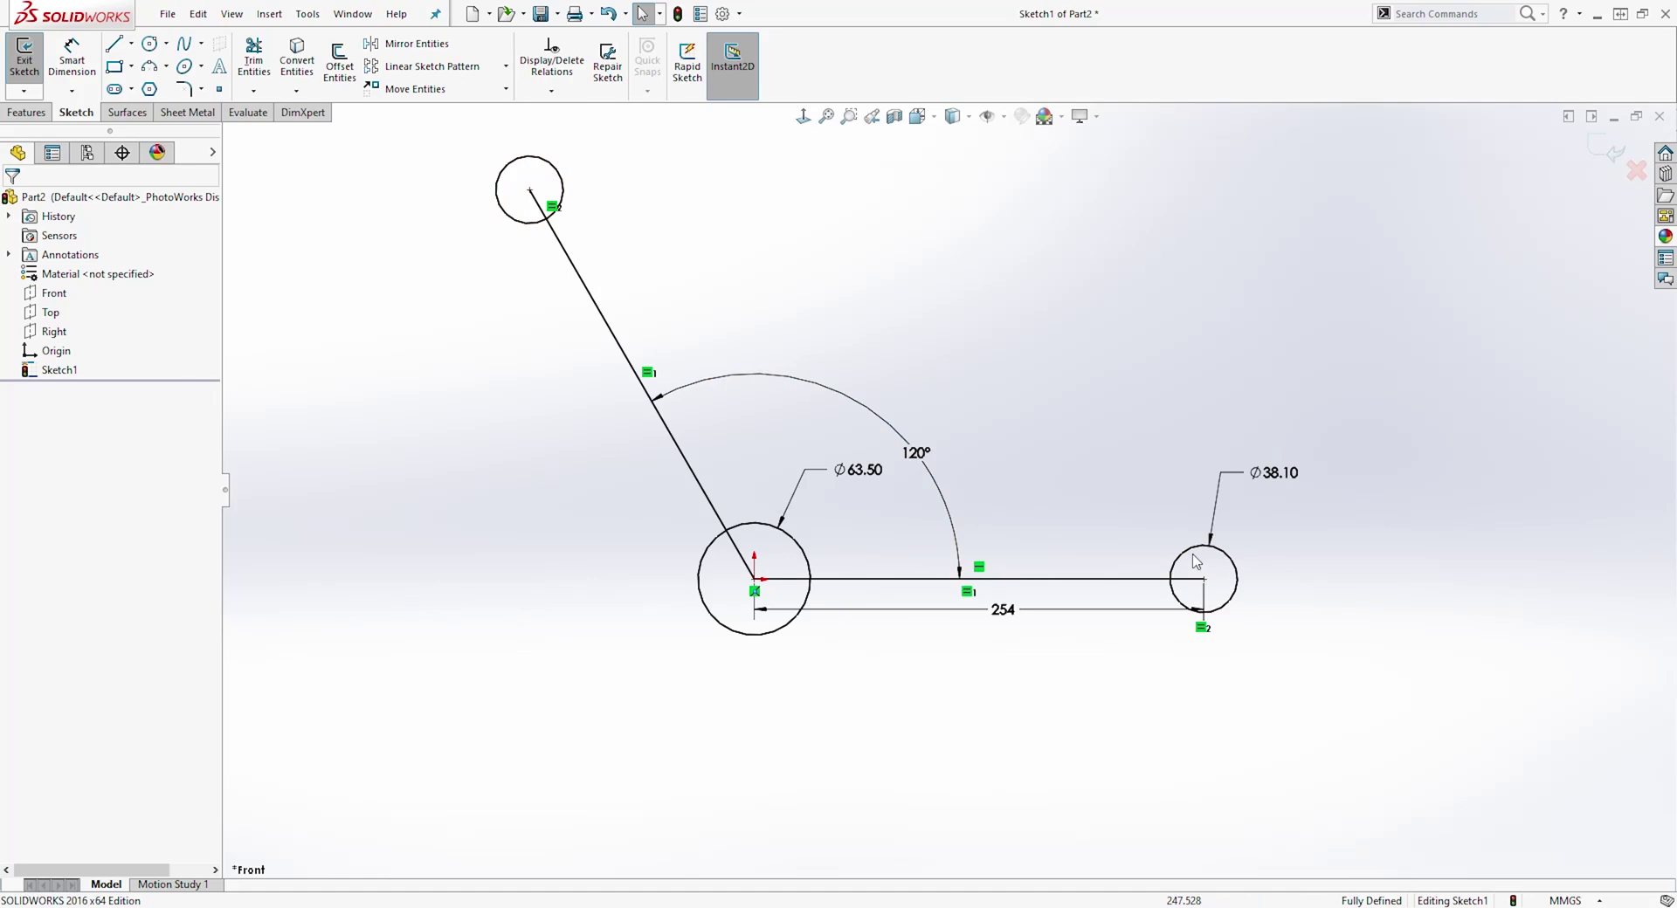
# - Convert both arm lines and all three circles to construction geometry, and move the 254 mm dimension farther below the horizontal arm
pyautogui.moveTo(1314, 647); pyautogui.dragTo(1052, 465)
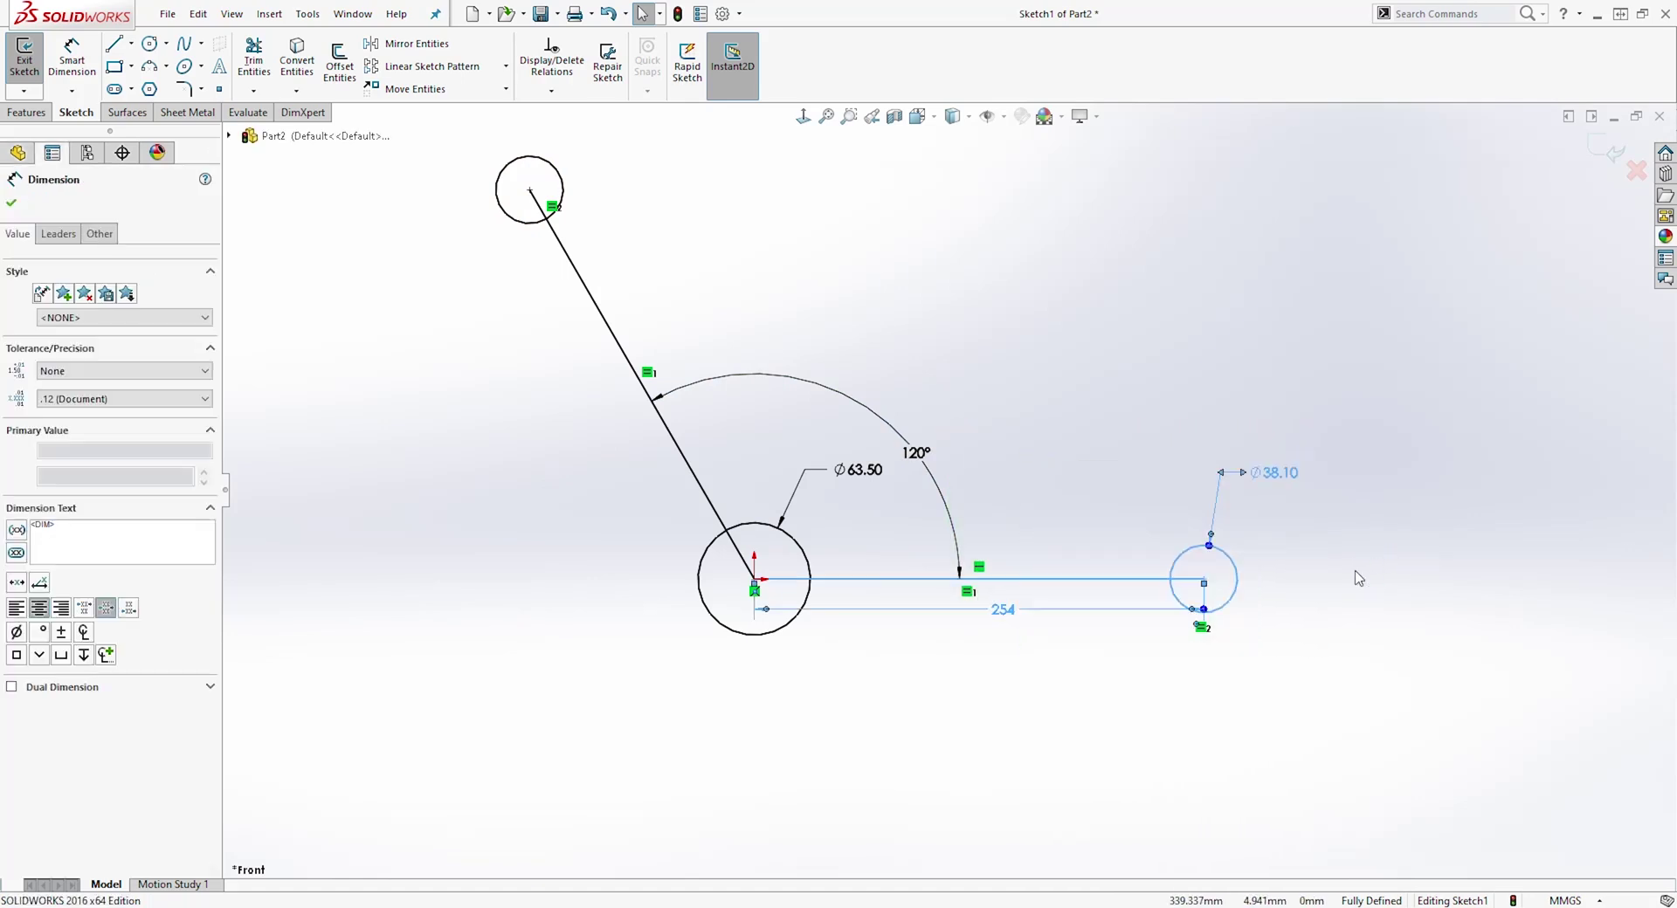
pyautogui.click(1328, 595)
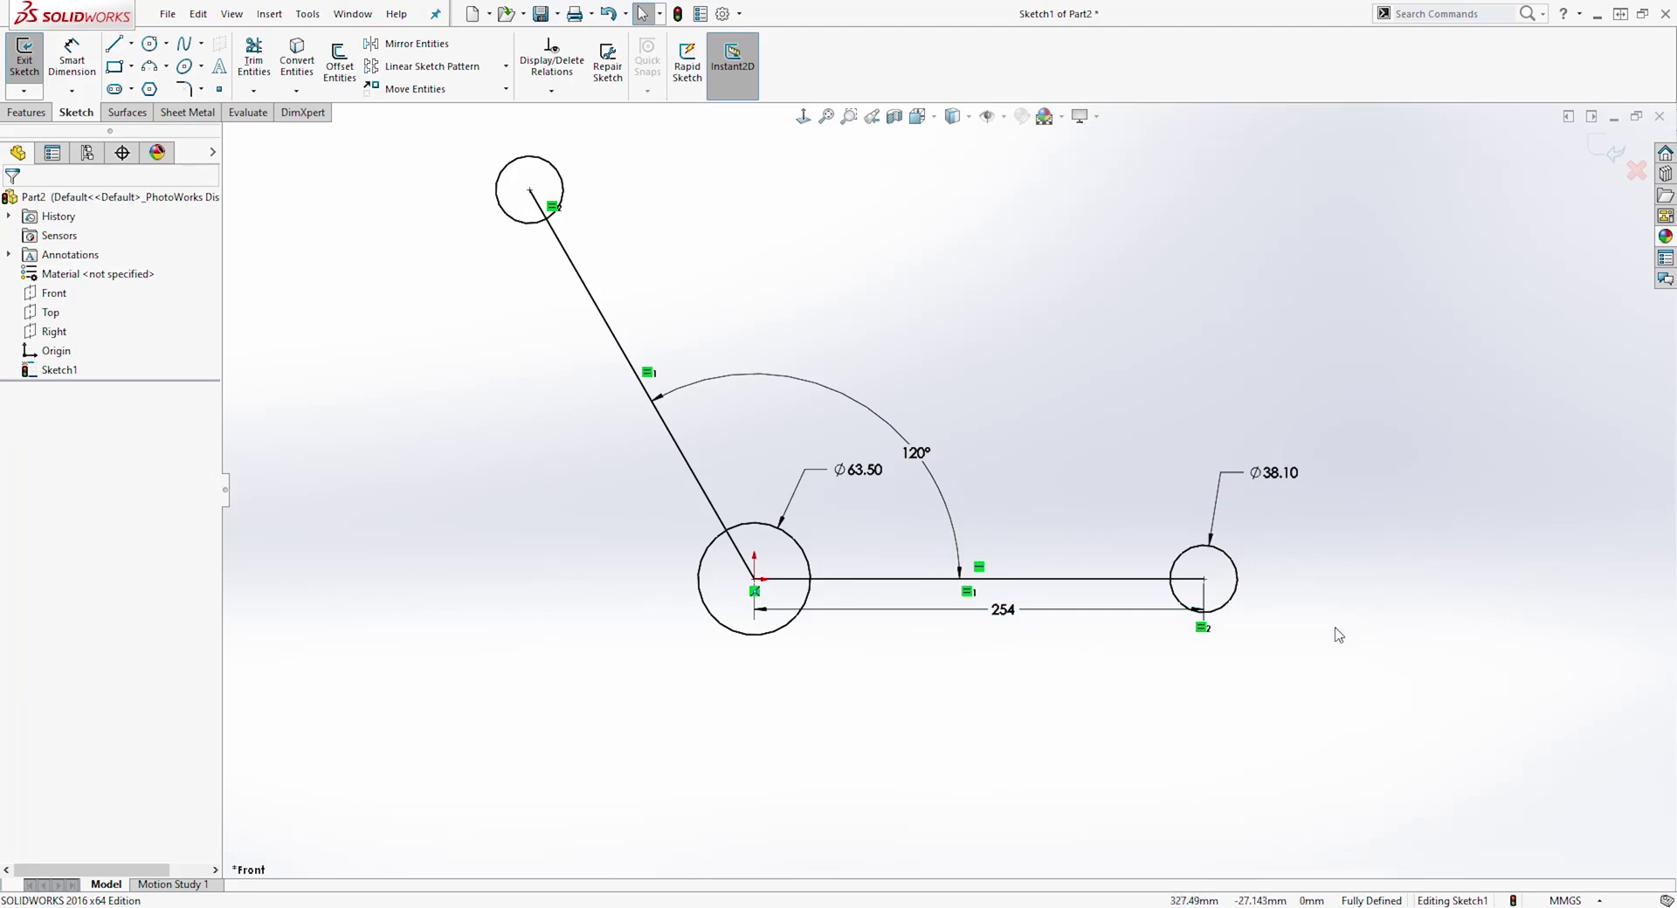
pyautogui.moveTo(1333, 630); pyautogui.dragTo(489, 165)
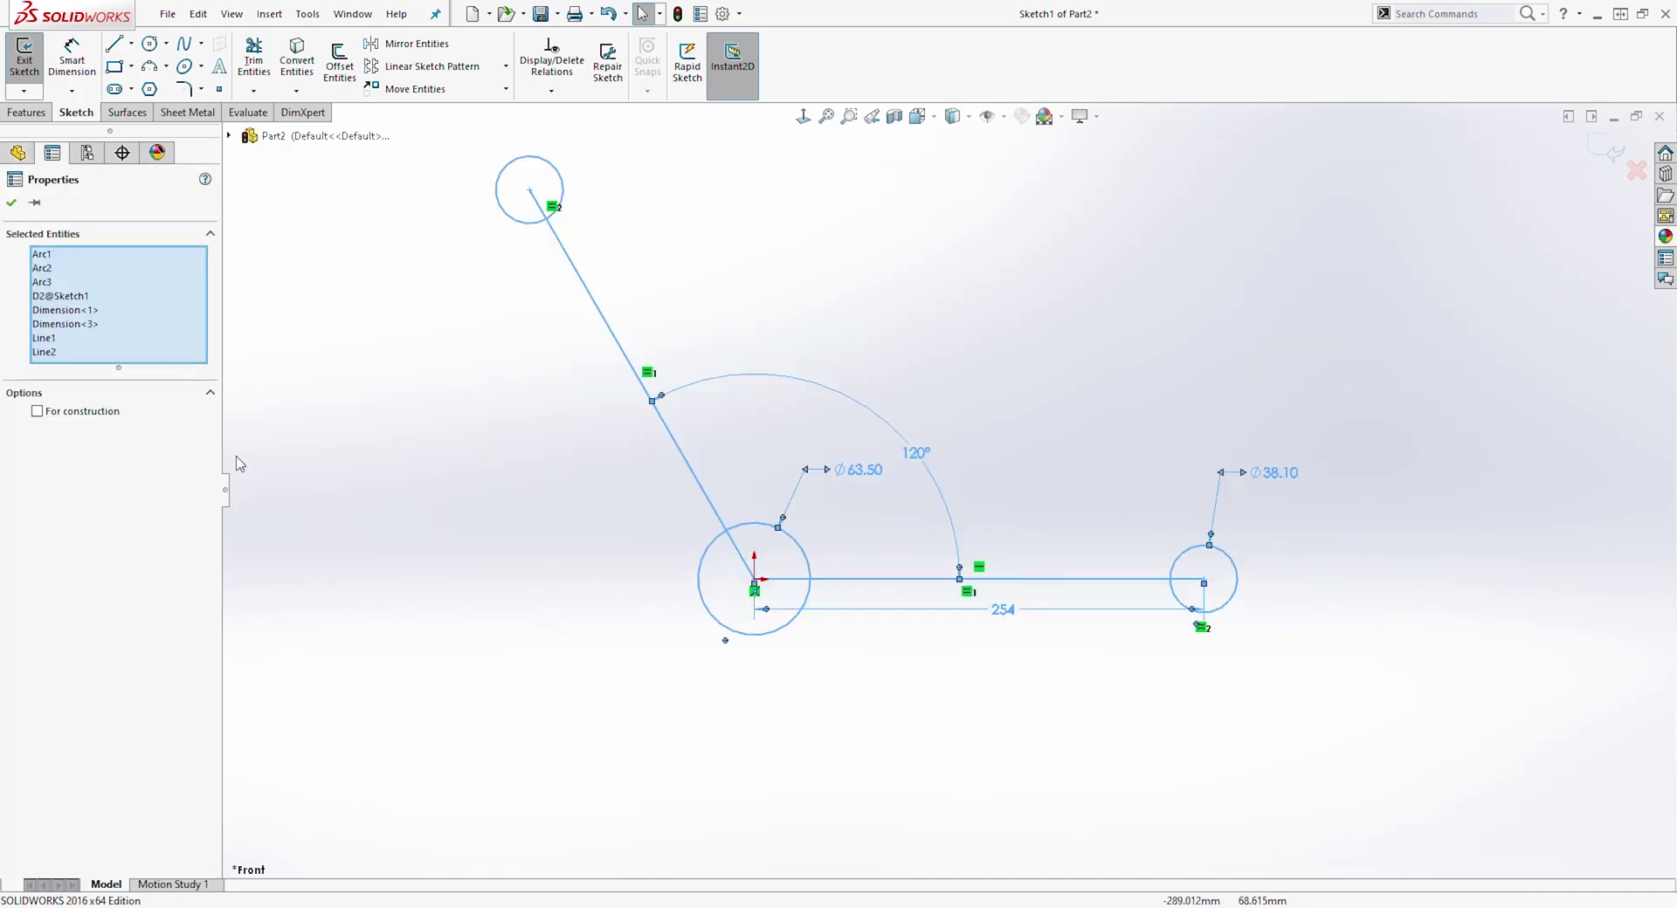
pyautogui.click(38, 411)
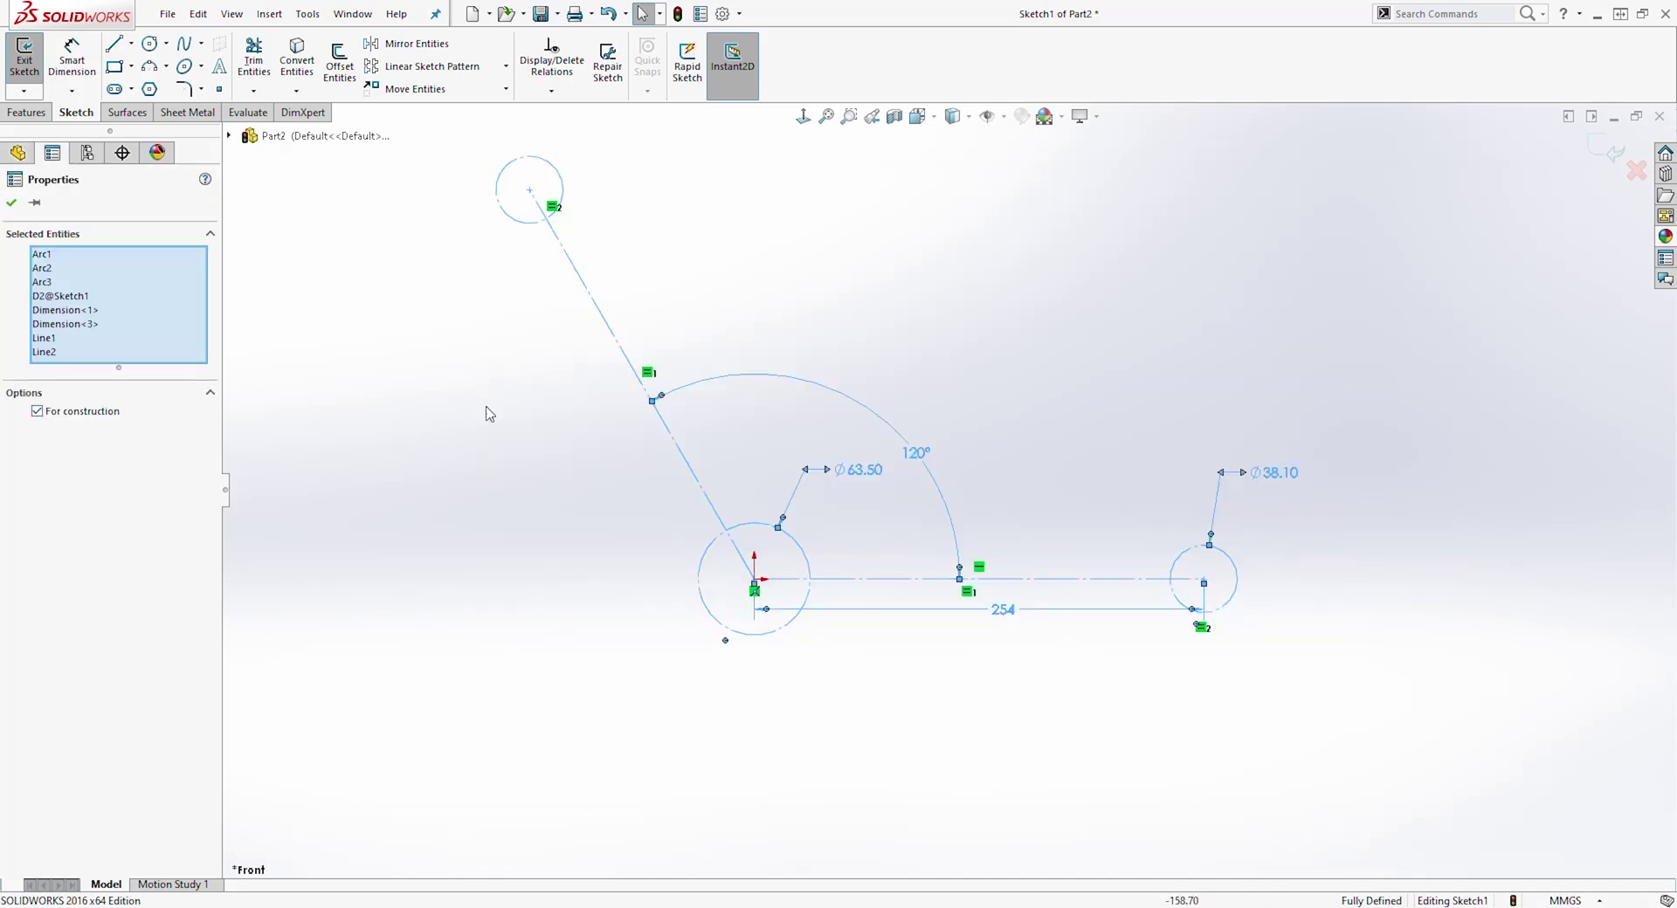
pyautogui.click(936, 290)
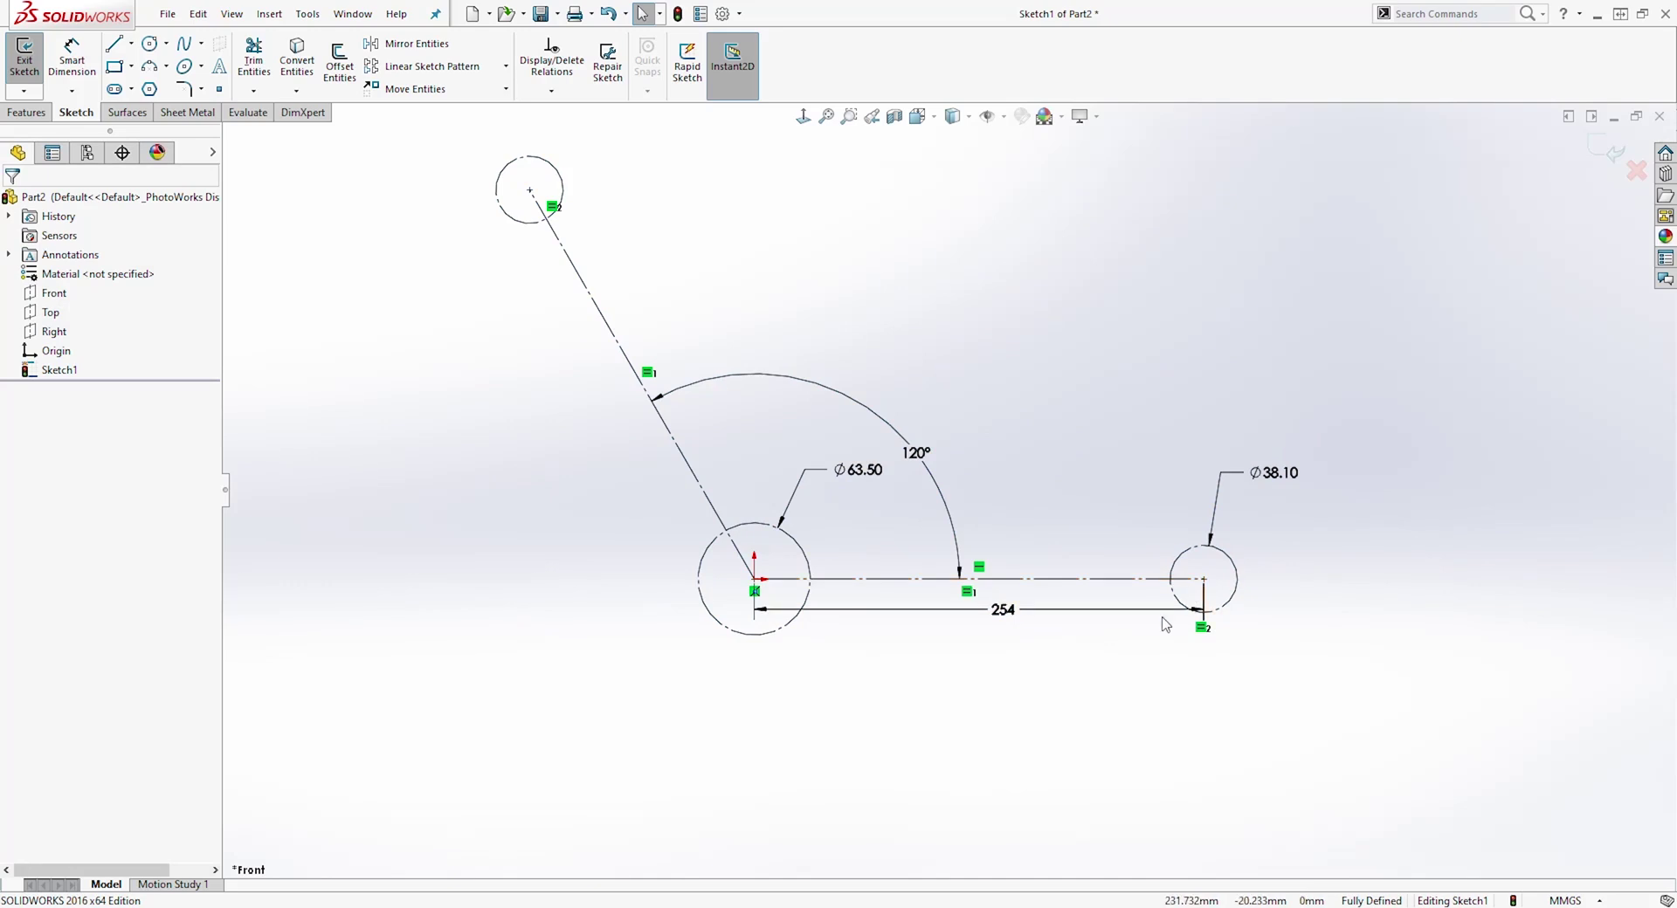
pyautogui.moveTo(1003, 610); pyautogui.dragTo(991, 698)
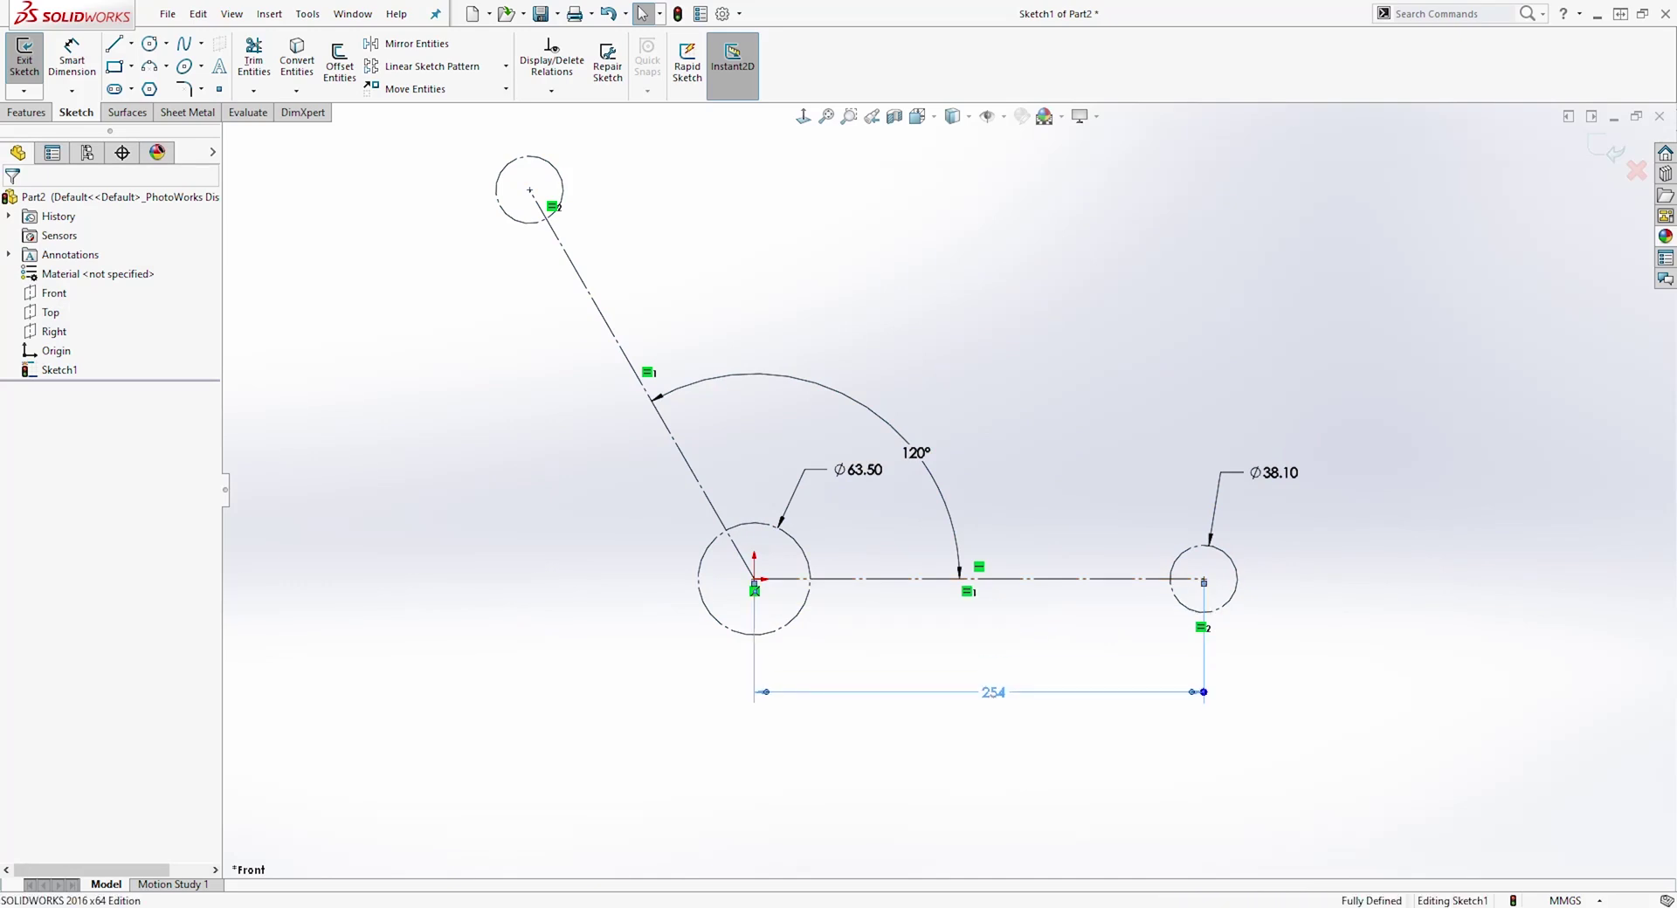
pyautogui.press('Escape')
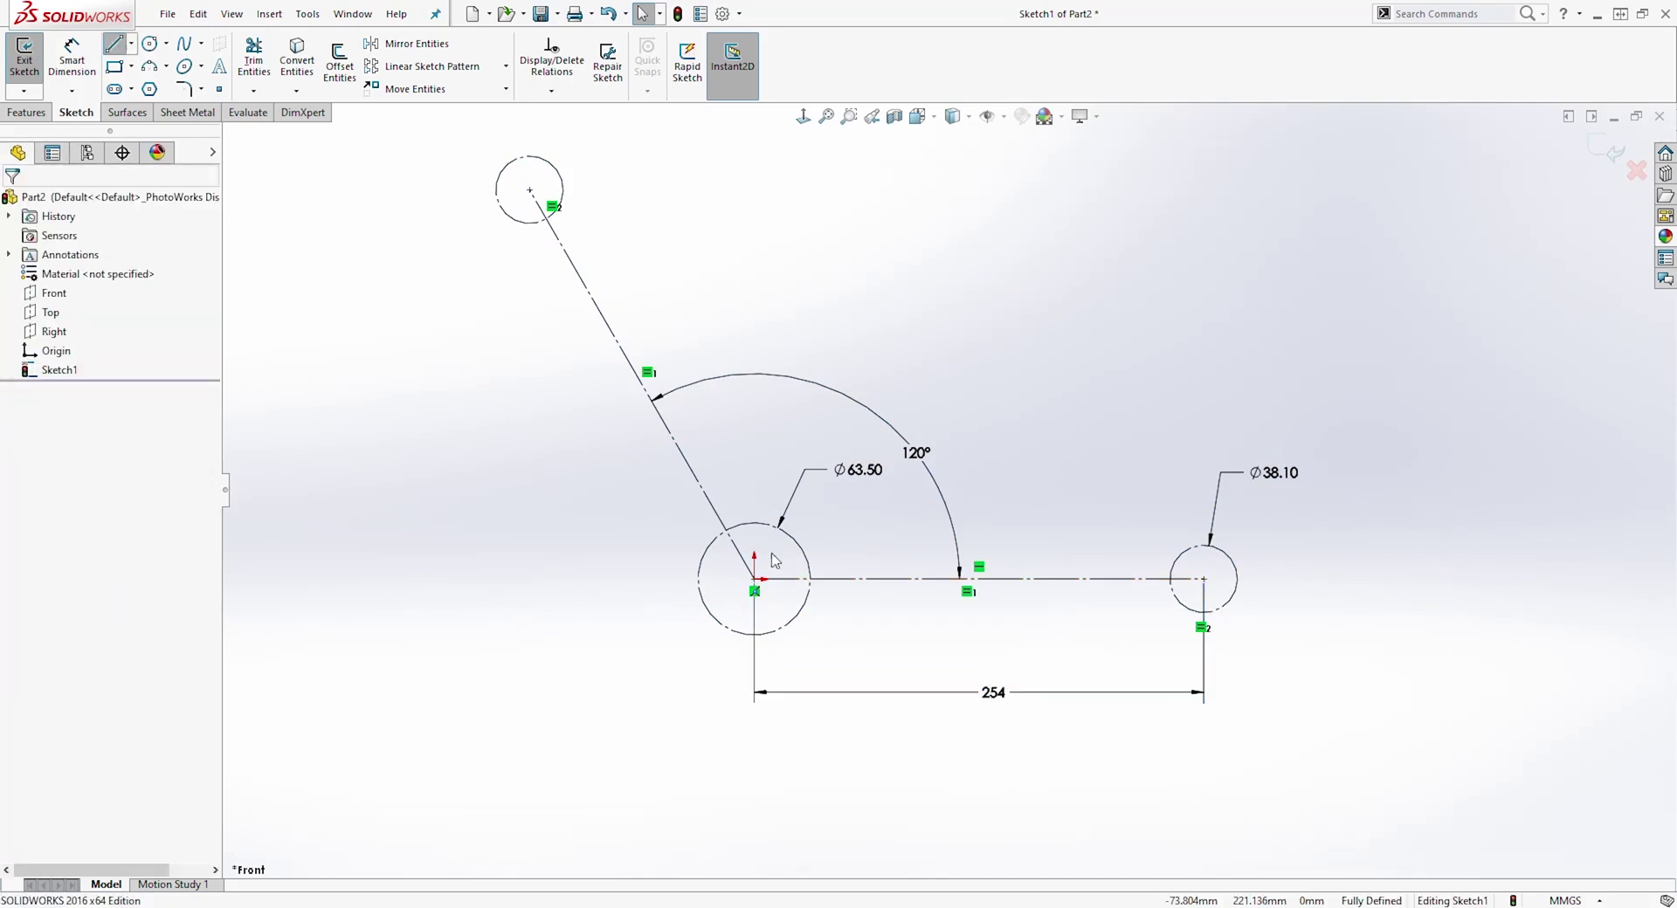
# - Draw a line about 88 mm long from the origin, sloping up between the two arms
pyautogui.click(755, 579)
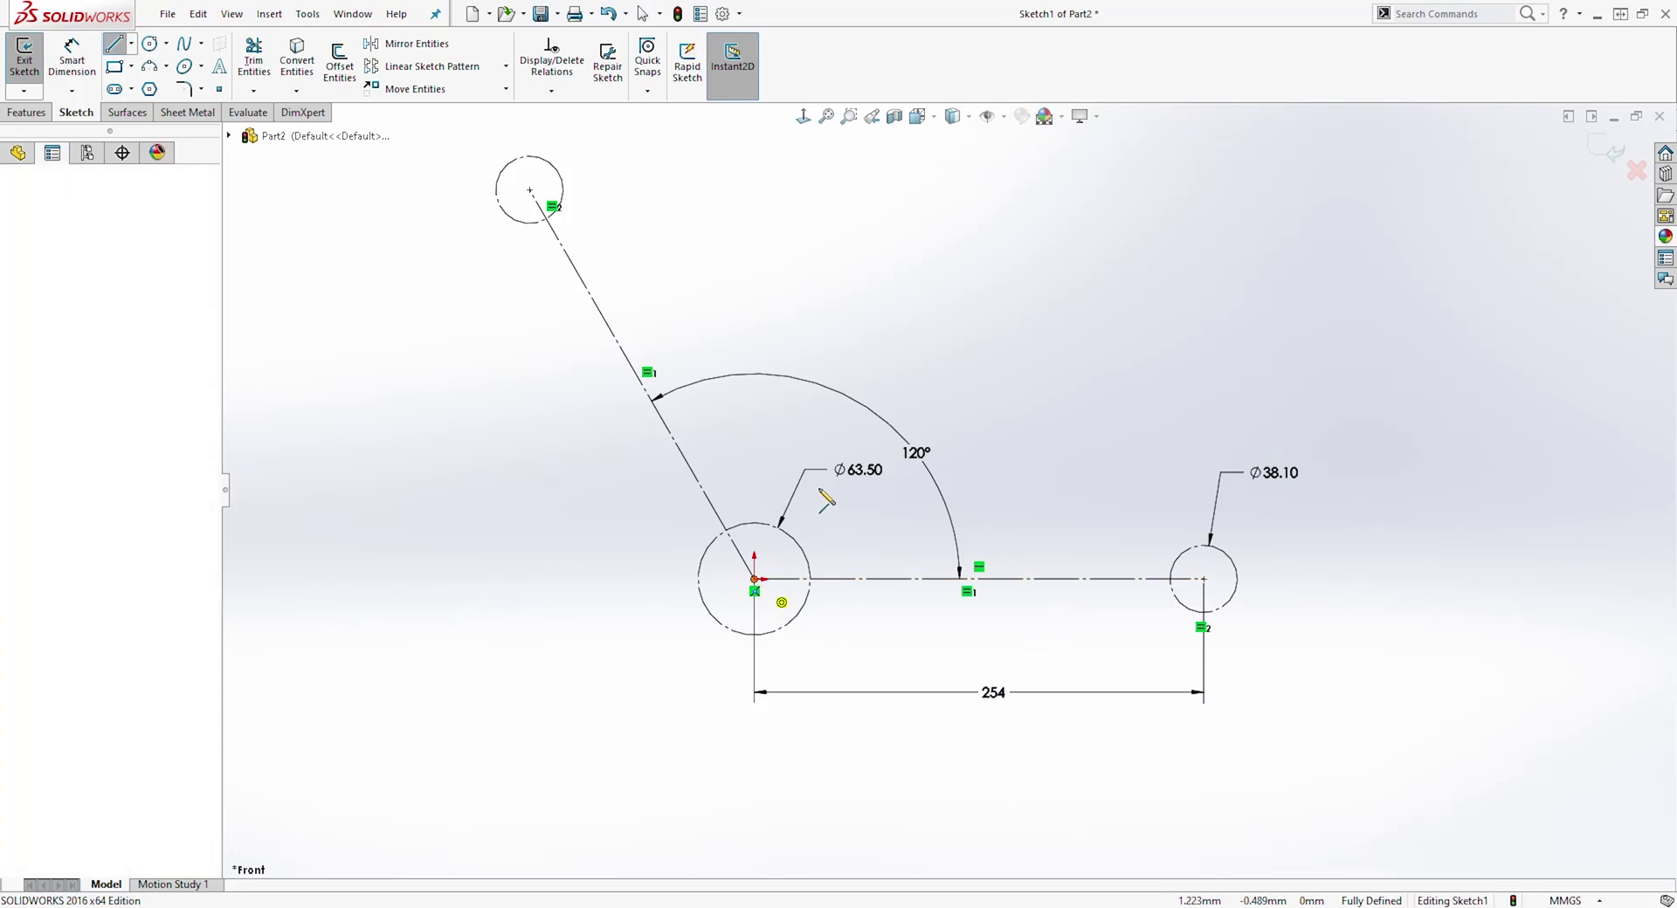
pyautogui.click(829, 446)
pyautogui.press('Escape')
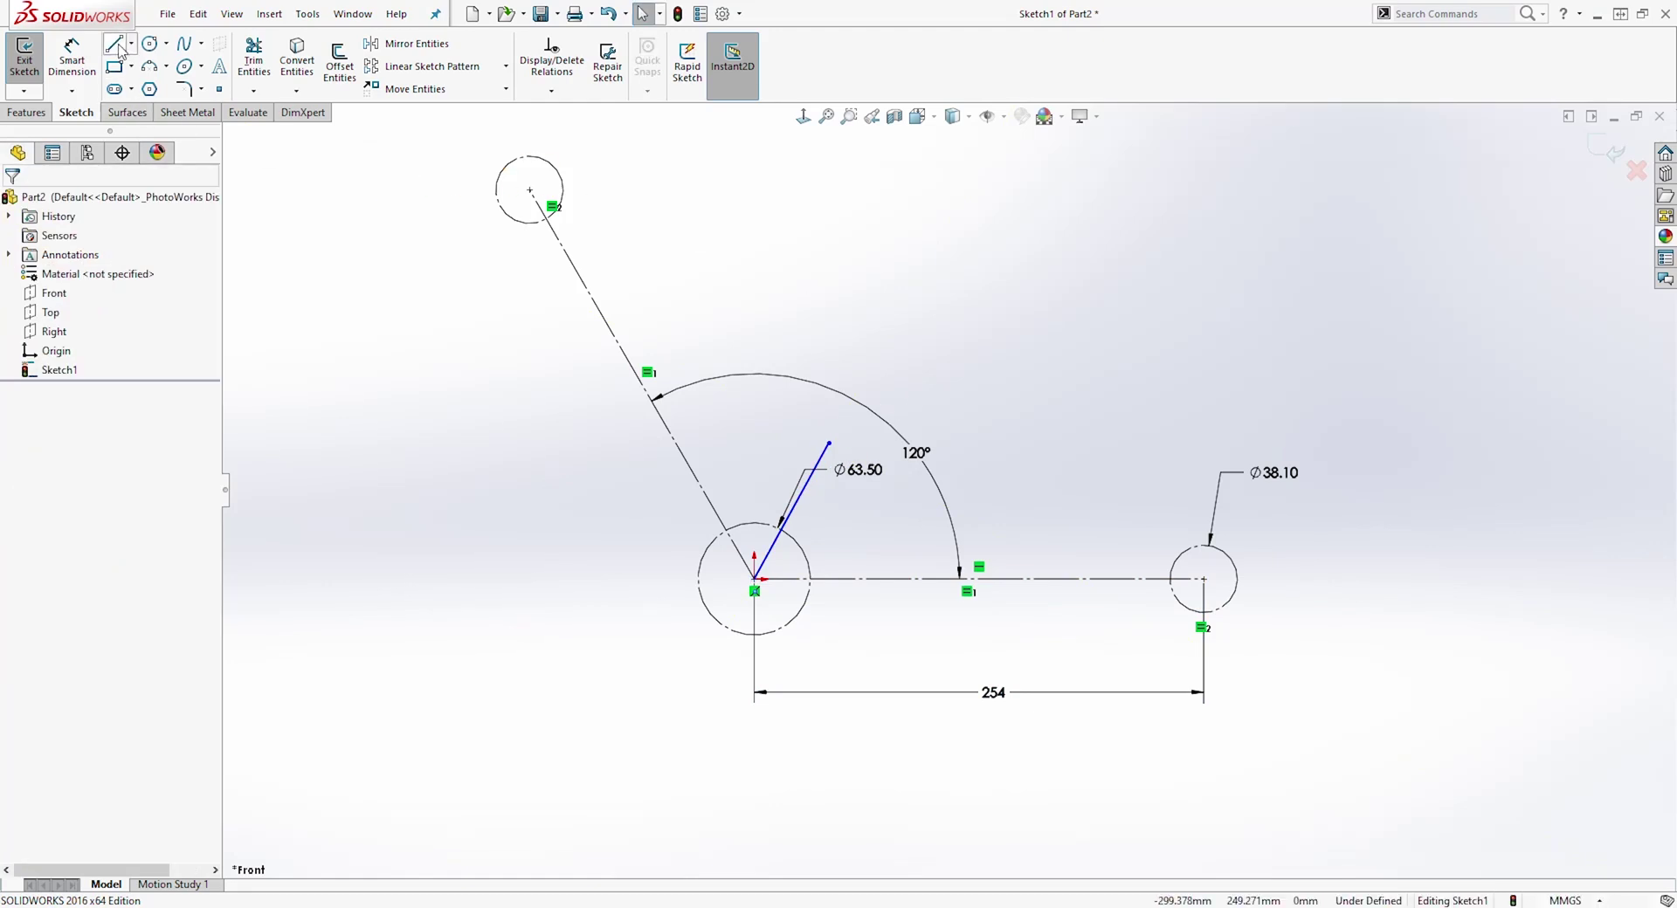
# - Draw a midpoint line centred on the upper circle's centre, with its ends on that circle, roughly square to the angled arm
pyautogui.press('l')
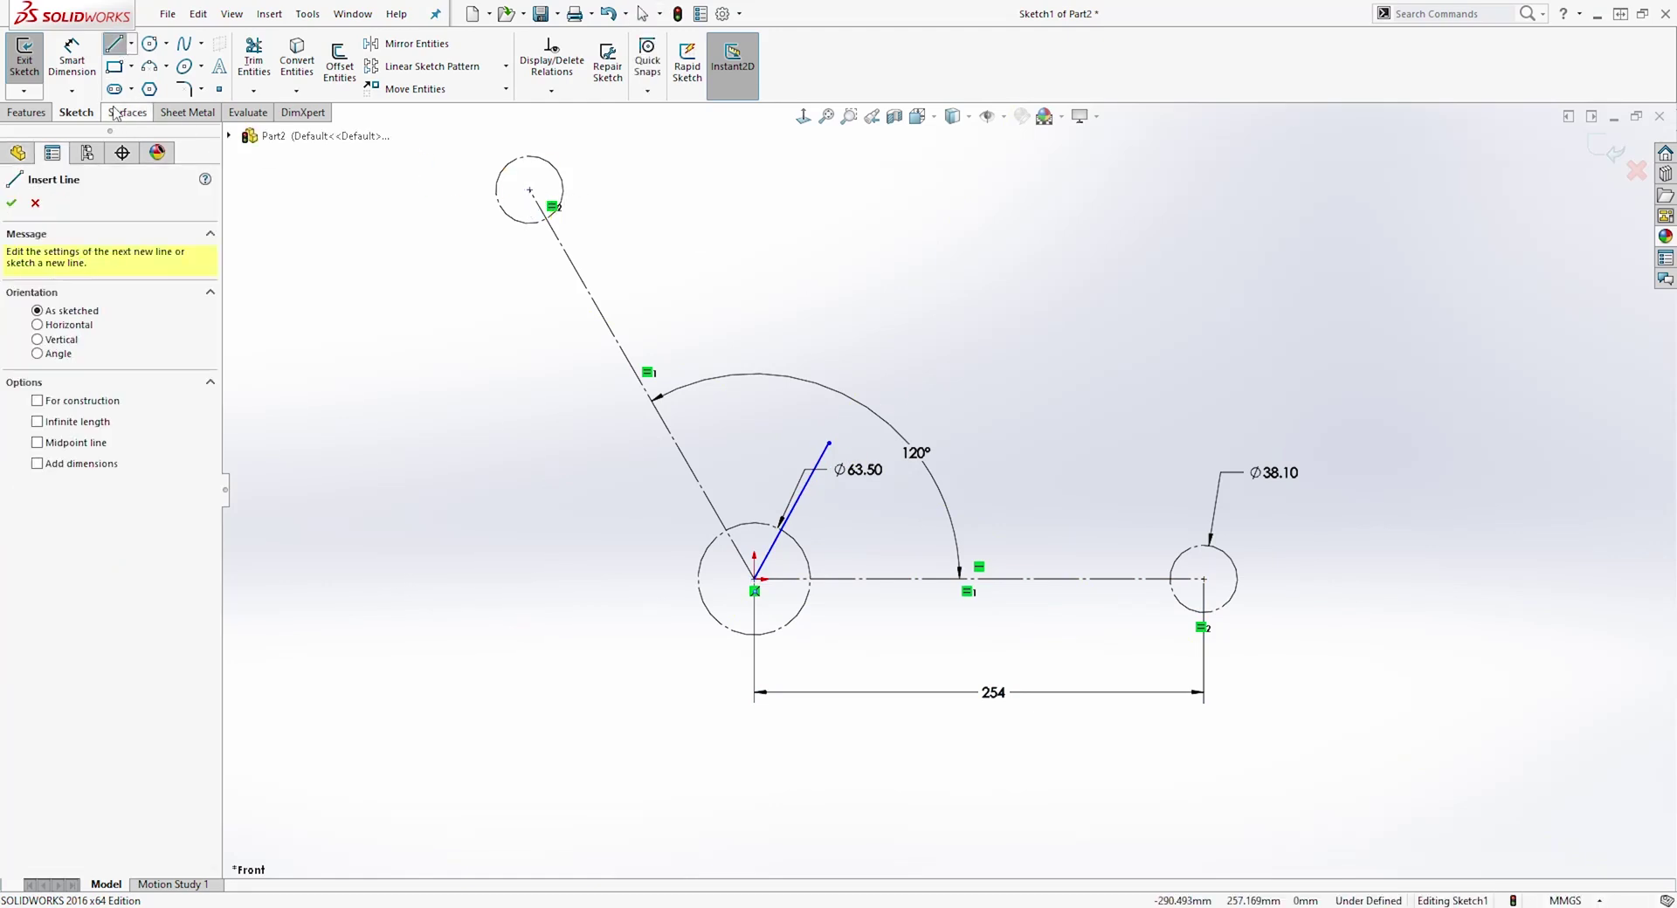
pyautogui.click(131, 45)
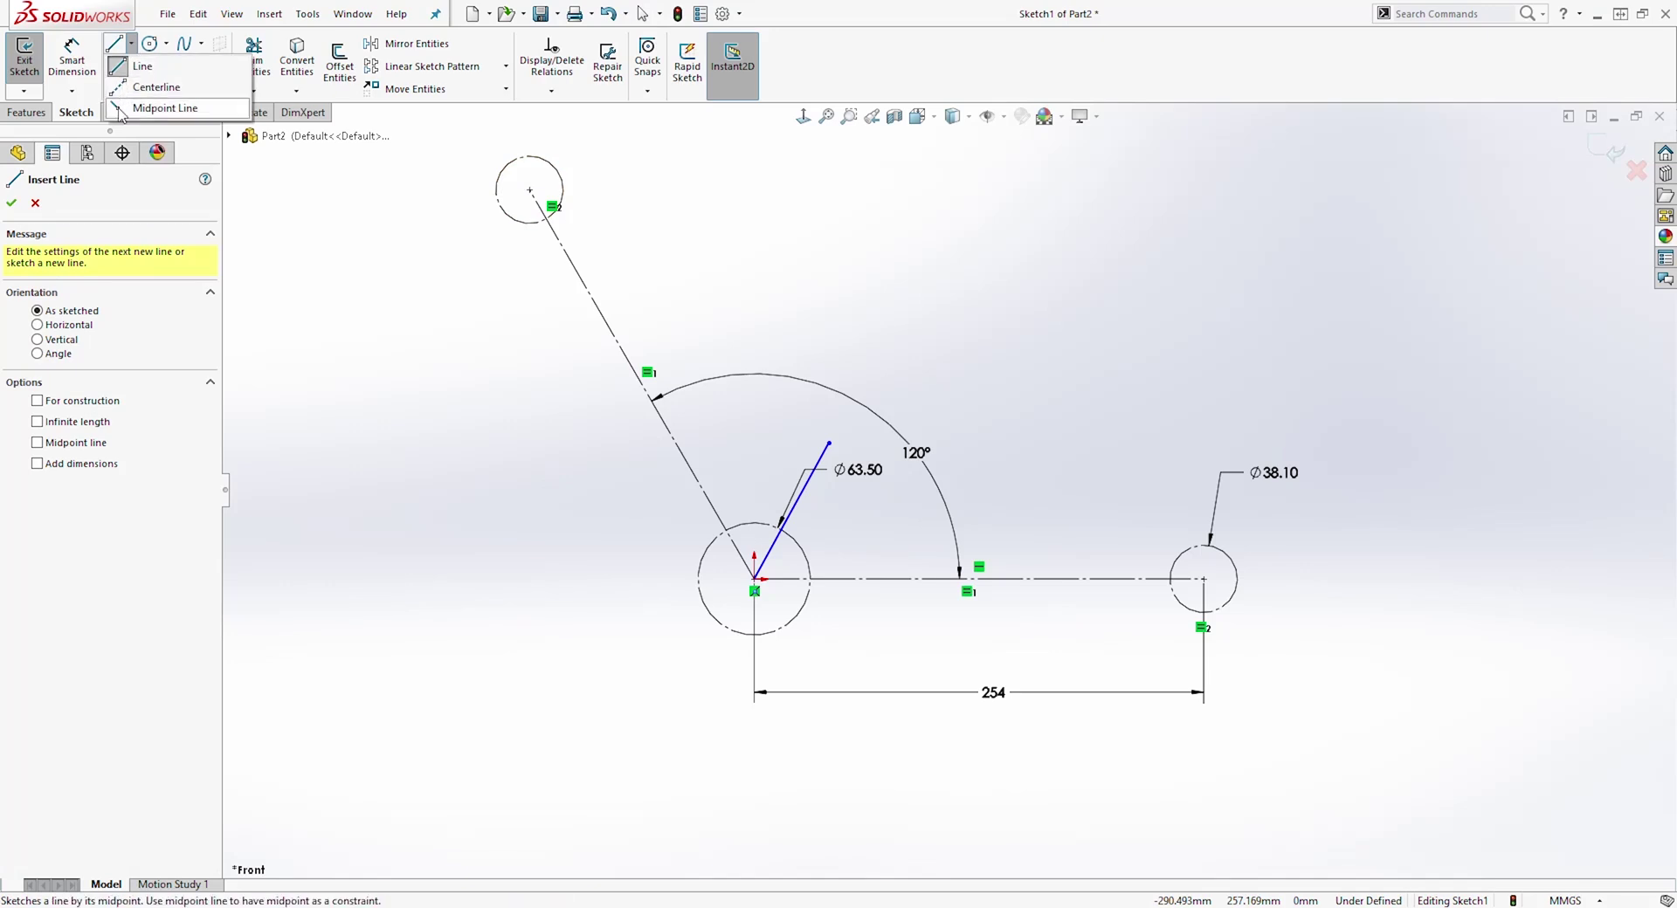
pyautogui.press('Escape')
pyautogui.press('l')
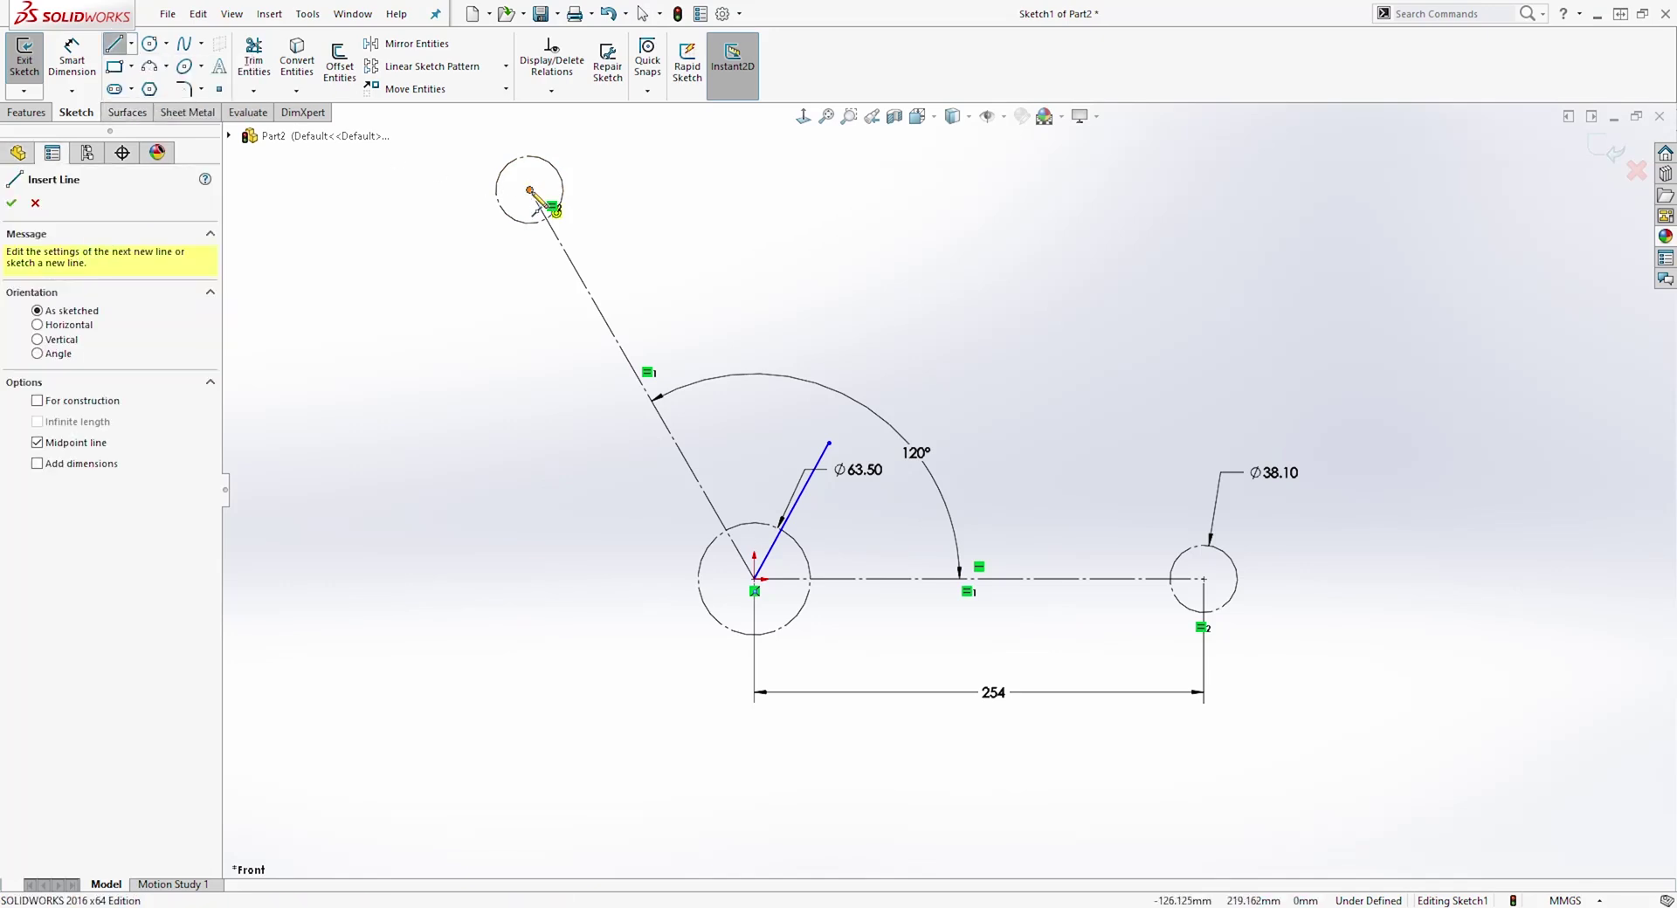
pyautogui.click(529, 189)
pyautogui.click(556, 174)
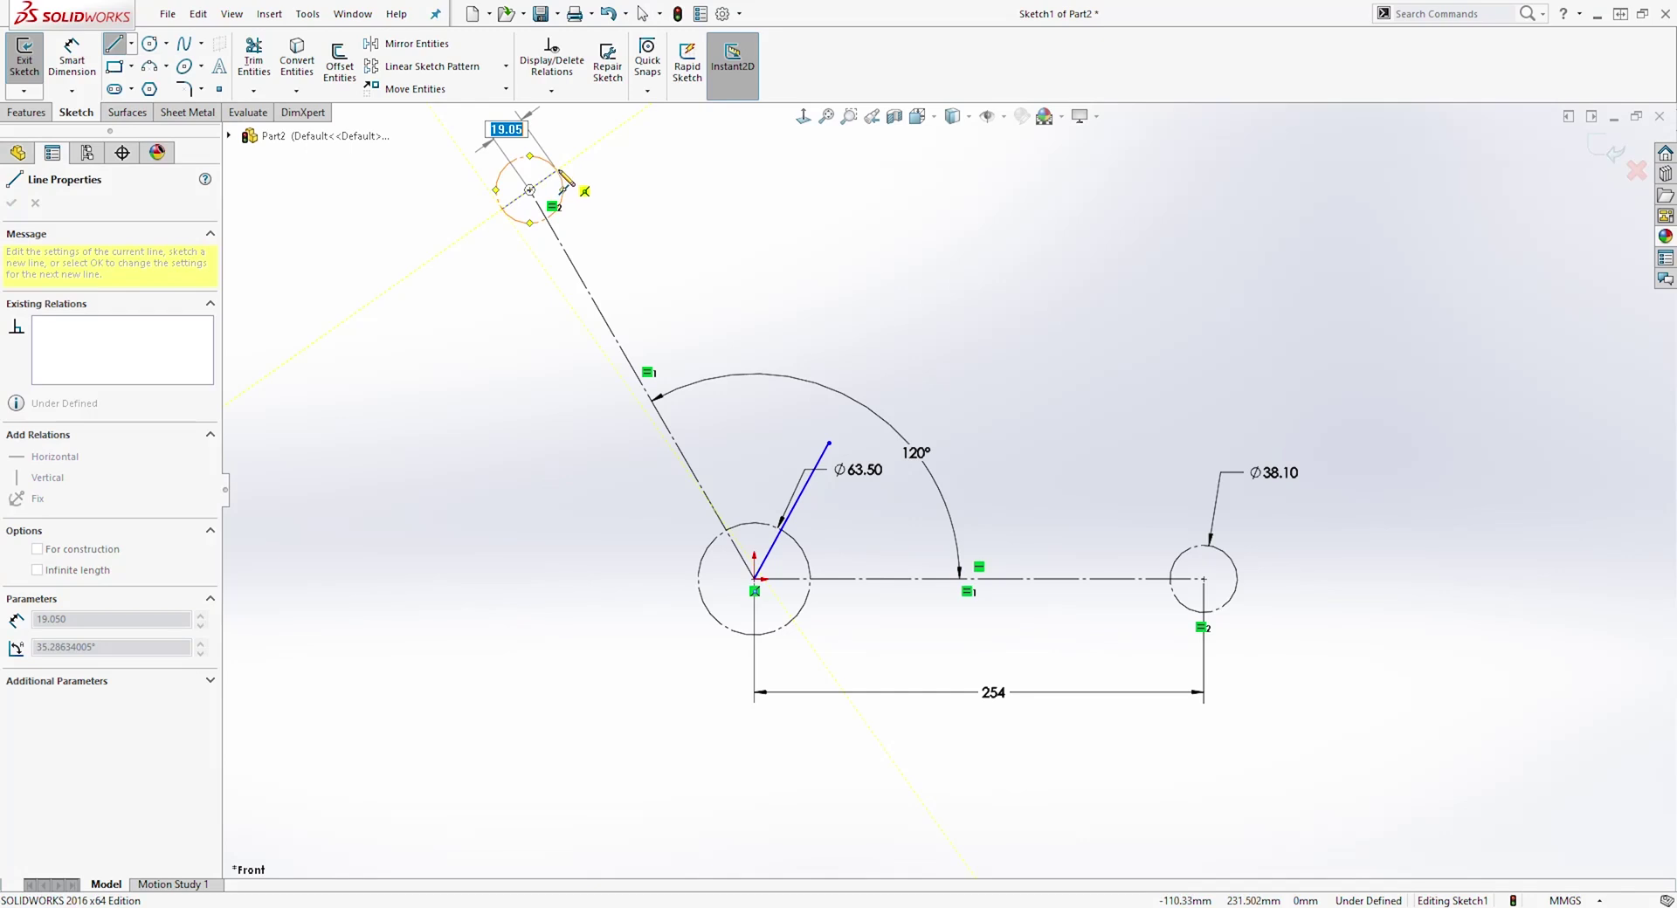
pyautogui.press('Escape')
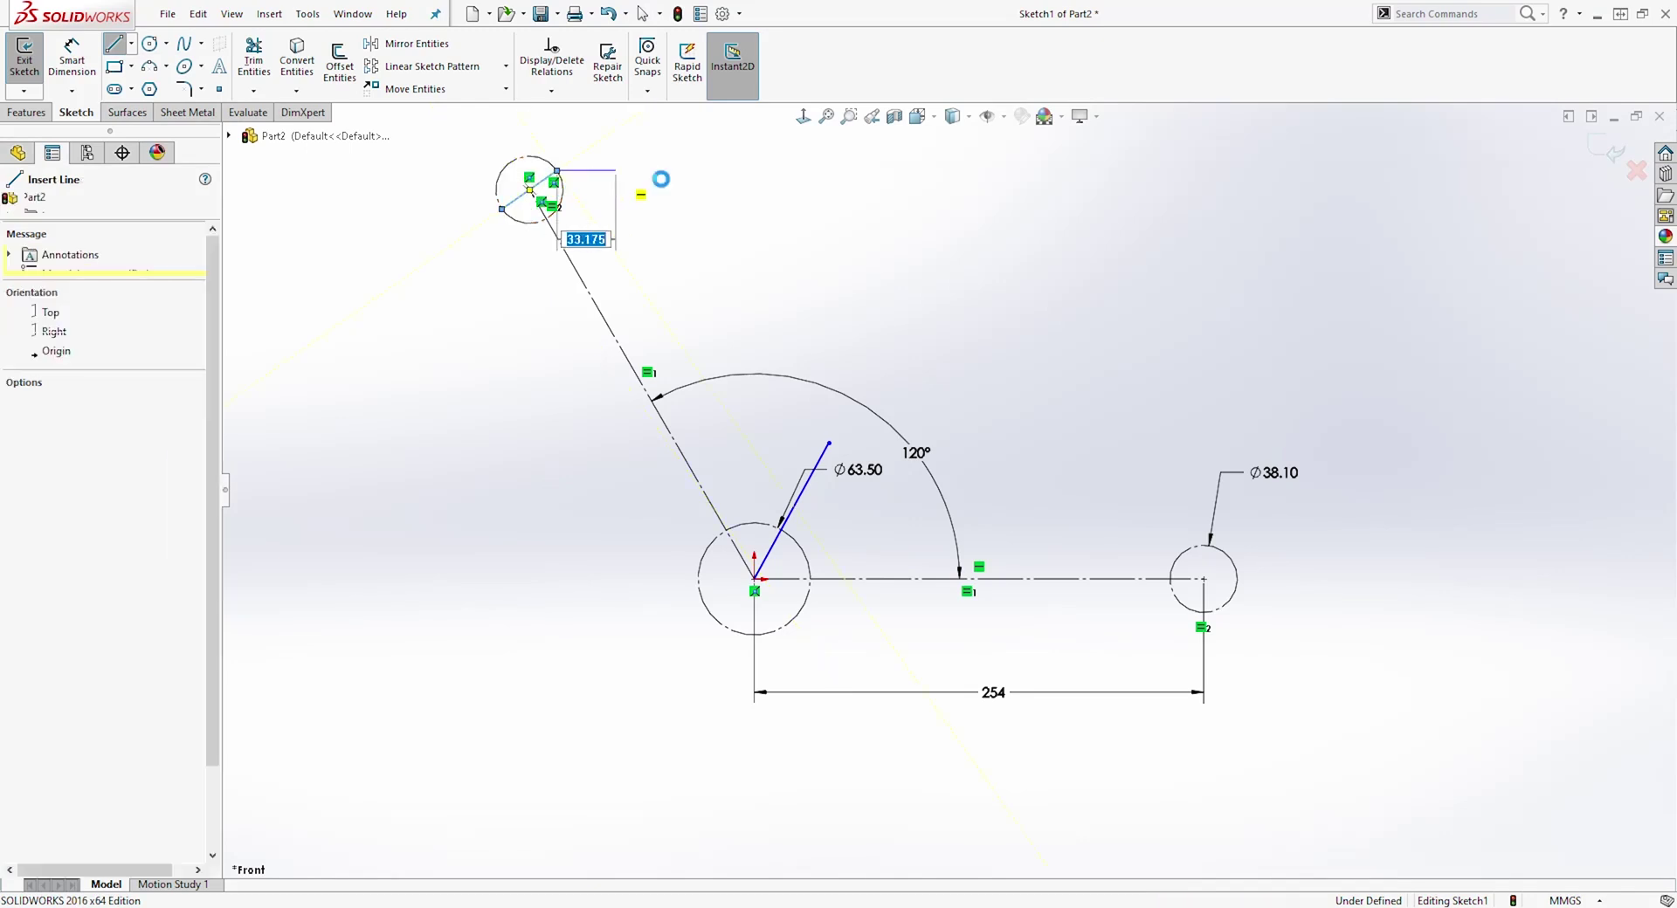
pyautogui.press('Escape')
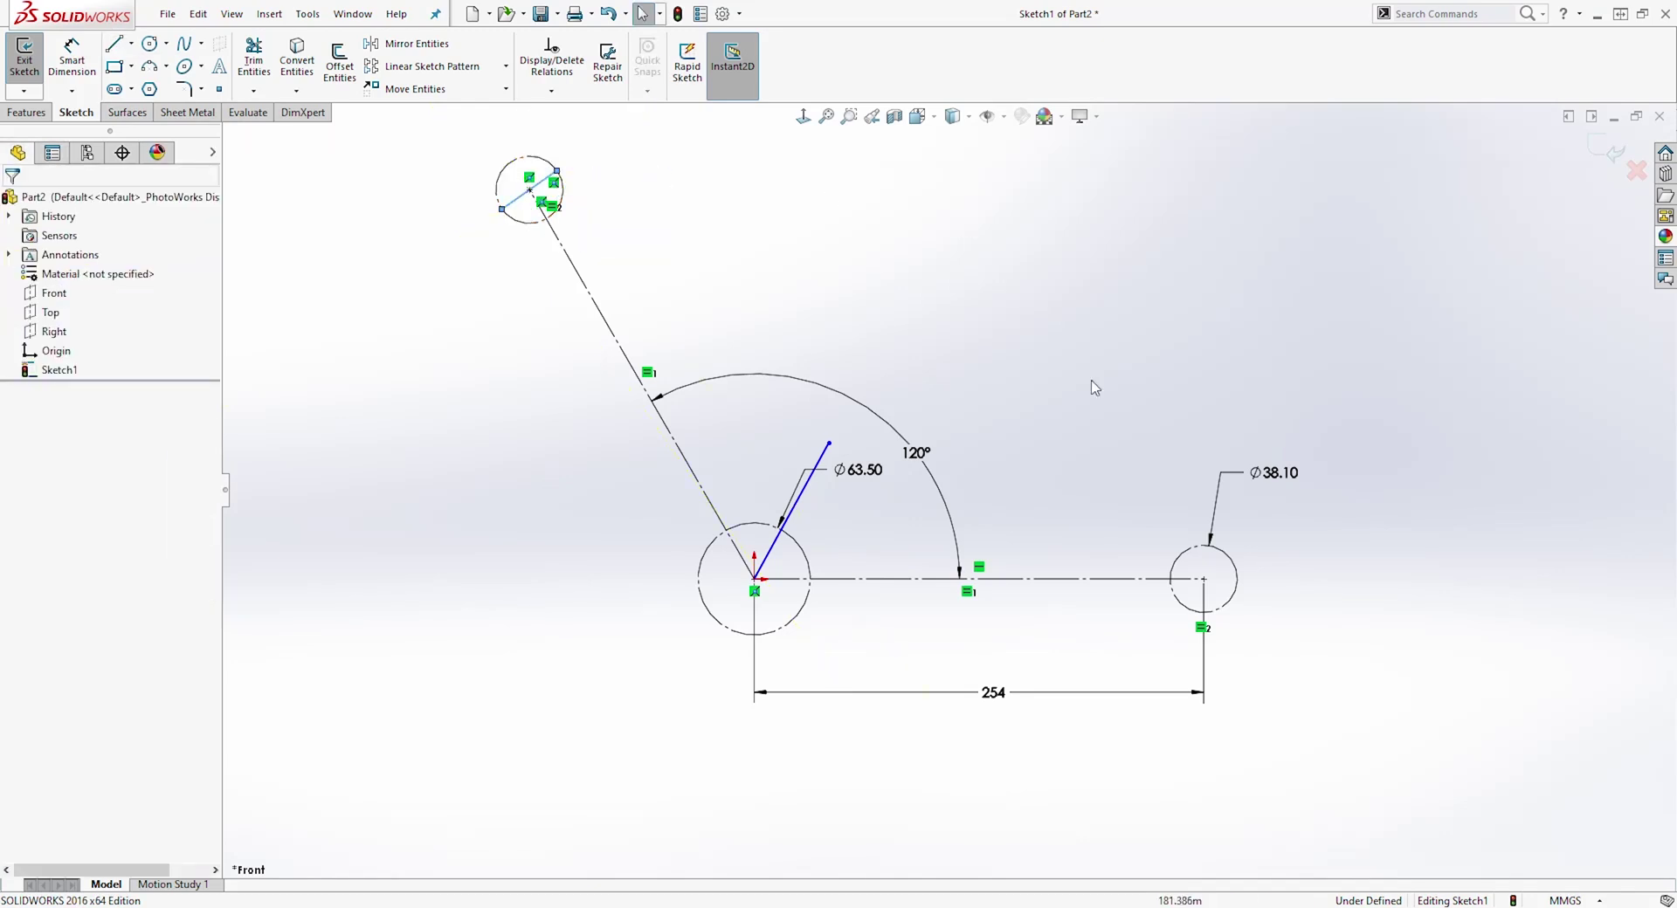
# - Draw a vertical midpoint line centred on the horizontal arm's free end, with its ends on the 38.1 mm circle
pyautogui.click(132, 45)
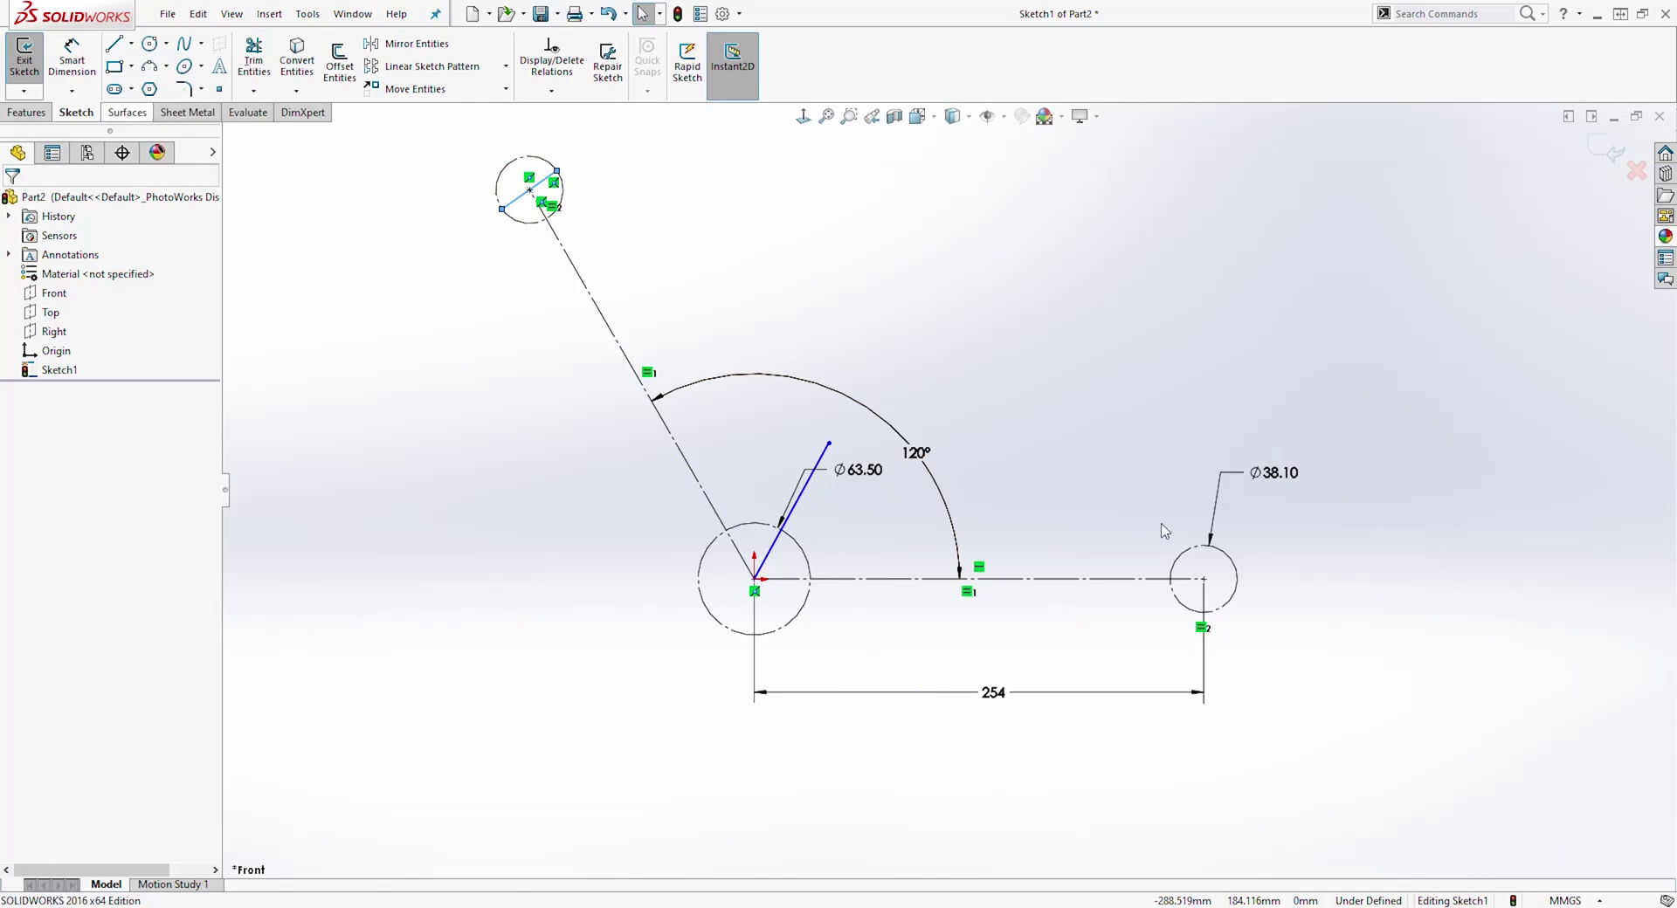
pyautogui.press('l')
pyautogui.click(1203, 578)
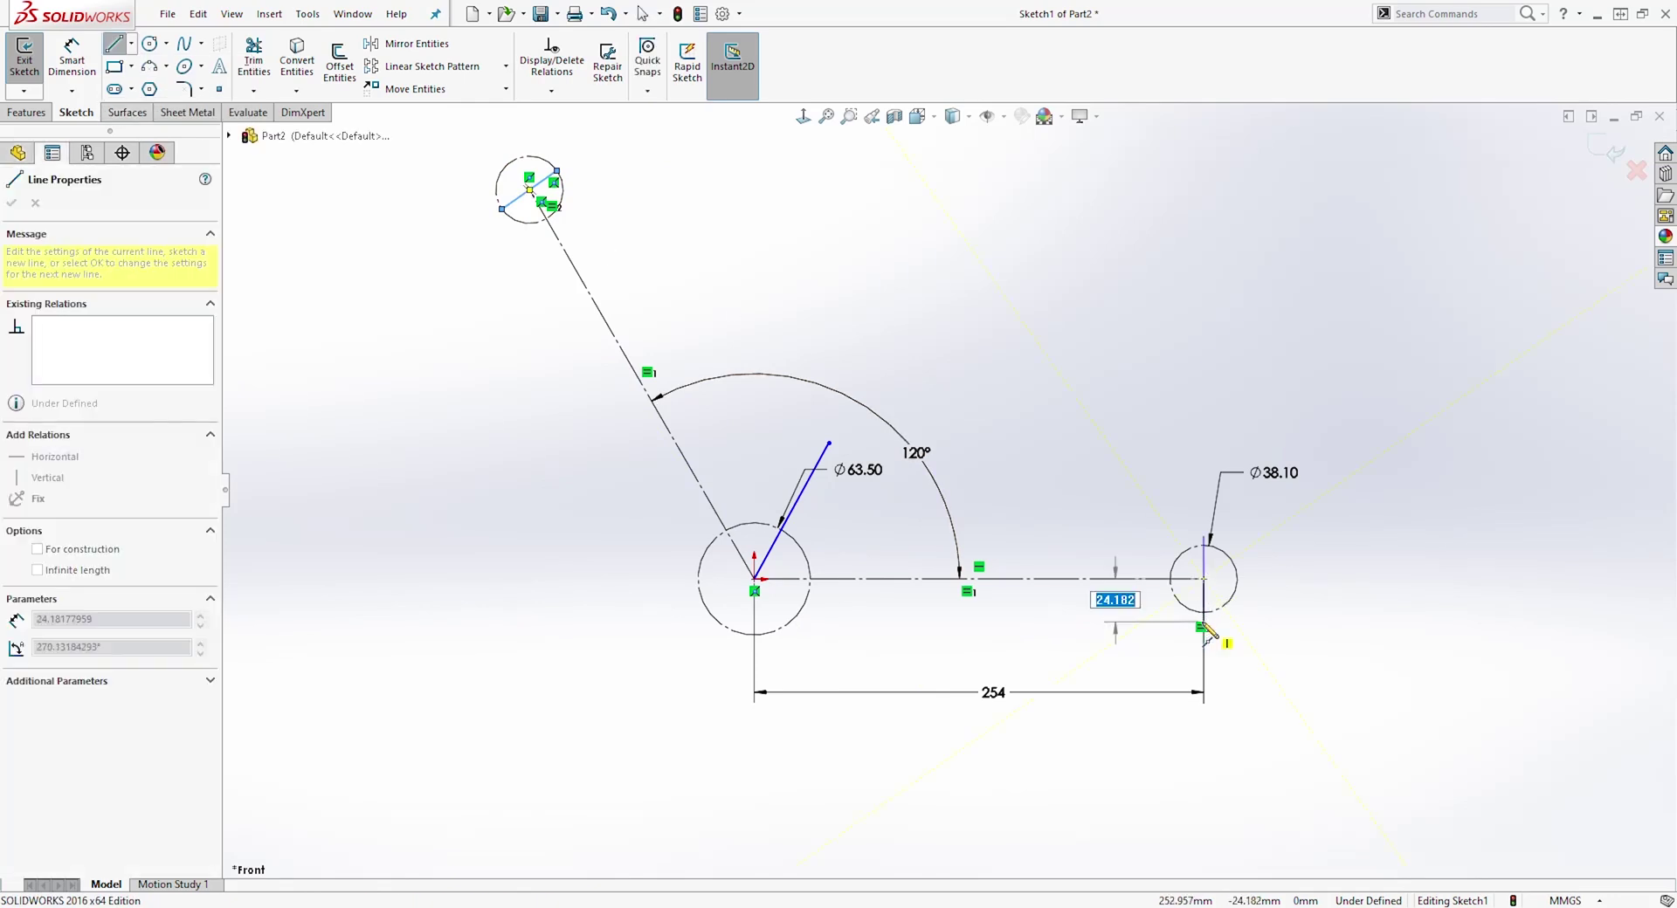
pyautogui.click(1203, 612)
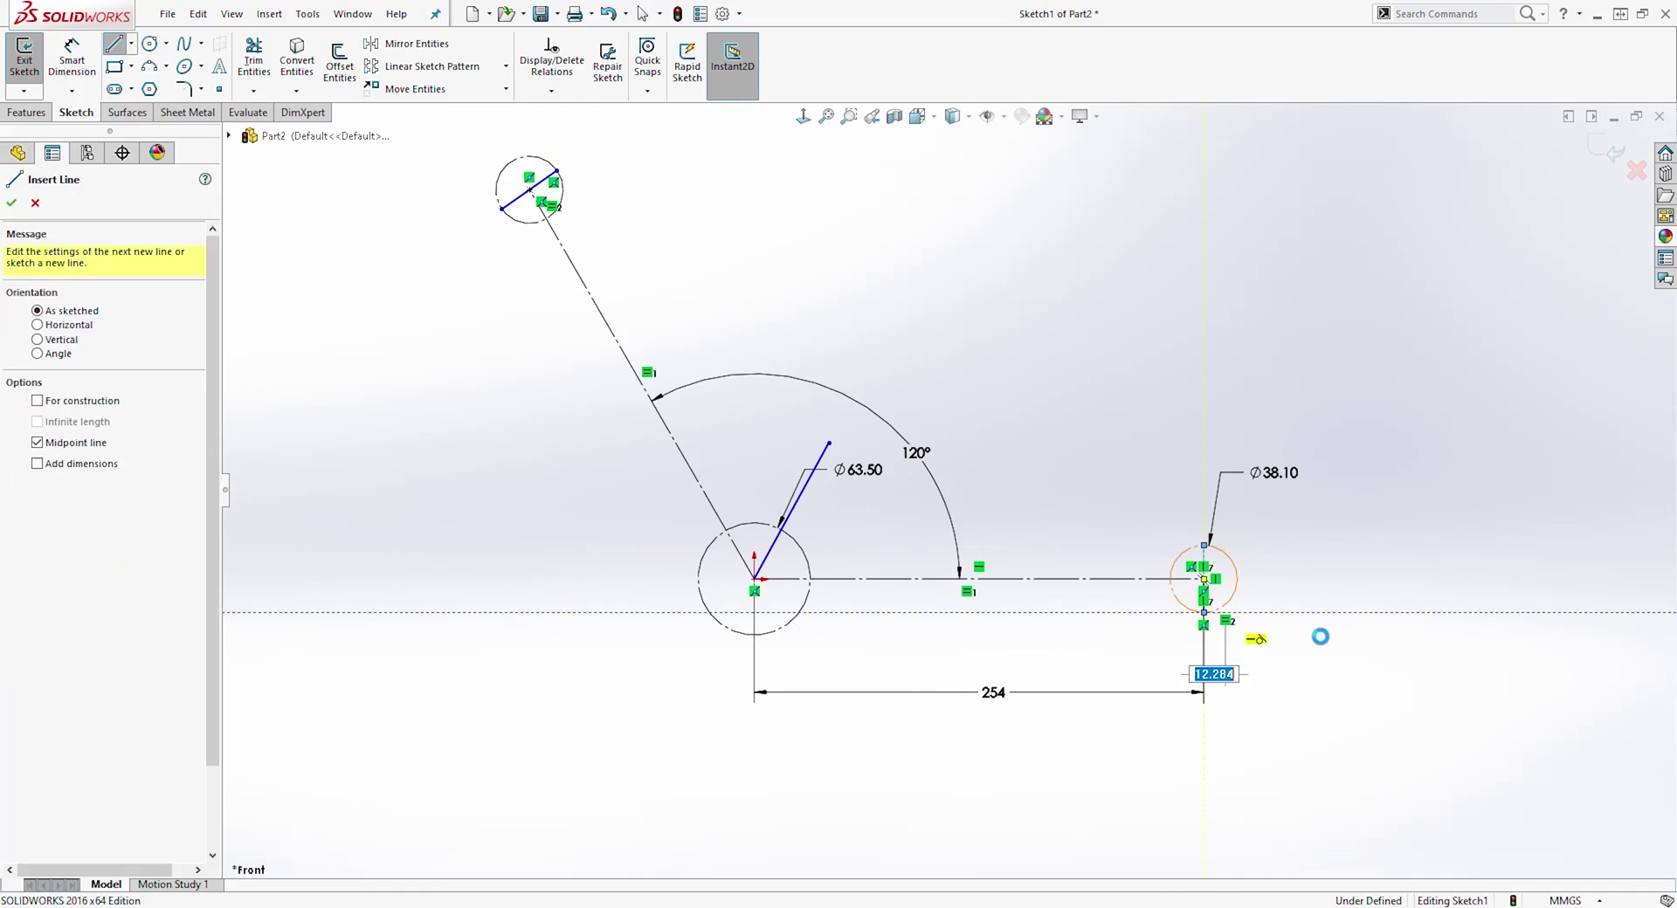
pyautogui.press('Escape')
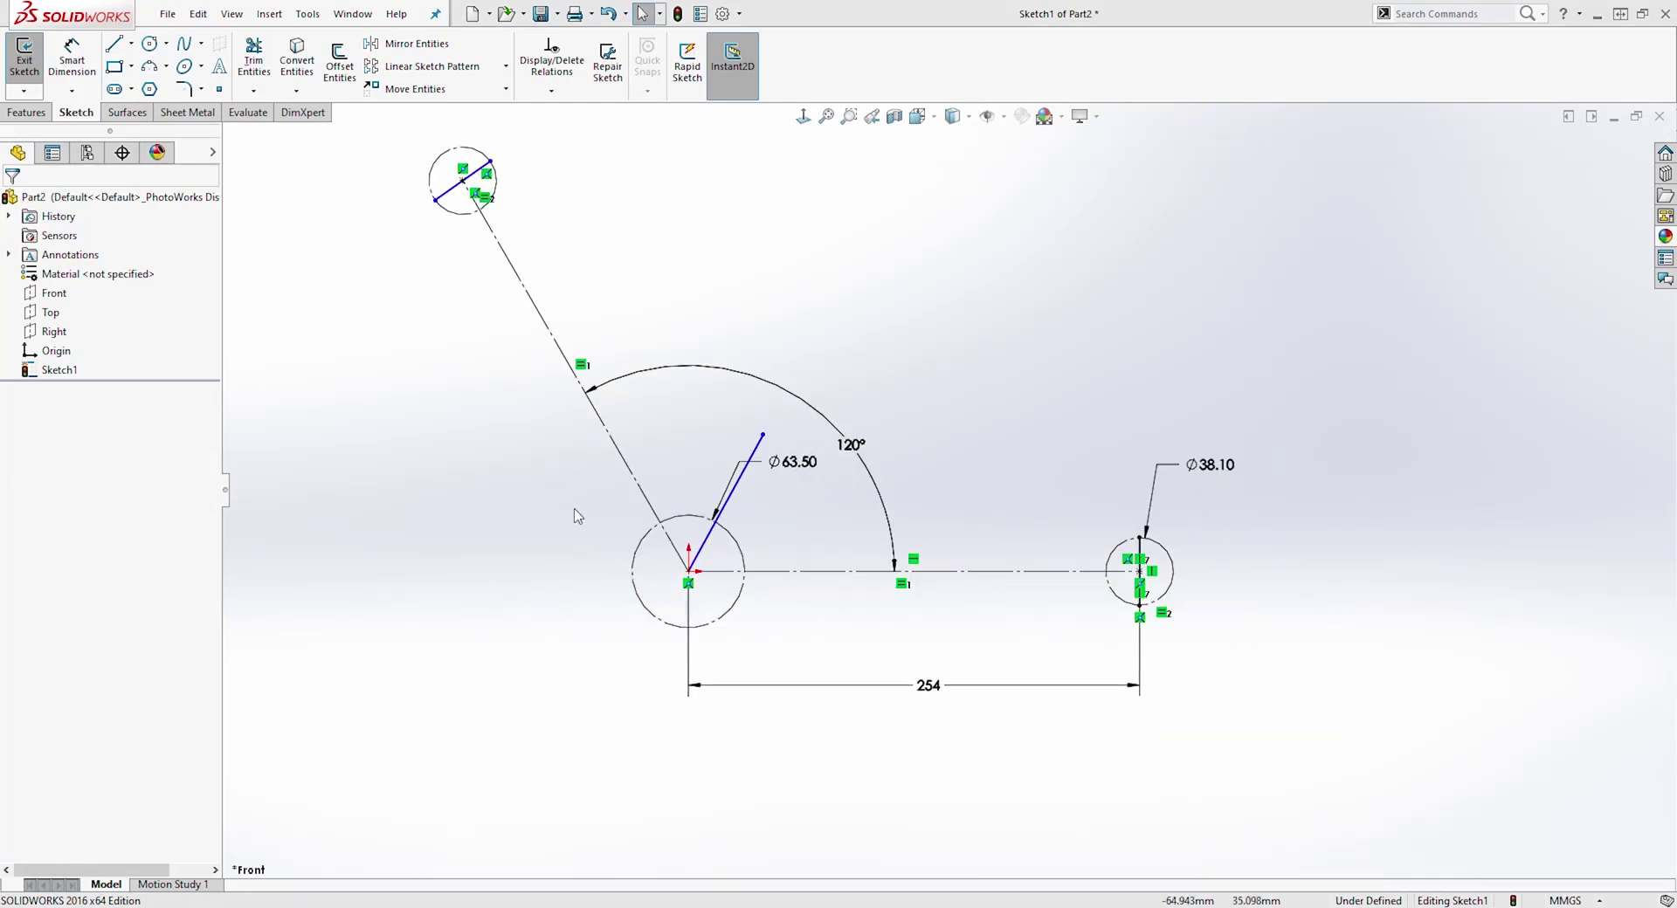
# - Dimension the angle between the short line from the origin and the angled arm as 60°
pyautogui.click(72, 60)
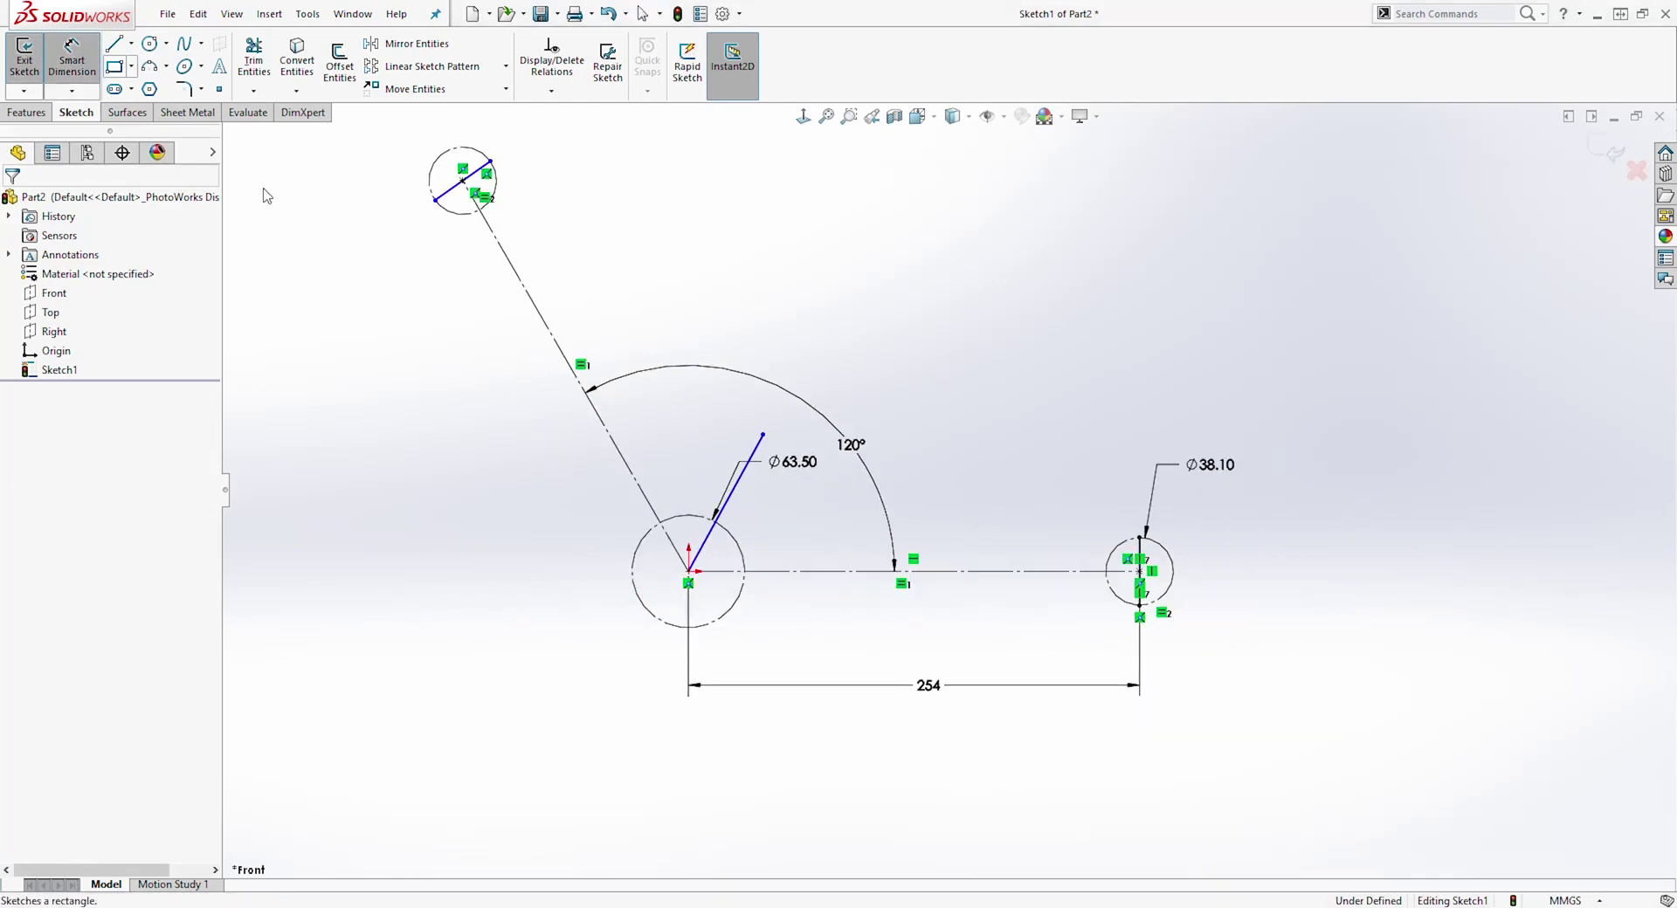
pyautogui.click(713, 507)
pyautogui.click(630, 472)
pyautogui.click(661, 446)
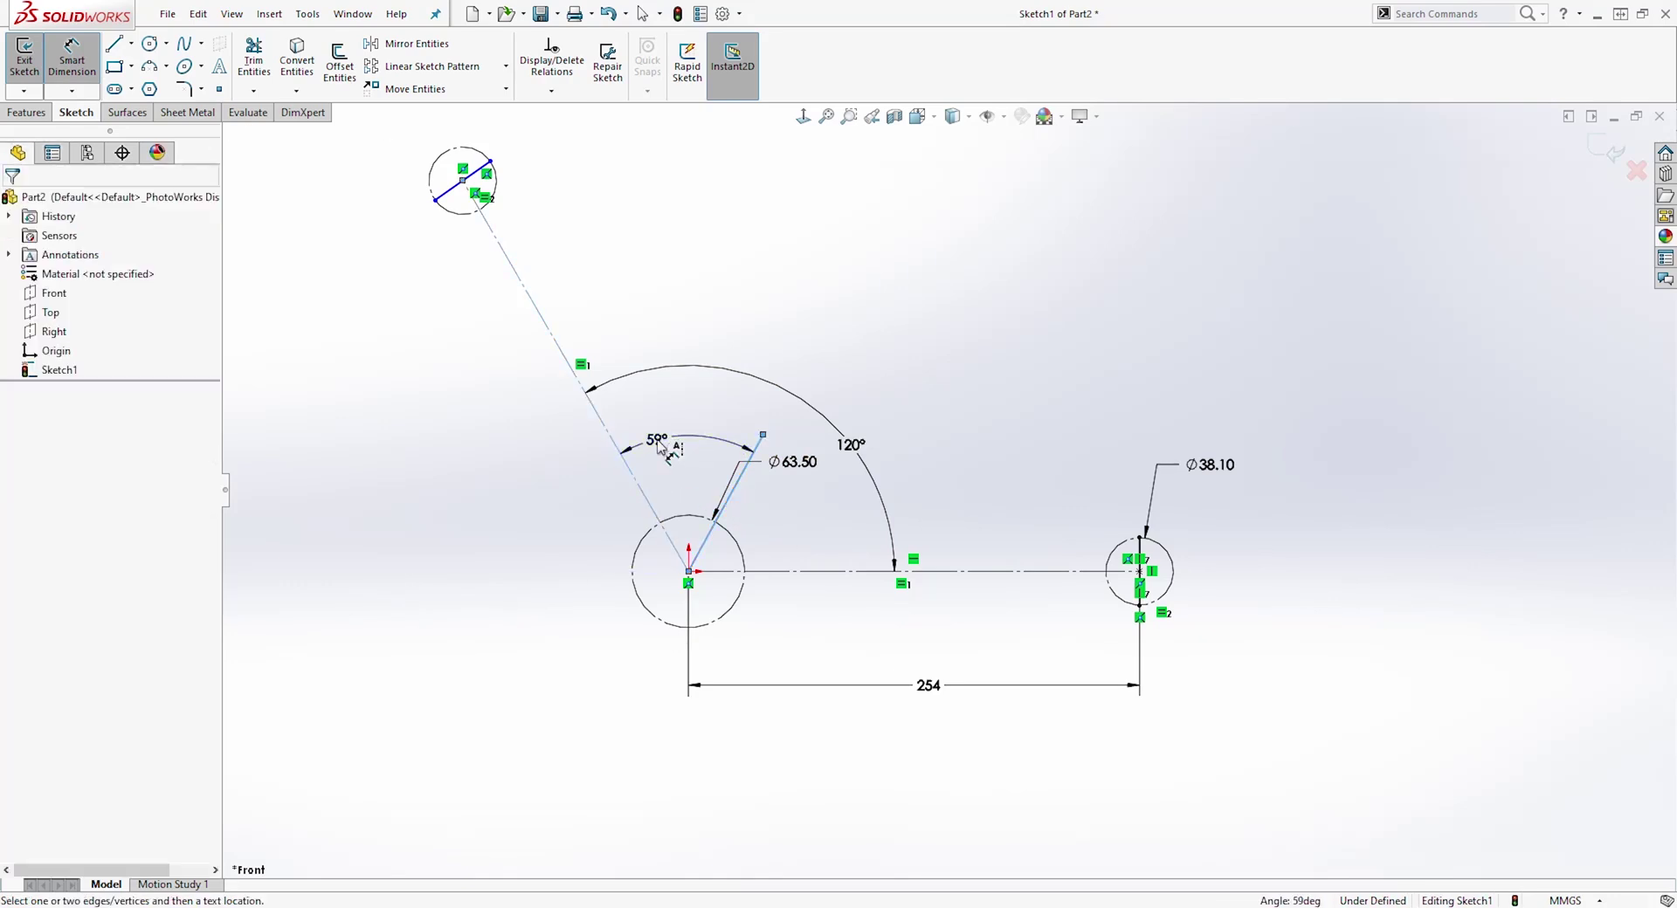
pyautogui.write('60')
pyautogui.press('Return')
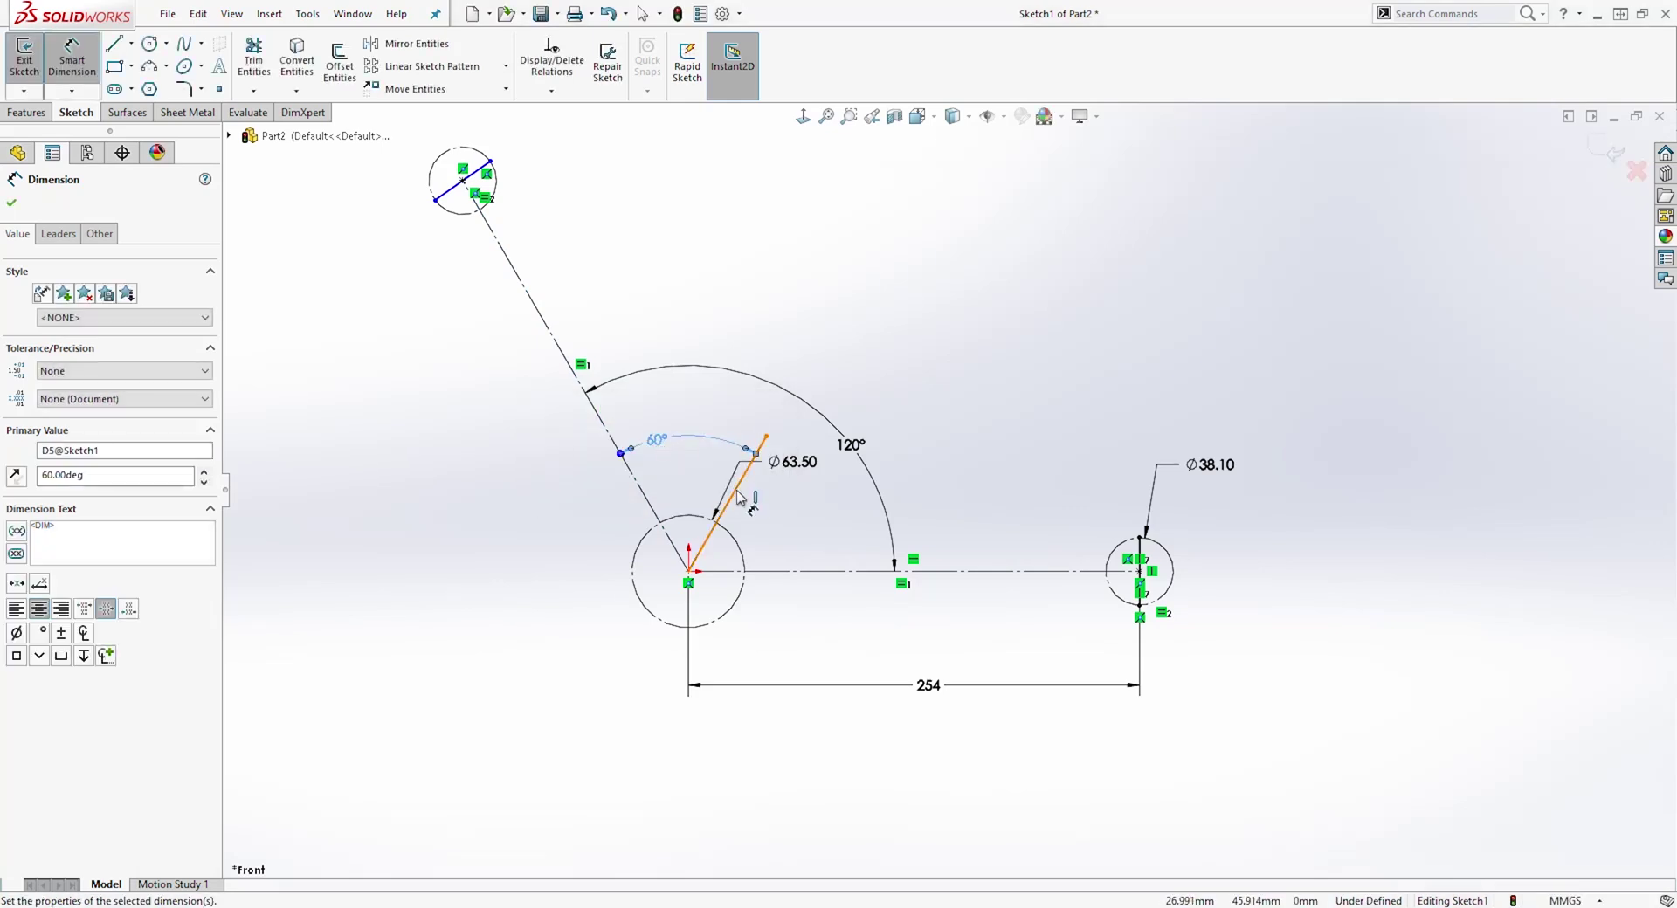
# - Dimension the short line from the origin to a length of 65 mm
pyautogui.click(736, 500)
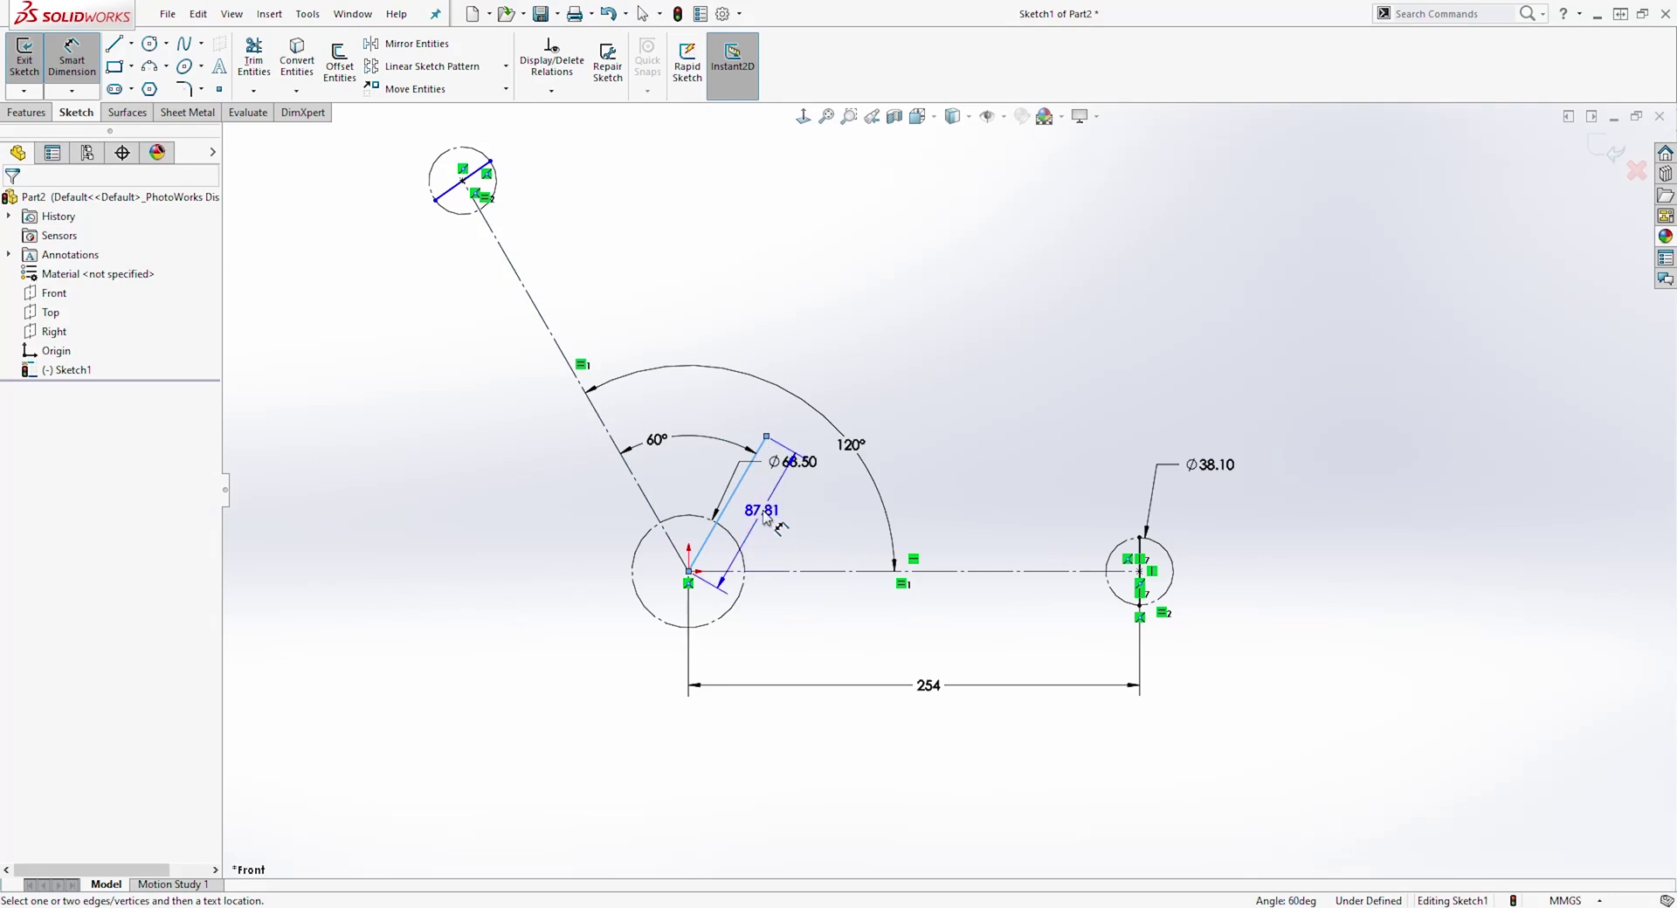
pyautogui.click(765, 517)
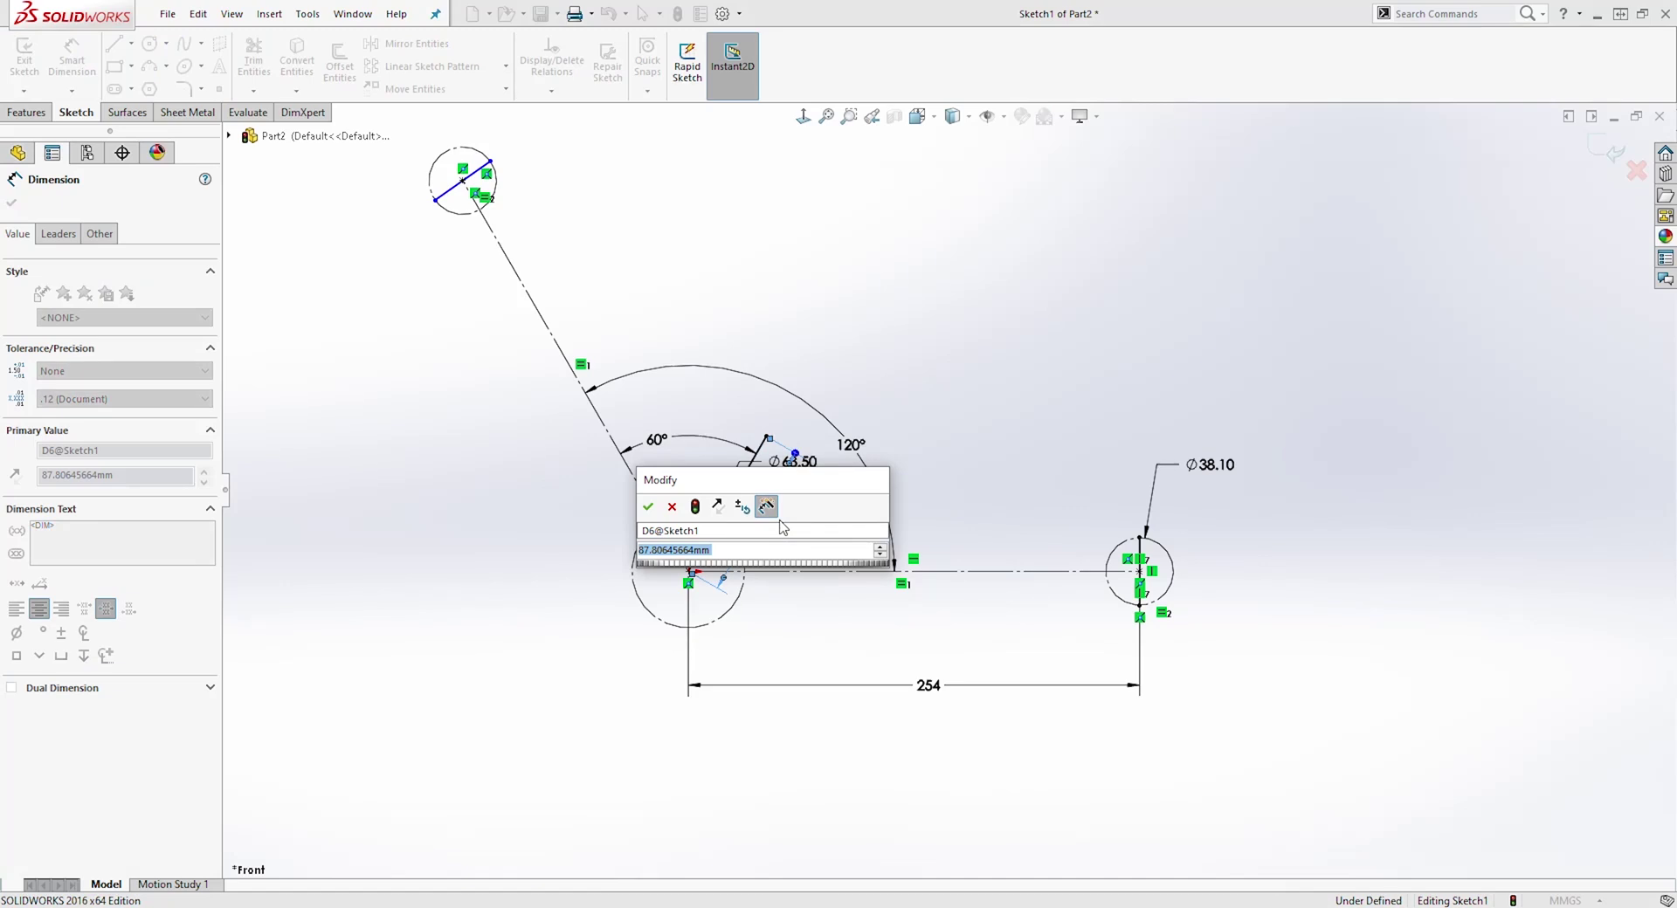
pyautogui.write('65')
pyautogui.press('Return')
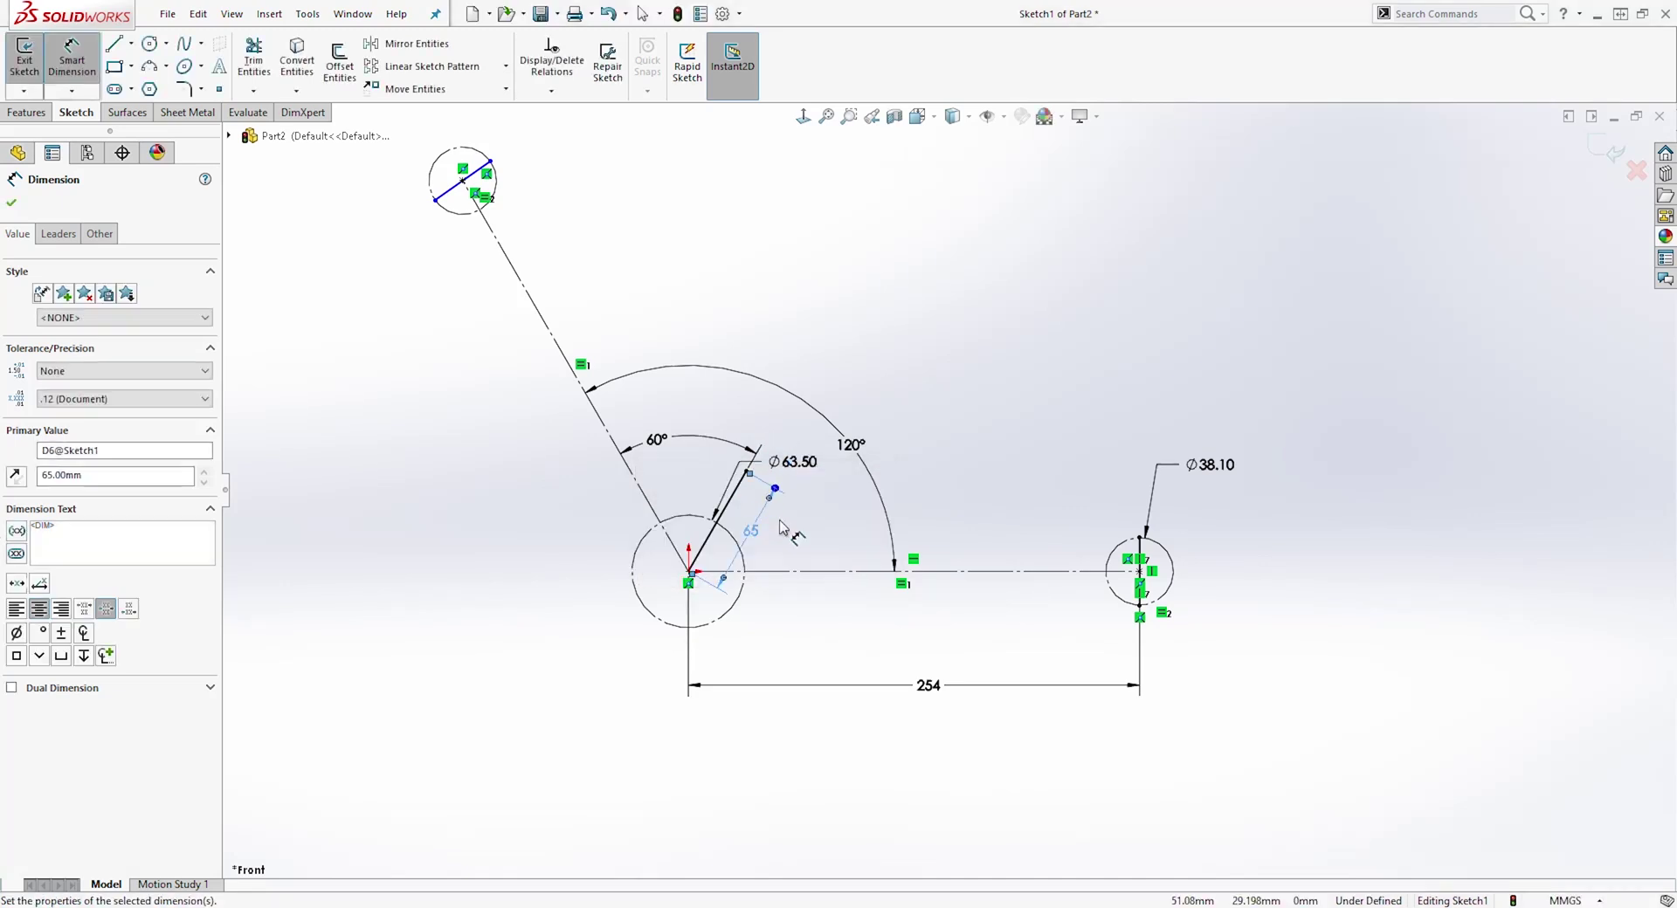
# - Rearrange the 65 mm, Ø63.50 and 60° dimensions around the hub so that their labels do not overlap
pyautogui.scroll(-3, 760, 463)
pyautogui.moveTo(753, 594); pyautogui.dragTo(858, 552)
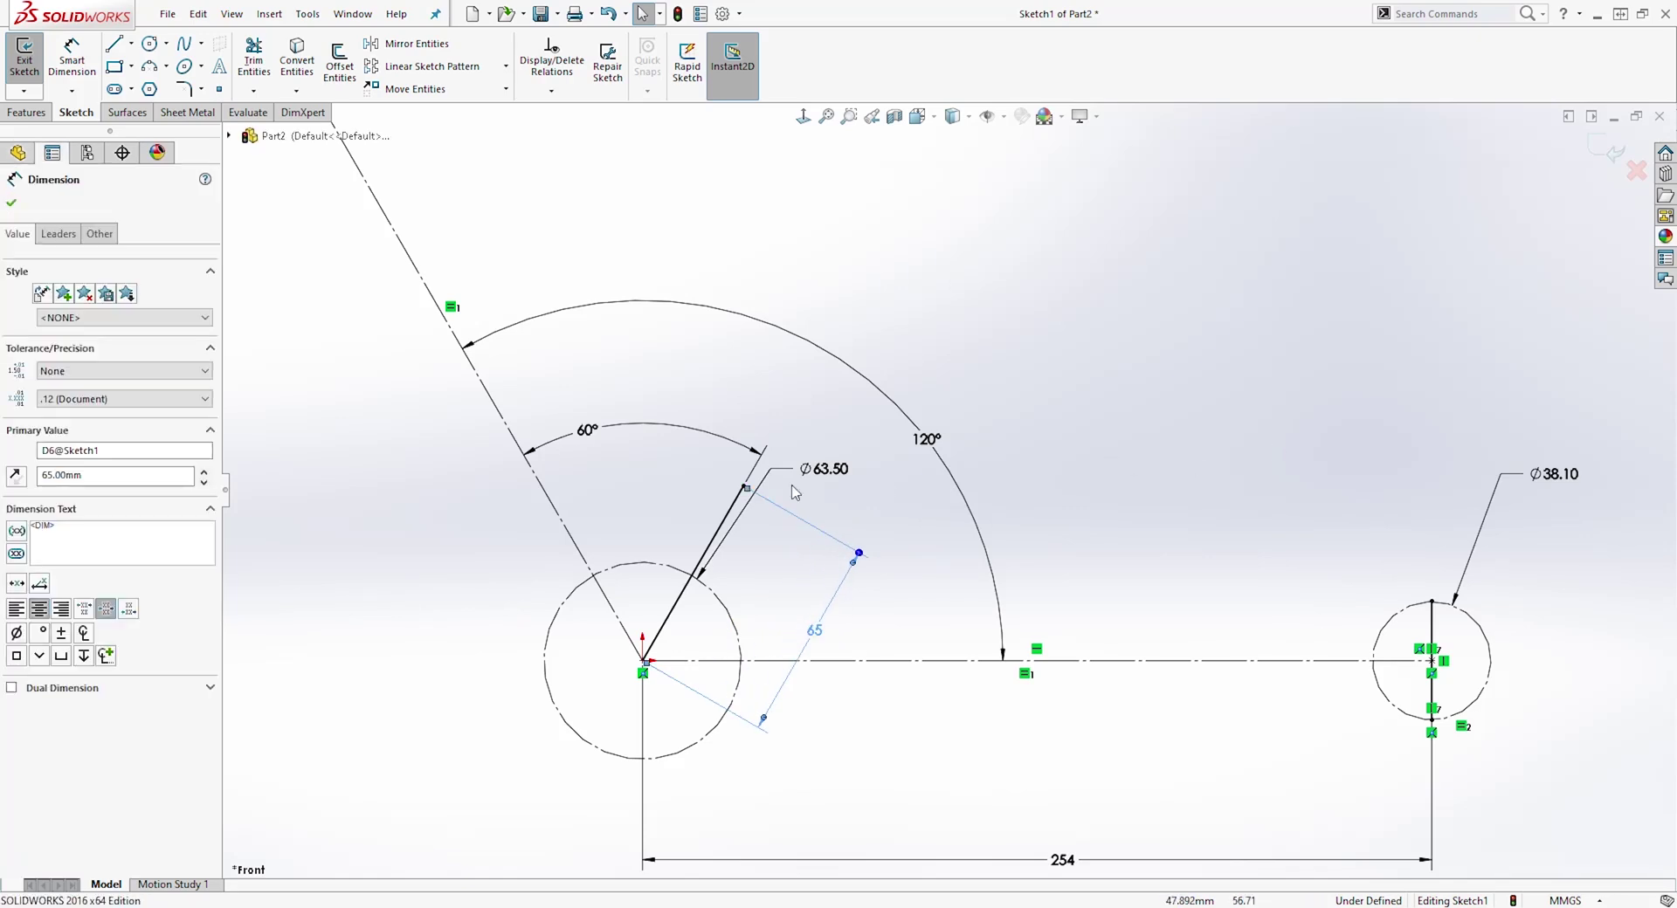
pyautogui.moveTo(833, 472)
pyautogui.mouseDown()
pyautogui.moveTo(602, 504)
pyautogui.moveTo(386, 612)
pyautogui.mouseUp()
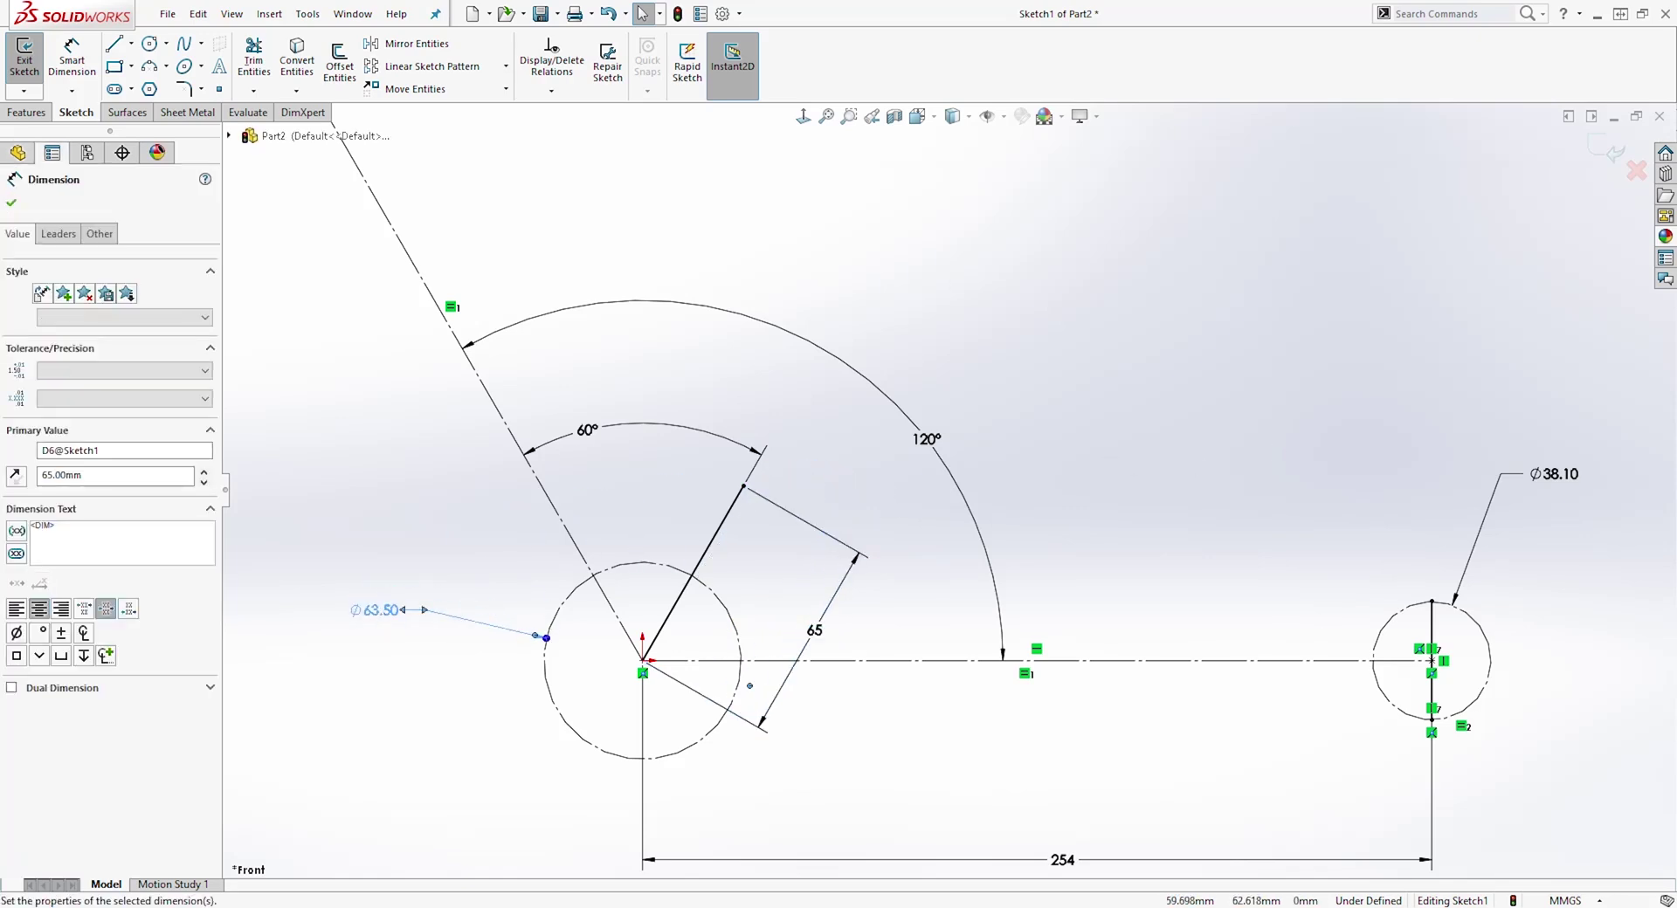
pyautogui.moveTo(603, 434); pyautogui.dragTo(628, 411)
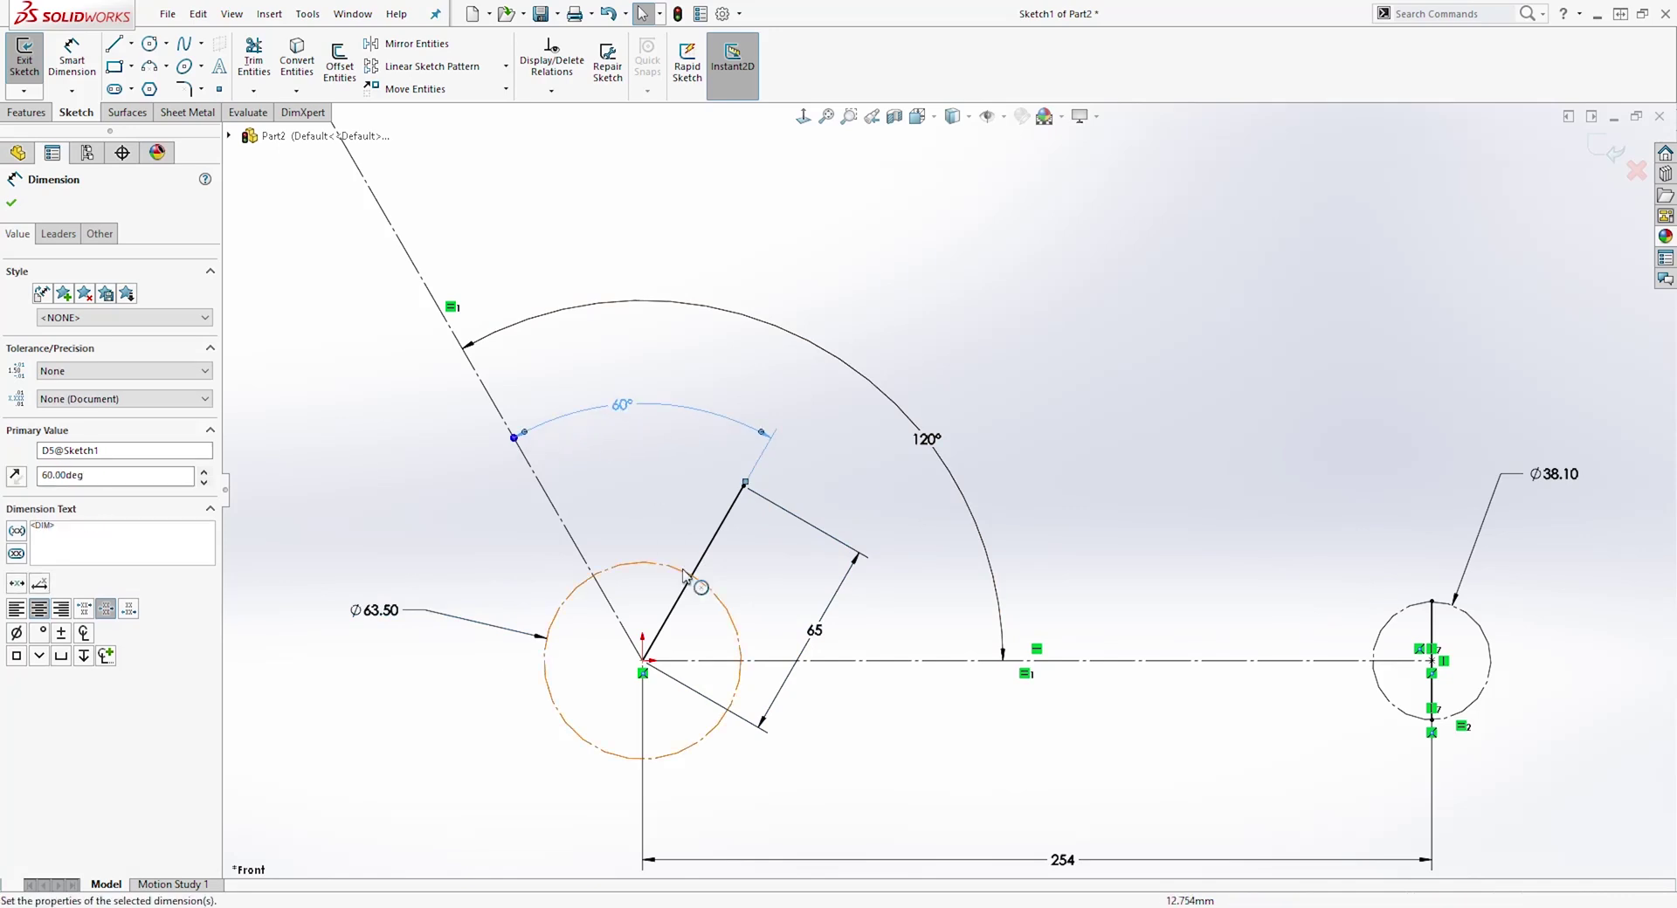
# - Convert the 65 mm line and the vertical diameter line of the horizontal arm's end circle to construction geometry
pyautogui.click(721, 524)
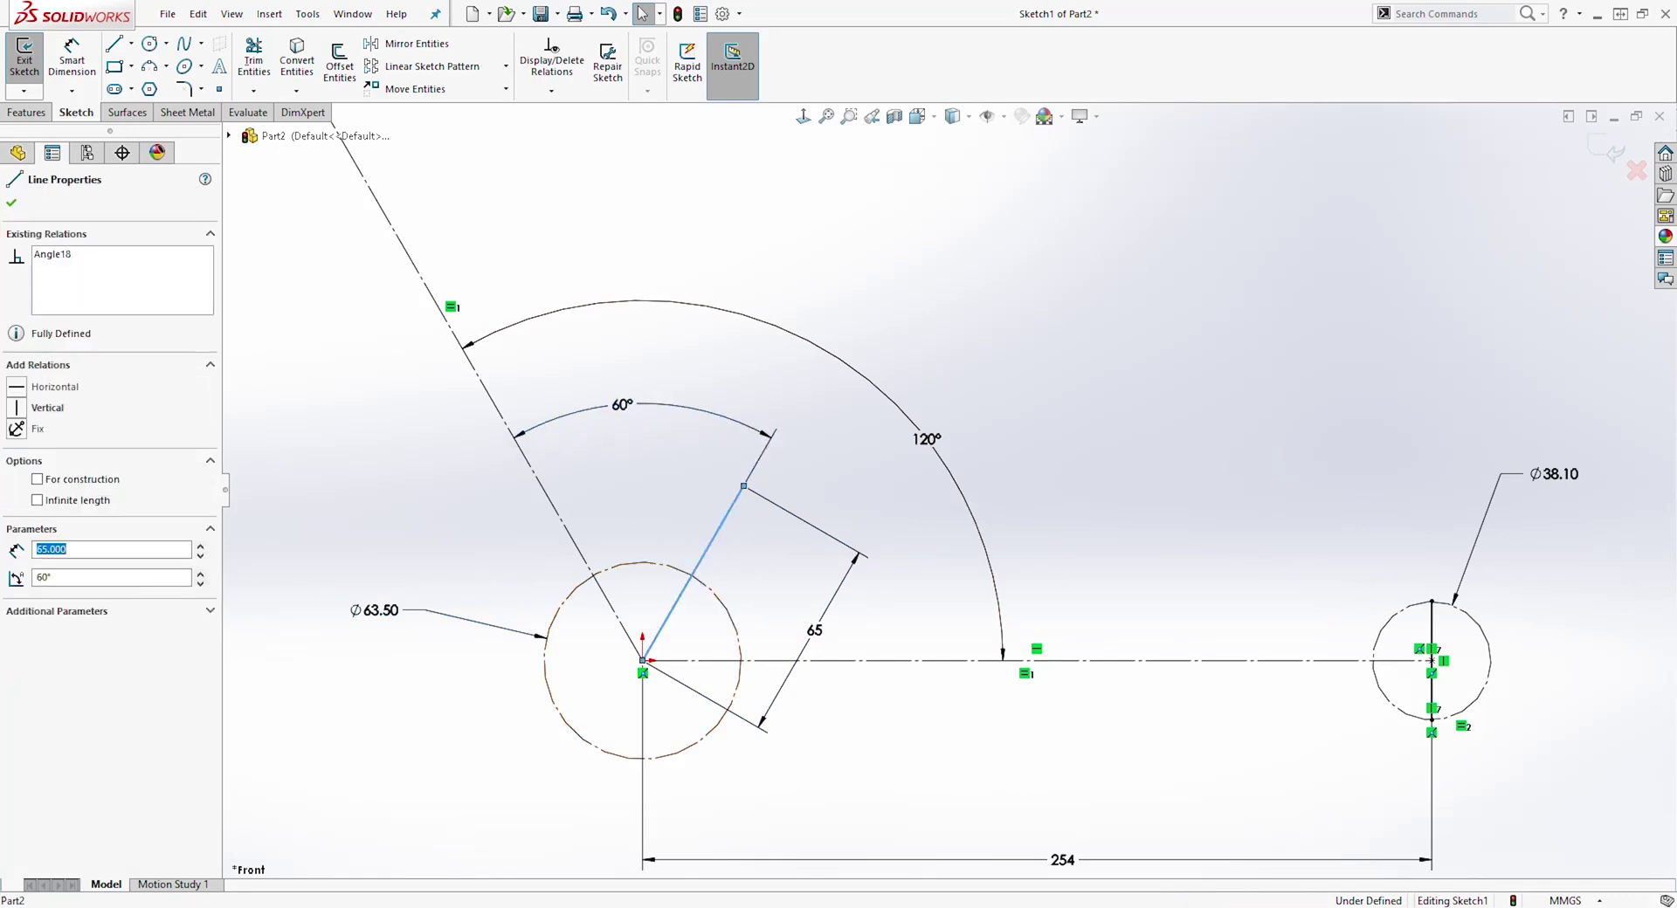
pyautogui.click(37, 480)
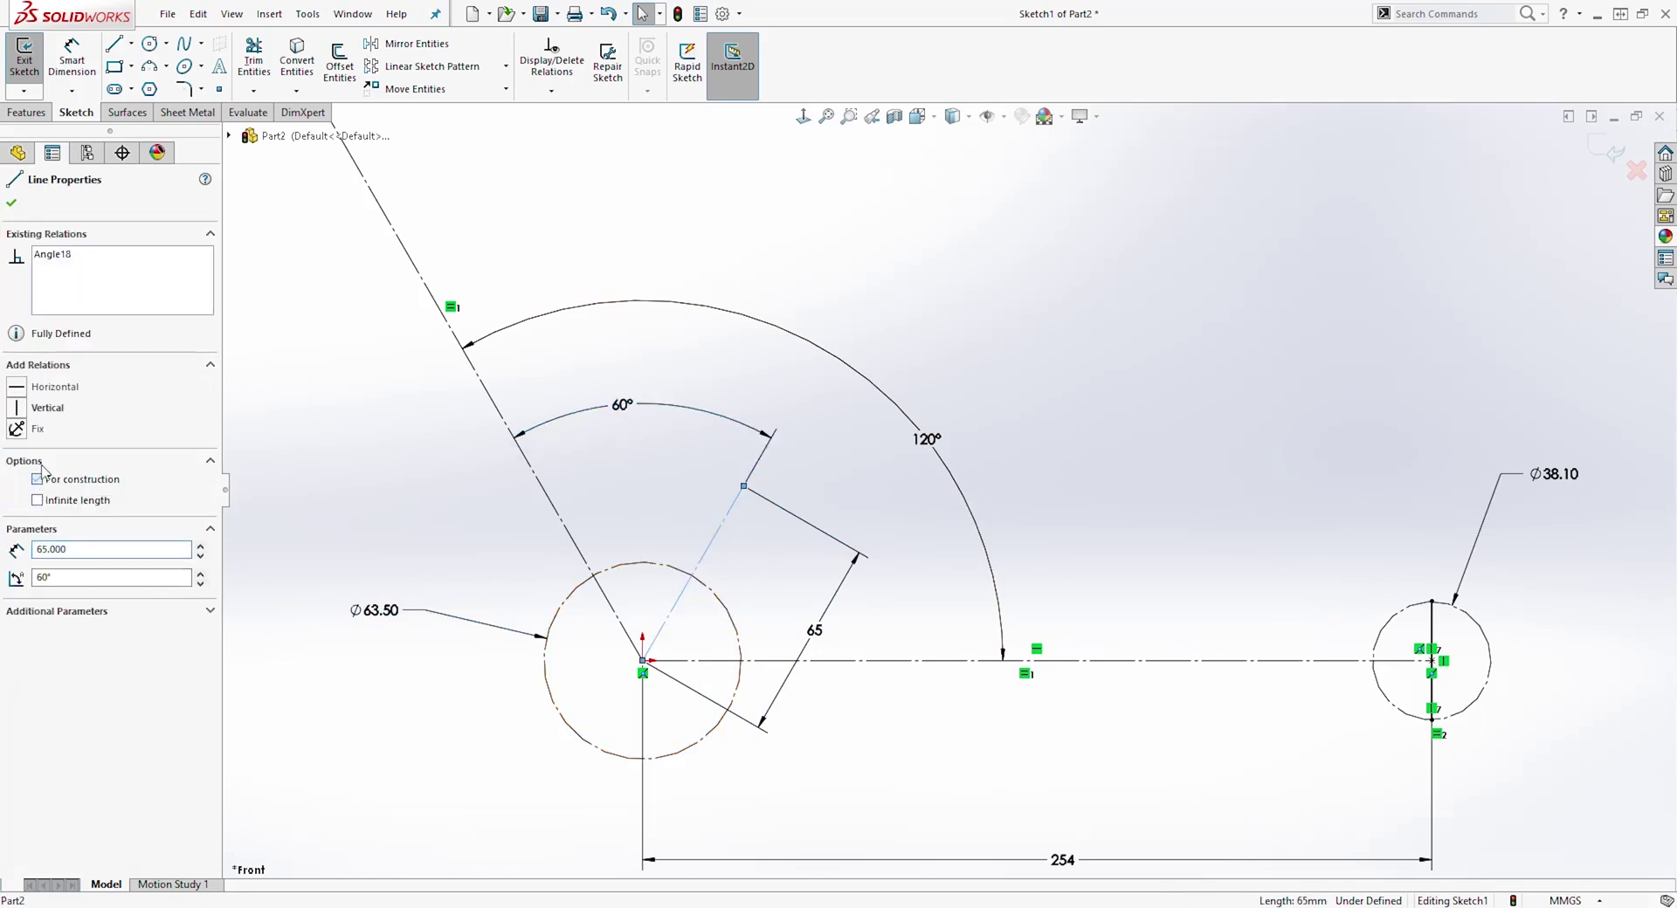
pyautogui.click(1429, 641)
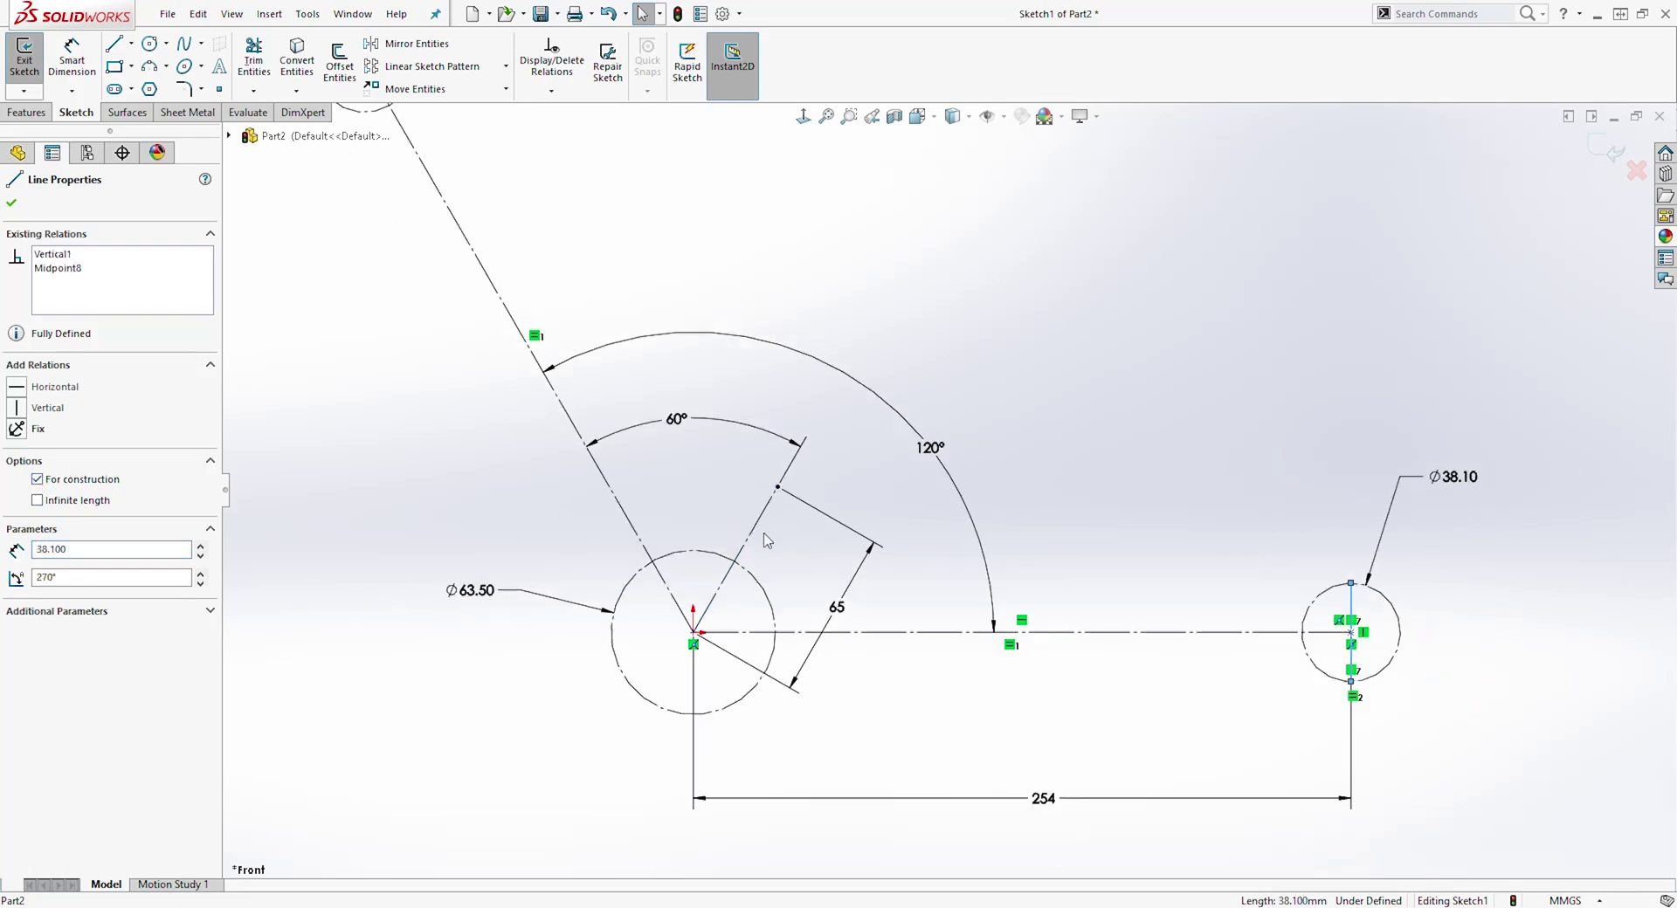
pyautogui.scroll(3, 777, 503)
pyautogui.press('Escape')
# - Make the diameter line in the upper end circle perpendicular to the angled arm's centreline
pyautogui.scroll(-3, 658, 232)
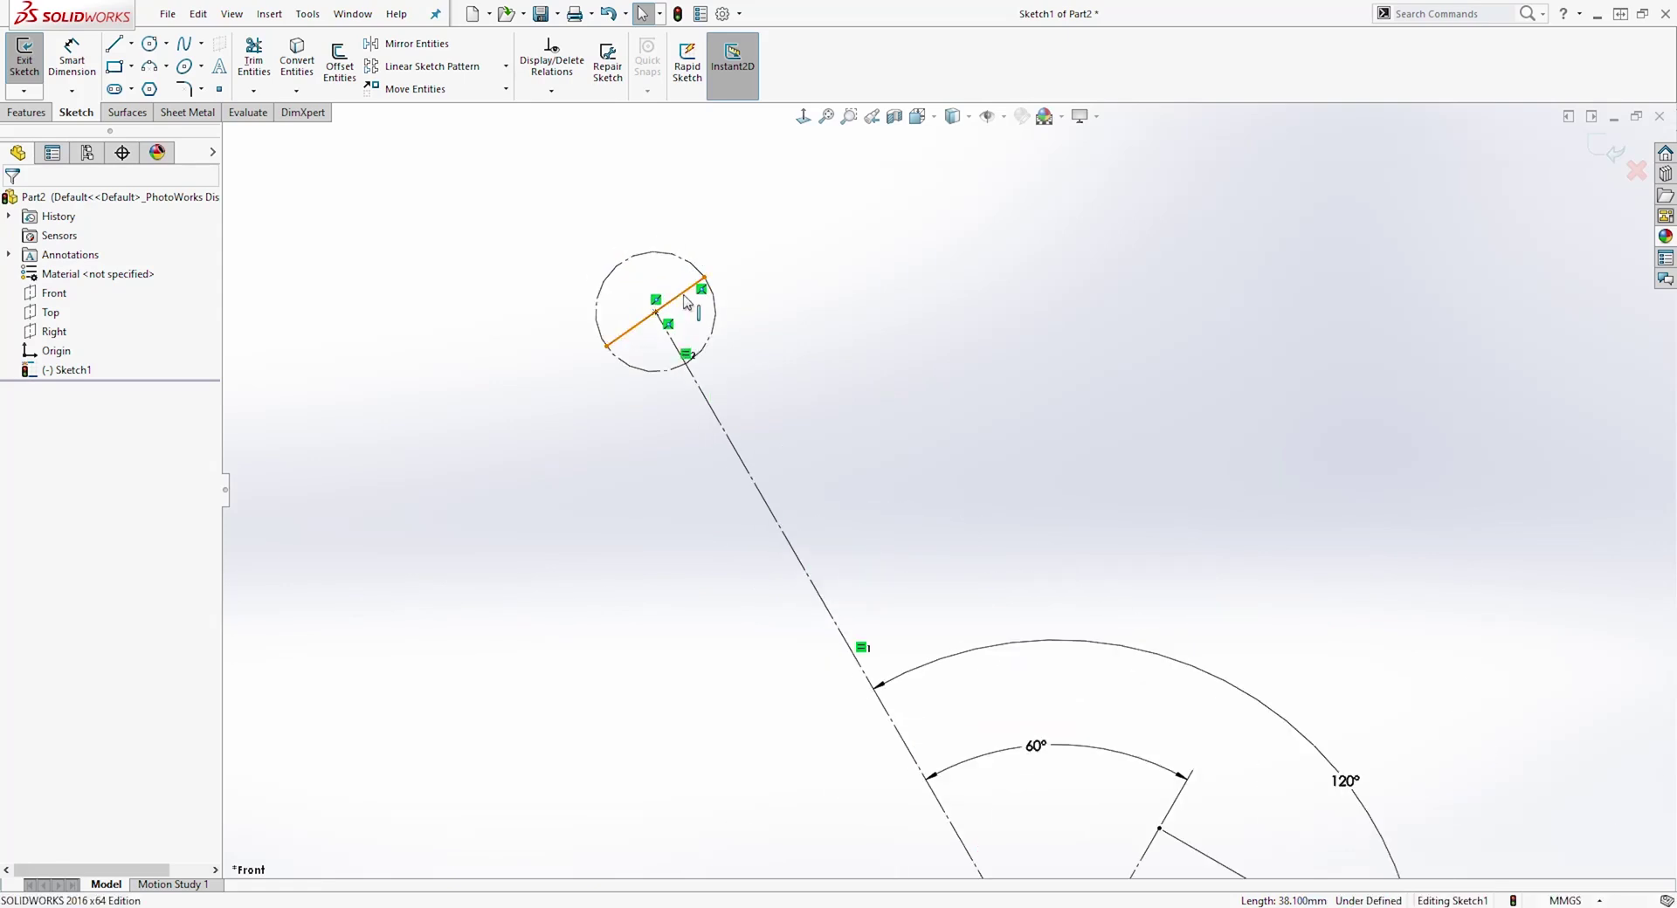
pyautogui.click(685, 299)
pyautogui.keyDown('ctrl'); pyautogui.click(713, 417); pyautogui.keyUp('ctrl')
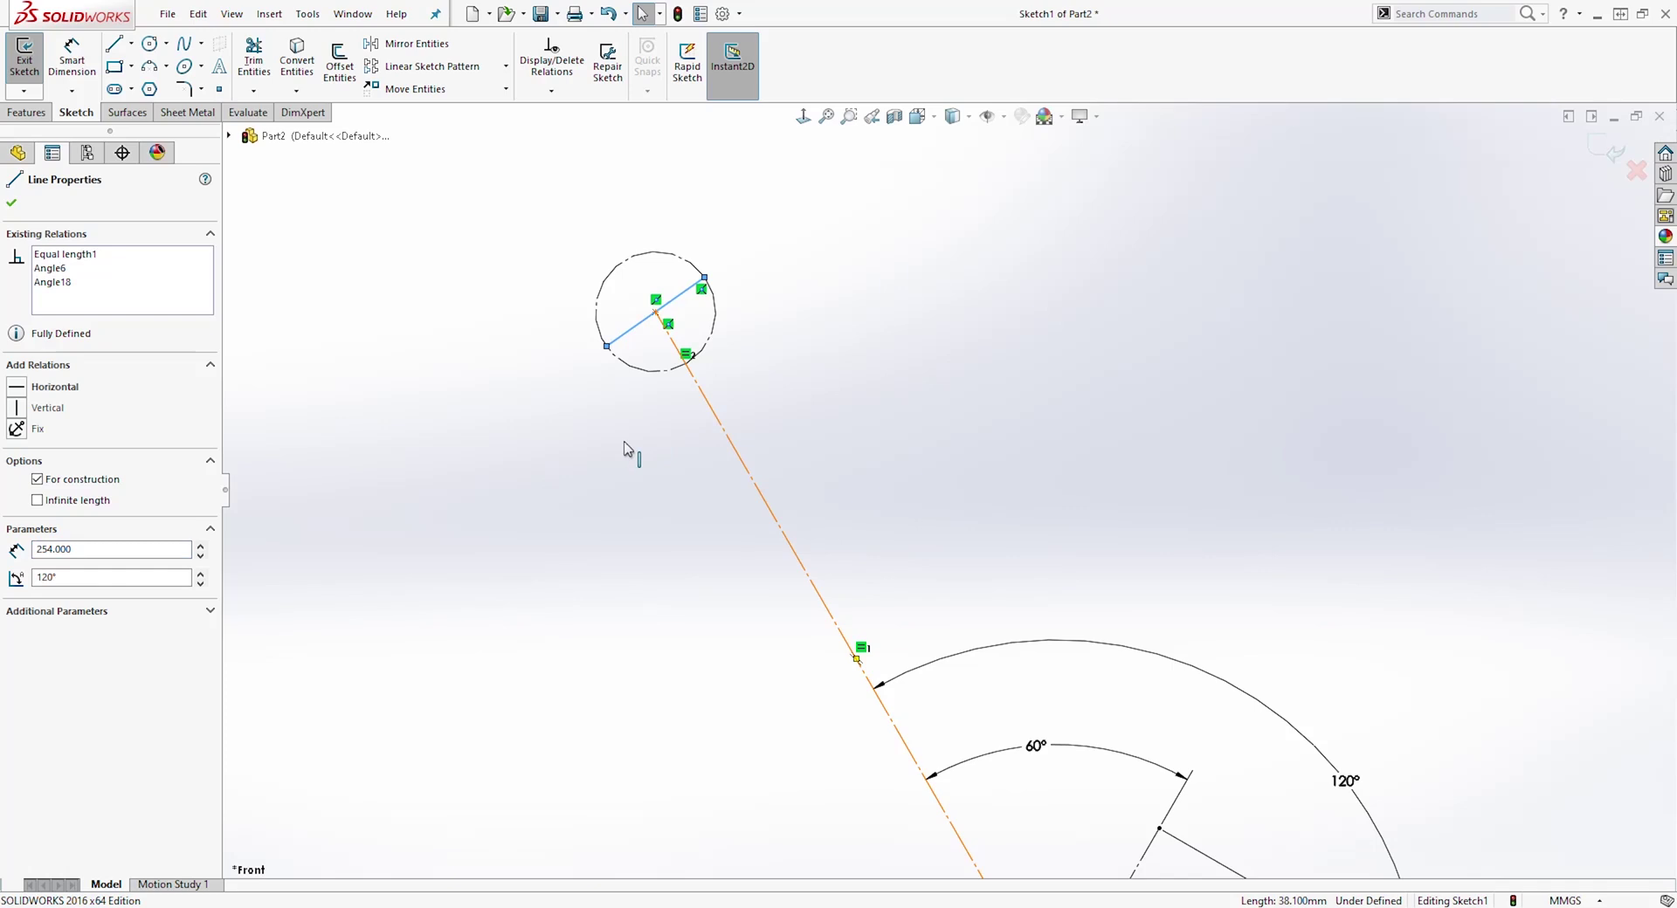
pyautogui.click(19, 550)
pyautogui.click(777, 308)
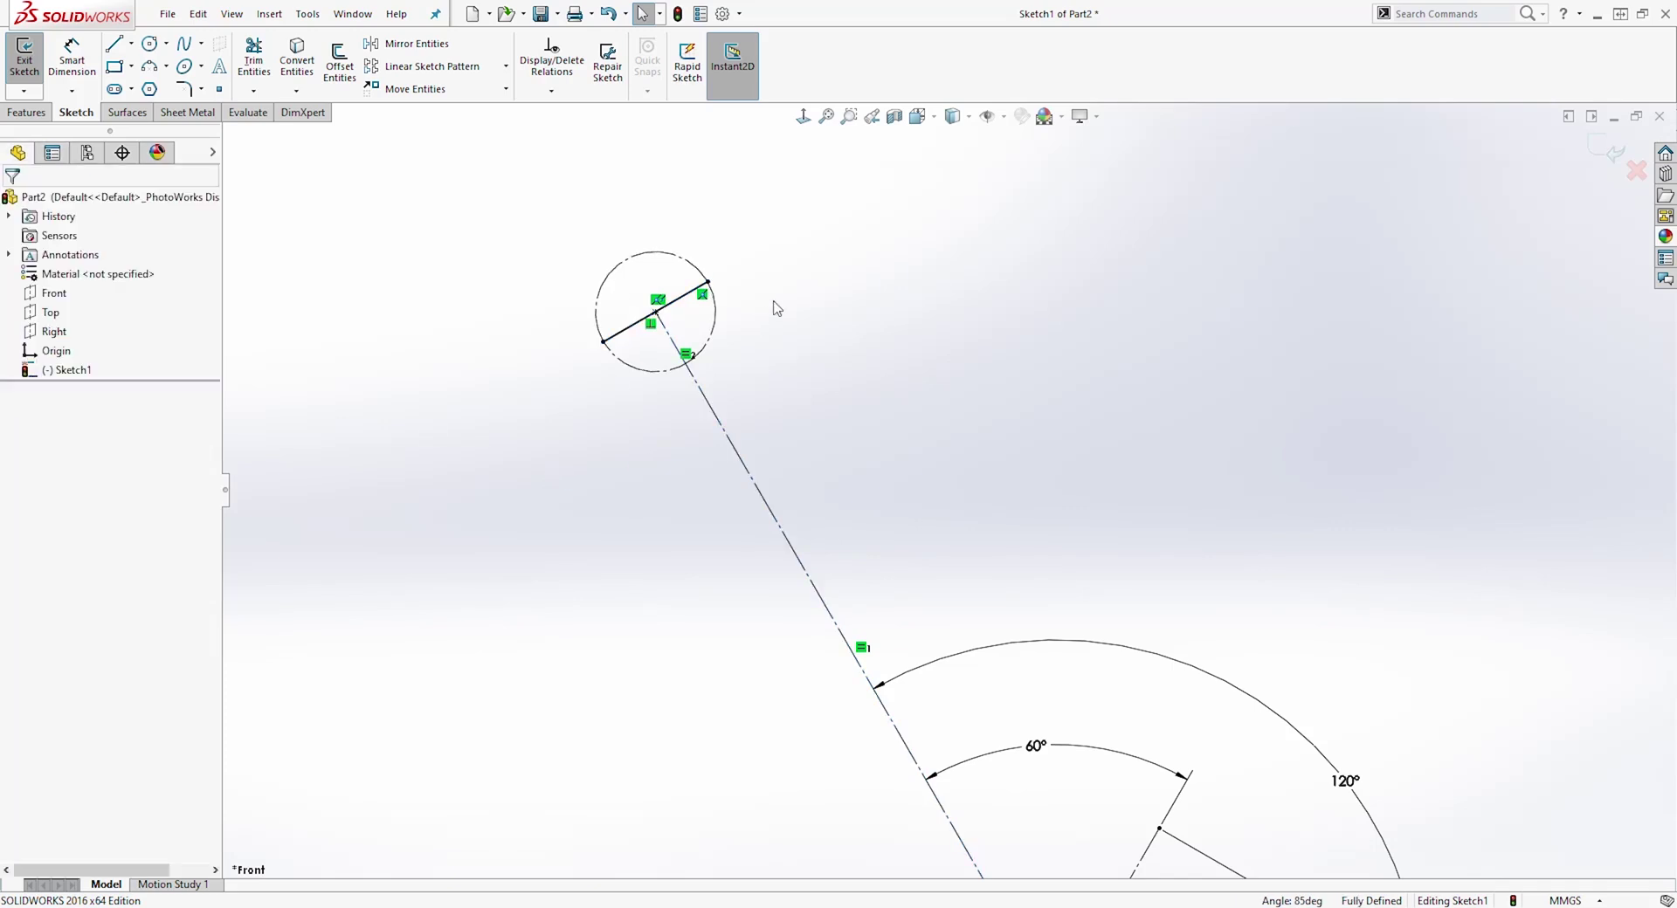
# - Convert the upper circle's diameter line to construction geometry and move the 254 mm dimension closer to the horizontal arm
pyautogui.click(680, 298)
pyautogui.click(37, 480)
pyautogui.click(954, 329)
pyautogui.press('f')
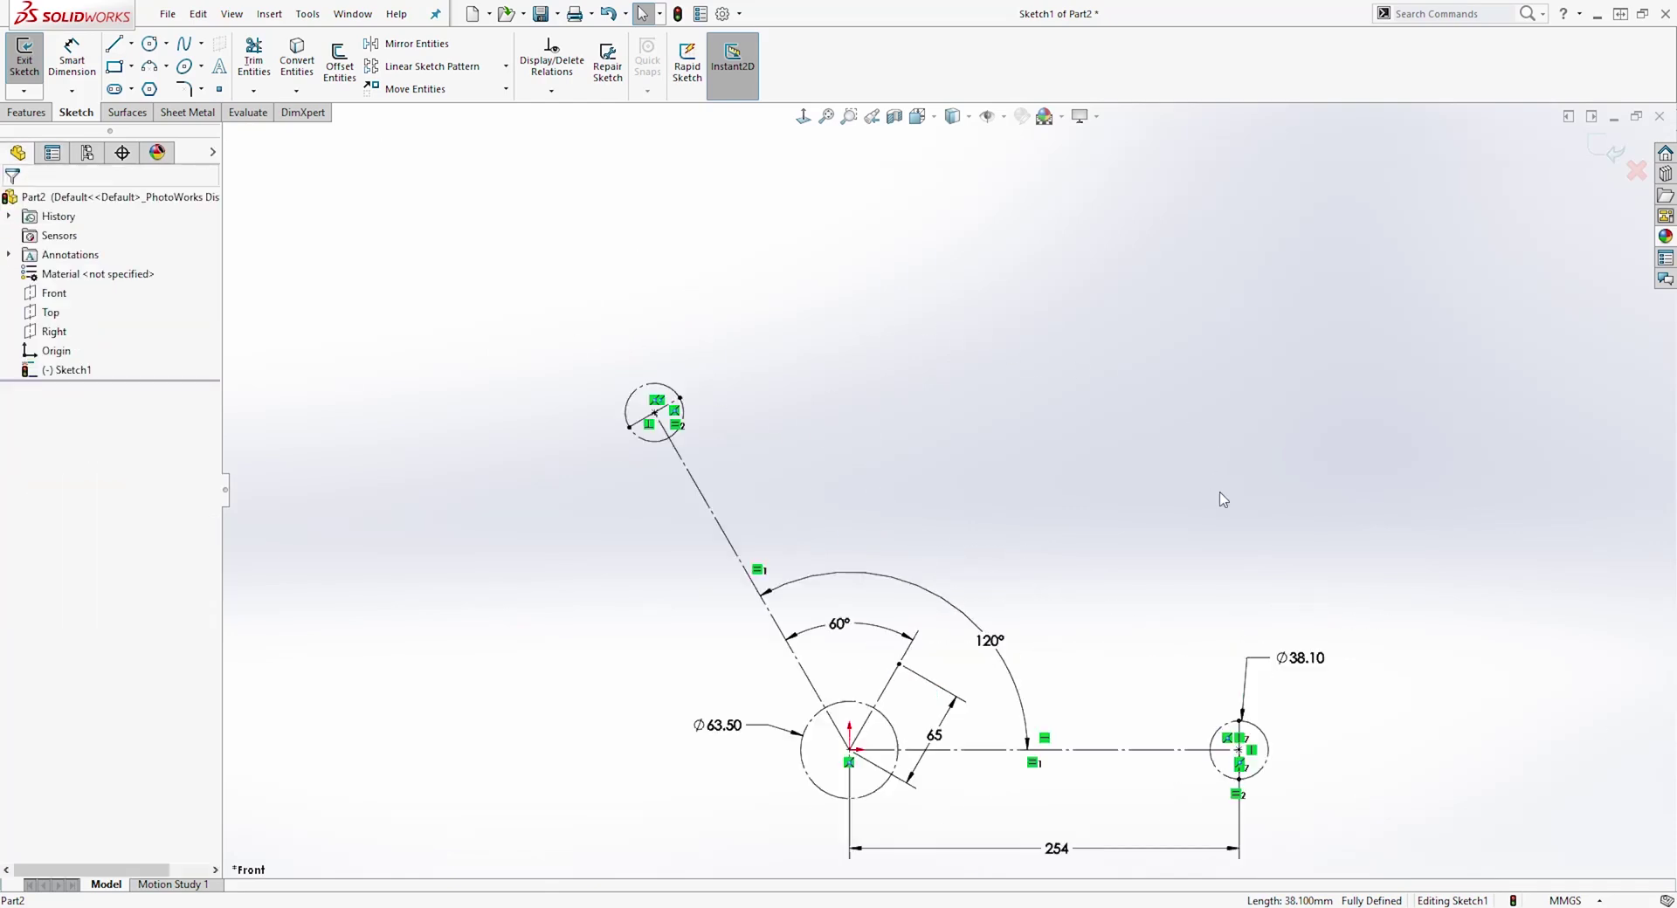
pyautogui.scroll(-3, 1007, 704)
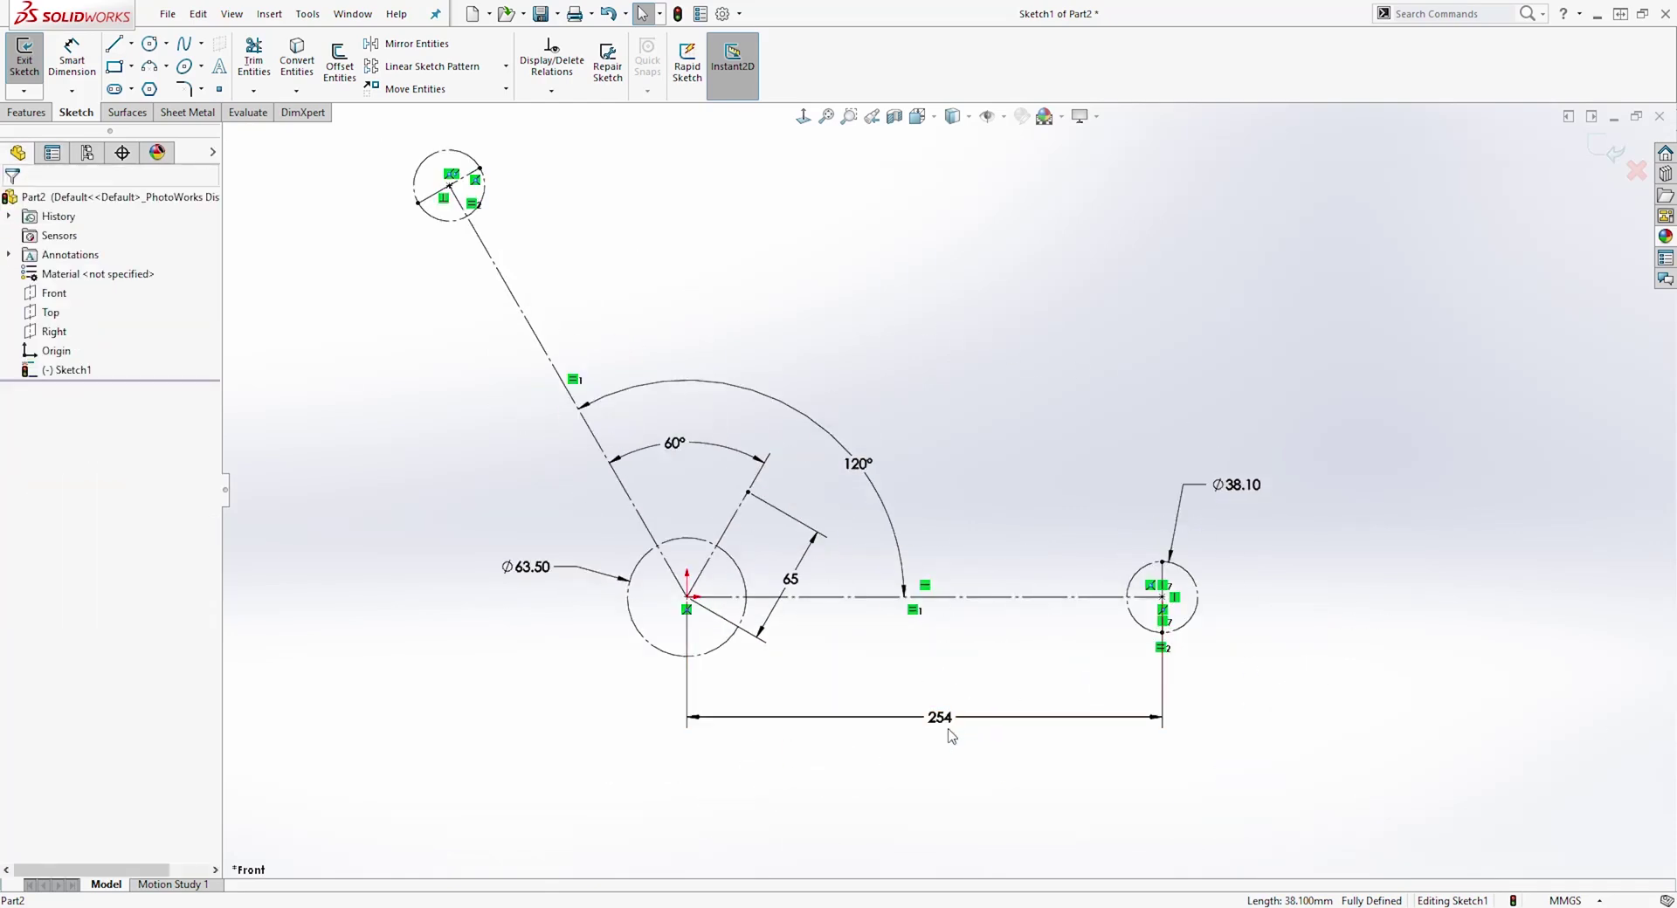
pyautogui.moveTo(950, 731); pyautogui.dragTo(958, 705)
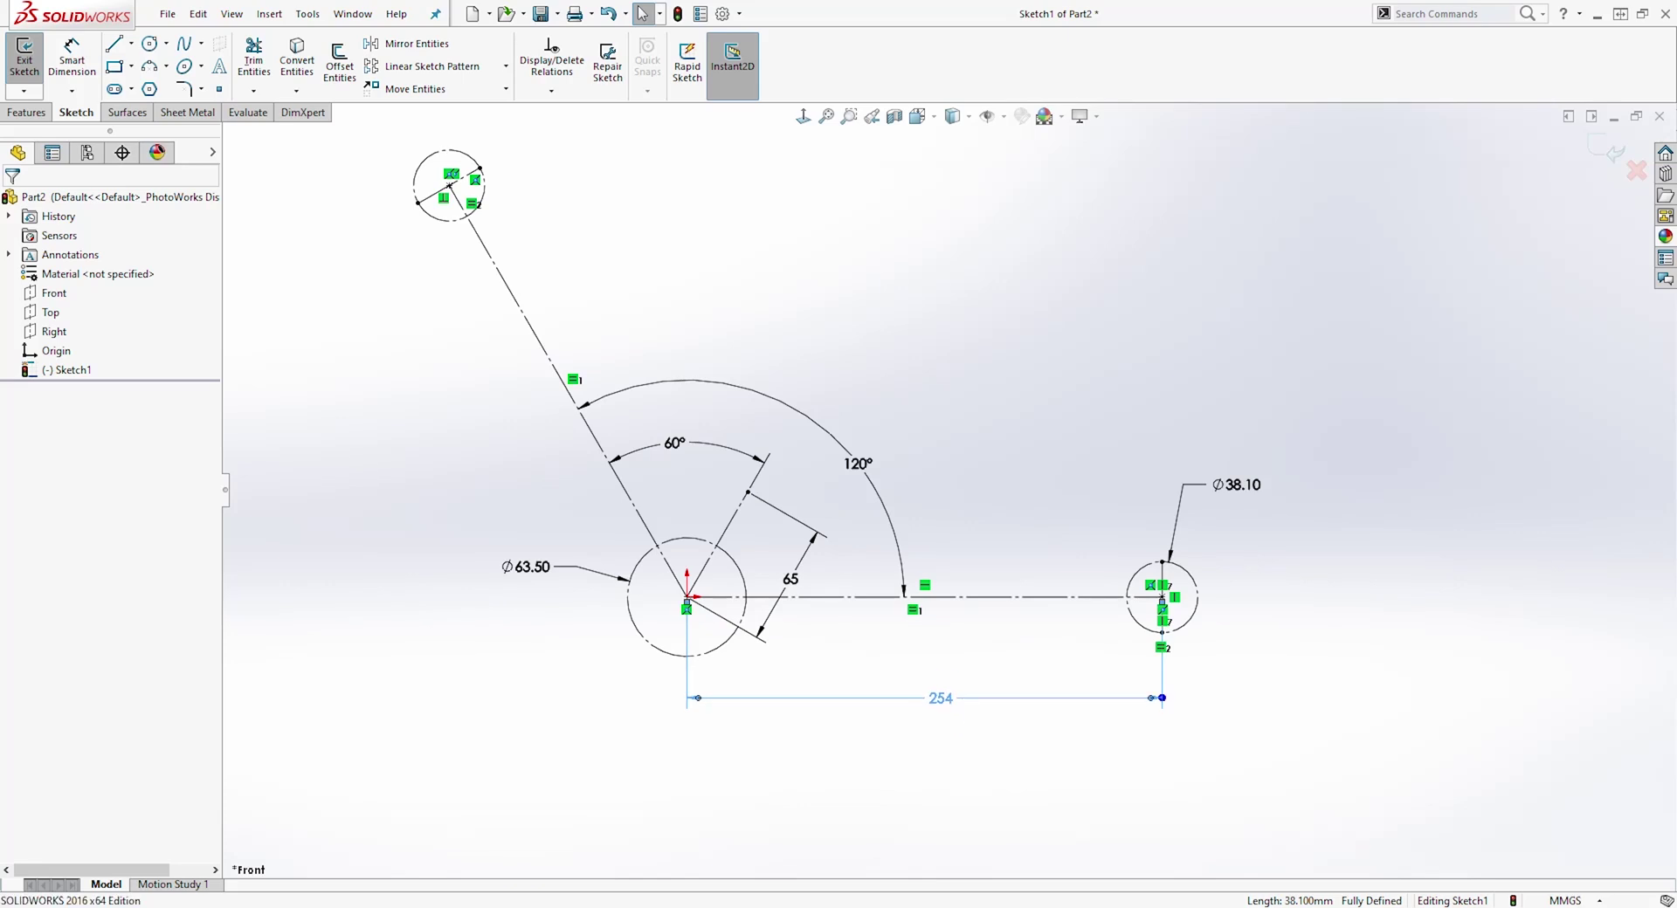
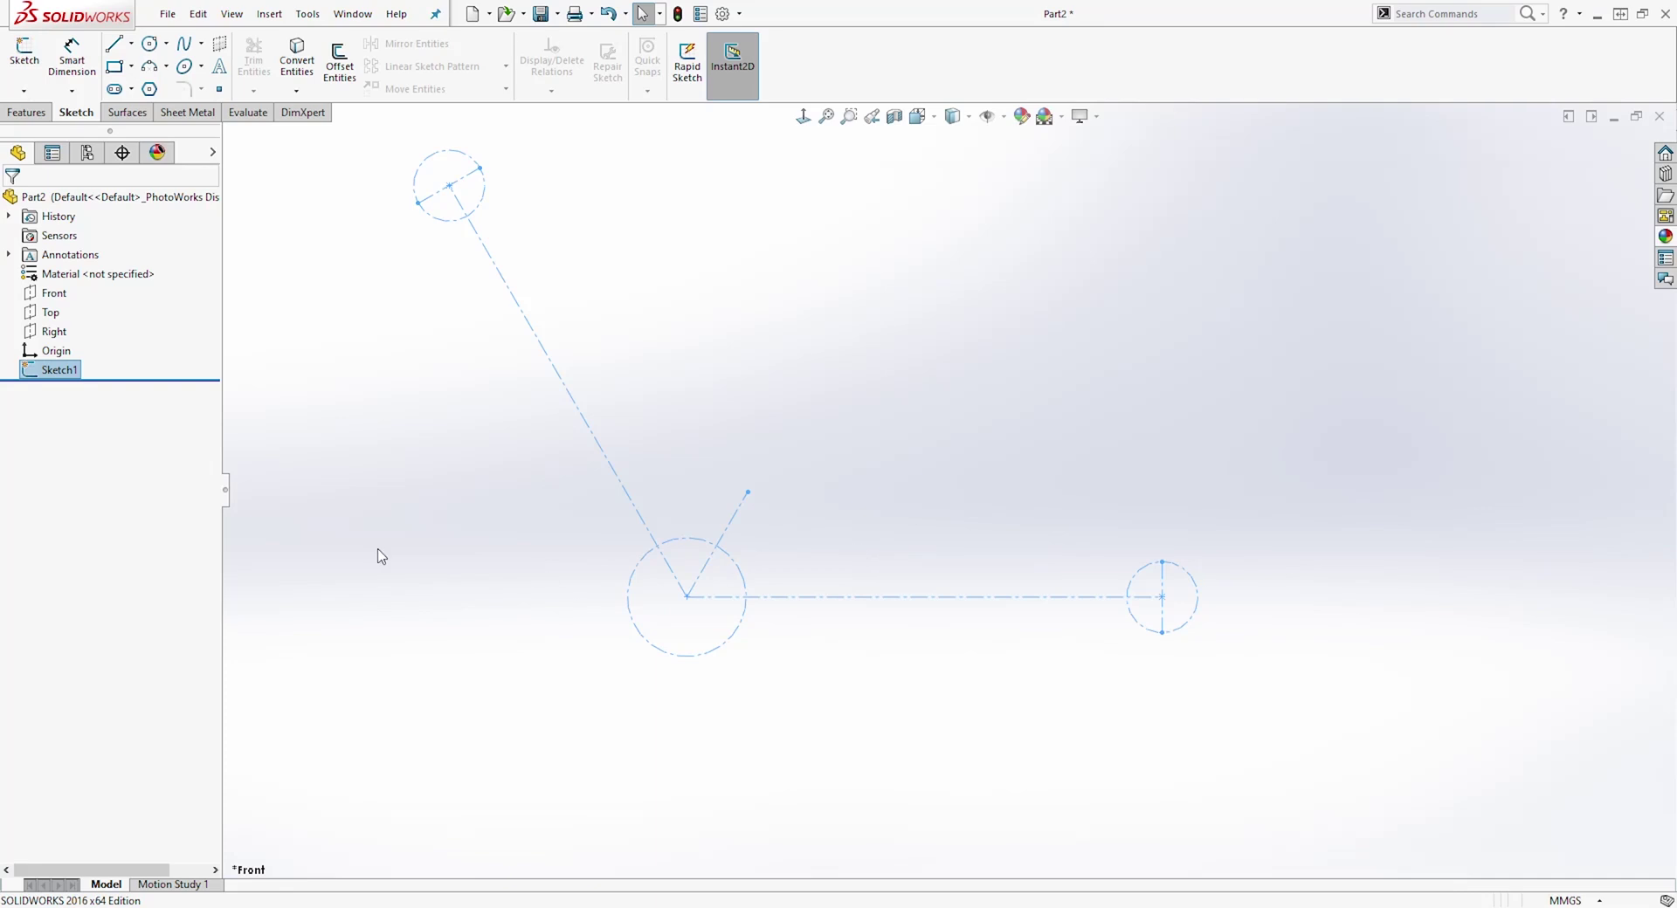
# - Start a new sketch on the Front plane and convert the 63.5 mm hub circle into it
pyautogui.click(55, 293)
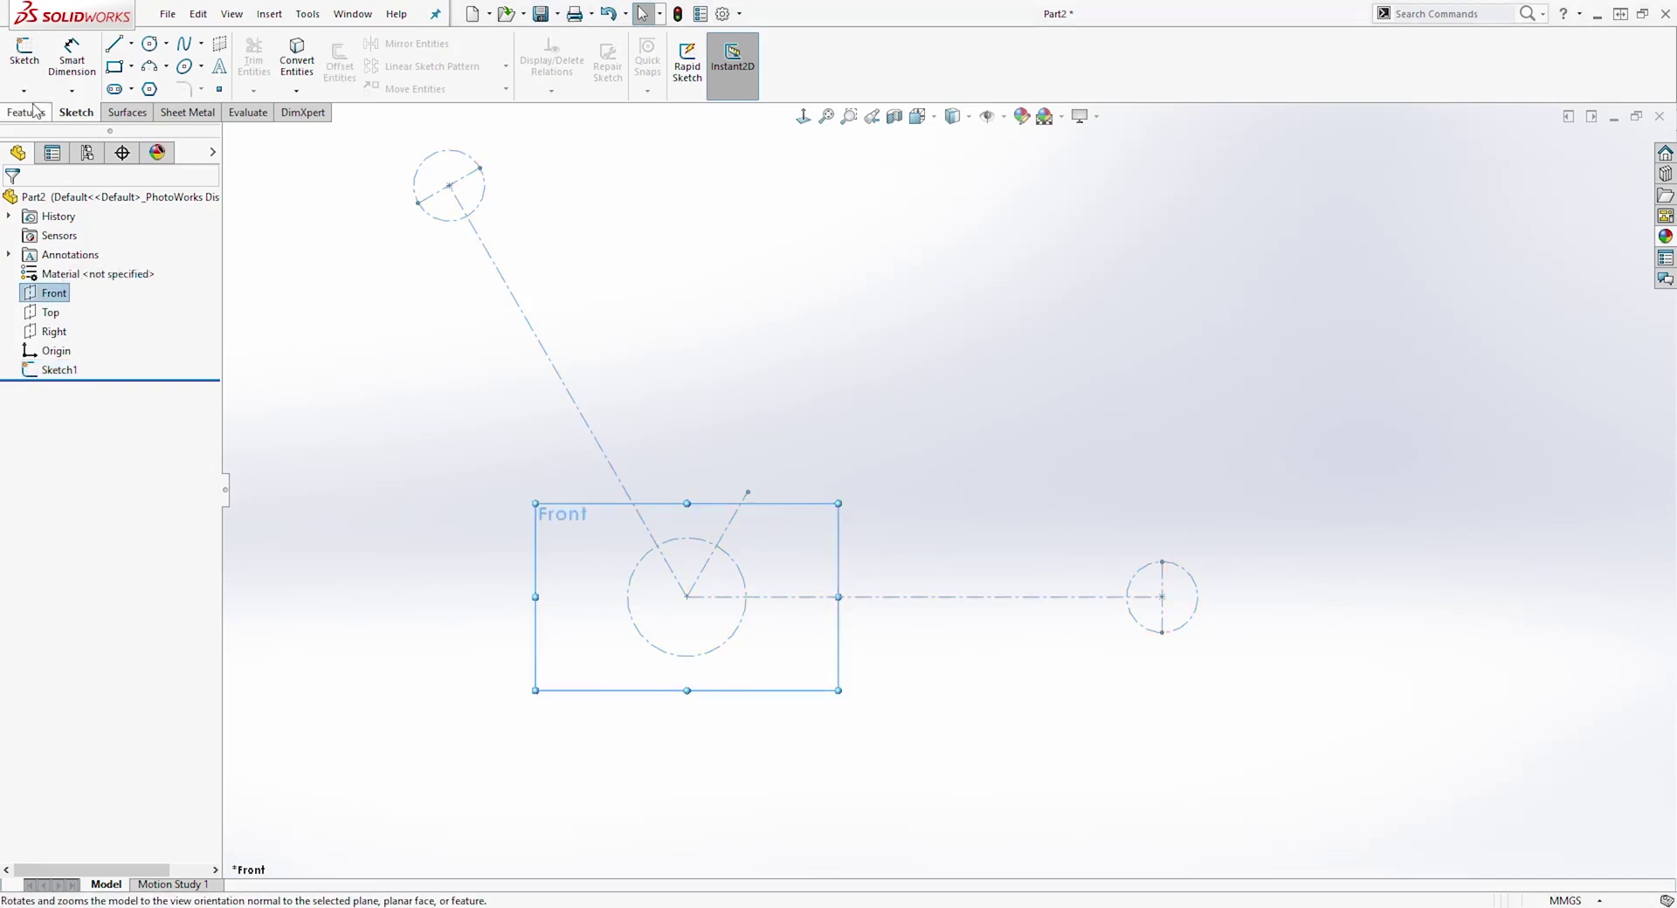
pyautogui.click(25, 58)
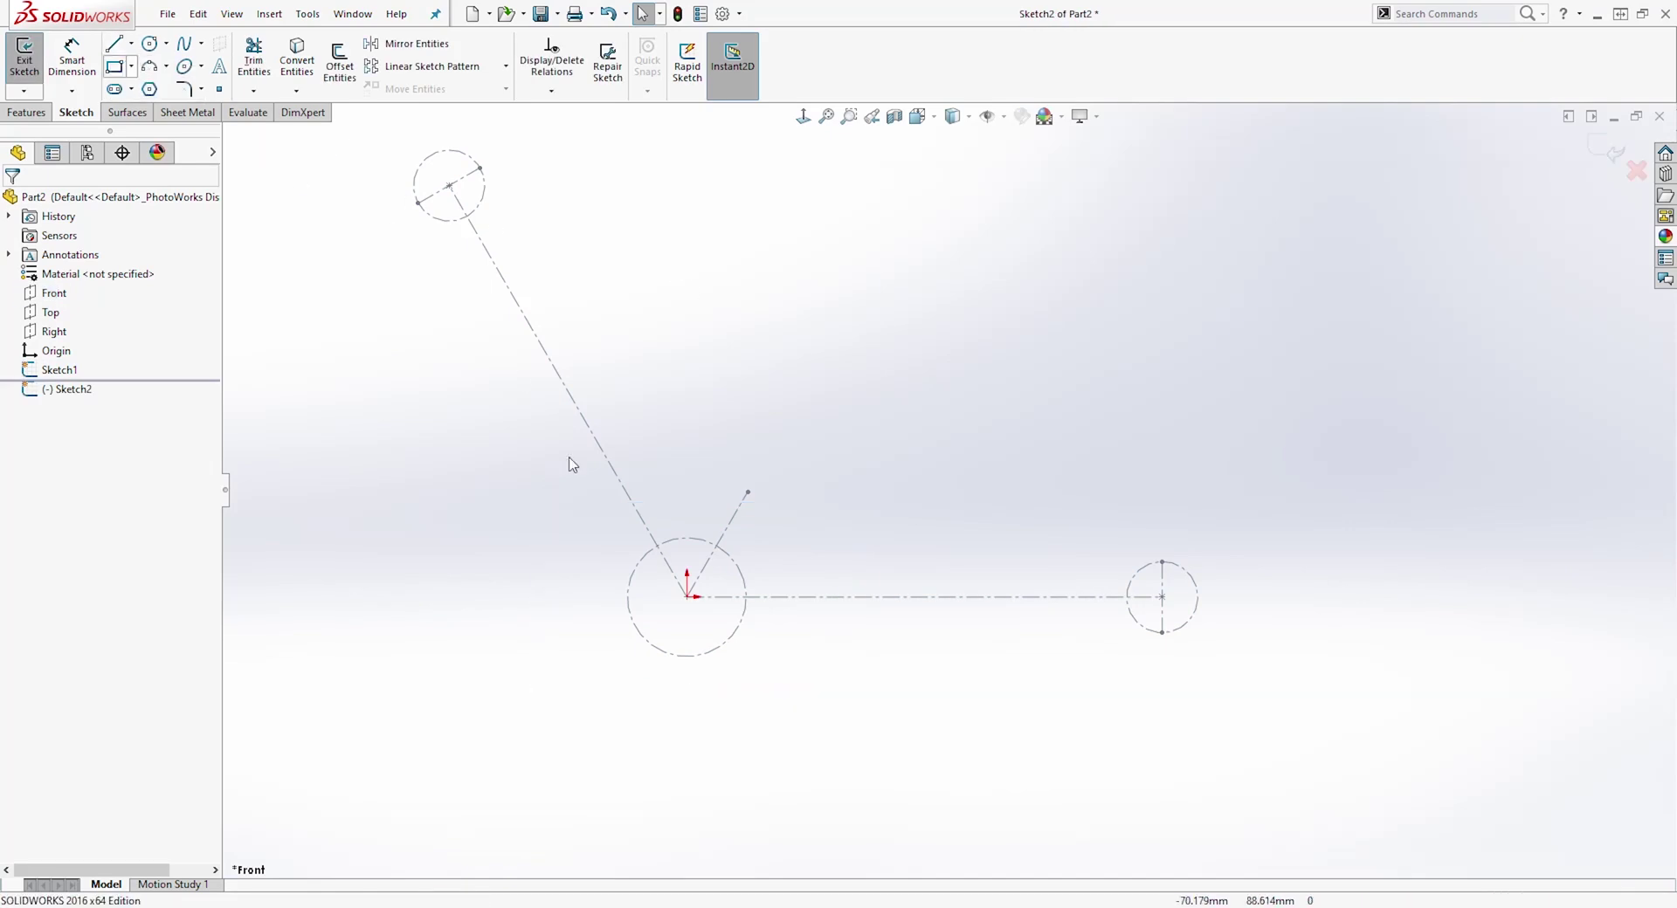
pyautogui.click(651, 569)
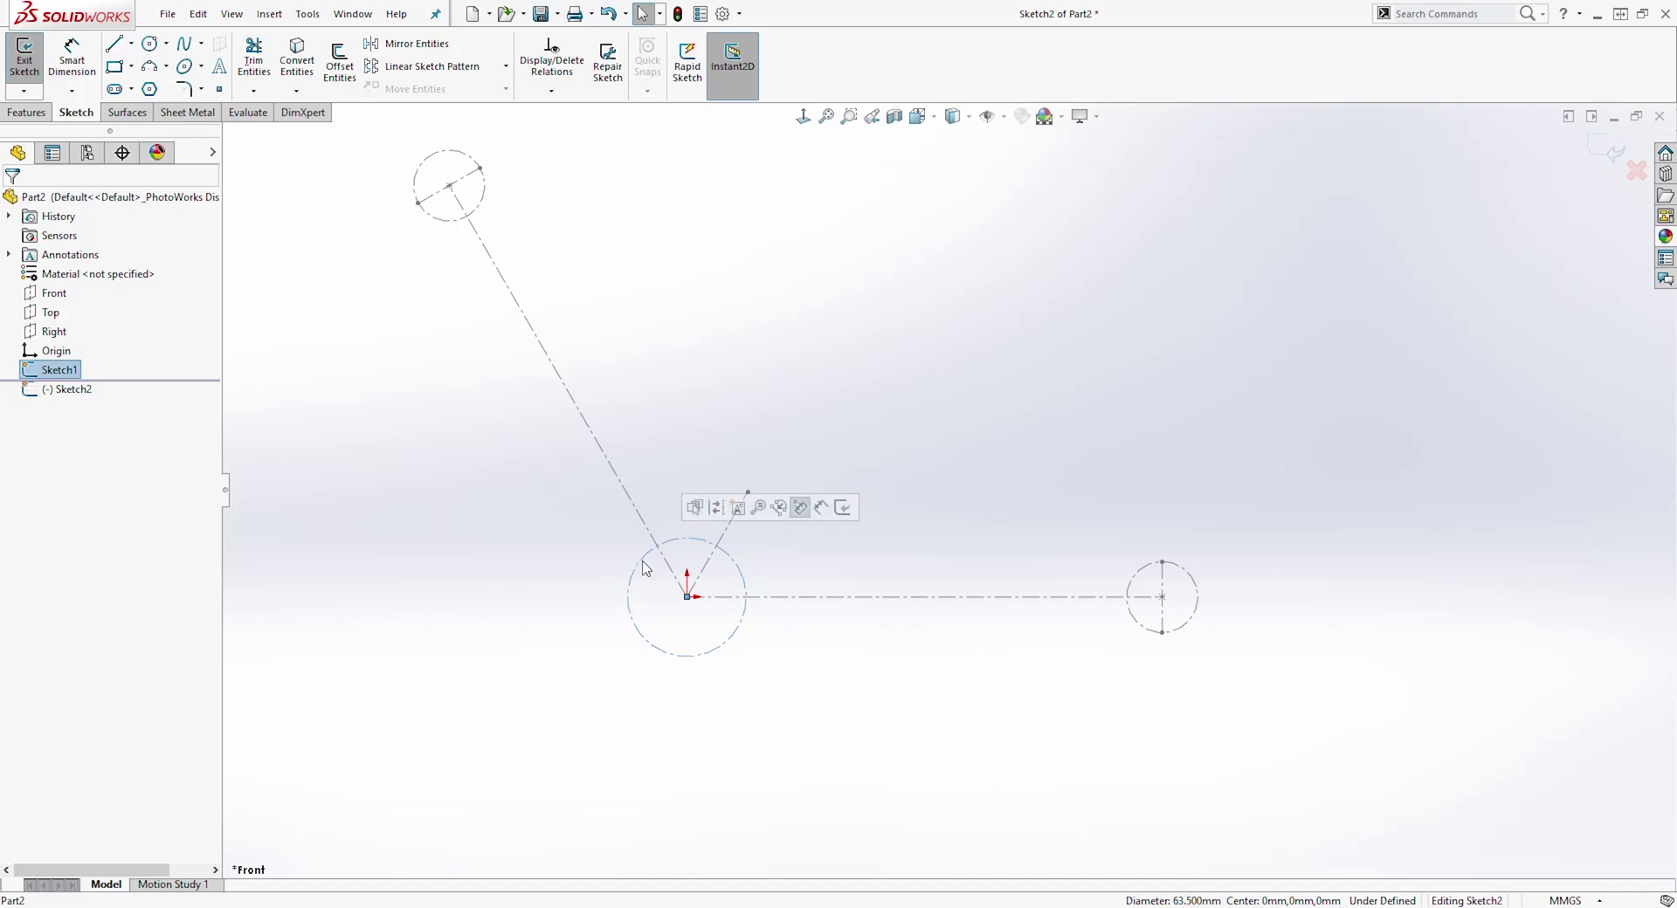
pyautogui.click(304, 58)
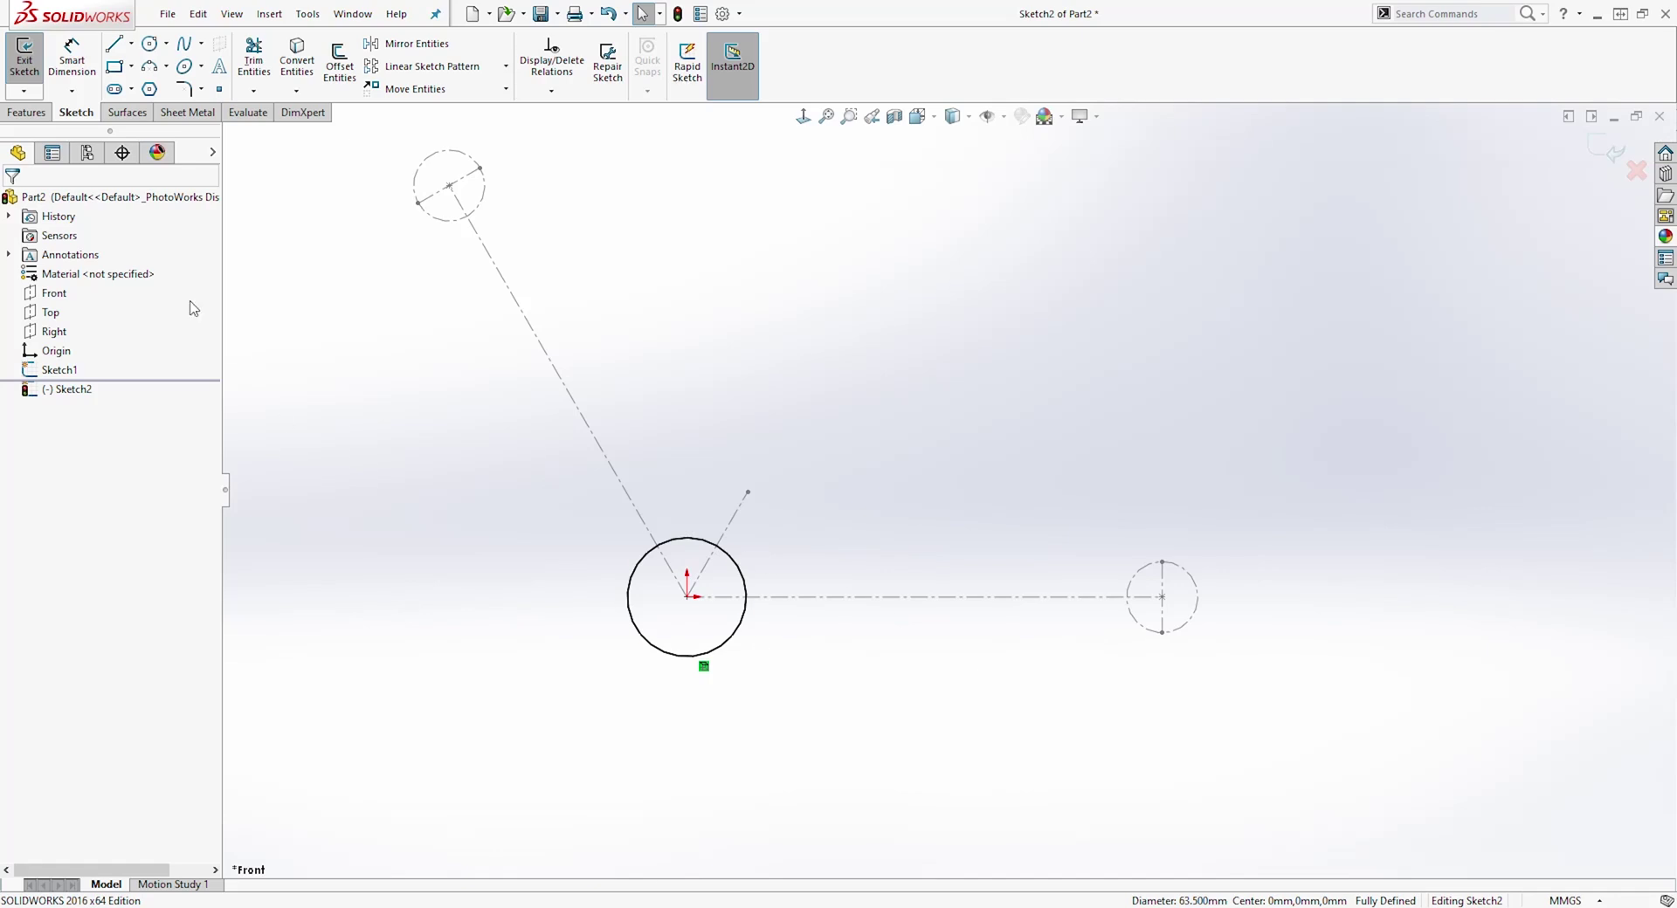
# - Draw a line from the outer end of the upper circle's diameter line, tangent to the converted hub circle
pyautogui.click(418, 203)
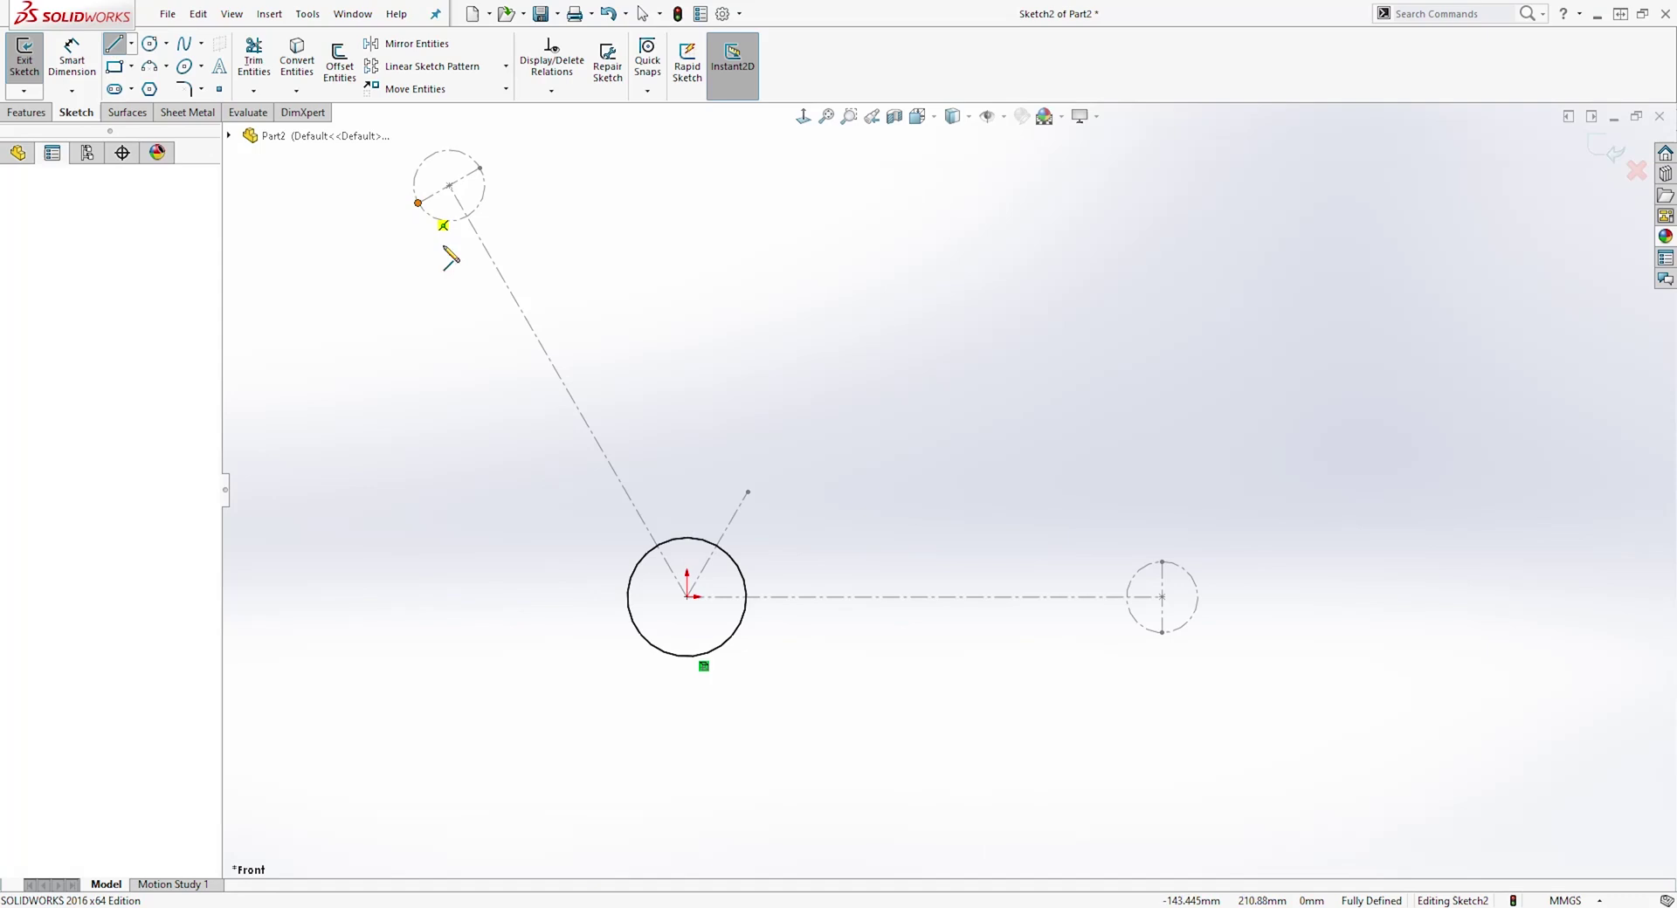
pyautogui.click(639, 637)
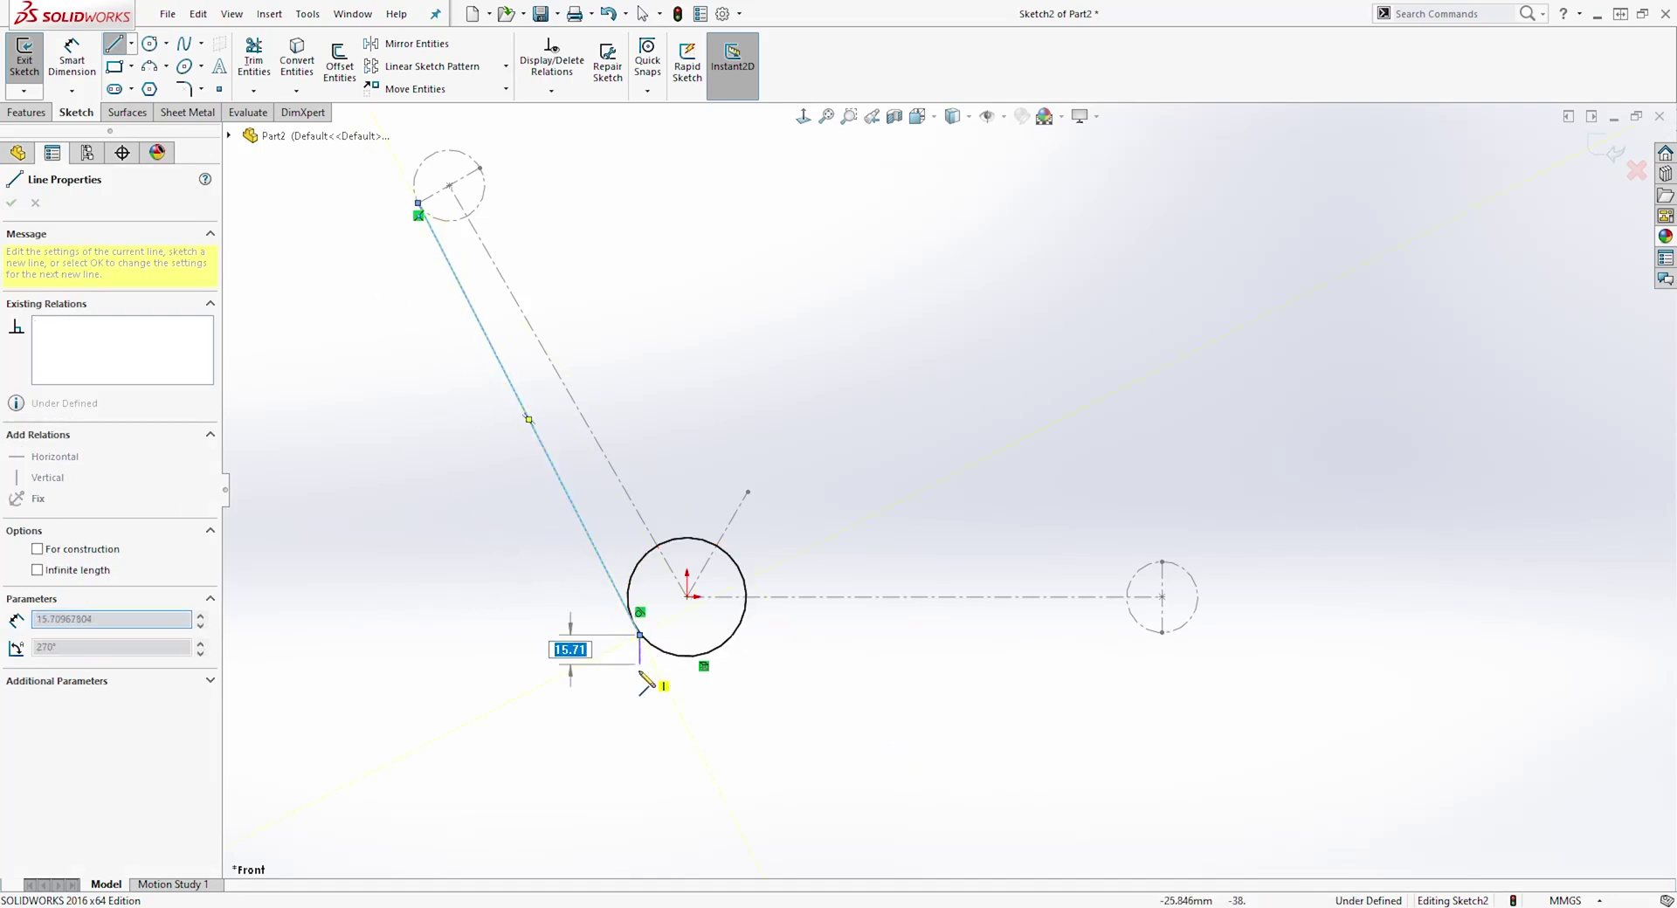
pyautogui.press('Escape')
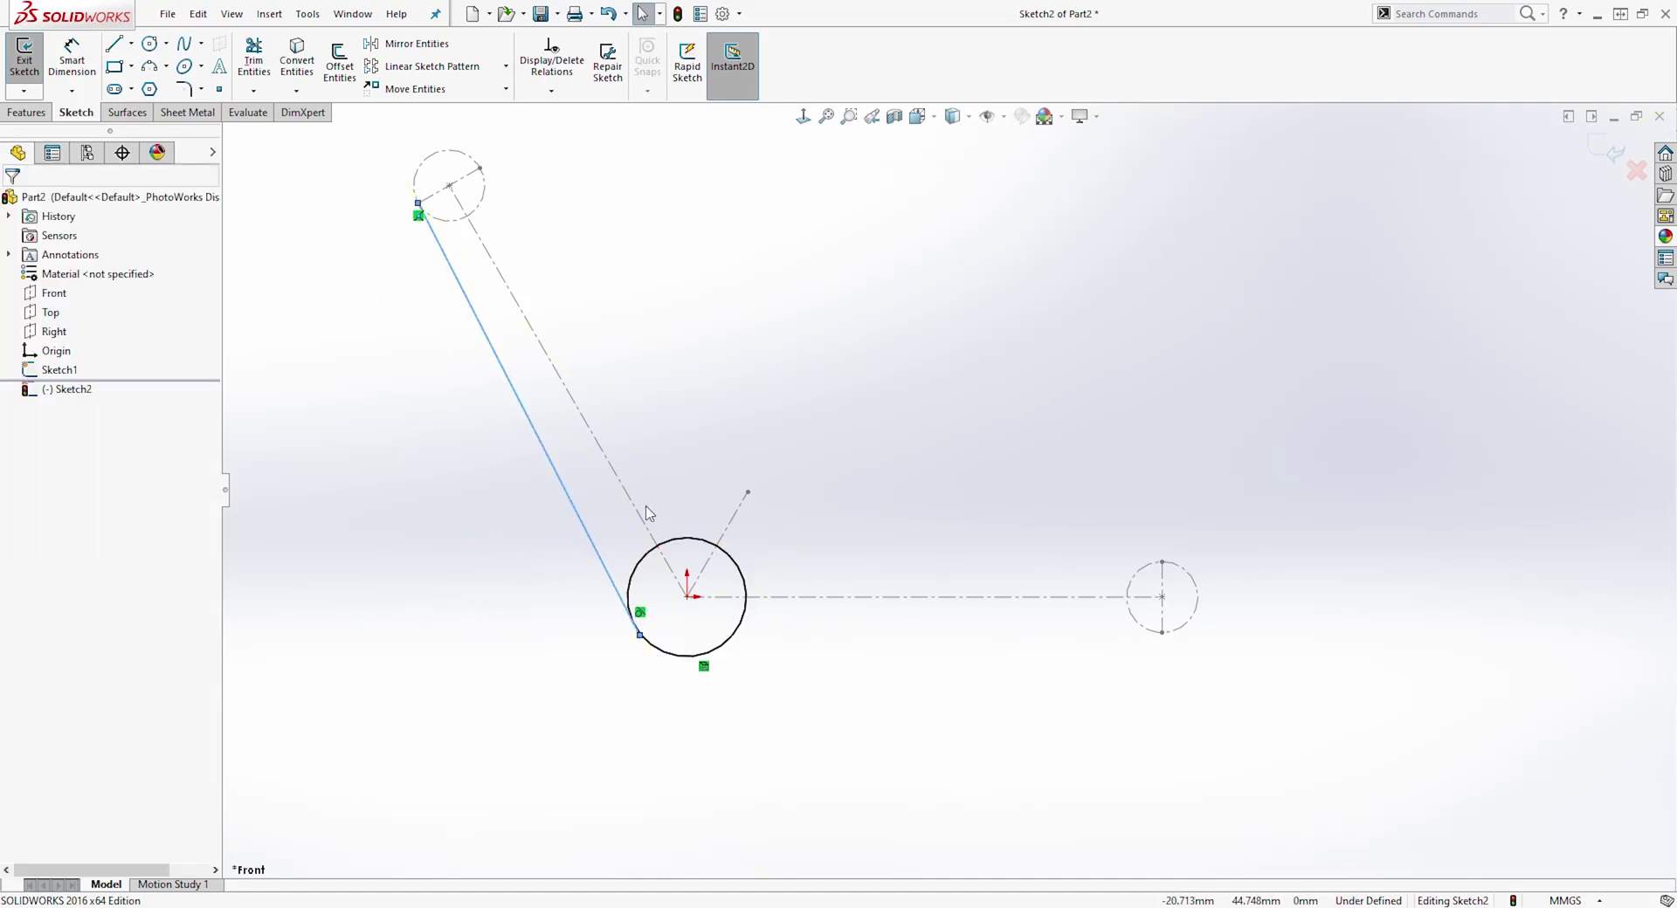
# - Draw a line about 261 mm long from the lower end of the vertical diameter line, tangent to the hub circle's underside
pyautogui.click(119, 50)
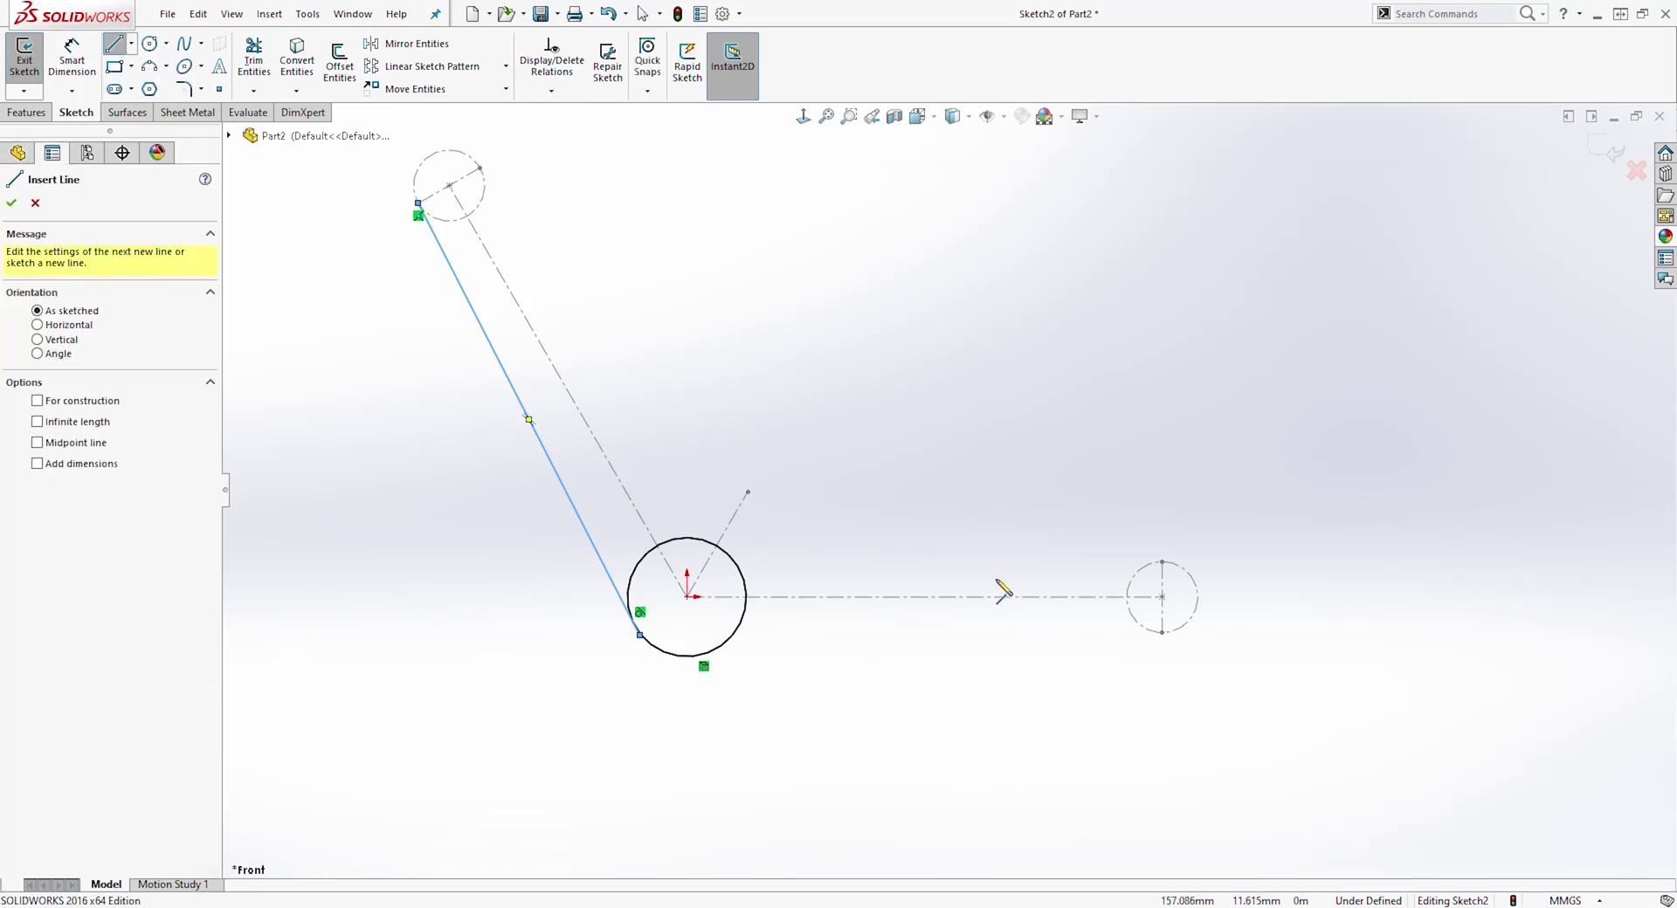
pyautogui.click(1163, 633)
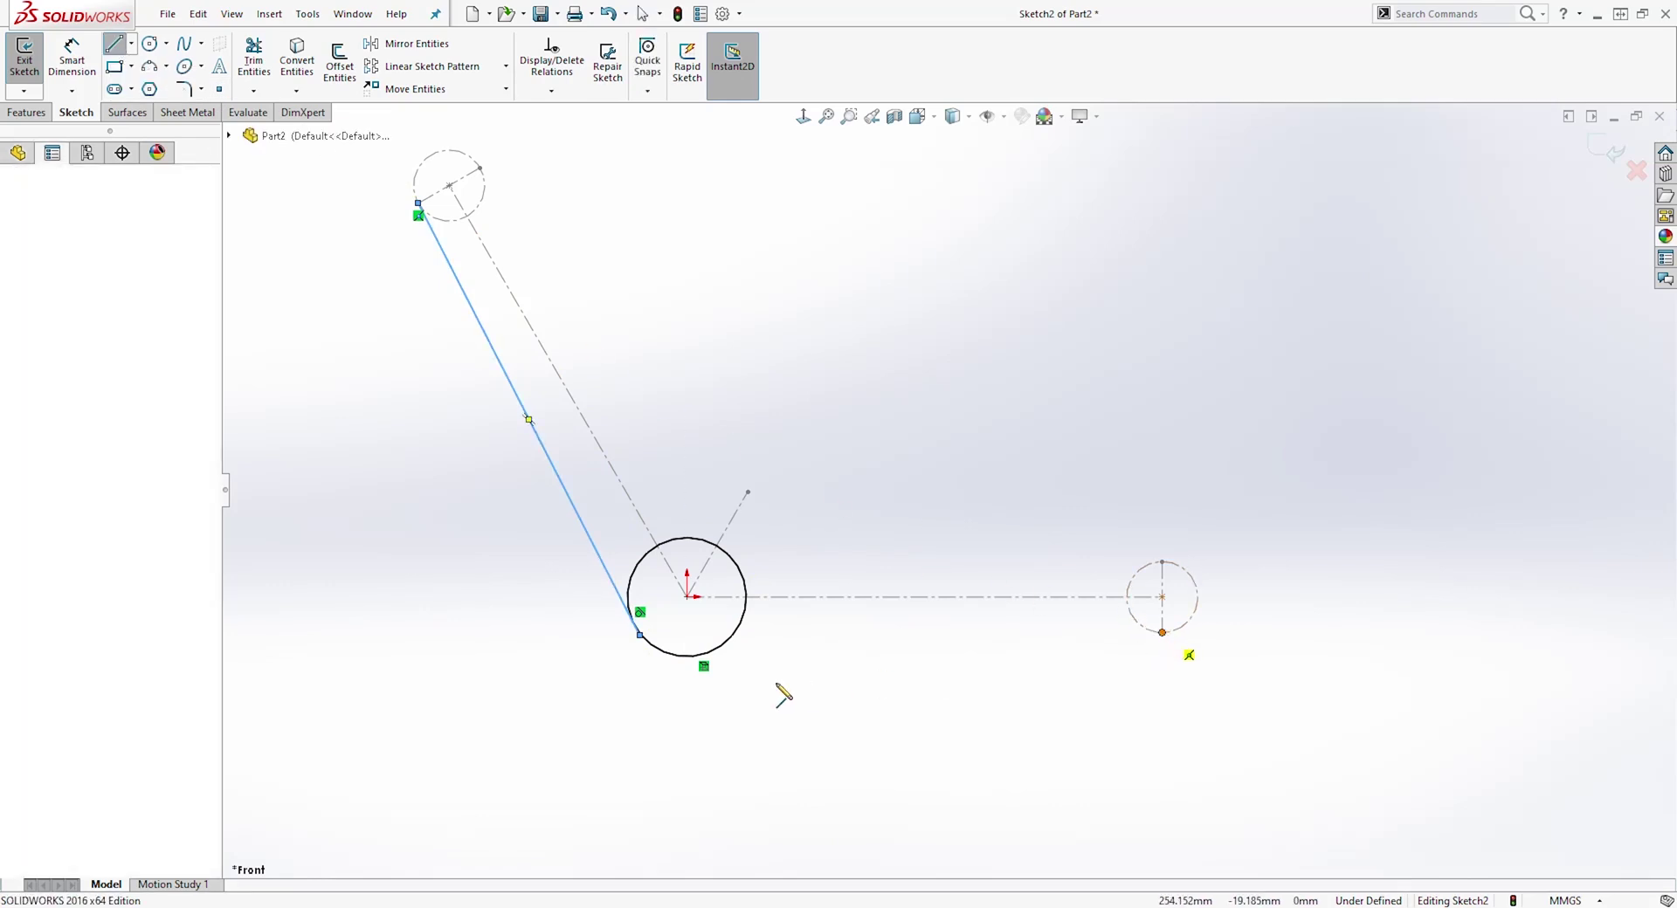
pyautogui.click(677, 668)
pyautogui.press('Escape')
# - Apply a tangent relation between the hub circle and the lower line, and check the angled line's relation to the circle
pyautogui.scroll(-5, 699, 648)
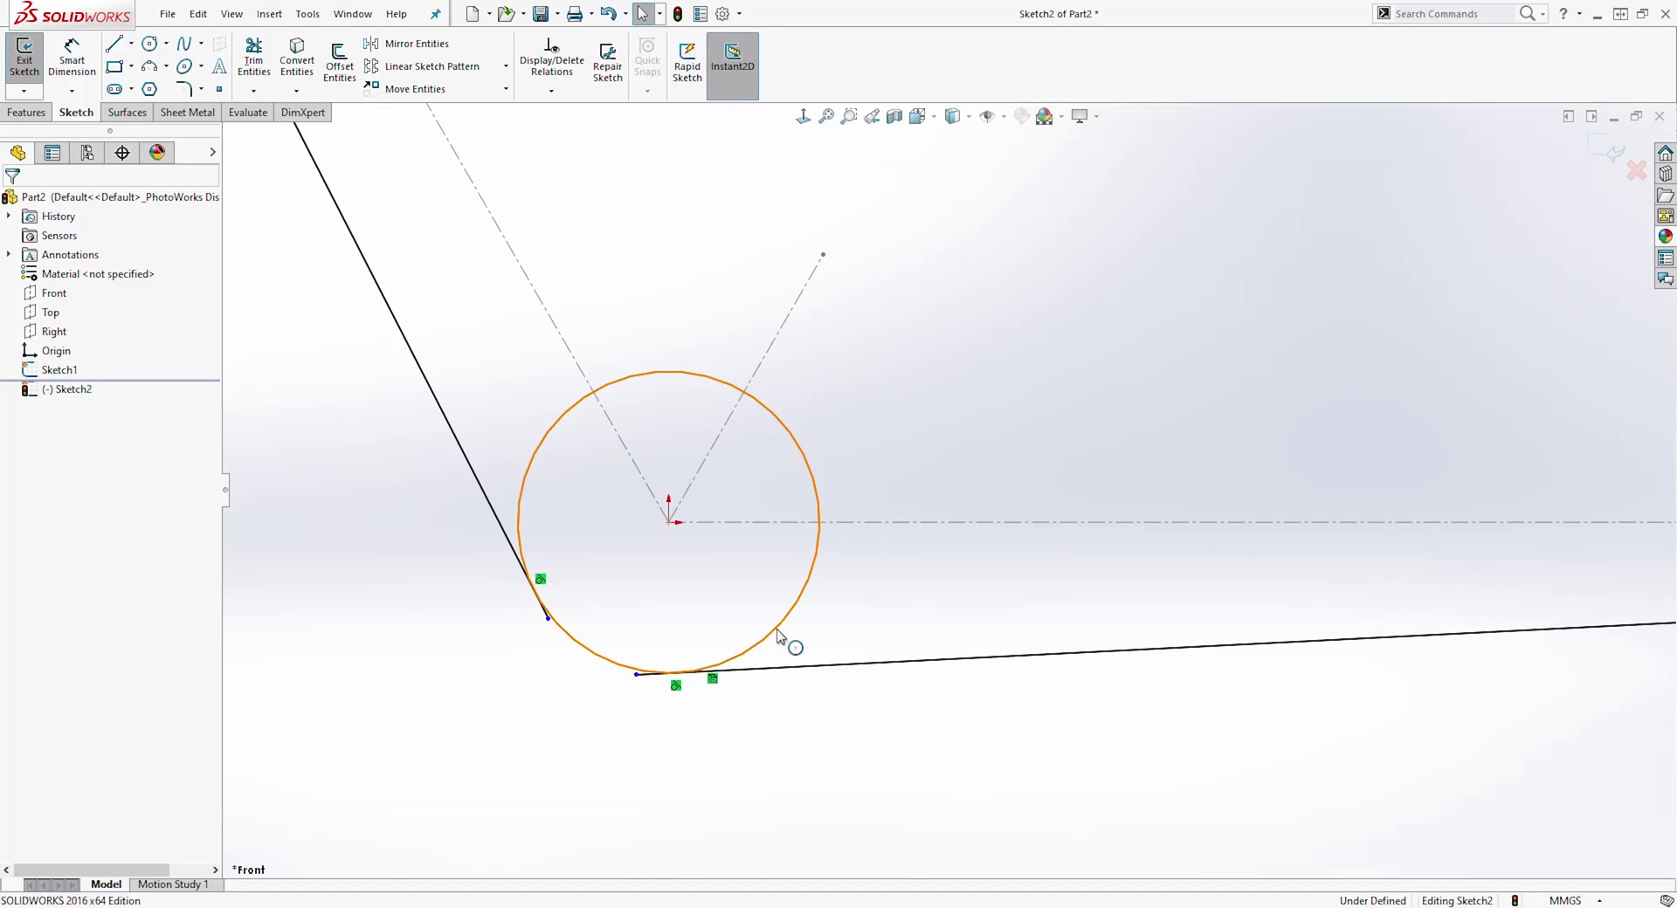
pyautogui.click(786, 648)
pyautogui.keyDown('ctrl'); pyautogui.click(632, 670); pyautogui.keyUp('ctrl')
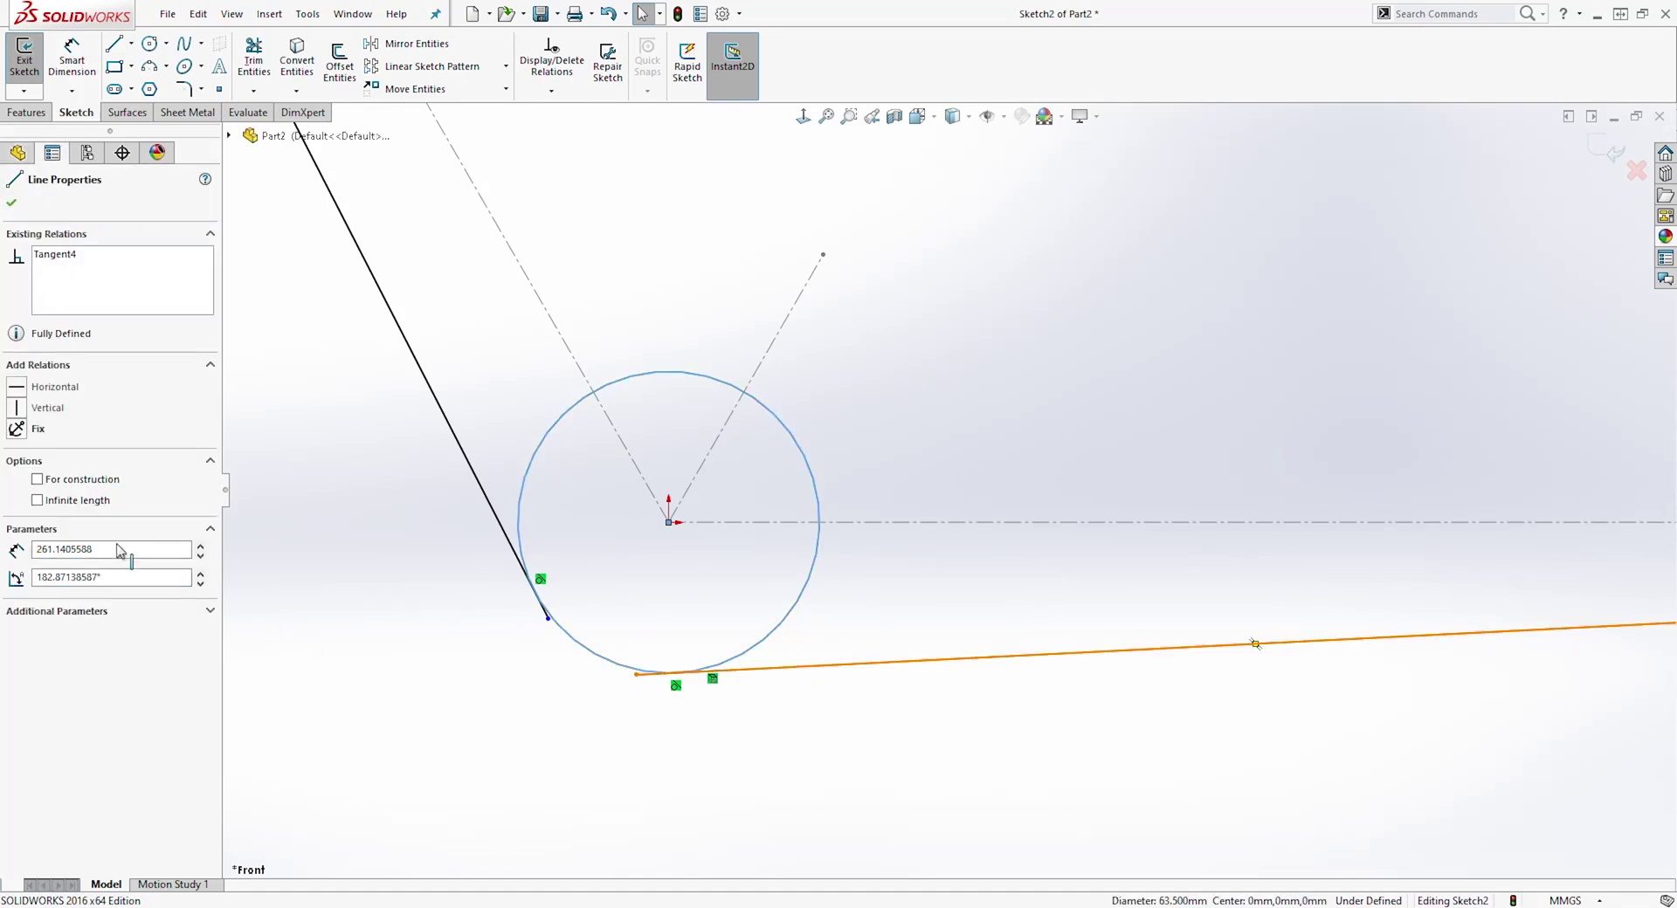
pyautogui.click(16, 484)
pyautogui.press('Escape')
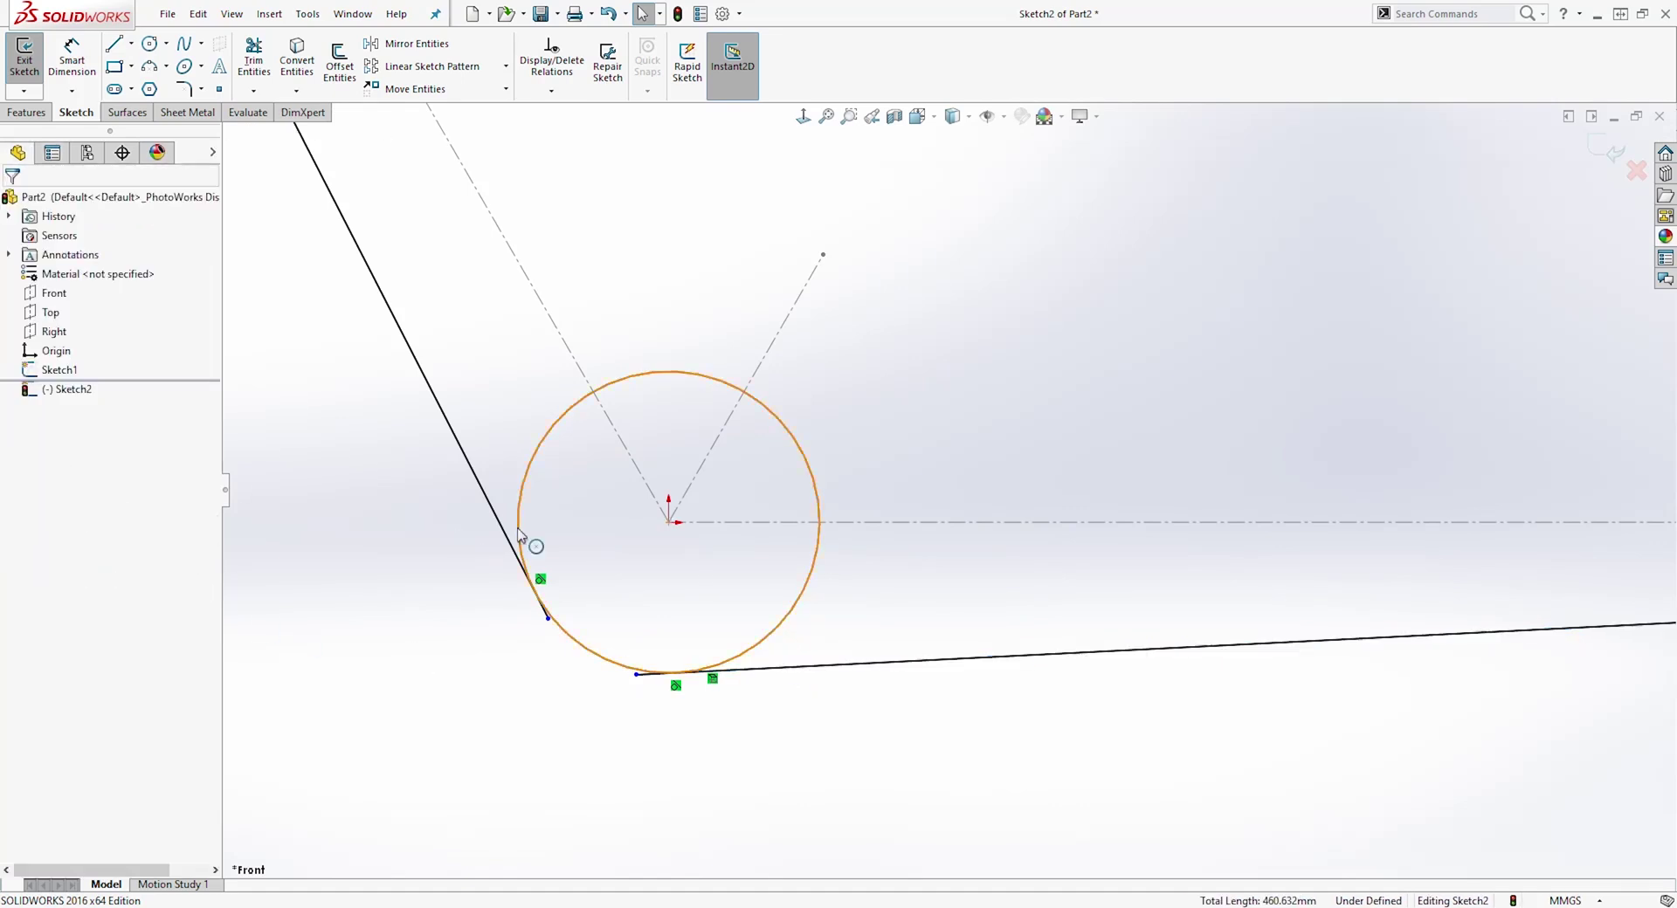
pyautogui.click(522, 494)
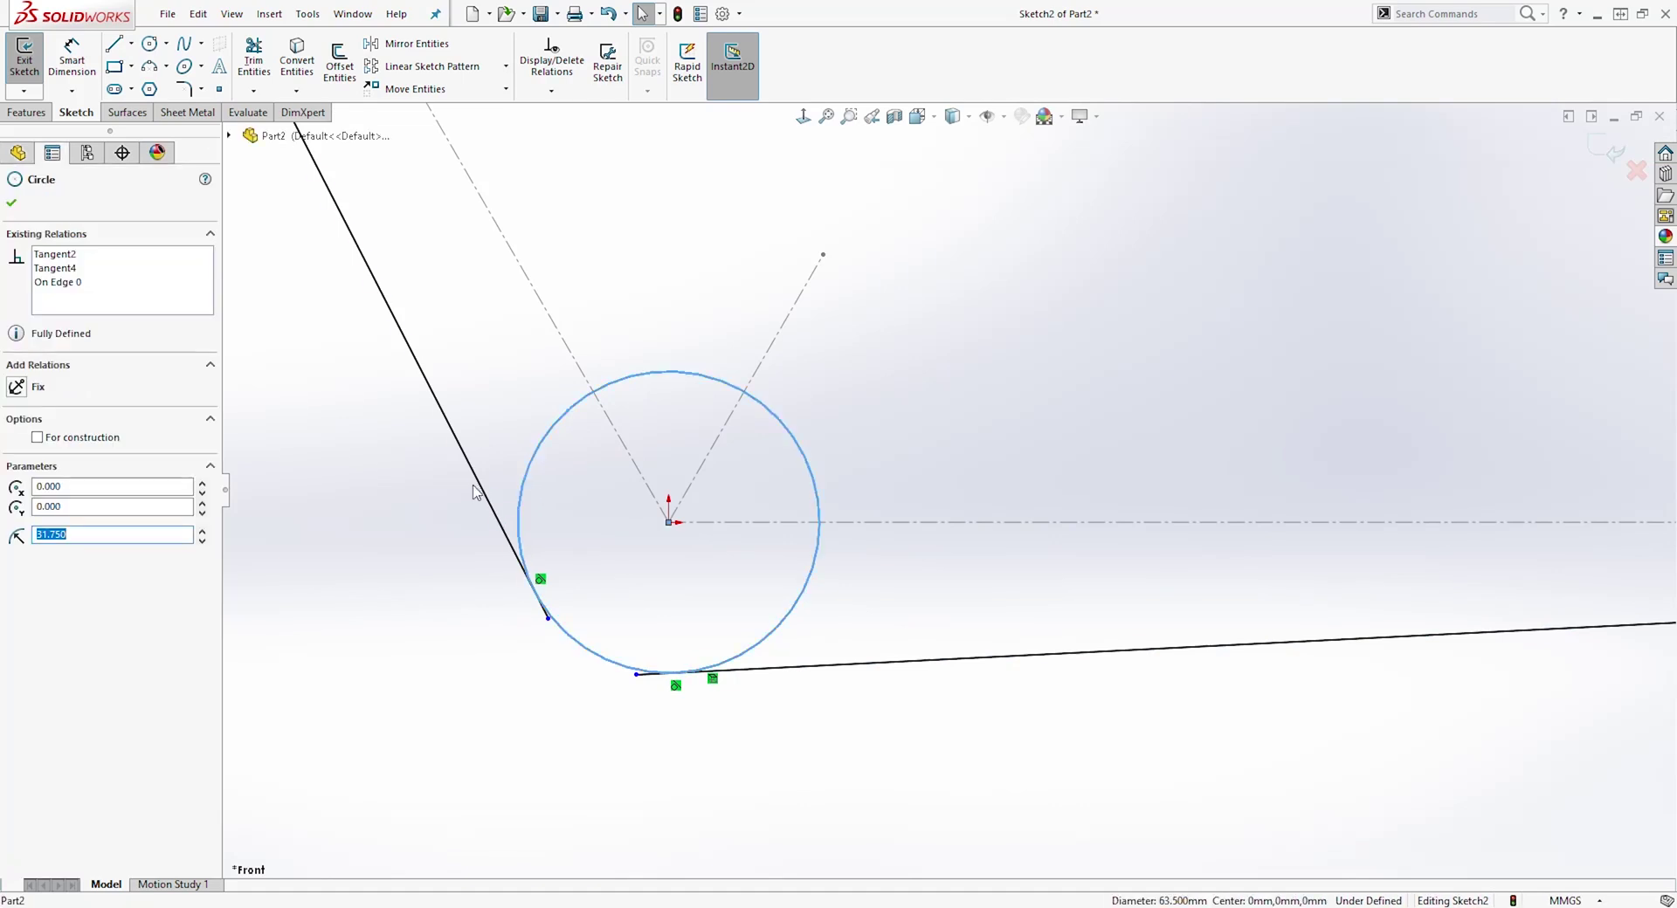
pyautogui.keyDown('ctrl'); pyautogui.click(478, 485); pyautogui.keyUp('ctrl')
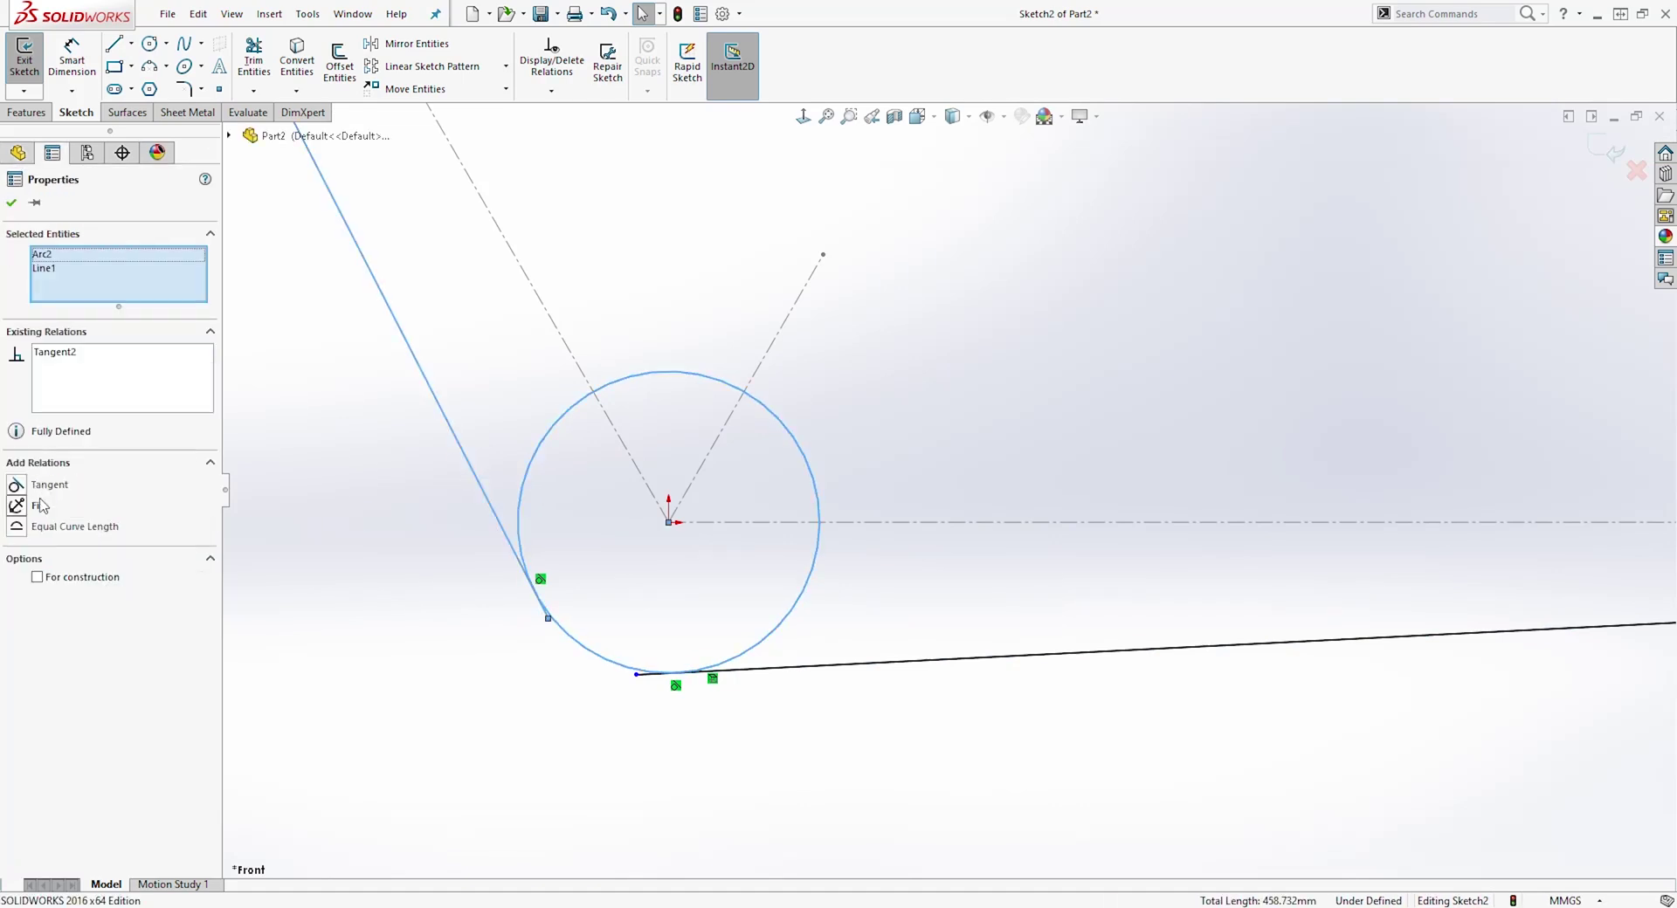
pyautogui.press('Escape')
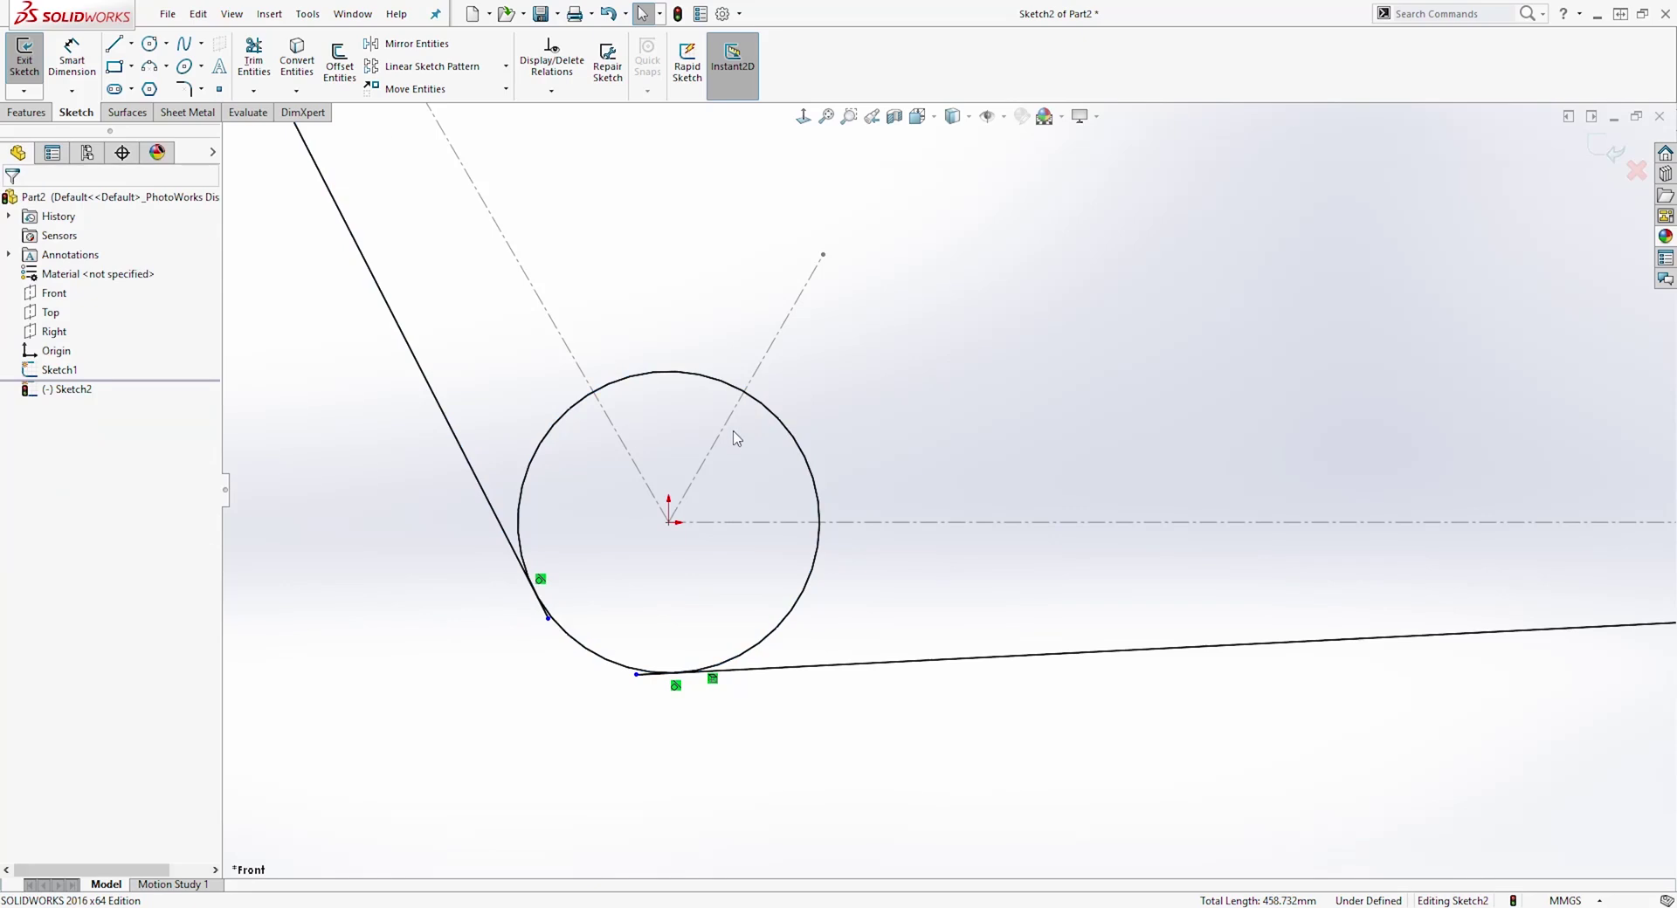
# - Trim both line overhangs and the hub circle's upper portion, keeping only the lower arc between the tangent lines
pyautogui.click(253, 59)
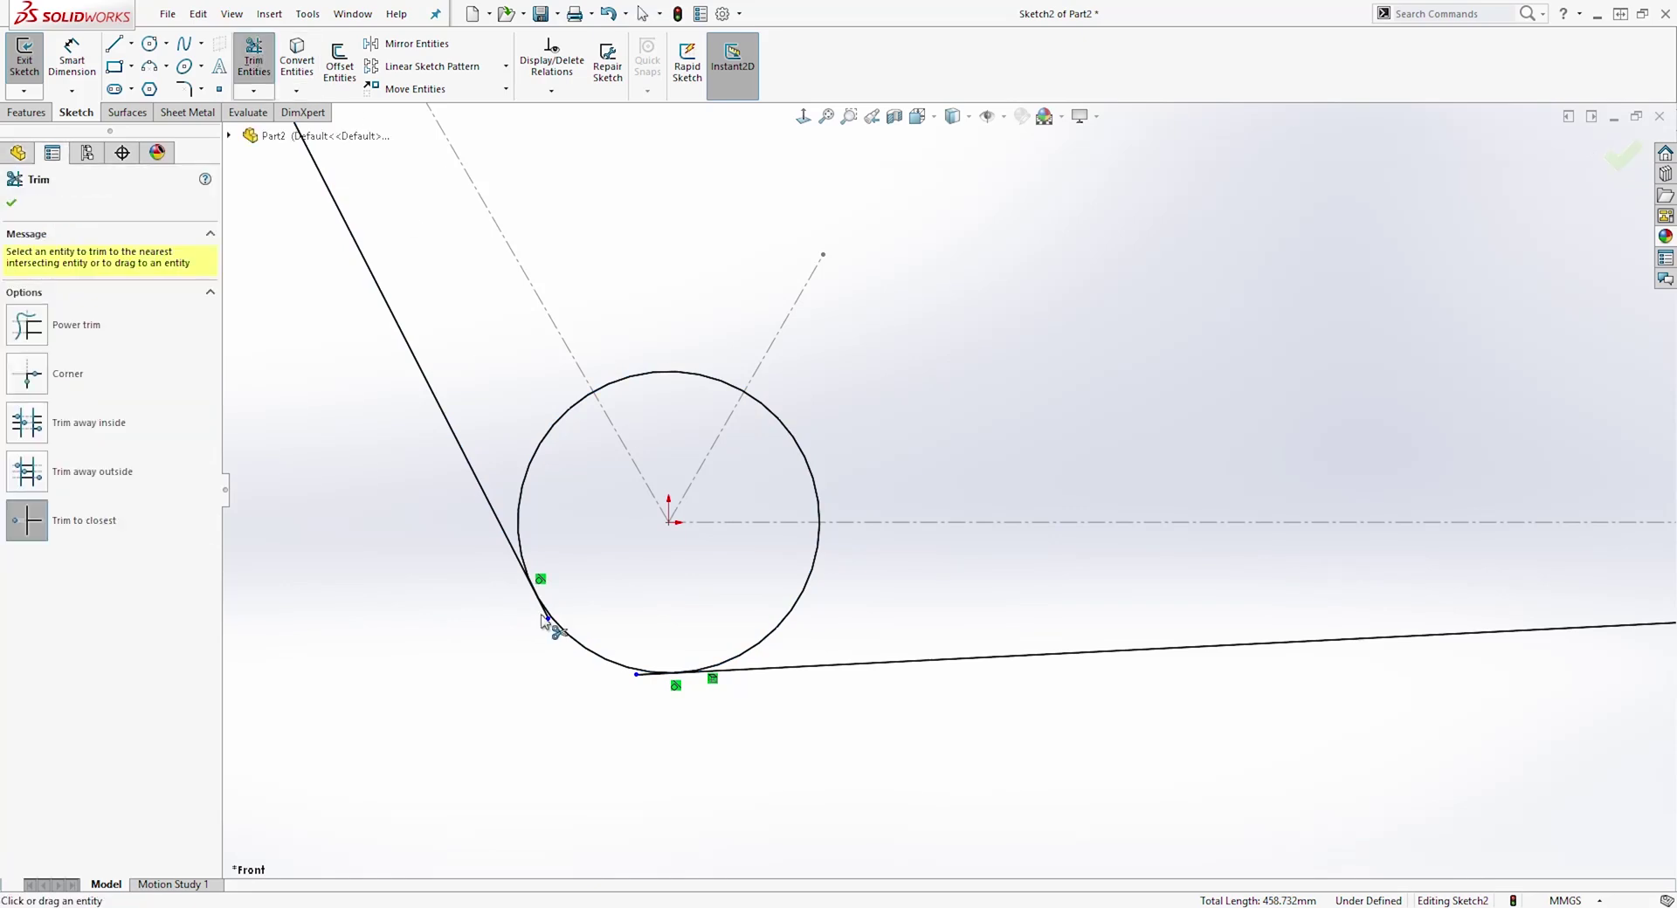
pyautogui.click(543, 613)
pyautogui.click(646, 675)
pyautogui.click(700, 377)
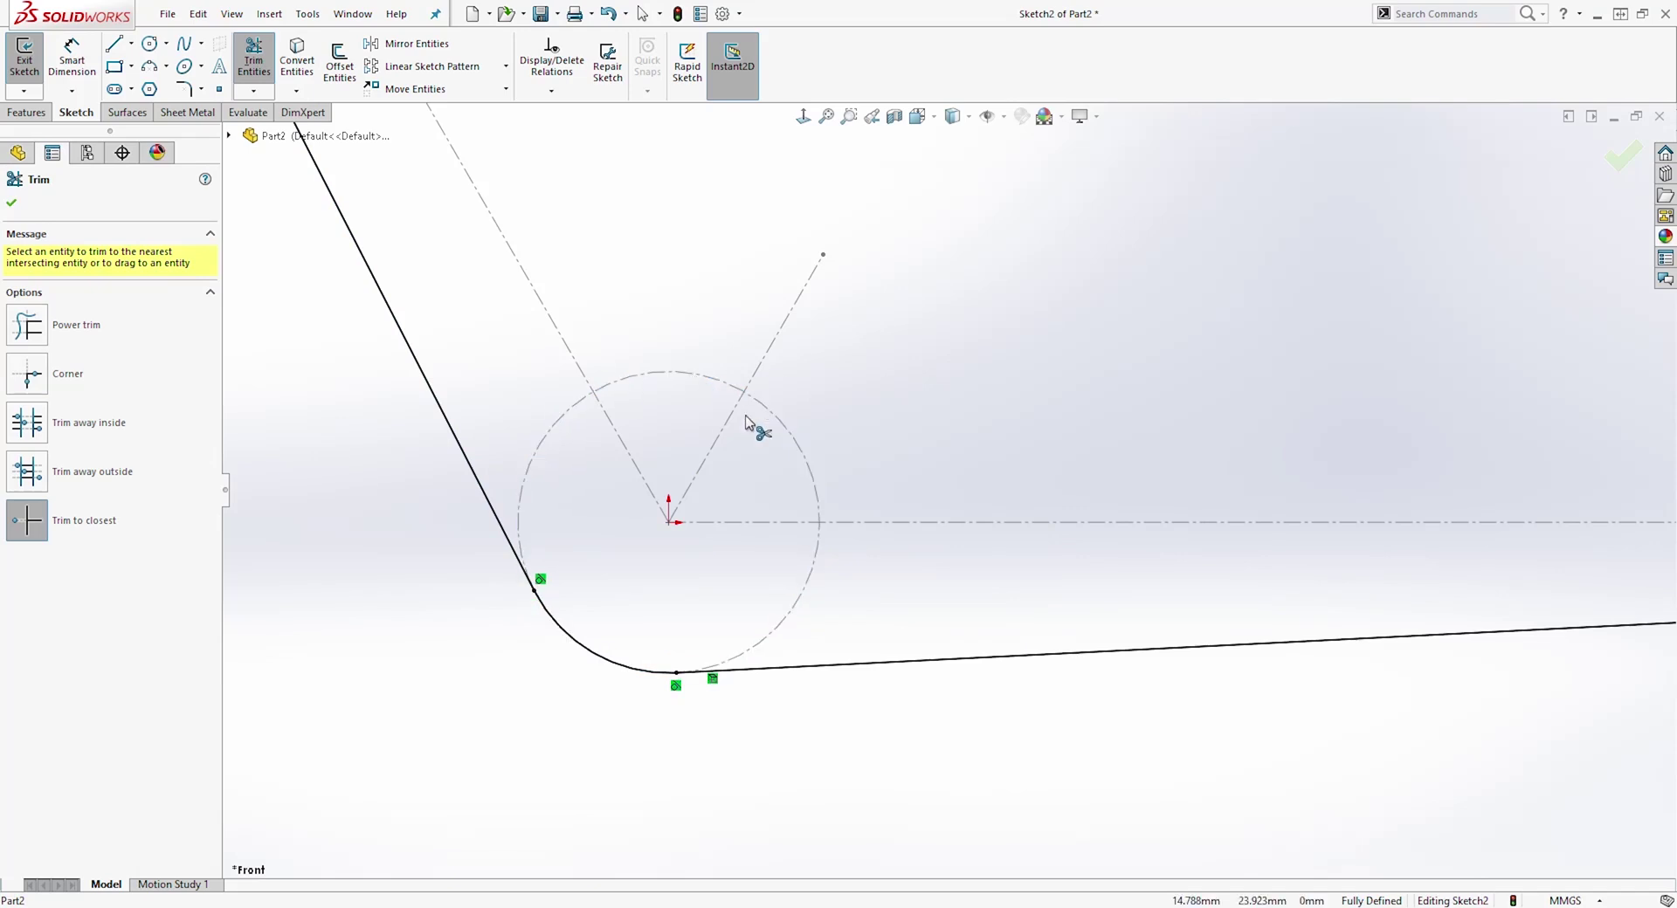
pyautogui.press('f')
pyautogui.press('Escape')
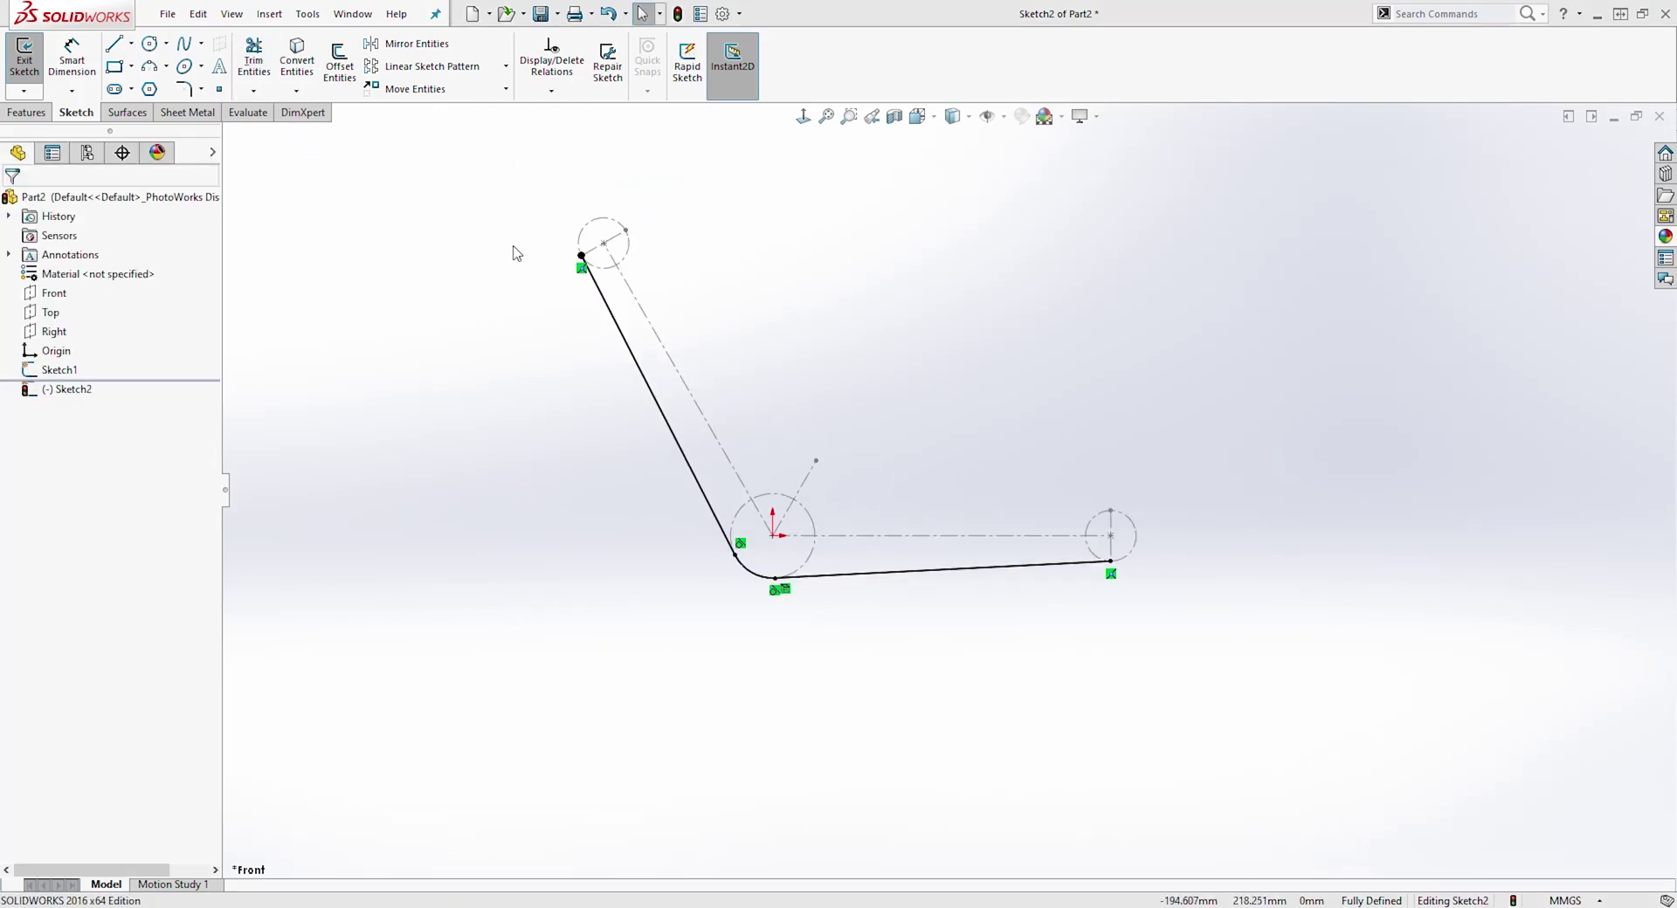
# - Draw a three-point spline from the upper circle's inner diameter endpoint through the short angled line's outer end to the end circle's upper diameter endpoint
pyautogui.click(202, 43)
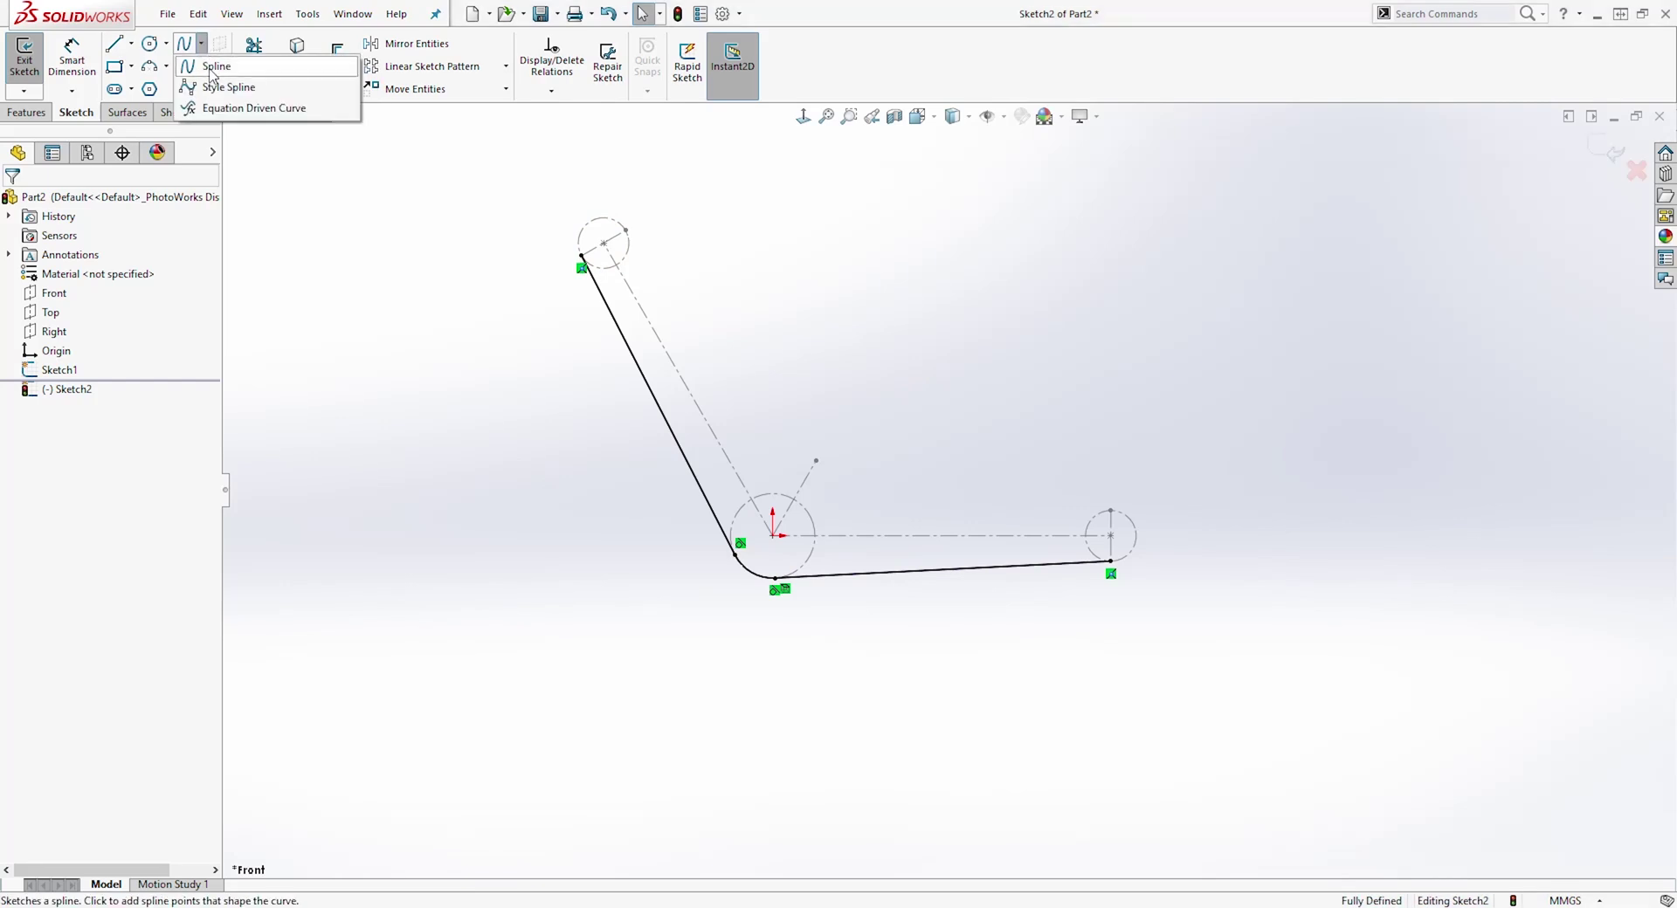
pyautogui.click(212, 69)
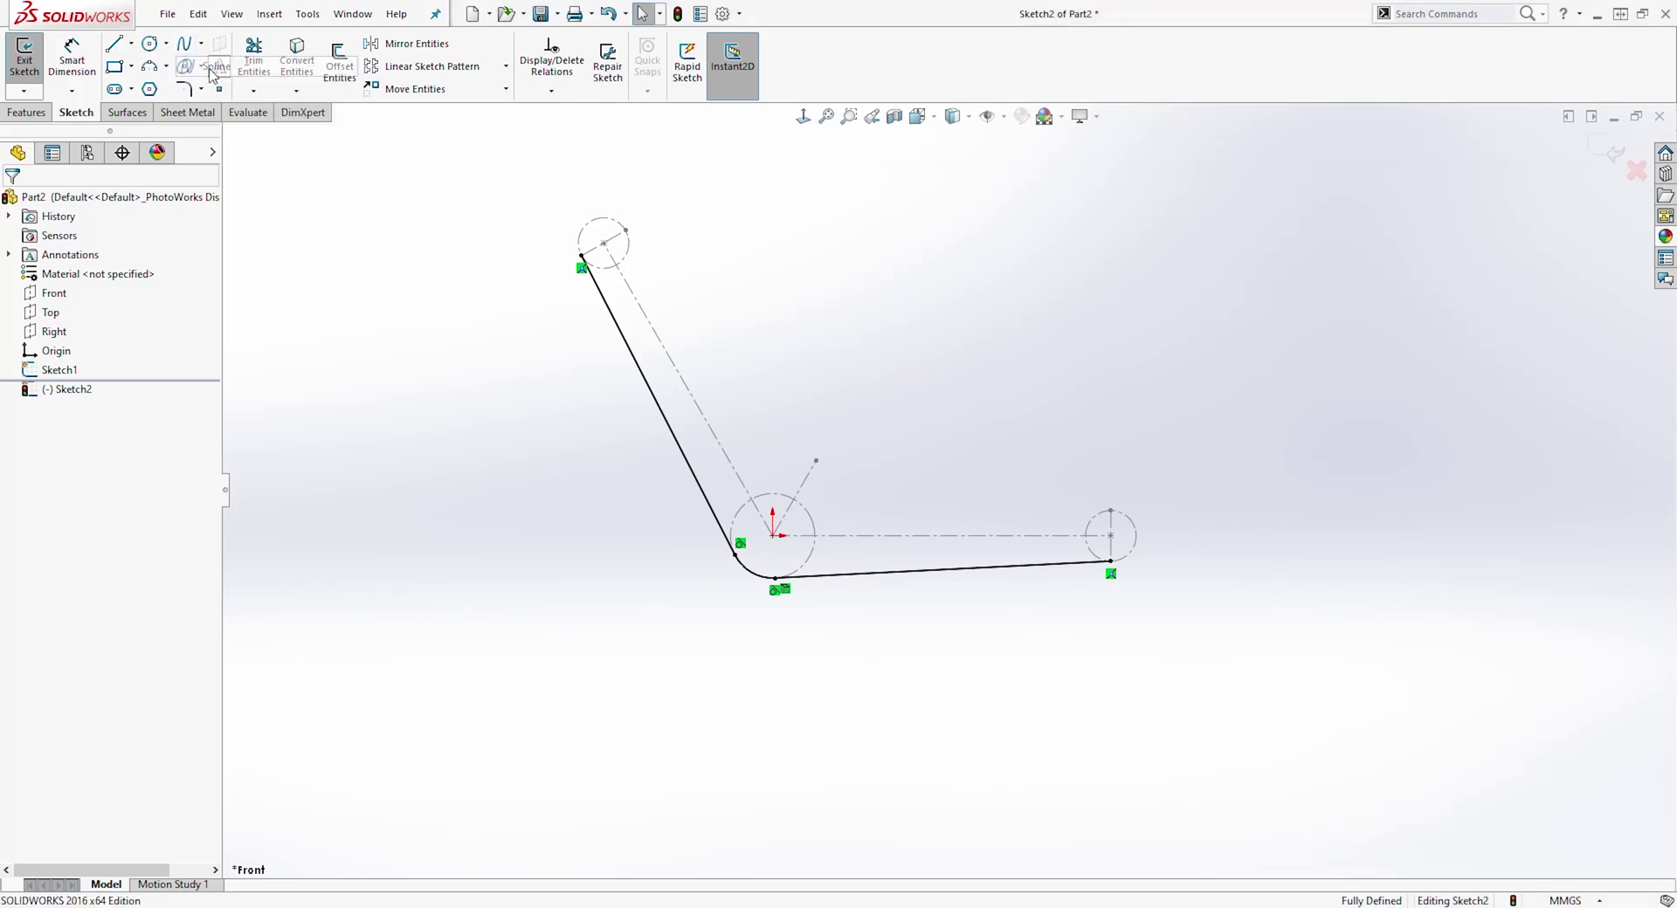
pyautogui.click(625, 230)
pyautogui.scroll(2, 653, 264)
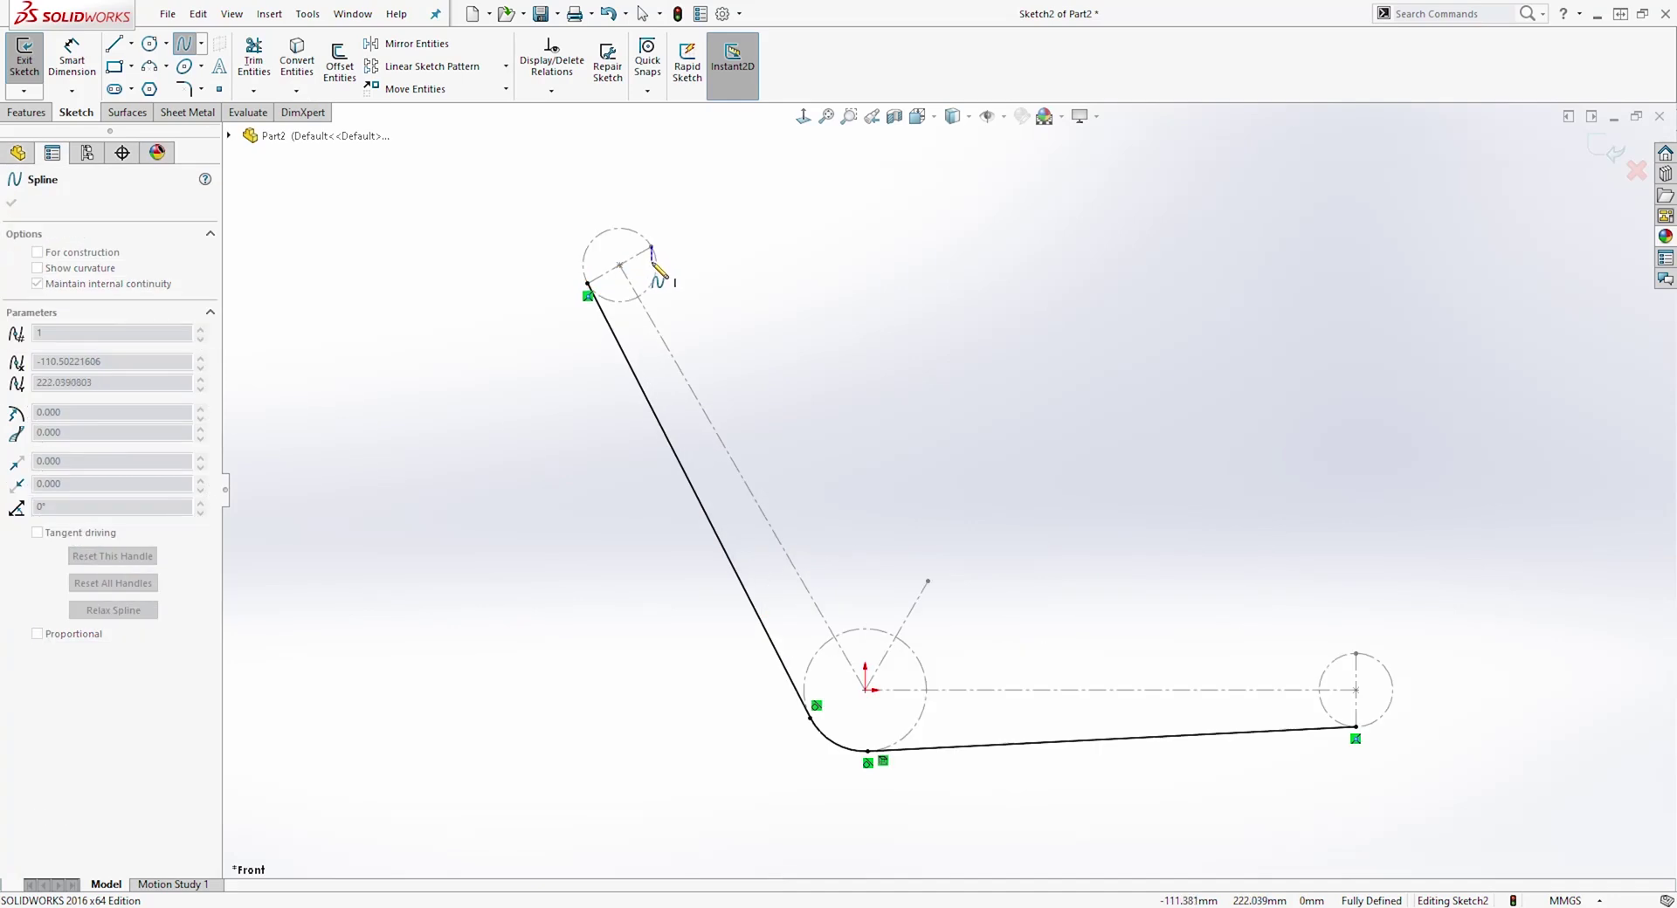
pyautogui.click(928, 581)
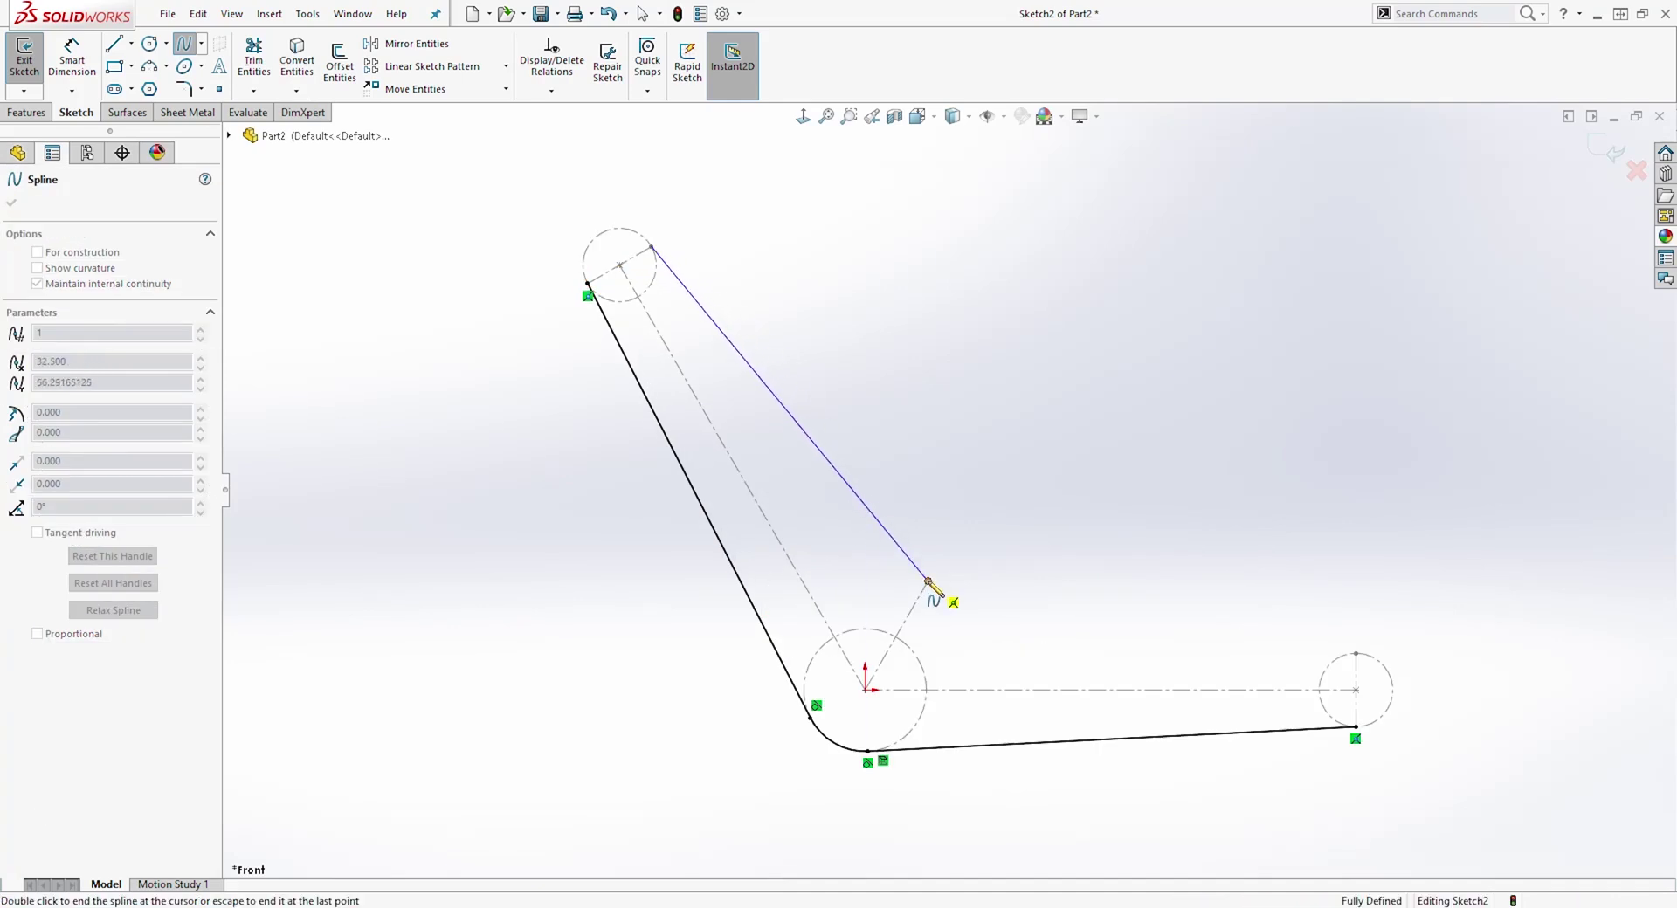
pyautogui.click(1355, 653)
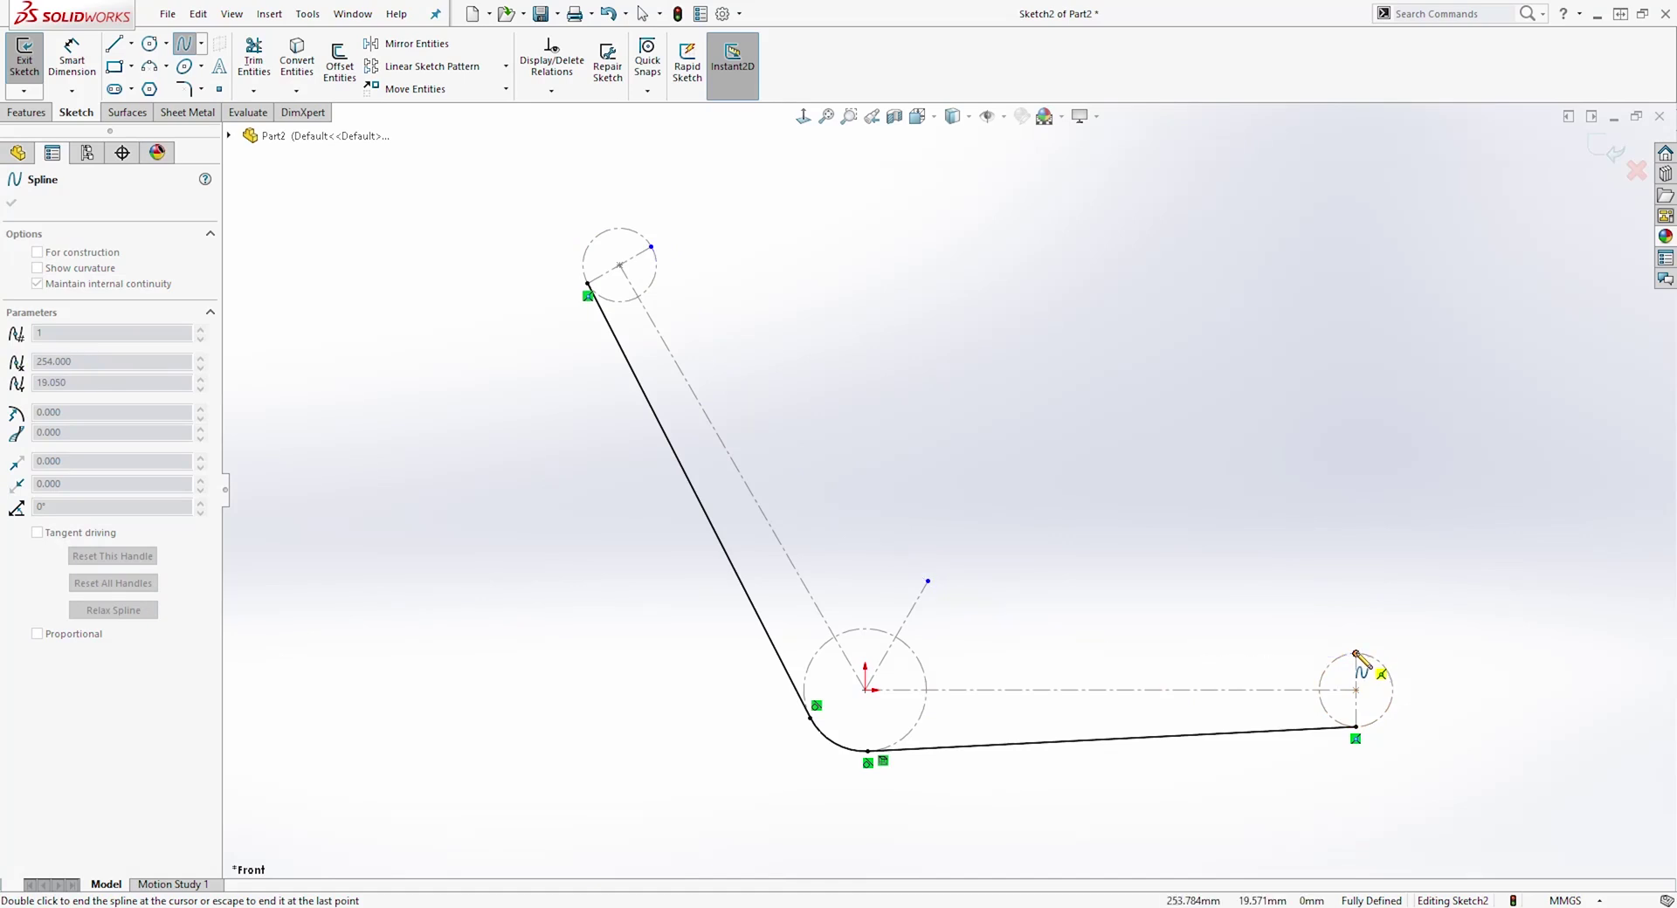
pyautogui.rightClick(1397, 645)
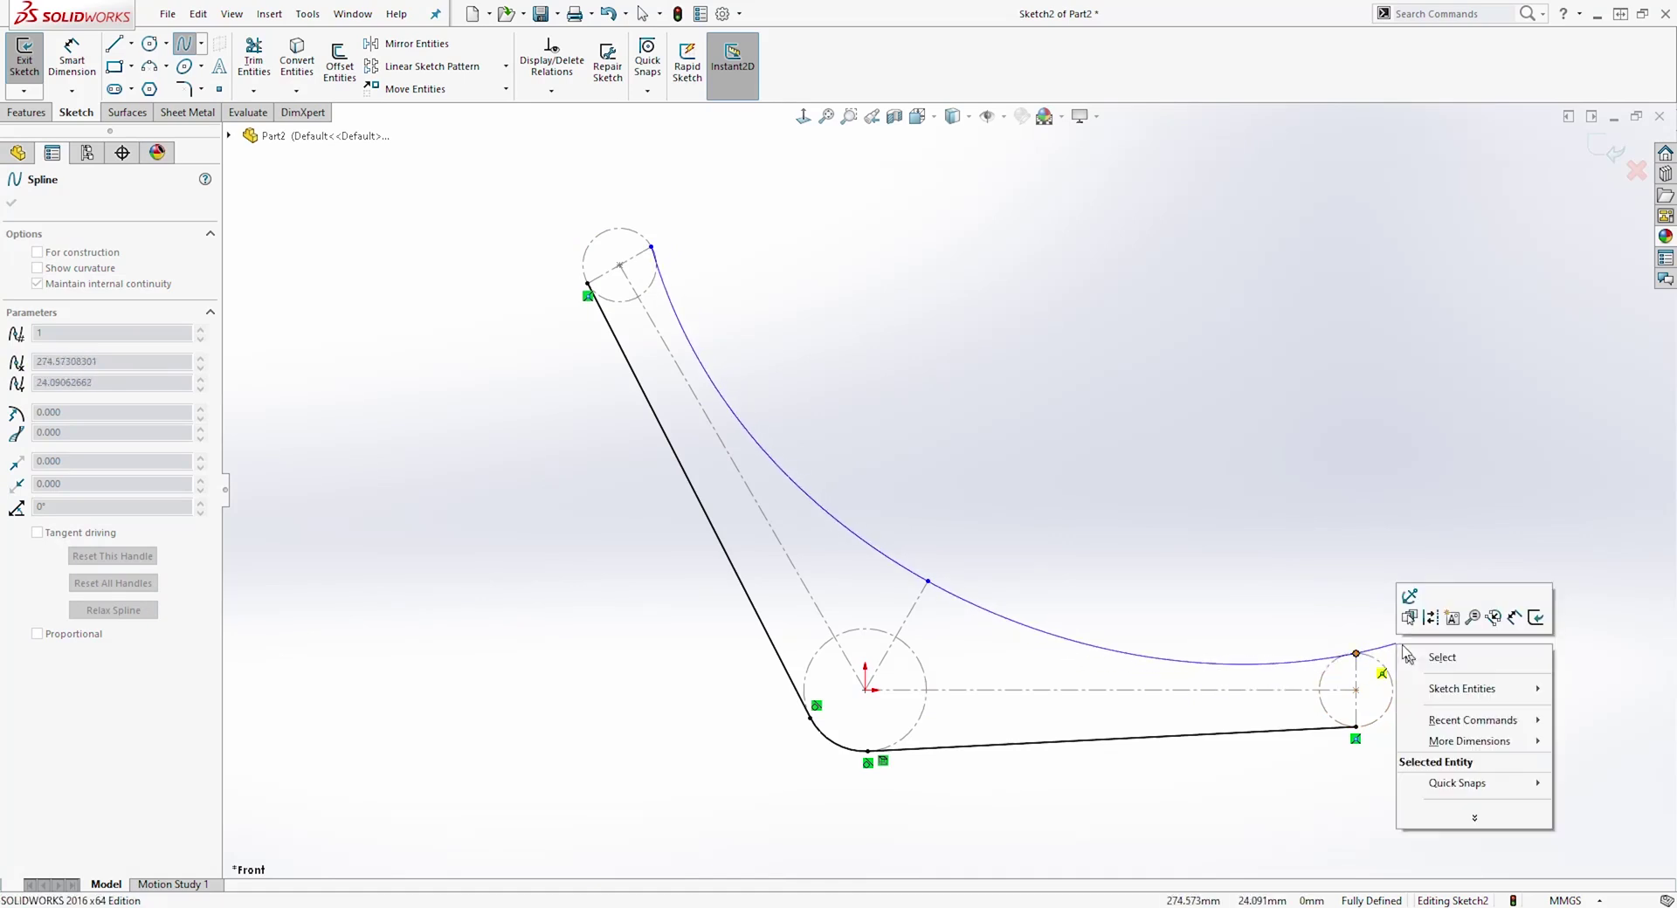
pyautogui.click(1442, 661)
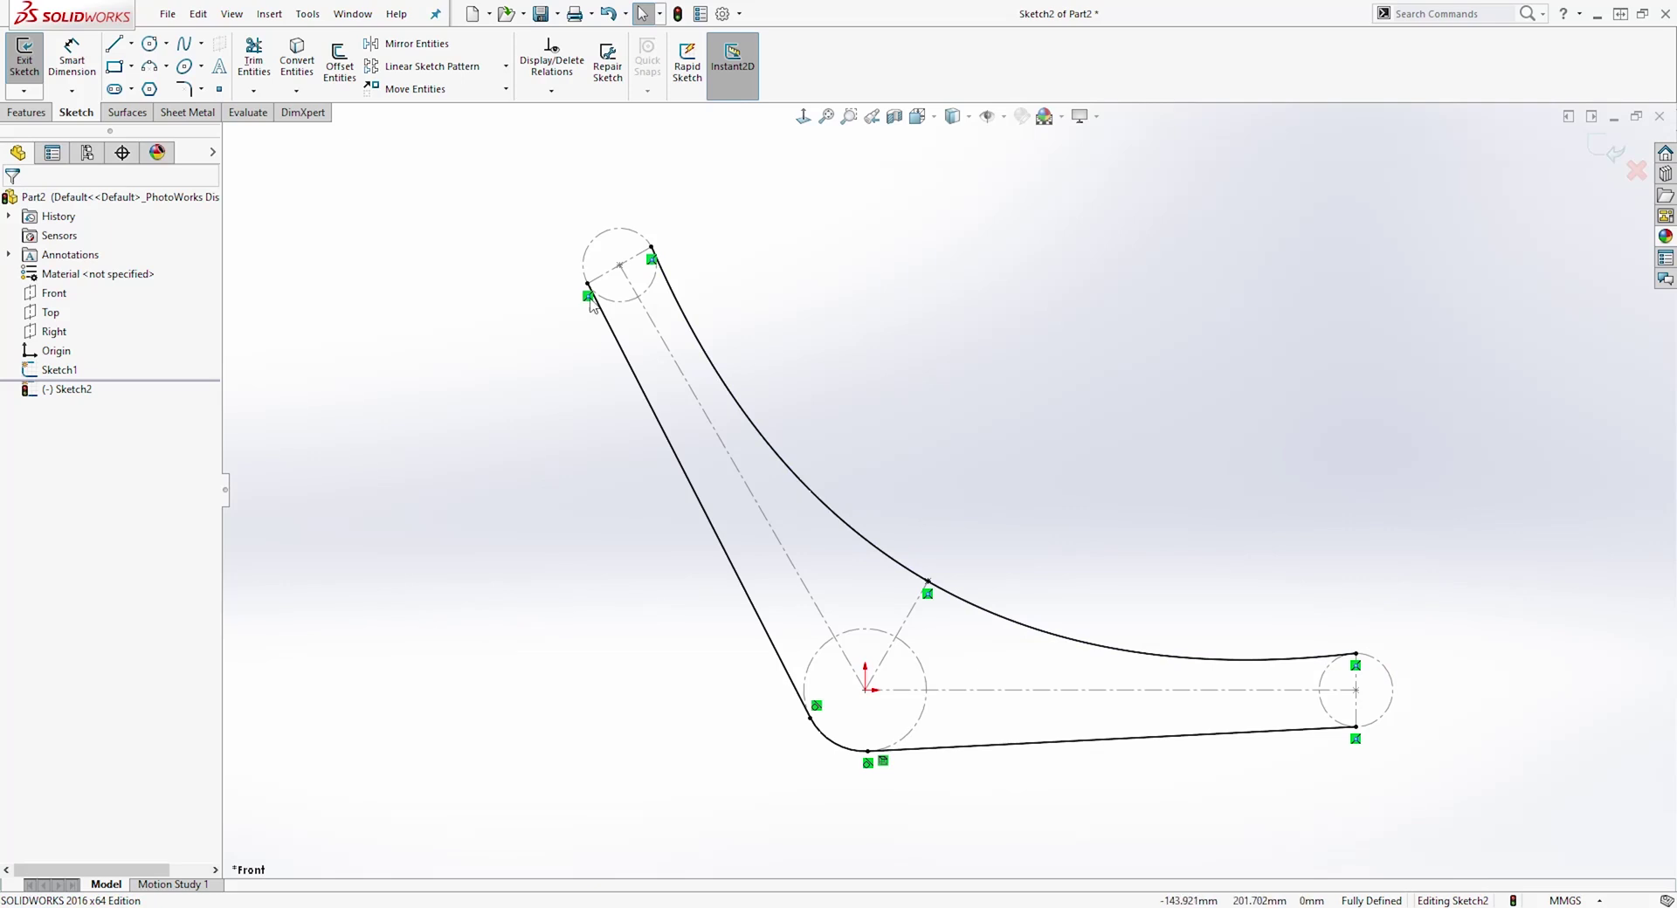
# - Make the spline perpendicular to the upper circle's diameter line
pyautogui.click(667, 288)
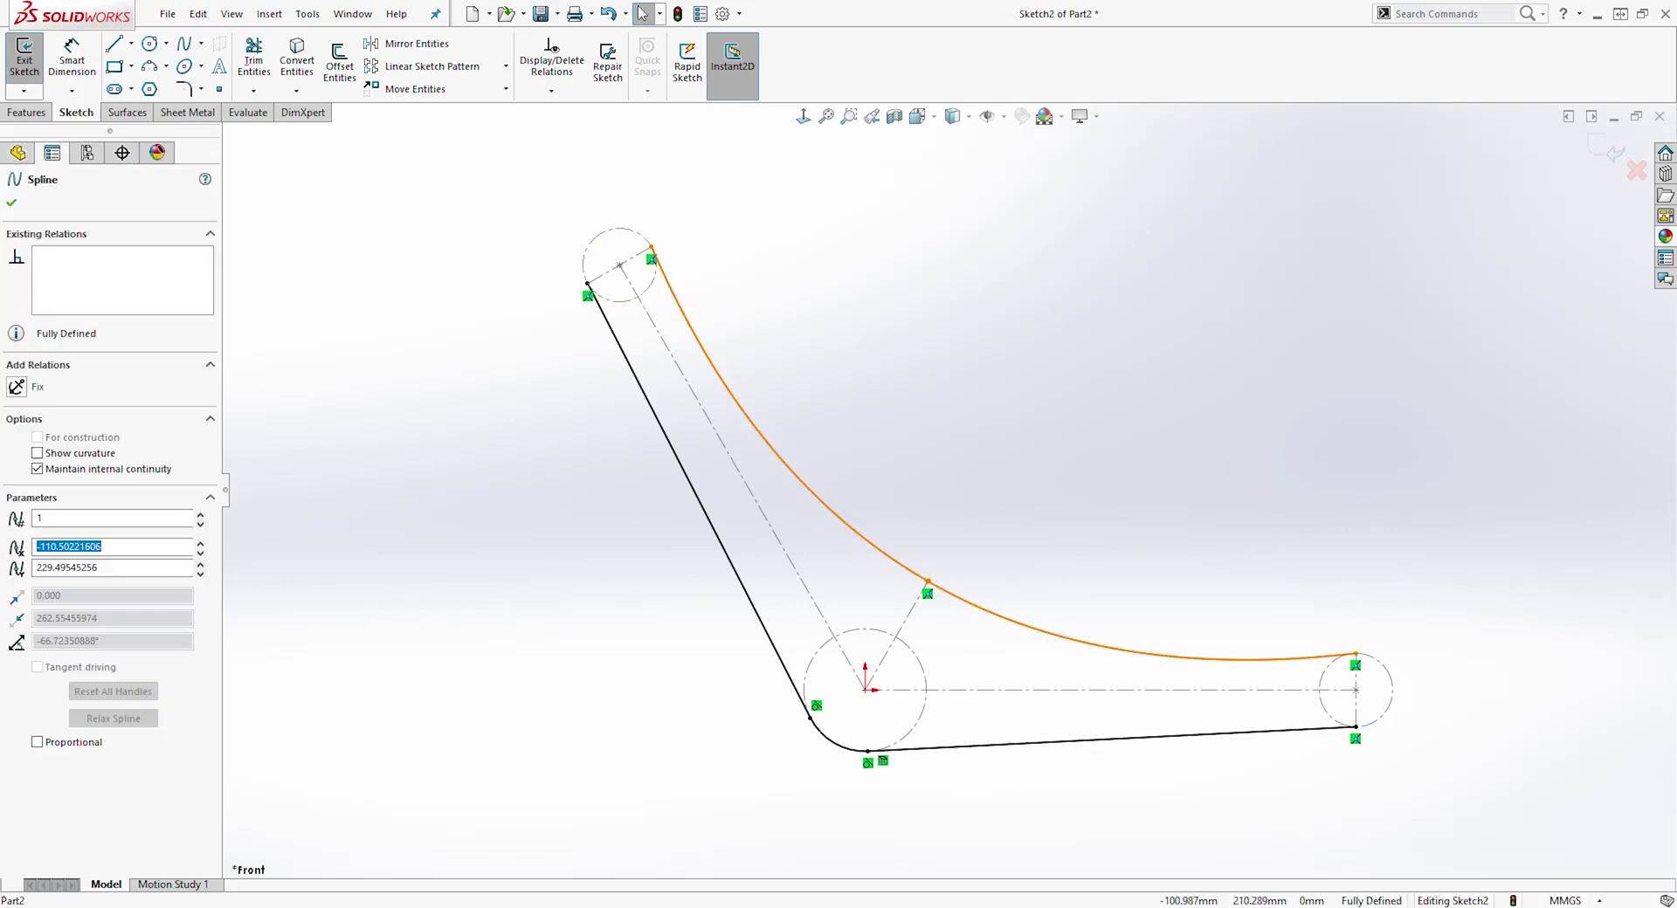
pyautogui.keyDown('ctrl'); pyautogui.click(637, 258); pyautogui.keyUp('ctrl')
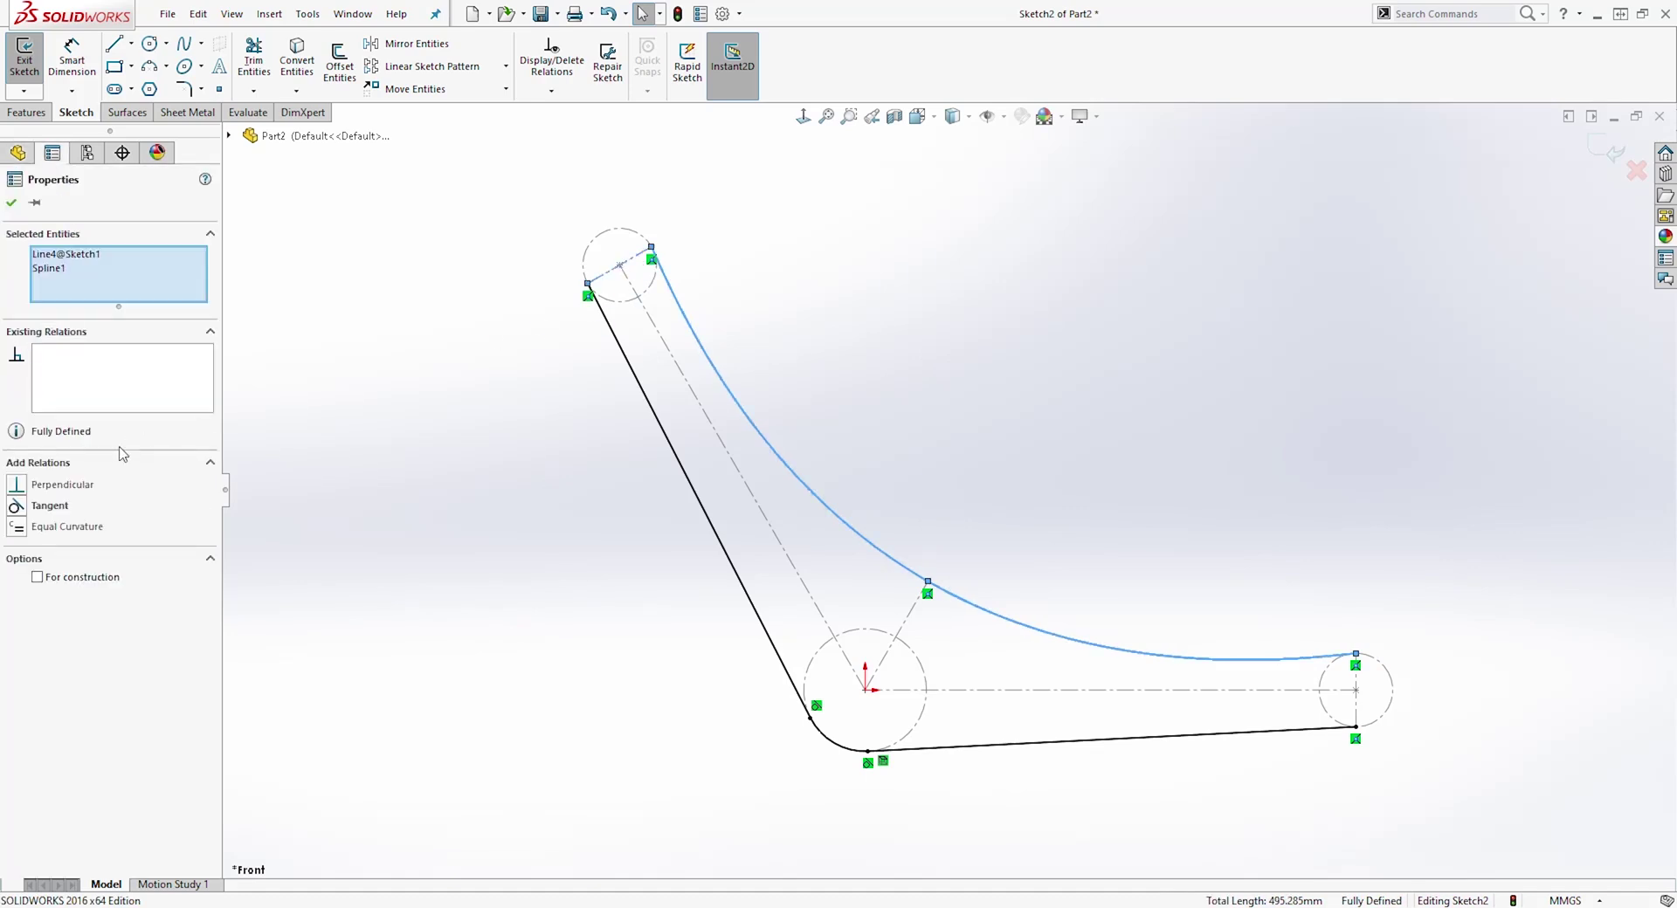
pyautogui.click(17, 485)
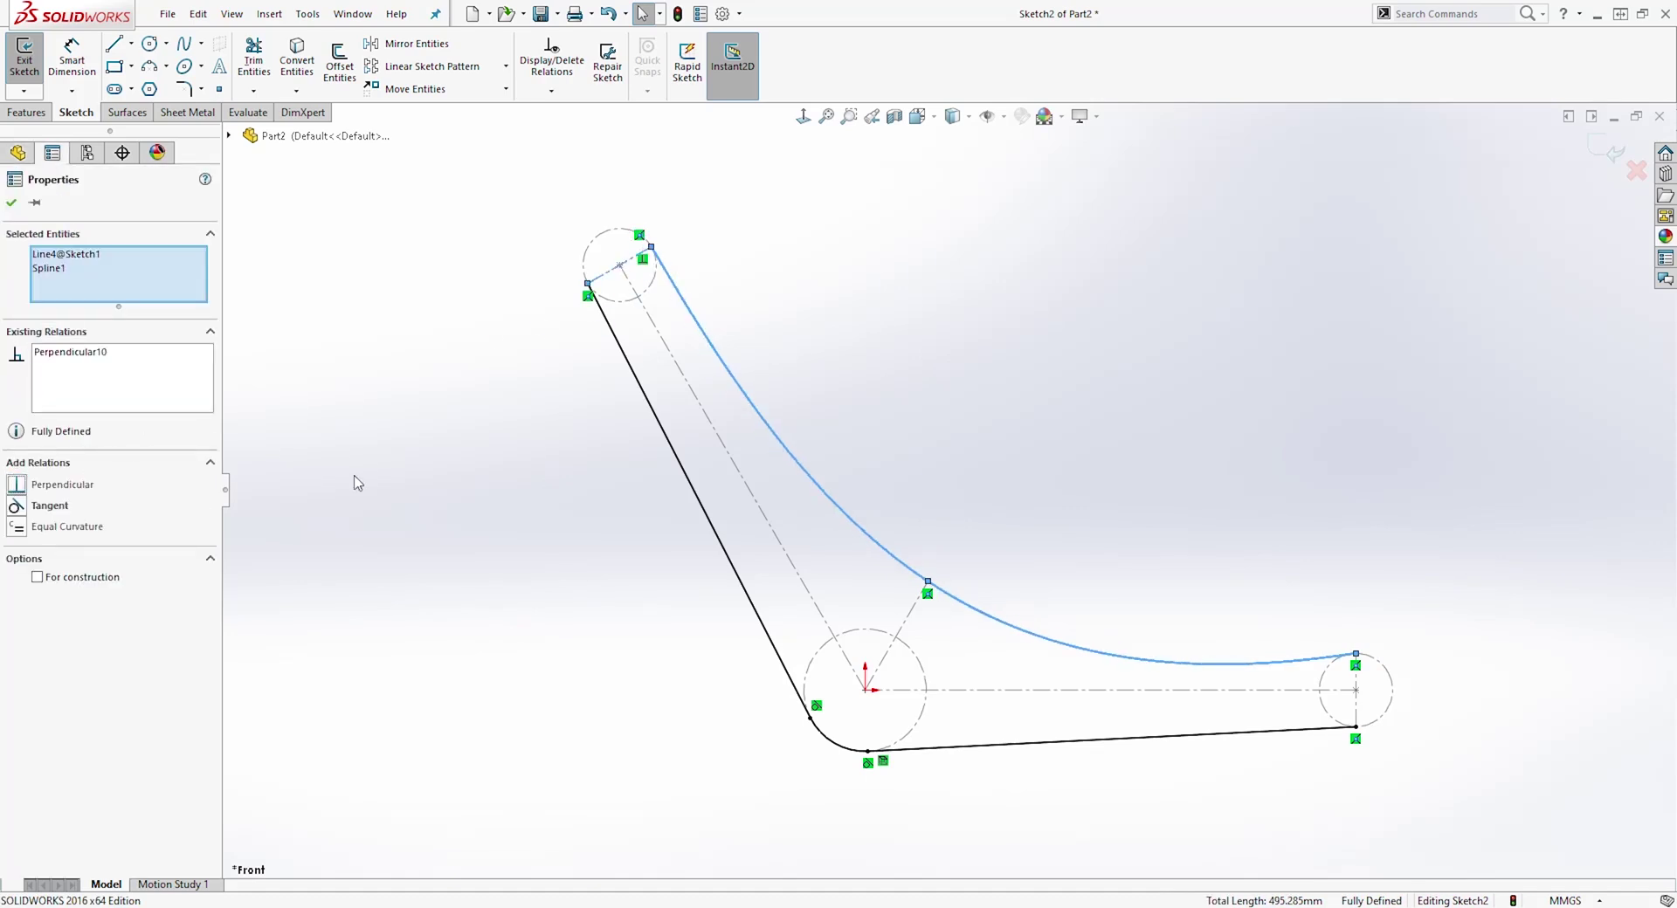
pyautogui.click(1318, 661)
pyautogui.press('Escape')
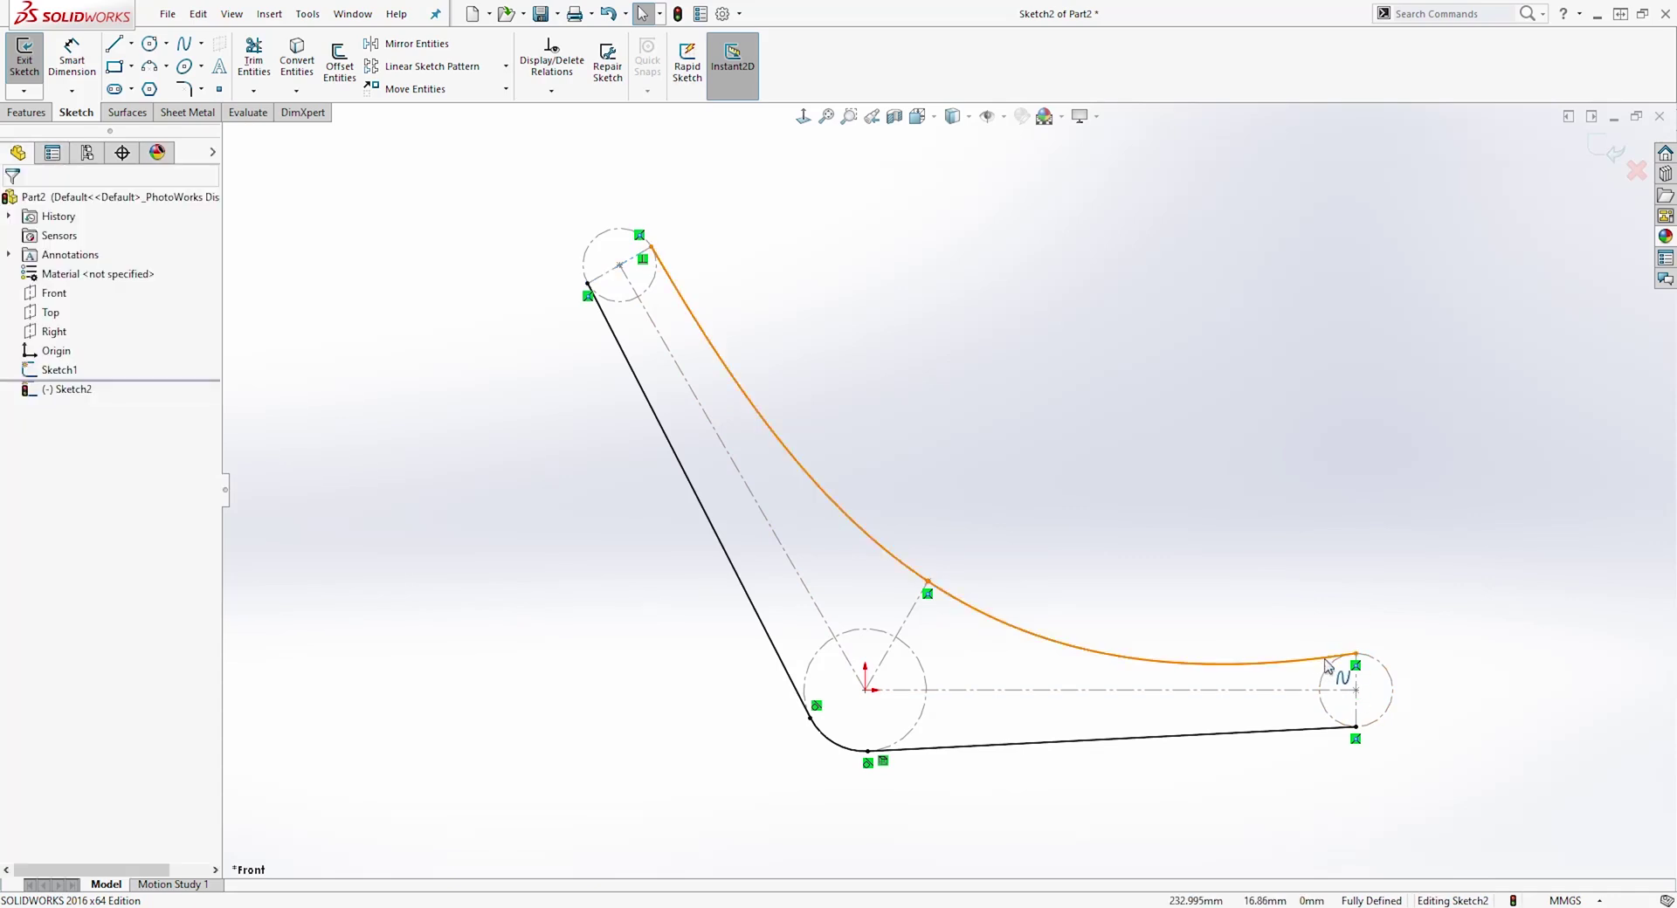
# - Make the spline perpendicular to the vertical diameter line at the horizontal arm's end, and finish the profile sketch
pyautogui.click(1336, 662)
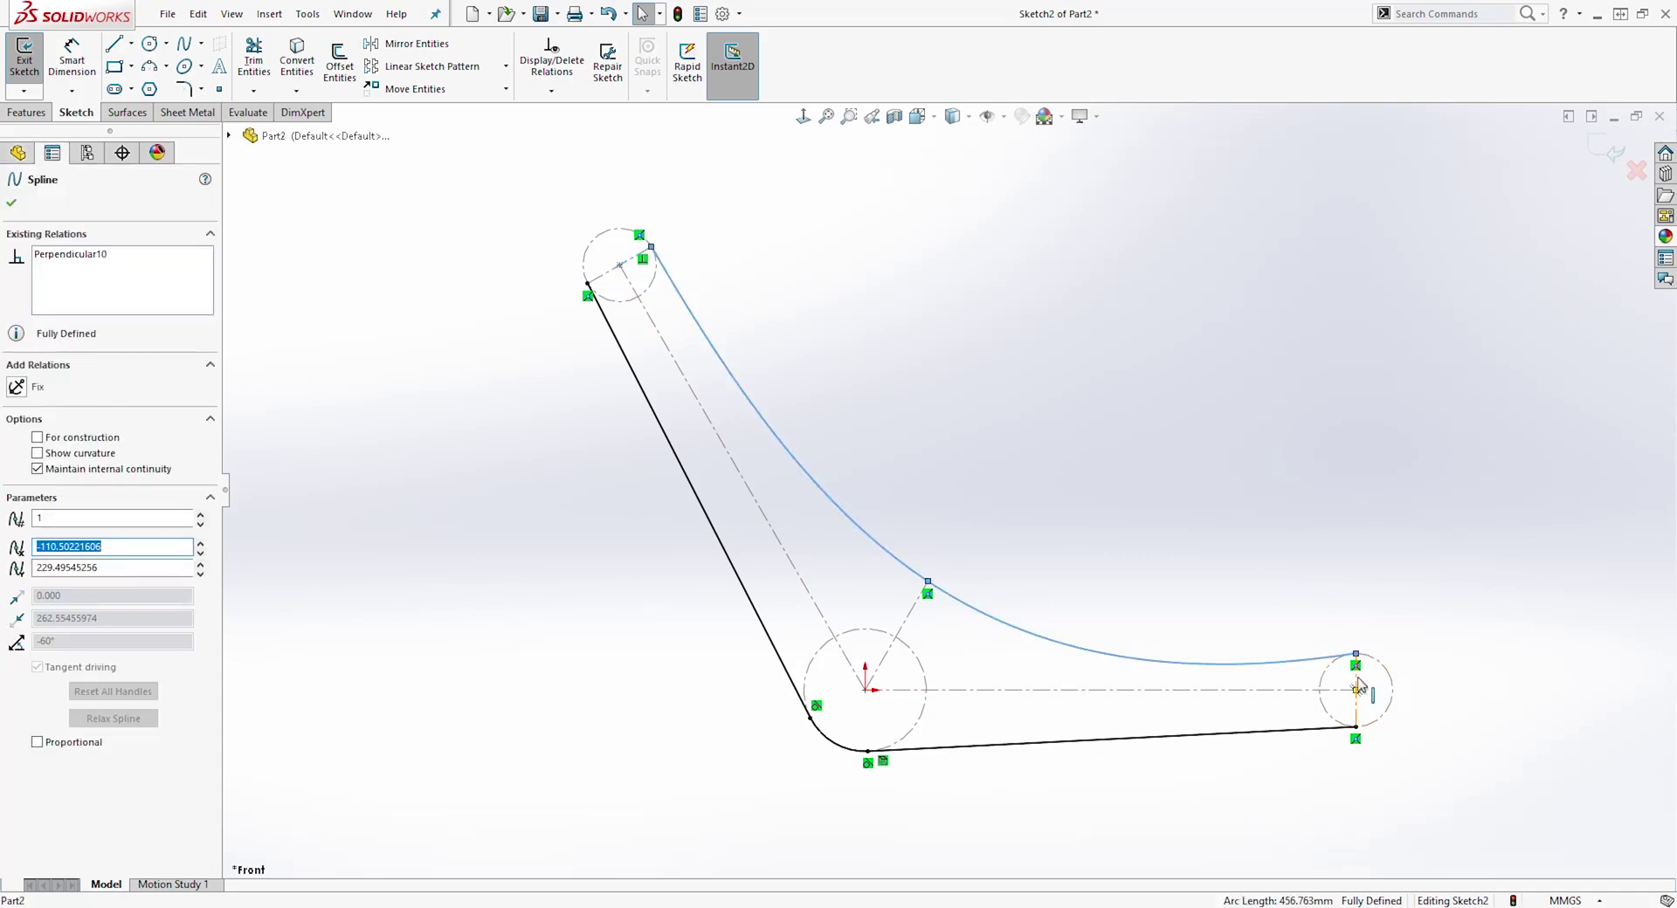
pyautogui.keyDown('ctrl'); pyautogui.click(1356, 682); pyautogui.keyUp('ctrl')
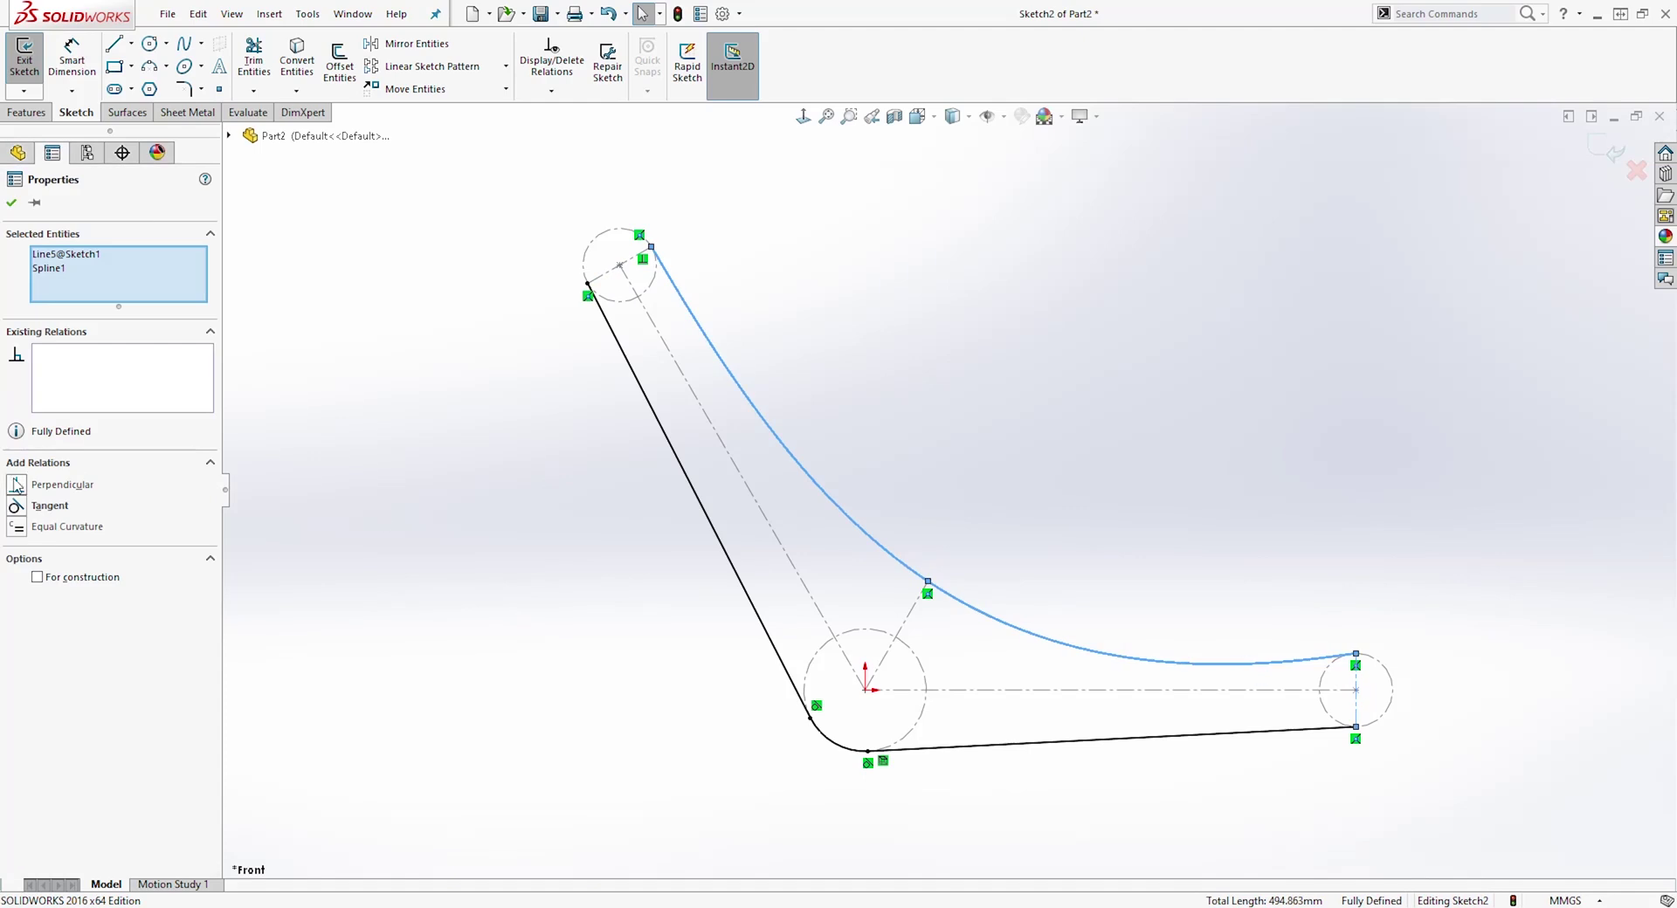
pyautogui.click(18, 489)
pyautogui.click(1189, 590)
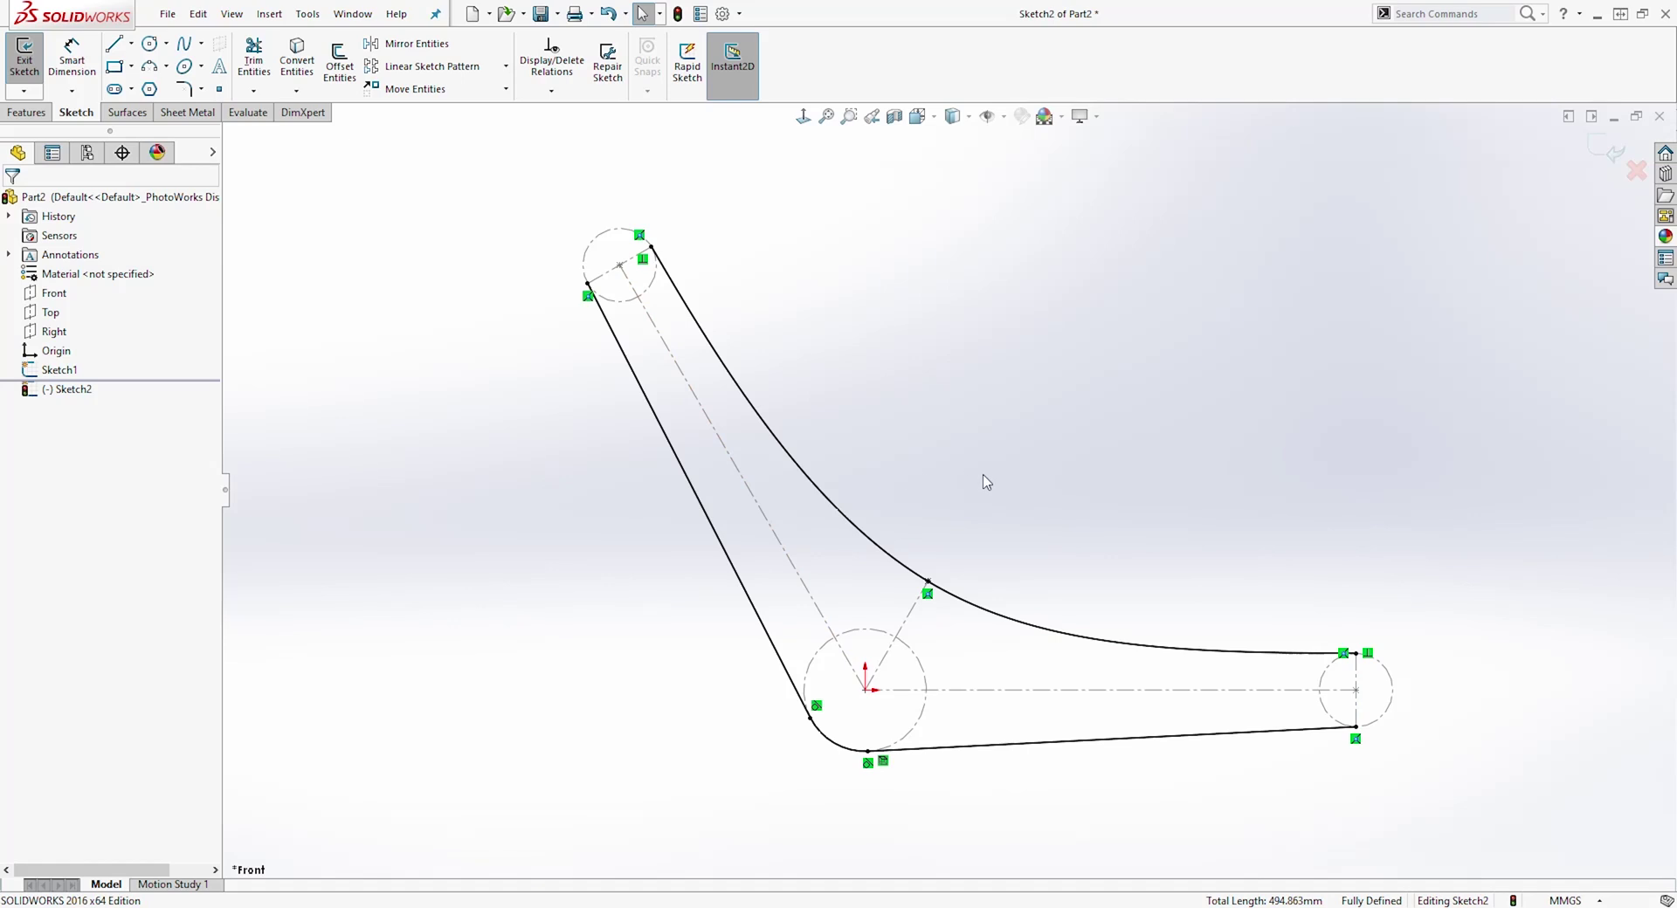
pyautogui.click(1595, 152)
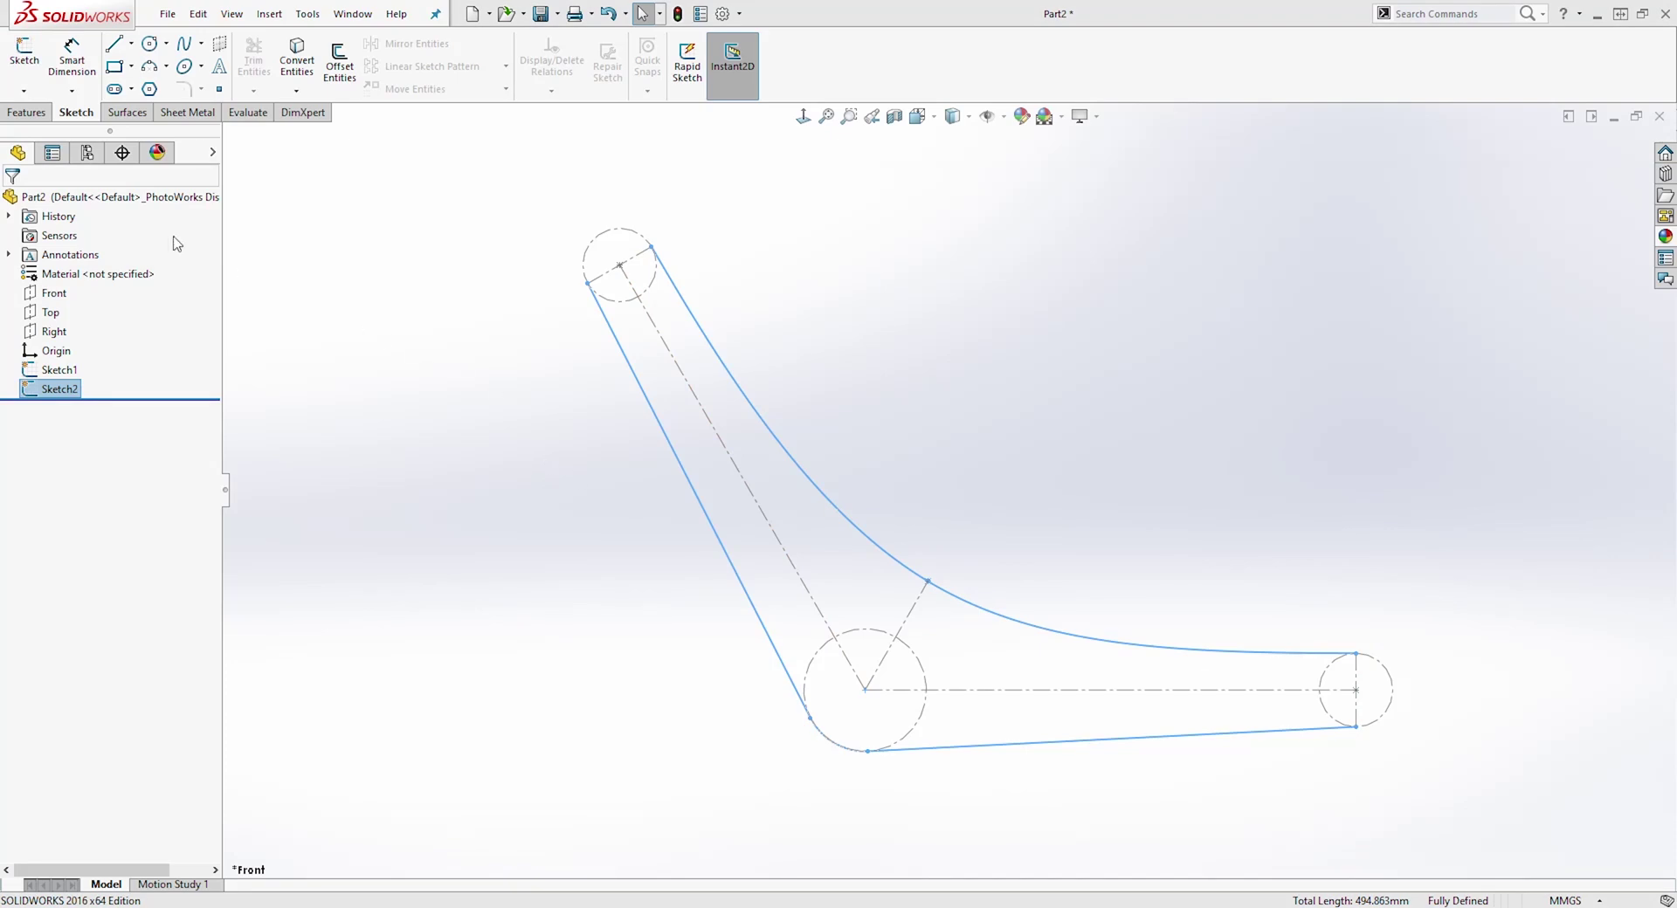
# - Create a reference plane perpendicular to the Front plane and coincident with the short angled construction line at the hub
pyautogui.click(30, 113)
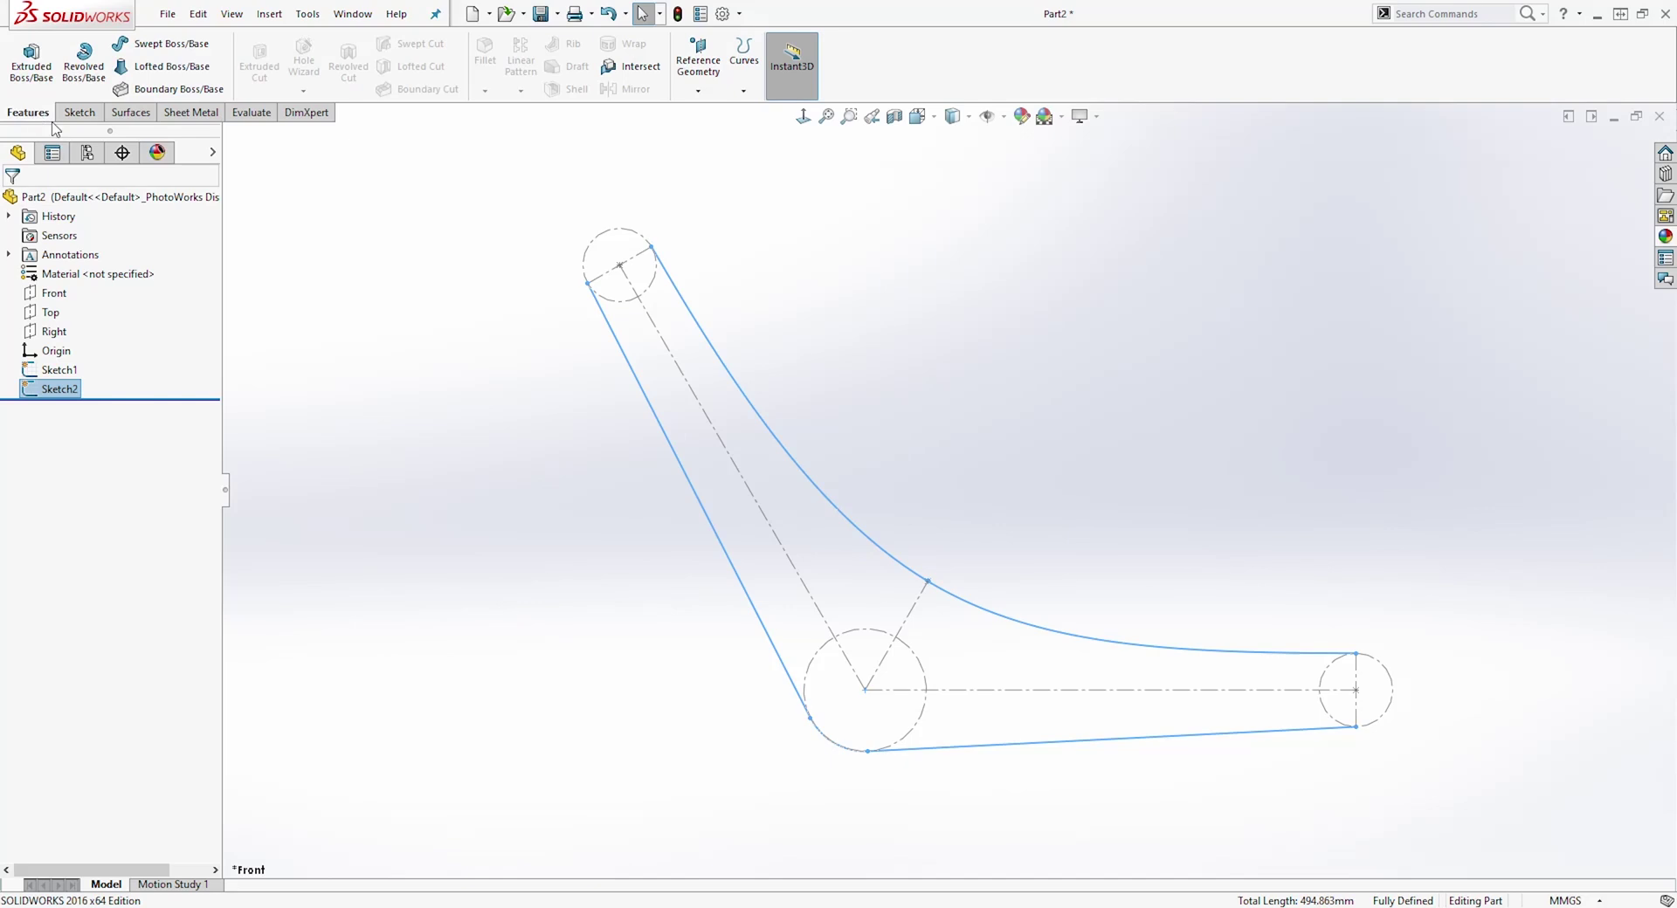
pyautogui.click(702, 94)
pyautogui.click(697, 89)
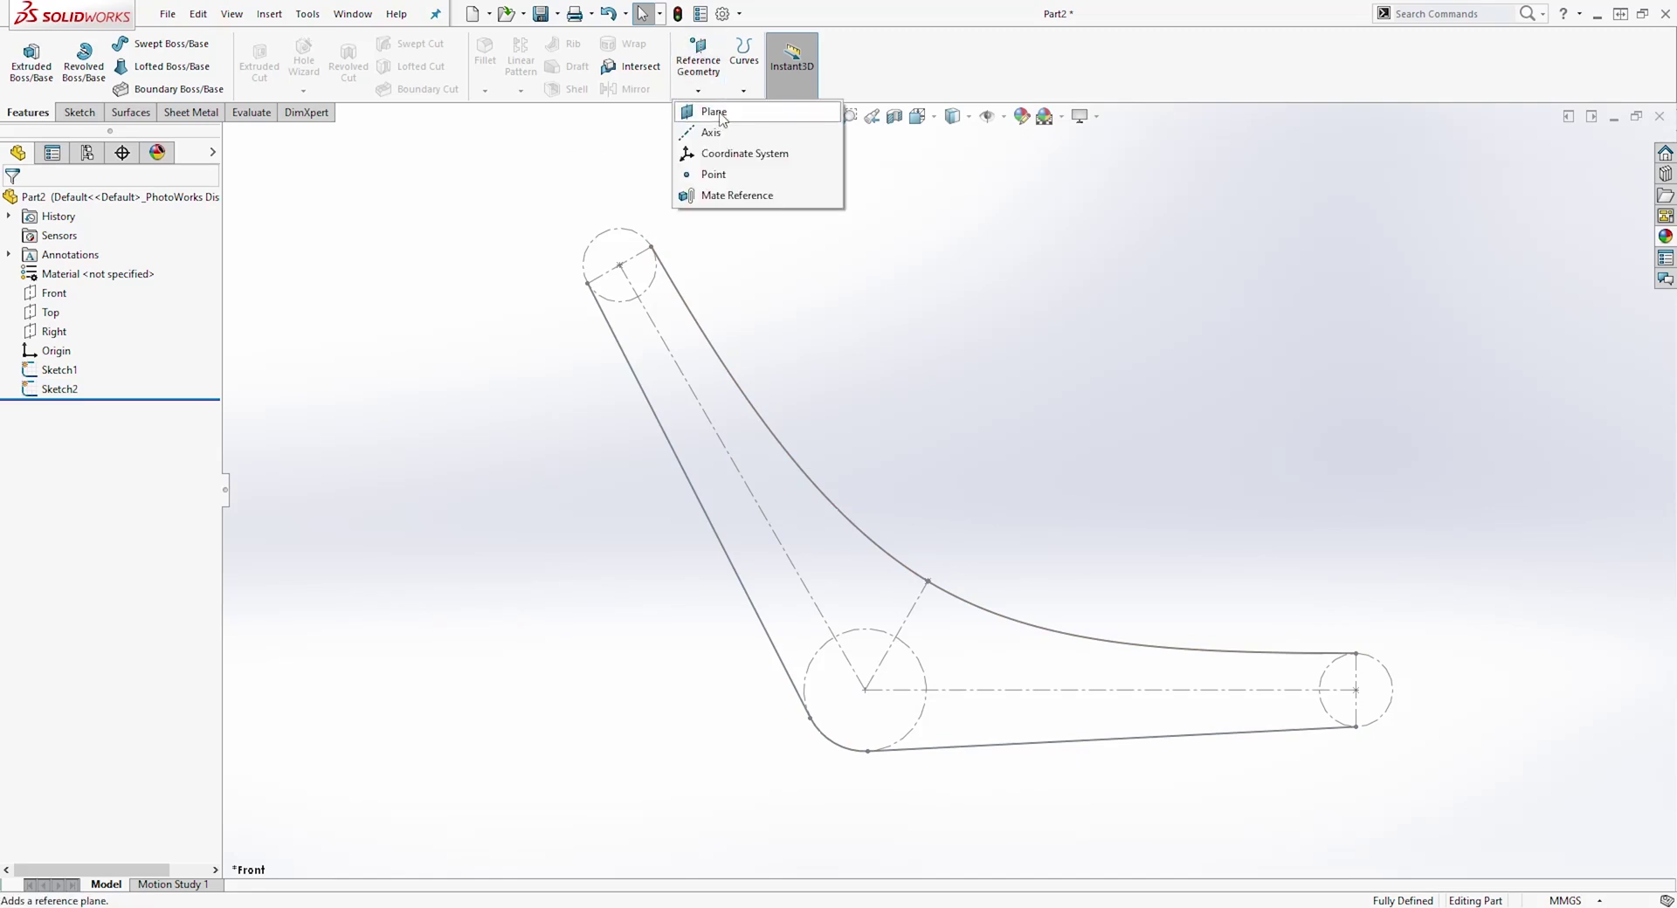
pyautogui.click(720, 116)
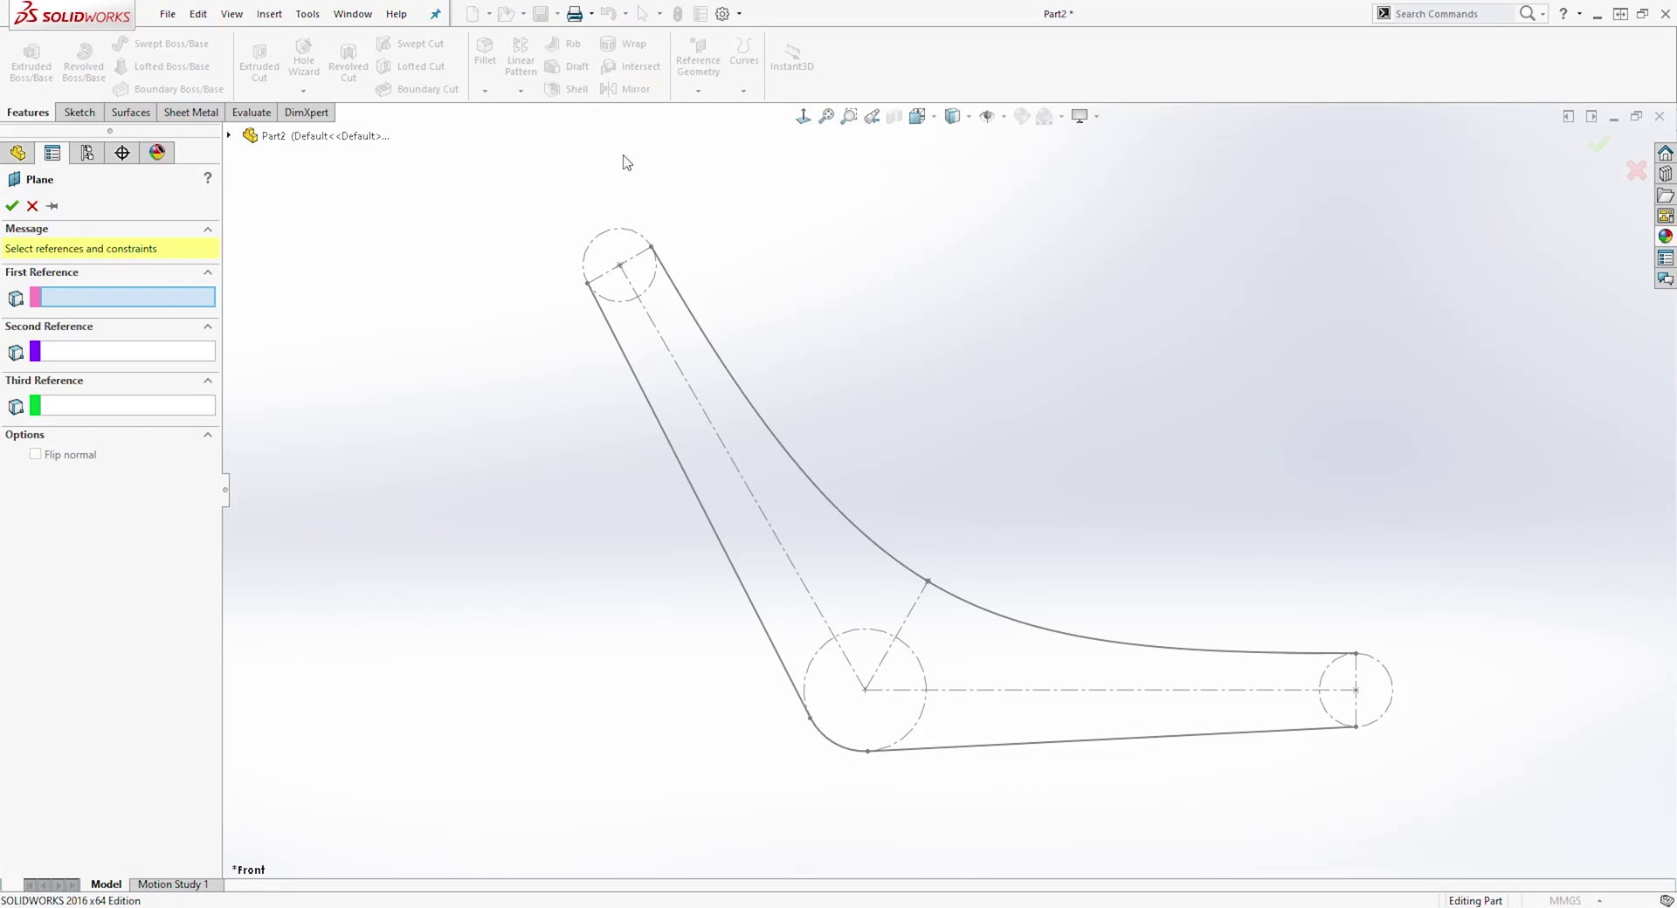
pyautogui.click(229, 136)
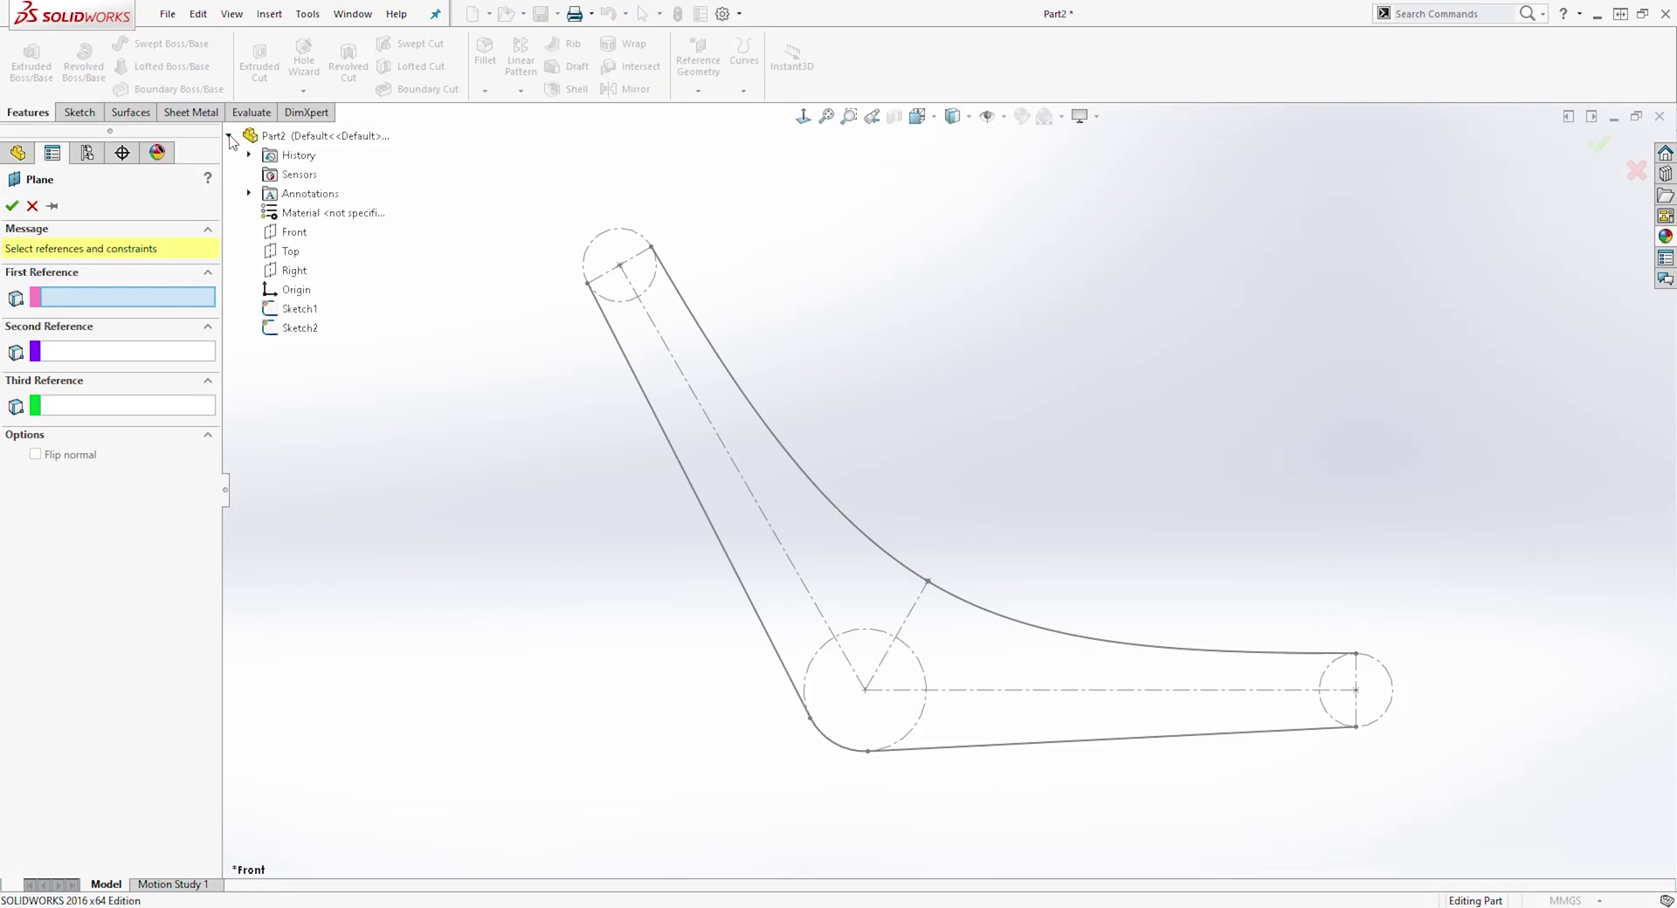
pyautogui.click(293, 232)
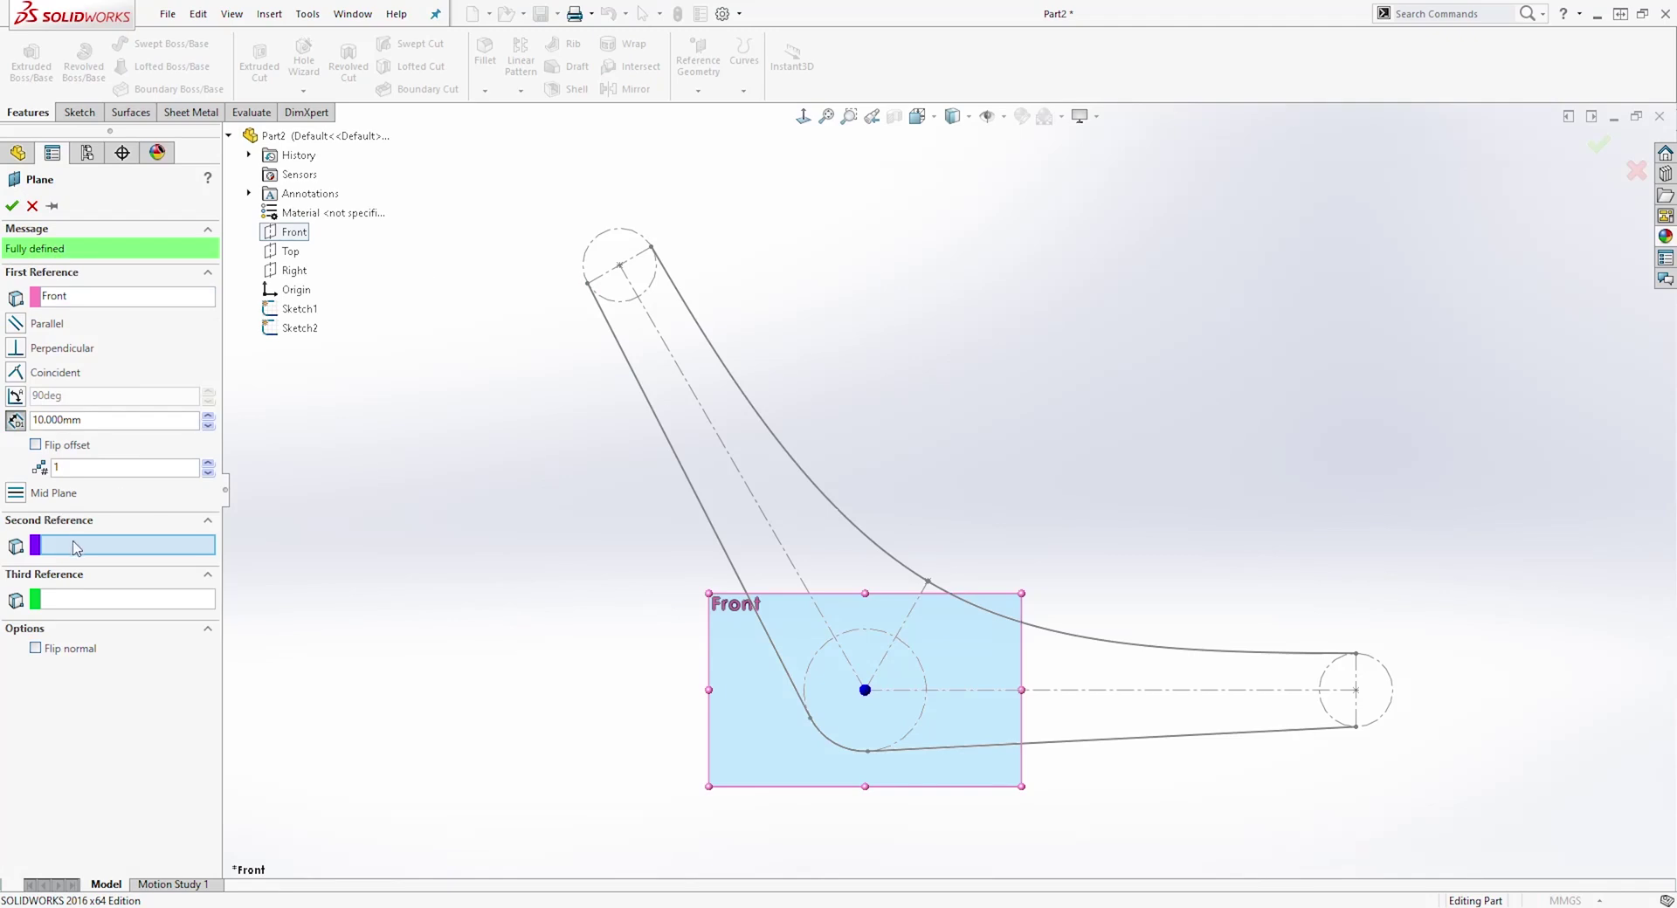
pyautogui.click(911, 619)
pyautogui.moveTo(912, 633)
pyautogui.mouseDown(button='middle')
pyautogui.moveTo(992, 550)
pyautogui.moveTo(804, 643)
pyautogui.moveTo(946, 605)
pyautogui.mouseUp(button='middle')
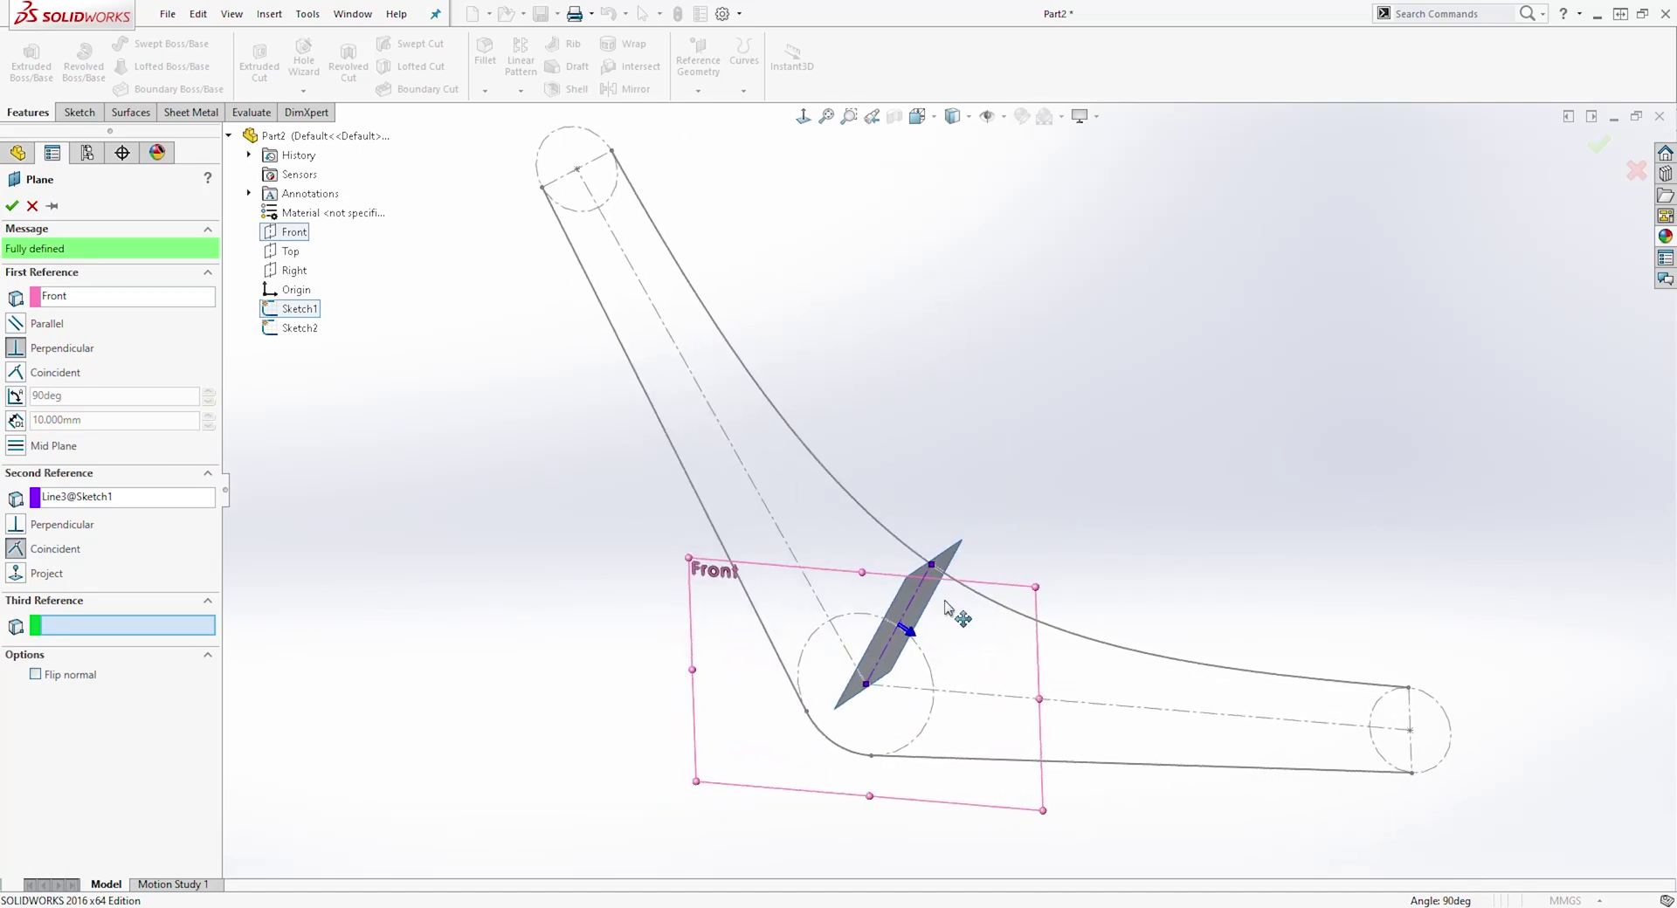
pyautogui.click(13, 207)
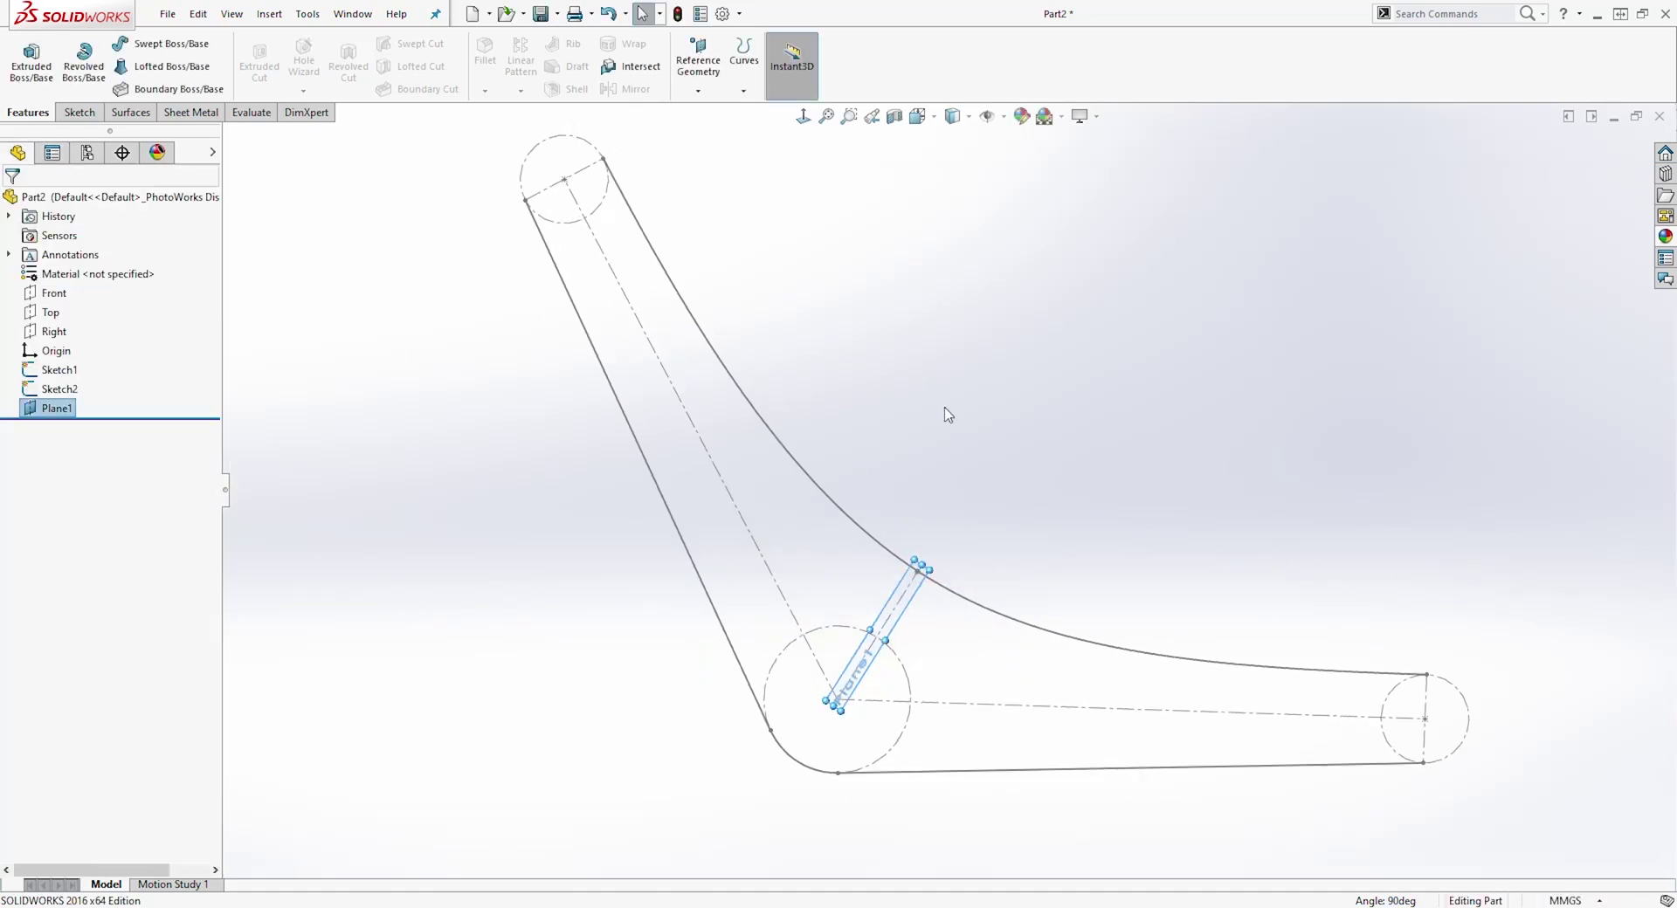
# - Autosize the Front, Top and Right planes to the sketch geometry, and check the Front plane's extent
pyautogui.click(162, 434)
pyautogui.rightClick(48, 295)
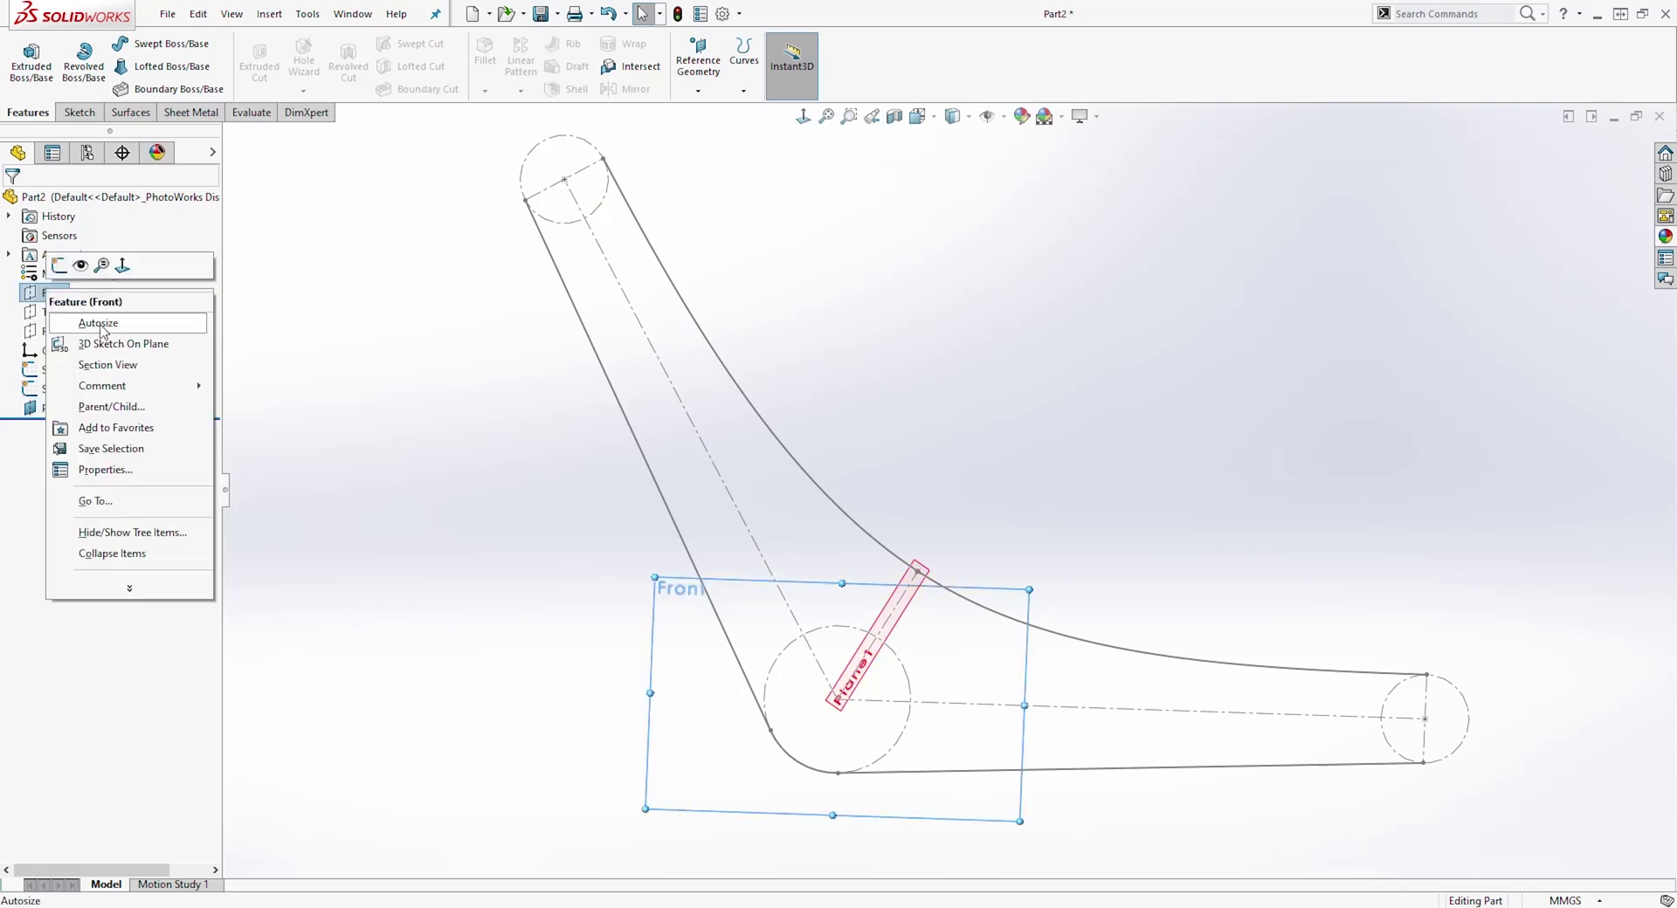
pyautogui.click(98, 323)
pyautogui.rightClick(52, 313)
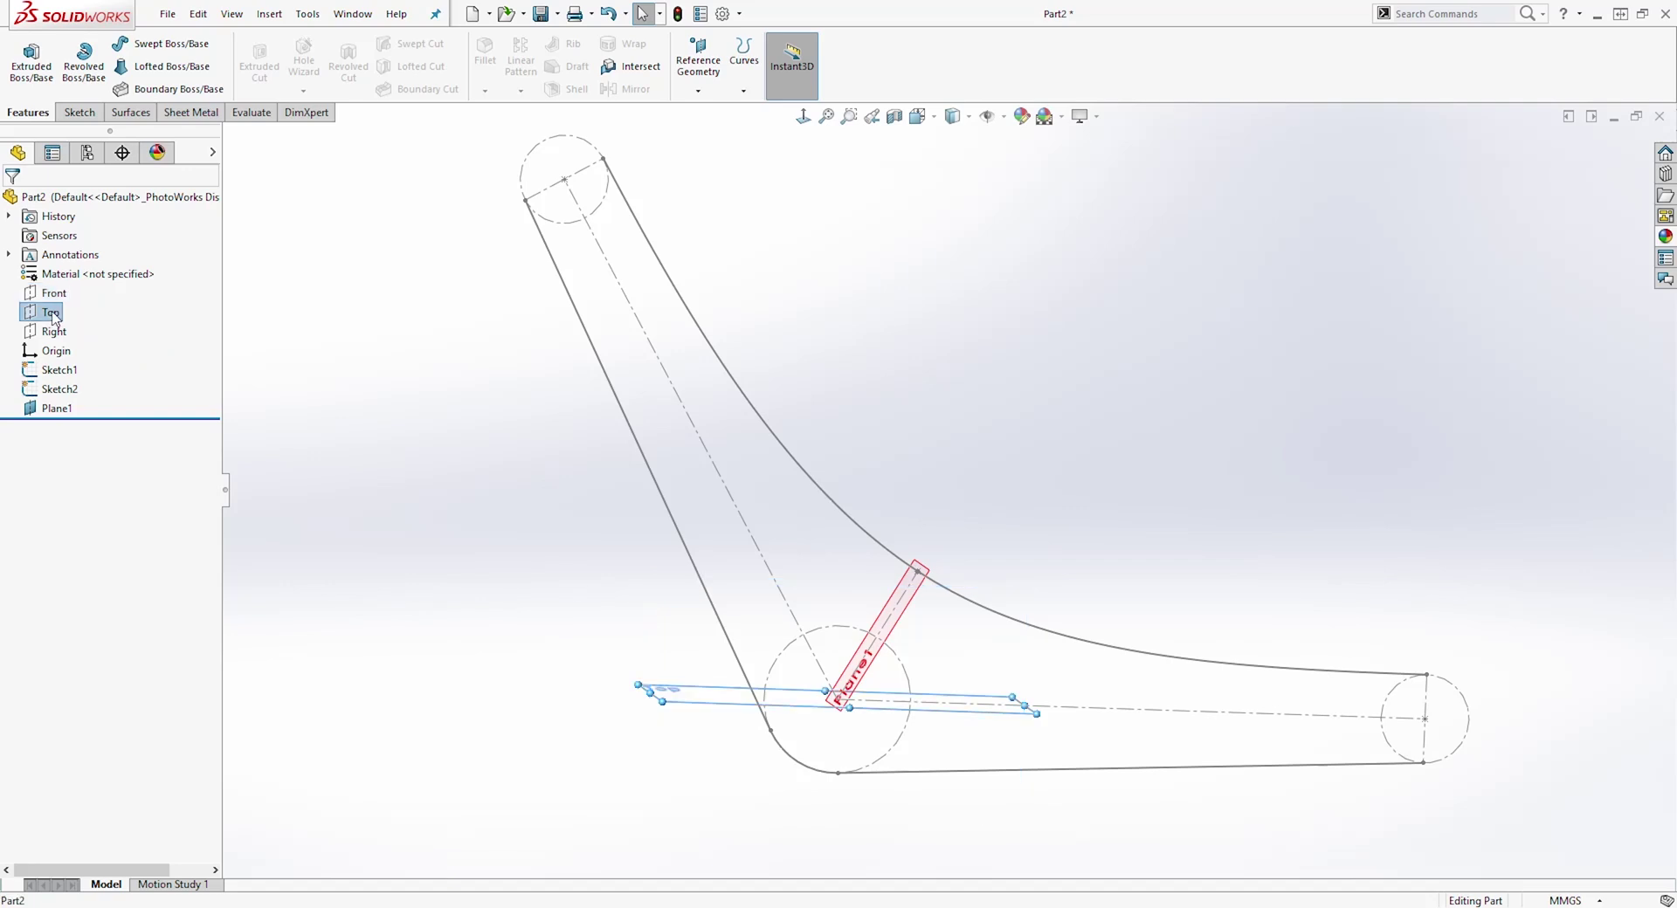
pyautogui.click(103, 346)
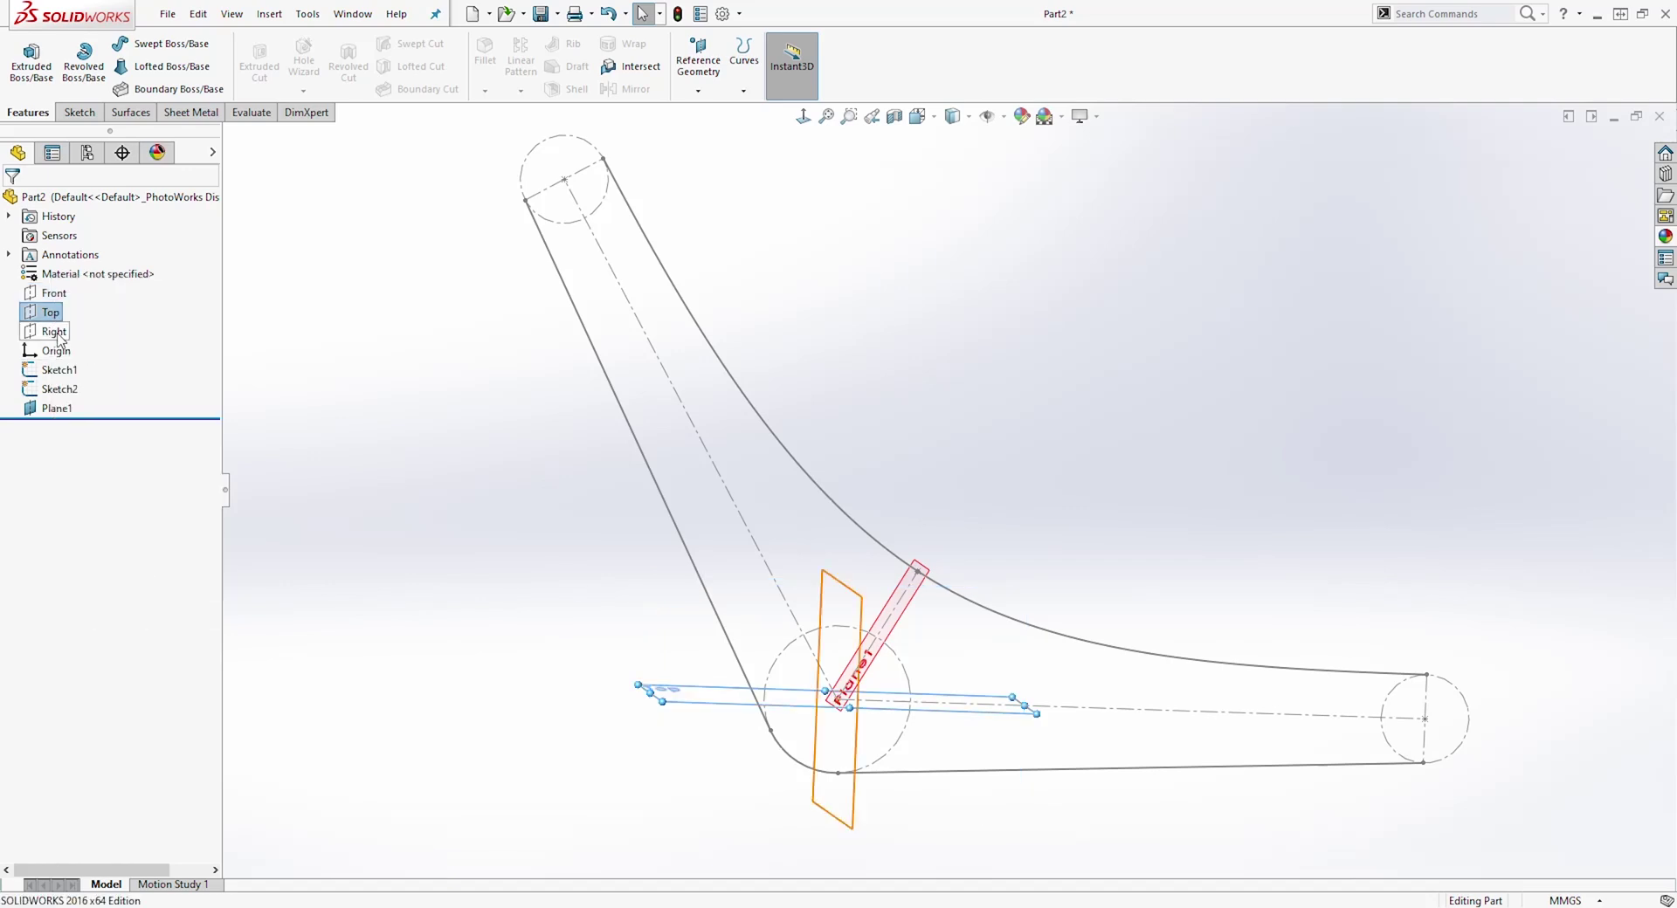
pyautogui.click(54, 332)
pyautogui.rightClick(75, 337)
pyautogui.click(103, 365)
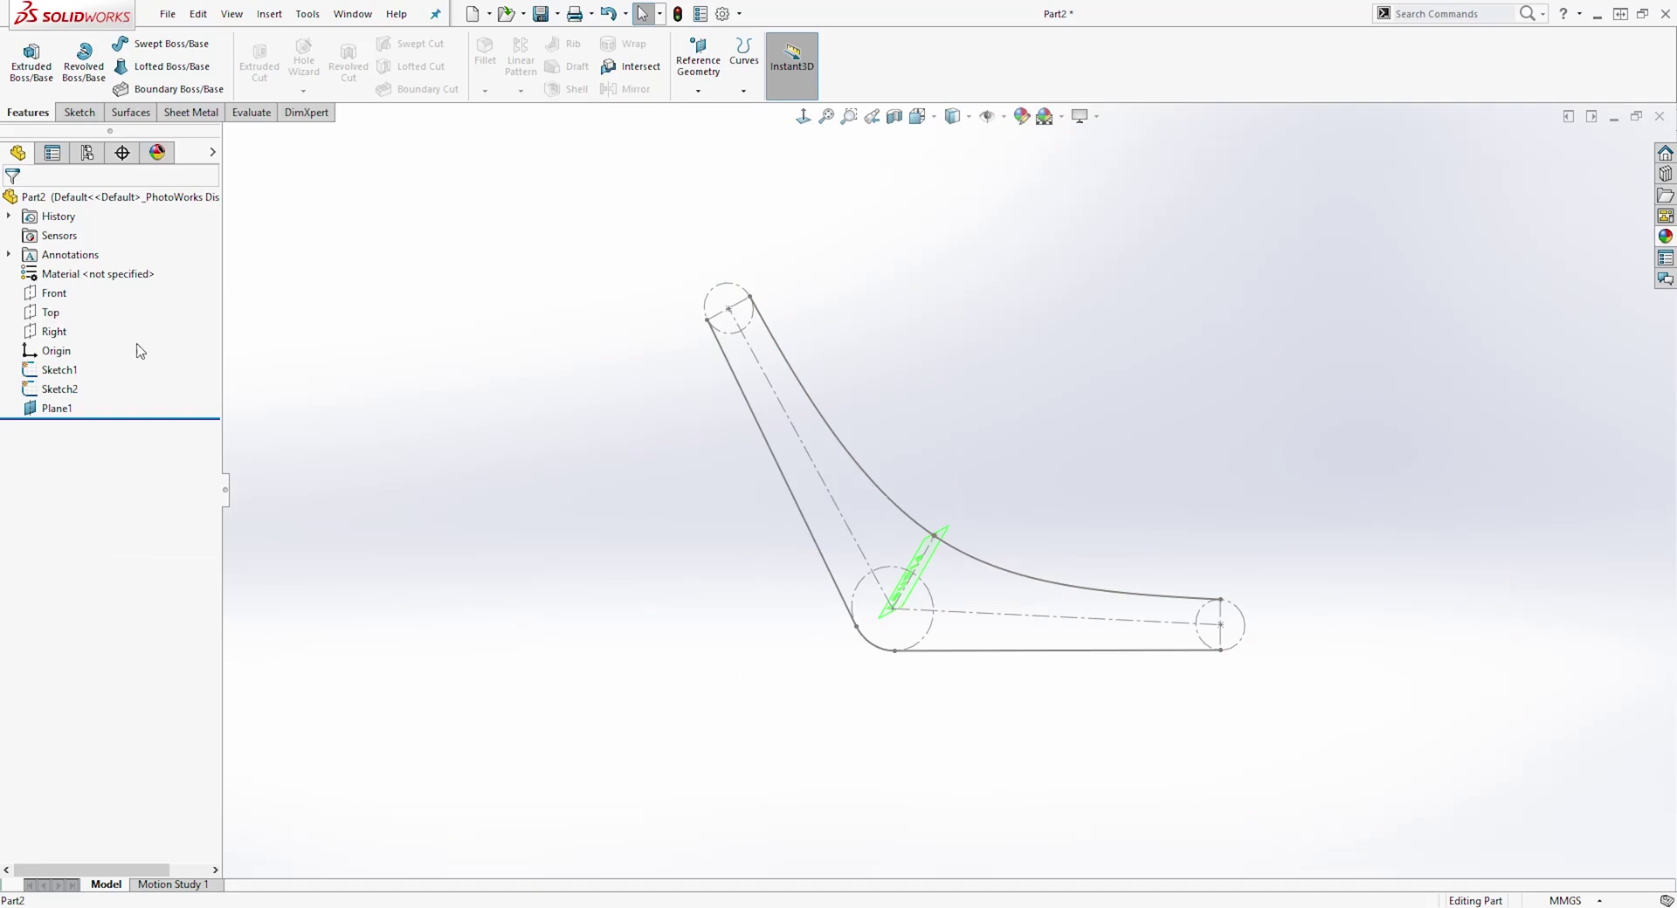
pyautogui.click(51, 296)
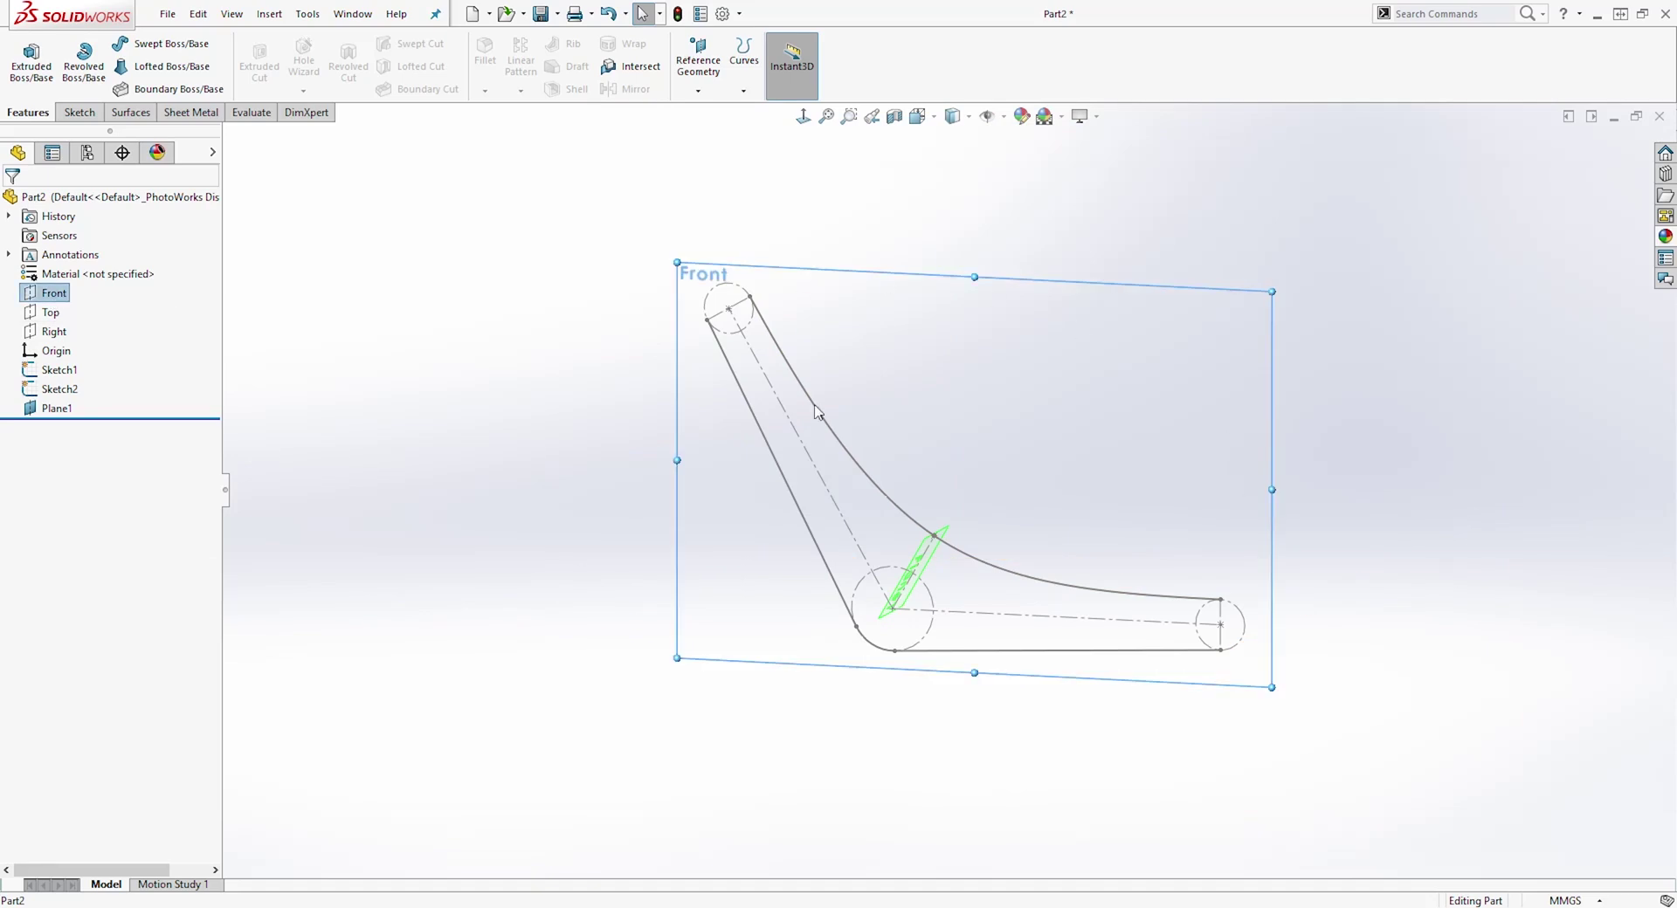
pyautogui.click(1046, 391)
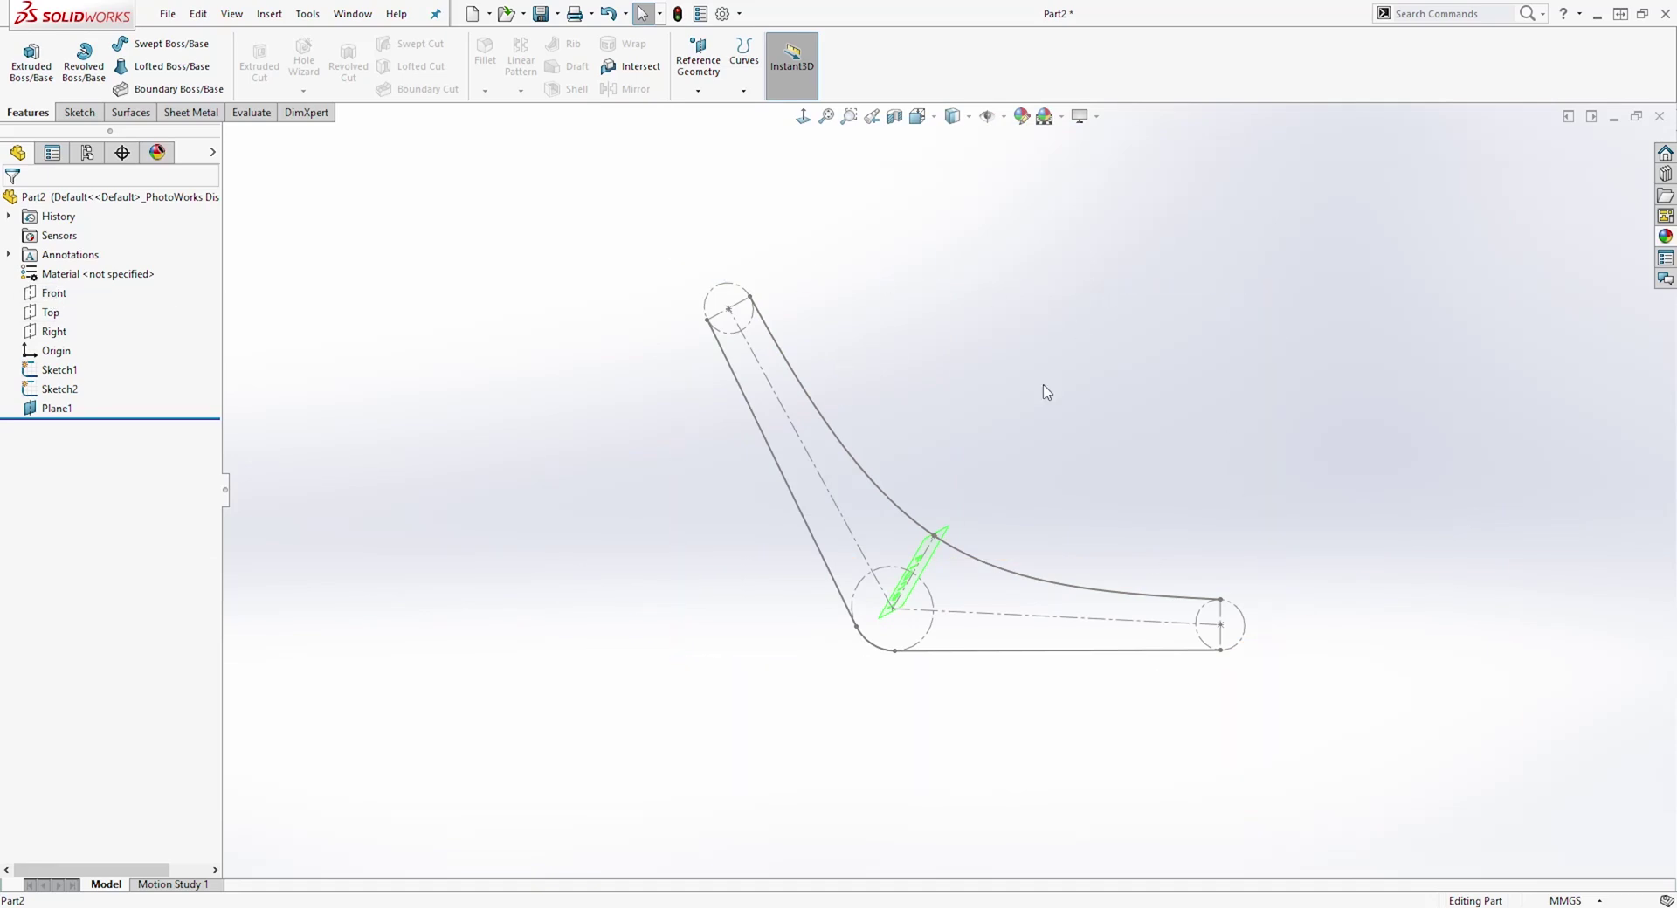
# - Create a reference plane perpendicular to the horizontal arm's centerline and coincident with the centerline's outer end point
pyautogui.moveTo(1210, 460)
pyautogui.mouseDown(button='middle')
pyautogui.moveTo(1205, 498)
pyautogui.moveTo(1186, 475)
pyautogui.moveTo(1213, 471)
pyautogui.moveTo(1175, 481)
pyautogui.mouseUp(button='middle')
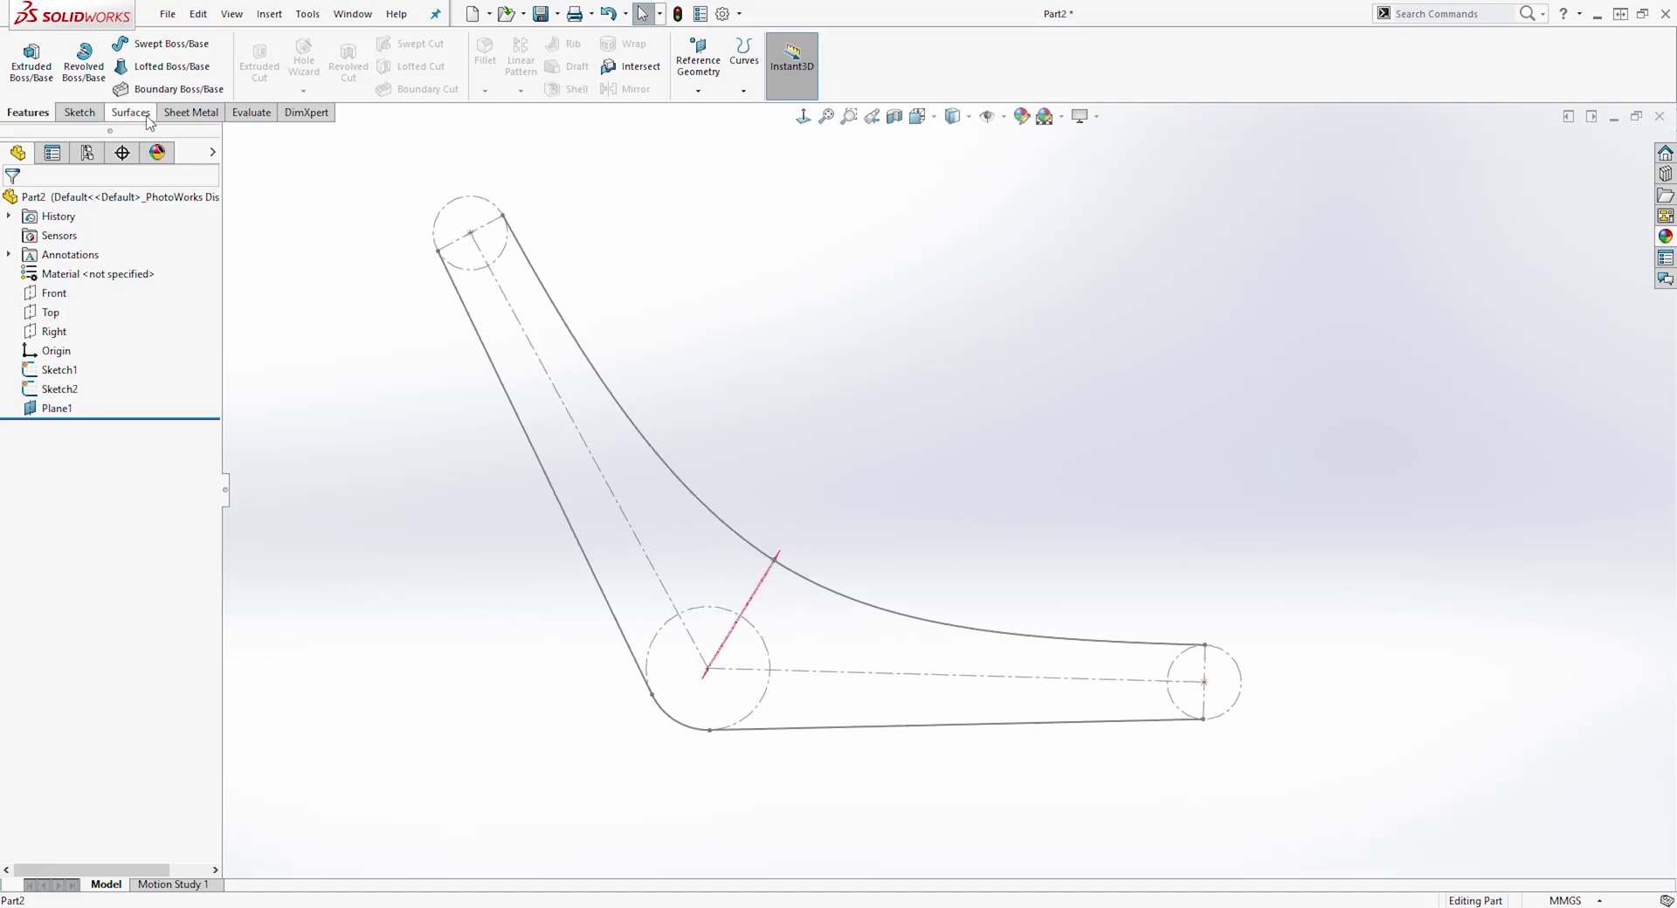
pyautogui.click(698, 92)
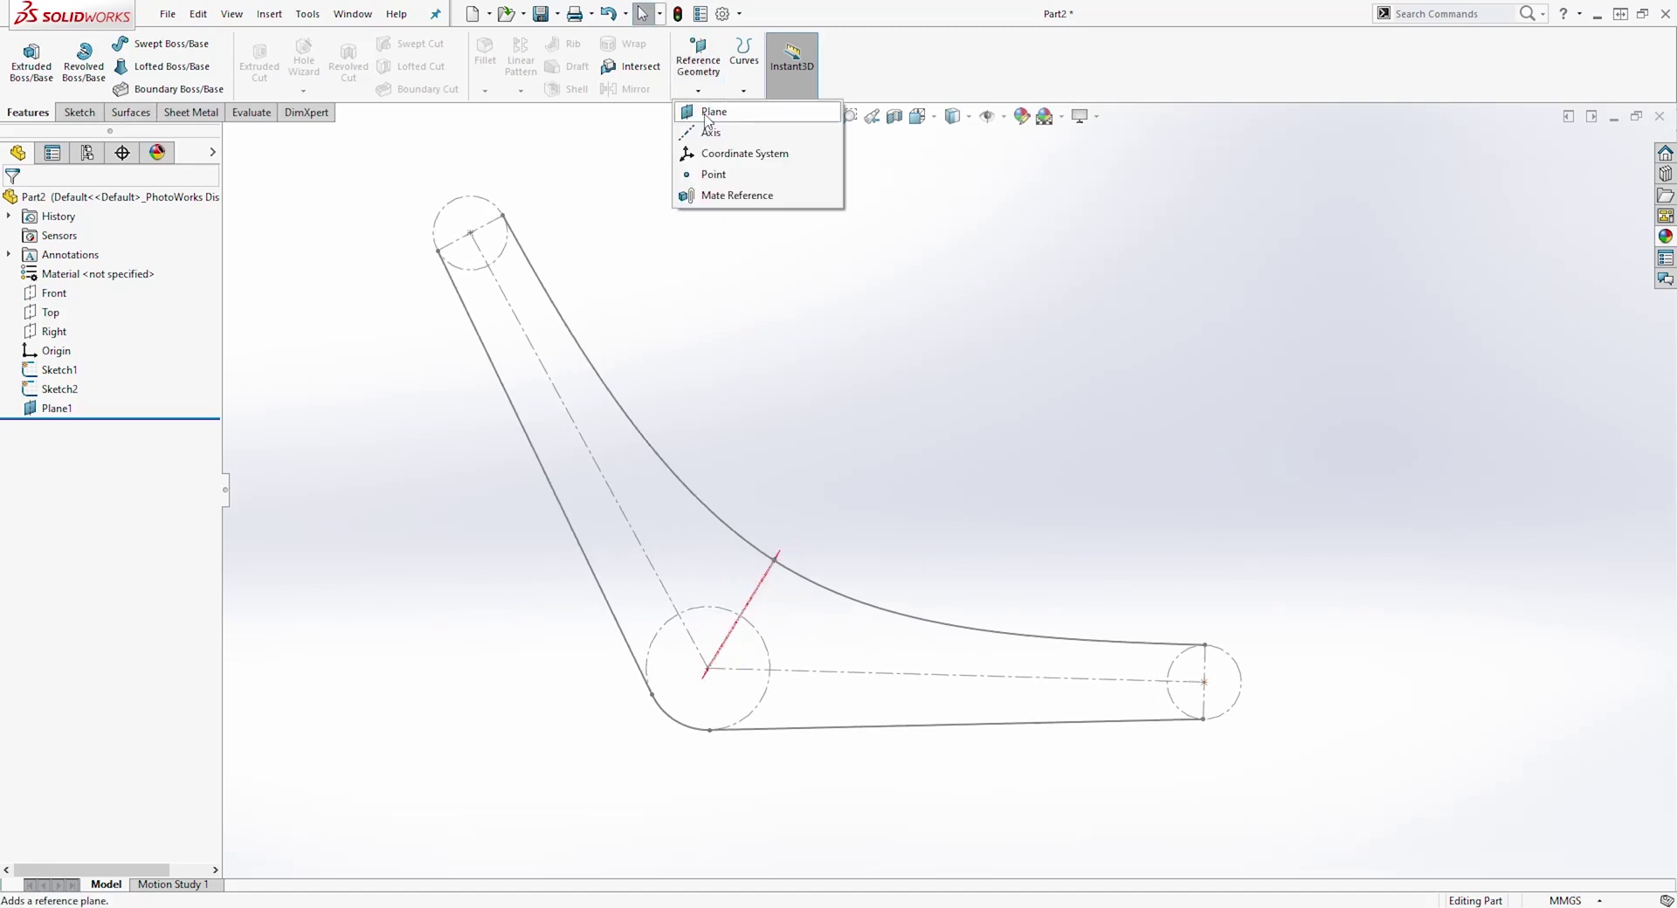
pyautogui.click(712, 111)
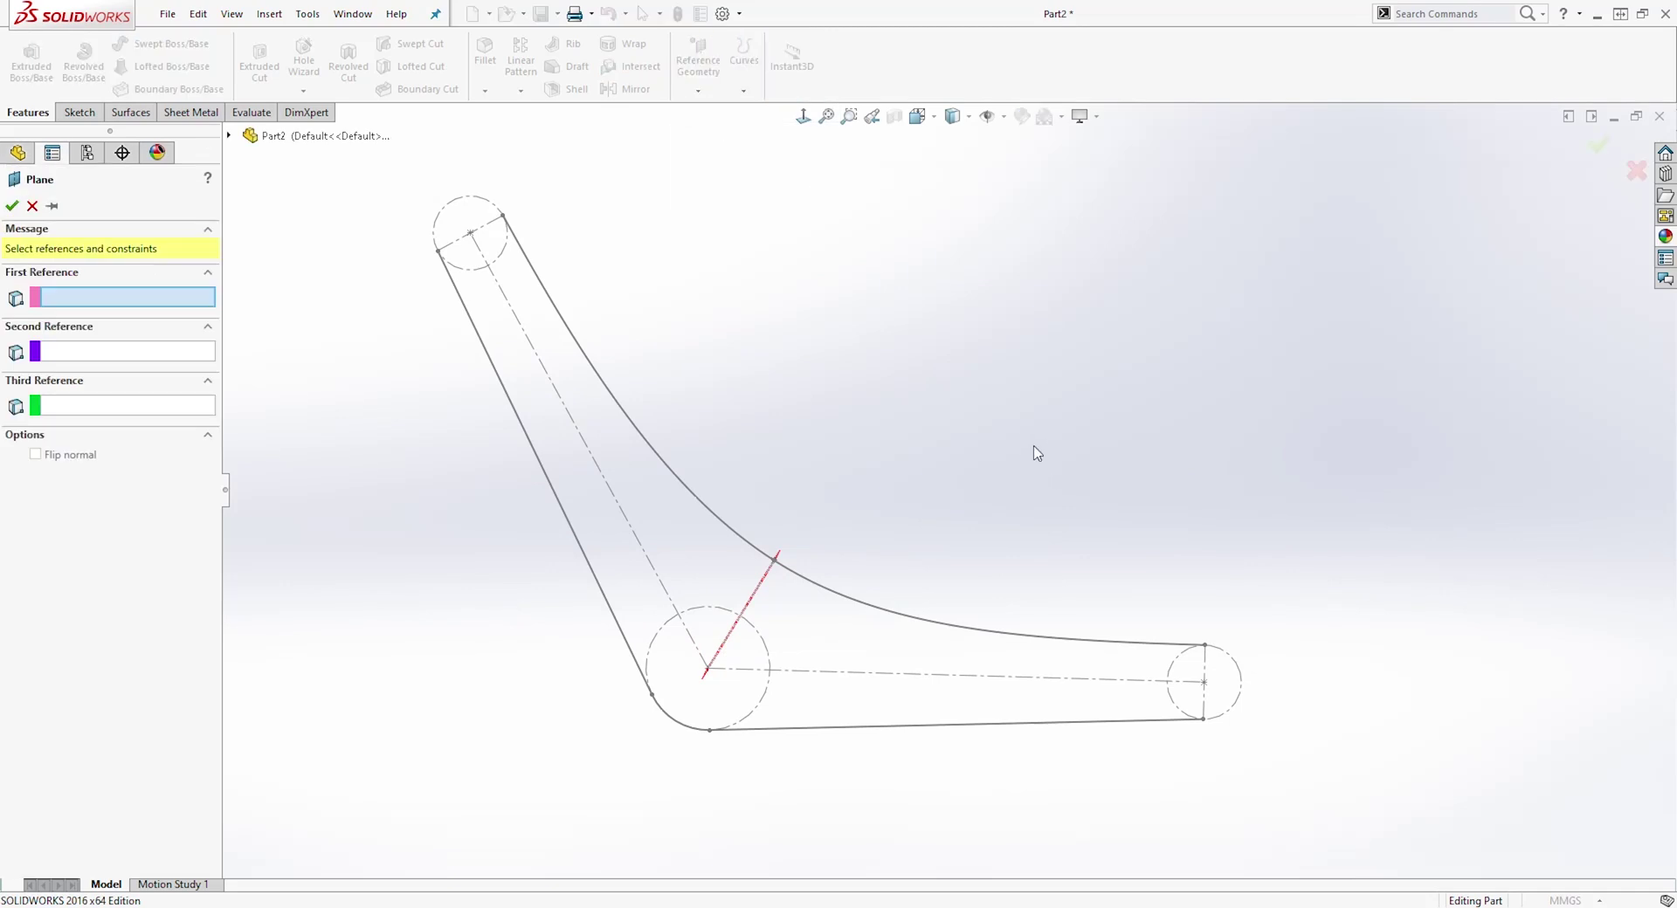
pyautogui.click(979, 684)
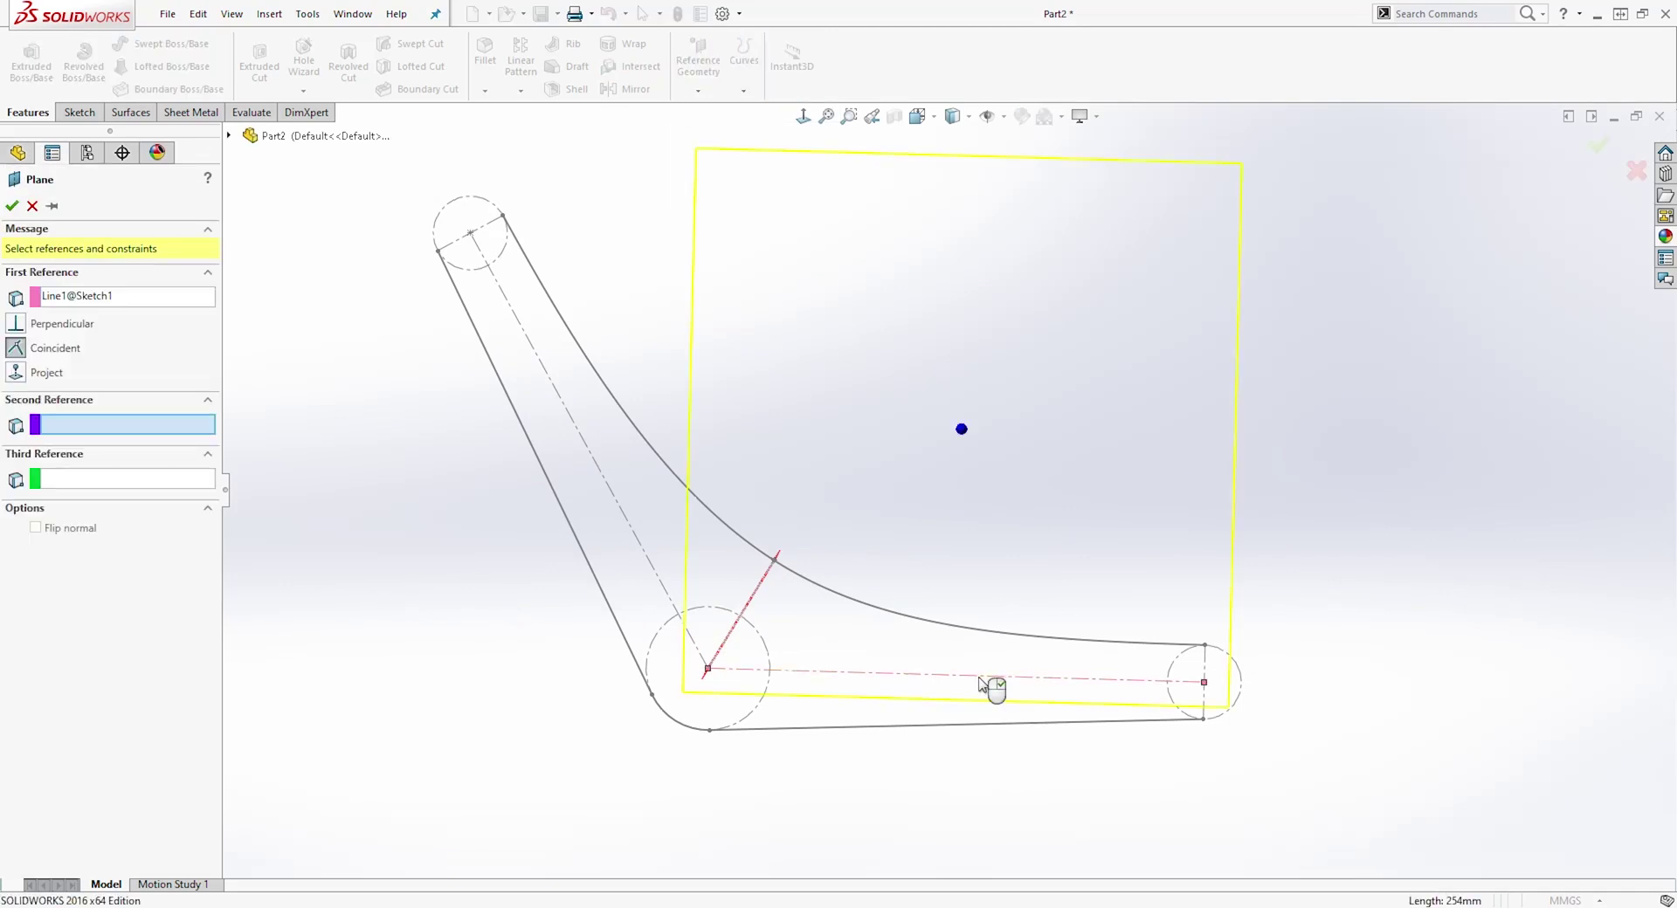
pyautogui.scroll(-2, 1219, 711)
pyautogui.scroll(-1, 1219, 712)
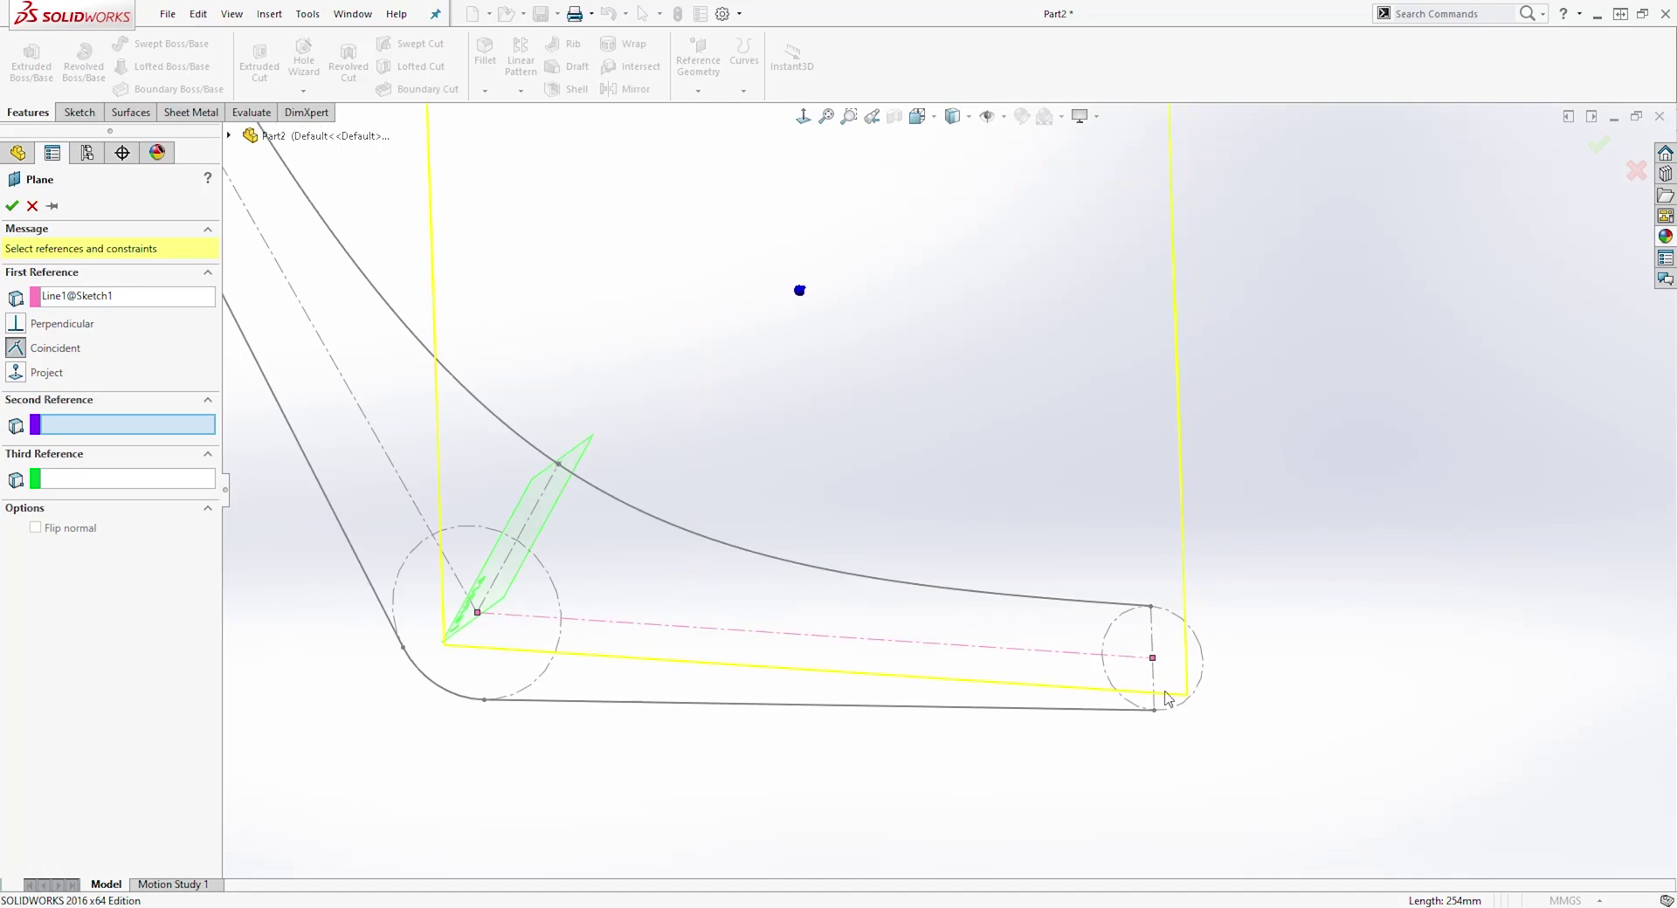
pyautogui.click(14, 327)
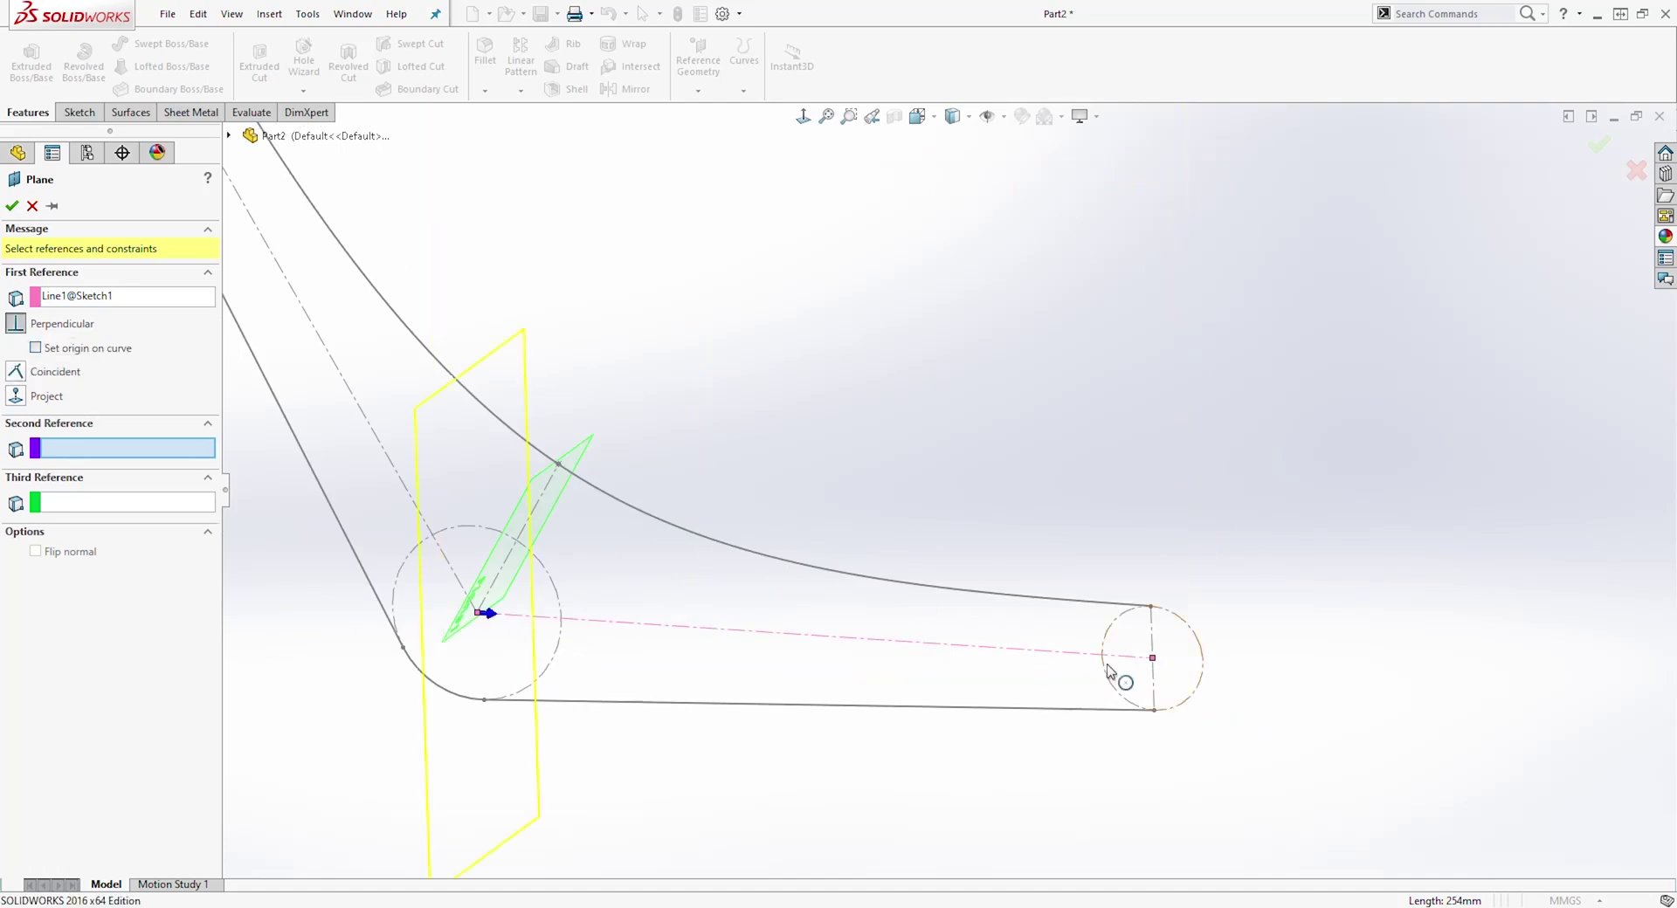
pyautogui.click(1153, 659)
pyautogui.moveTo(924, 606)
pyautogui.mouseDown(button='middle')
pyautogui.moveTo(894, 568)
pyautogui.moveTo(1009, 574)
pyautogui.moveTo(664, 524)
pyautogui.moveTo(81, 254)
pyautogui.mouseUp(button='middle')
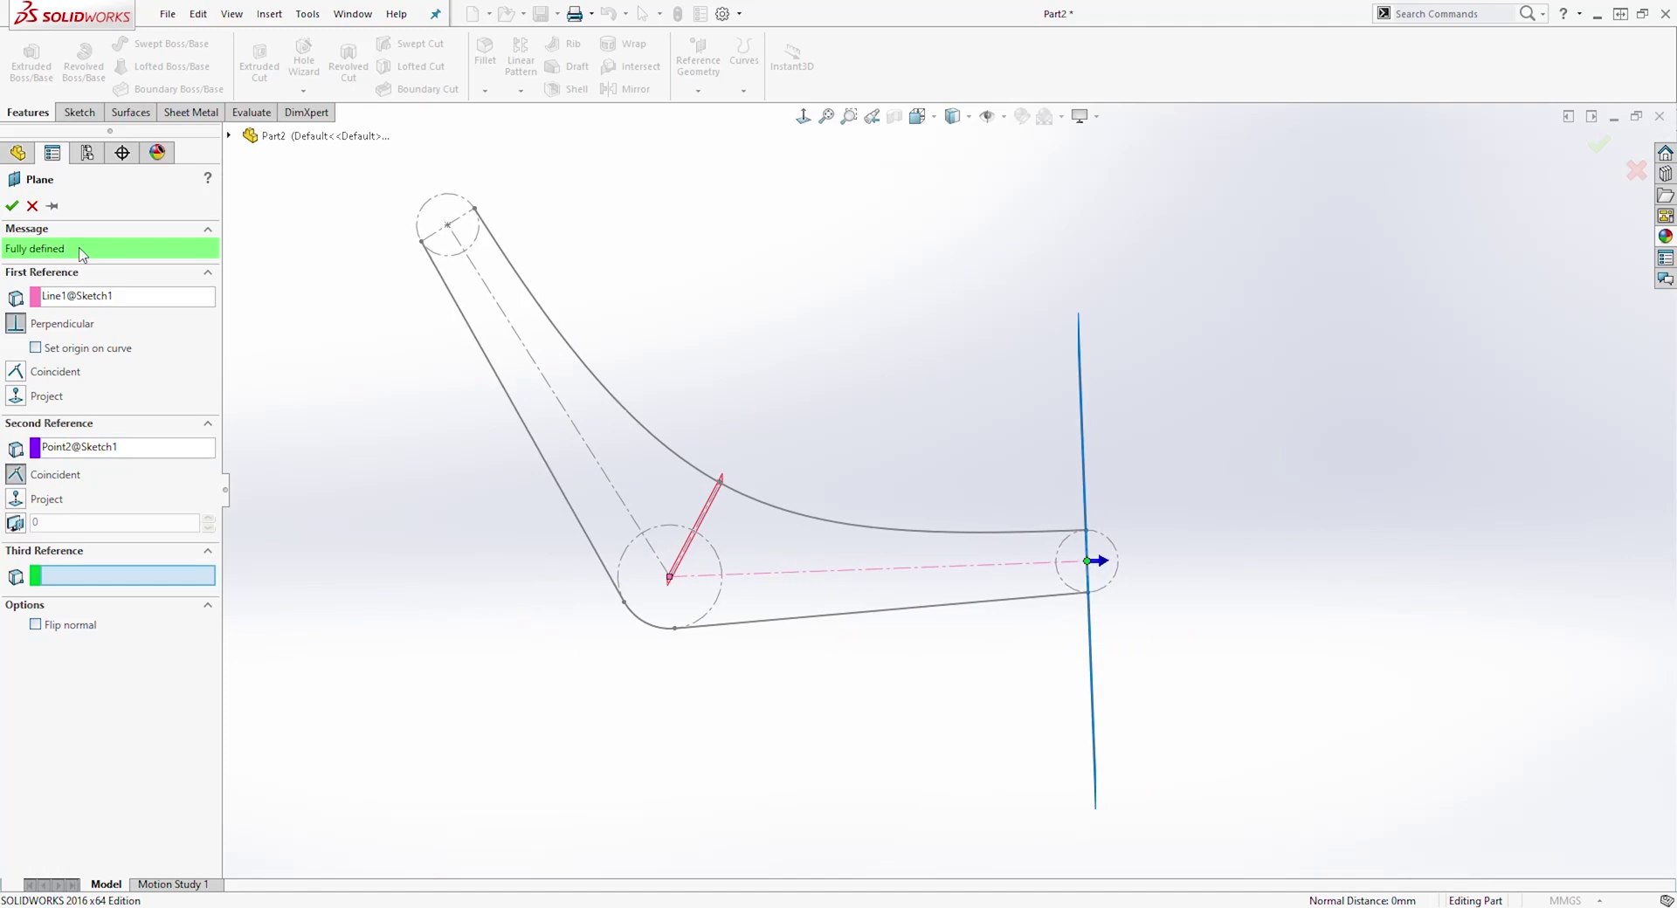
pyautogui.click(13, 206)
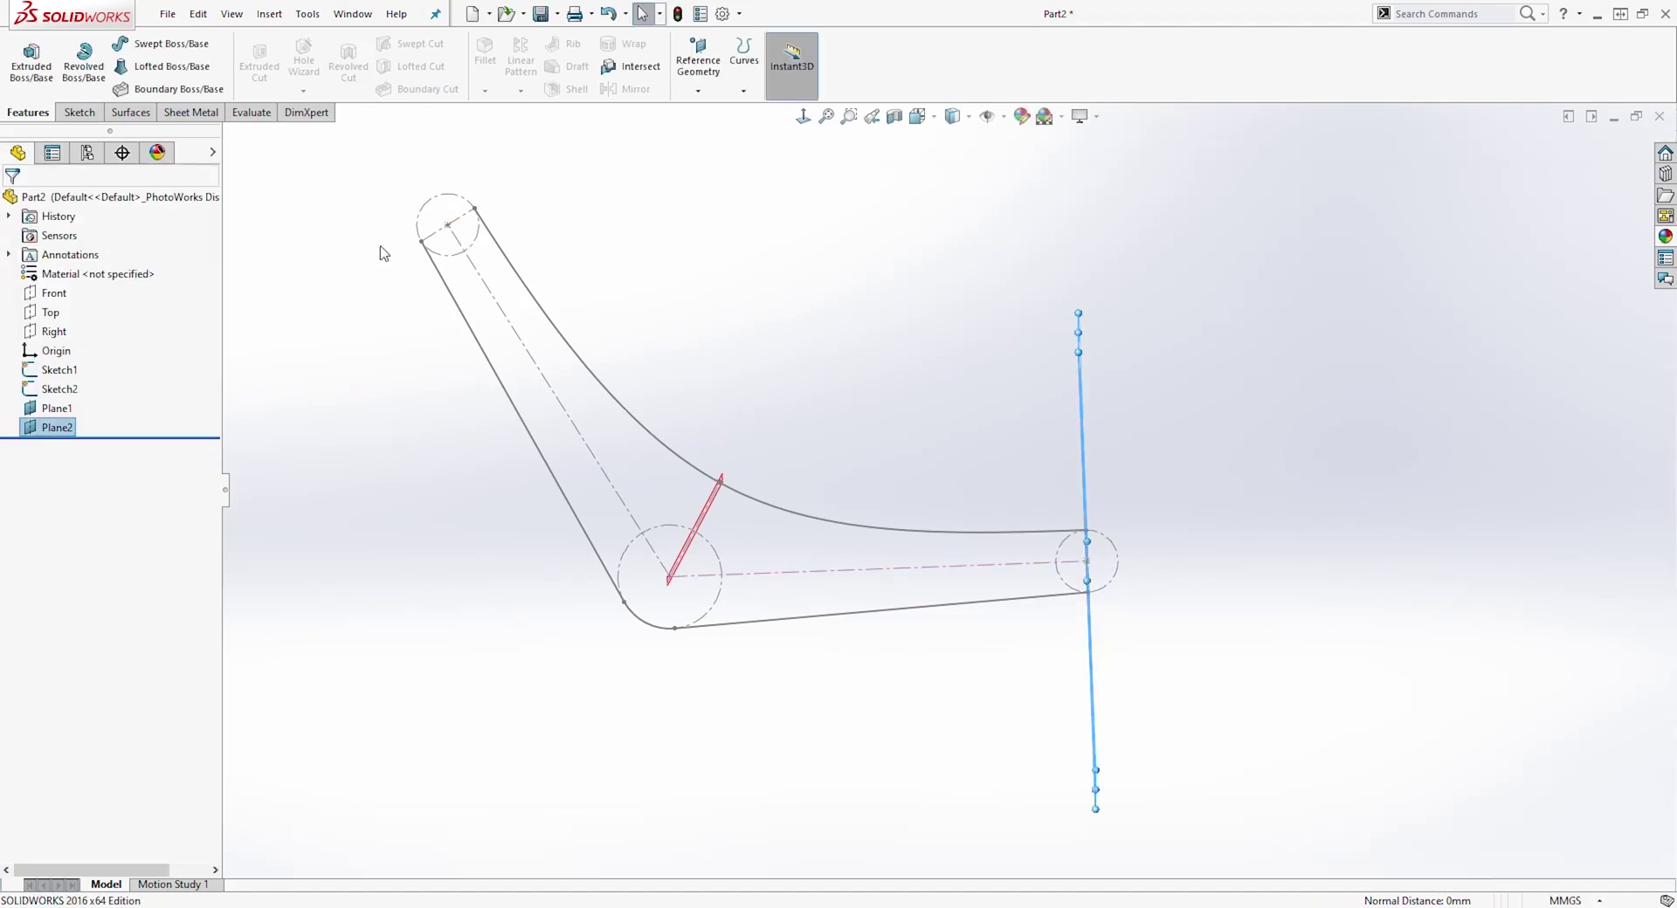
# - Create a reference plane perpendicular to the angled arm's centerline and coincident with its upper end point
pyautogui.click(700, 90)
pyautogui.click(711, 111)
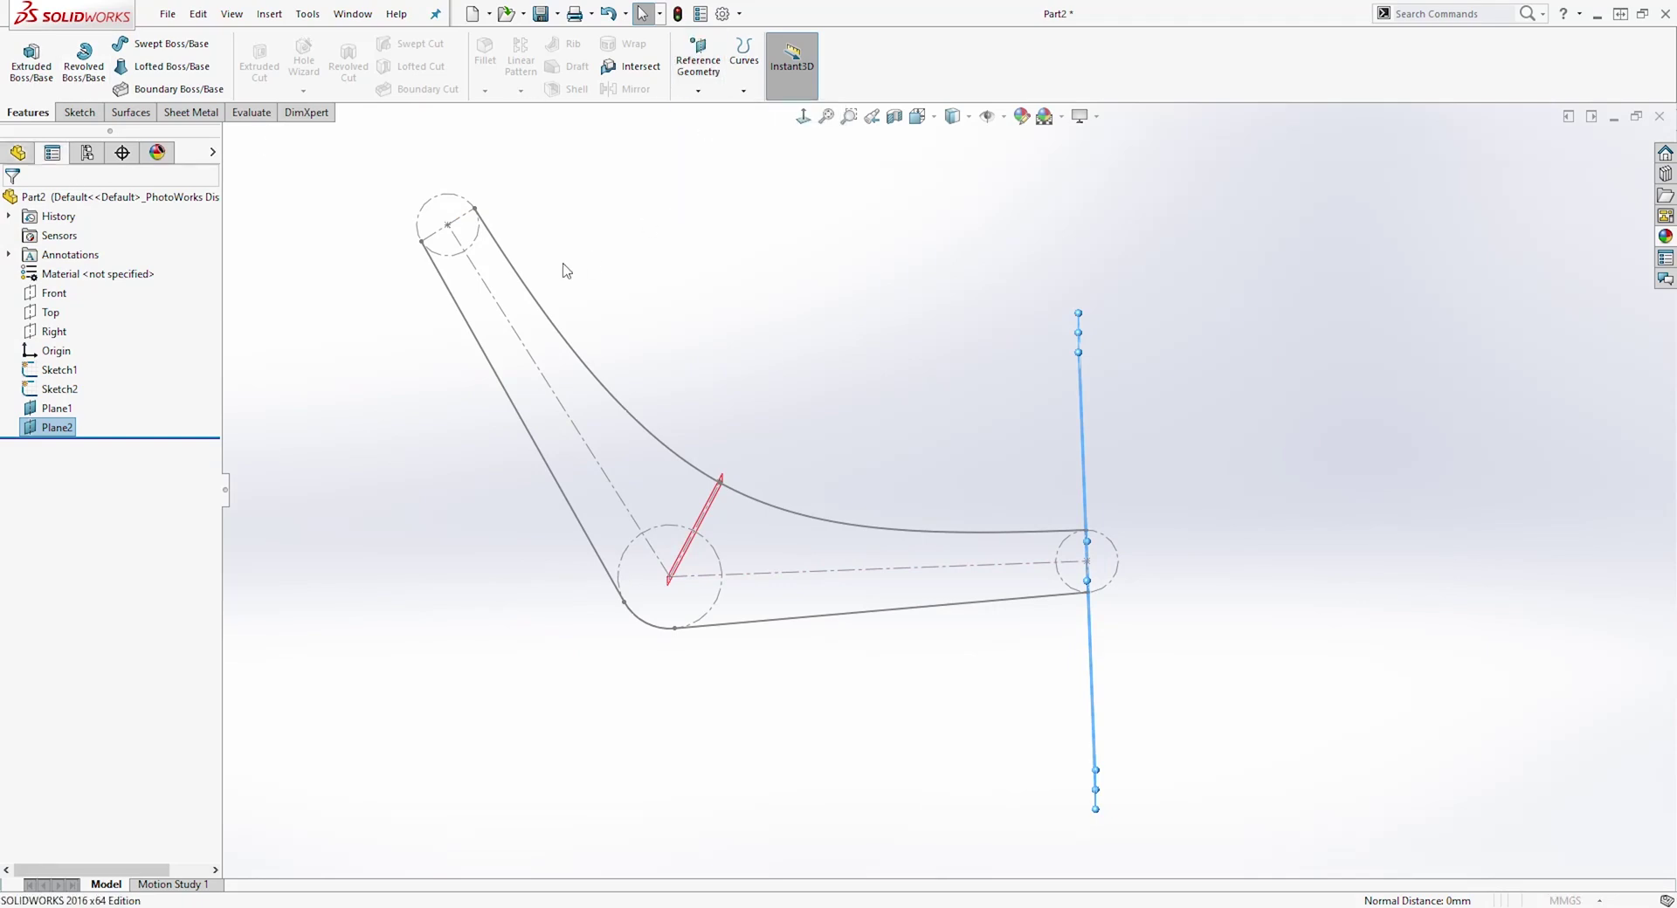
pyautogui.click(524, 348)
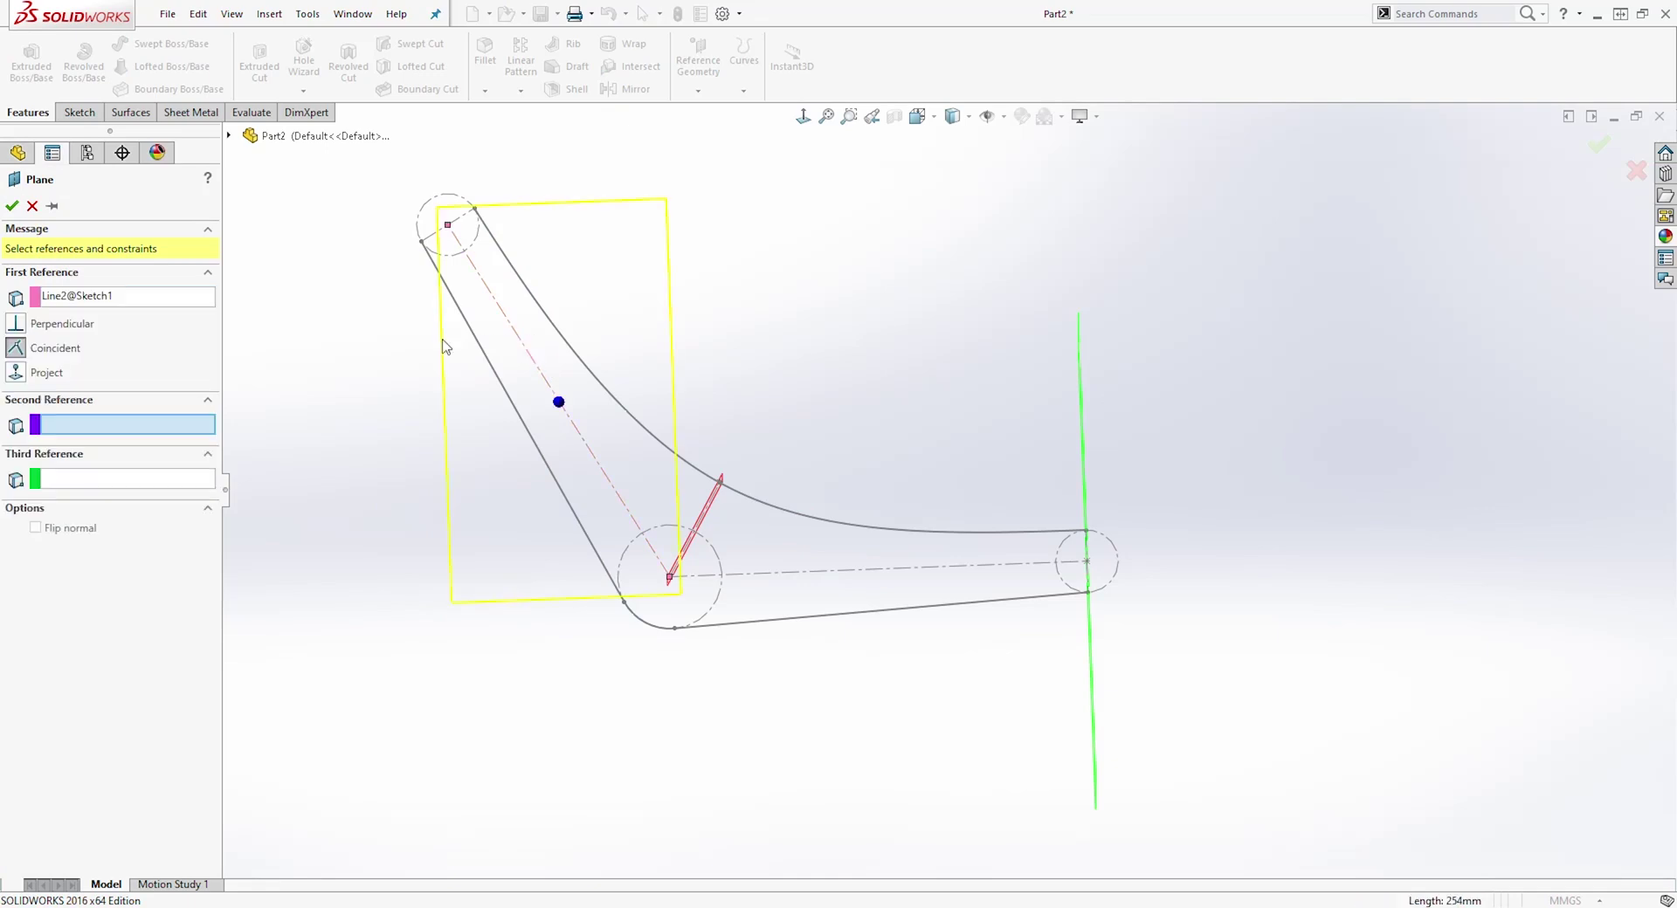
pyautogui.click(16, 323)
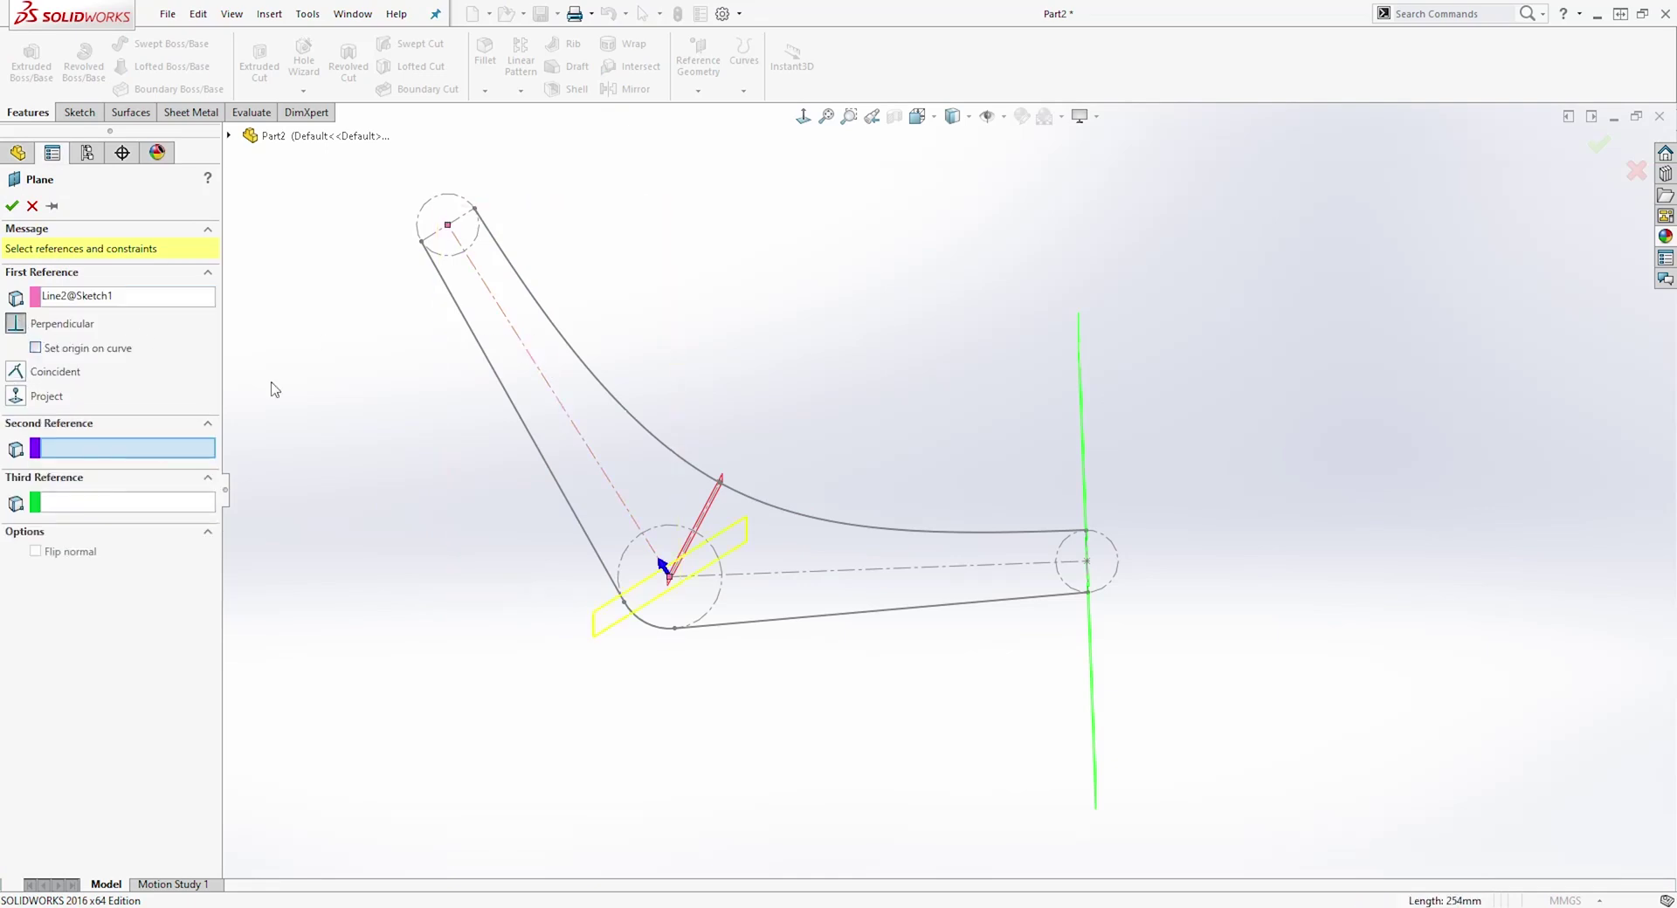
pyautogui.click(450, 227)
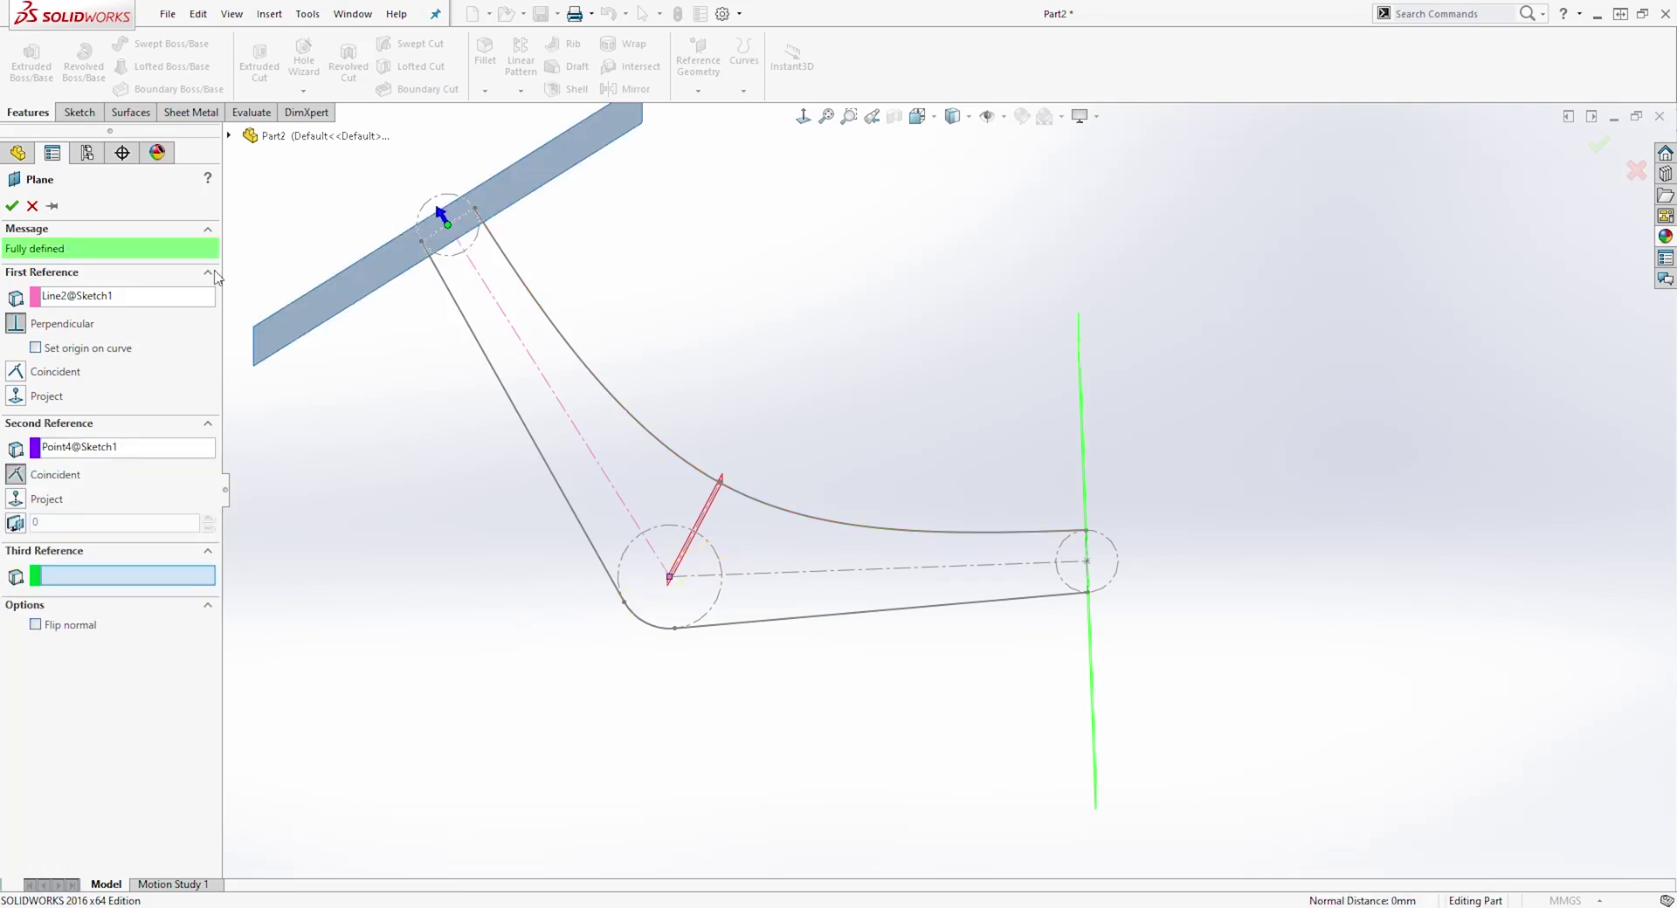
pyautogui.click(12, 206)
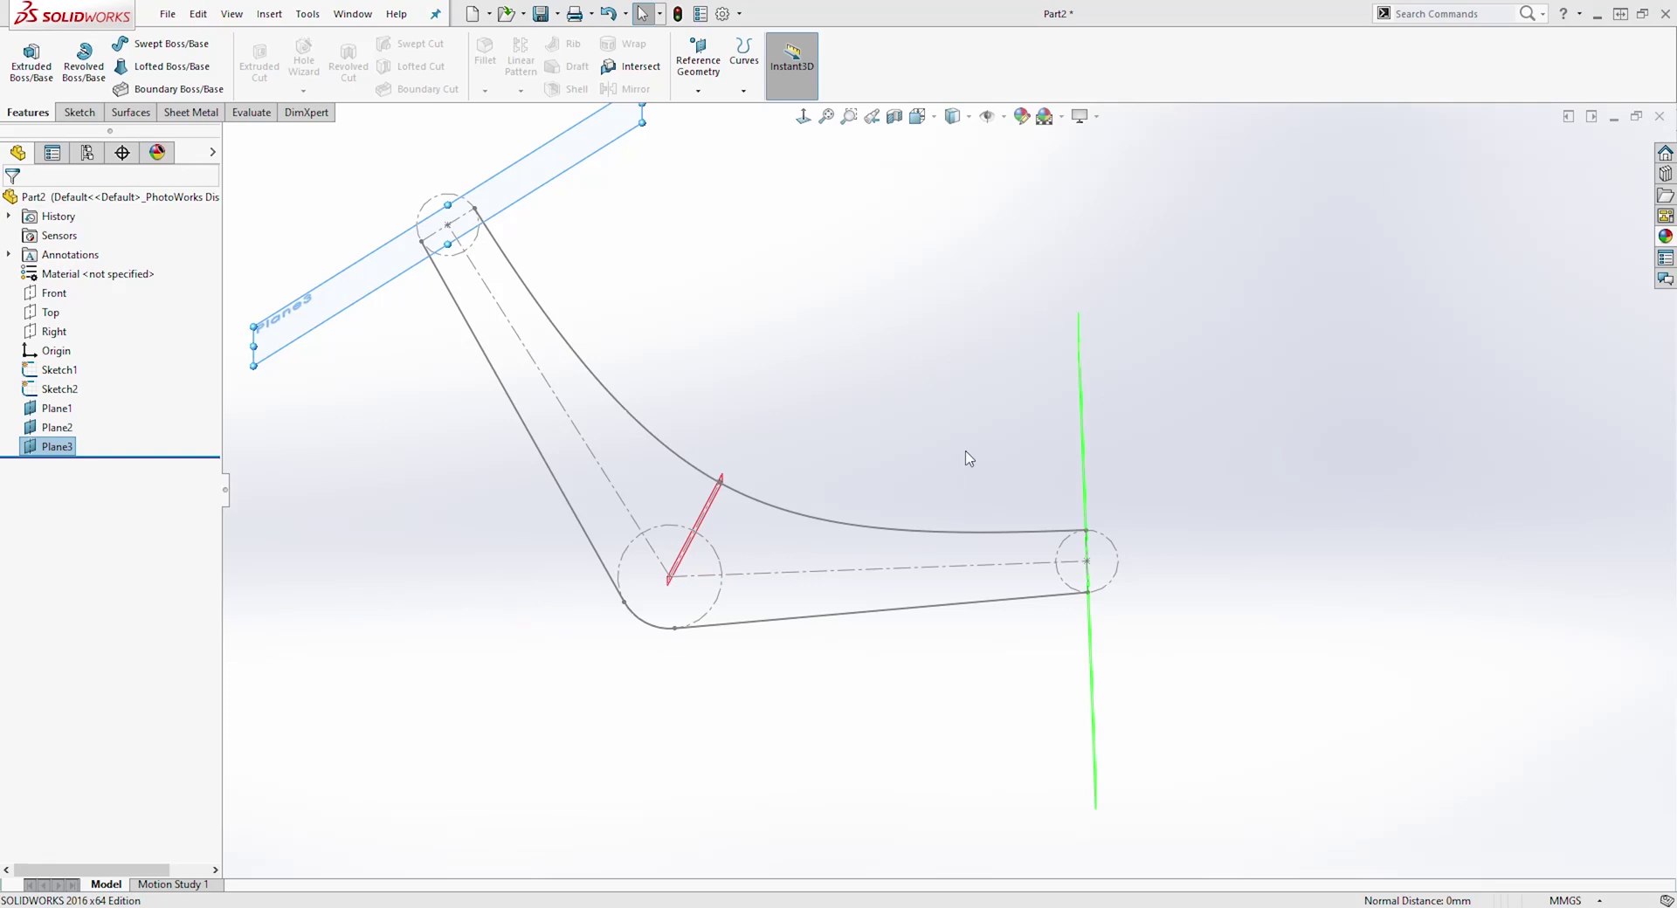
# - Start a sketch on the reference plane at the horizontal arm's end
pyautogui.moveTo(968, 456); pyautogui.dragTo(1056, 512, button='middle')
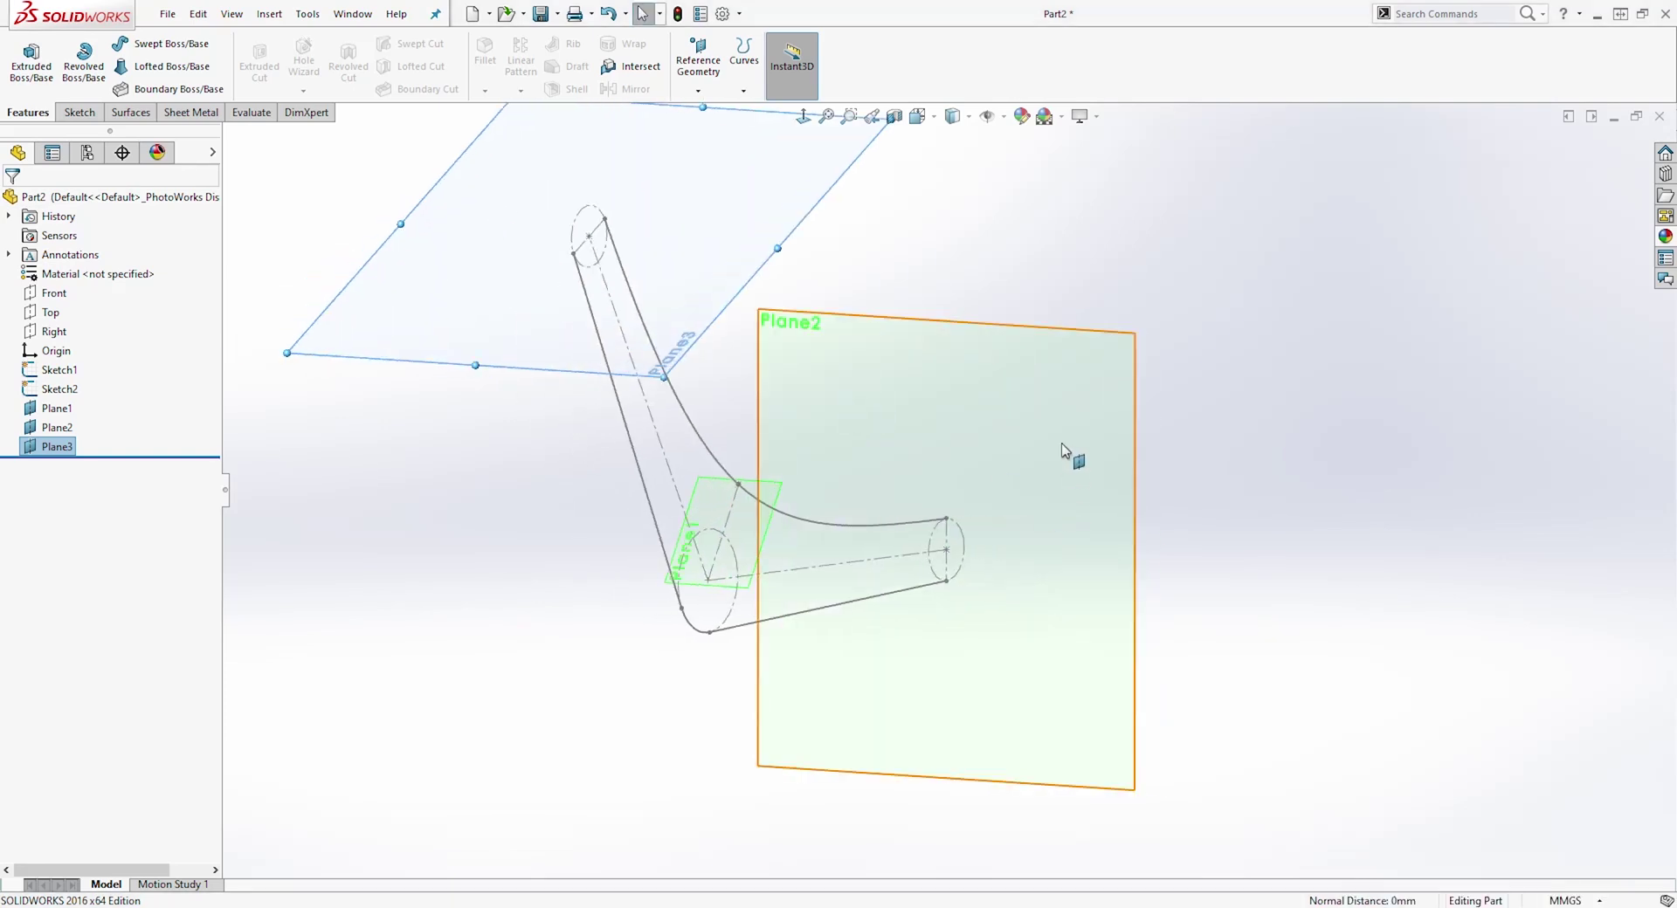
pyautogui.click(954, 467)
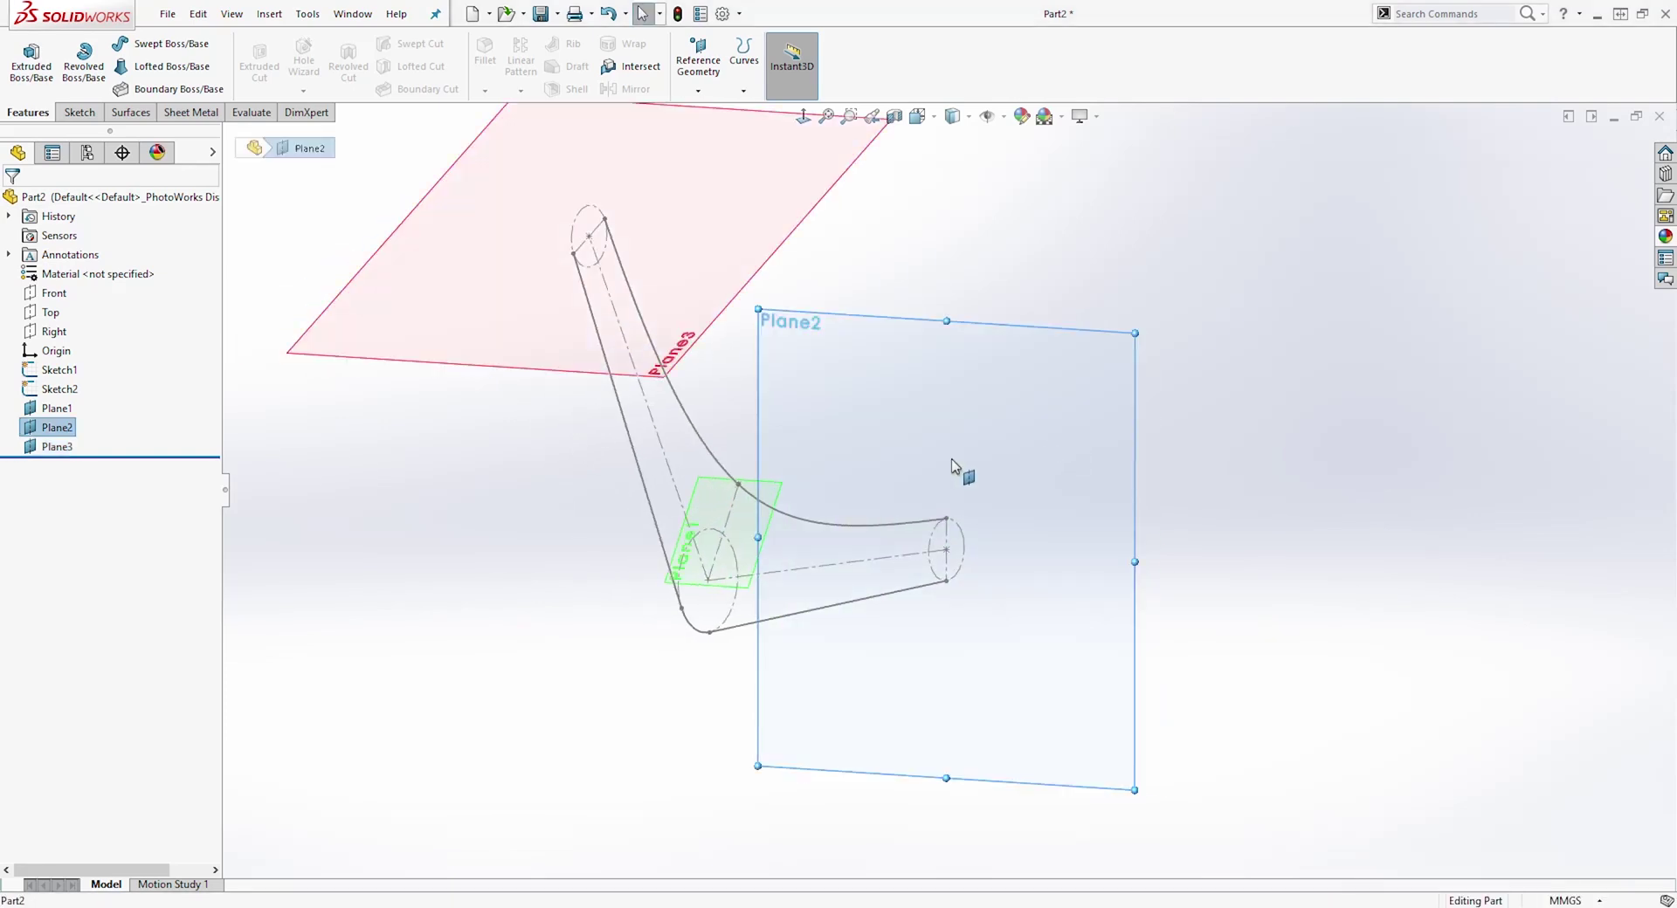
pyautogui.click(77, 113)
pyautogui.click(25, 53)
pyautogui.click(783, 166)
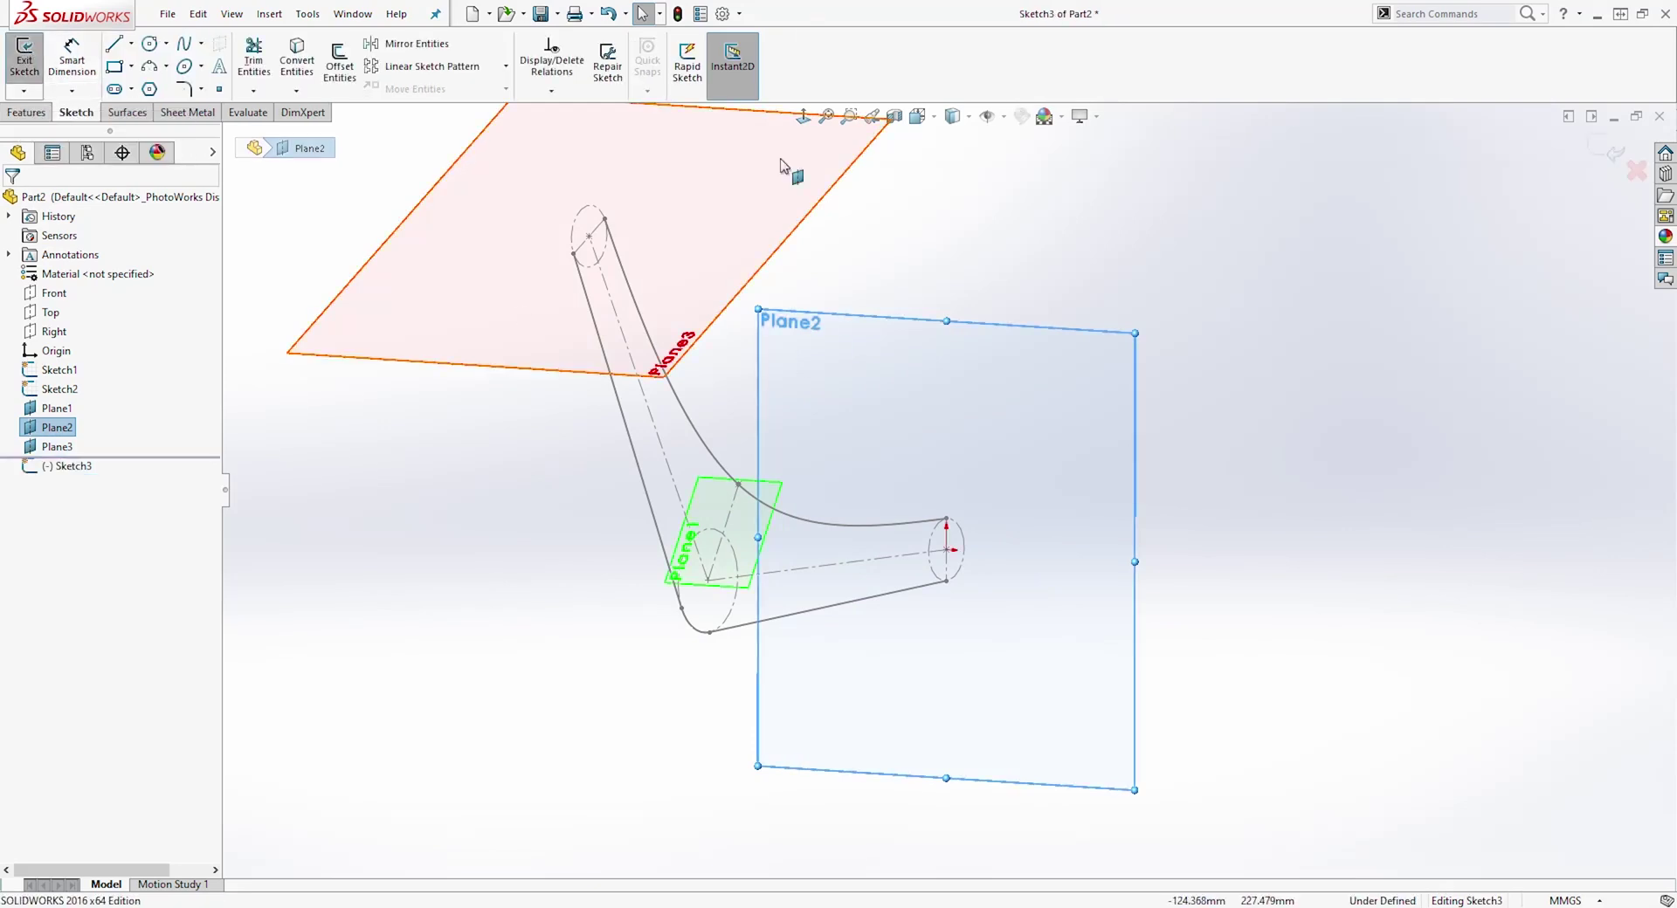
pyautogui.moveTo(808, 144)
pyautogui.mouseDown(button='middle')
pyautogui.moveTo(1141, 674)
pyautogui.moveTo(1182, 625)
pyautogui.moveTo(1135, 659)
pyautogui.mouseUp(button='middle')
pyautogui.scroll(-3, 1126, 643)
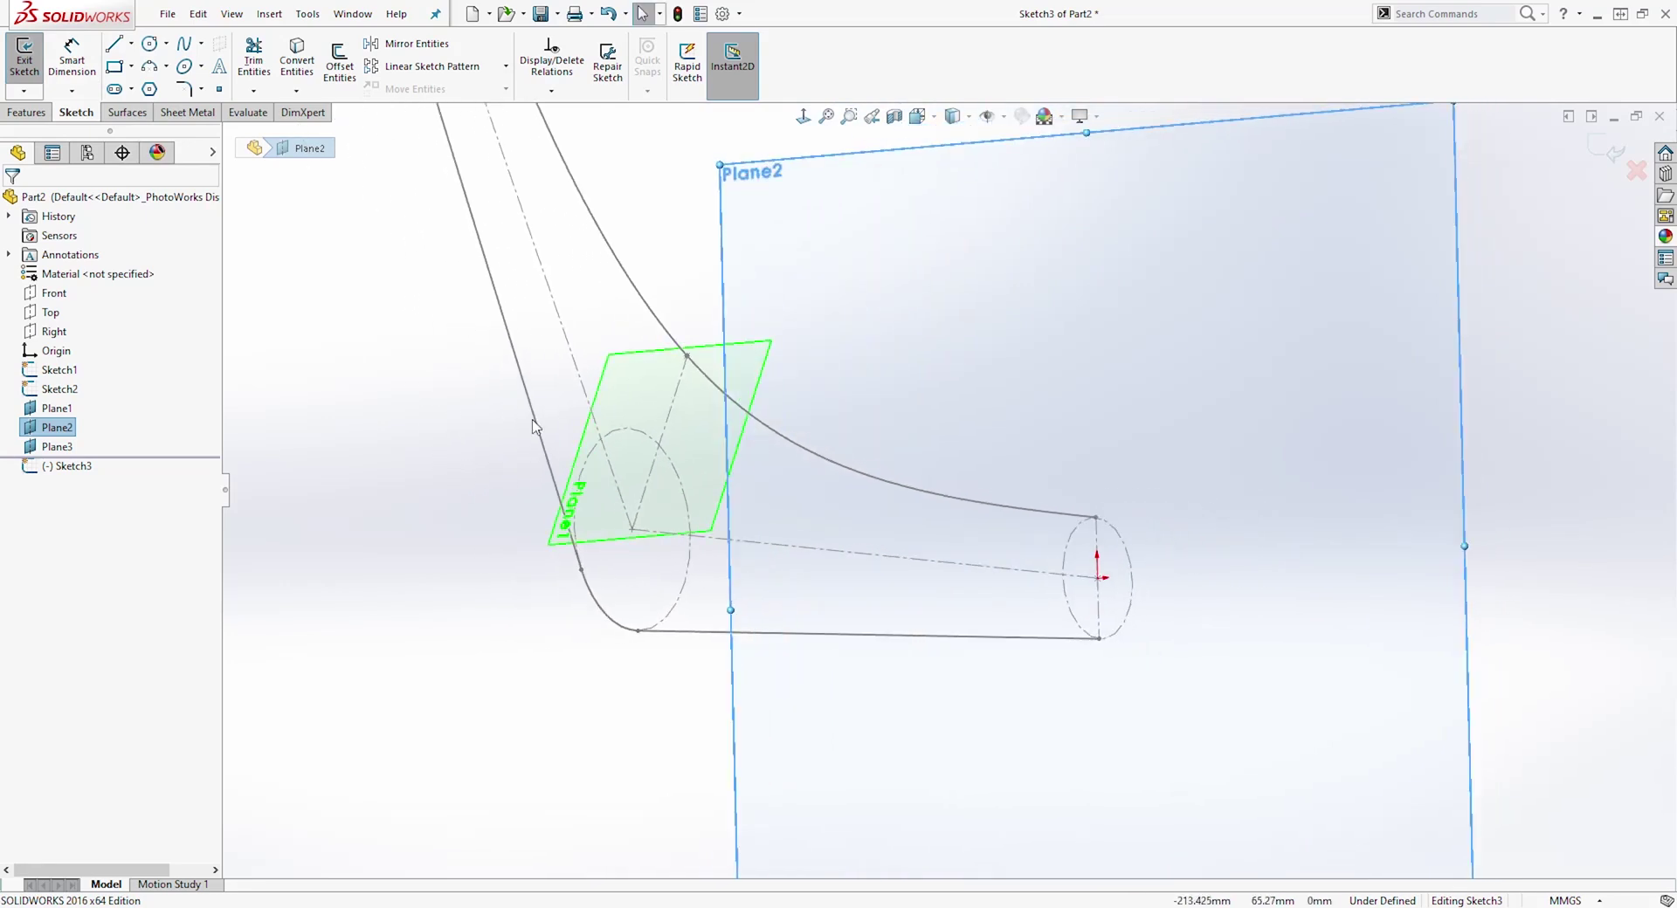
# - Sketch an ellipse centered on the horizontal arm's end point, with a vertical radius of about 29.5 mm and a horizontal radius of about 23 mm
pyautogui.moveTo(283, 163)
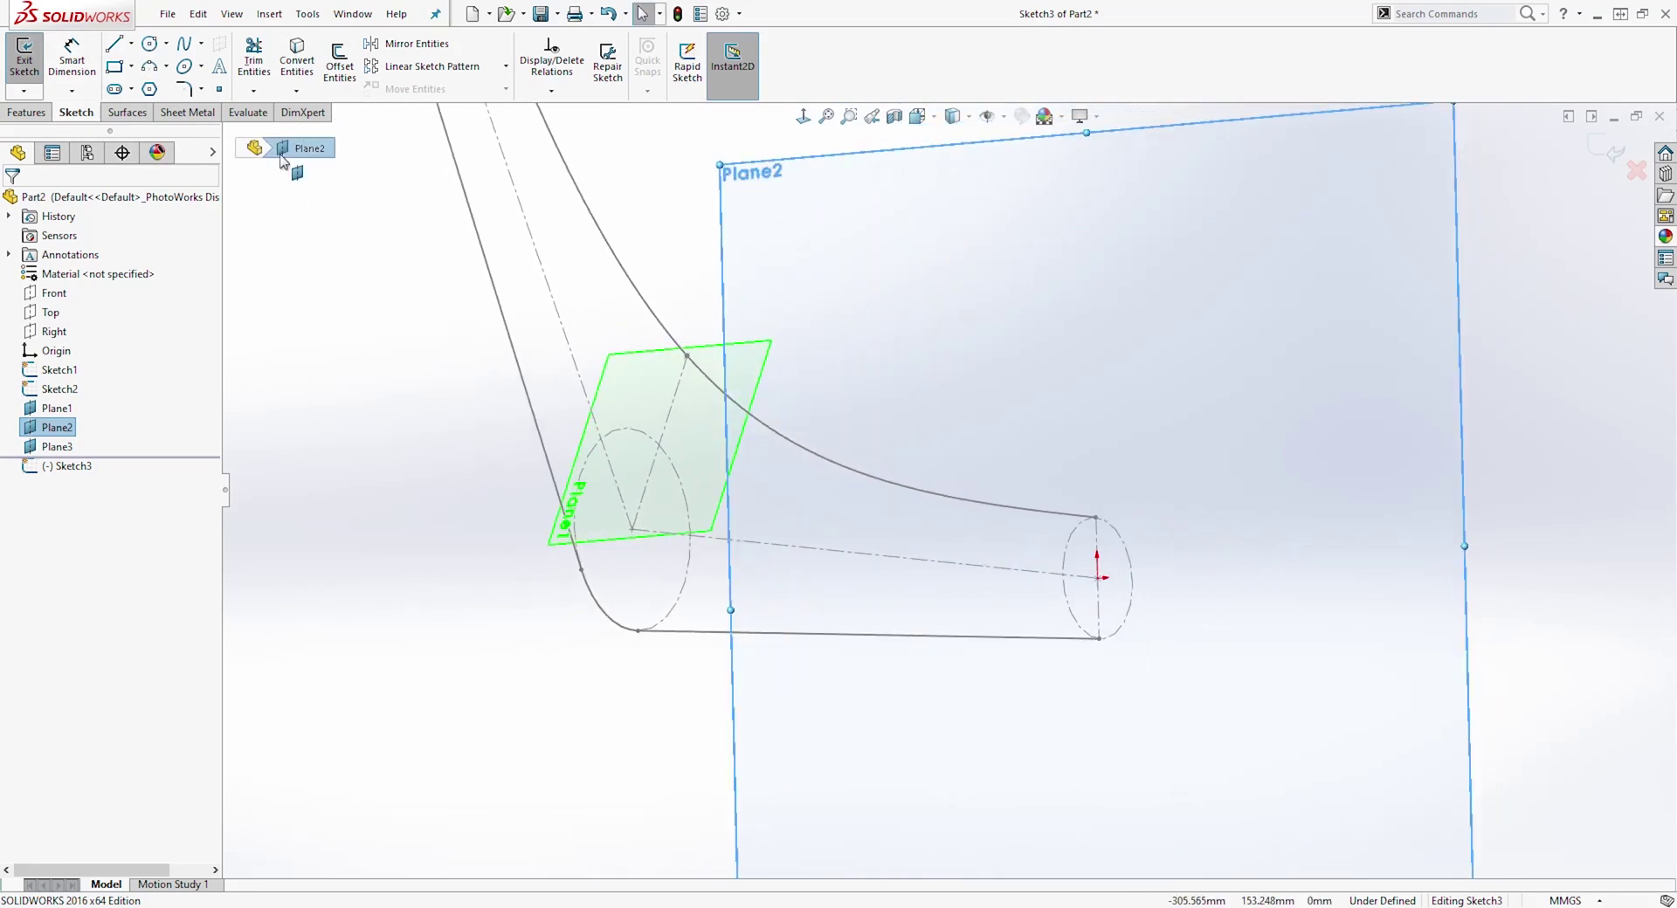
pyautogui.click(201, 66)
pyautogui.click(196, 91)
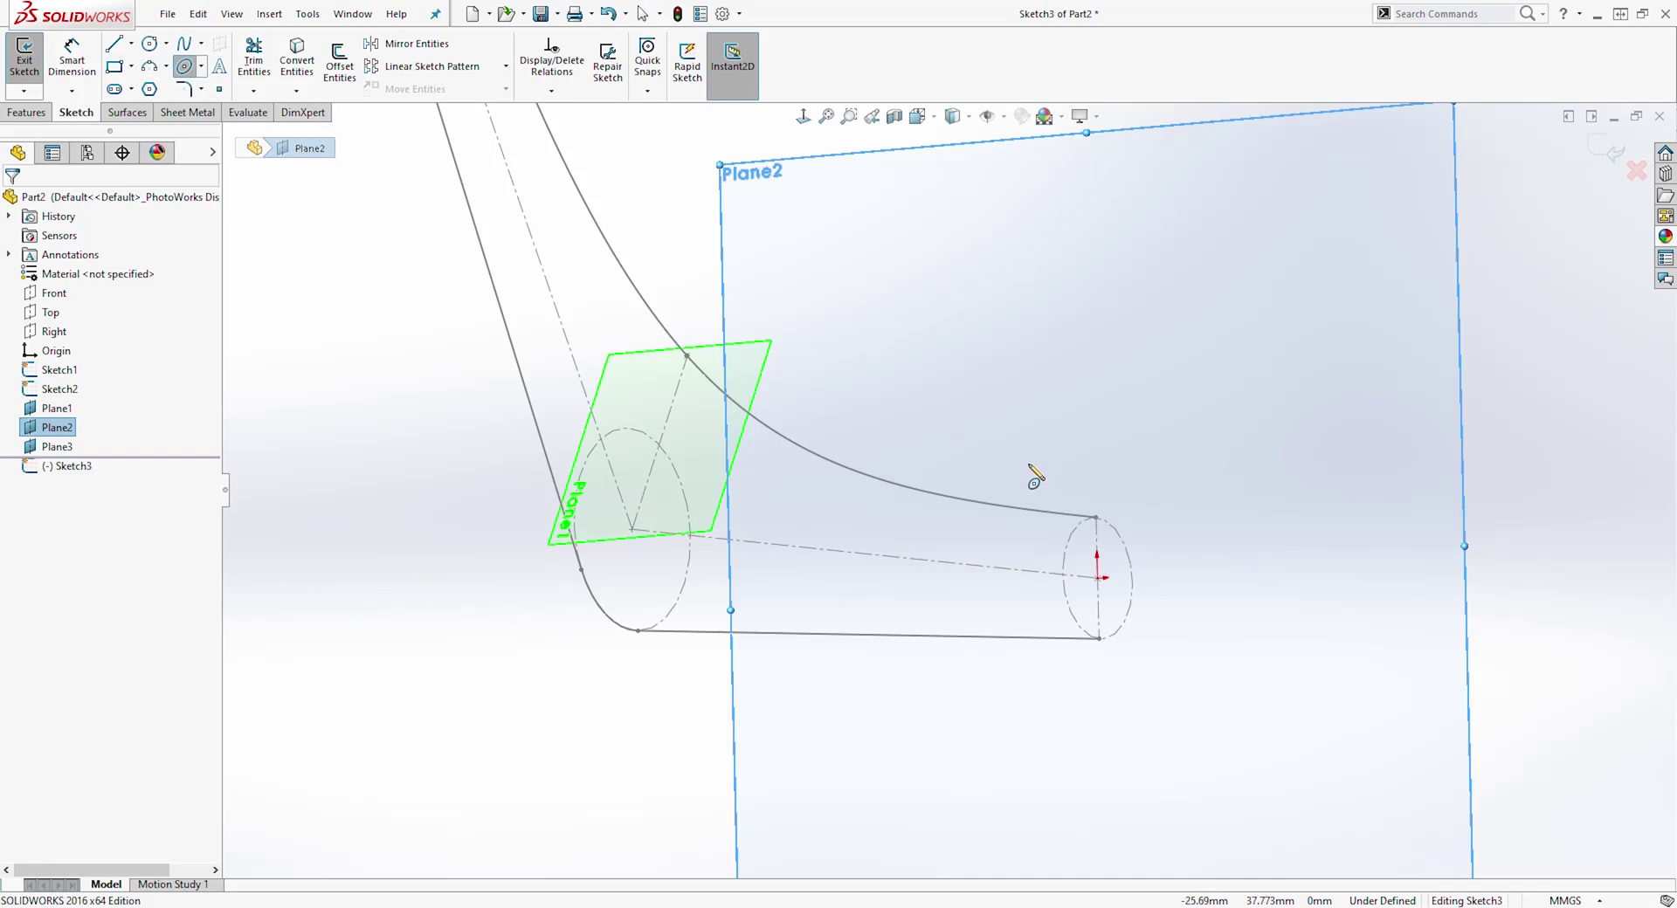
pyautogui.click(1098, 579)
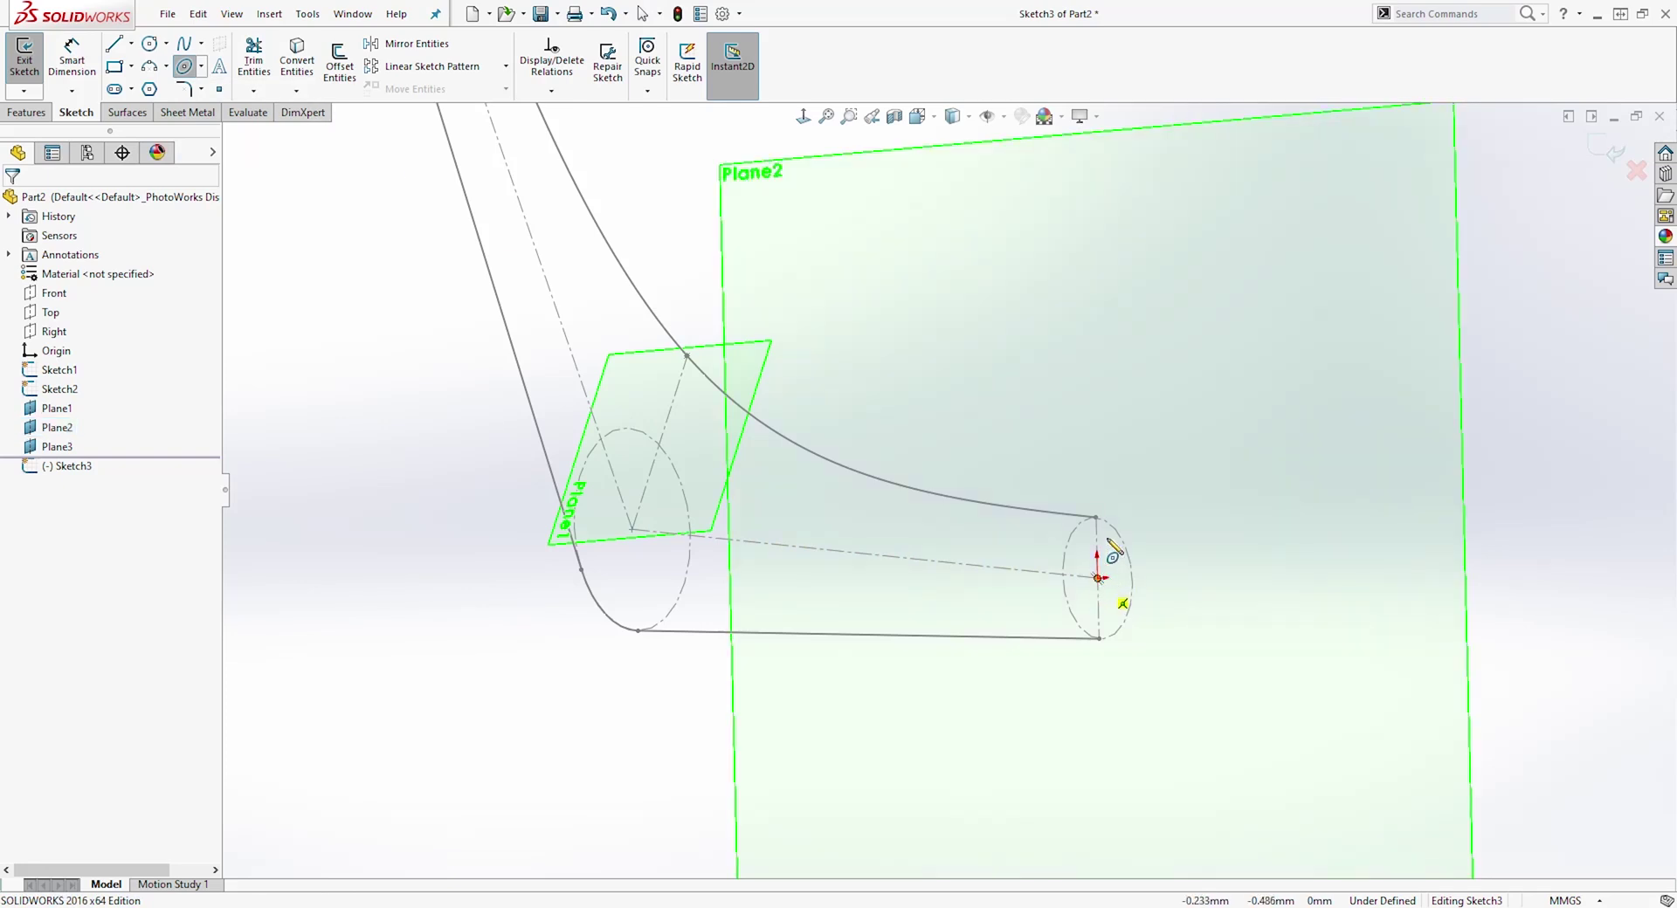
pyautogui.click(1098, 485)
pyautogui.click(1160, 515)
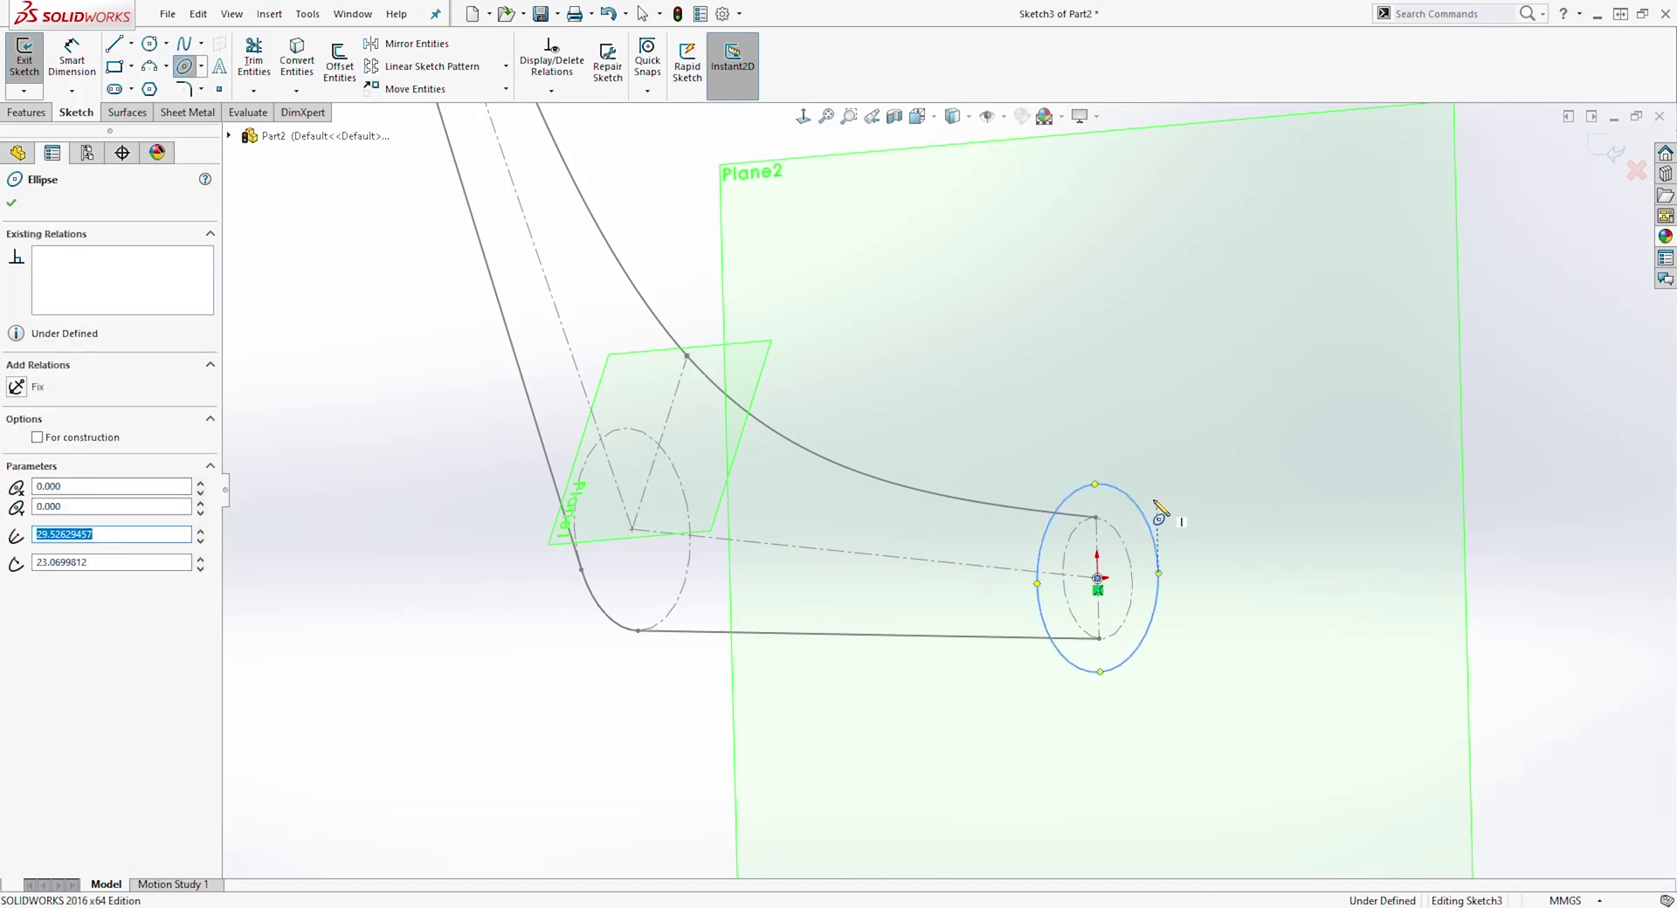
pyautogui.press('Escape')
# - Make the ellipse's top point coincident with the spline's end point on the horizontal arm
pyautogui.moveTo(494, 368); pyautogui.dragTo(1080, 559, button='middle')
pyautogui.scroll(-2, 1031, 556)
pyautogui.scroll(3, 989, 548)
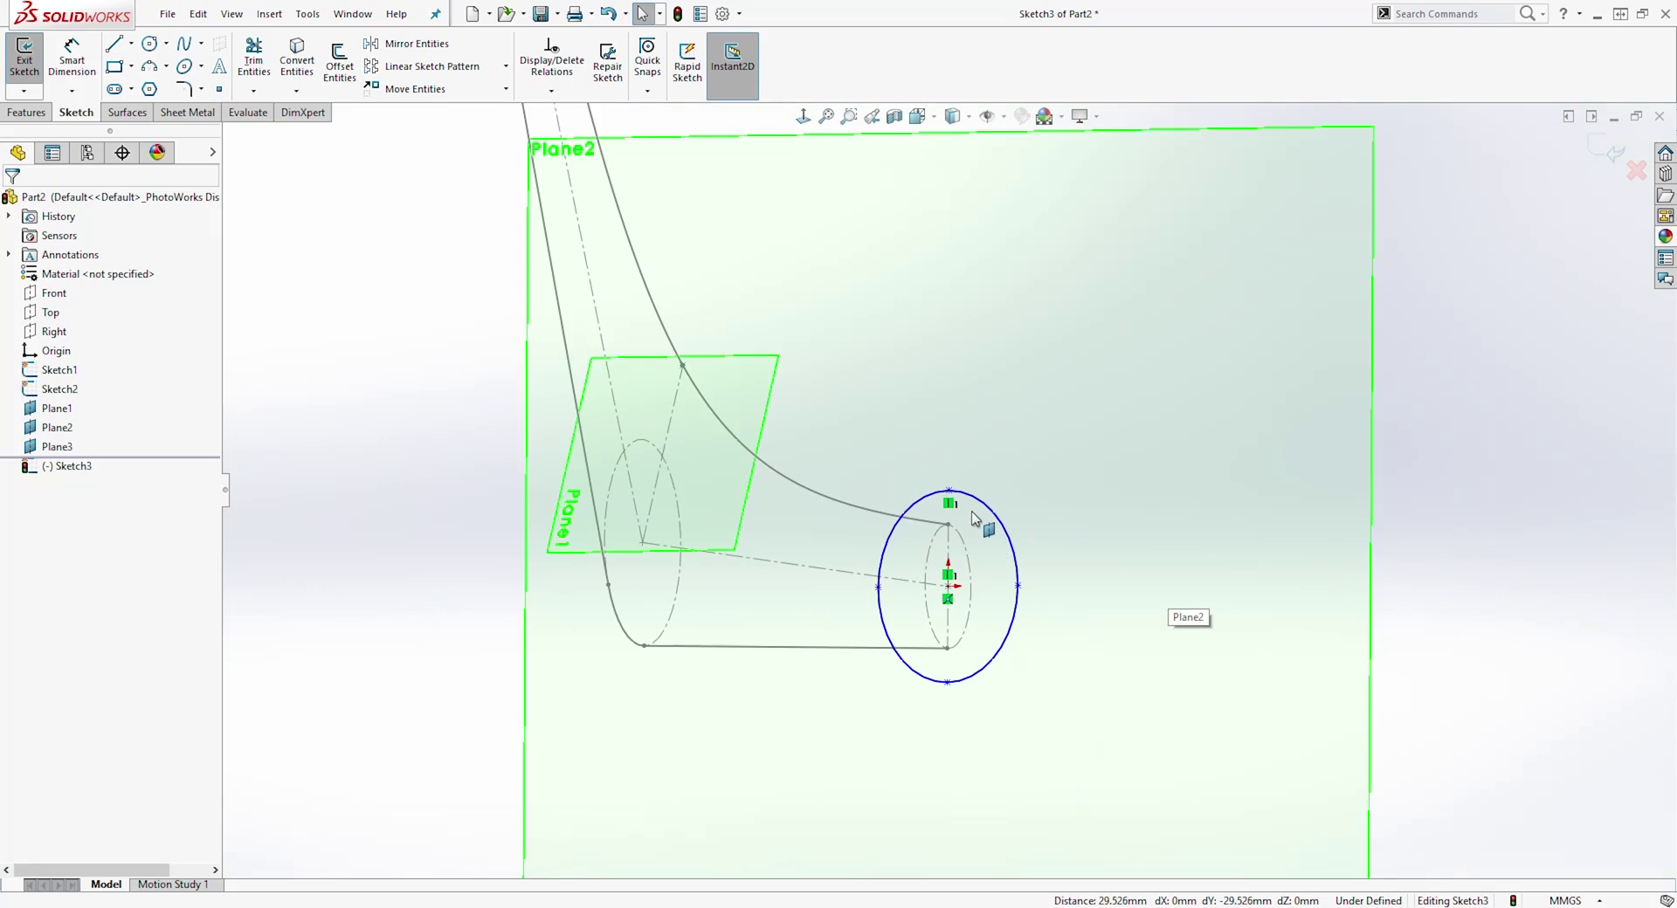
pyautogui.click(950, 523)
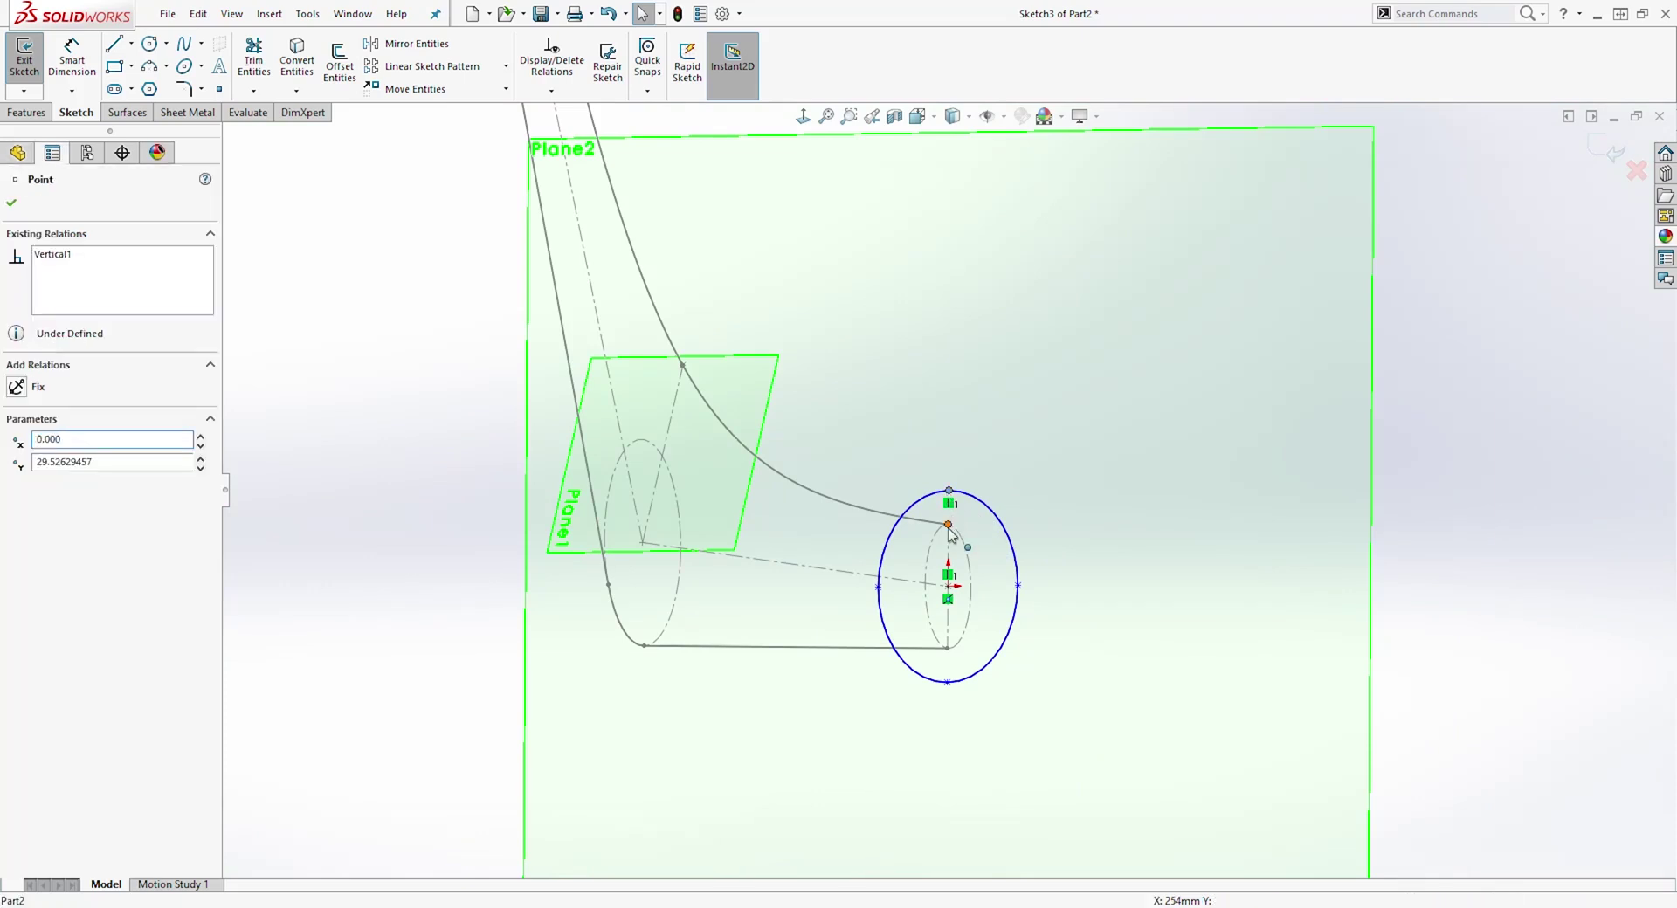
pyautogui.keyDown('ctrl'); pyautogui.click(949, 525); pyautogui.keyUp('ctrl')
pyautogui.click(16, 526)
# - Dimension the ellipse's width between its two side points as 30 mm, and finish the sketch
pyautogui.click(802, 117)
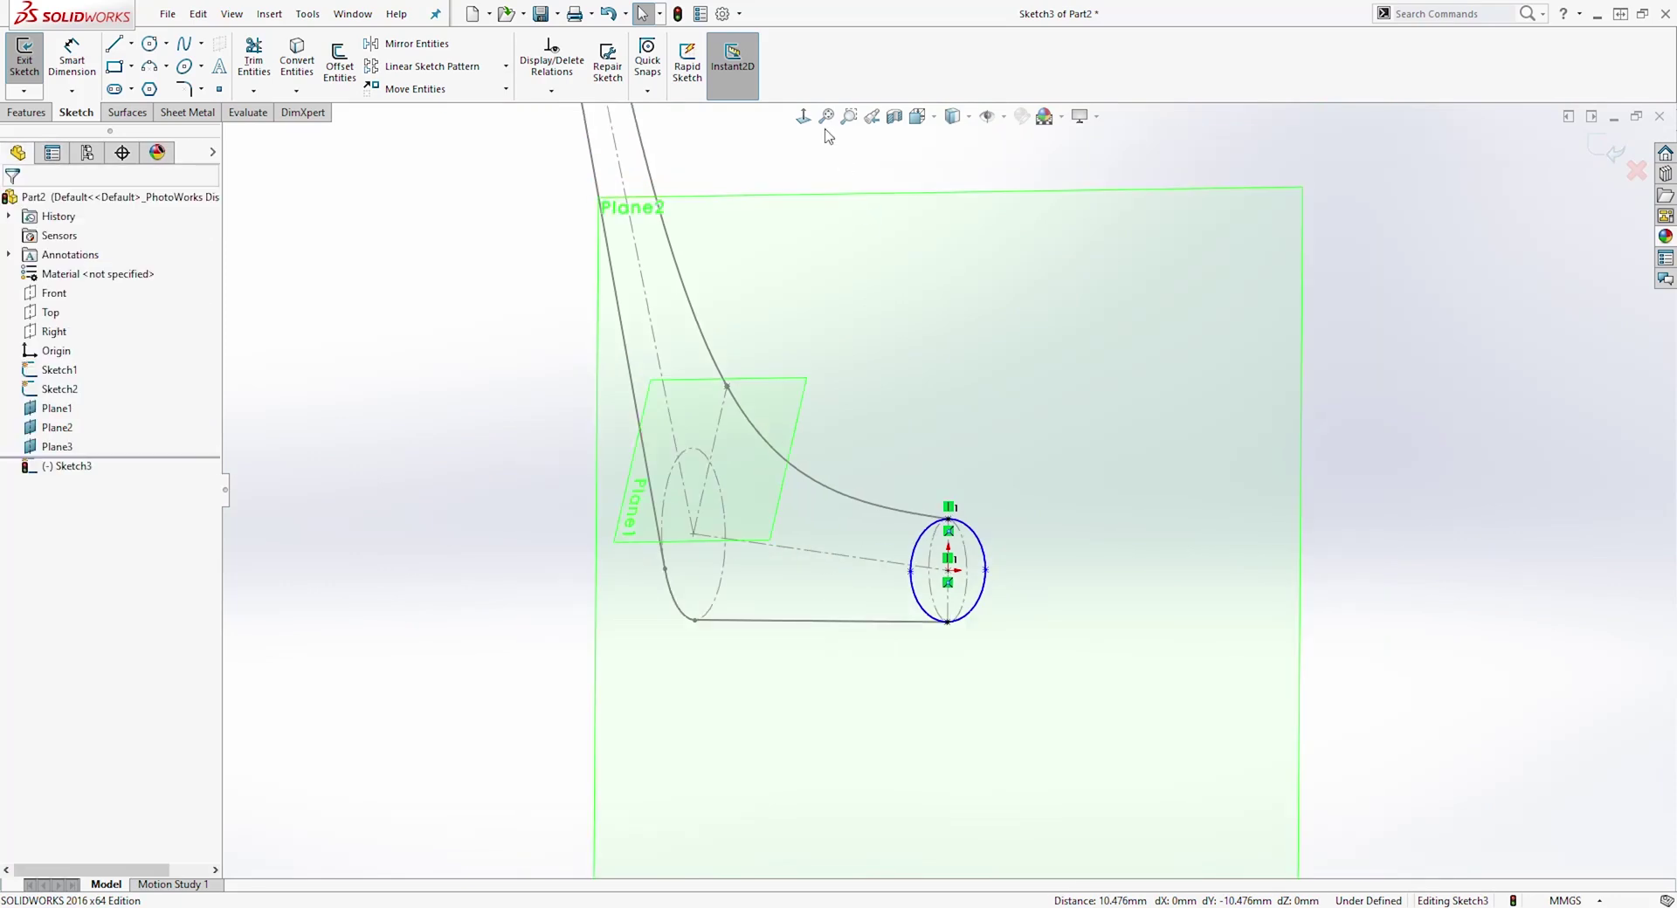
pyautogui.click(802, 117)
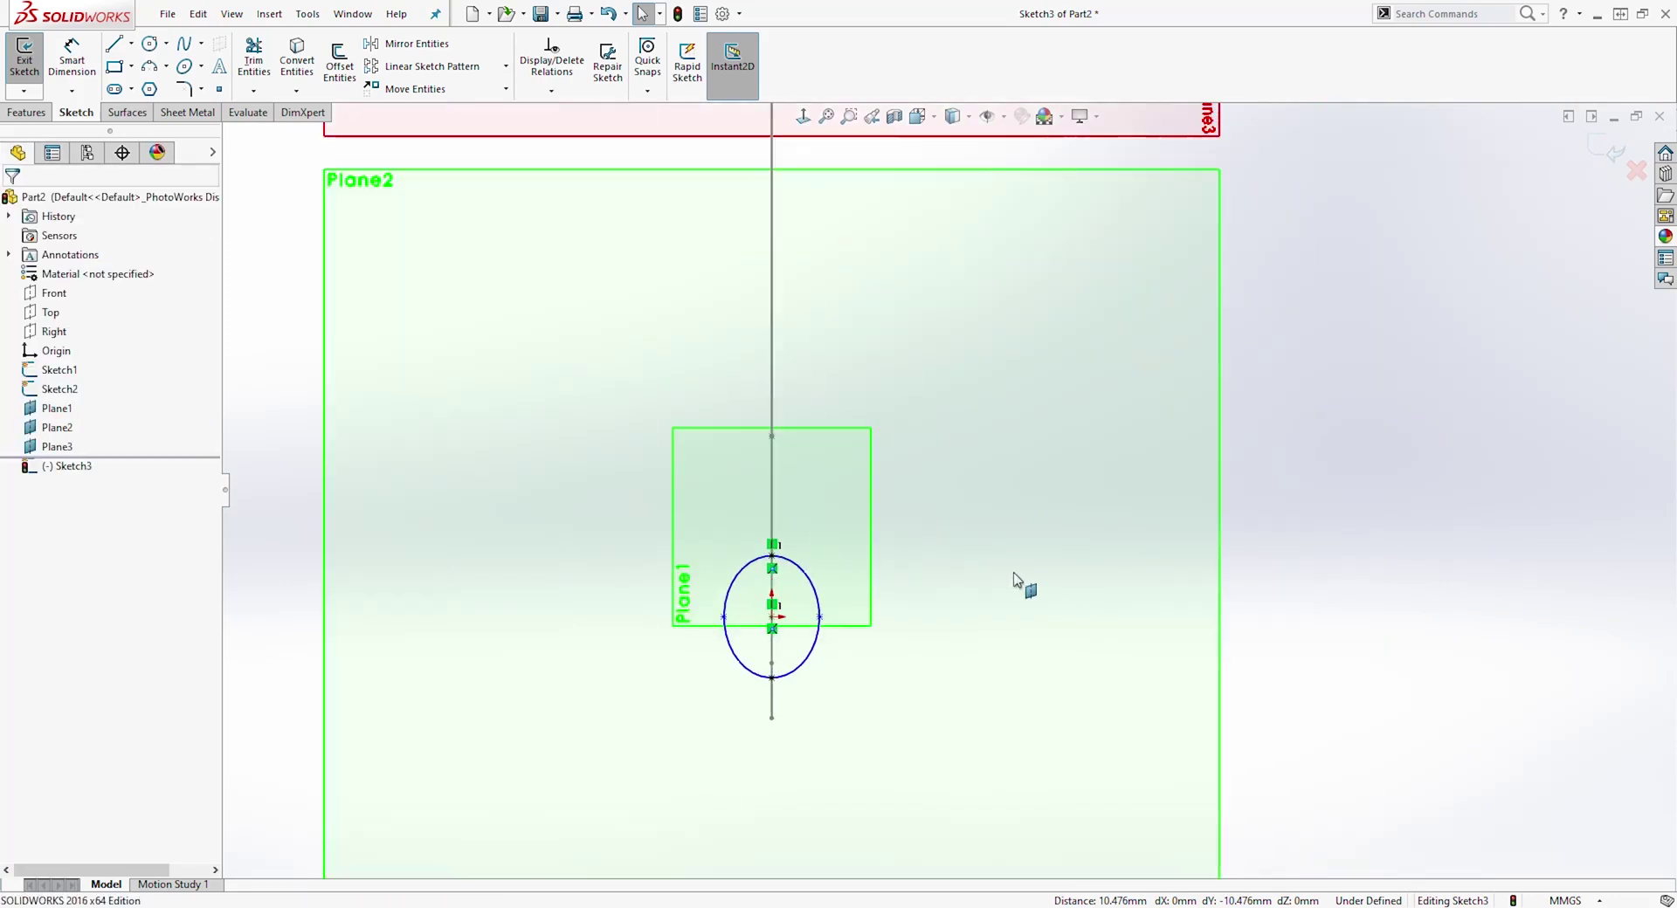
pyautogui.click(93, 59)
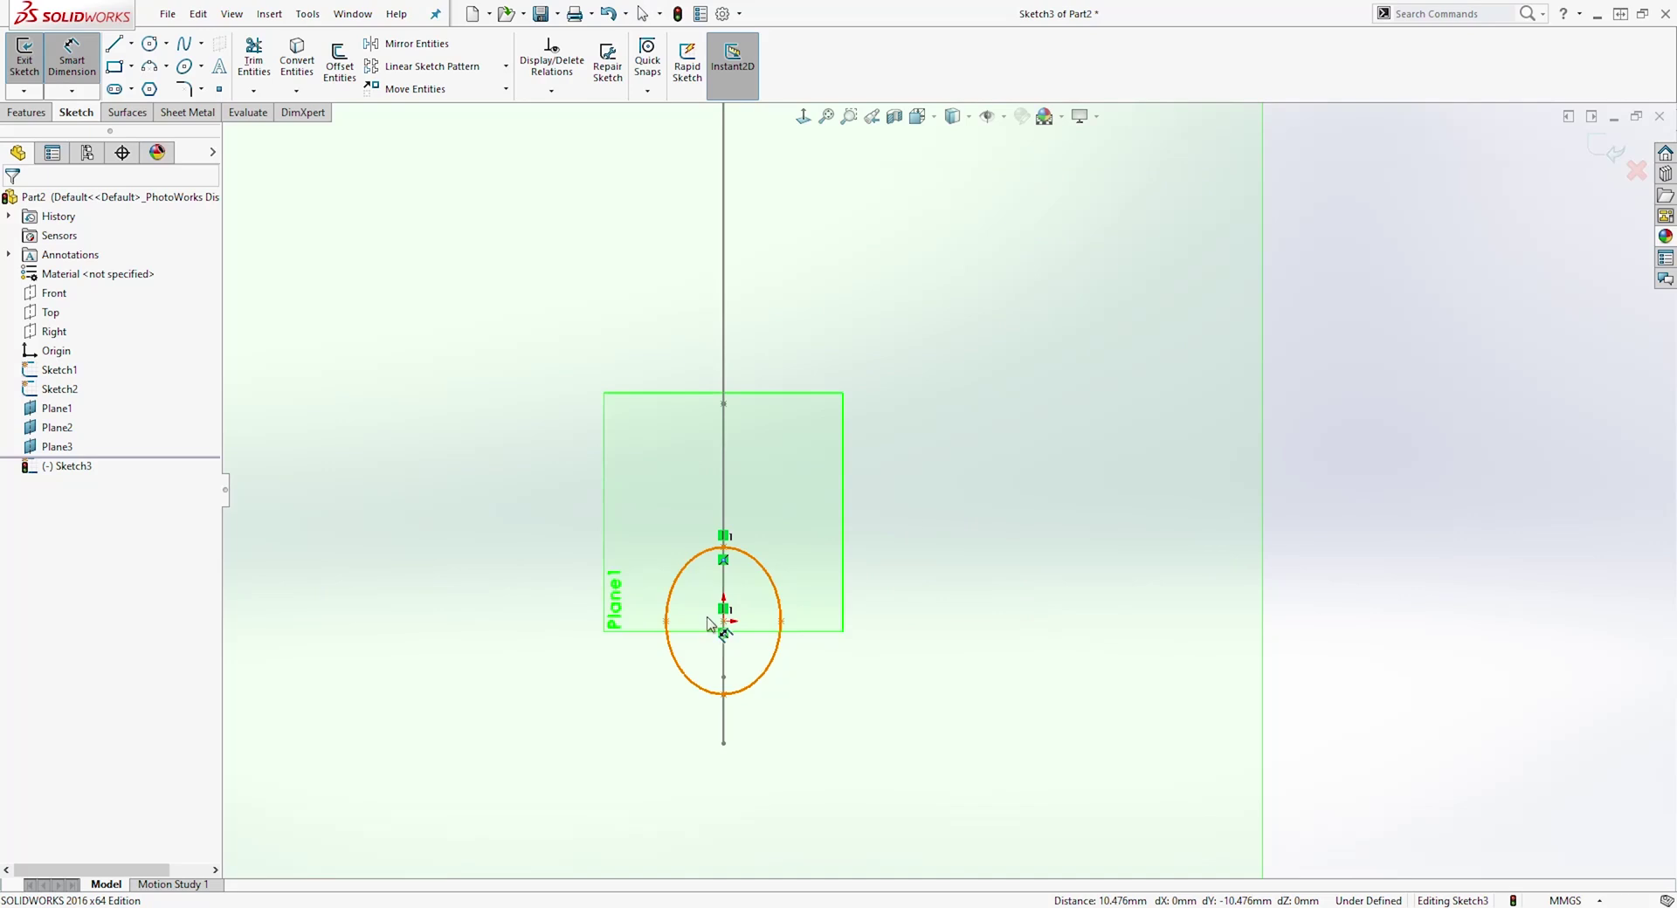
pyautogui.click(780, 623)
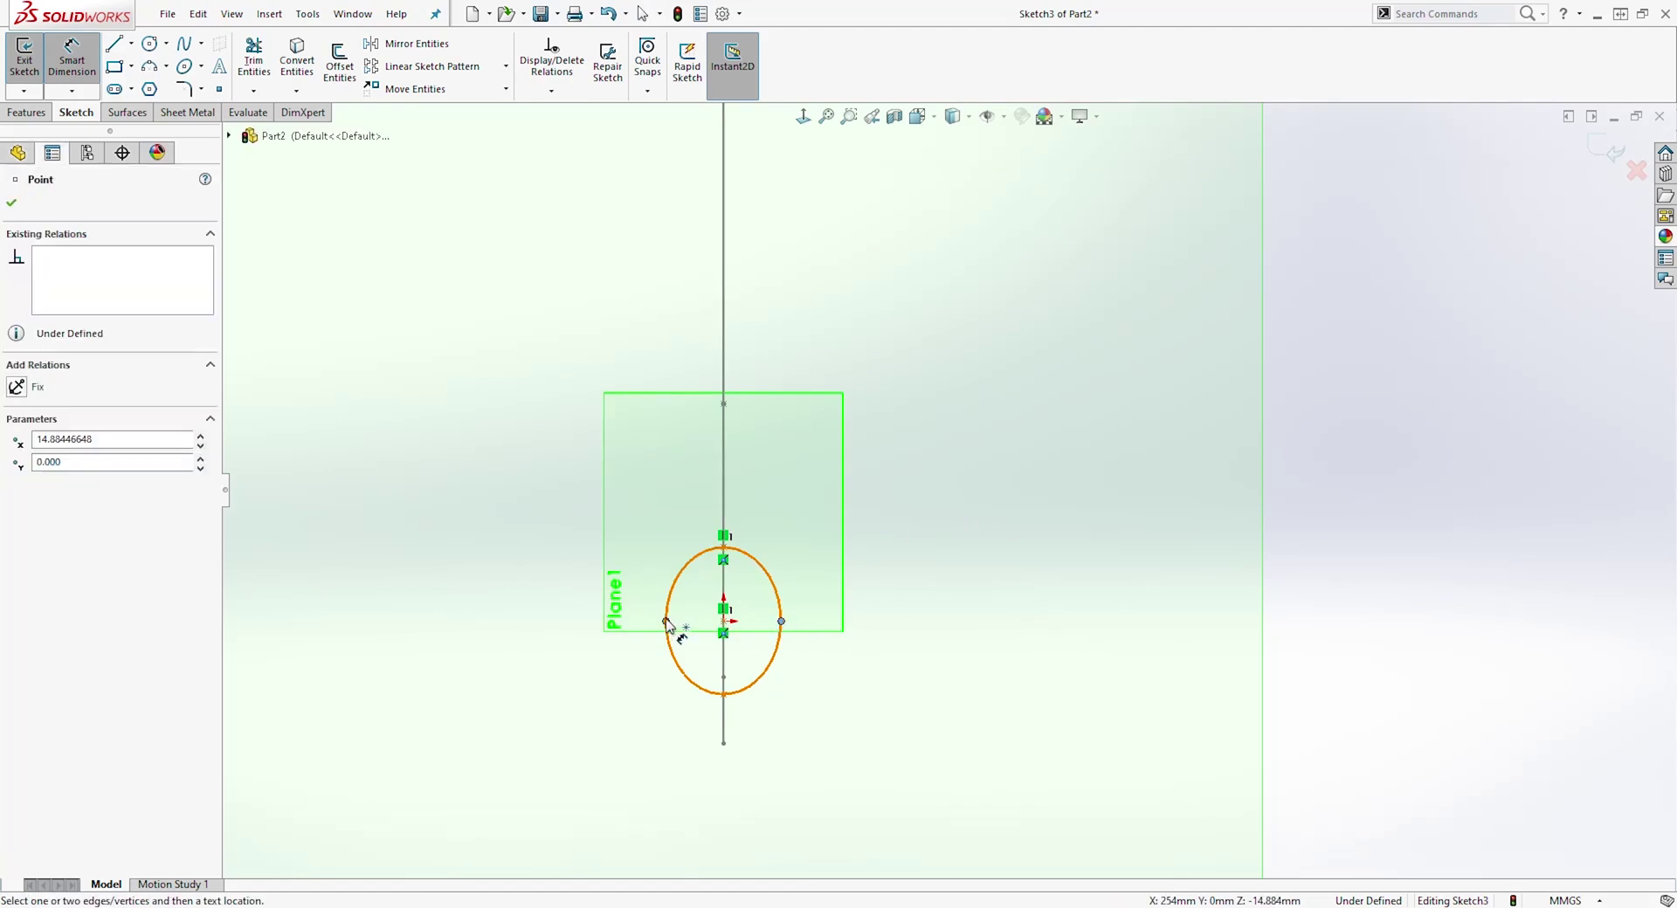
pyautogui.click(666, 621)
pyautogui.click(748, 505)
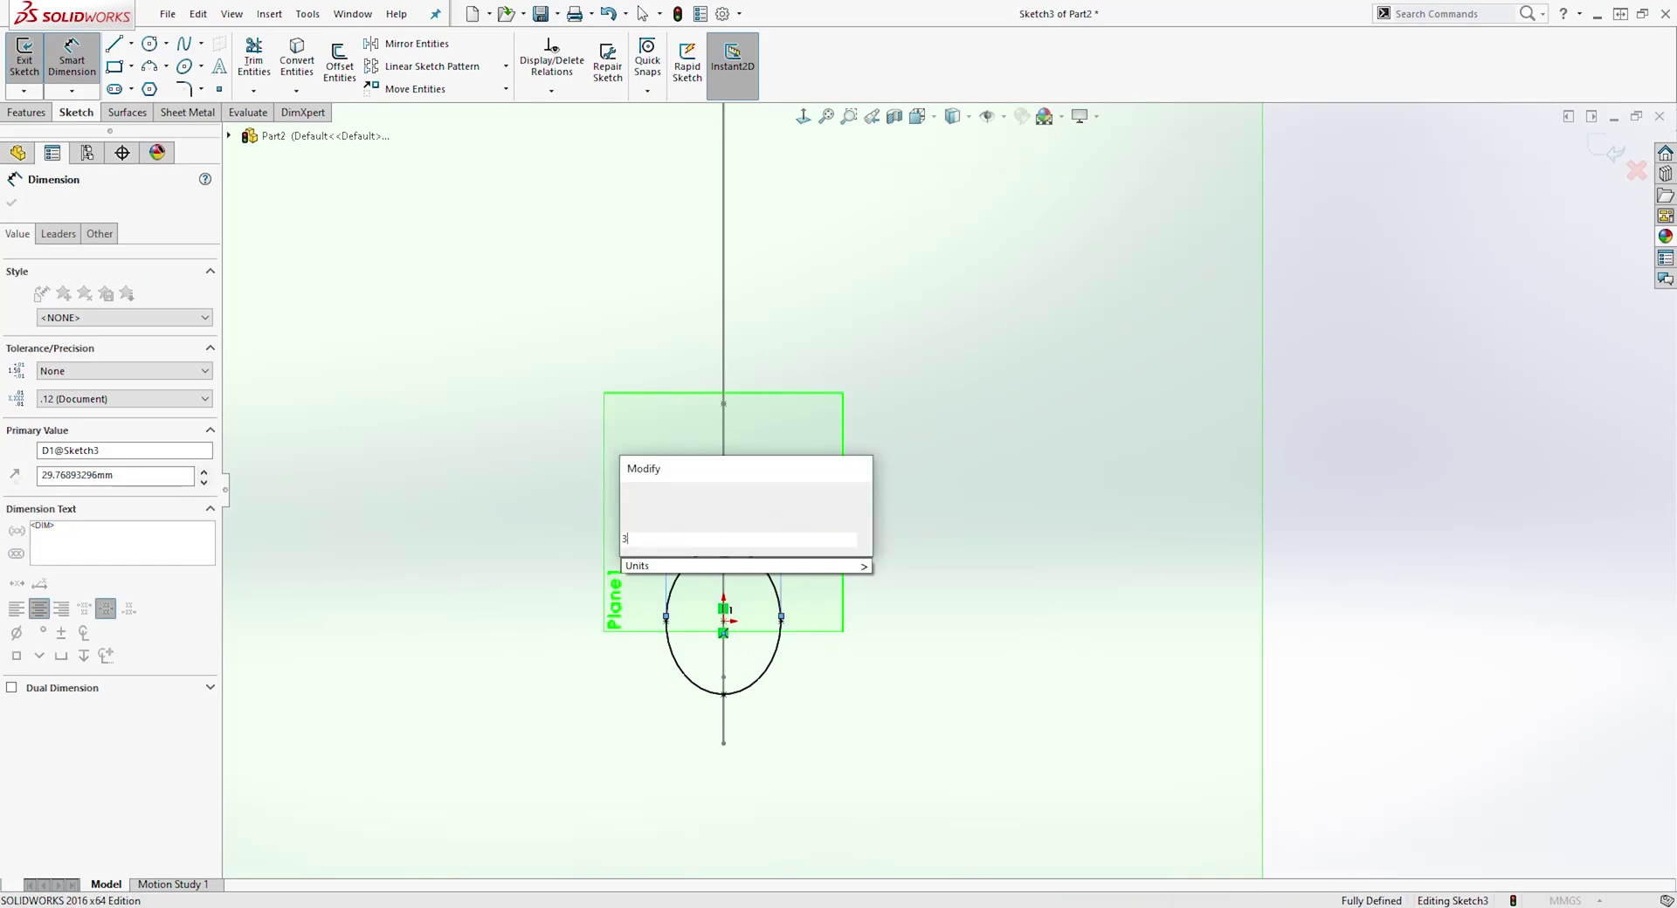
pyautogui.press('Return')
pyautogui.scroll(3, 917, 505)
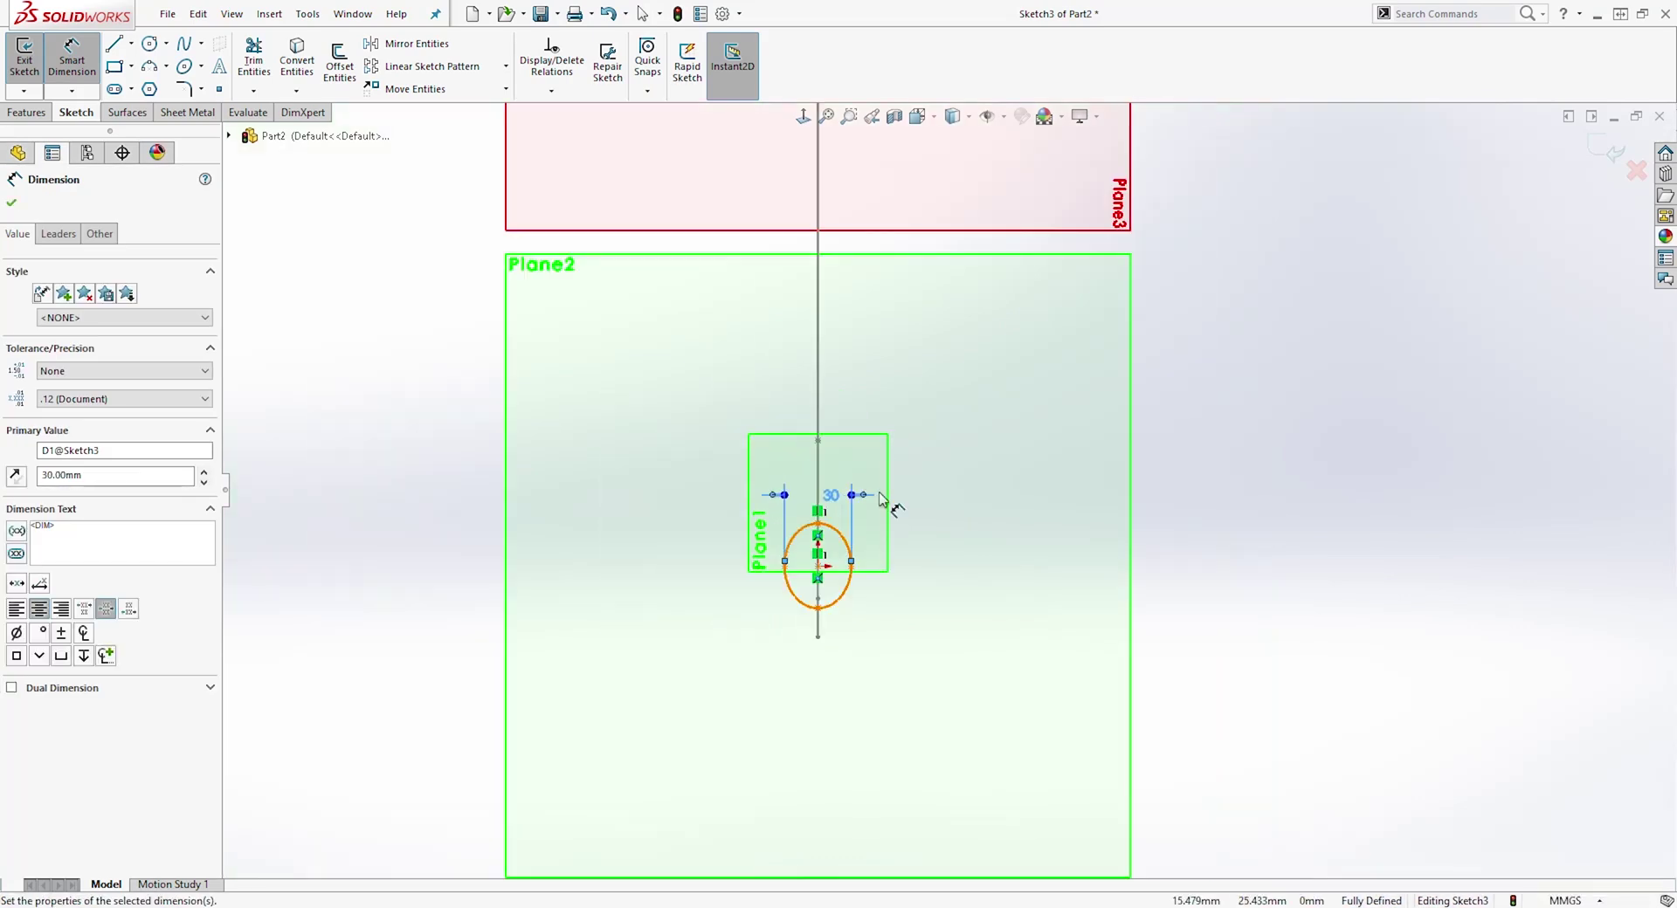
pyautogui.click(1605, 150)
# - Hide the reference plane at the horizontal arm's end
pyautogui.scroll(3, 976, 561)
pyautogui.moveTo(976, 561)
pyautogui.mouseDown(button='middle')
pyautogui.moveTo(1013, 516)
pyautogui.moveTo(1108, 553)
pyautogui.moveTo(1093, 453)
pyautogui.mouseUp(button='middle')
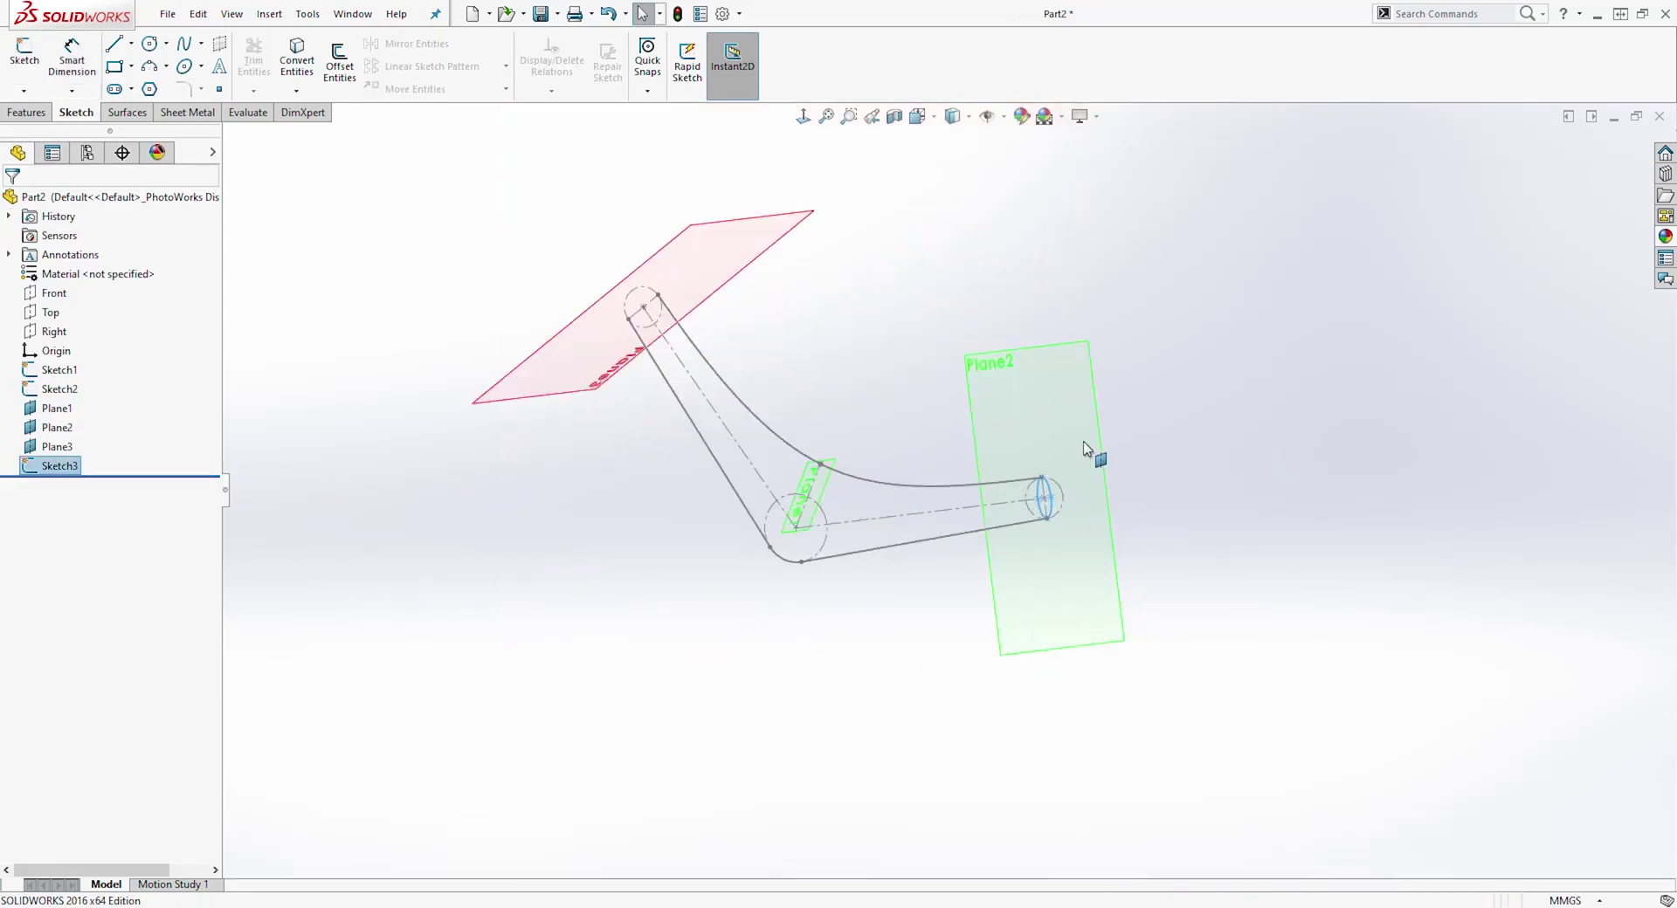
pyautogui.scroll(-2, 998, 403)
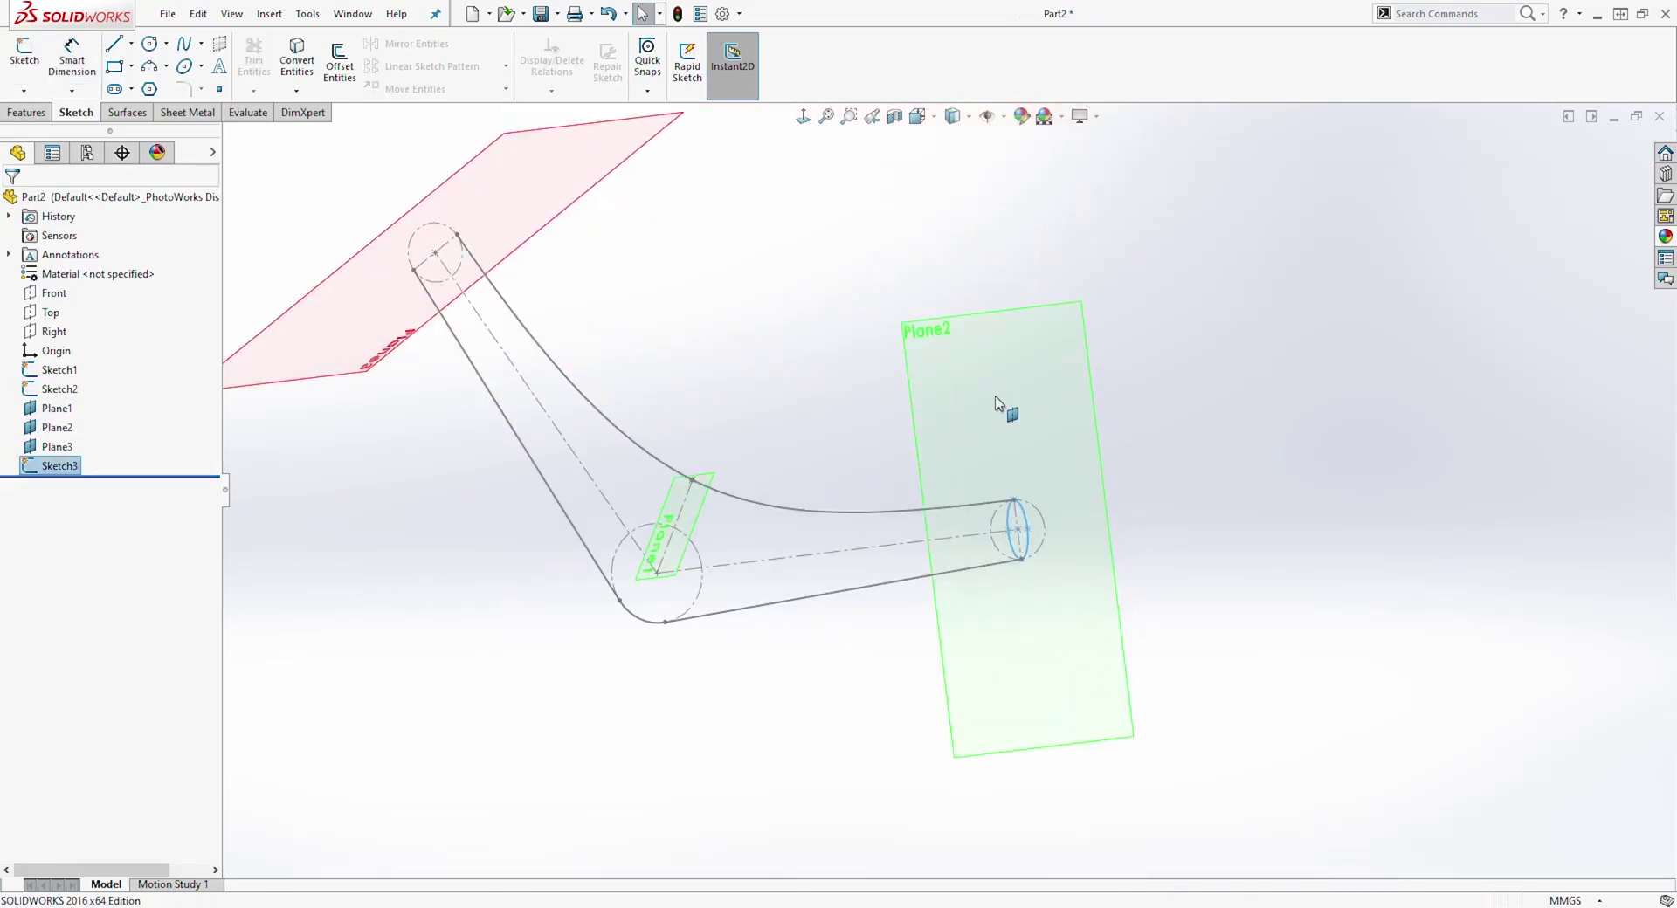
pyautogui.rightClick(54, 428)
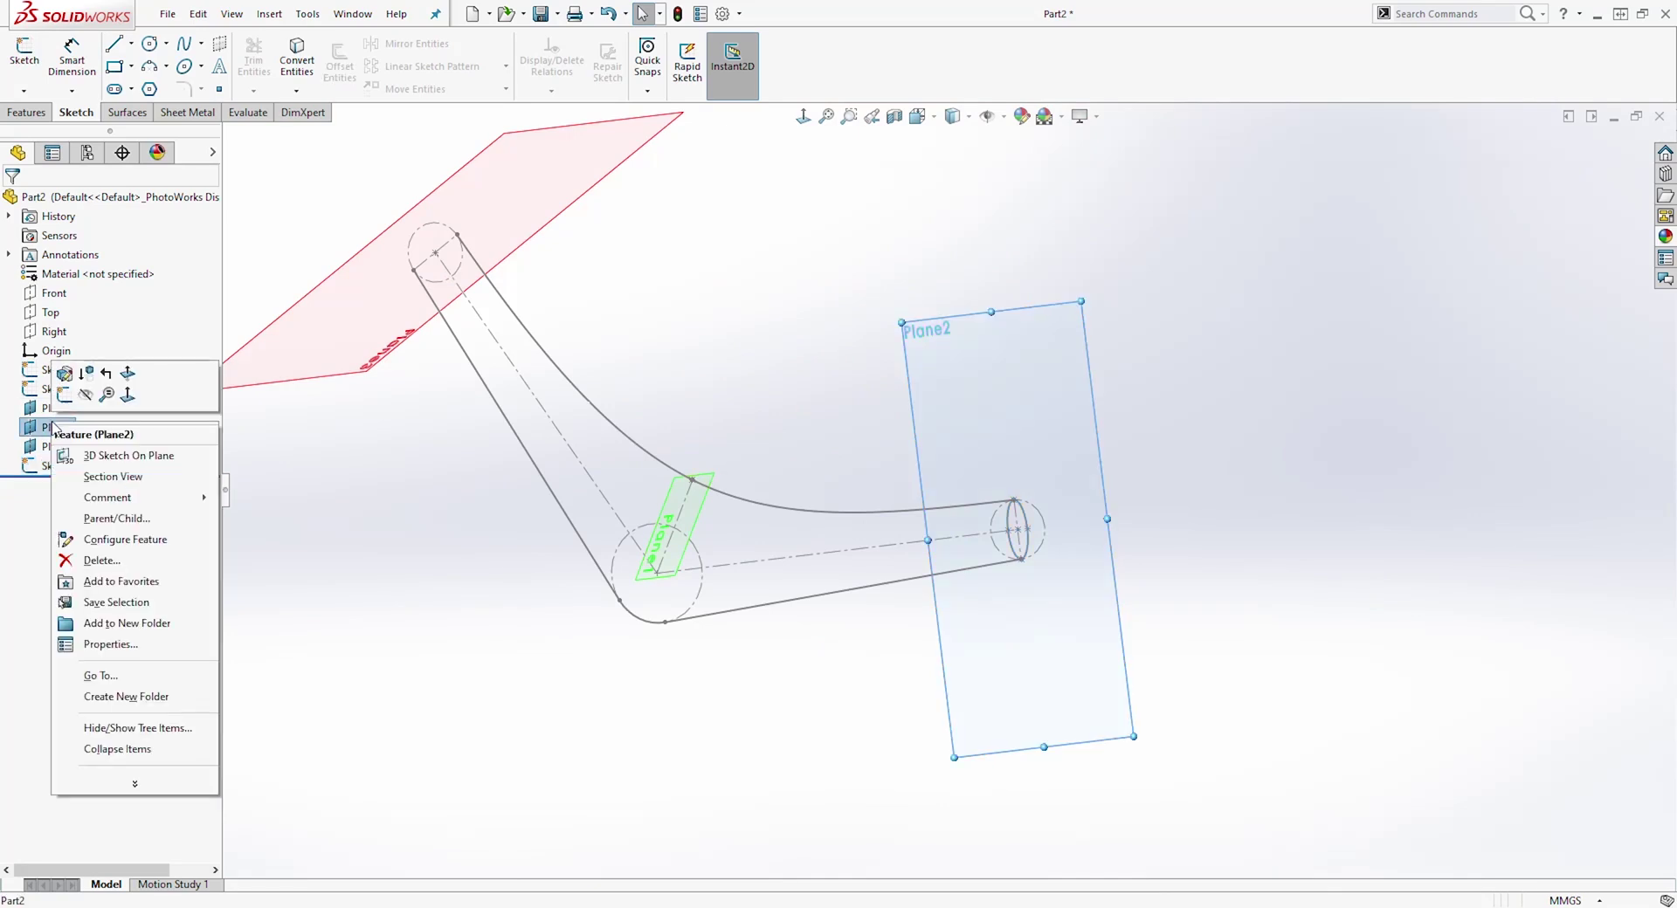
pyautogui.click(80, 388)
# - Start a sketch on the reference plane at the angled arm's upper end, viewed normal to the plane
pyautogui.moveTo(978, 479)
pyautogui.mouseDown(button='middle')
pyautogui.moveTo(943, 441)
pyautogui.moveTo(972, 414)
pyautogui.moveTo(939, 464)
pyautogui.mouseUp(button='middle')
pyautogui.moveTo(622, 262); pyautogui.dragTo(643, 232, button='middle')
pyautogui.click(625, 232)
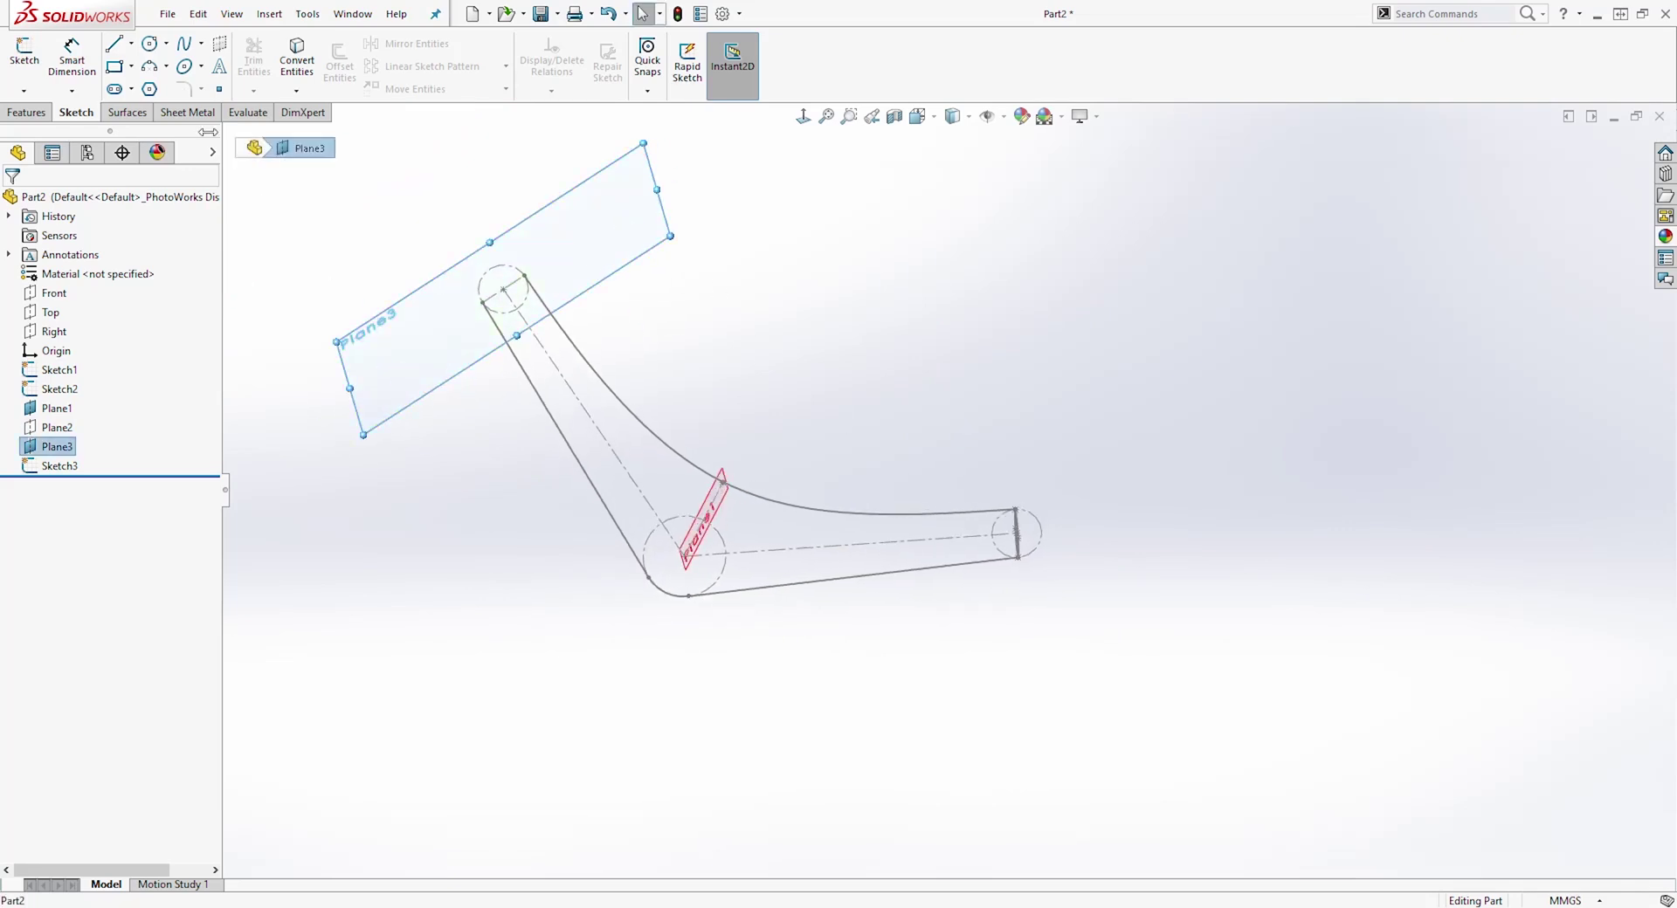
pyautogui.click(24, 53)
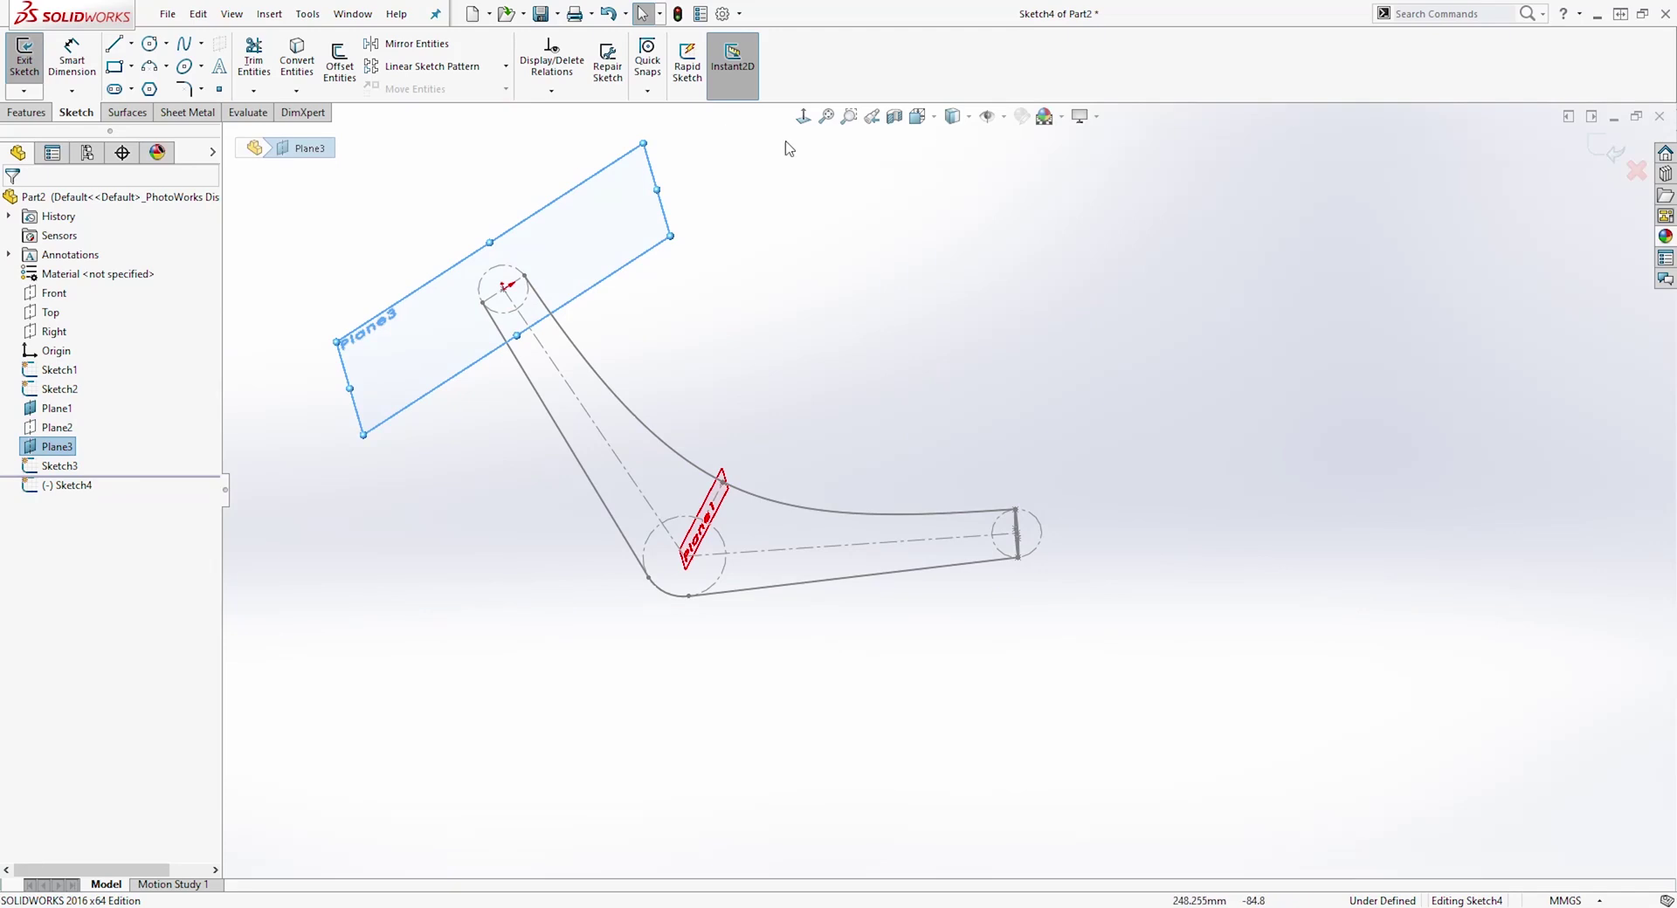
pyautogui.click(803, 116)
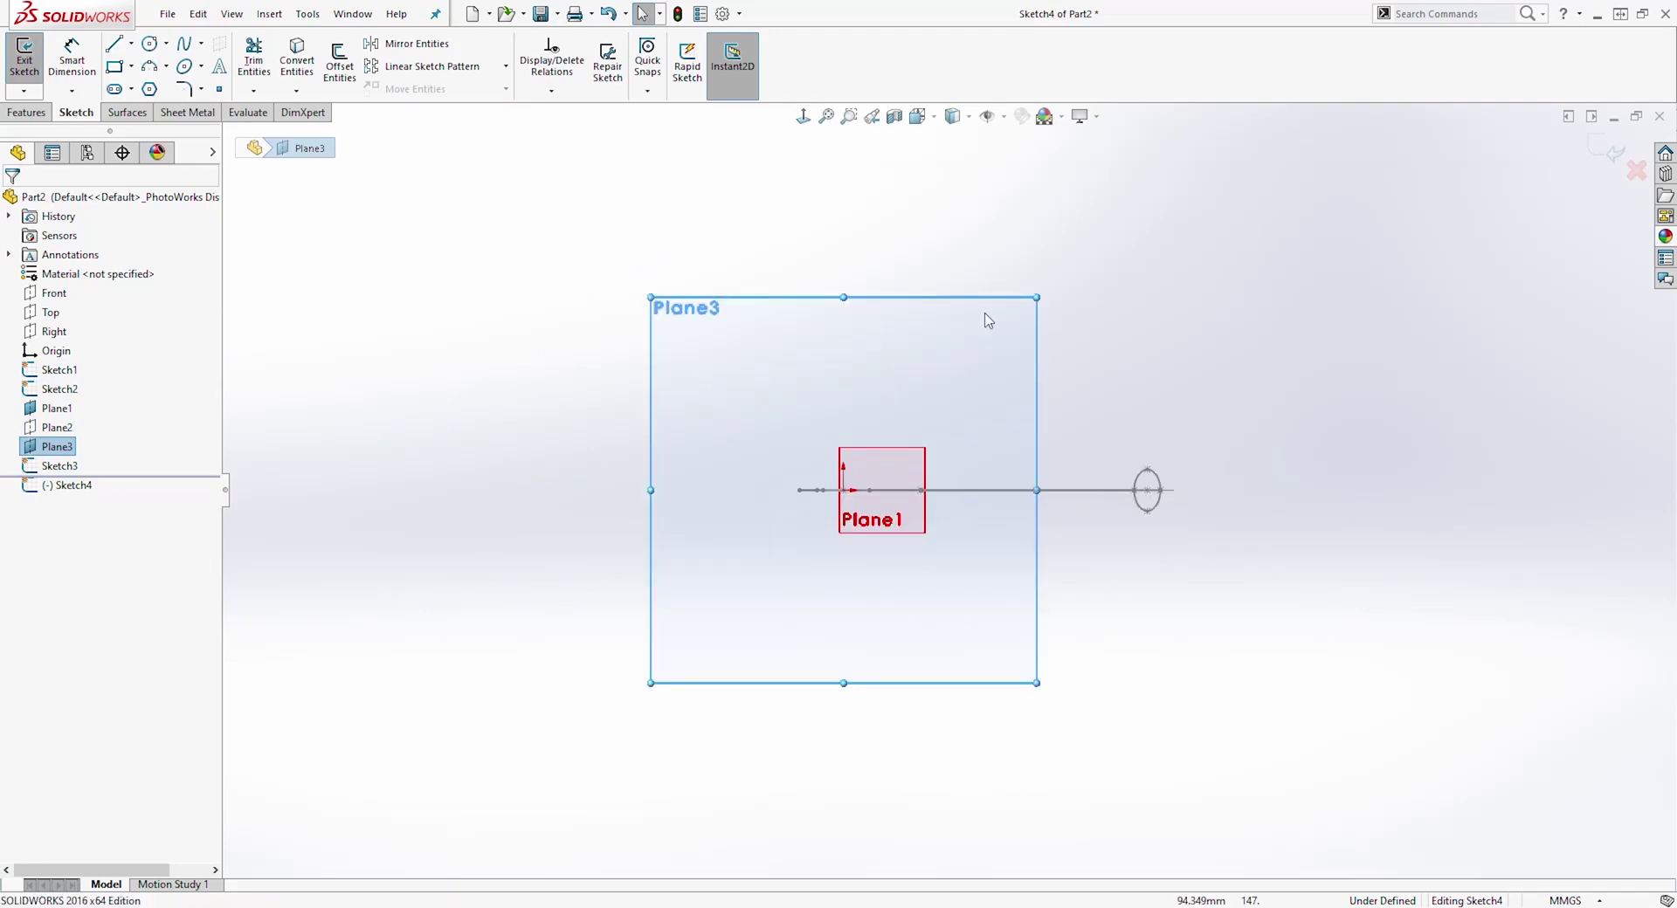
# - Sketch an ellipse about 47 mm wide, centred on the angled arm's end point, with one axis point on the spline's end point
pyautogui.click(1063, 549)
pyautogui.moveTo(1156, 624)
pyautogui.mouseDown(button='middle')
pyautogui.moveTo(1102, 511)
pyautogui.moveTo(1164, 396)
pyautogui.moveTo(1339, 464)
pyautogui.moveTo(1295, 643)
pyautogui.moveTo(1263, 684)
pyautogui.moveTo(1161, 696)
pyautogui.mouseUp(button='middle')
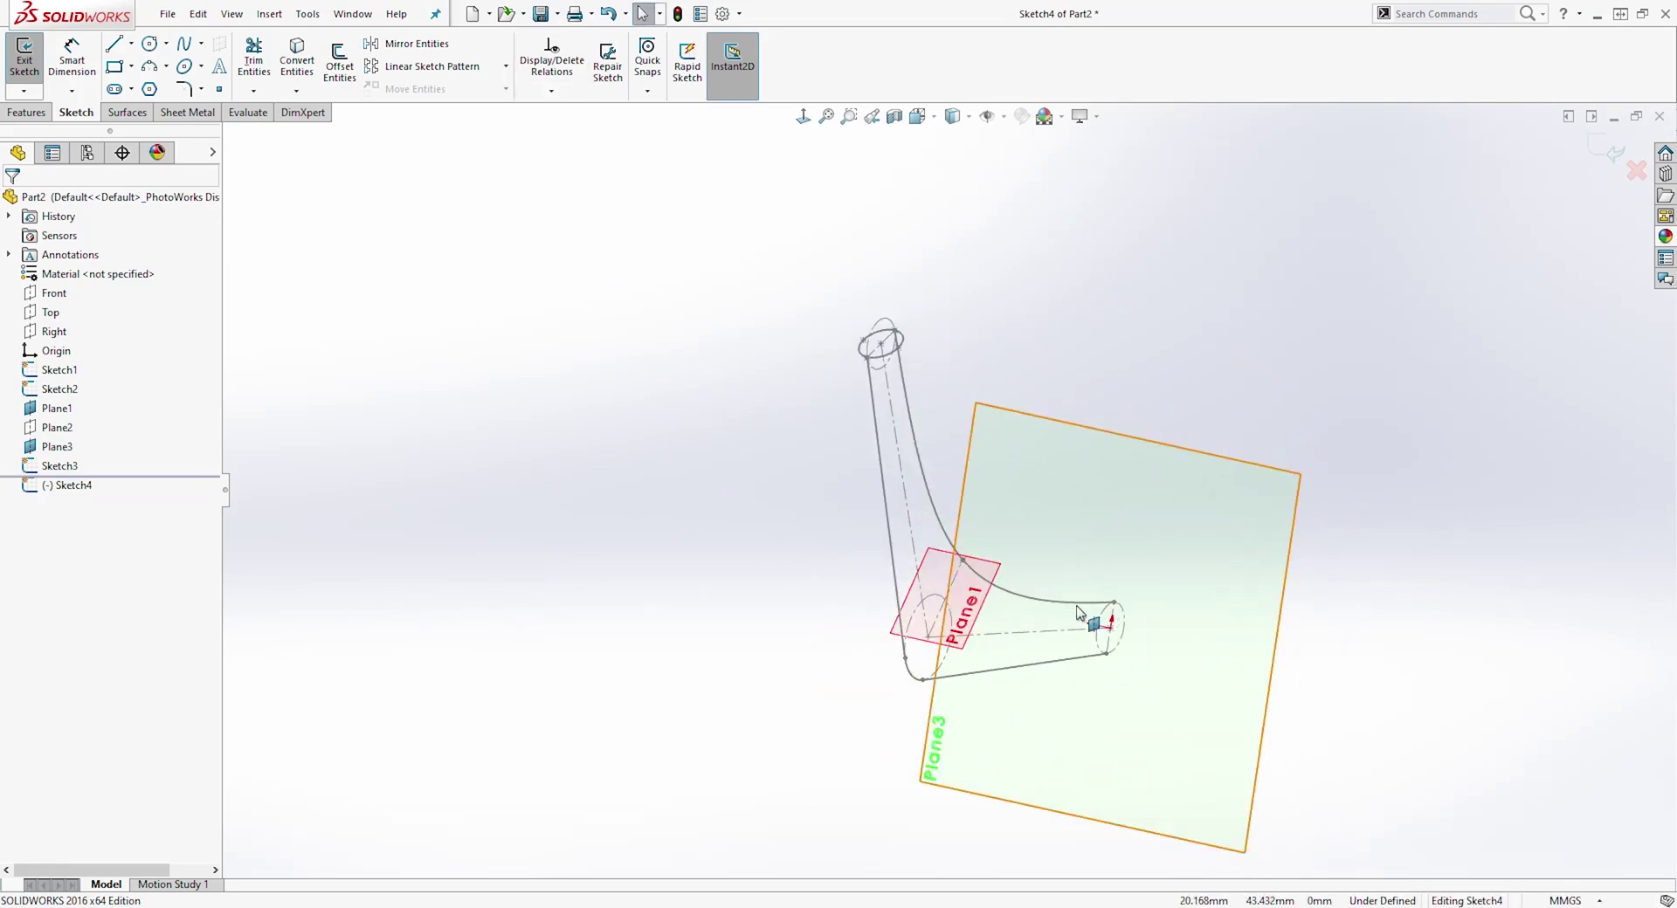
pyautogui.scroll(-5, 1197, 658)
pyautogui.click(200, 67)
pyautogui.click(253, 139)
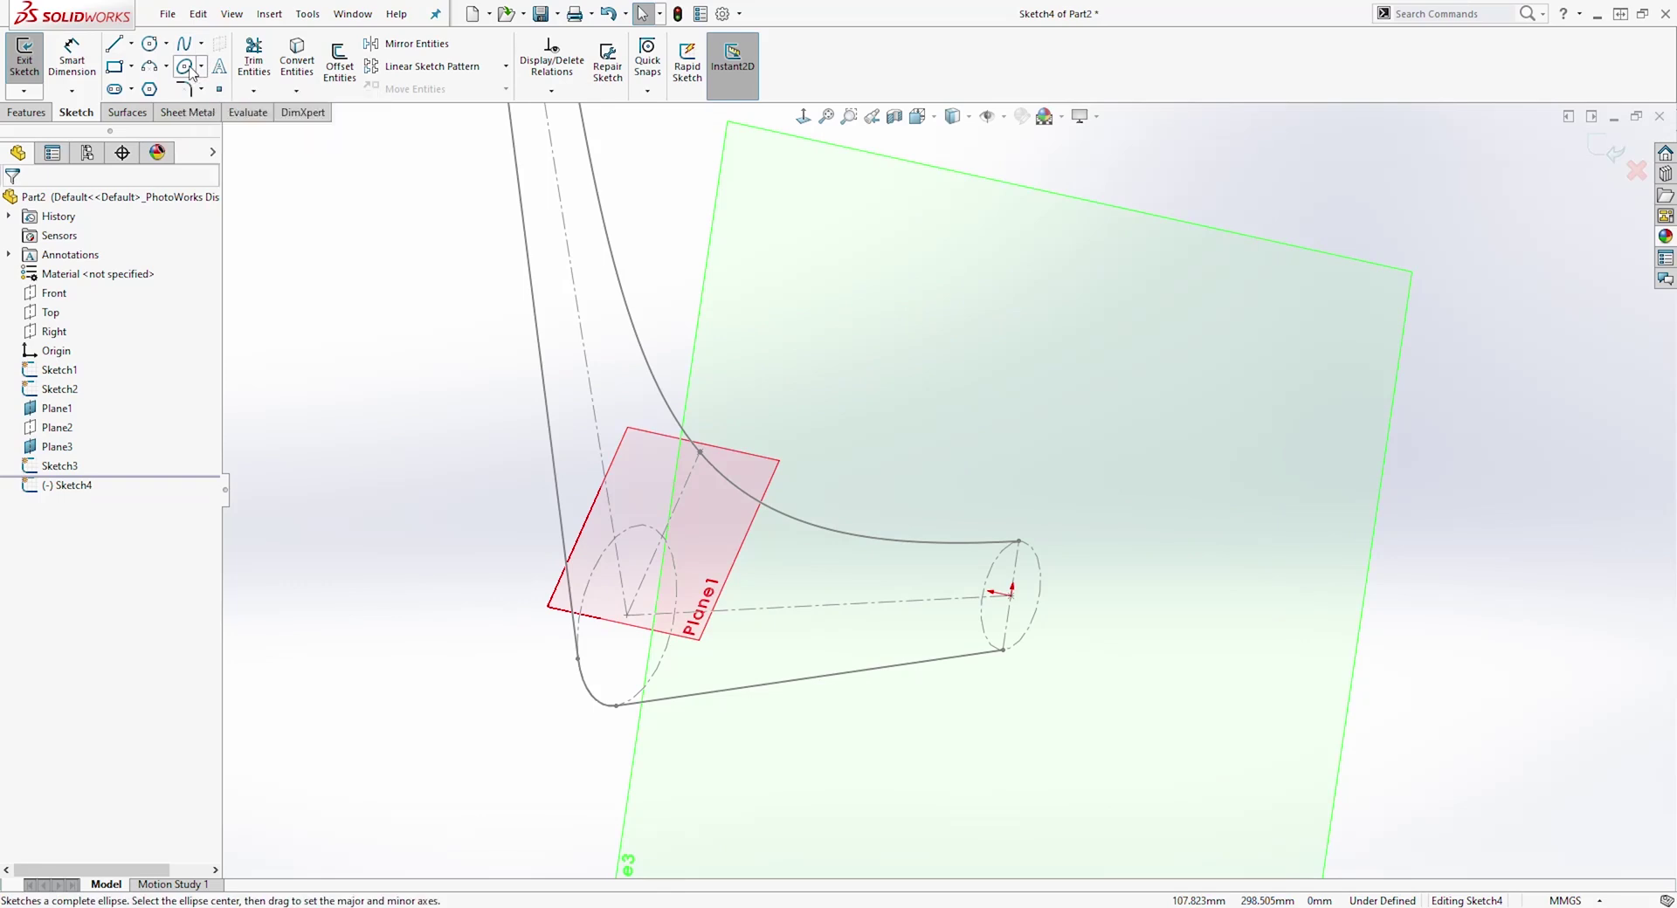
pyautogui.click(1011, 594)
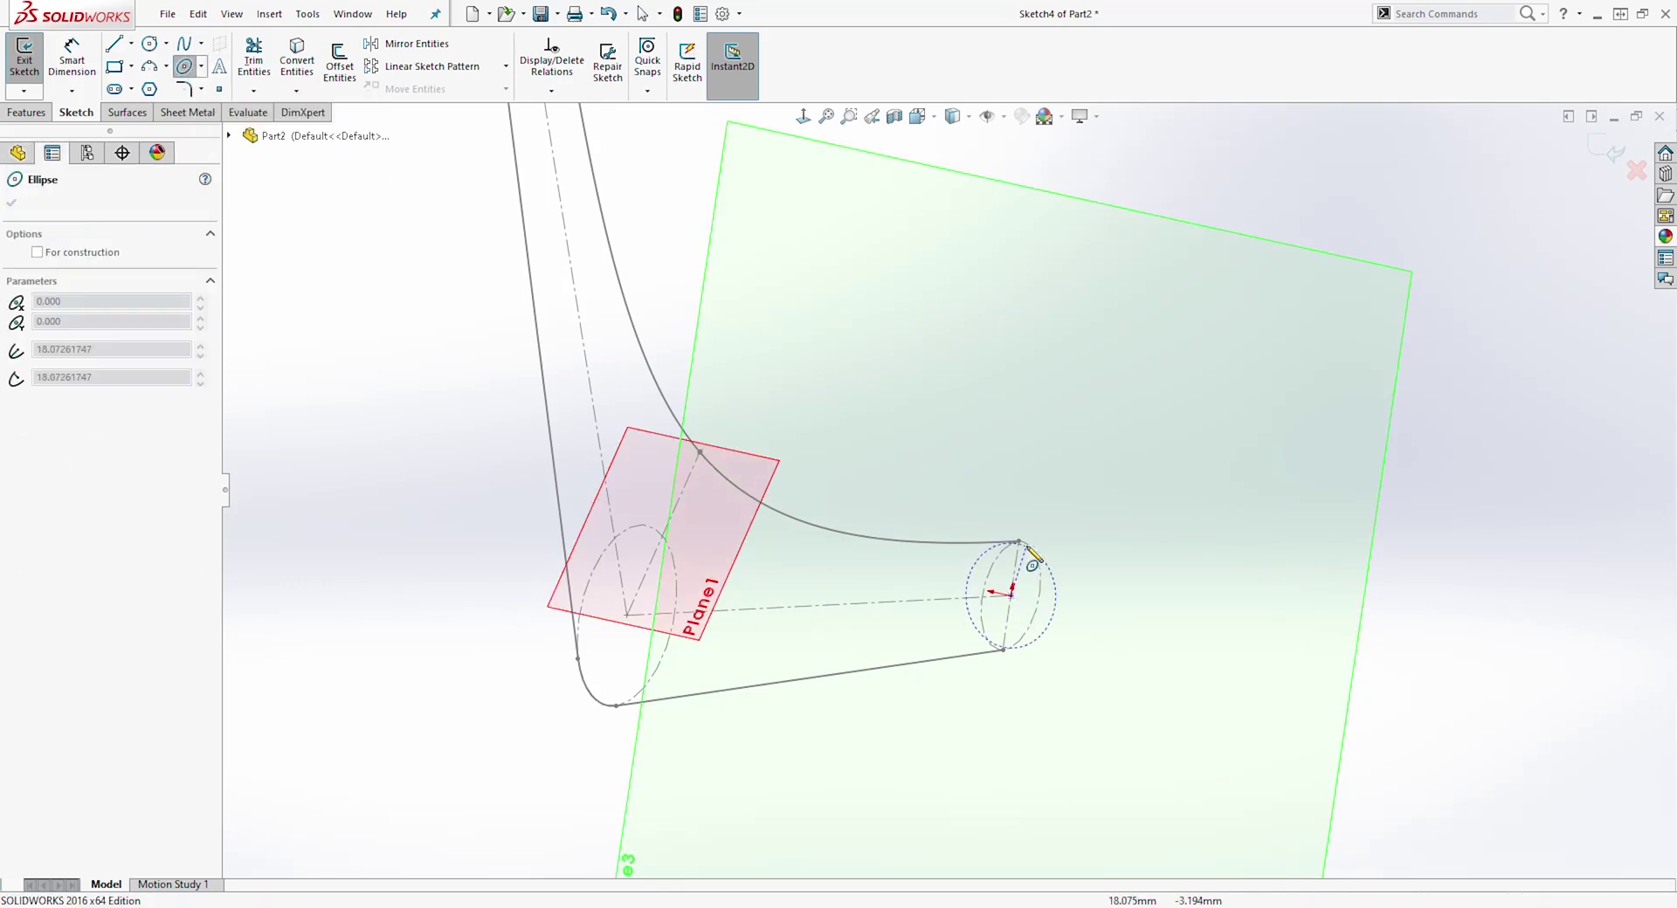
pyautogui.click(1046, 561)
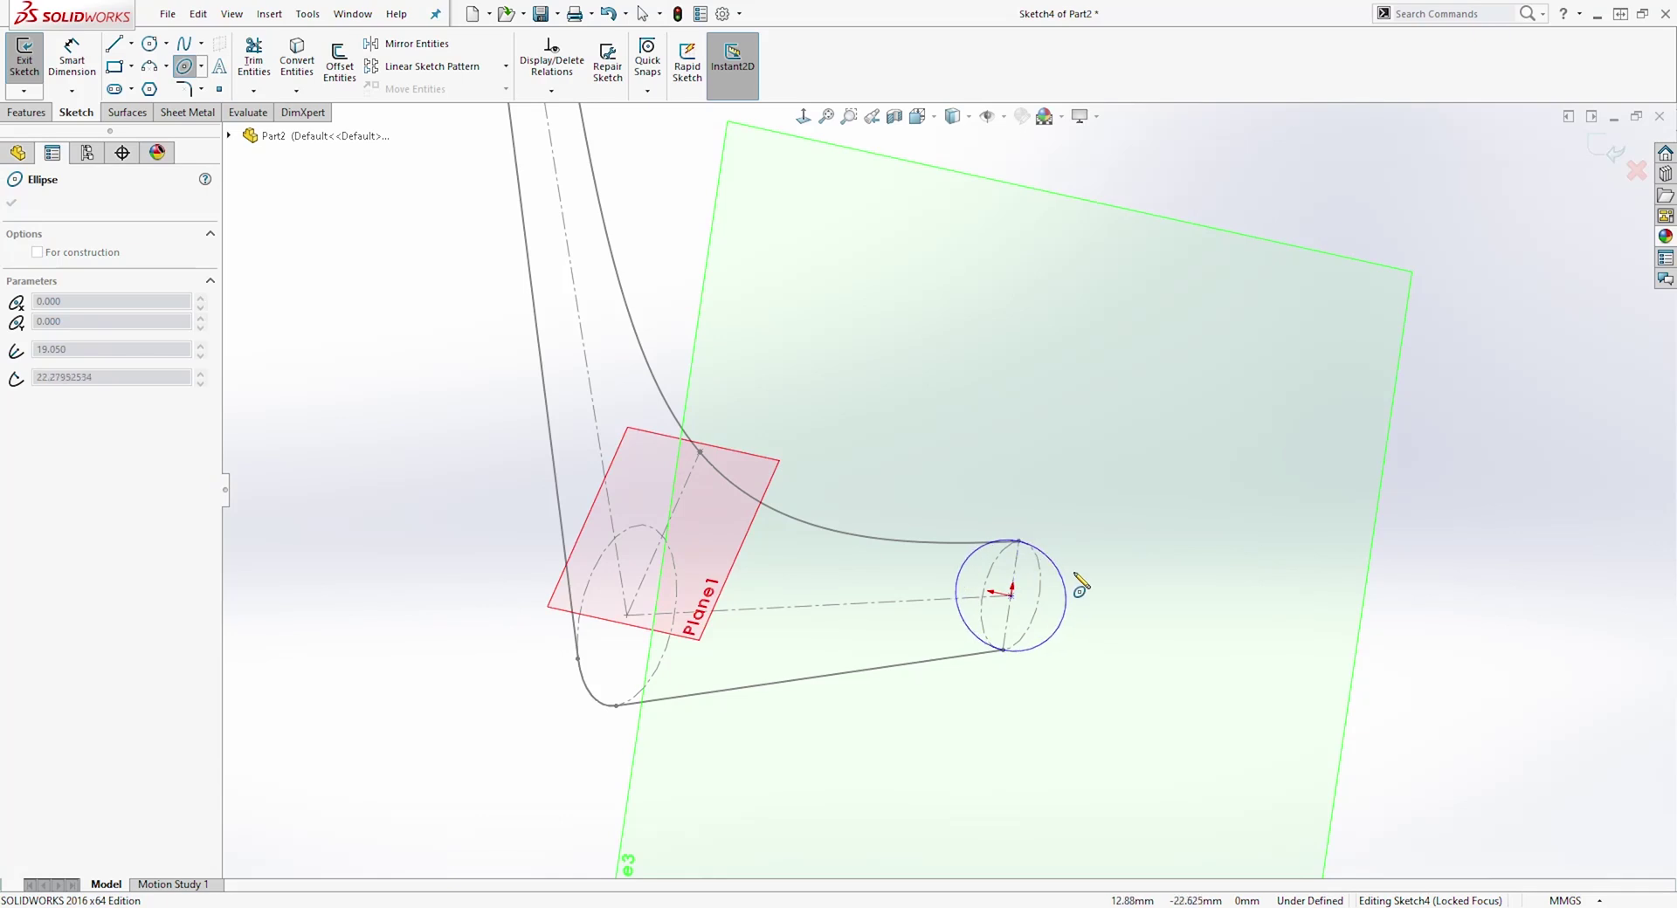
pyautogui.click(1079, 580)
pyautogui.press('Escape')
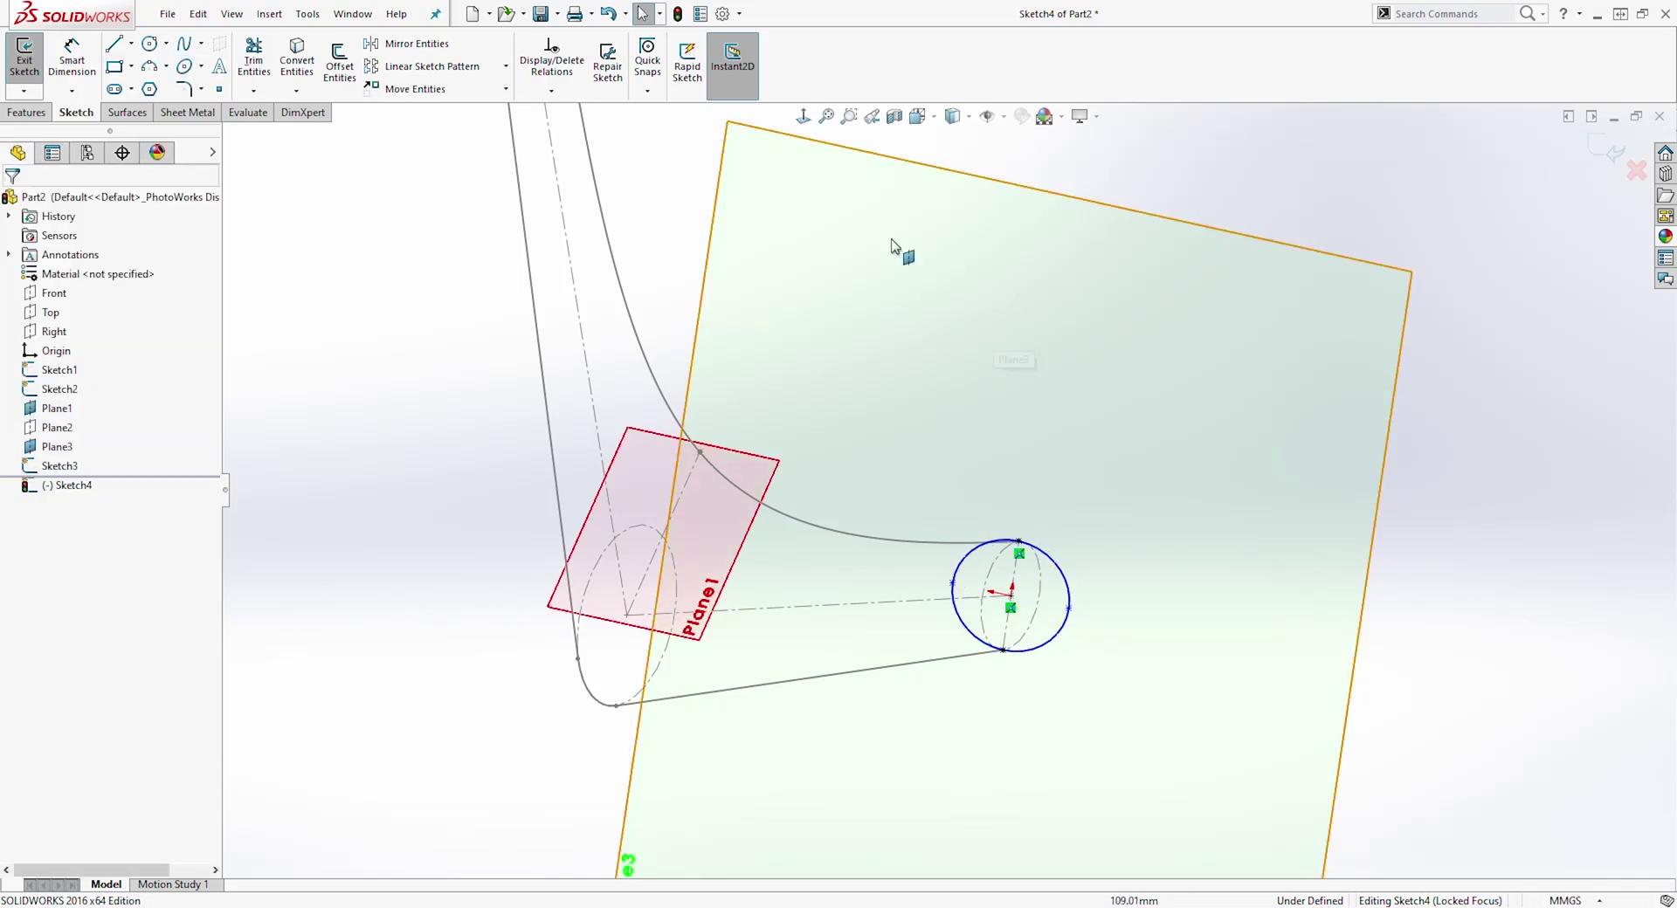
# - Dimension the ellipse's width between its two side points as 30 mm, viewed normal to the plane, and exit the sketch
pyautogui.click(803, 116)
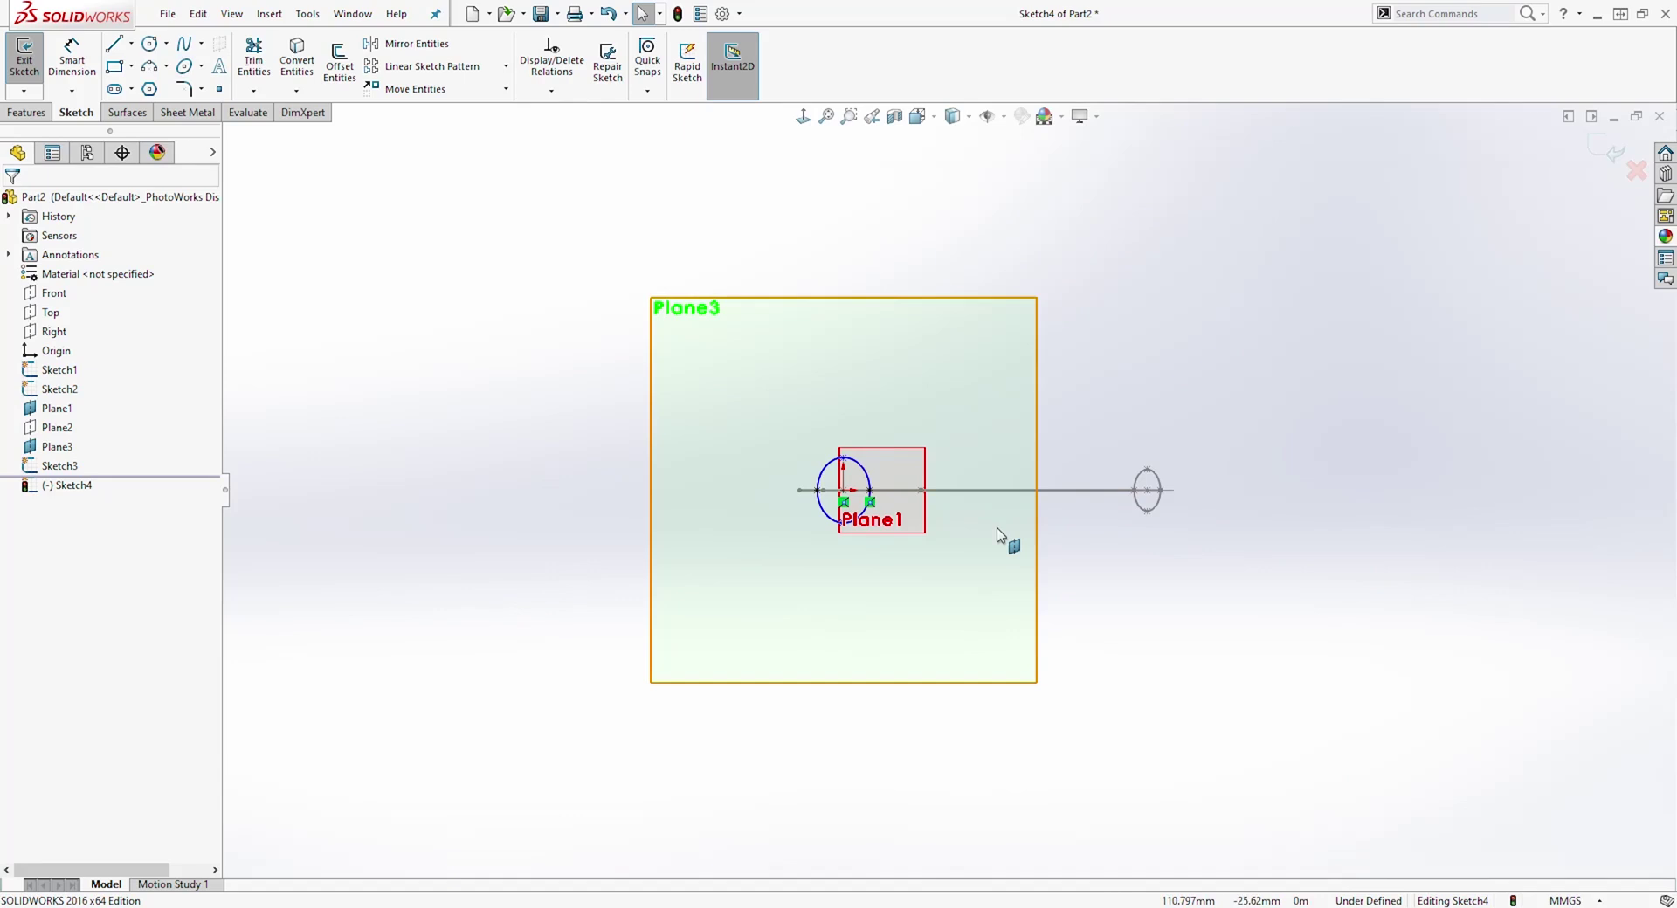
pyautogui.press('d')
pyautogui.click(843, 460)
pyautogui.click(846, 524)
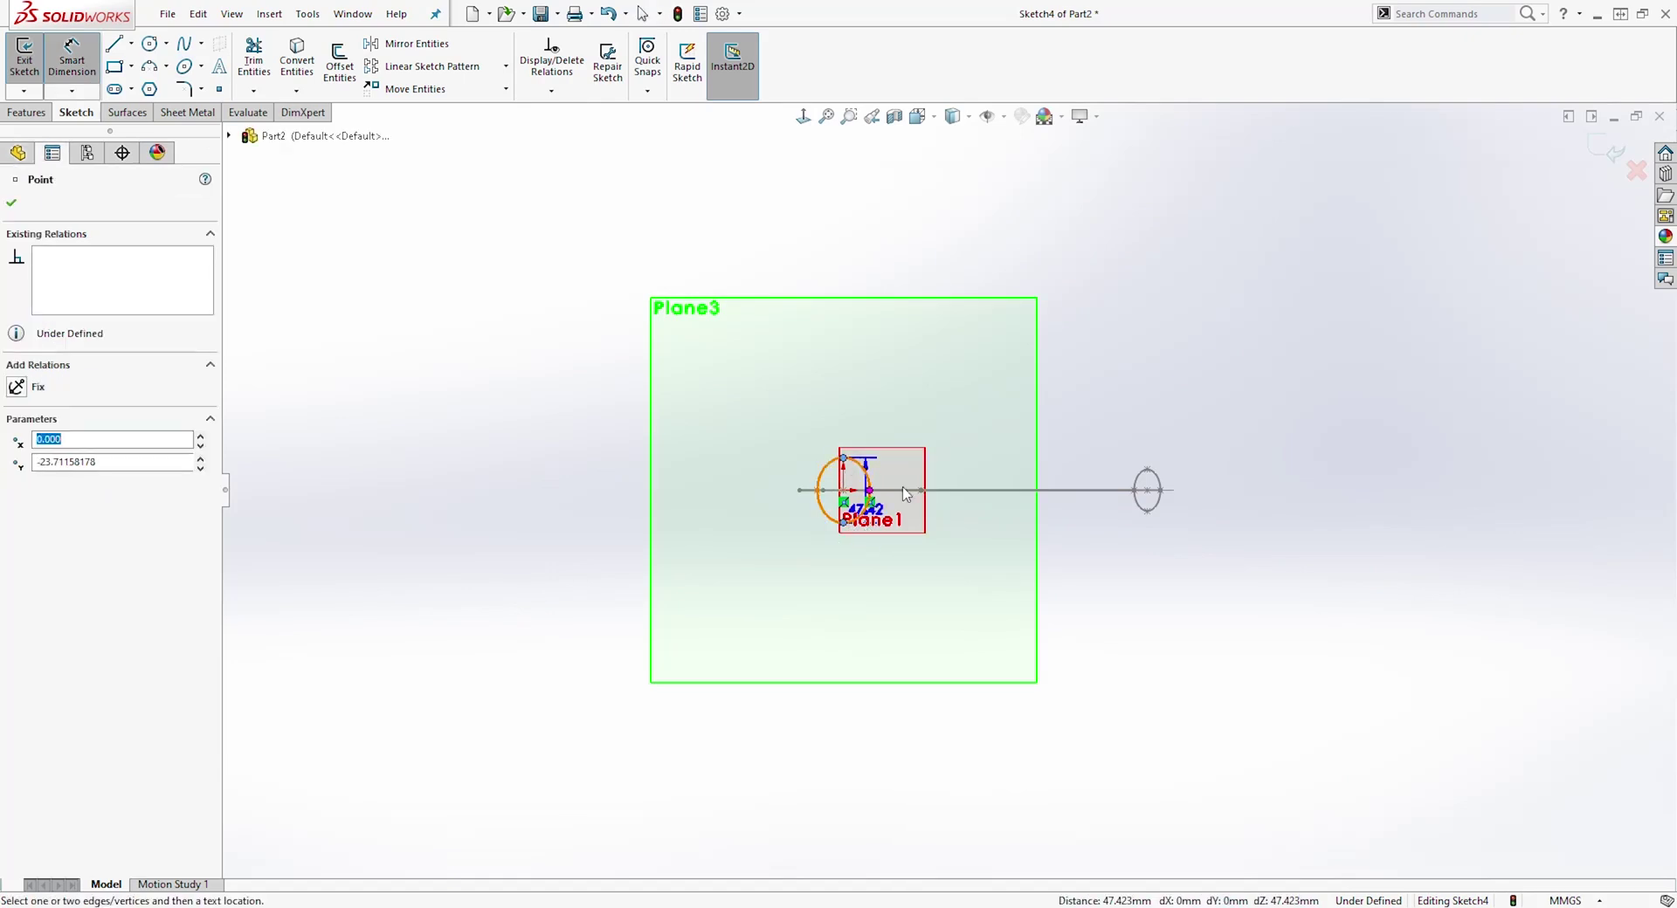
pyautogui.click(943, 486)
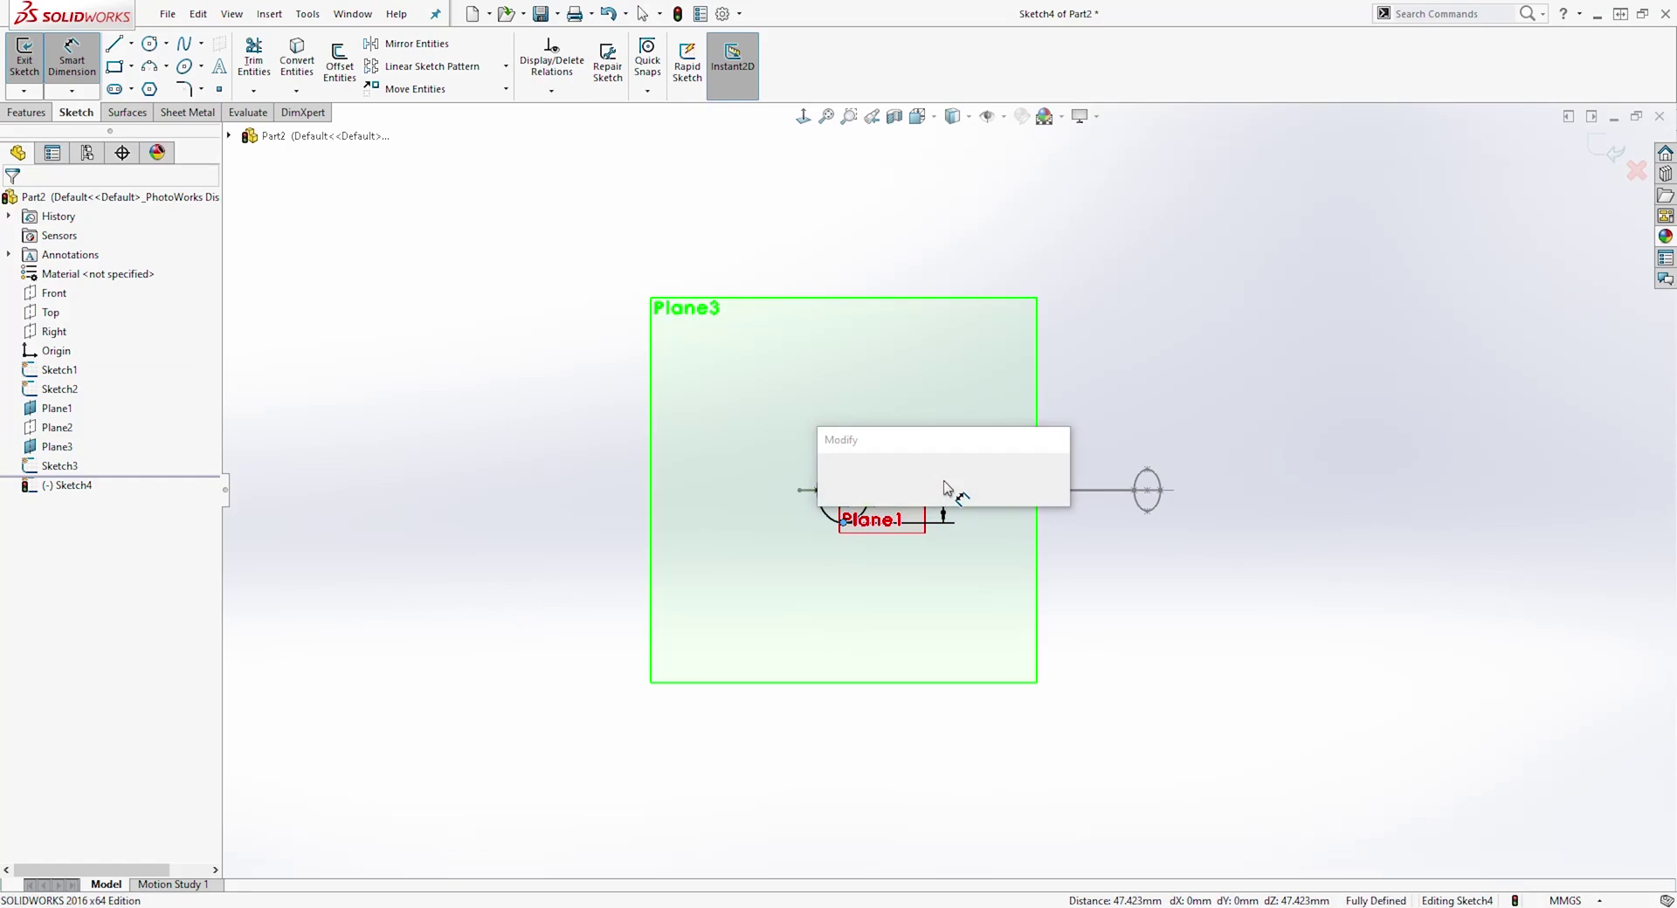
pyautogui.write('30')
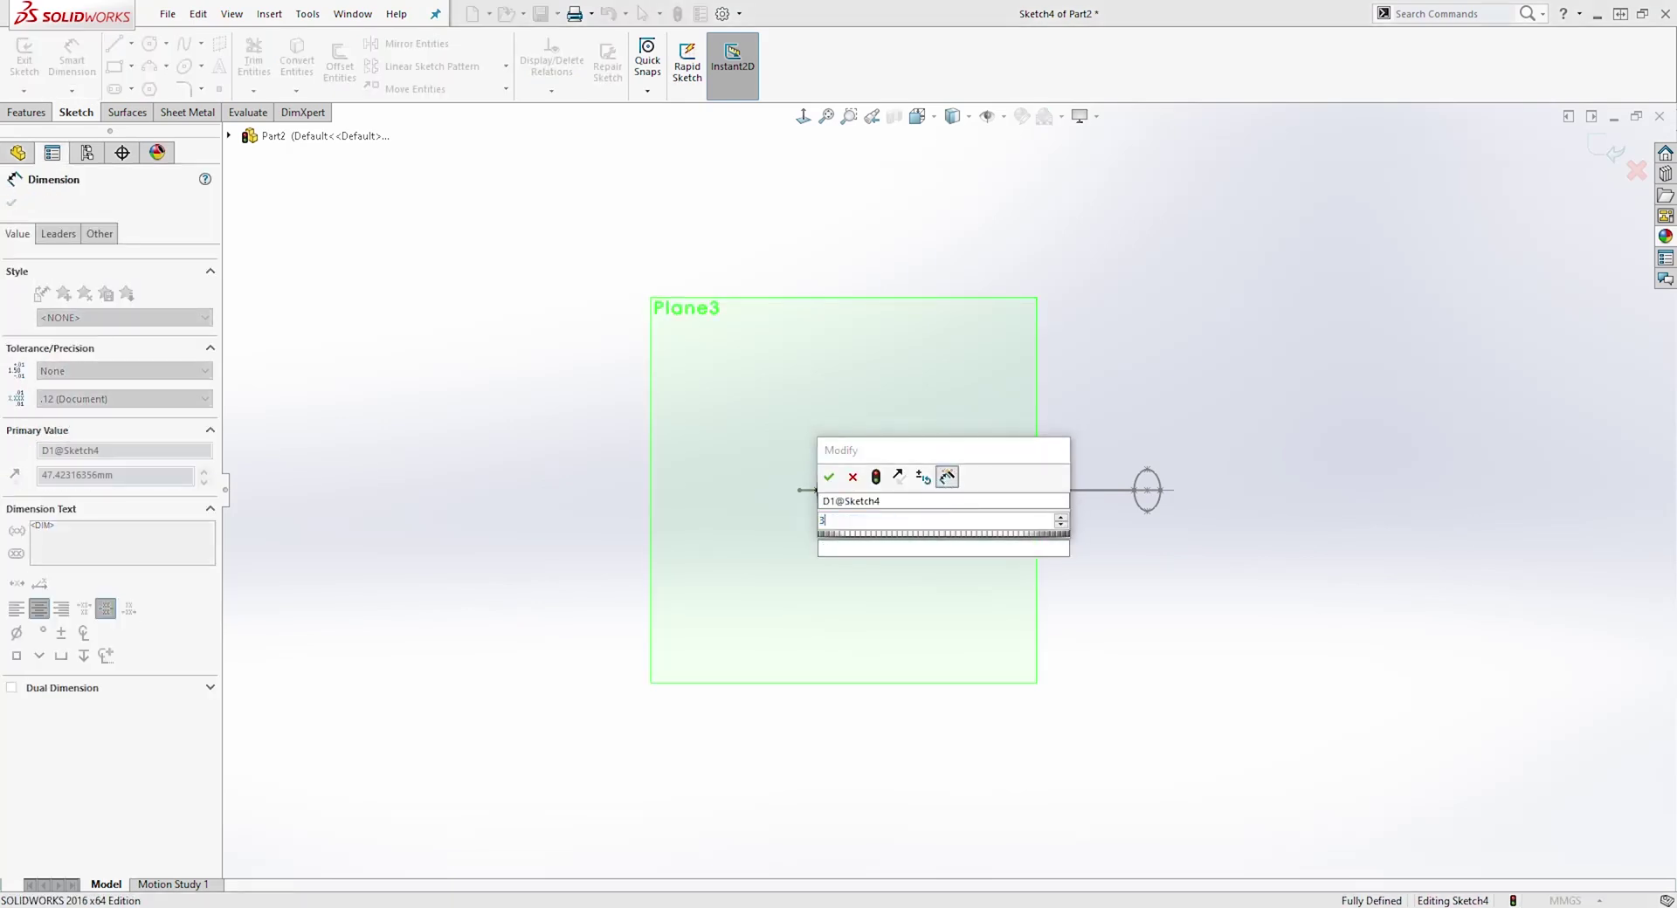
pyautogui.press('Return')
pyautogui.moveTo(941, 601)
pyautogui.mouseDown(button='middle')
pyautogui.moveTo(815, 254)
pyautogui.moveTo(981, 270)
pyautogui.moveTo(927, 341)
pyautogui.moveTo(734, 389)
pyautogui.mouseUp(button='middle')
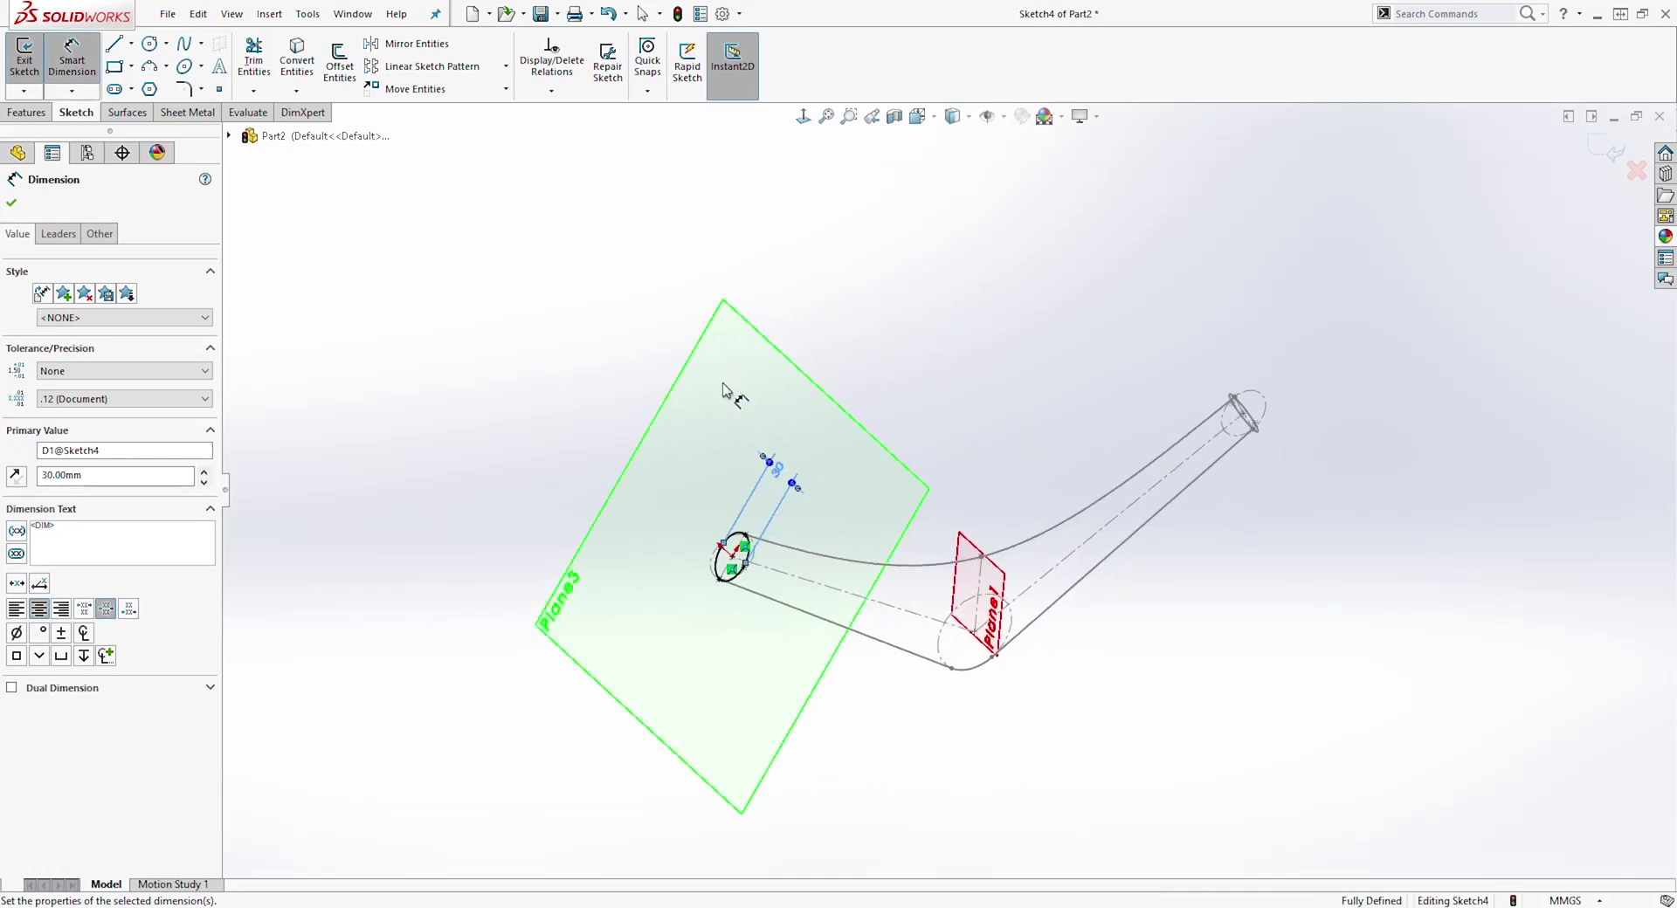
pyautogui.click(454, 330)
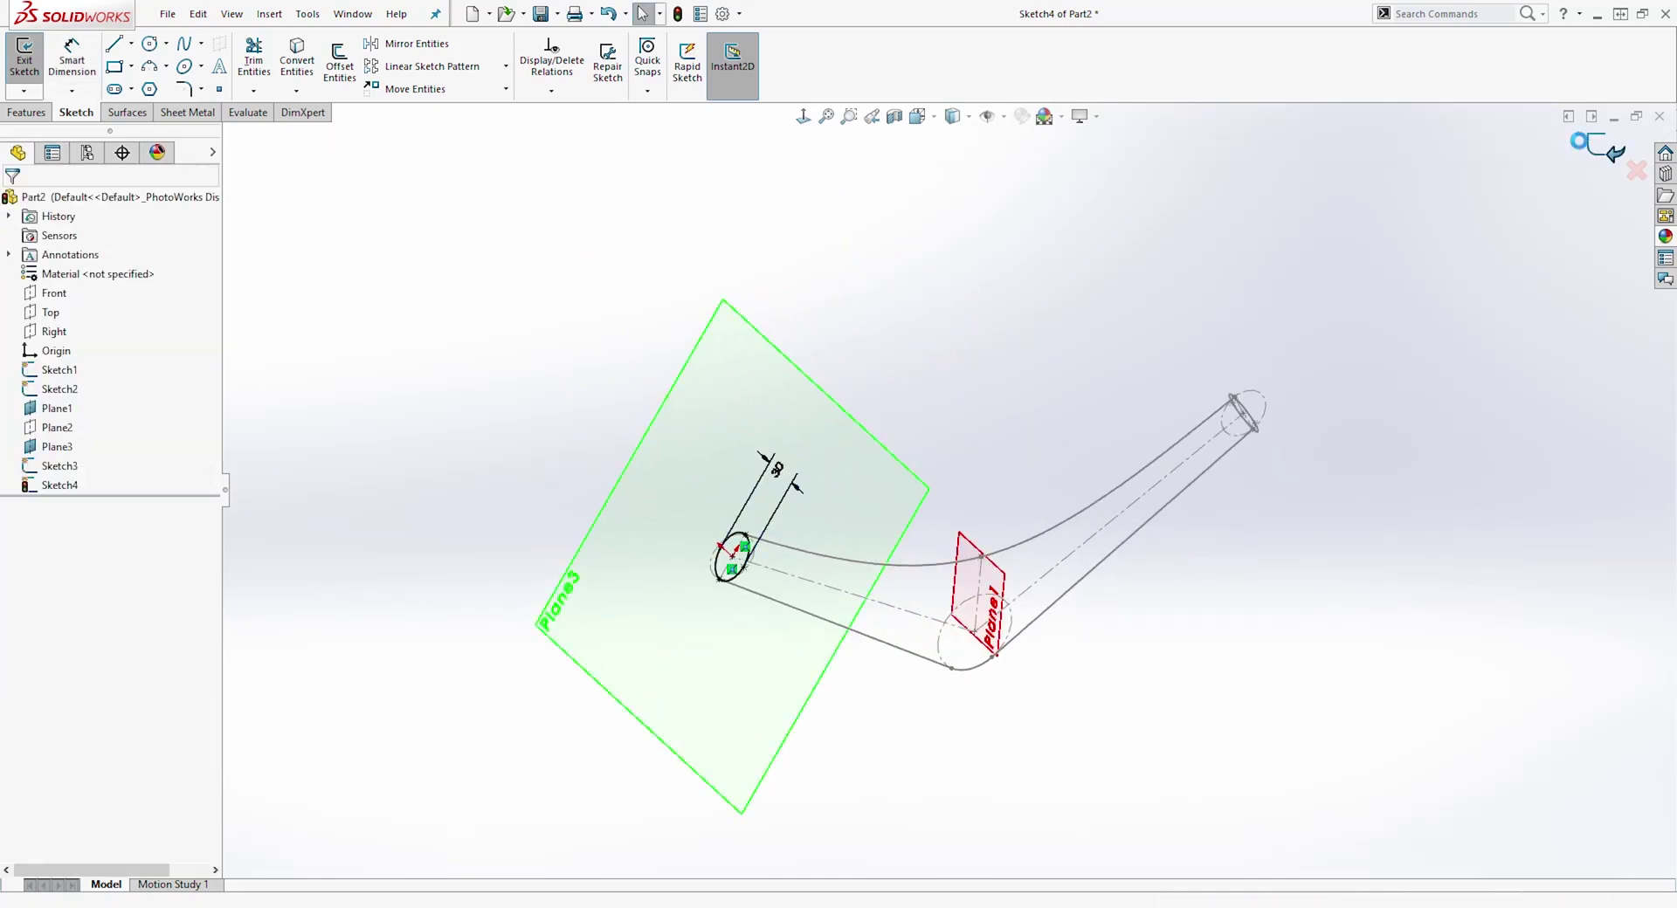
pyautogui.click(1613, 154)
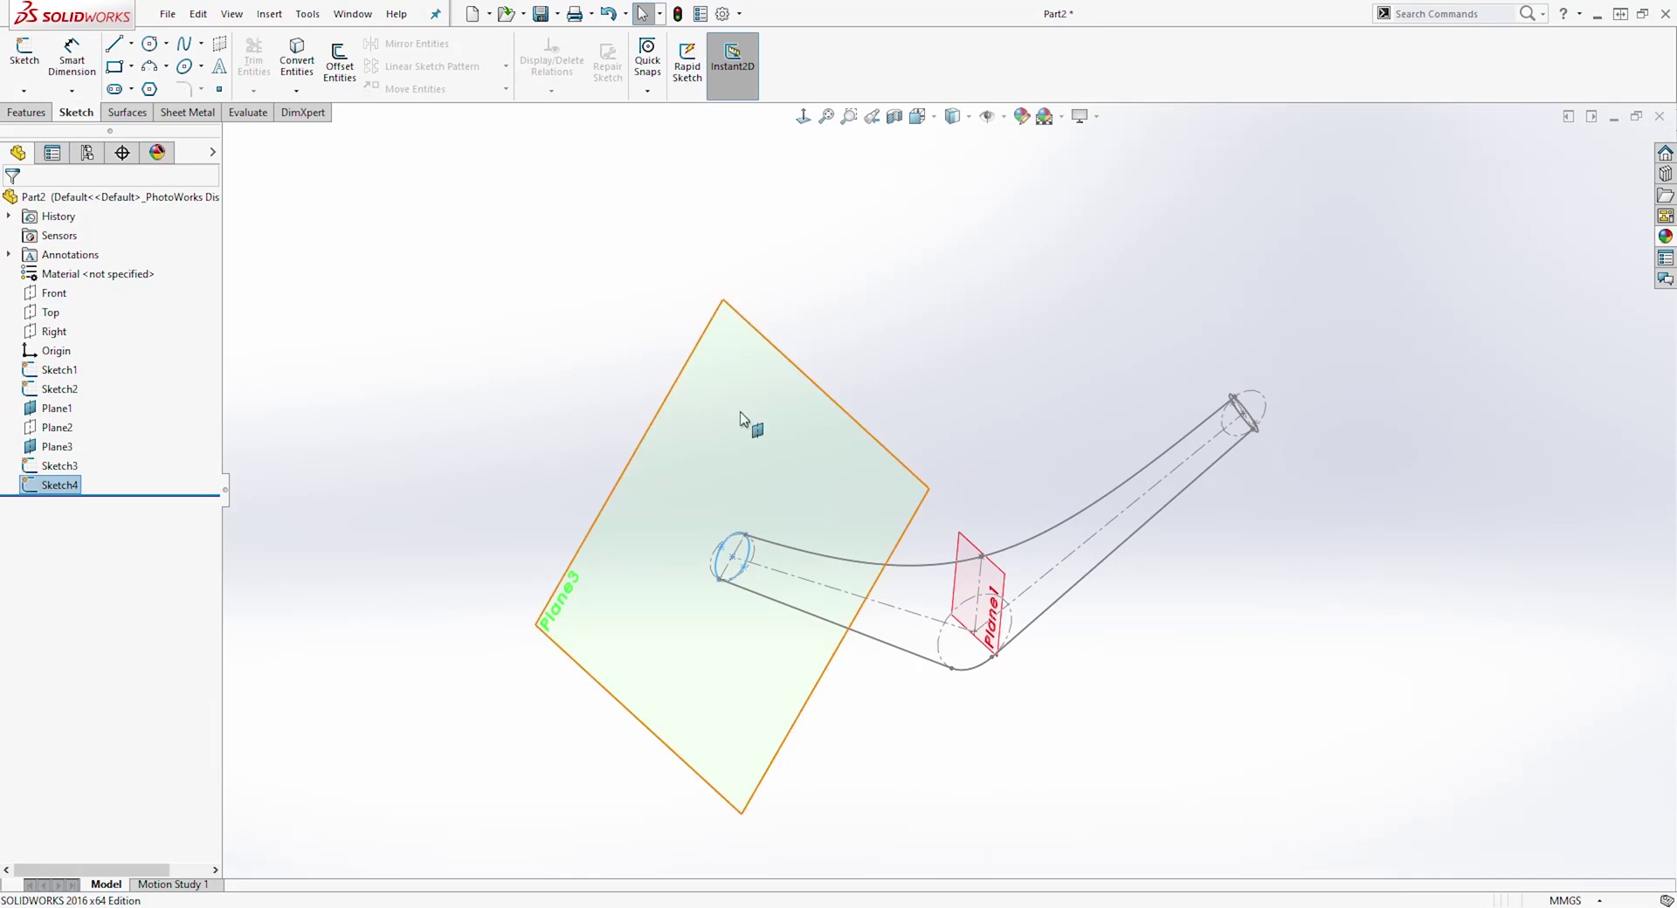
# - Hide the reference plane at the angled arm's end
pyautogui.click(775, 418)
pyautogui.rightClick(770, 406)
pyautogui.click(823, 379)
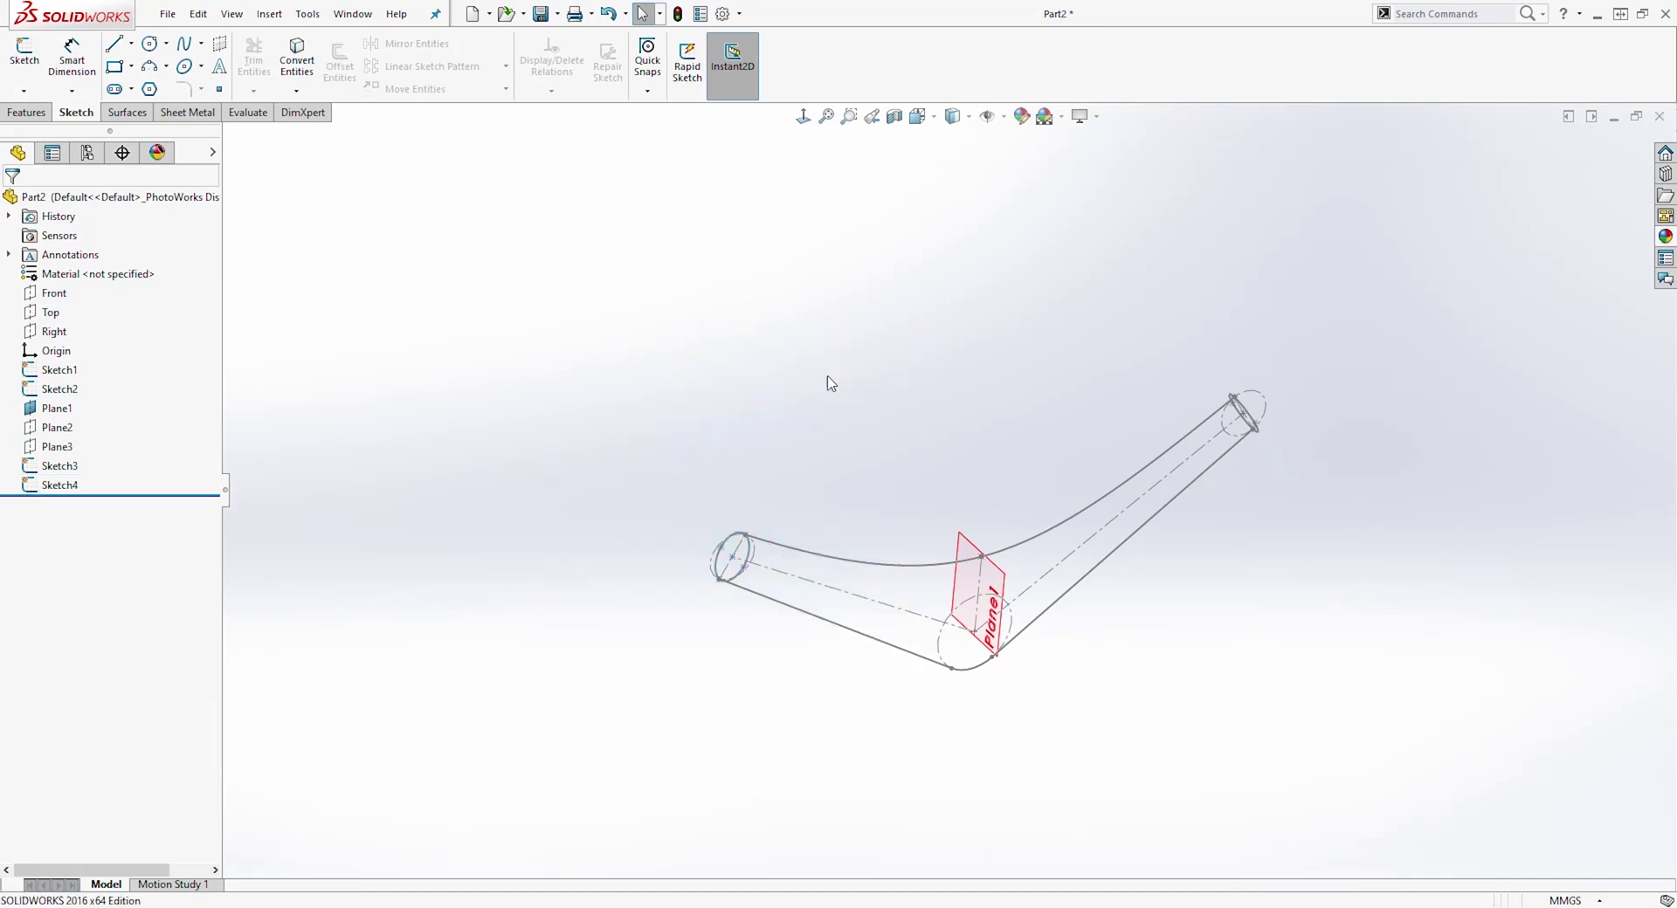
# - Start a sketch on the hub's reference plane and draw an ellipse about 119 mm long and 62 mm wide, centred on the inclined construction line
pyautogui.moveTo(1321, 572)
pyautogui.mouseDown(button='middle')
pyautogui.moveTo(1336, 643)
pyautogui.moveTo(1190, 651)
pyautogui.moveTo(986, 485)
pyautogui.moveTo(1048, 535)
pyautogui.moveTo(925, 389)
pyautogui.moveTo(1025, 550)
pyautogui.mouseUp(button='middle')
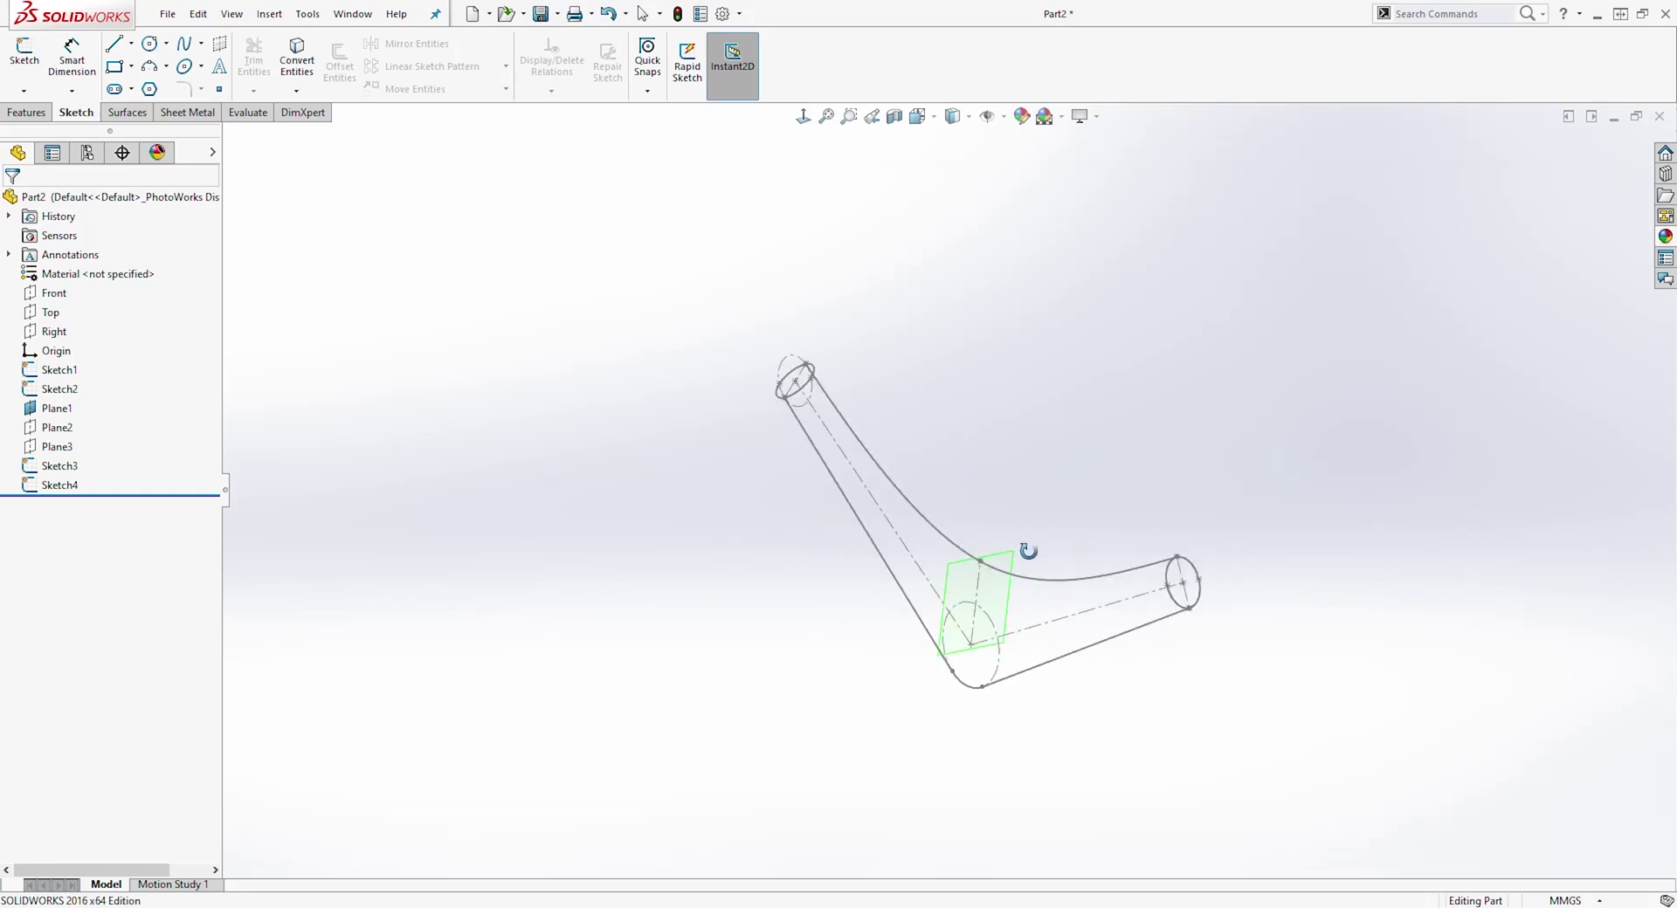
pyautogui.scroll(-5, 1025, 550)
pyautogui.click(794, 598)
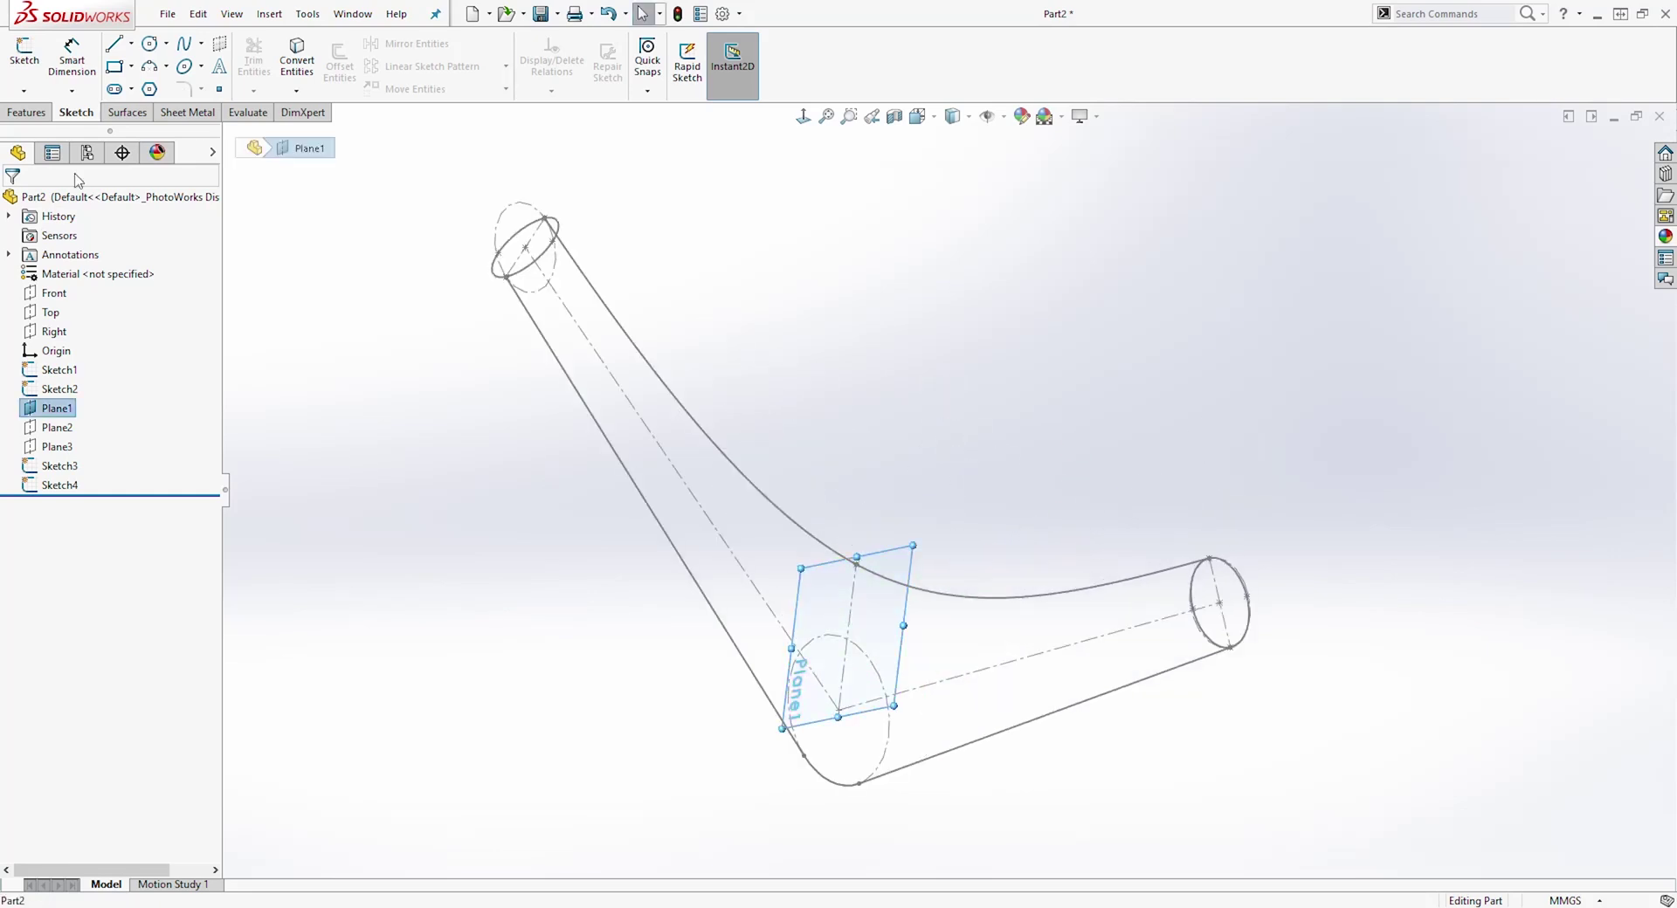
pyautogui.click(21, 53)
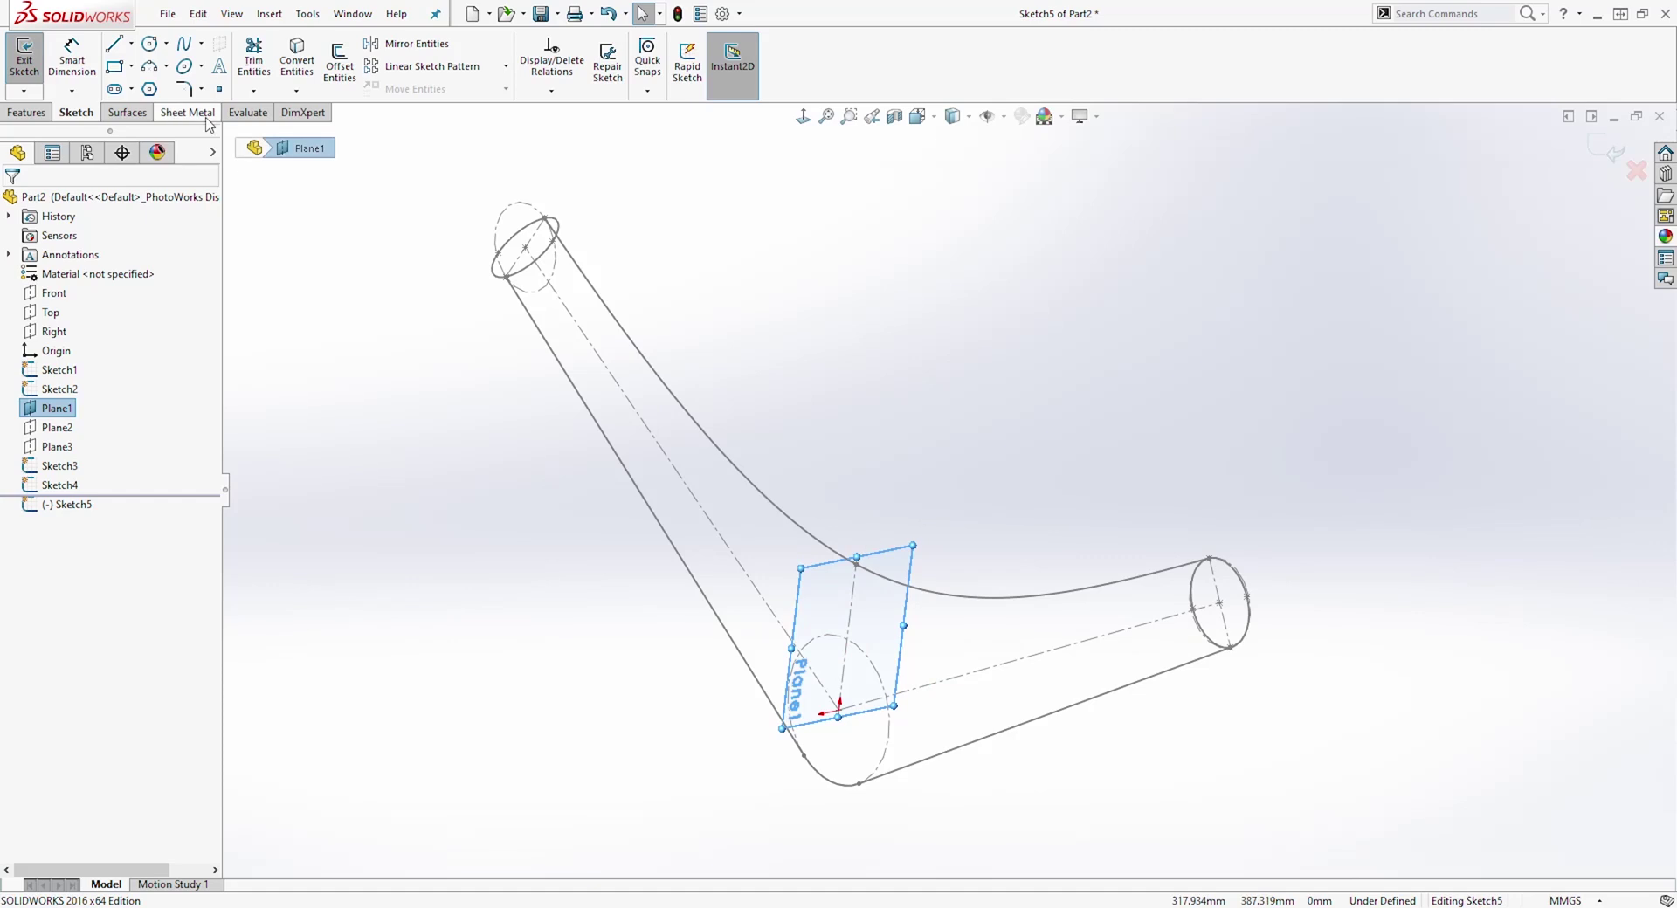
pyautogui.click(184, 66)
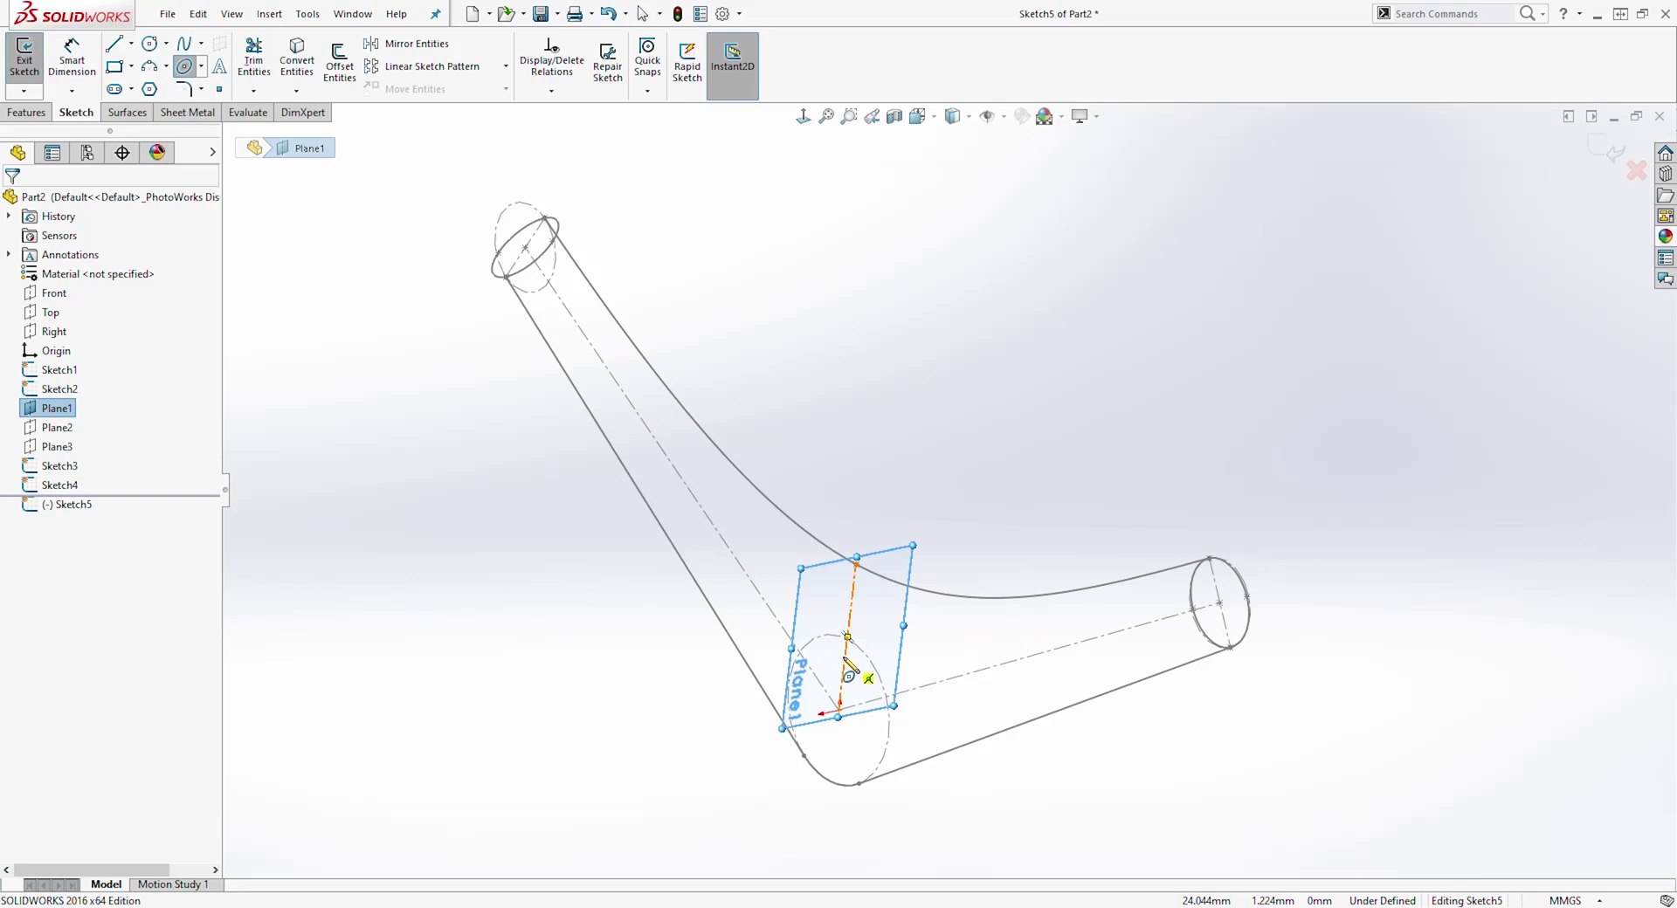
pyautogui.click(844, 656)
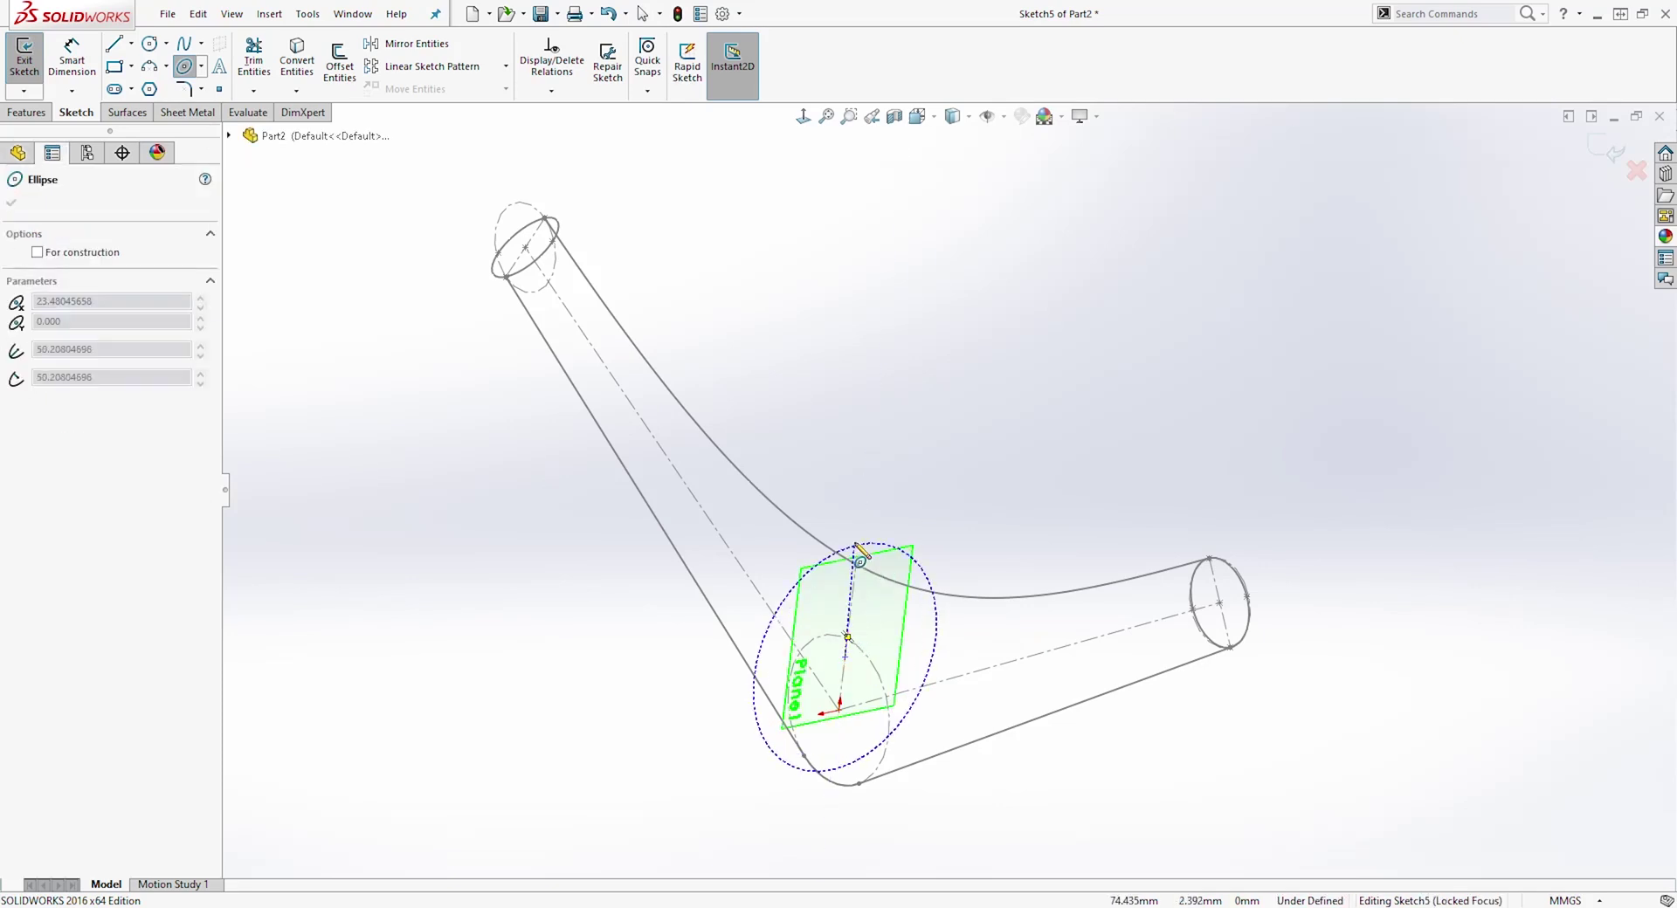
pyautogui.click(860, 525)
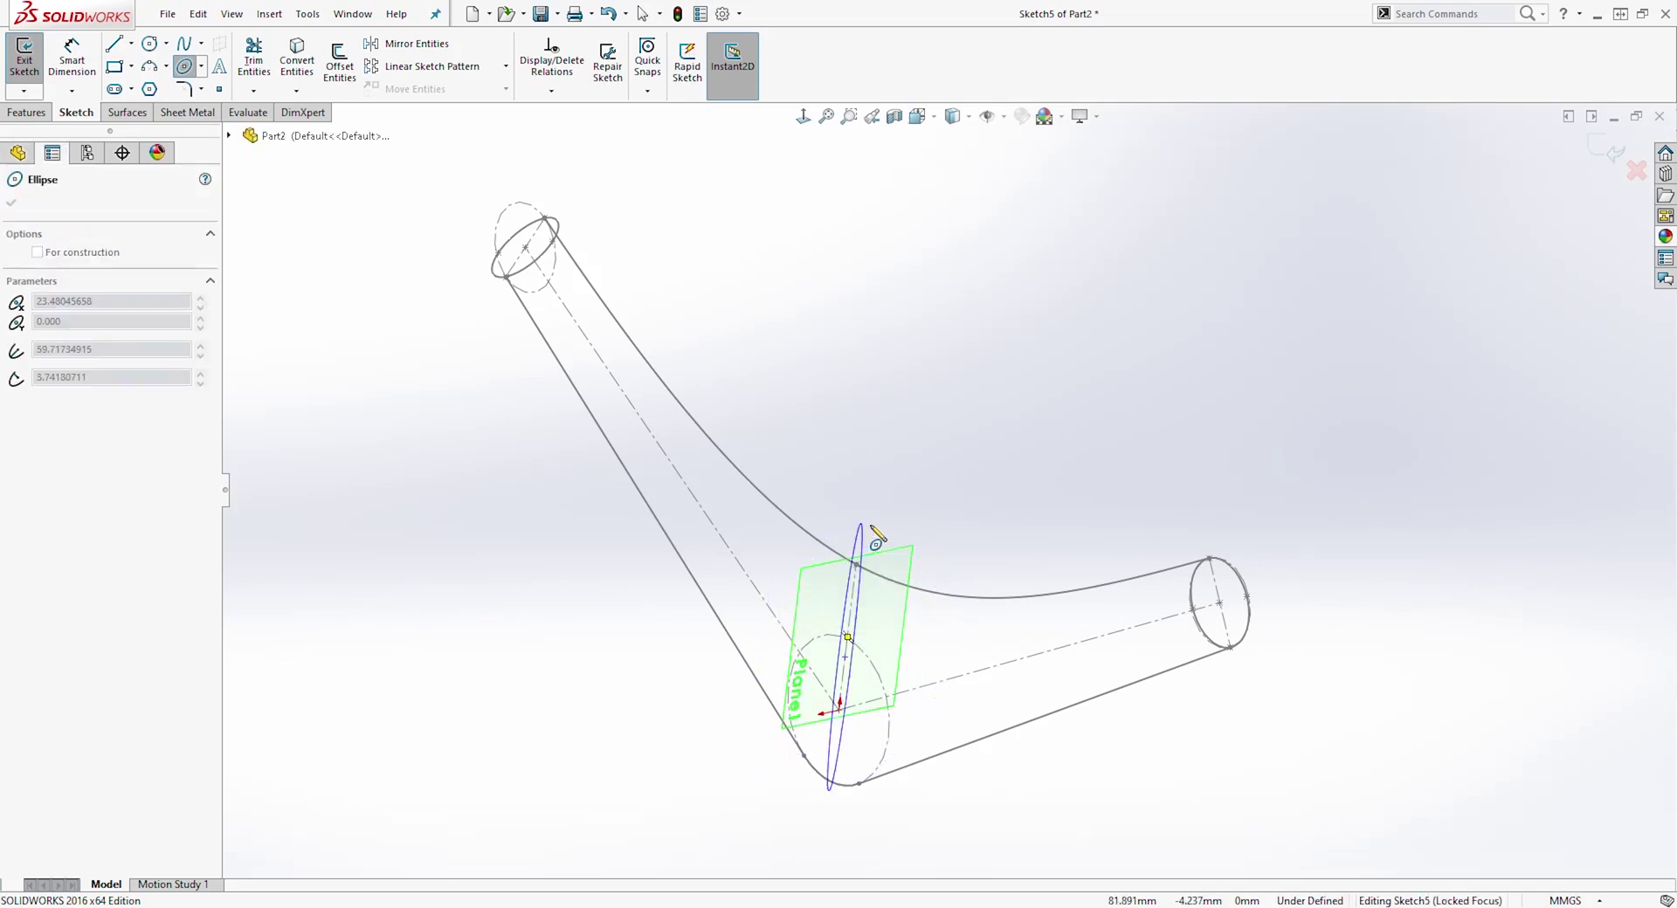
pyautogui.click(945, 551)
pyautogui.press('Escape')
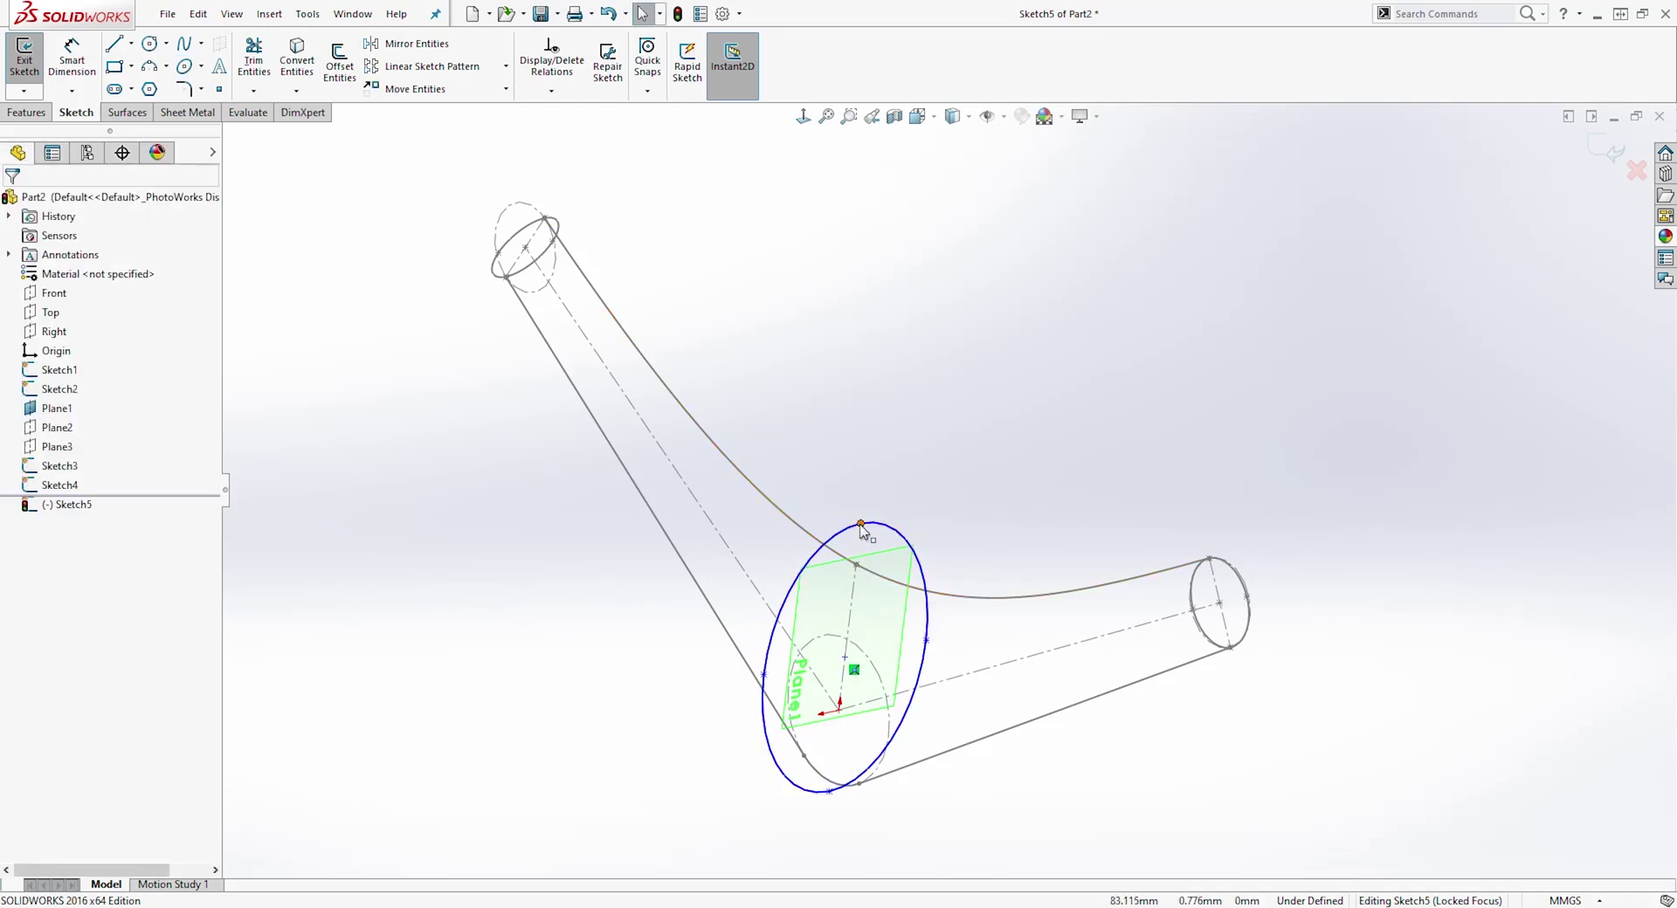
# - Add a pierce relation between the hub ellipse's upper axis point and the spline joining the two arms
pyautogui.click(860, 524)
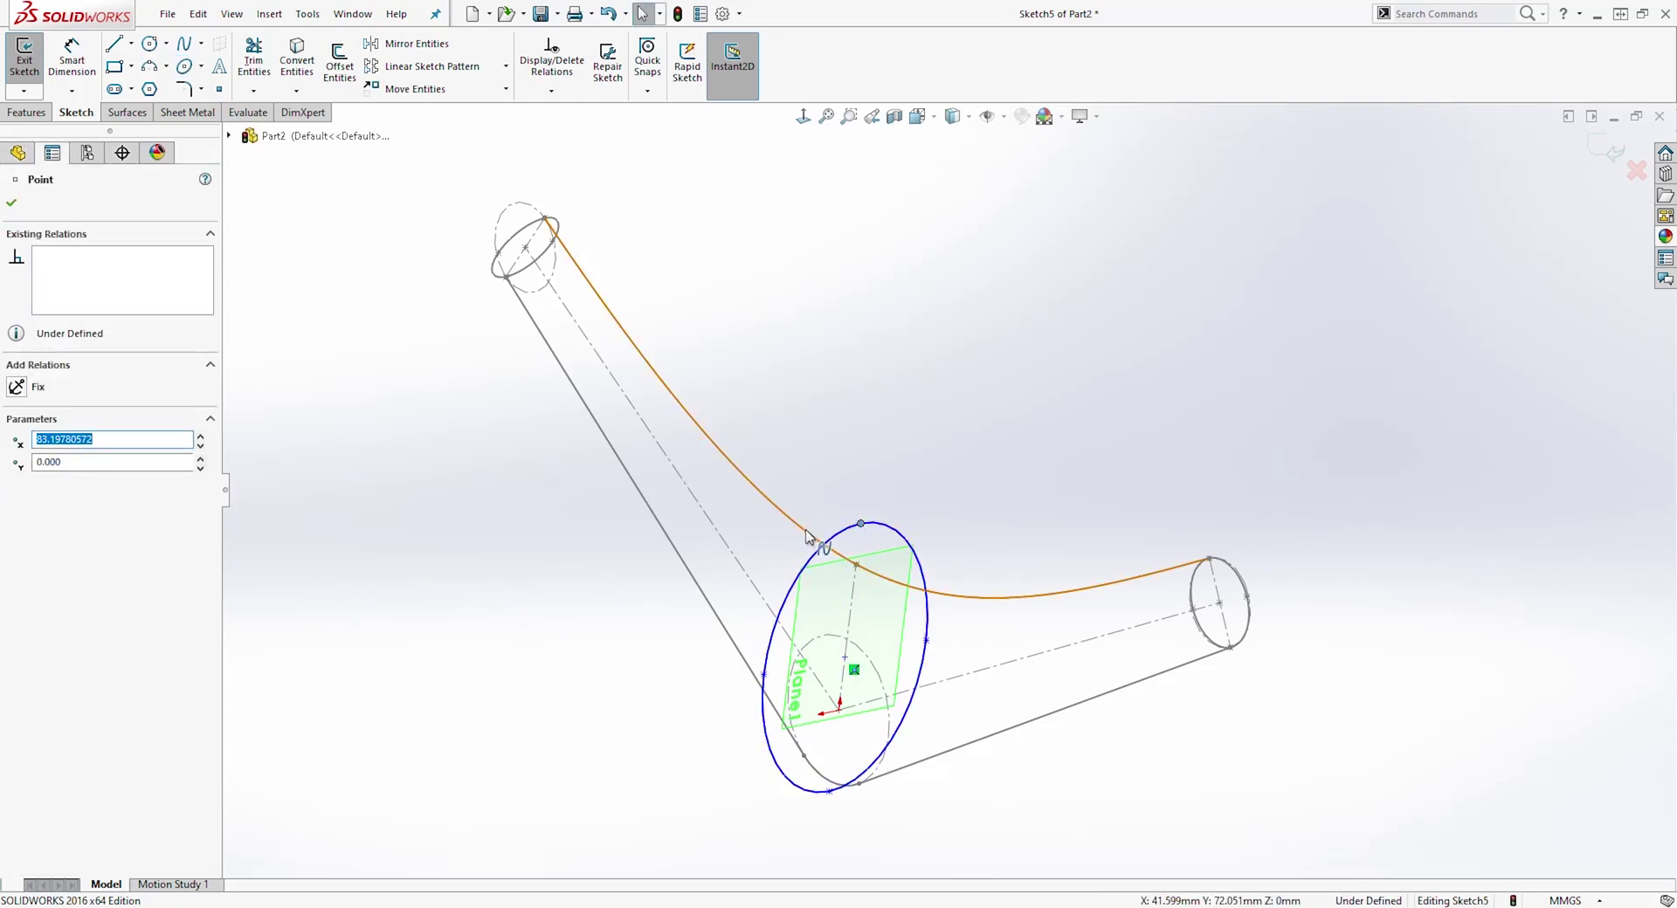
pyautogui.keyDown('ctrl'); pyautogui.click(805, 536); pyautogui.keyUp('ctrl')
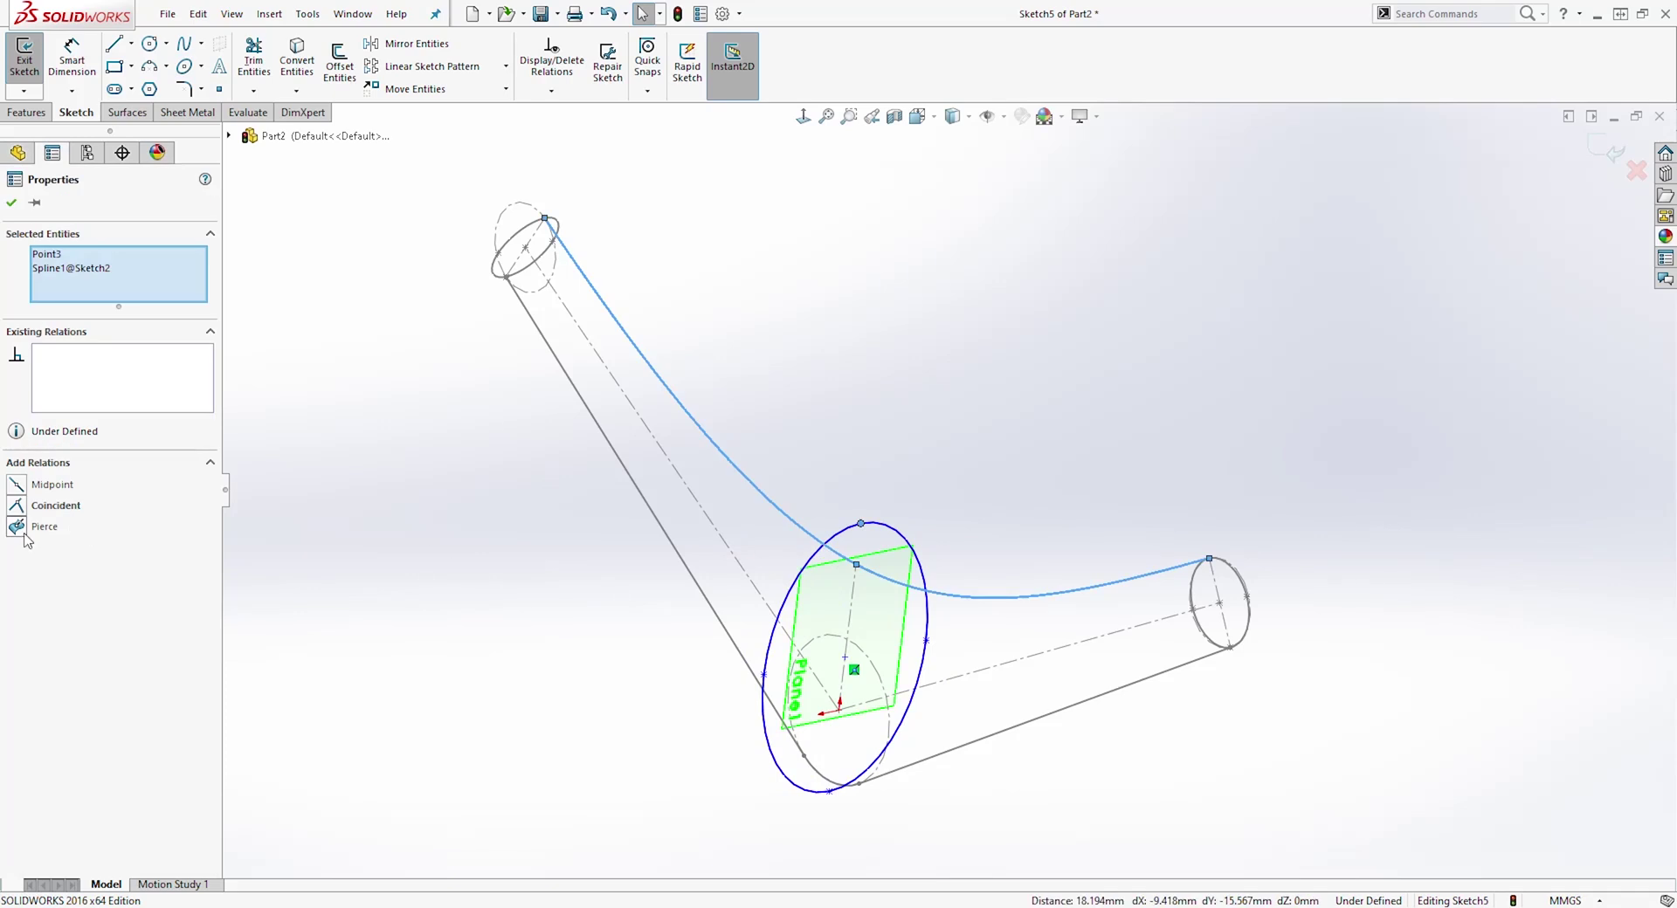
pyautogui.click(16, 526)
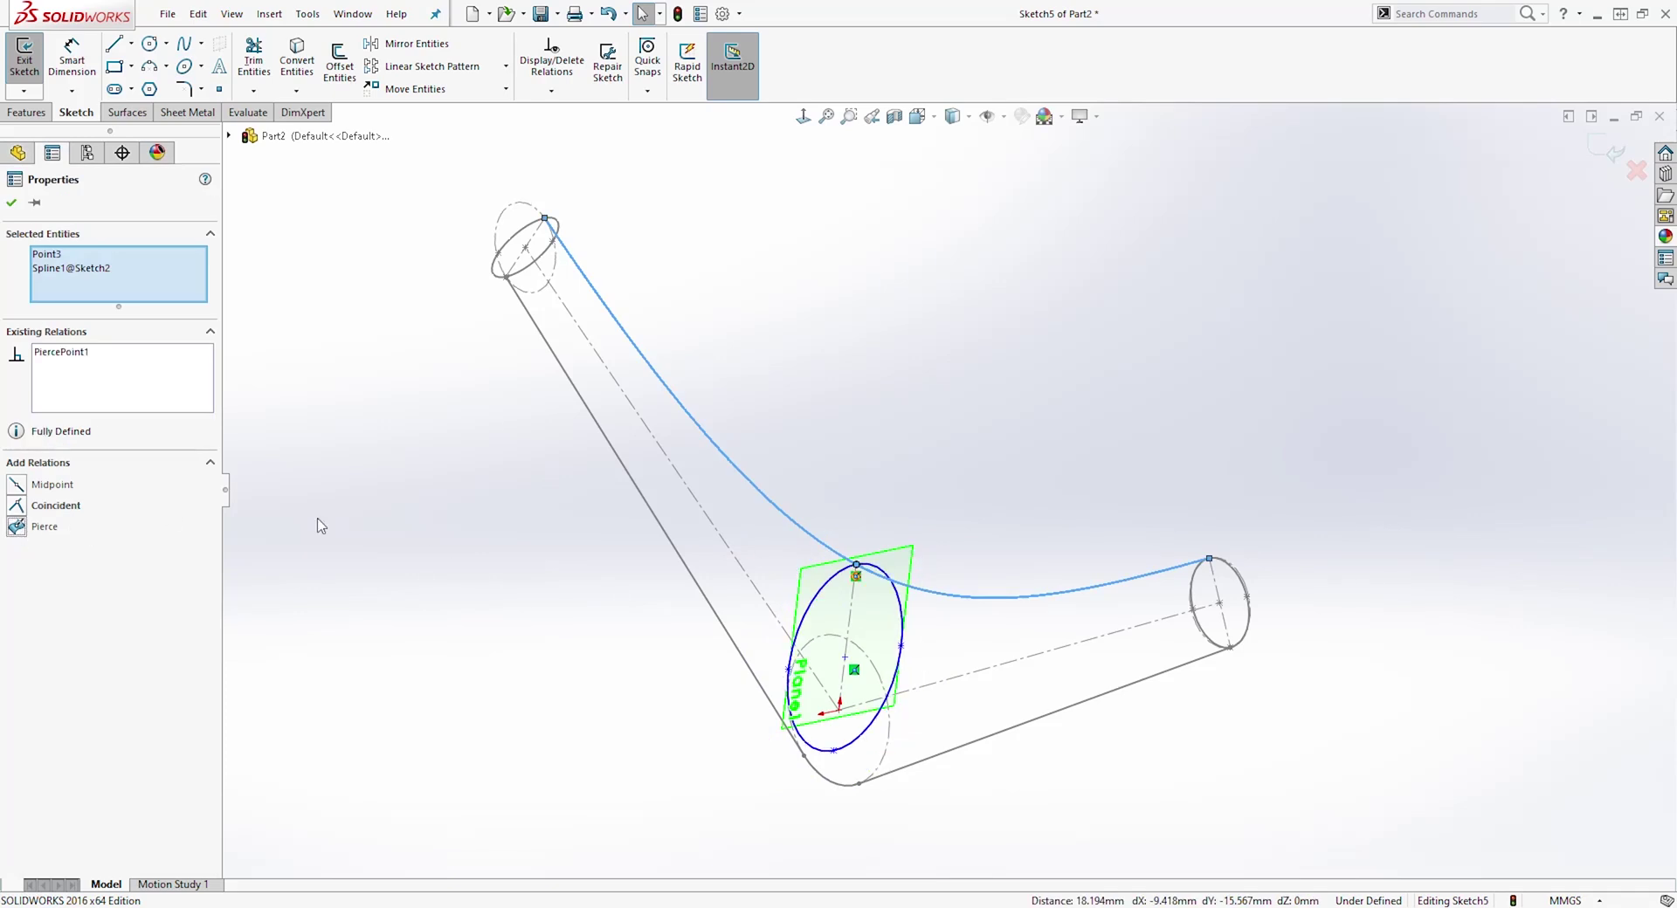
# - Add a pierce relation between the hub ellipse's lower axis point and the construction circle around the hub
pyautogui.click(834, 752)
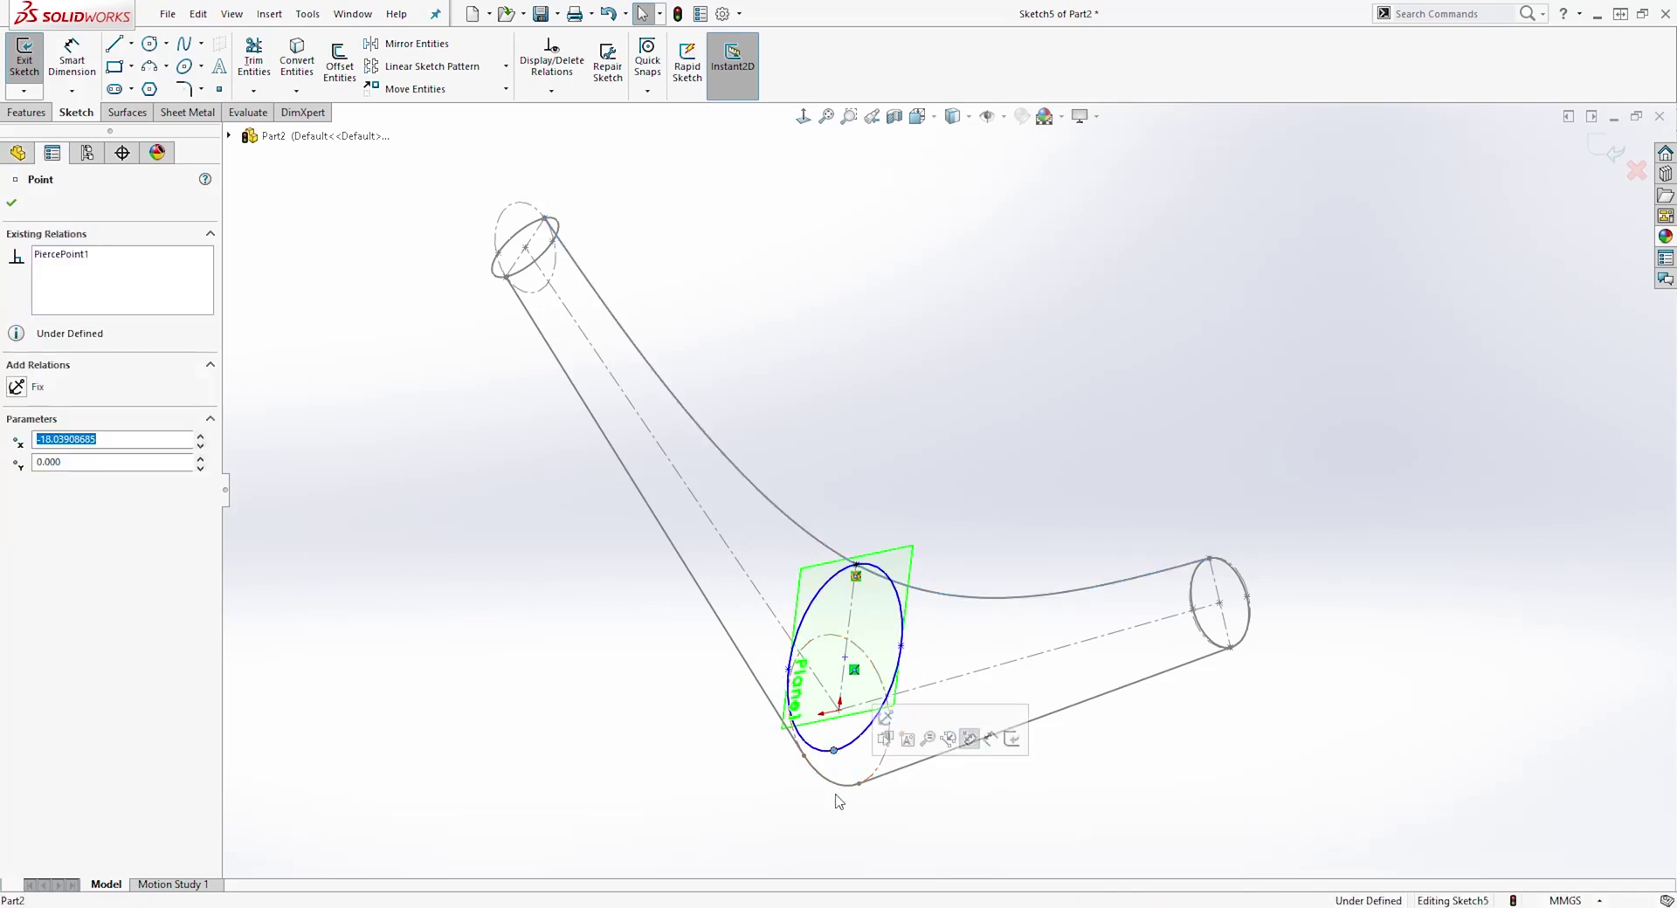
pyautogui.scroll(-2, 873, 794)
pyautogui.scroll(-2, 874, 795)
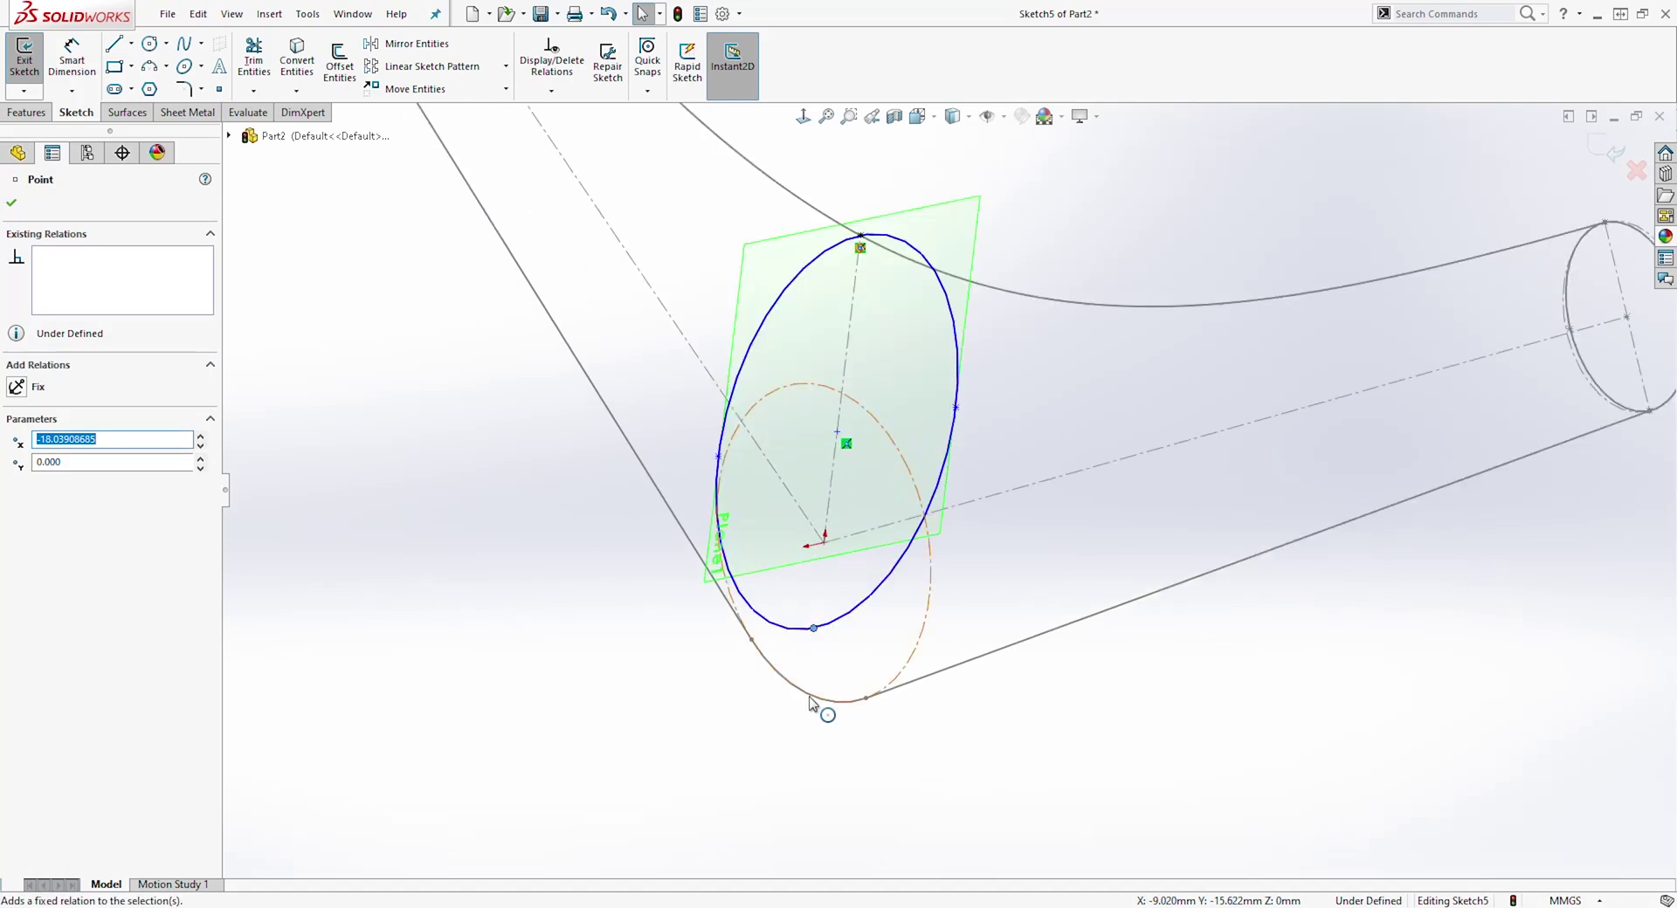
pyautogui.press('Escape')
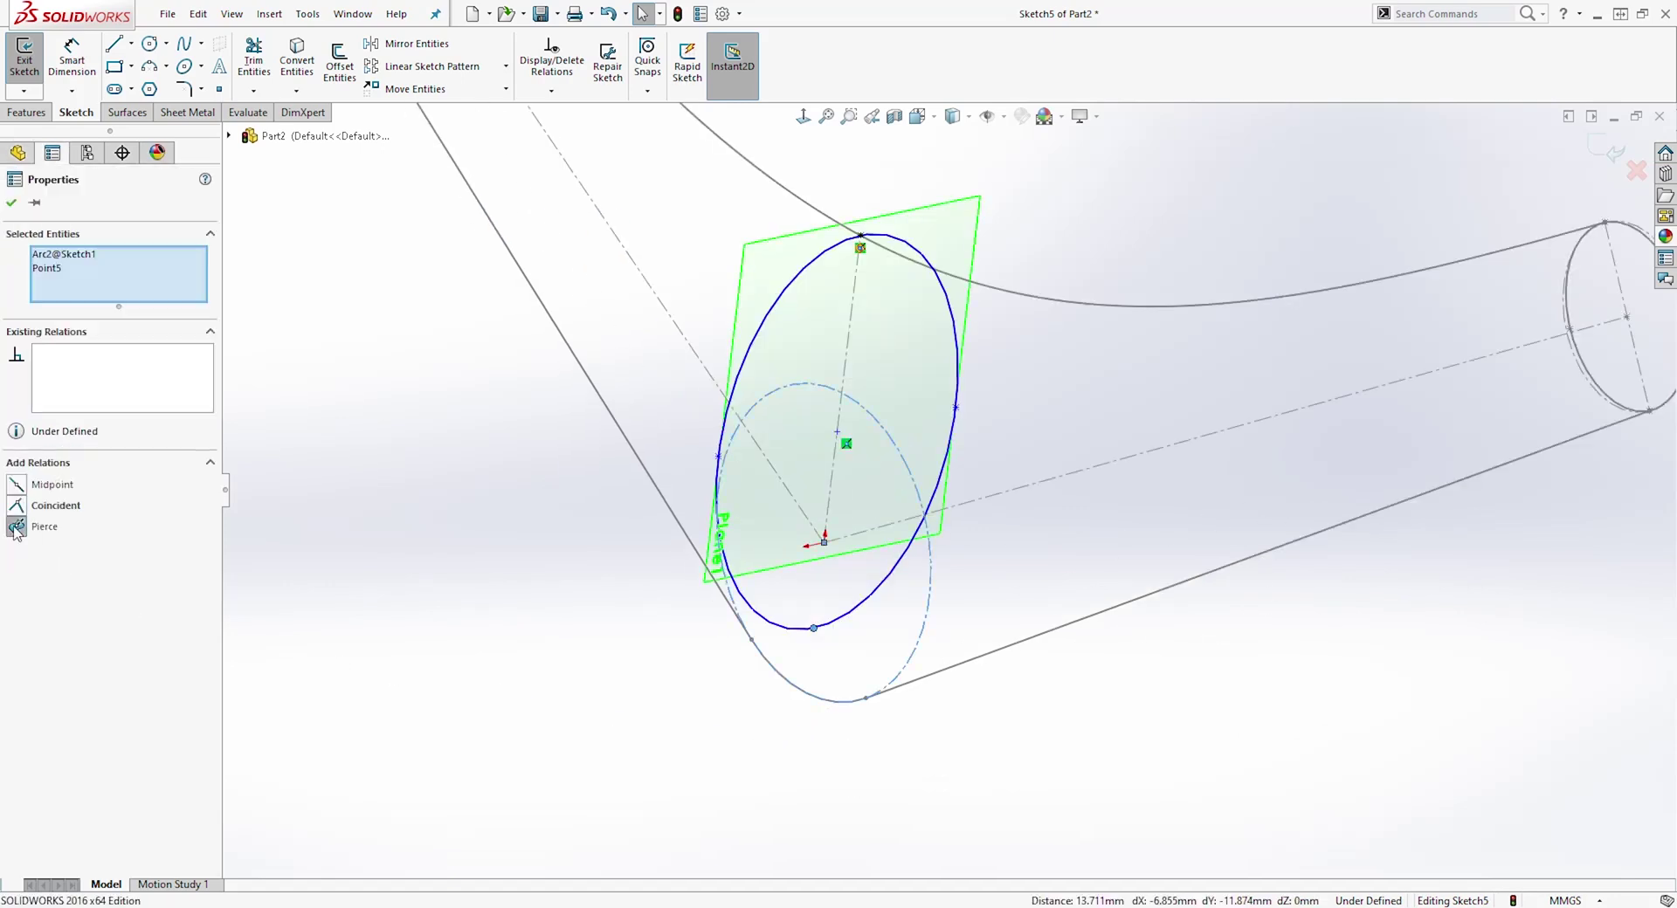
pyautogui.click(16, 528)
pyautogui.press('Escape')
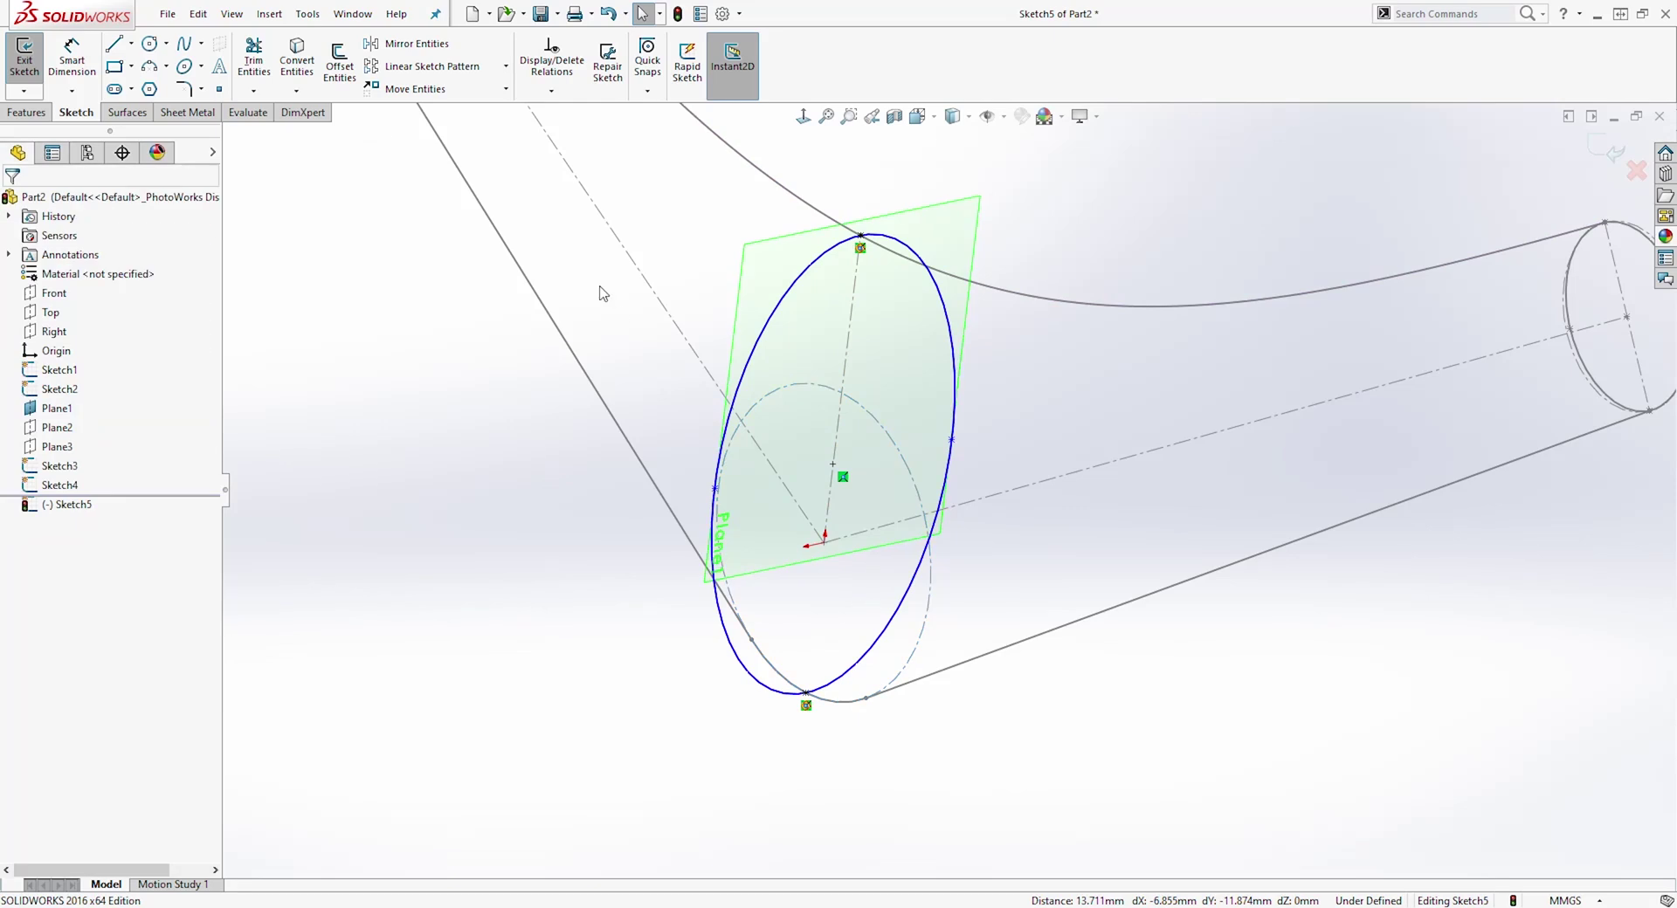
# - Dimension the hub ellipse's width between its two side points, viewed normal to the plane, and exit the sketch
pyautogui.click(804, 116)
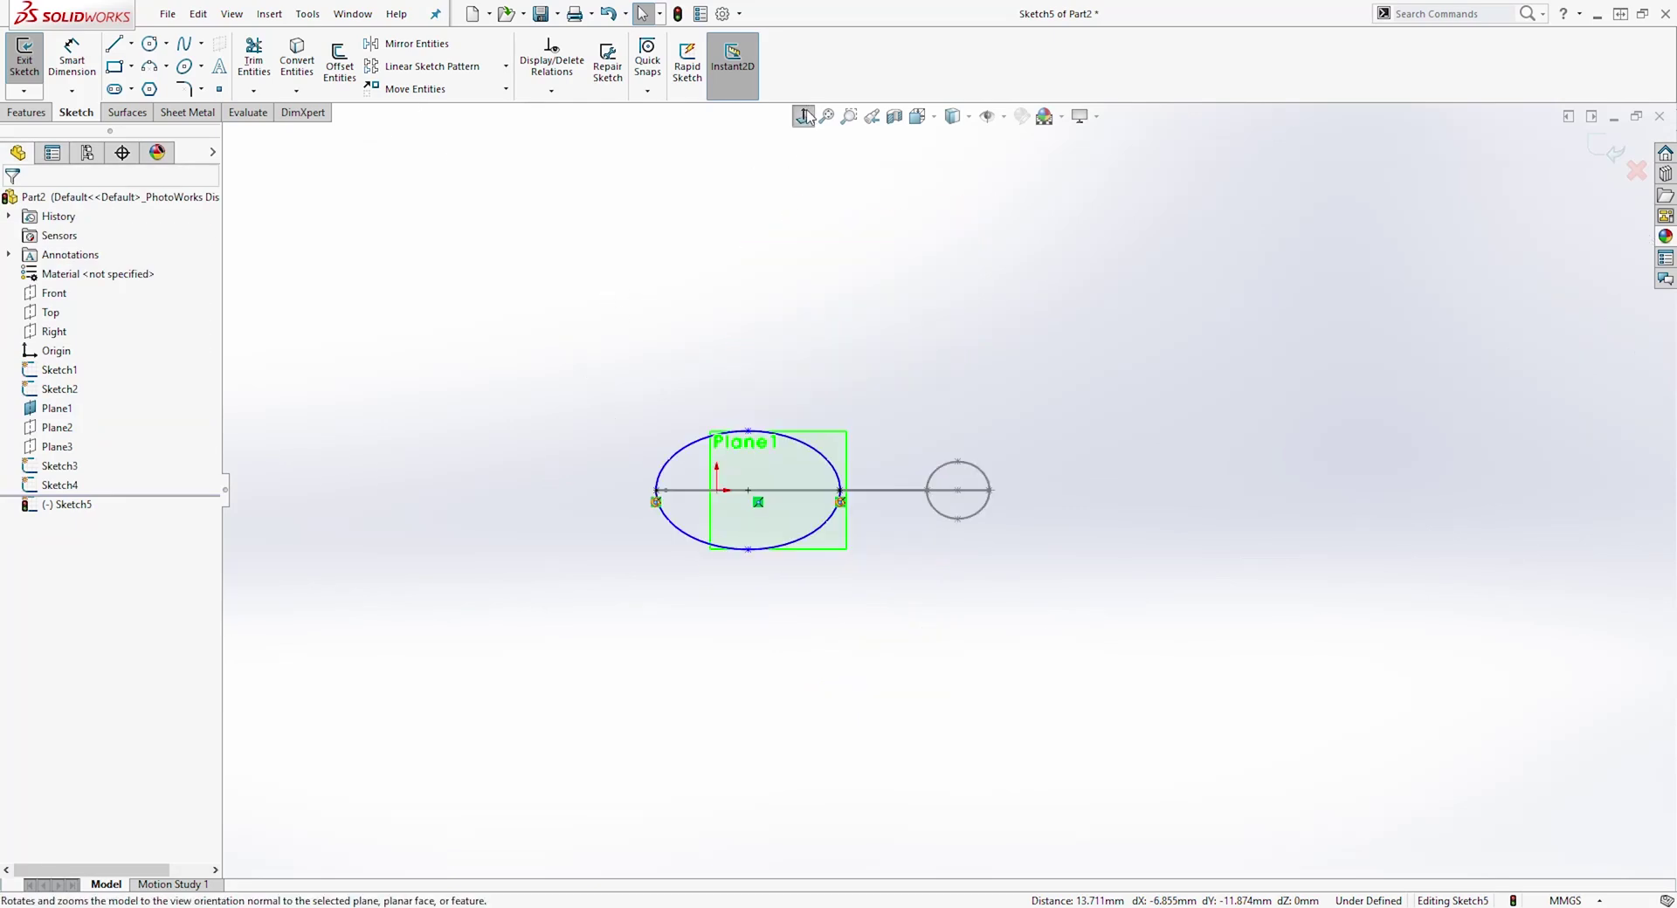
pyautogui.press('d')
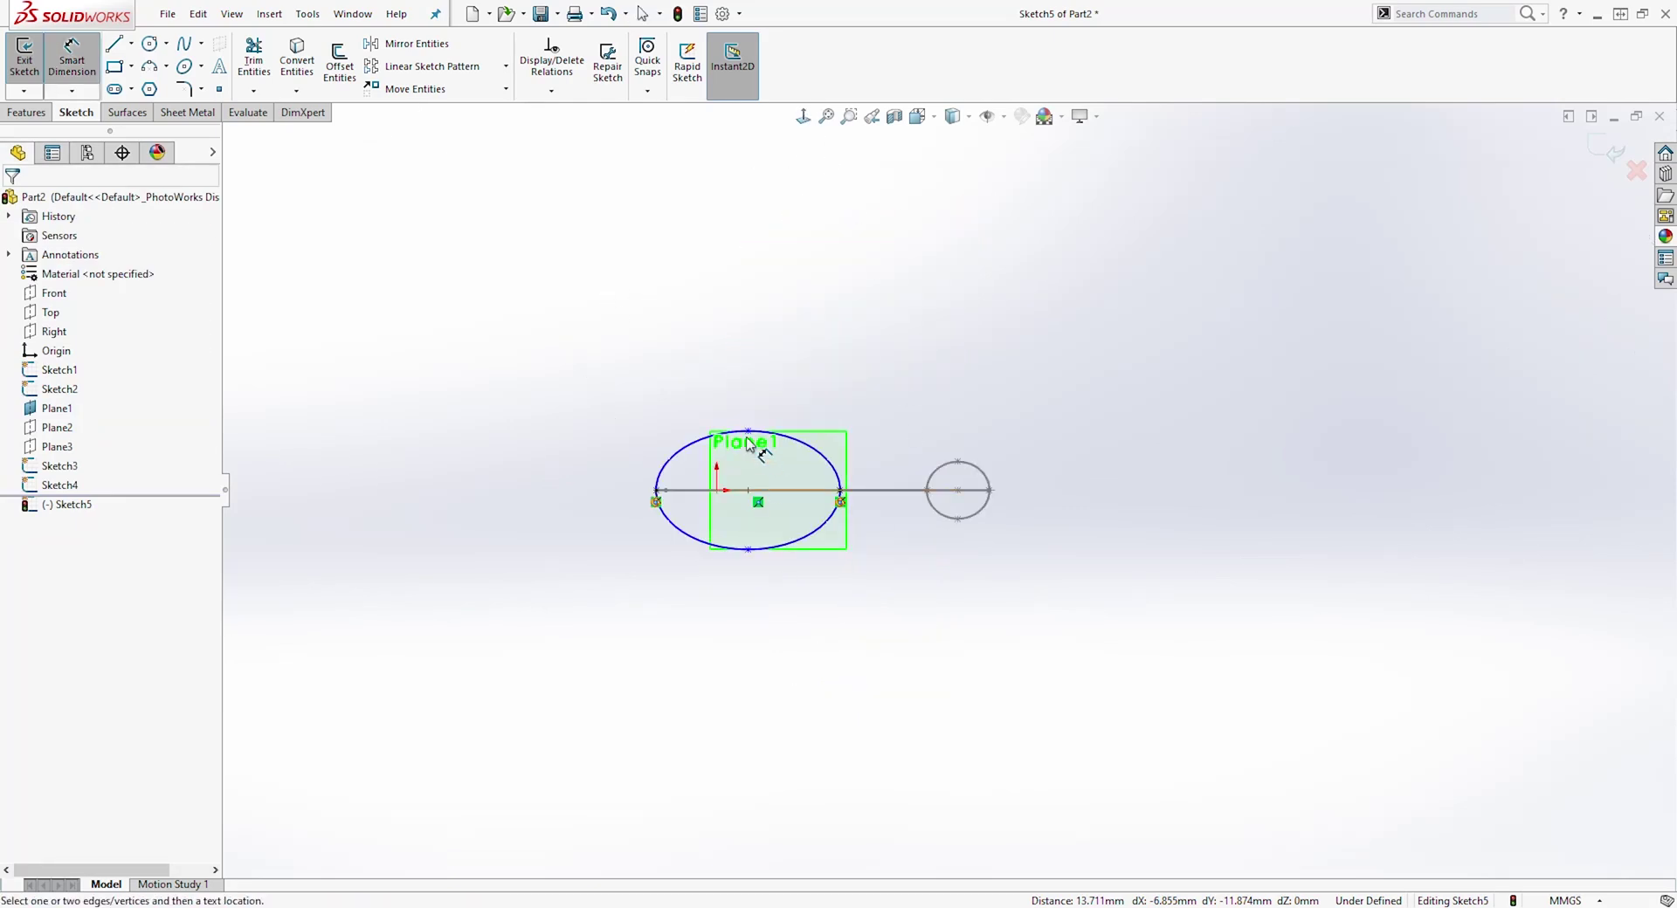
pyautogui.click(751, 549)
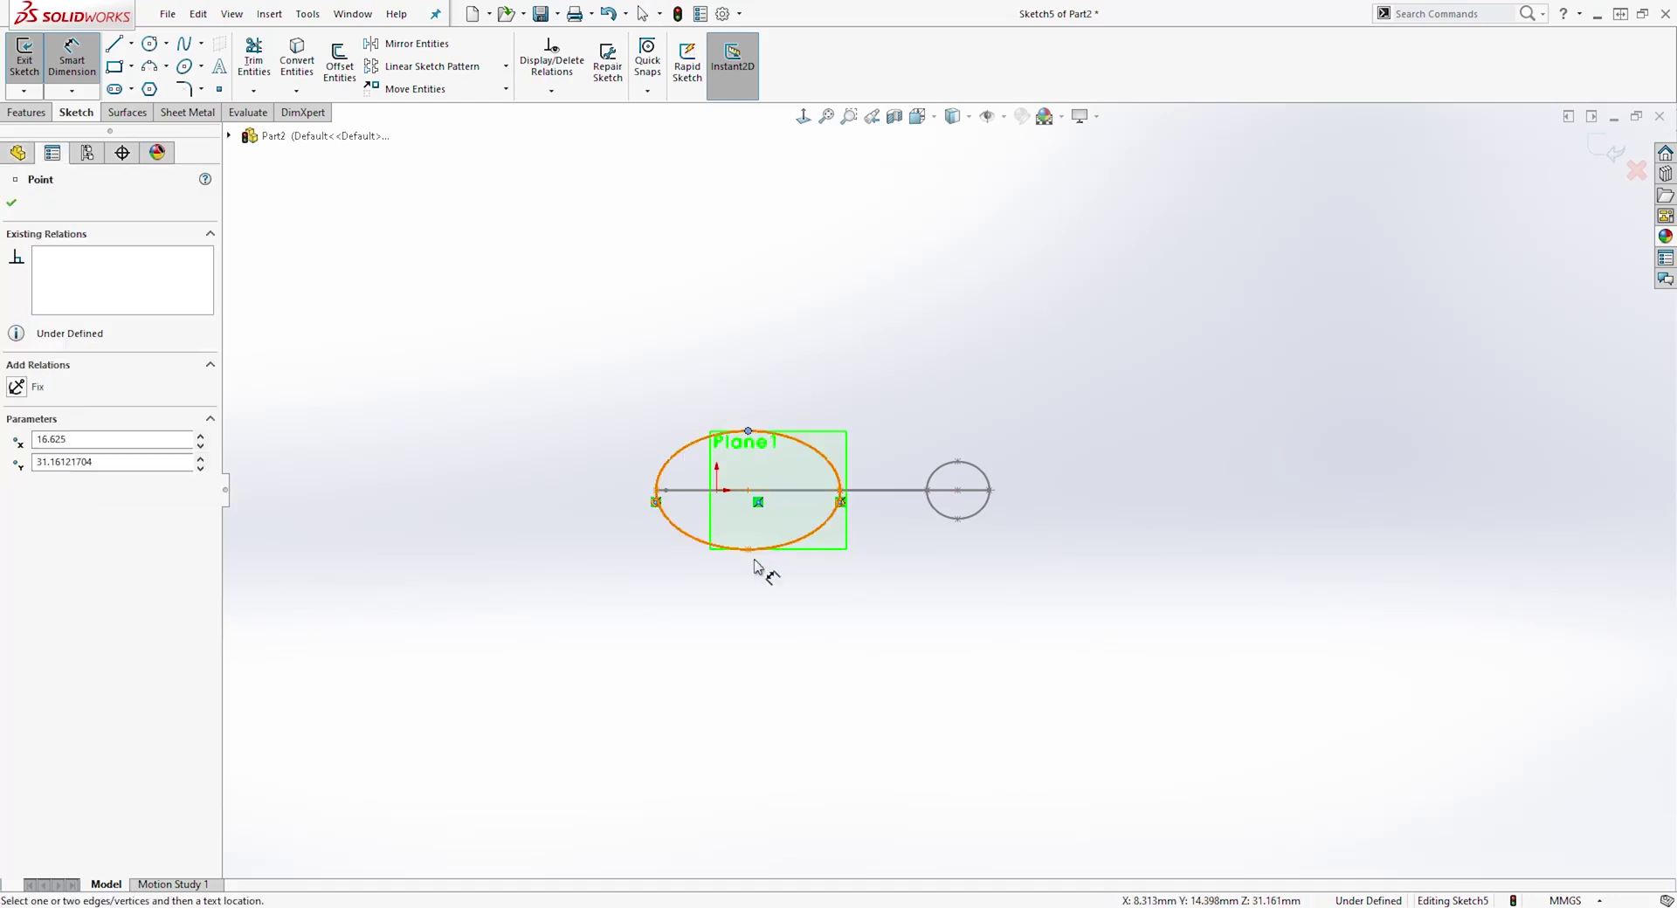
pyautogui.click(747, 430)
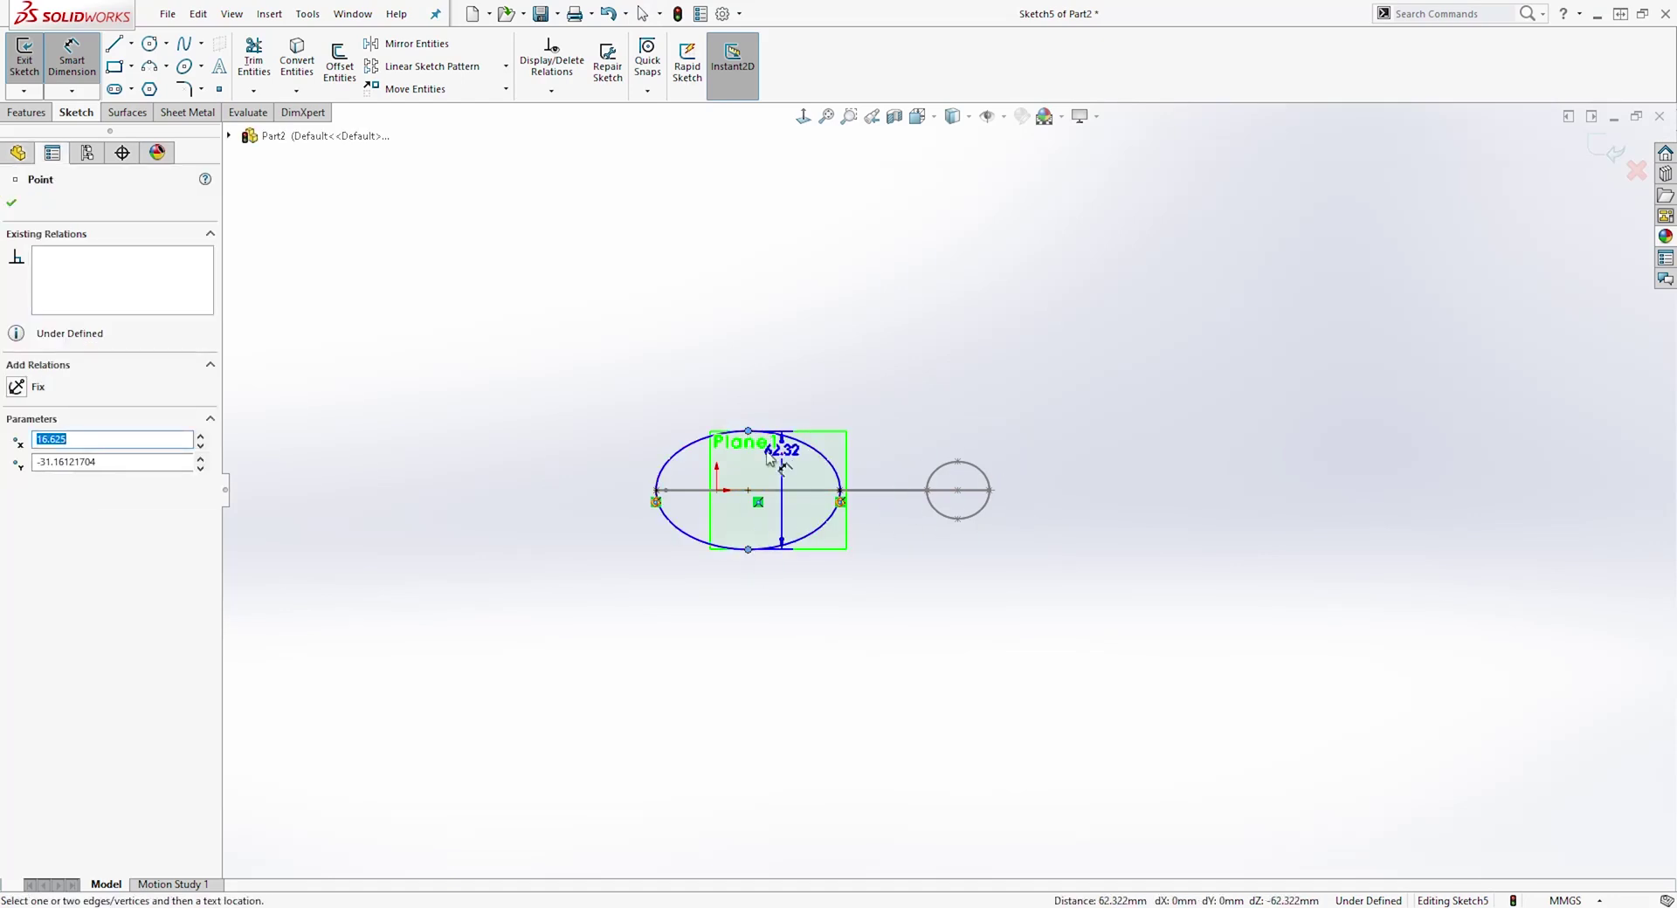
pyautogui.click(616, 486)
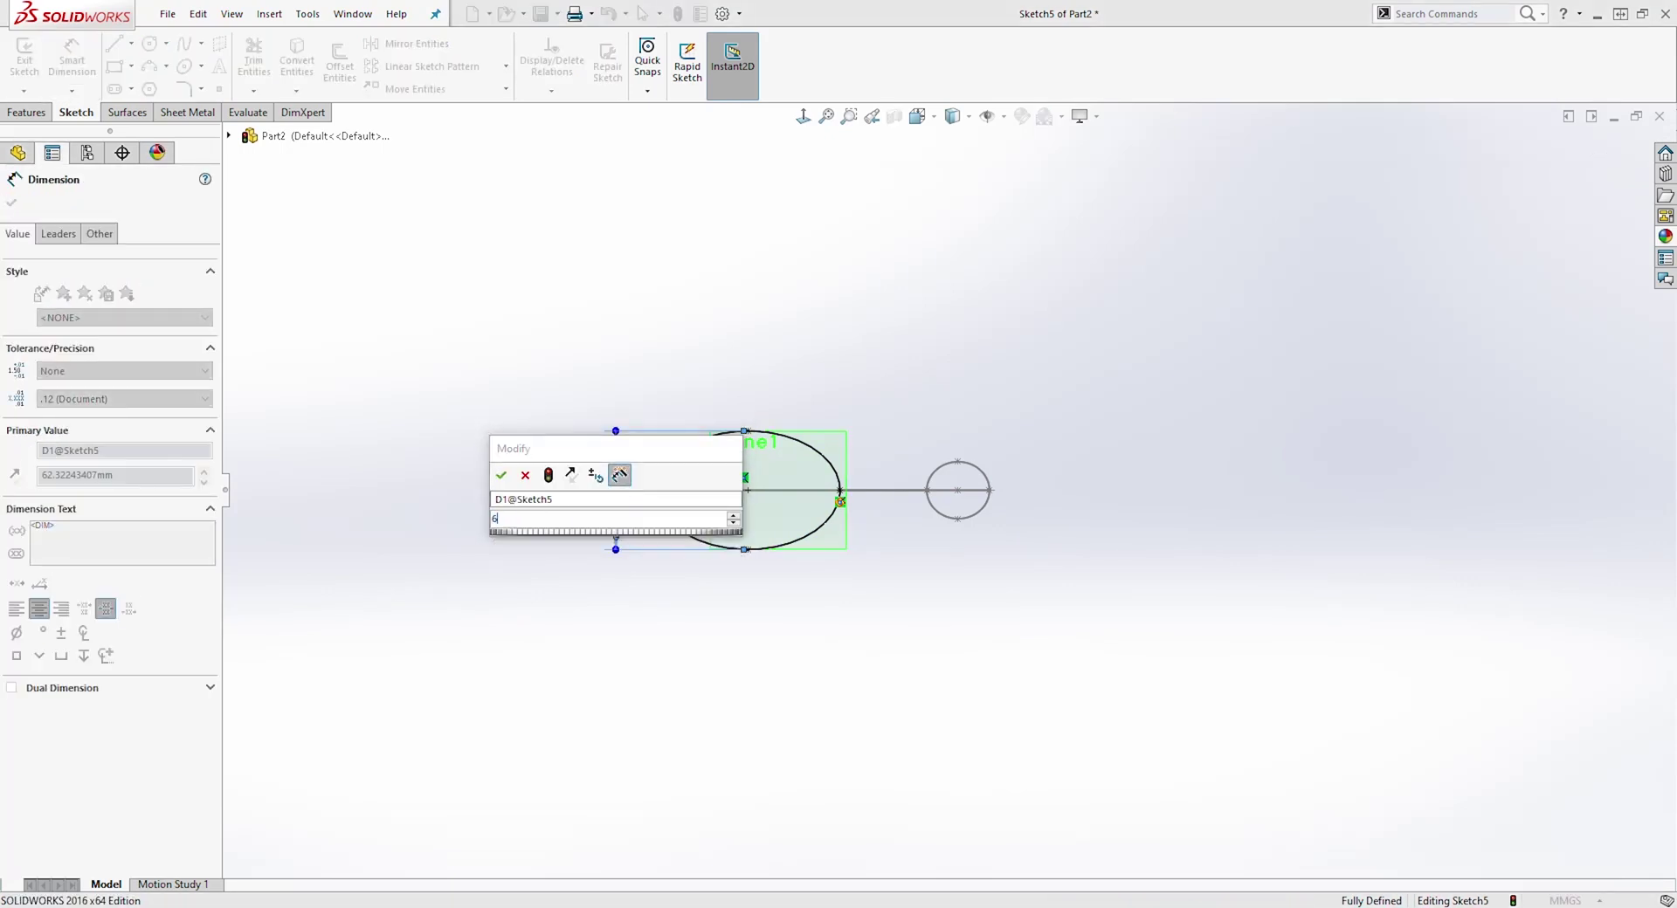
pyautogui.press('Return')
pyautogui.moveTo(841, 374); pyautogui.dragTo(877, 690, button='middle')
pyautogui.click(1414, 421)
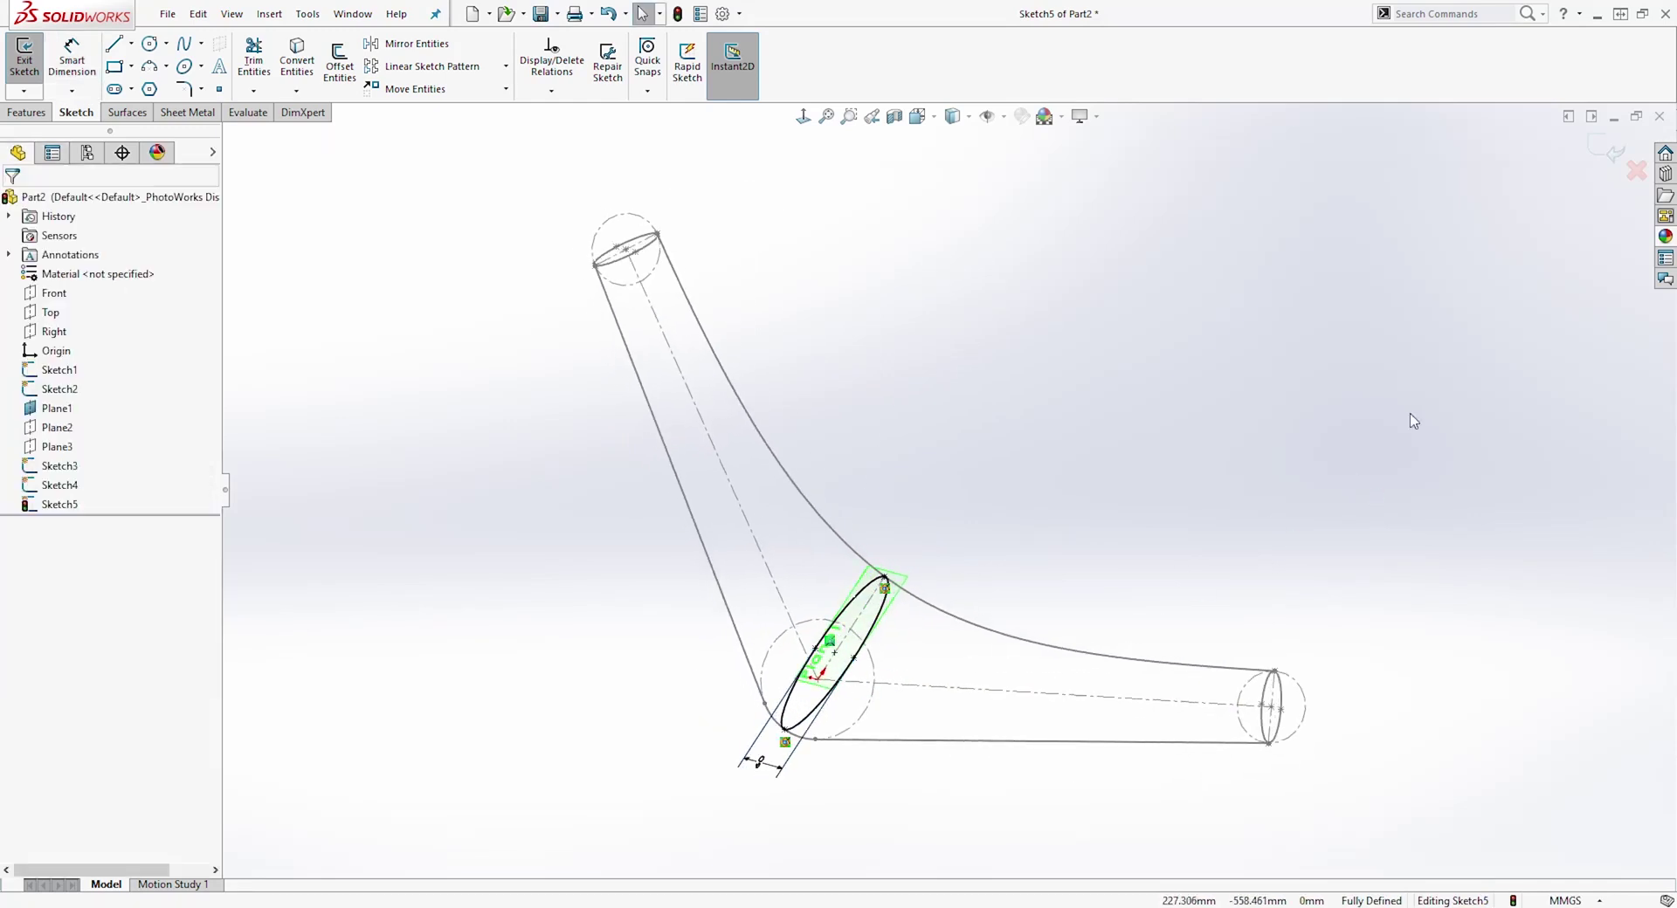
pyautogui.click(1603, 150)
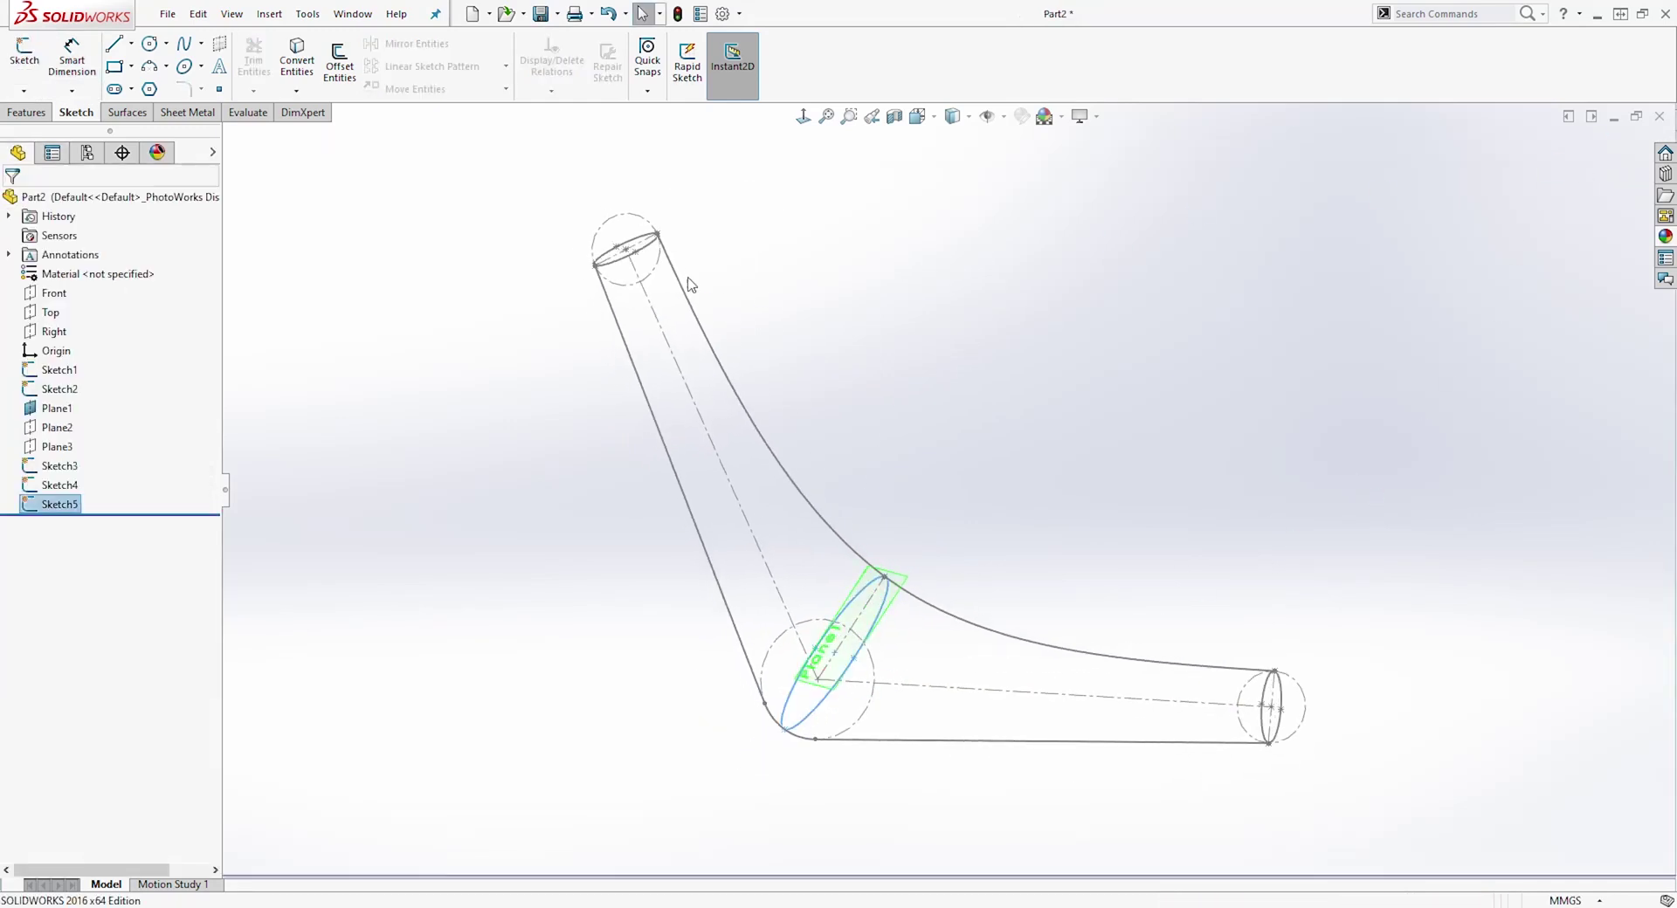
pyautogui.moveTo(1109, 594); pyautogui.dragTo(1057, 631, button='middle')
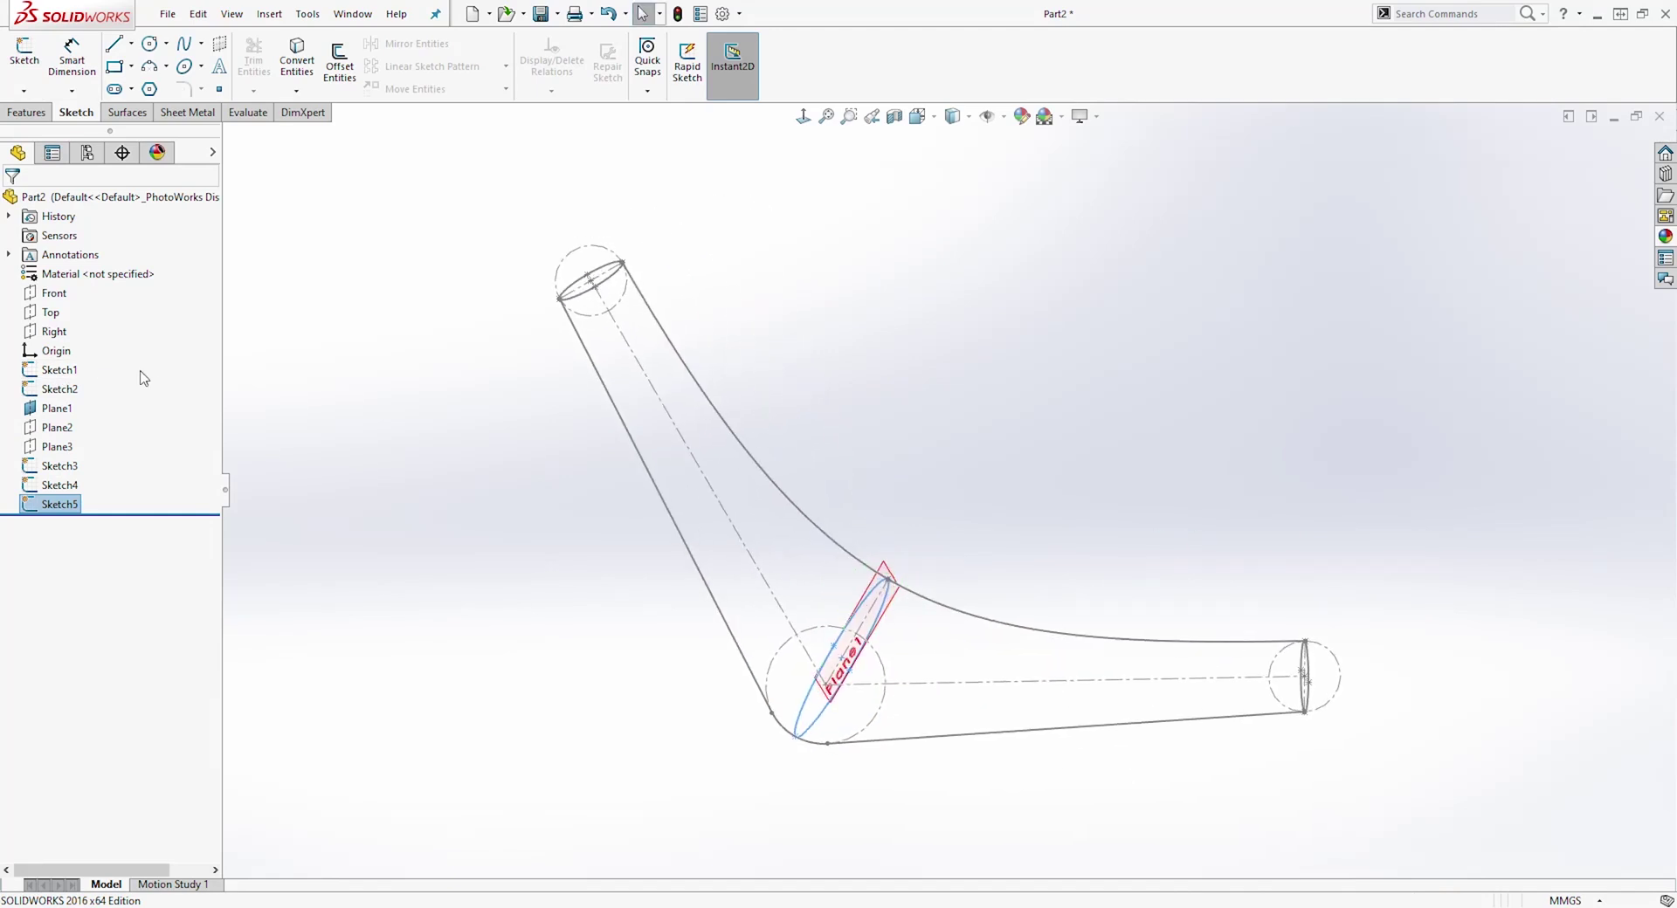
# - Hide the construction layout sketch and the hub's reference plane, leaving the outline curves and the three elliptical sections displayed
pyautogui.rightClick(61, 376)
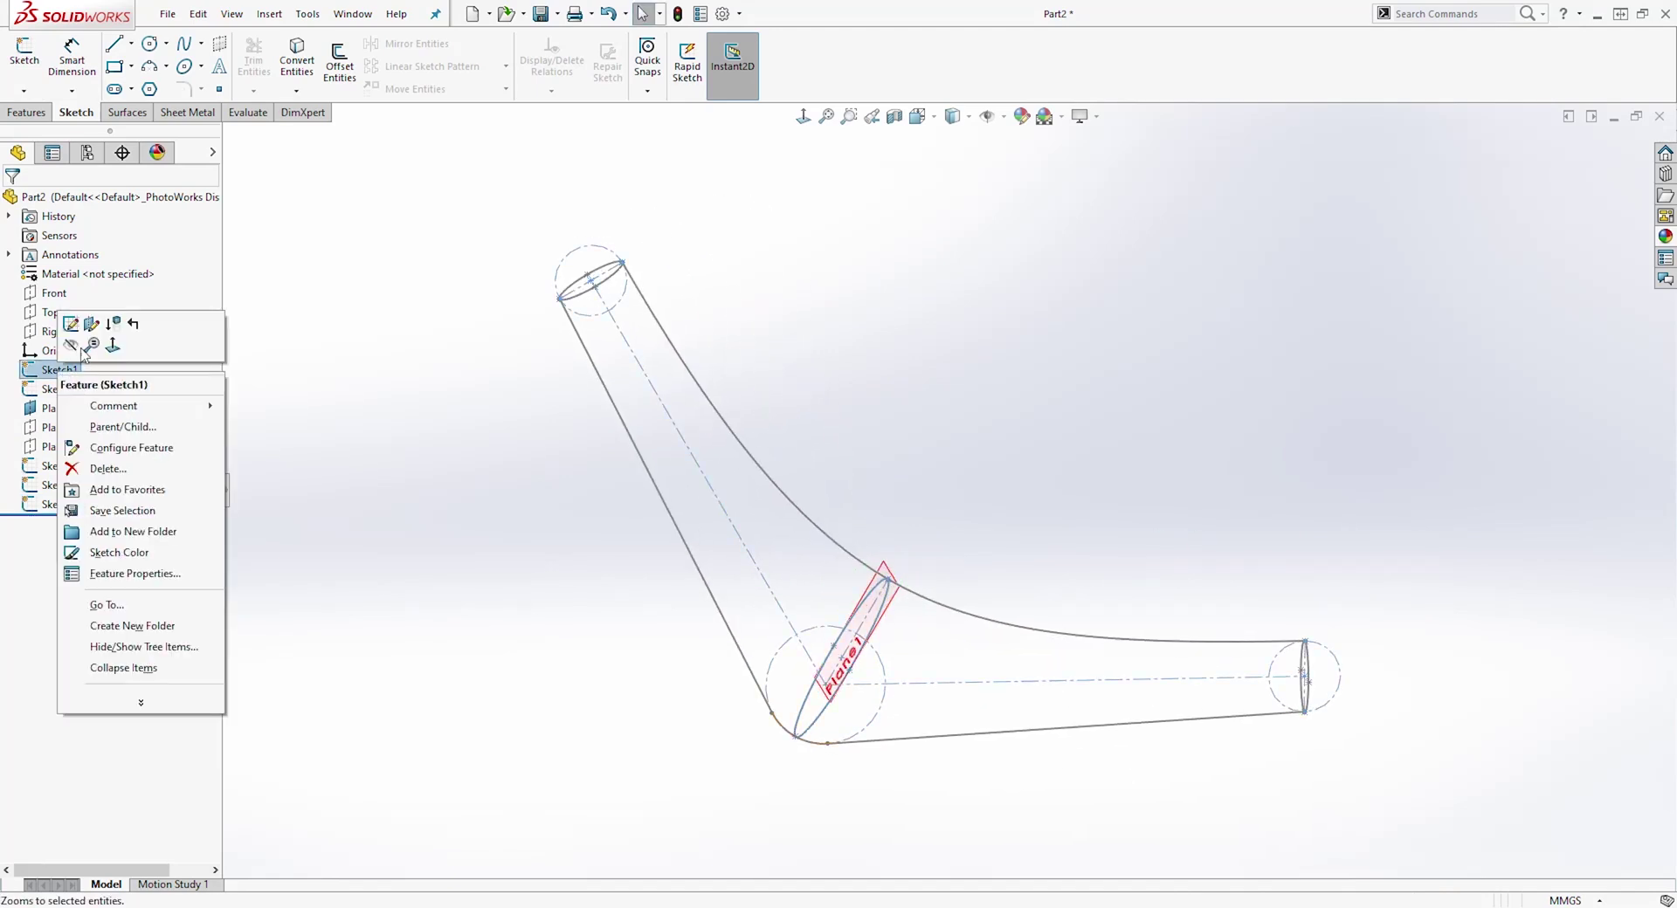
pyautogui.click(70, 347)
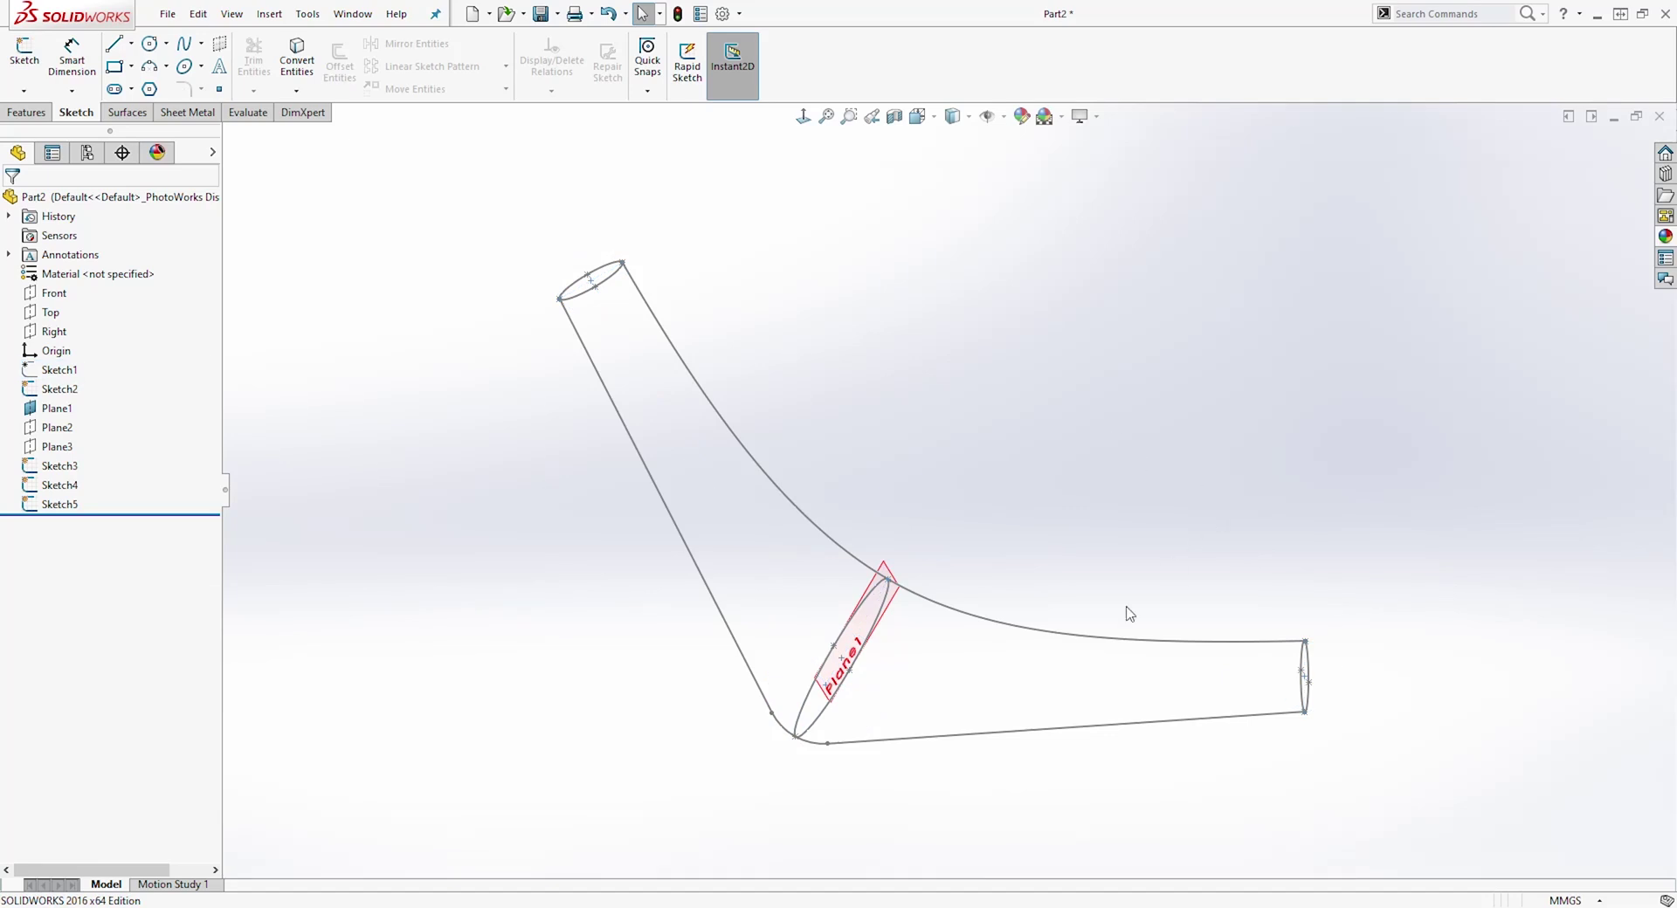
pyautogui.rightClick(62, 408)
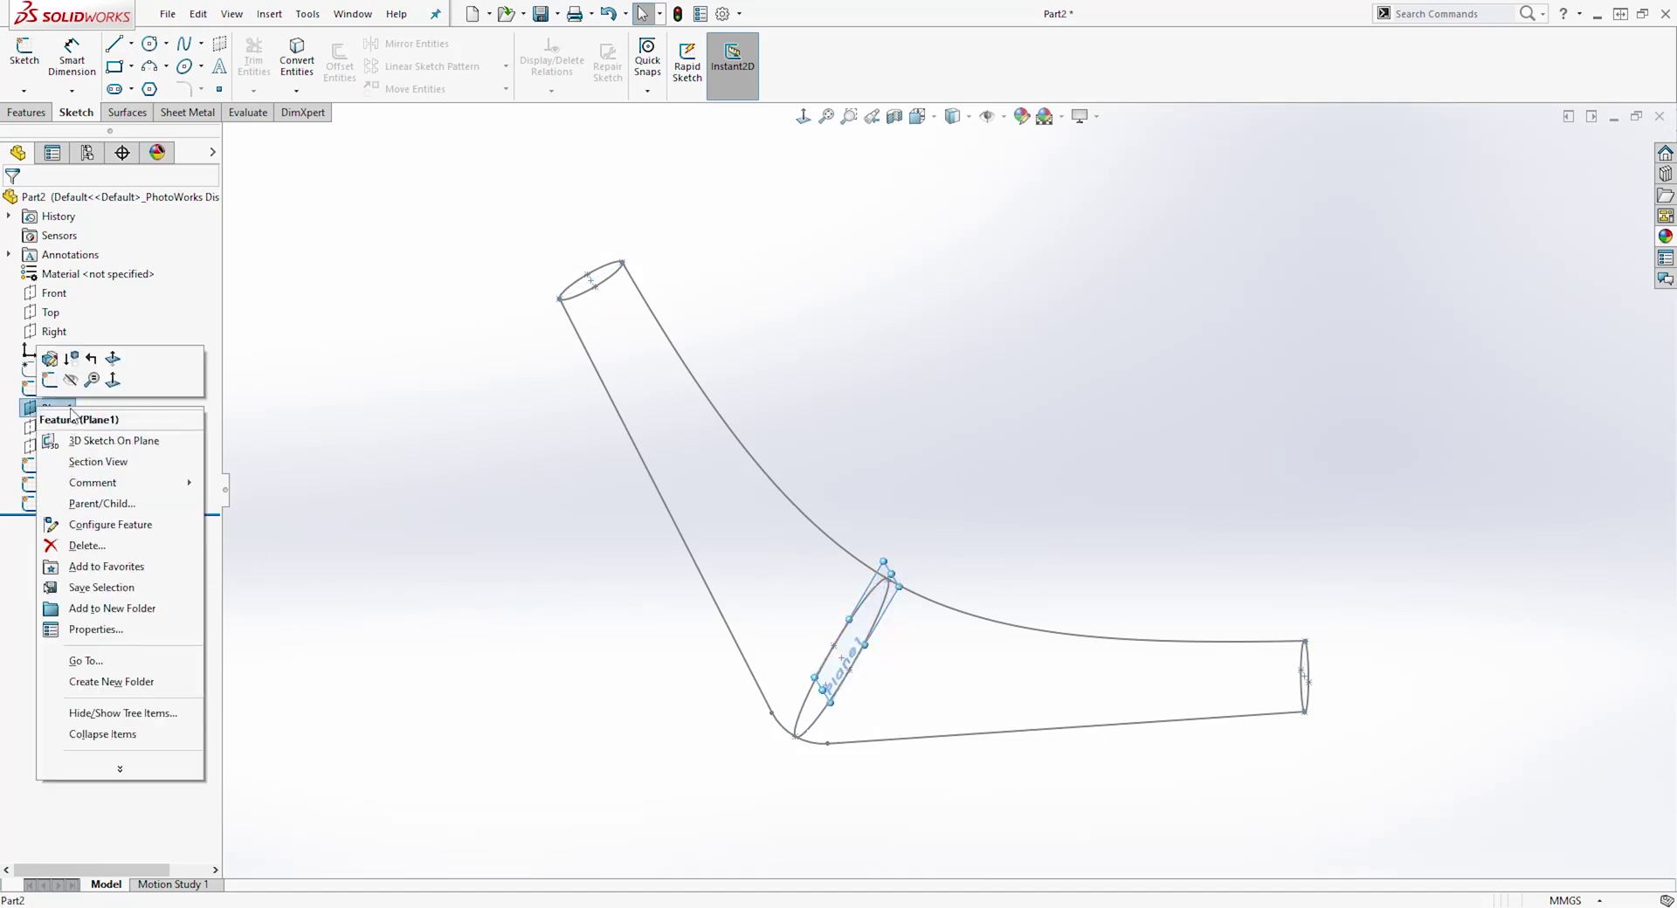
pyautogui.click(71, 380)
pyautogui.moveTo(1404, 665)
pyautogui.mouseDown(button='middle')
pyautogui.moveTo(1115, 475)
pyautogui.moveTo(1183, 427)
pyautogui.moveTo(1170, 422)
pyautogui.moveTo(1111, 536)
pyautogui.moveTo(1161, 516)
pyautogui.moveTo(1205, 536)
pyautogui.moveTo(1257, 600)
pyautogui.mouseUp(button='middle')
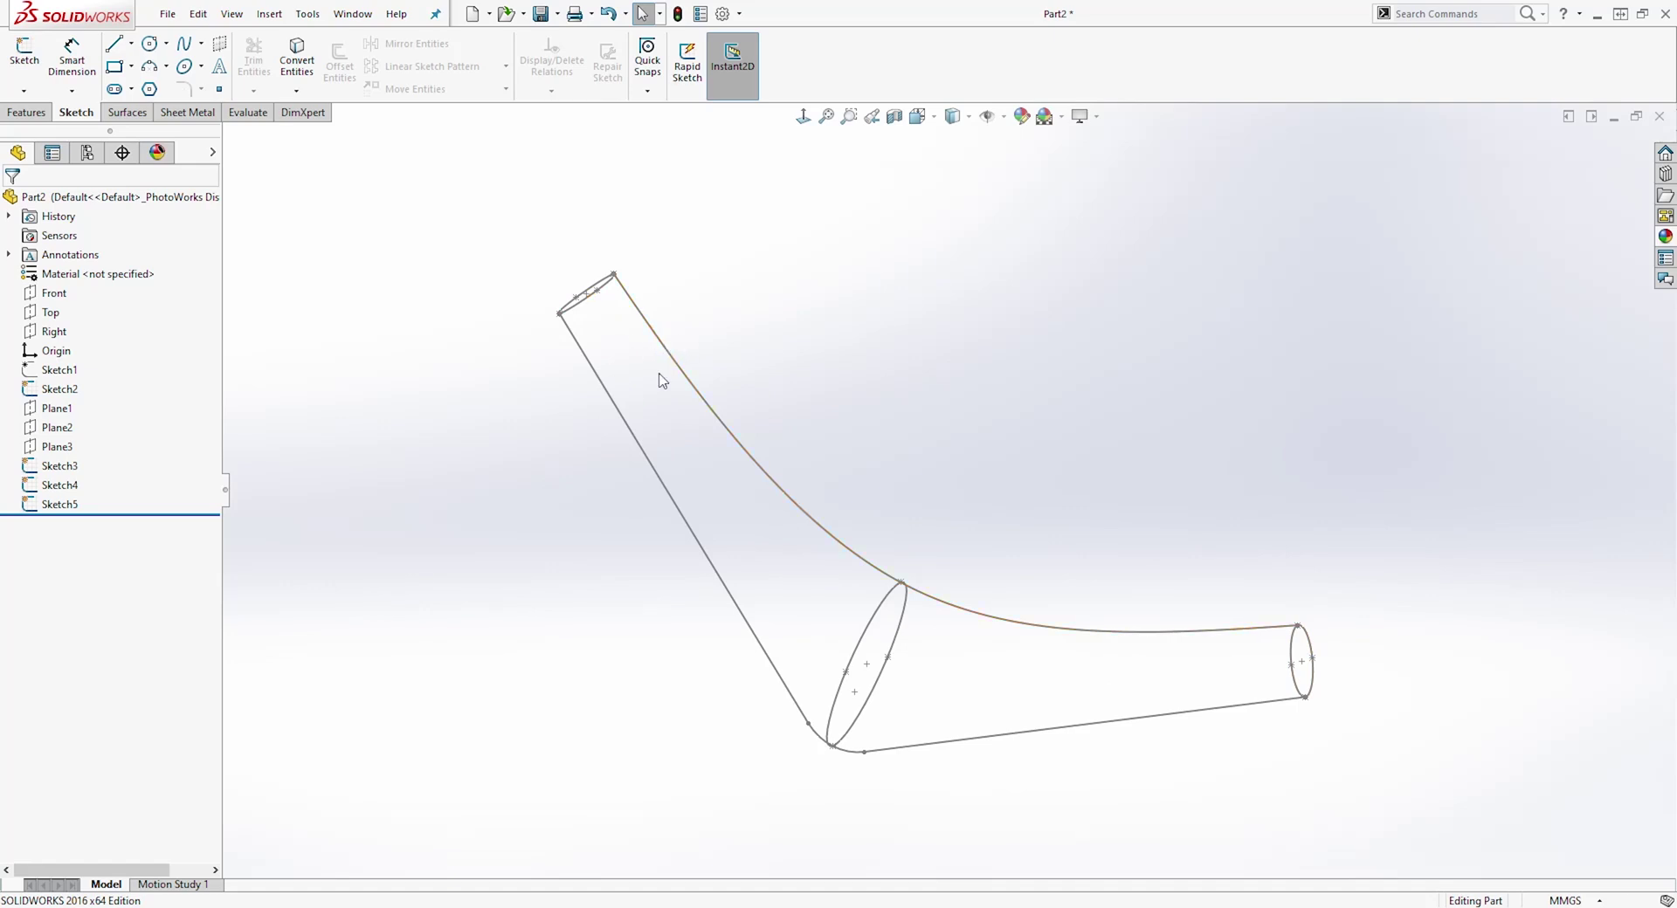
# - Start a lofted boss using the horizontal arm's end ellipse, the hub ellipse and the inclined arm's end ellipse as profiles, in that order
pyautogui.click(27, 113)
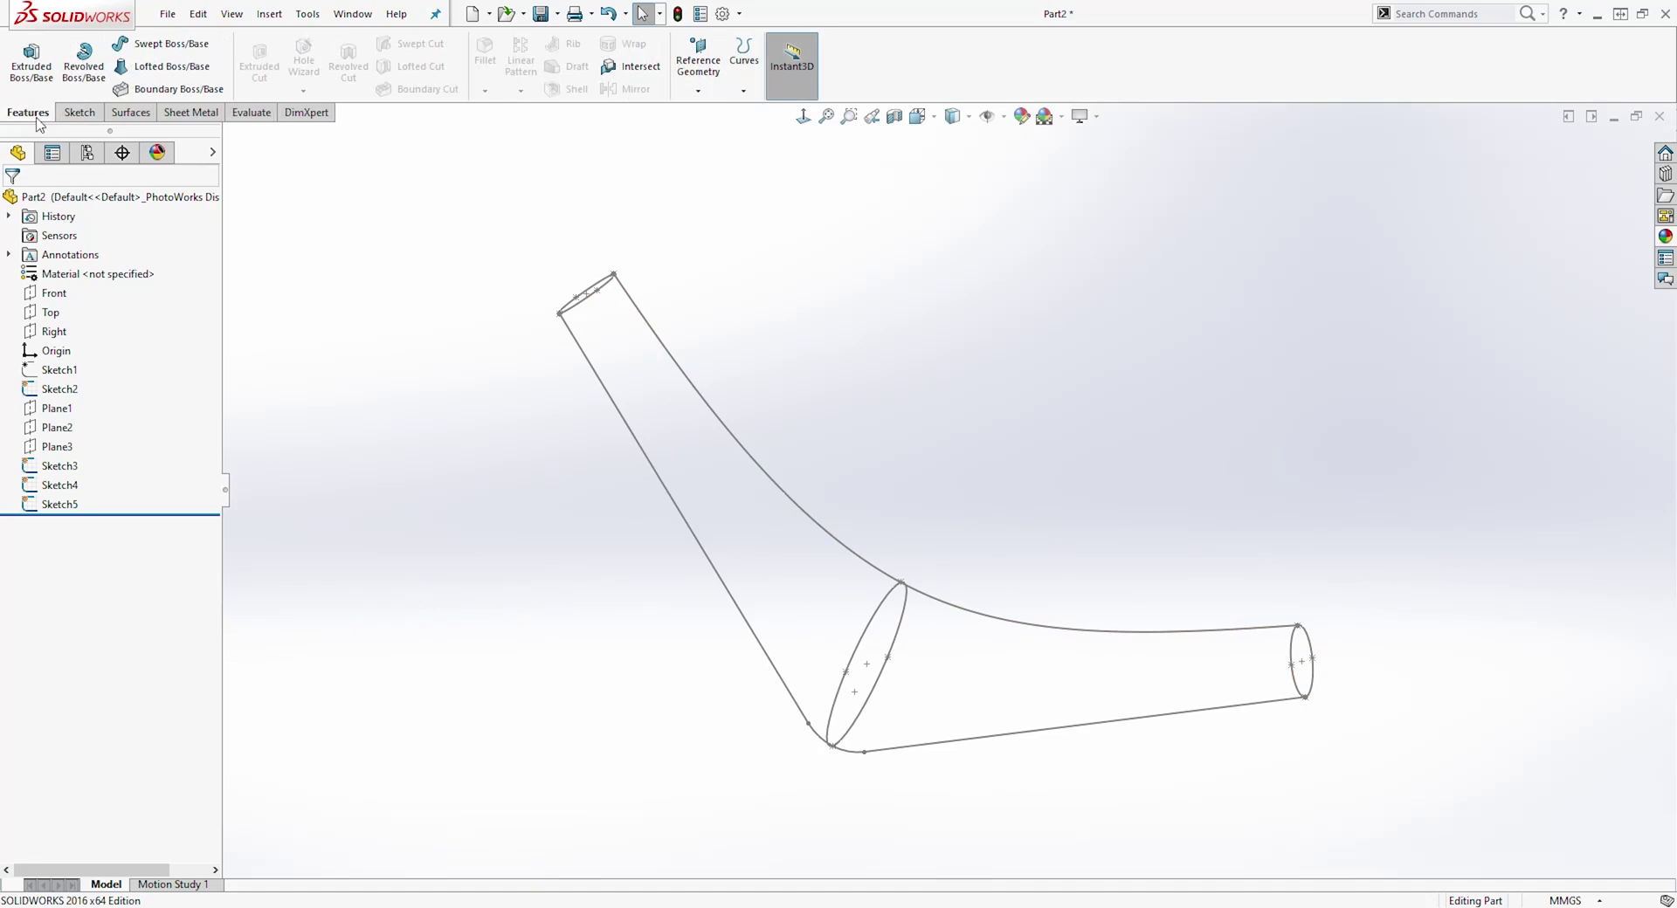
pyautogui.click(136, 76)
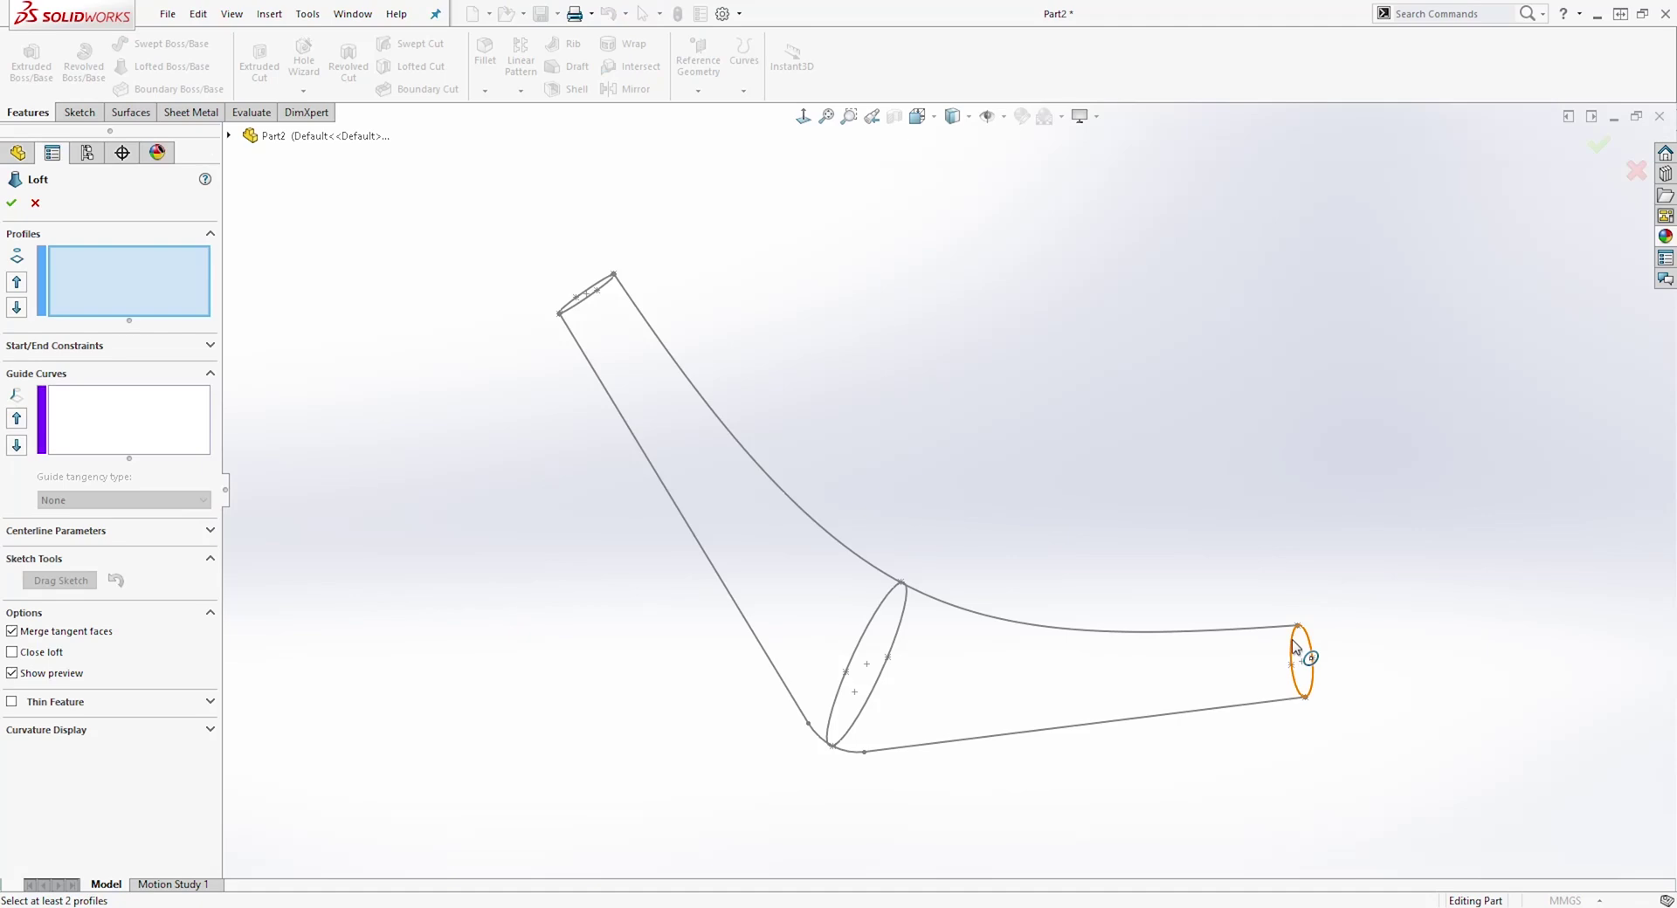
pyautogui.click(1284, 649)
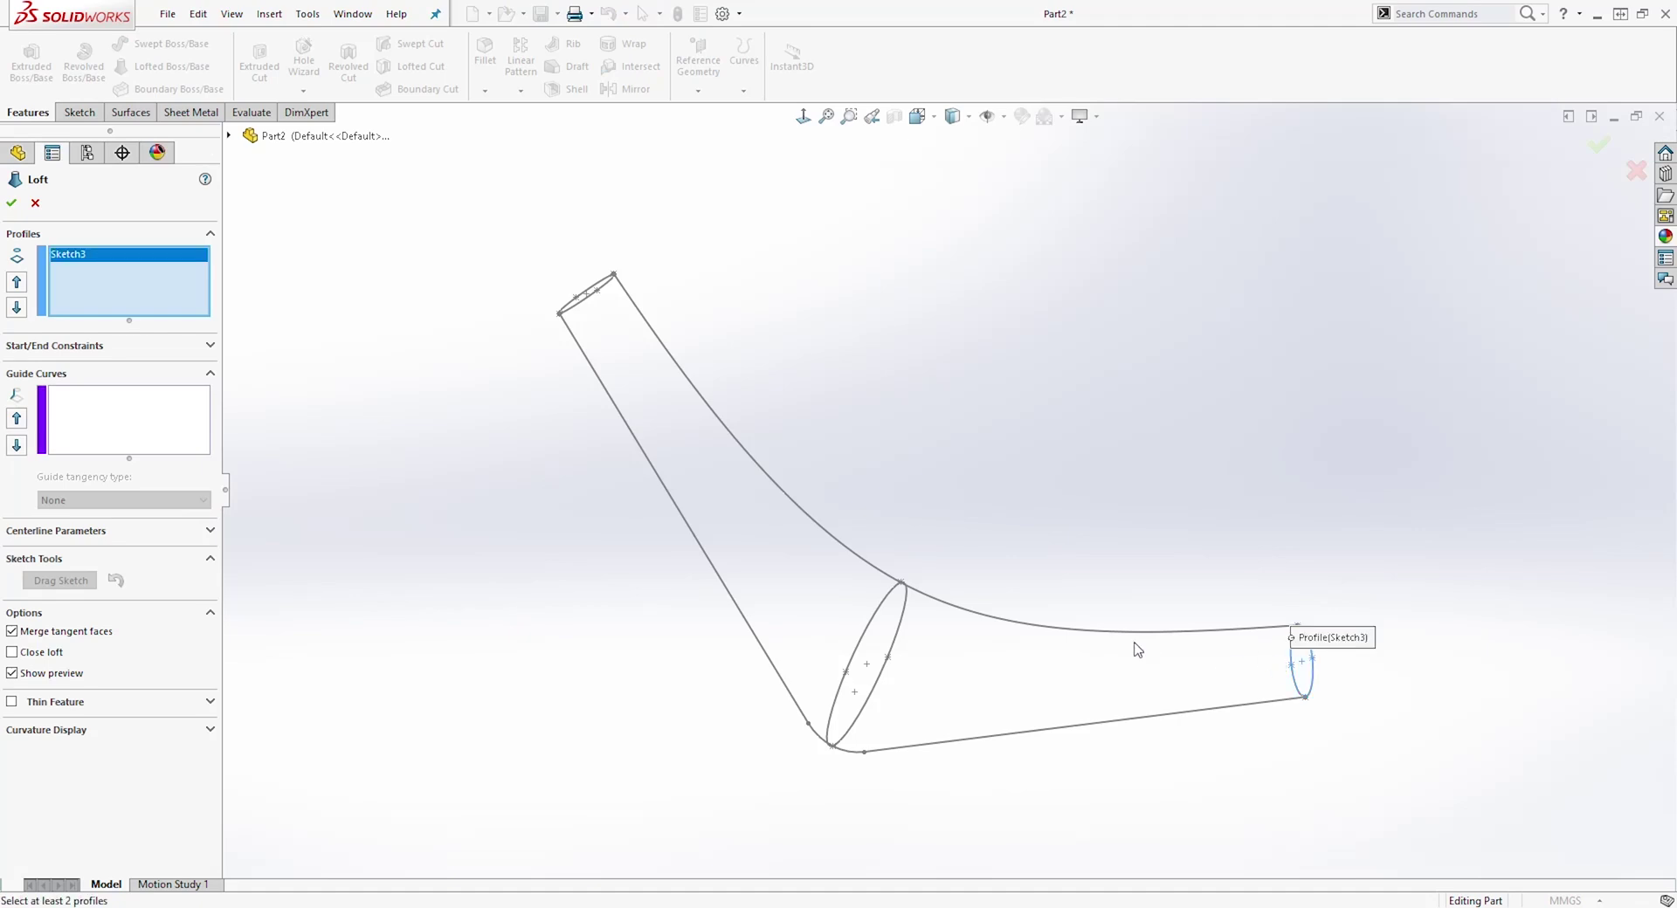
pyautogui.click(878, 615)
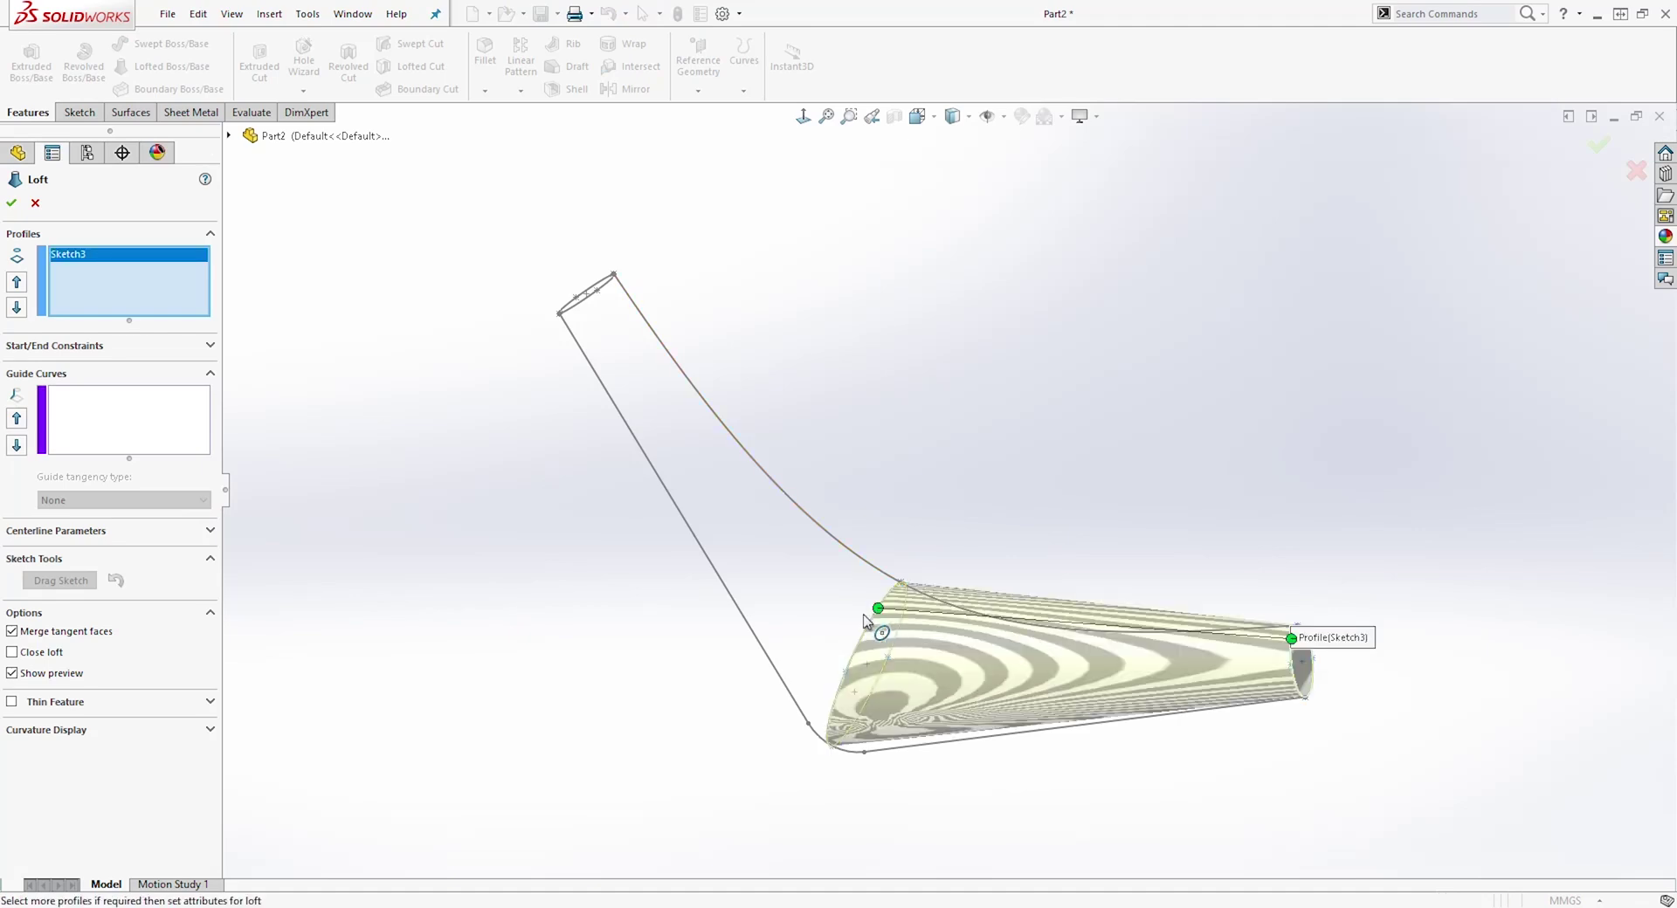
pyautogui.click(591, 293)
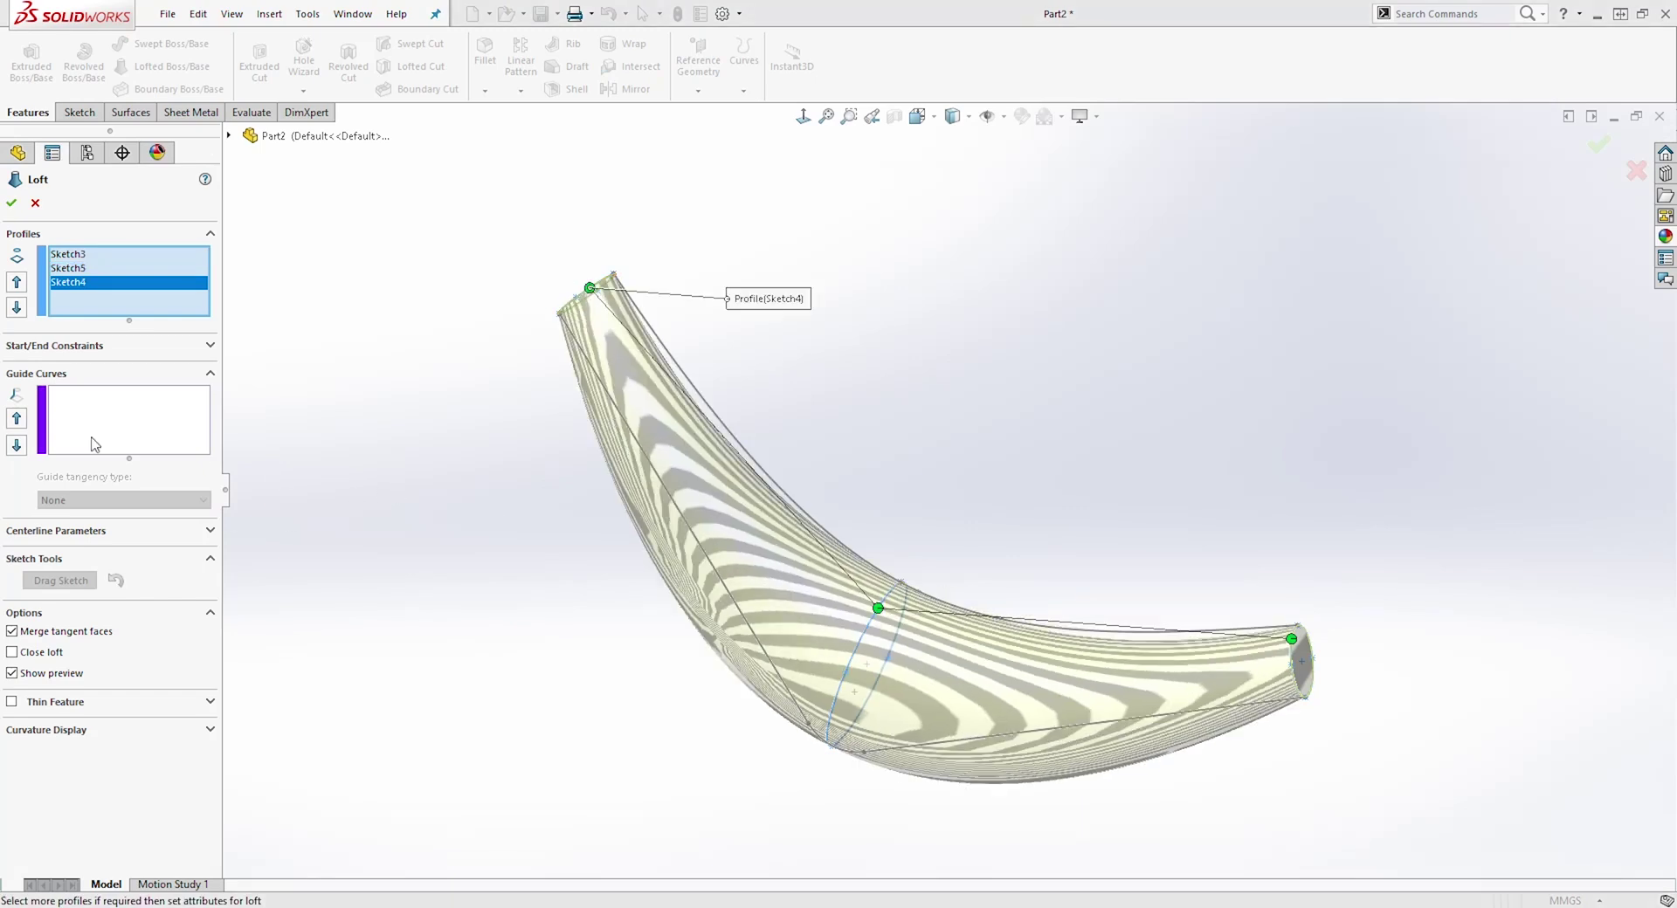
# - Add the upper spline joining the two arms to the loft as an open-loop guide curve
pyautogui.click(106, 414)
pyautogui.moveTo(1048, 496); pyautogui.dragTo(956, 505, button='middle')
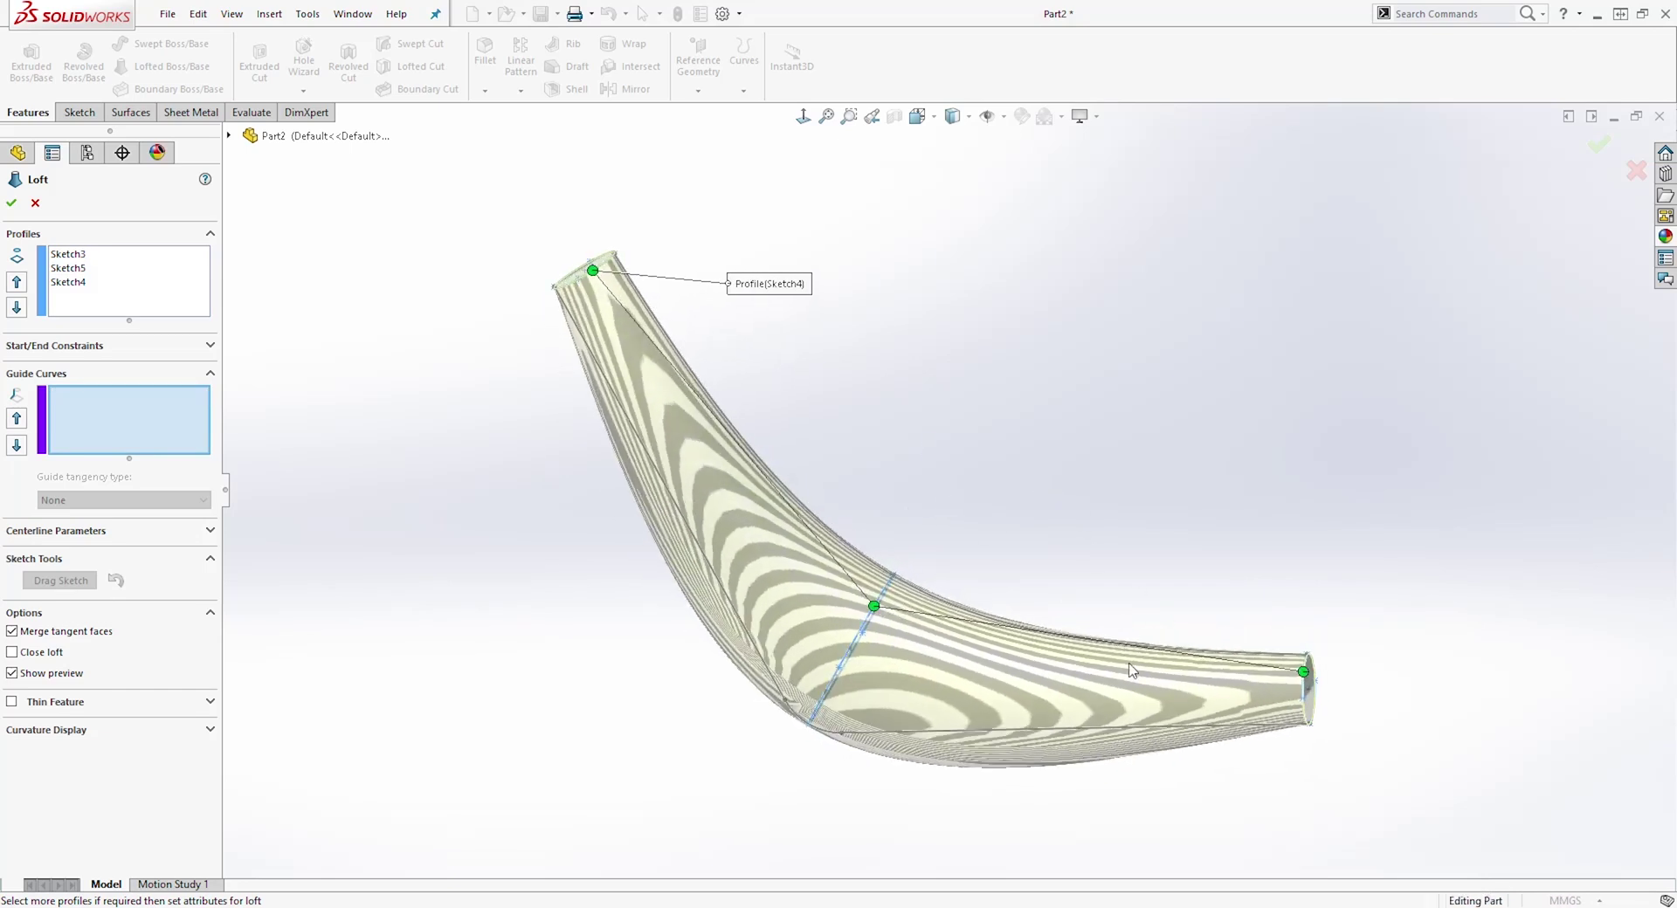
pyautogui.scroll(-5, 1151, 653)
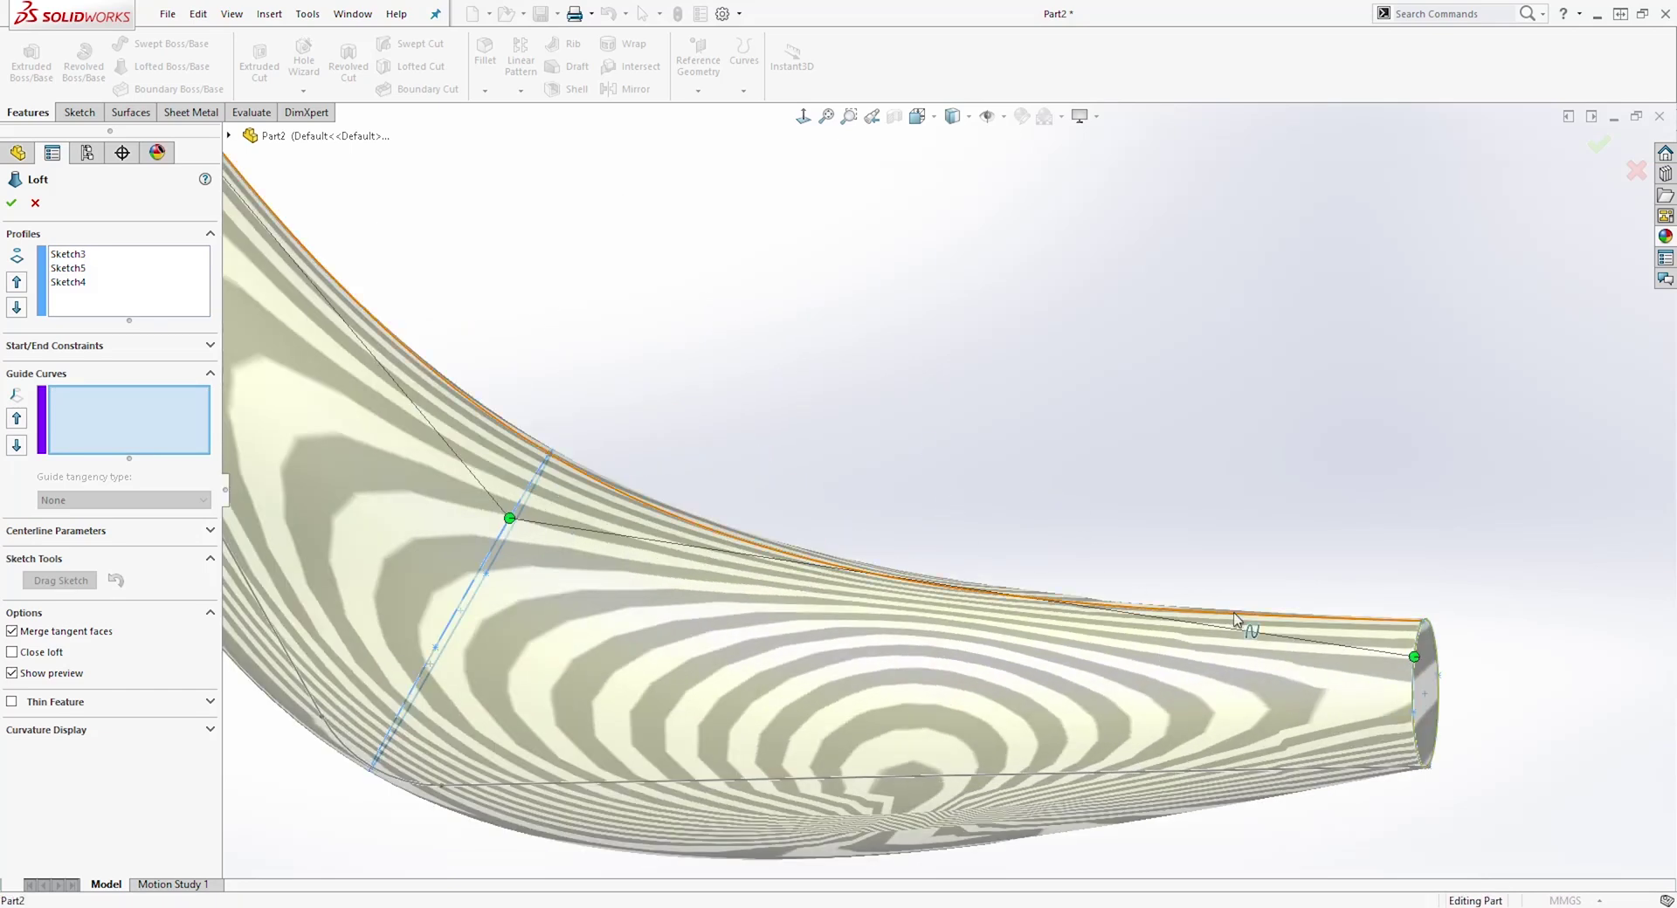
pyautogui.click(1234, 617)
pyautogui.scroll(5, 845, 635)
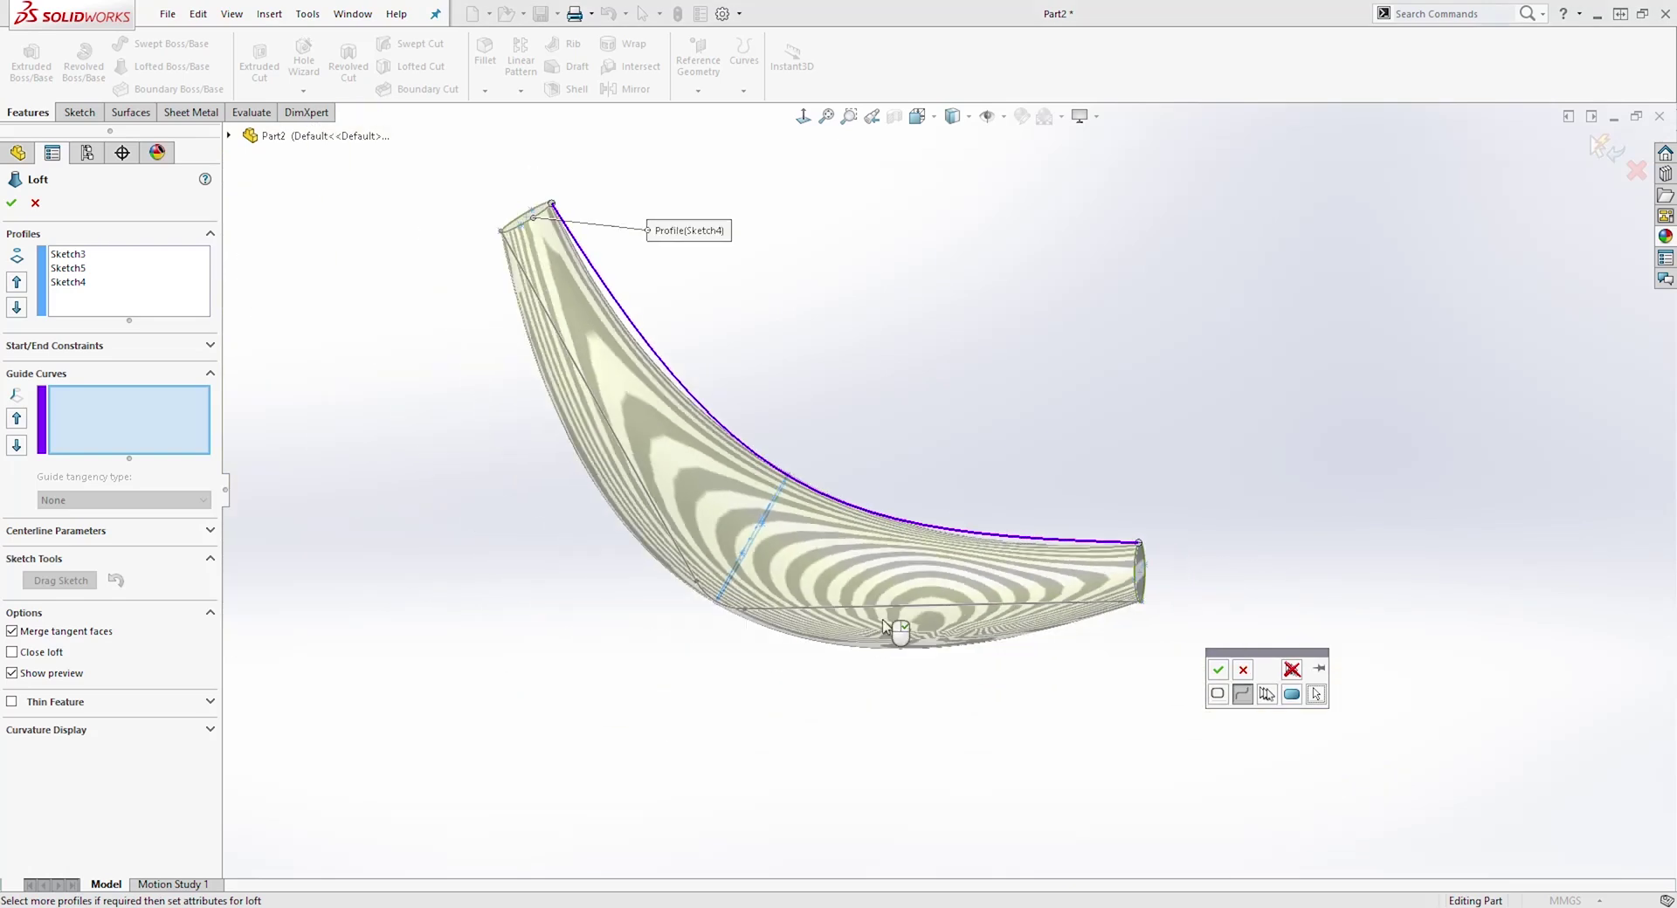
pyautogui.click(1240, 696)
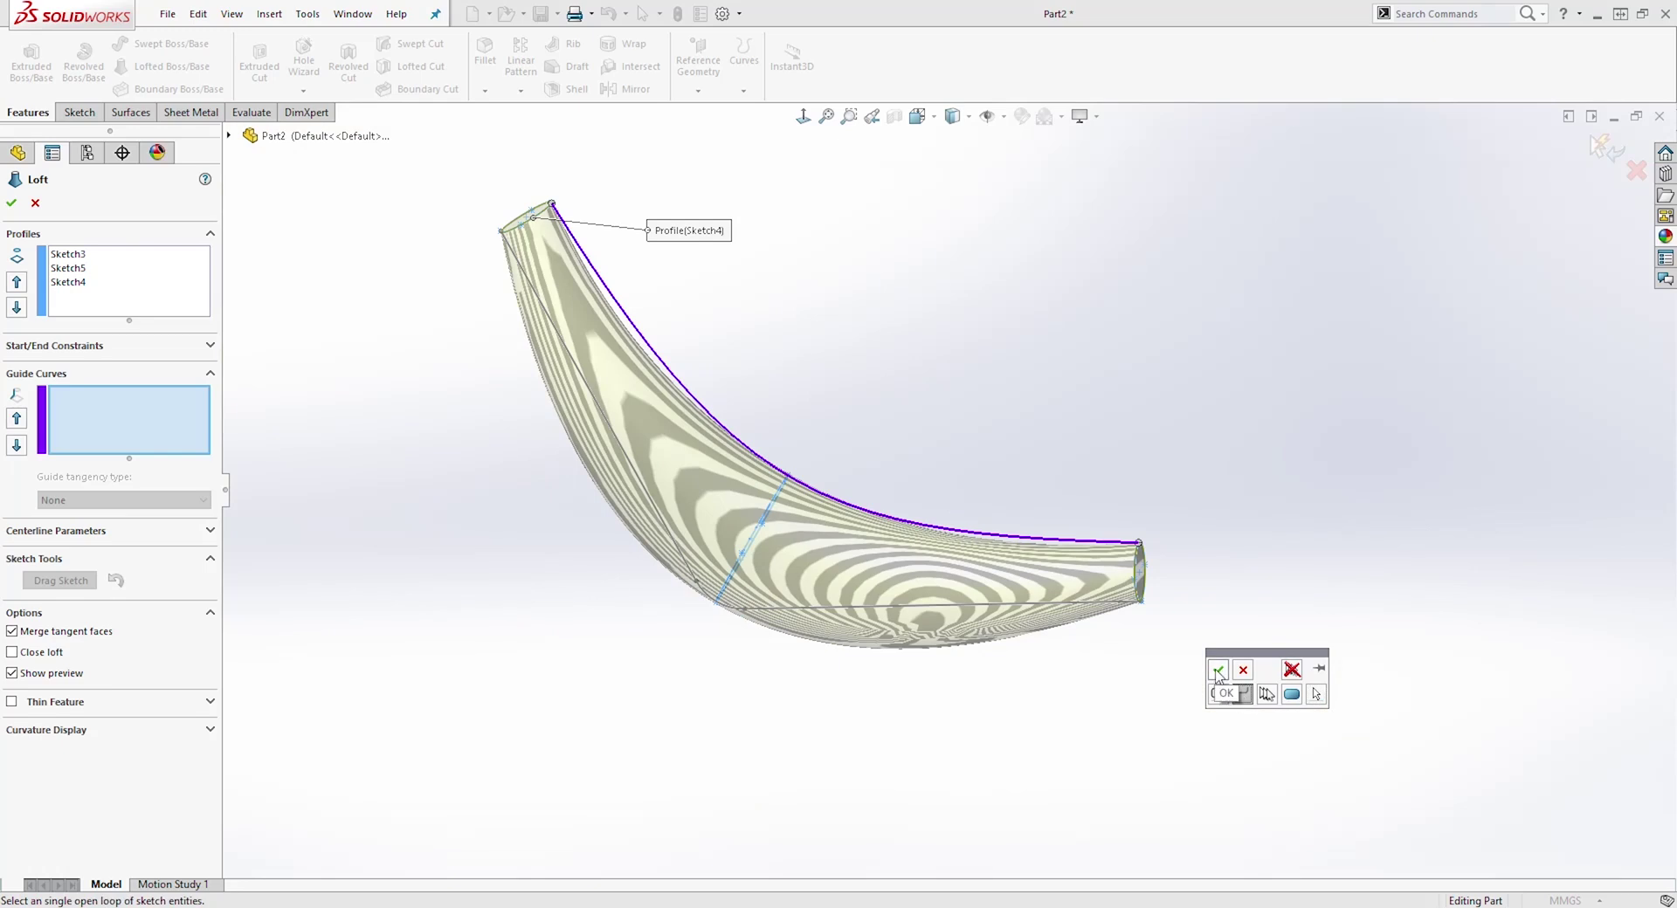
pyautogui.click(1218, 670)
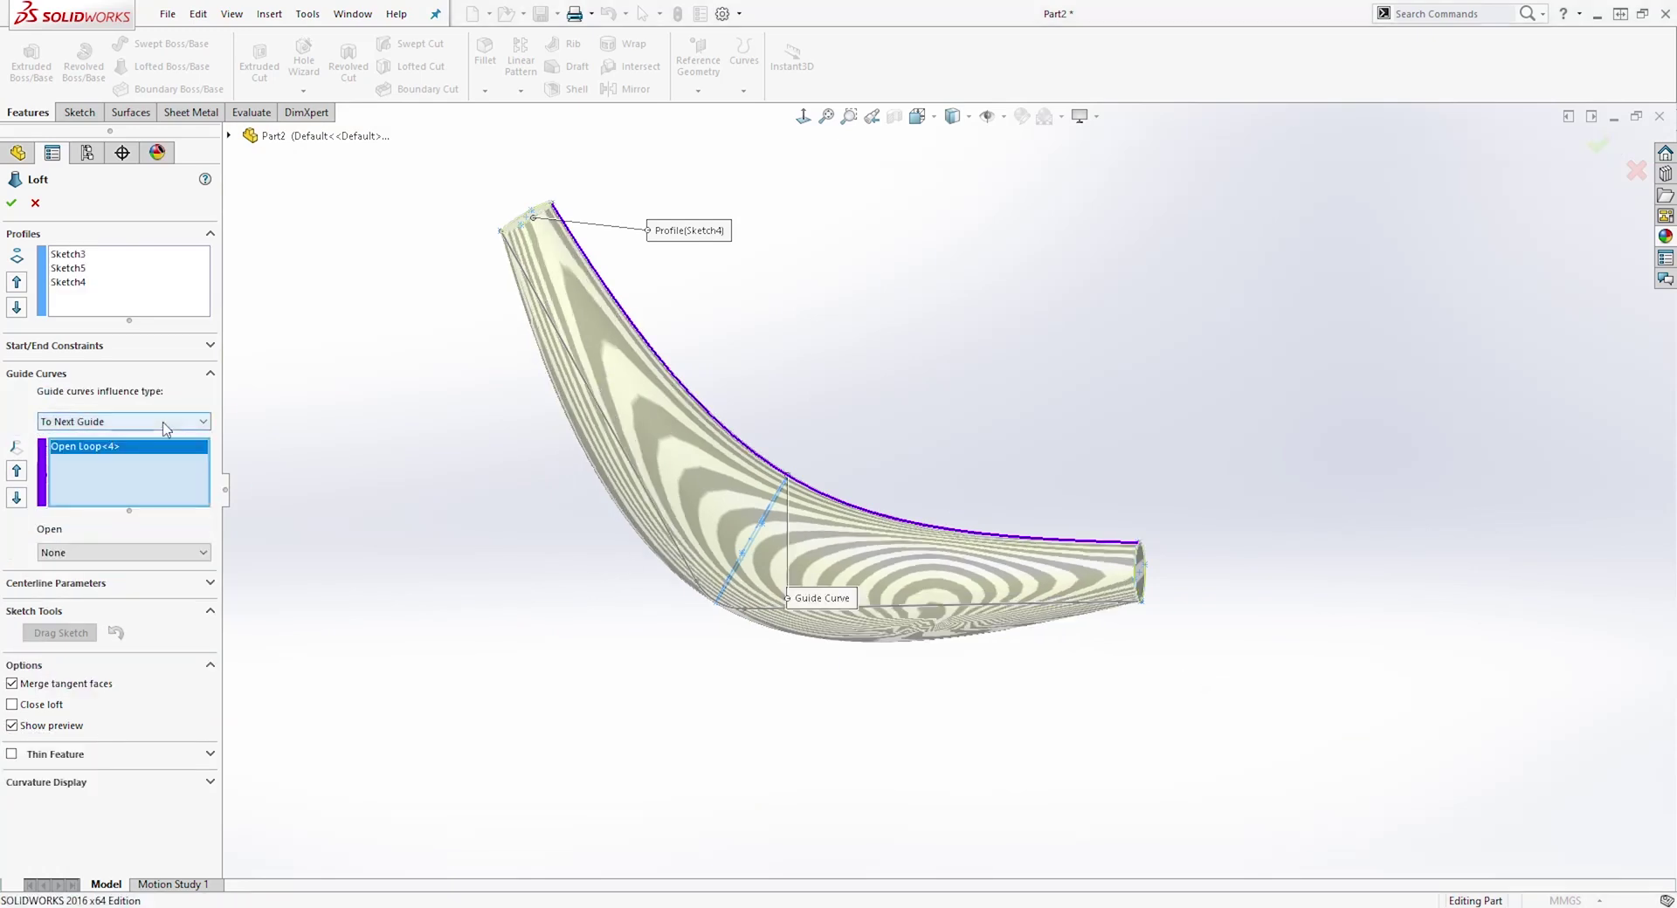
# - Add the lower outline chain of both arms as the second open-loop guide curve and complete the loft
pyautogui.click(521, 271)
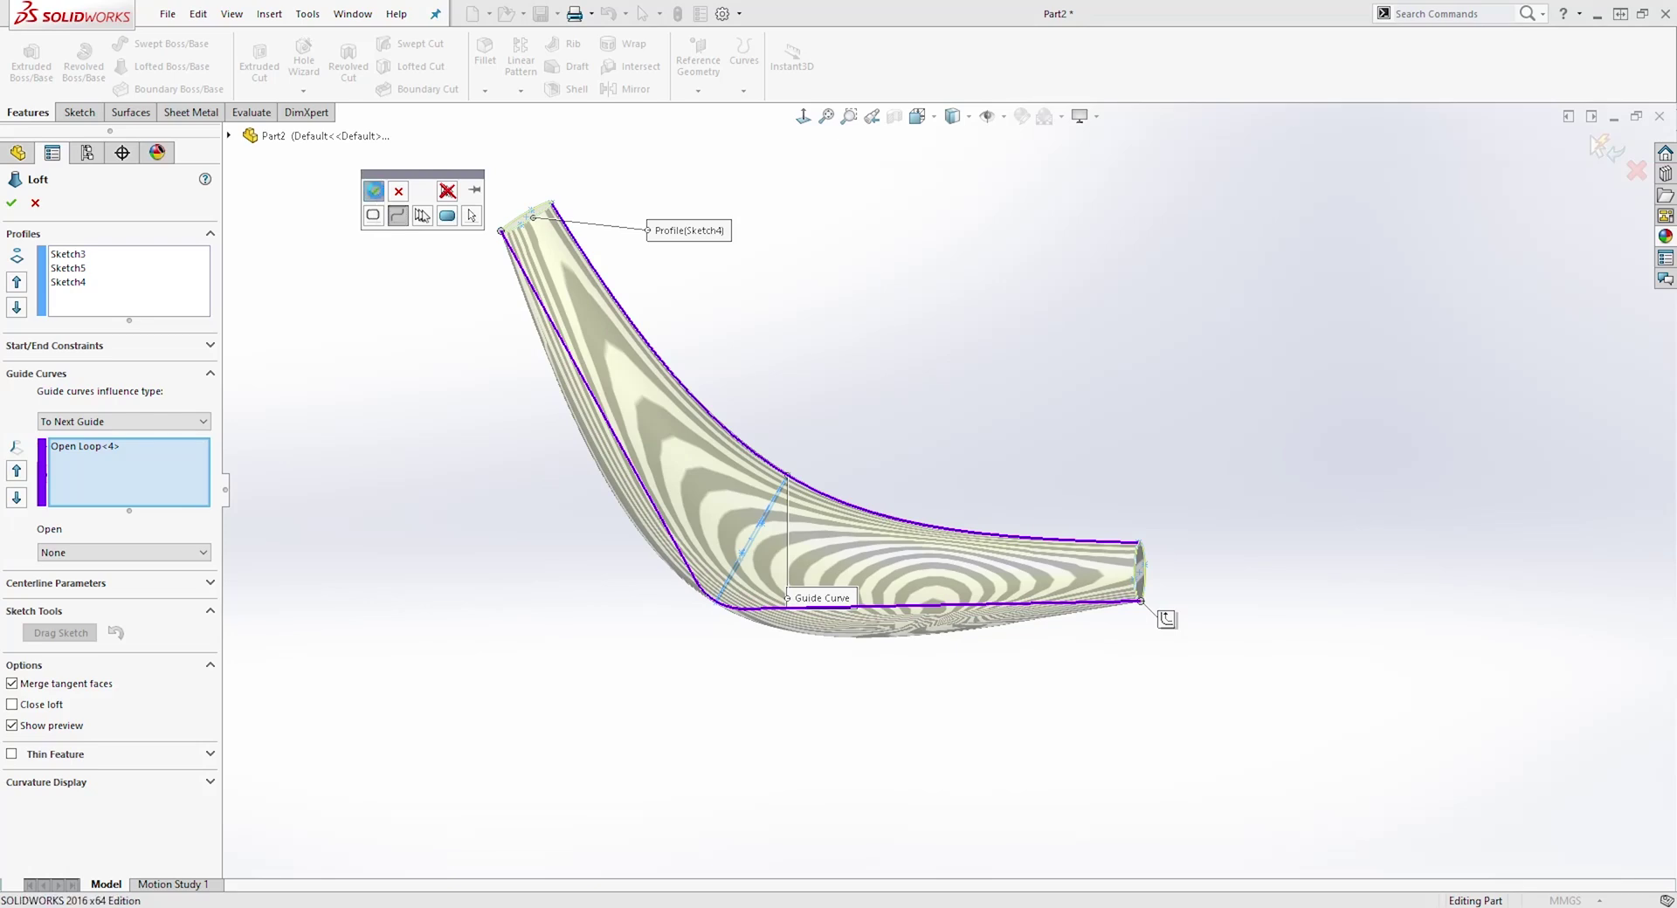
pyautogui.click(374, 193)
pyautogui.moveTo(1030, 440); pyautogui.dragTo(925, 329, button='middle')
pyautogui.click(12, 204)
pyautogui.moveTo(890, 407)
pyautogui.mouseDown(button='middle')
pyautogui.moveTo(1083, 363)
pyautogui.moveTo(1131, 330)
pyautogui.moveTo(1048, 409)
pyautogui.moveTo(935, 396)
pyautogui.moveTo(951, 395)
pyautogui.mouseUp(button='middle')
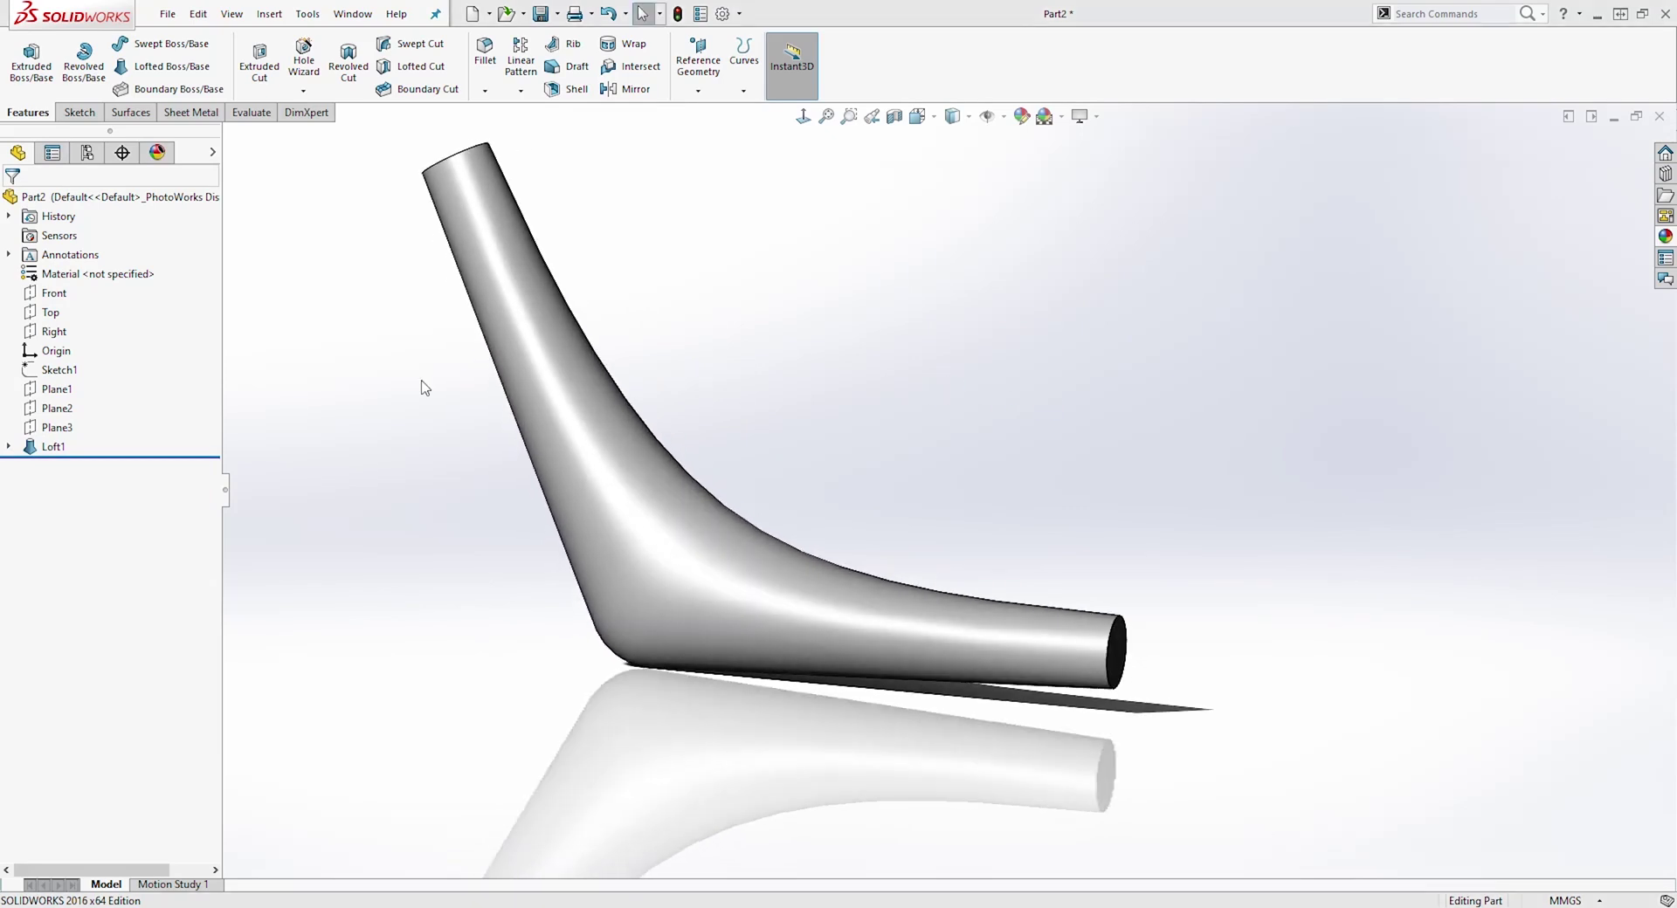
# - Show the construction layout sketch again and start a new sketch on the Front plane, viewed normal to it
pyautogui.rightClick(61, 371)
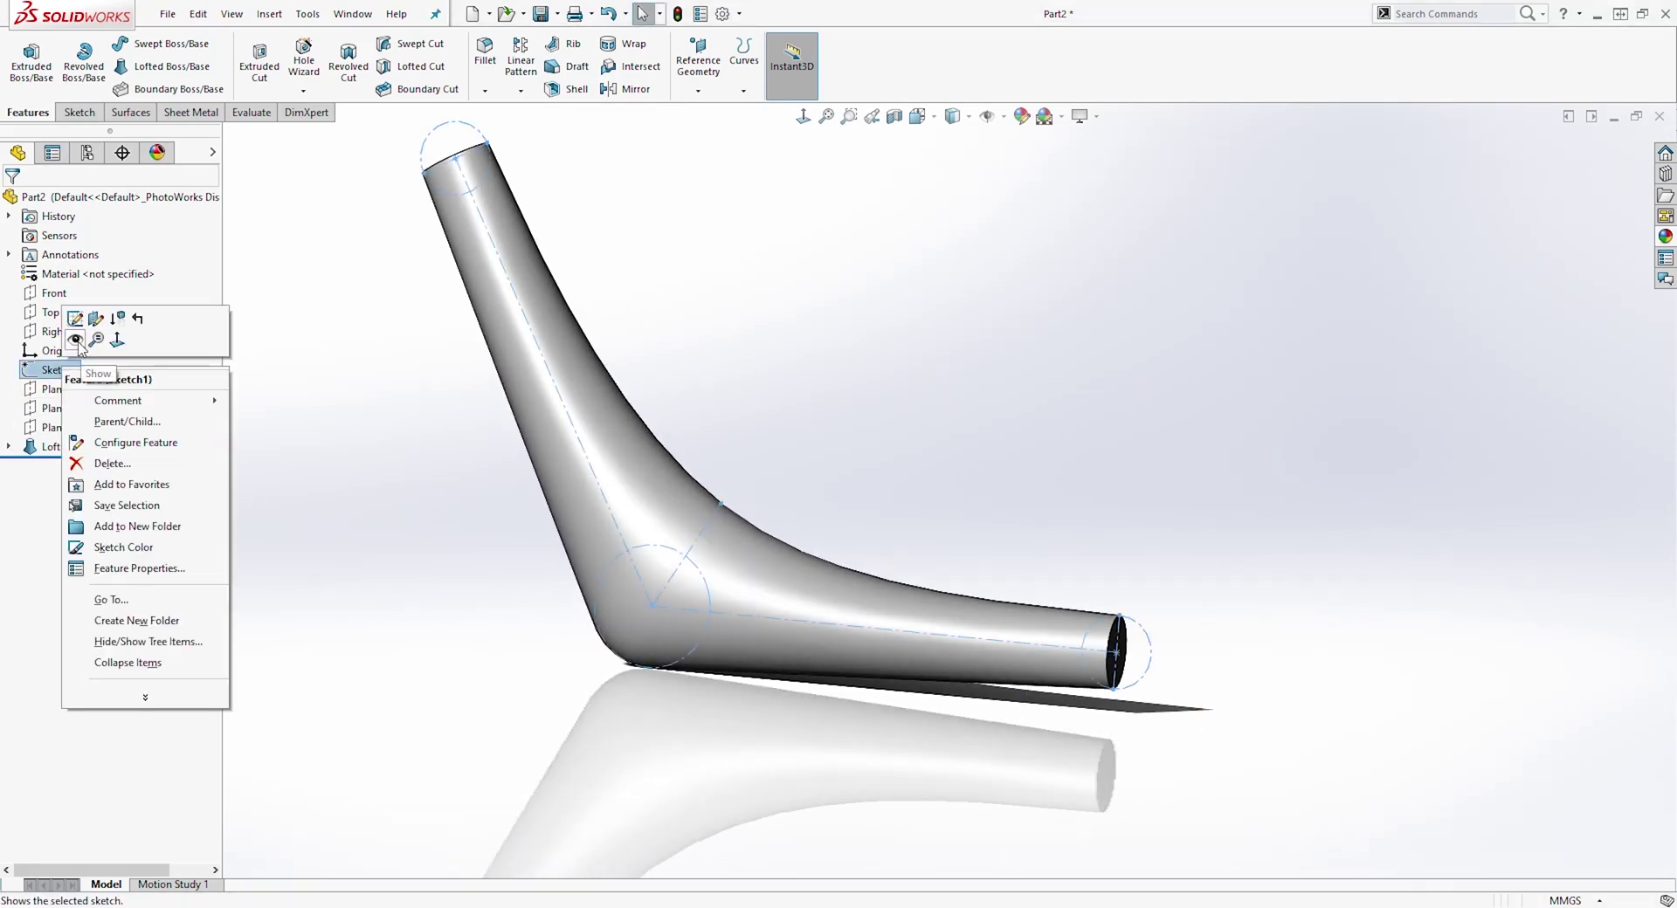
pyautogui.click(76, 340)
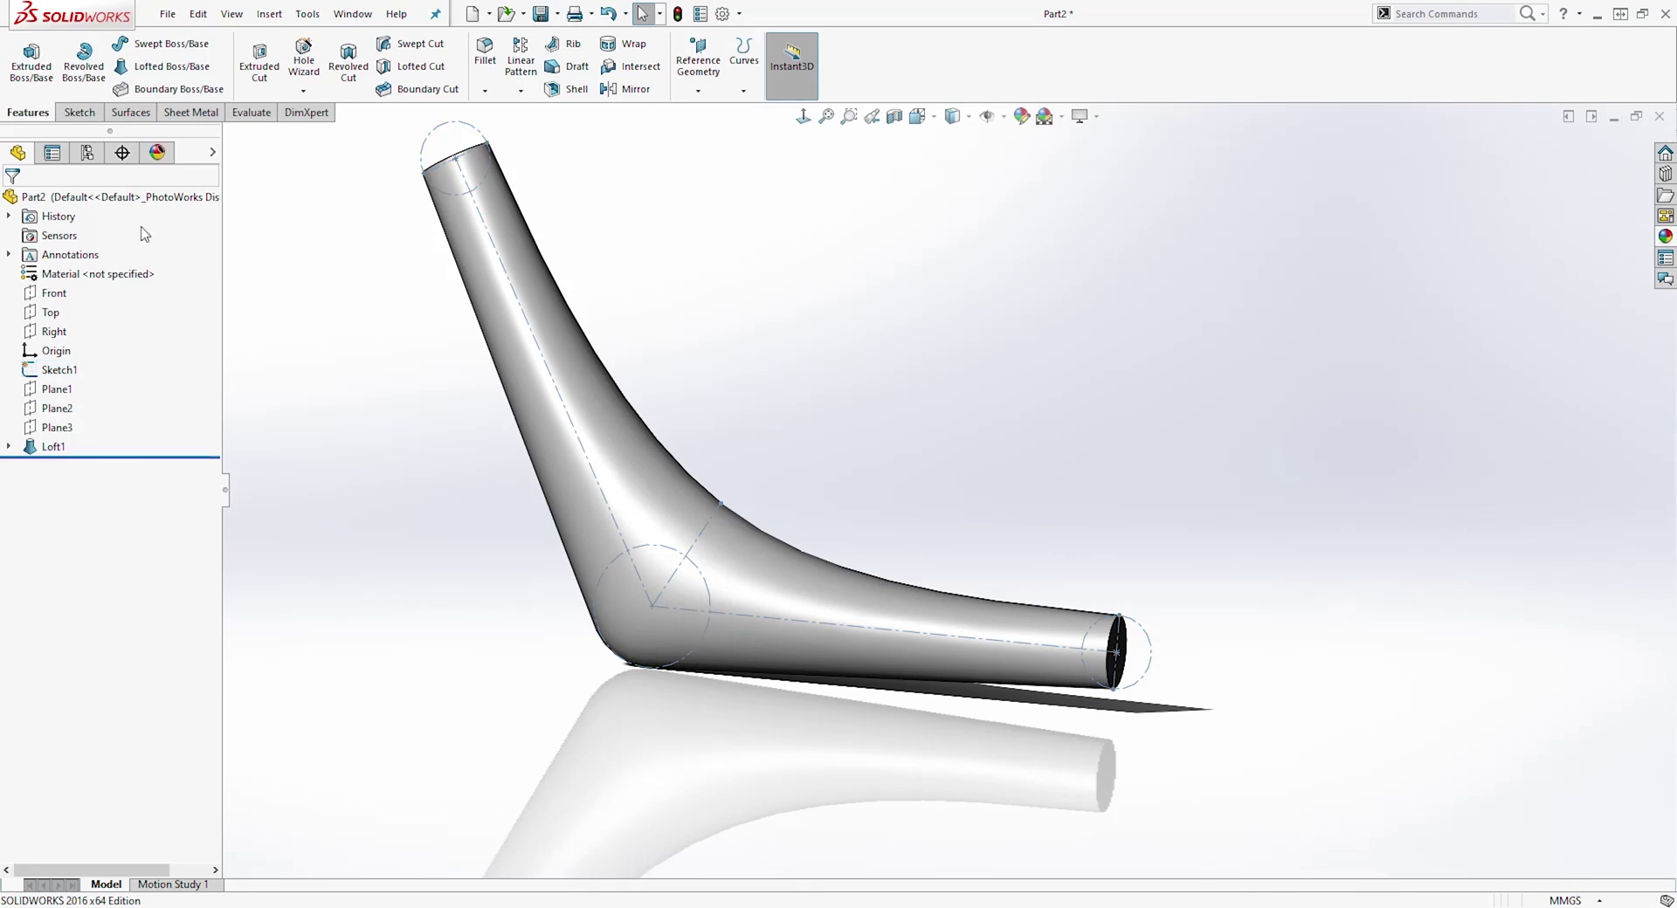
pyautogui.click(52, 293)
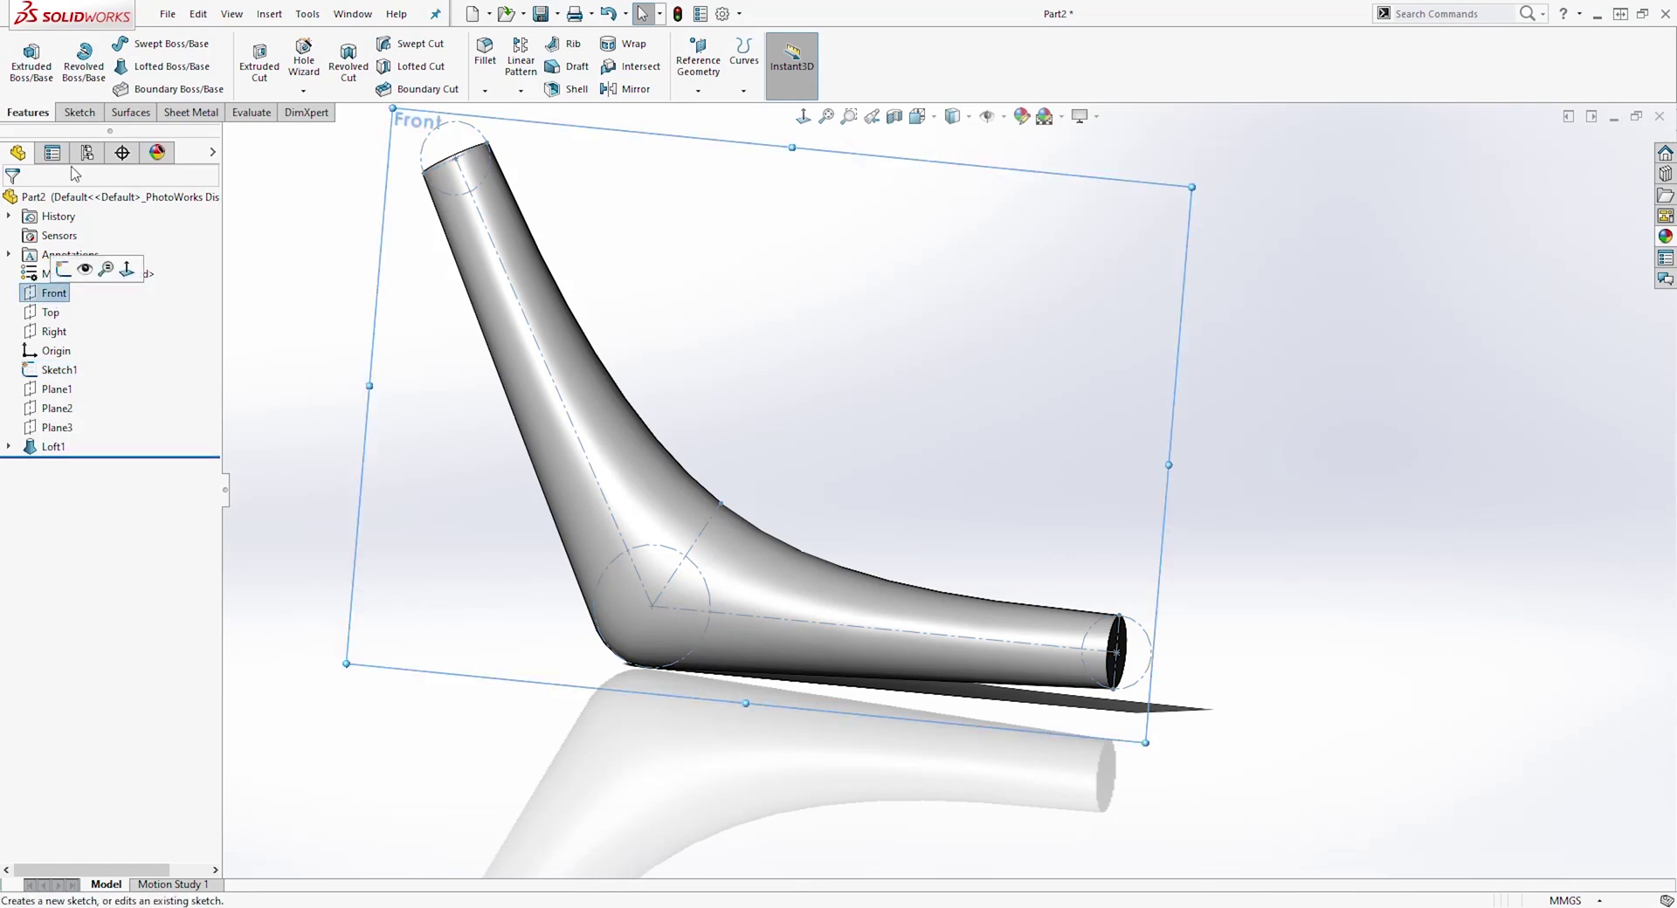
pyautogui.click(79, 112)
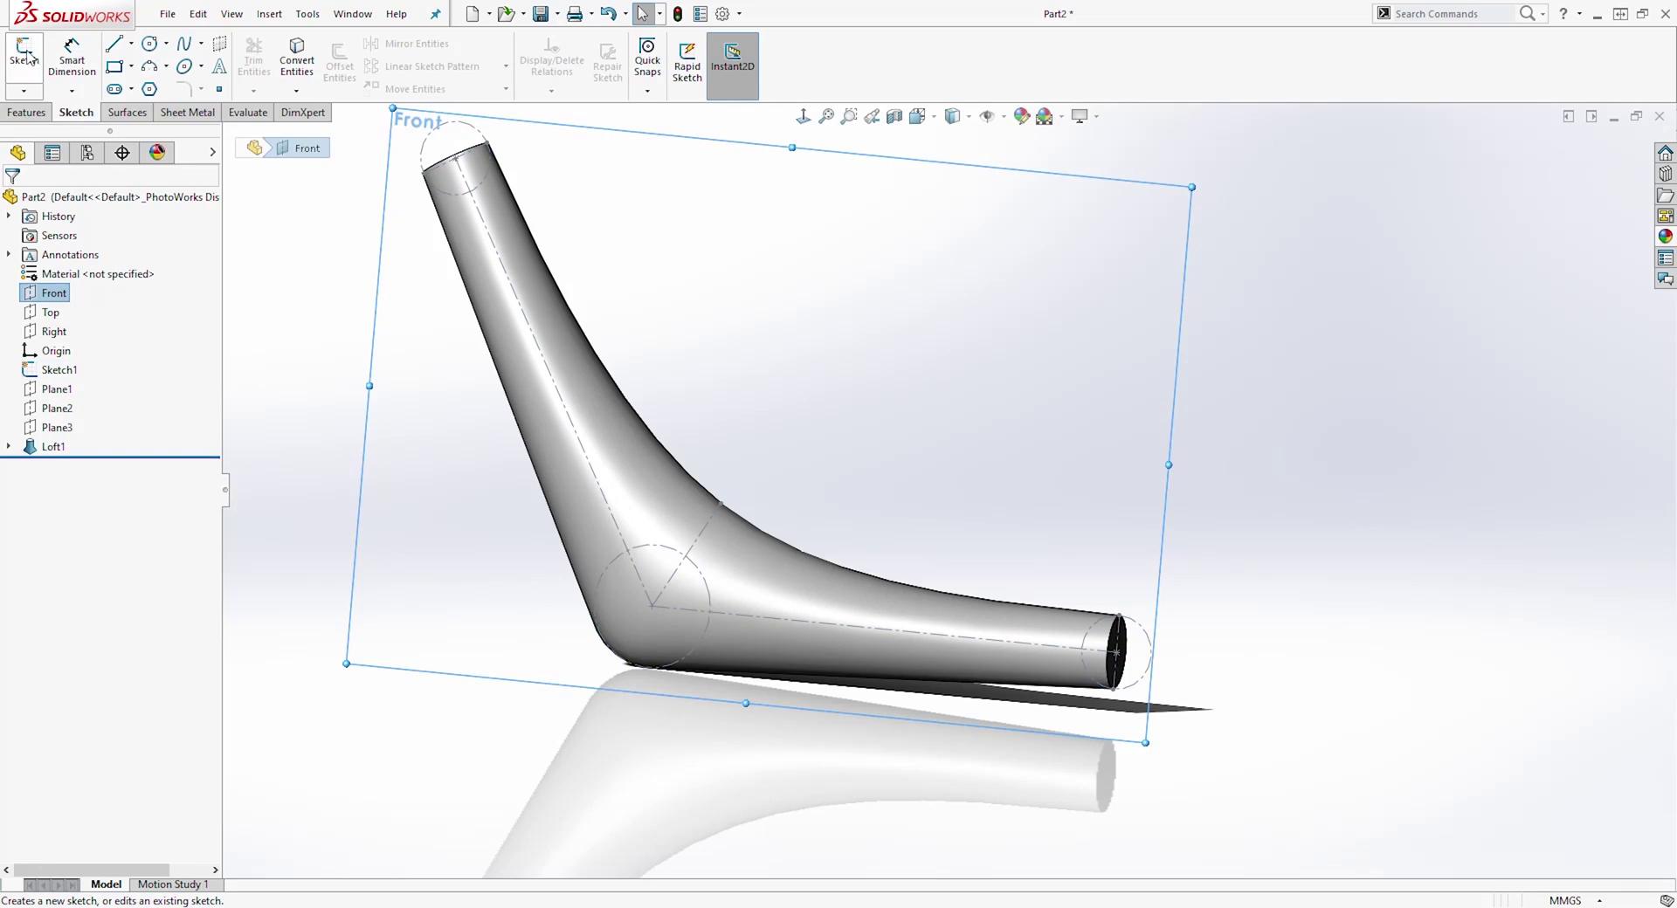
pyautogui.click(26, 54)
pyautogui.click(802, 116)
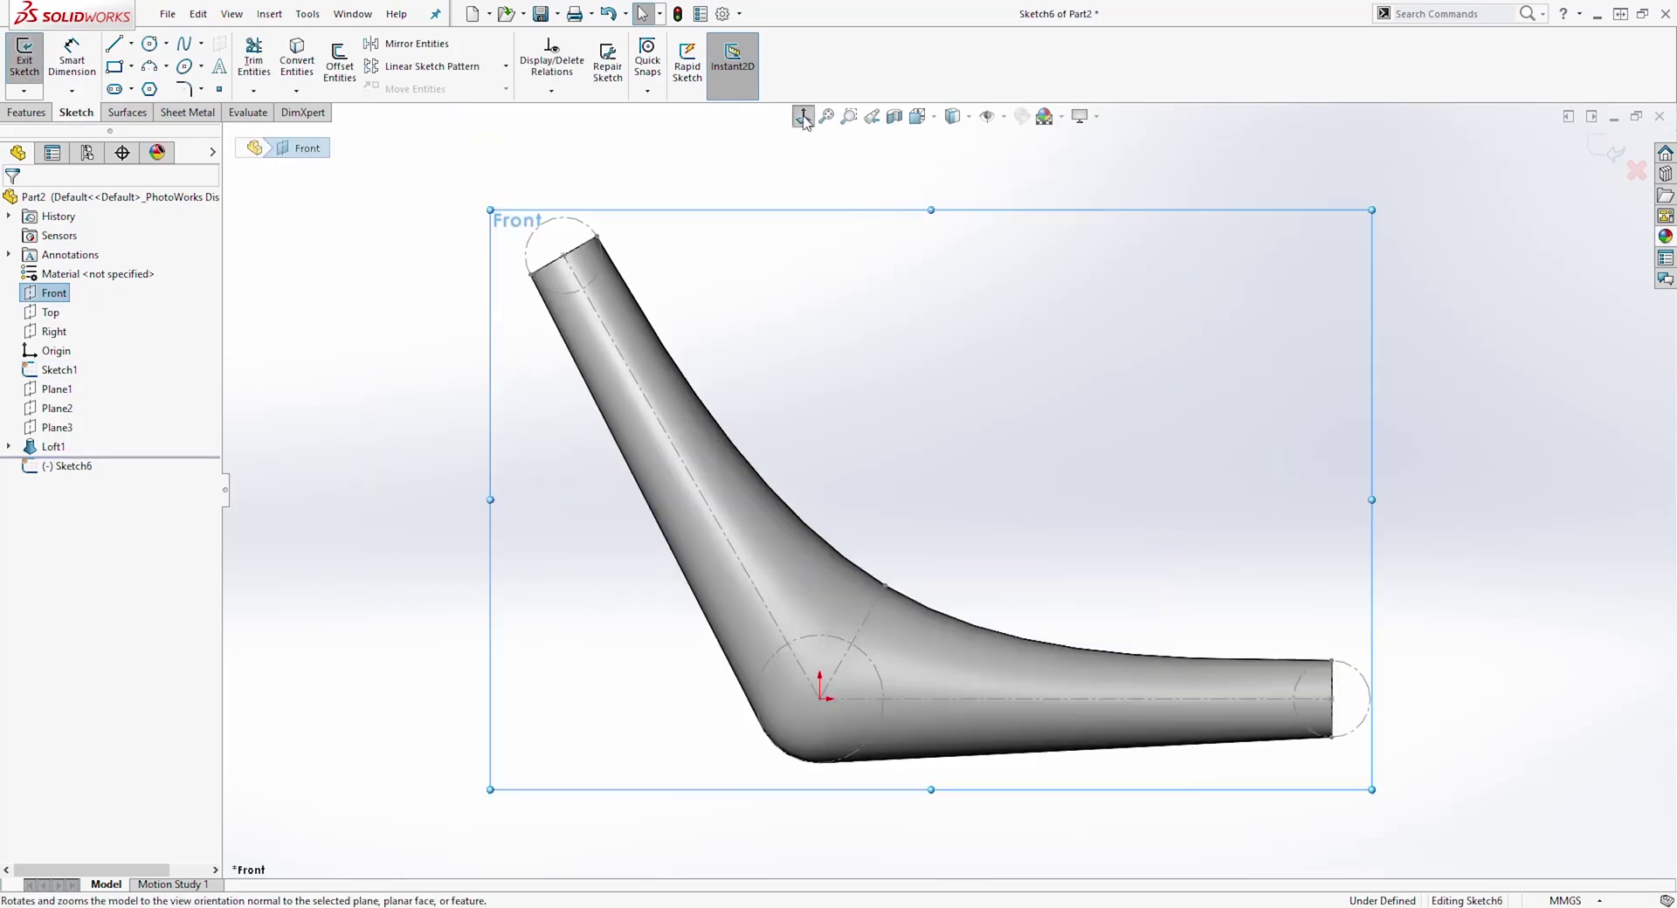
# - Sketch circles about 88 mm on the horizontal arm's end centre, 84 mm on the inclined arm's end centre and 105 mm at the origin
pyautogui.click(151, 44)
pyautogui.moveTo(1226, 672); pyautogui.dragTo(1231, 587)
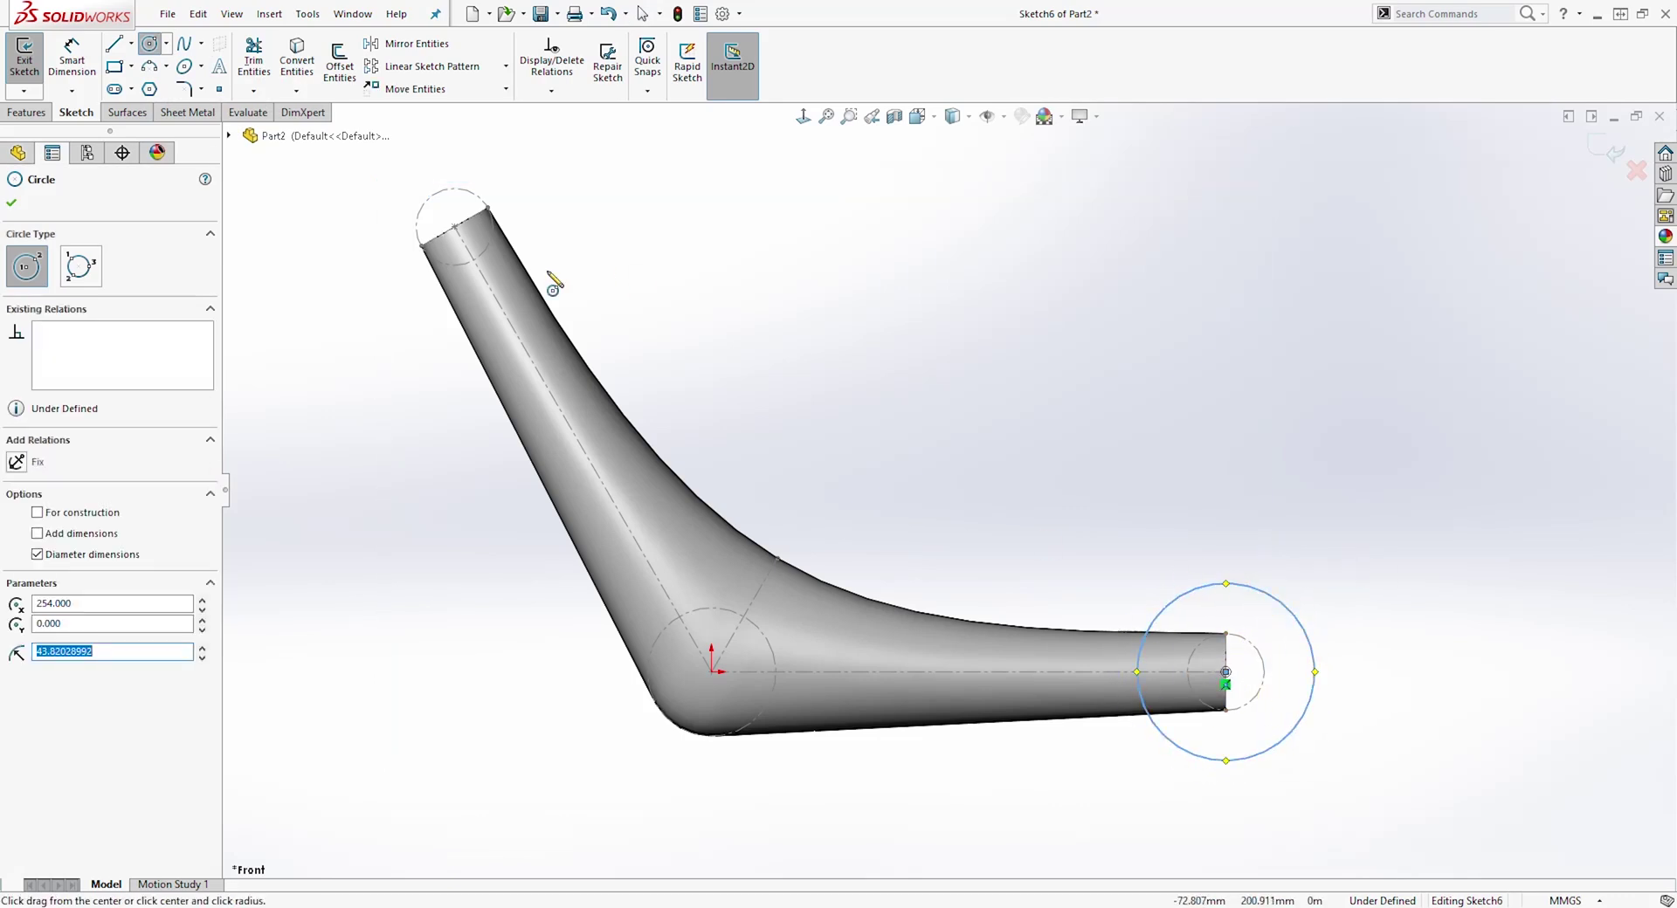
pyautogui.moveTo(454, 226); pyautogui.dragTo(538, 201)
pyautogui.moveTo(711, 672); pyautogui.dragTo(818, 668)
pyautogui.press('Escape')
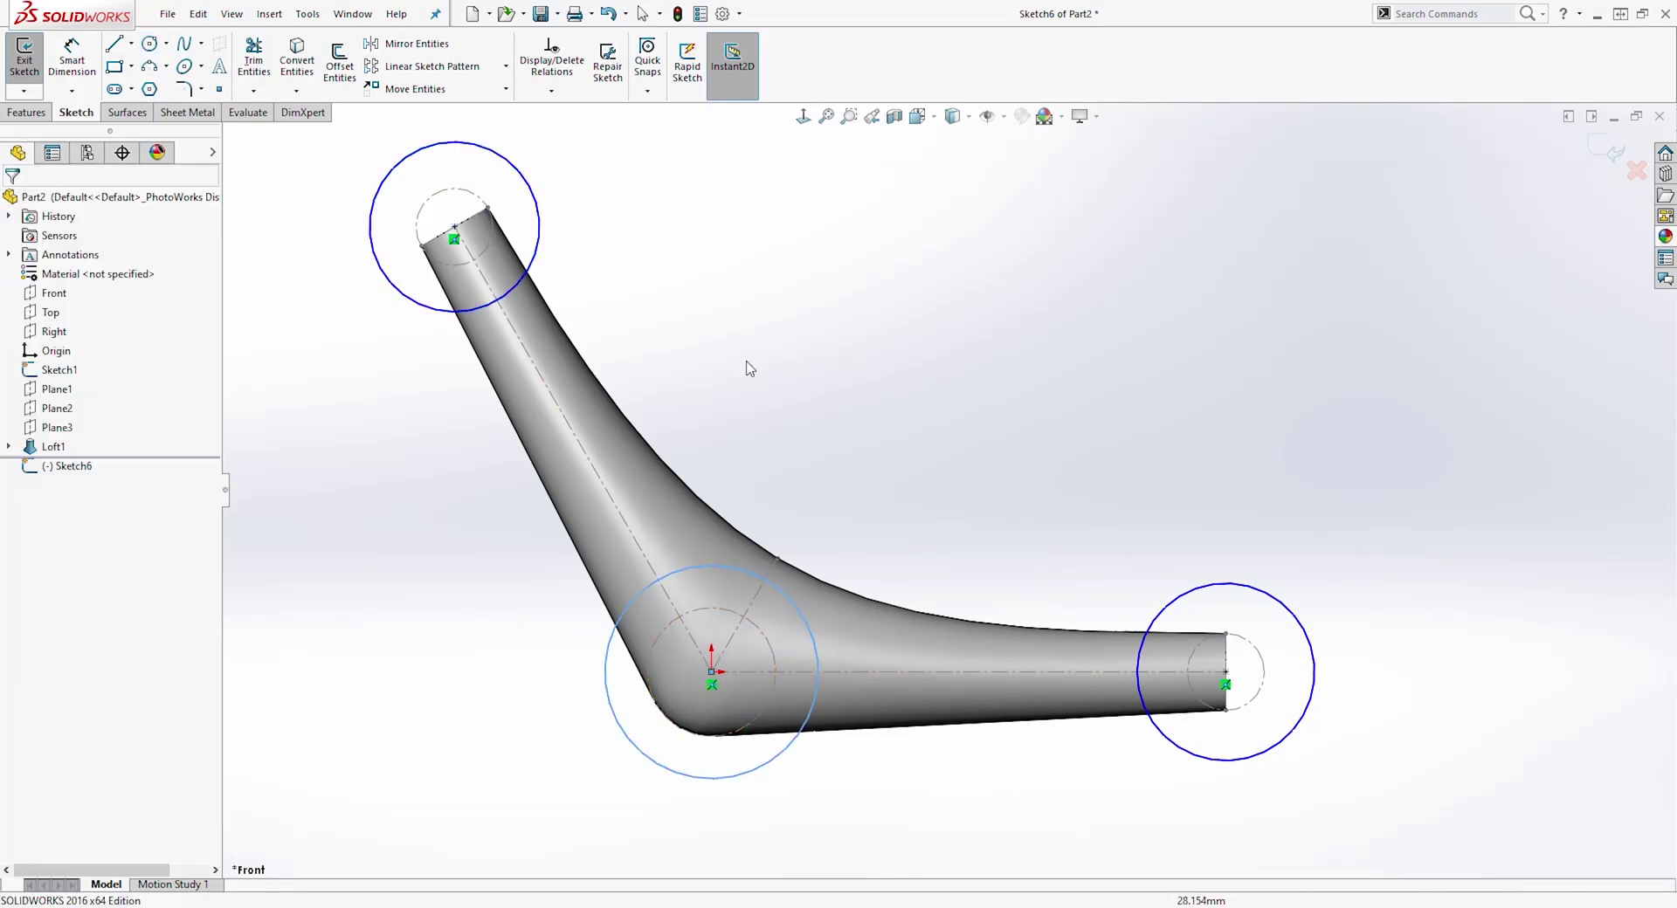
# - Make the two arm-end circles equal and set their diameter to 58.1 mm
pyautogui.click(536, 251)
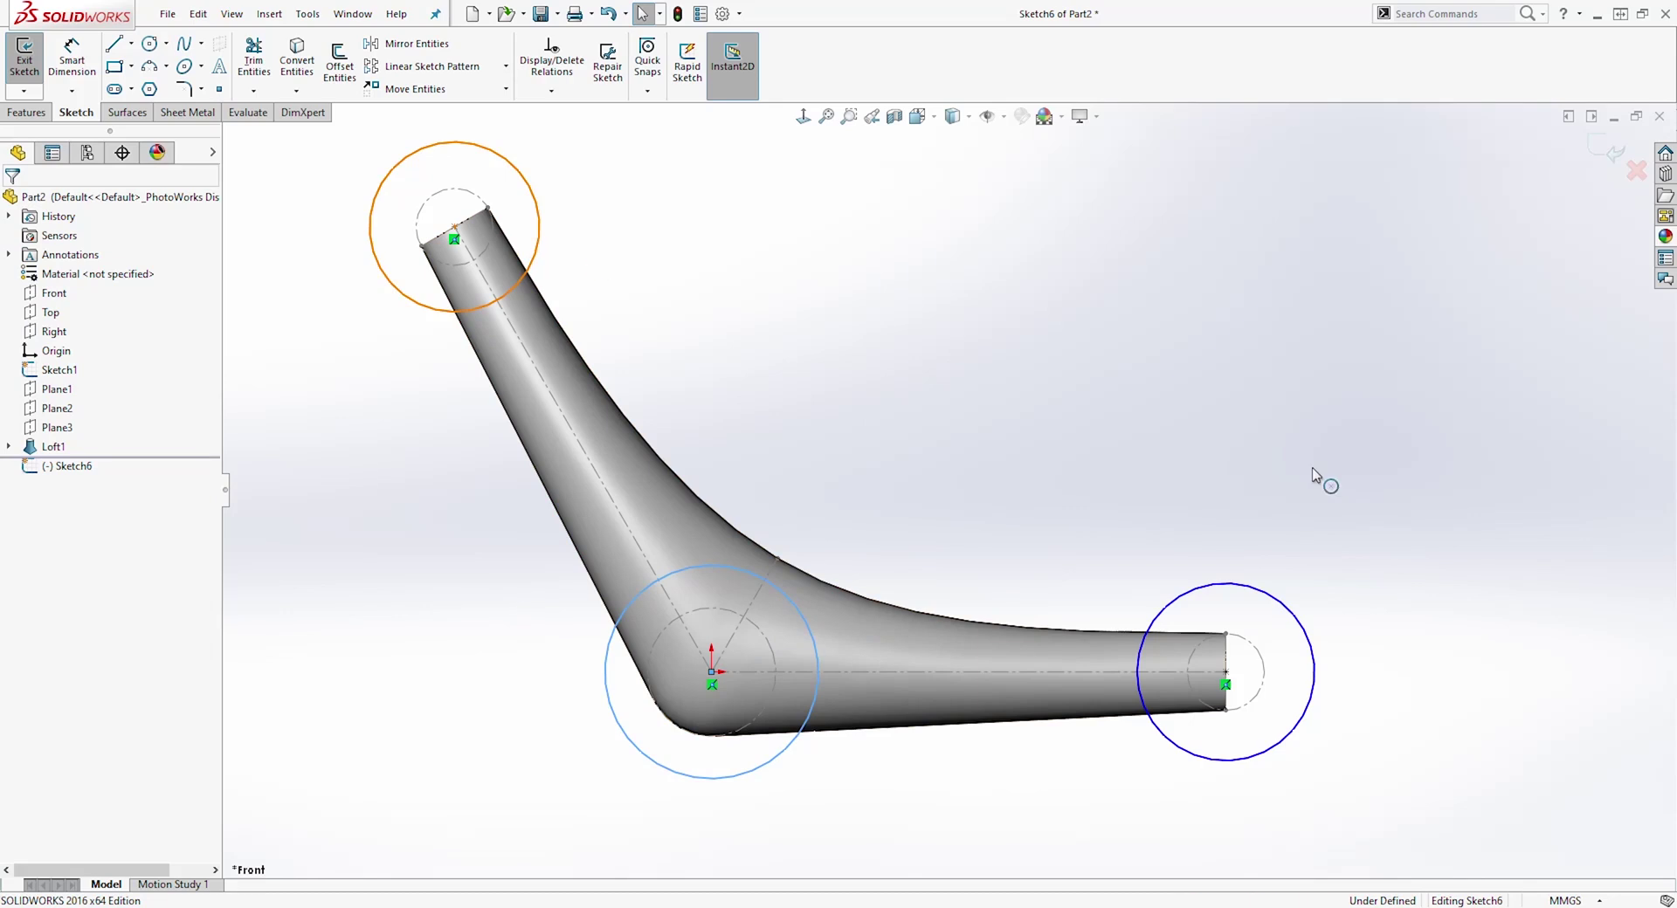
pyautogui.keyDown('ctrl'); pyautogui.click(1299, 621); pyautogui.keyUp('ctrl')
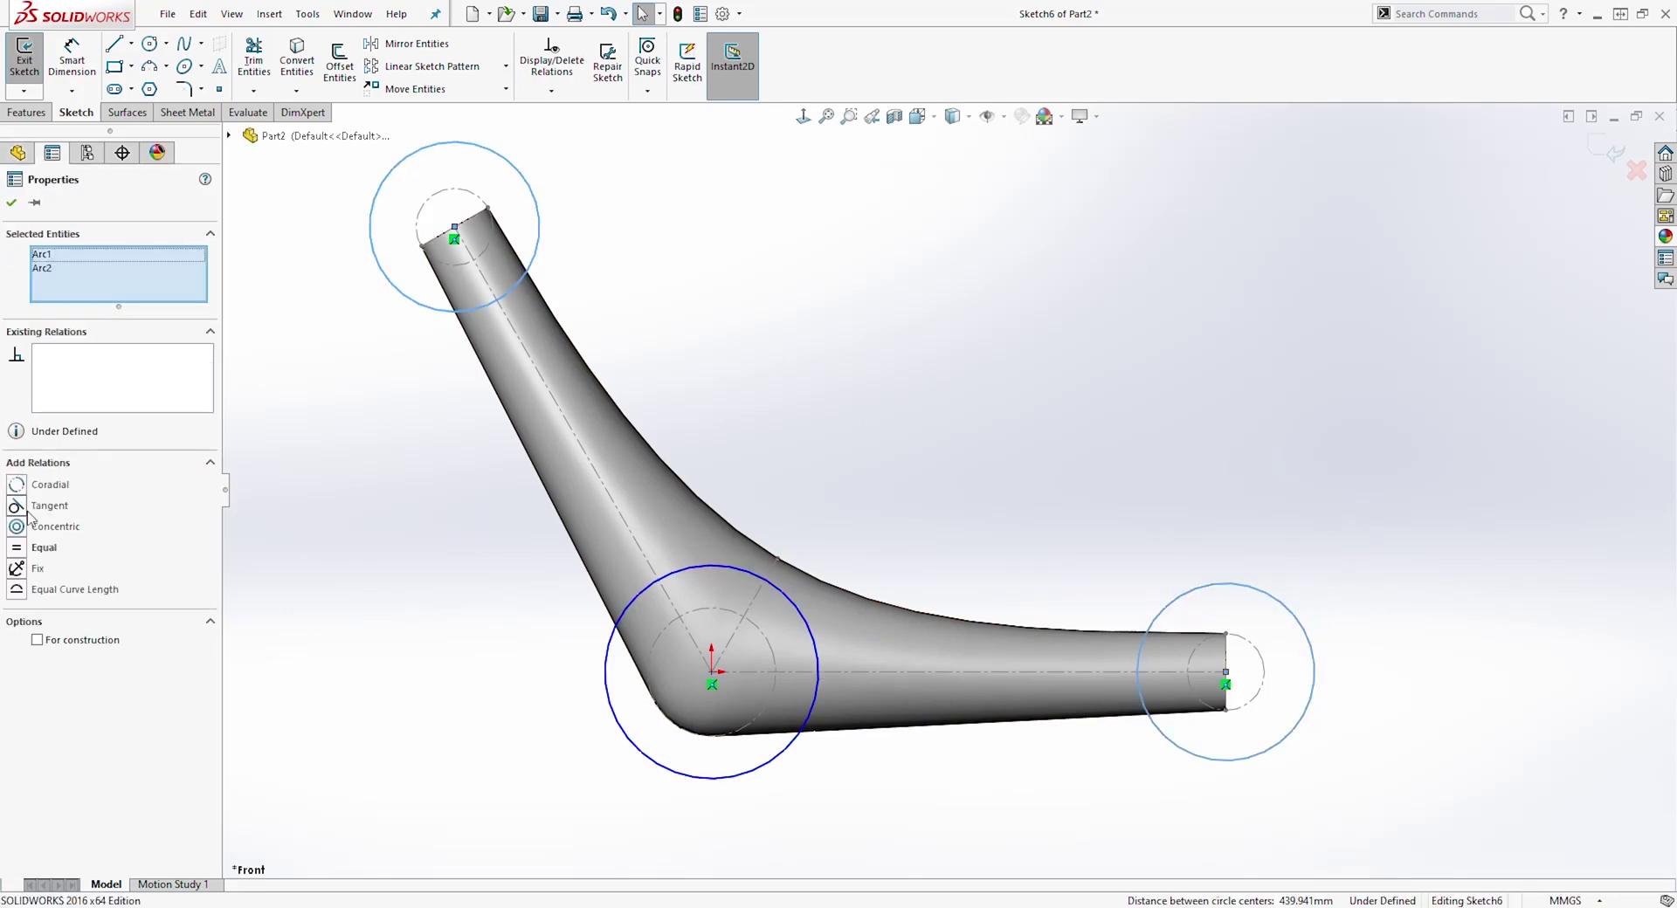
pyautogui.click(17, 549)
pyautogui.moveTo(1189, 611); pyautogui.dragTo(1198, 580, button='right')
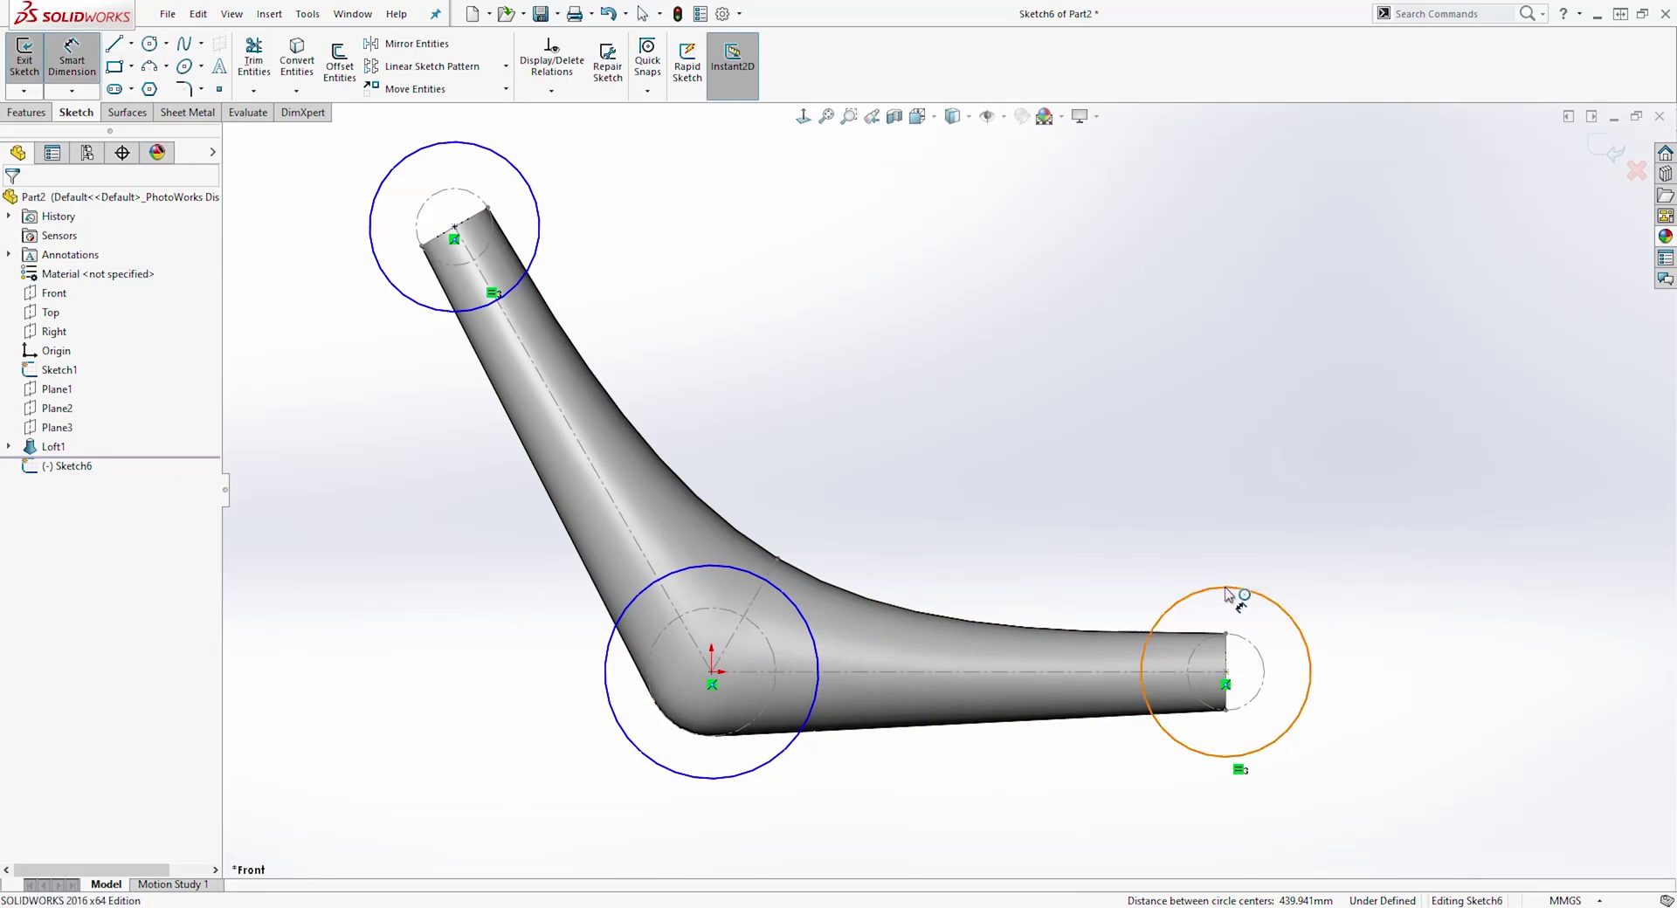
pyautogui.click(1254, 569)
pyautogui.click(1327, 510)
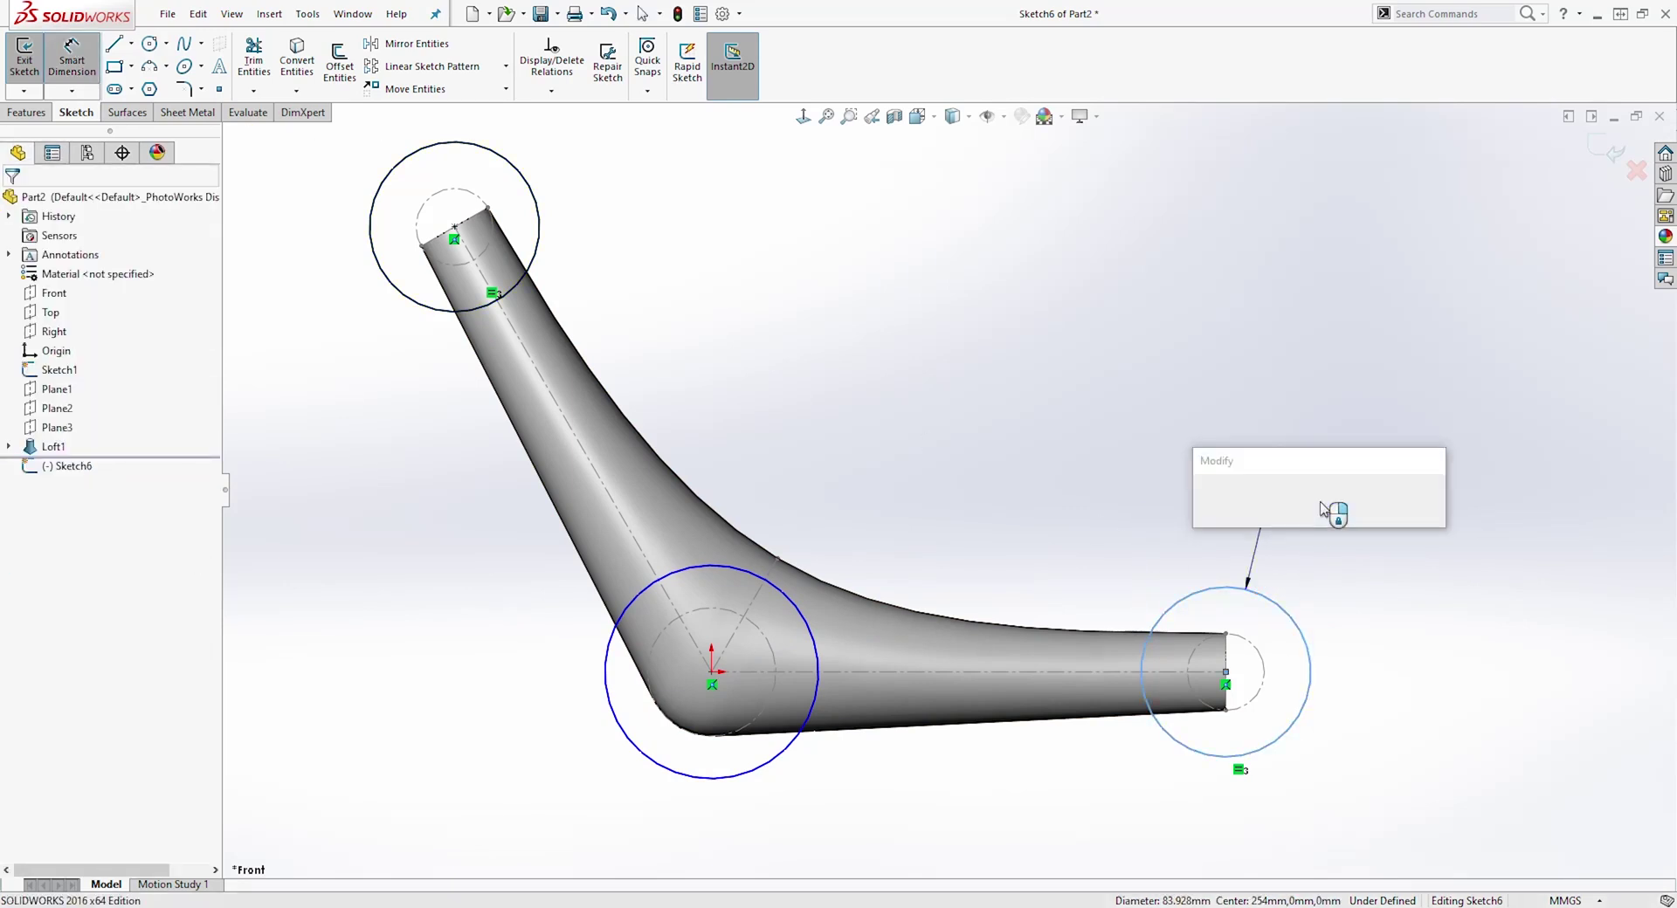
pyautogui.write('58.1')
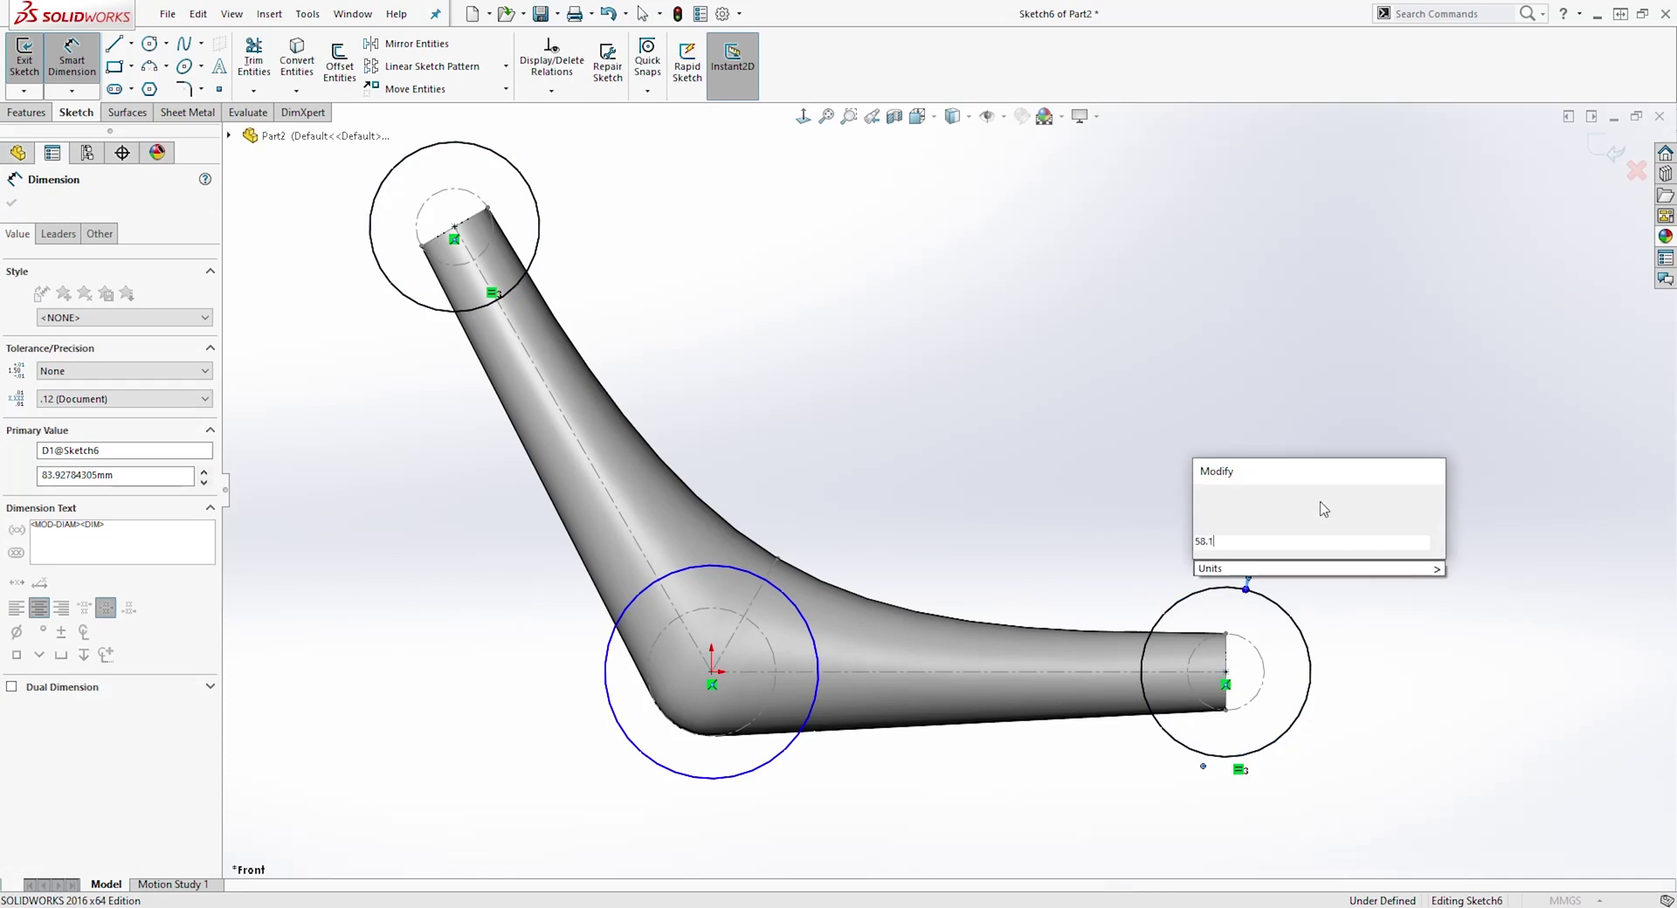
pyautogui.press('Return')
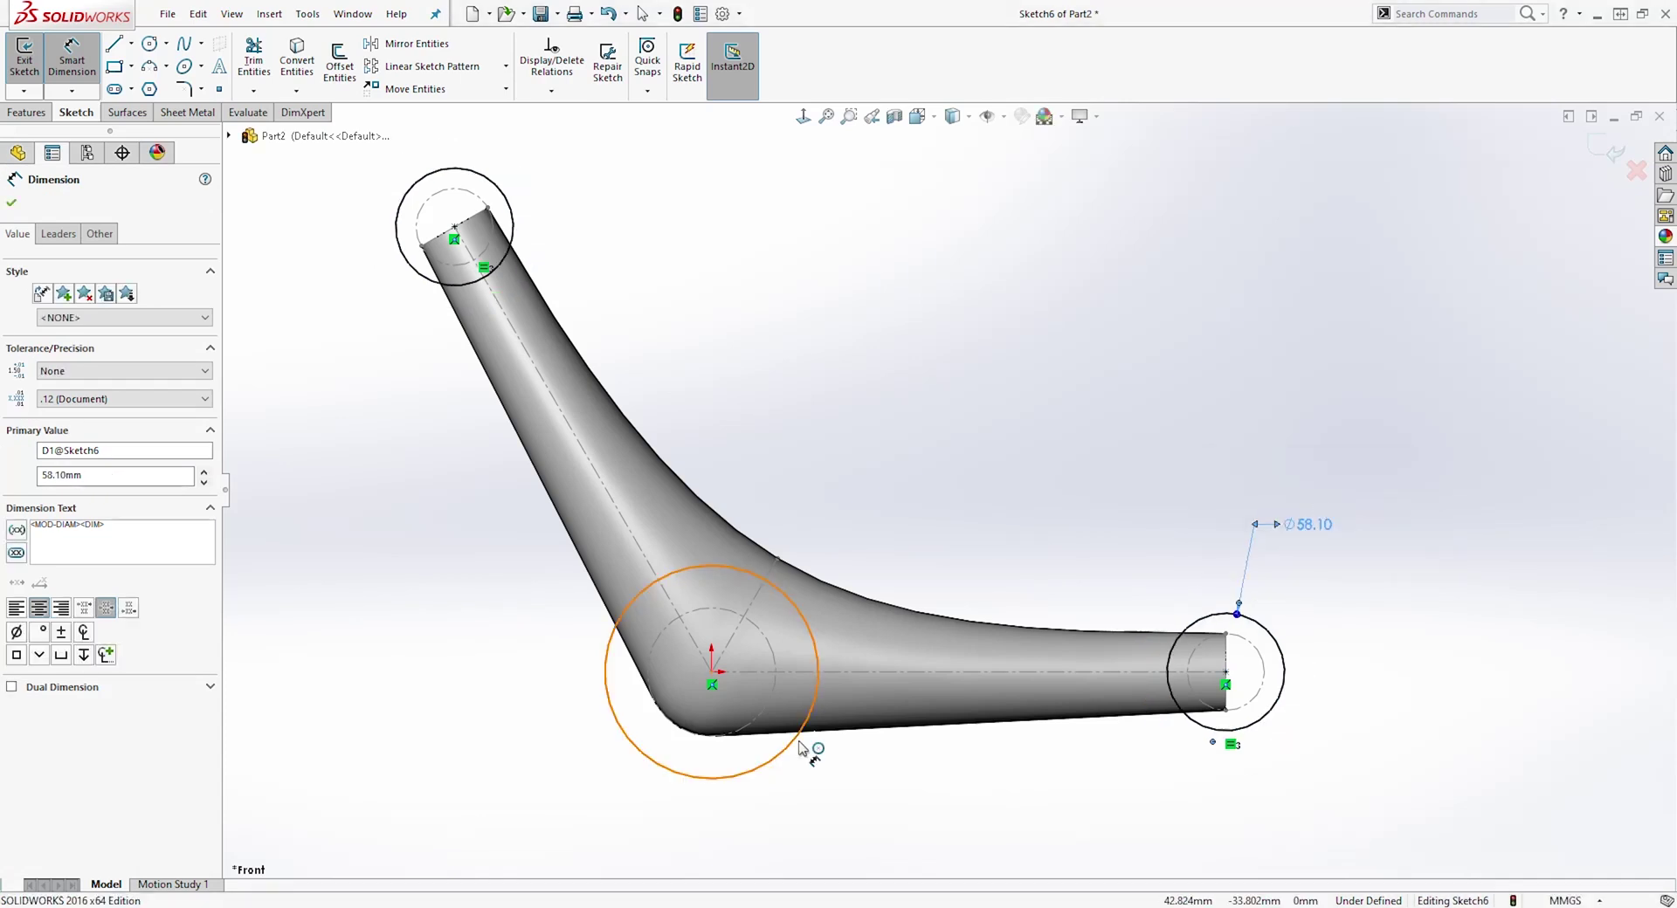
# - Dimension the hub circle with a diameter of 83.5 mm
pyautogui.click(812, 637)
pyautogui.click(933, 460)
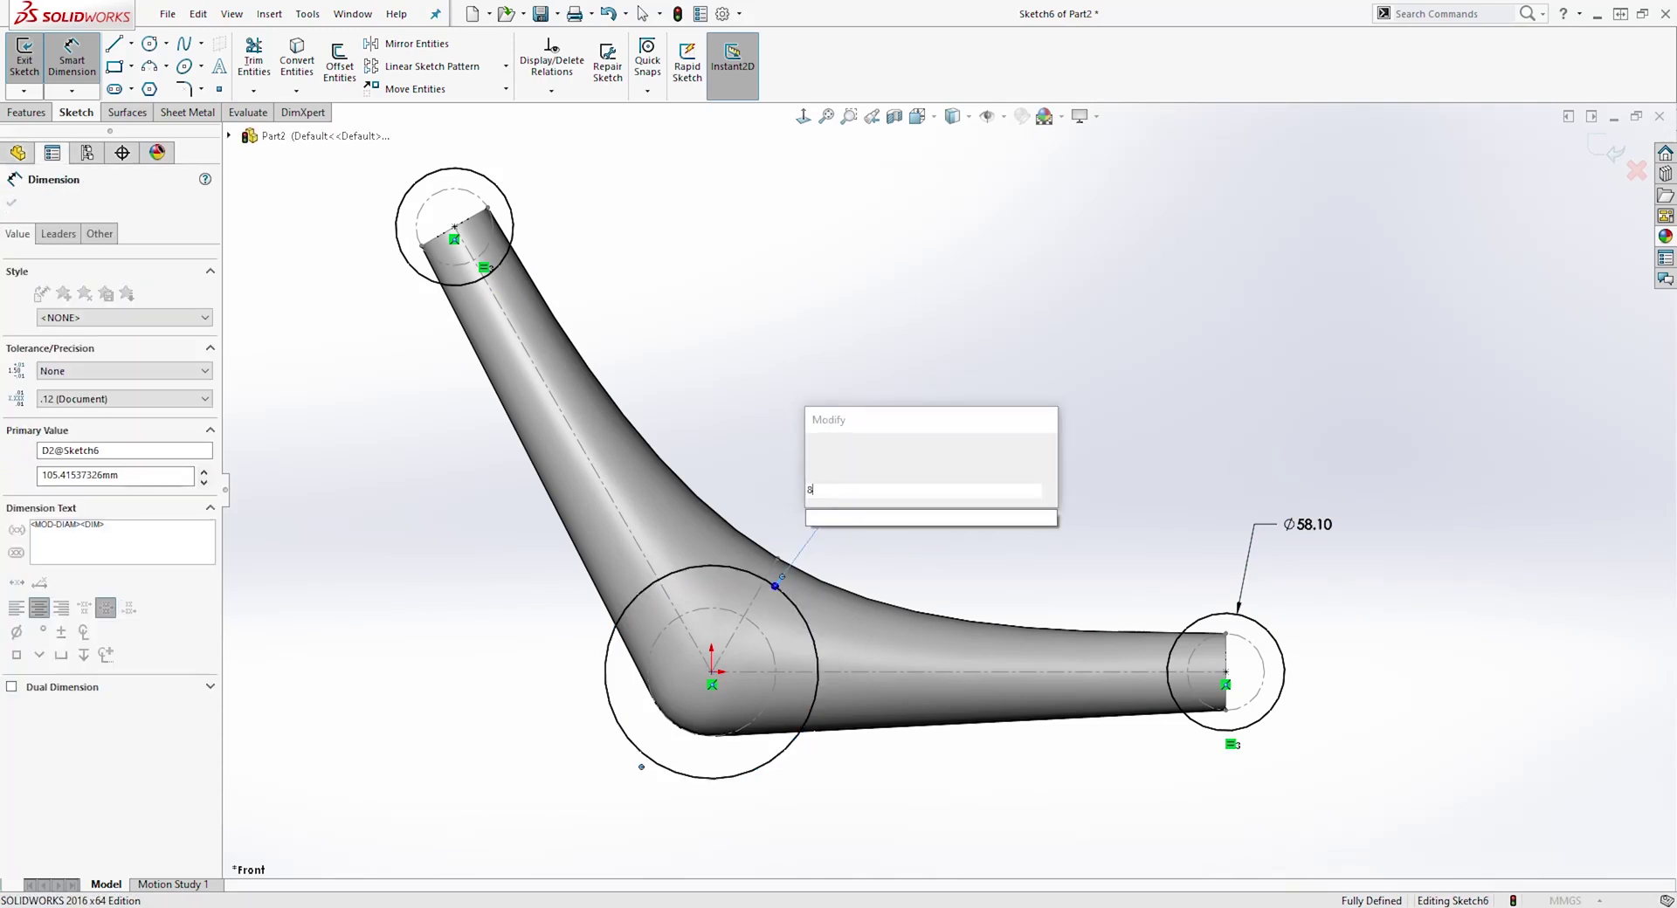
pyautogui.press('Return')
pyautogui.press('Escape')
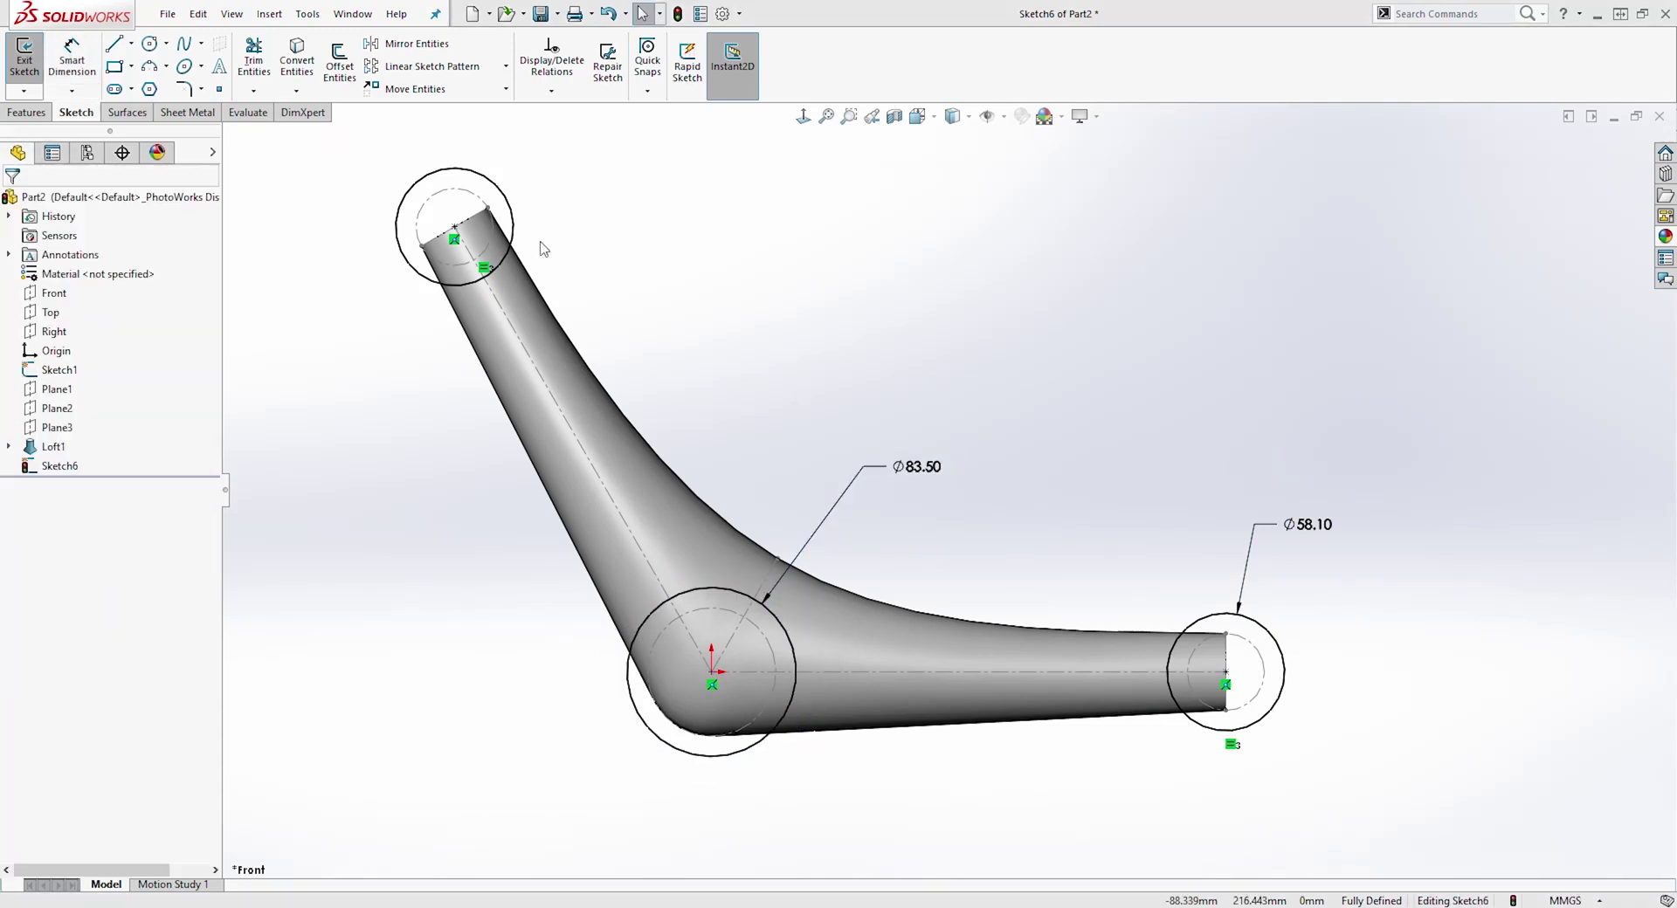
# - Set up a boss extrusion of the three sketched circles with a Mid Plane end condition and a depth of 65 mm
pyautogui.click(33, 114)
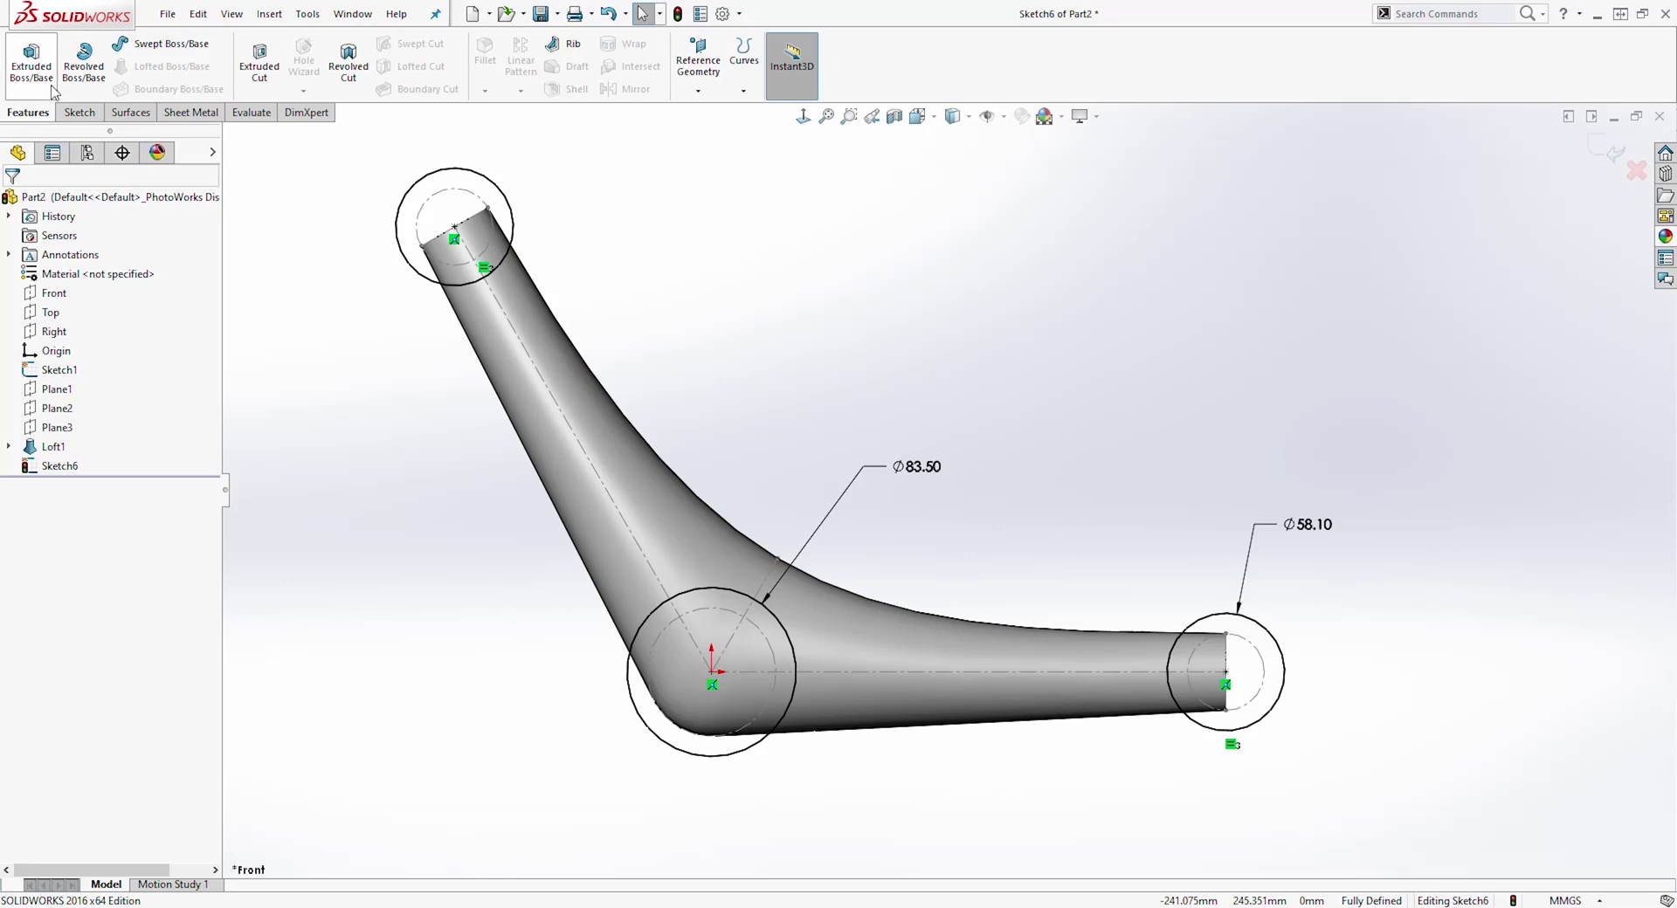
pyautogui.click(32, 61)
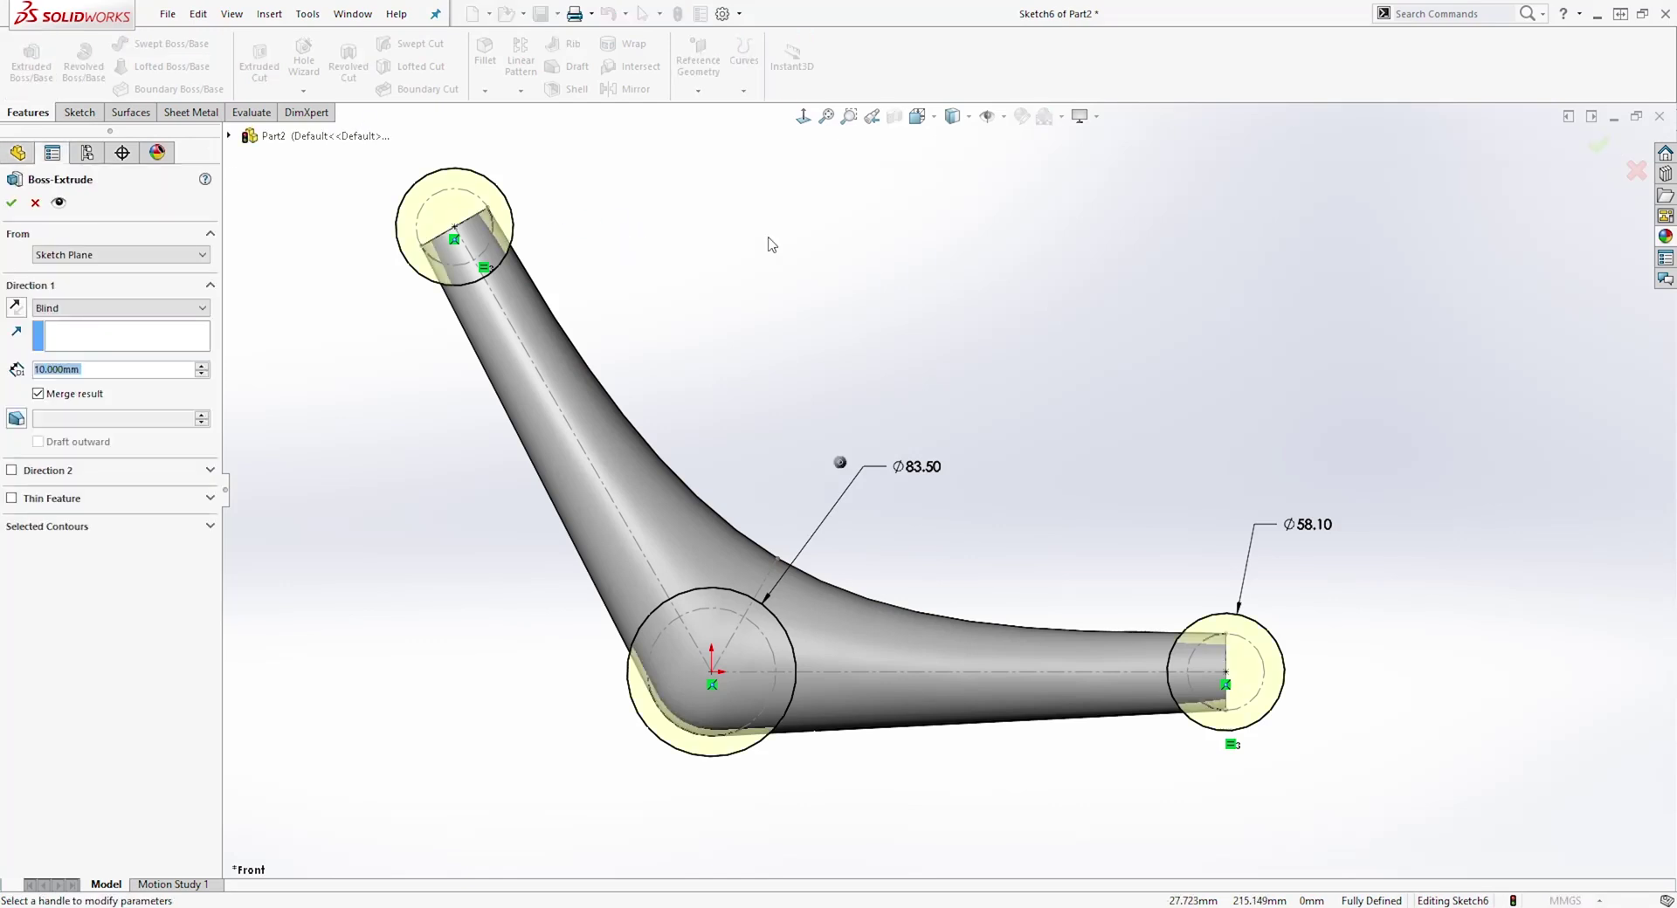
pyautogui.moveTo(763, 251); pyautogui.dragTo(689, 332, button='middle')
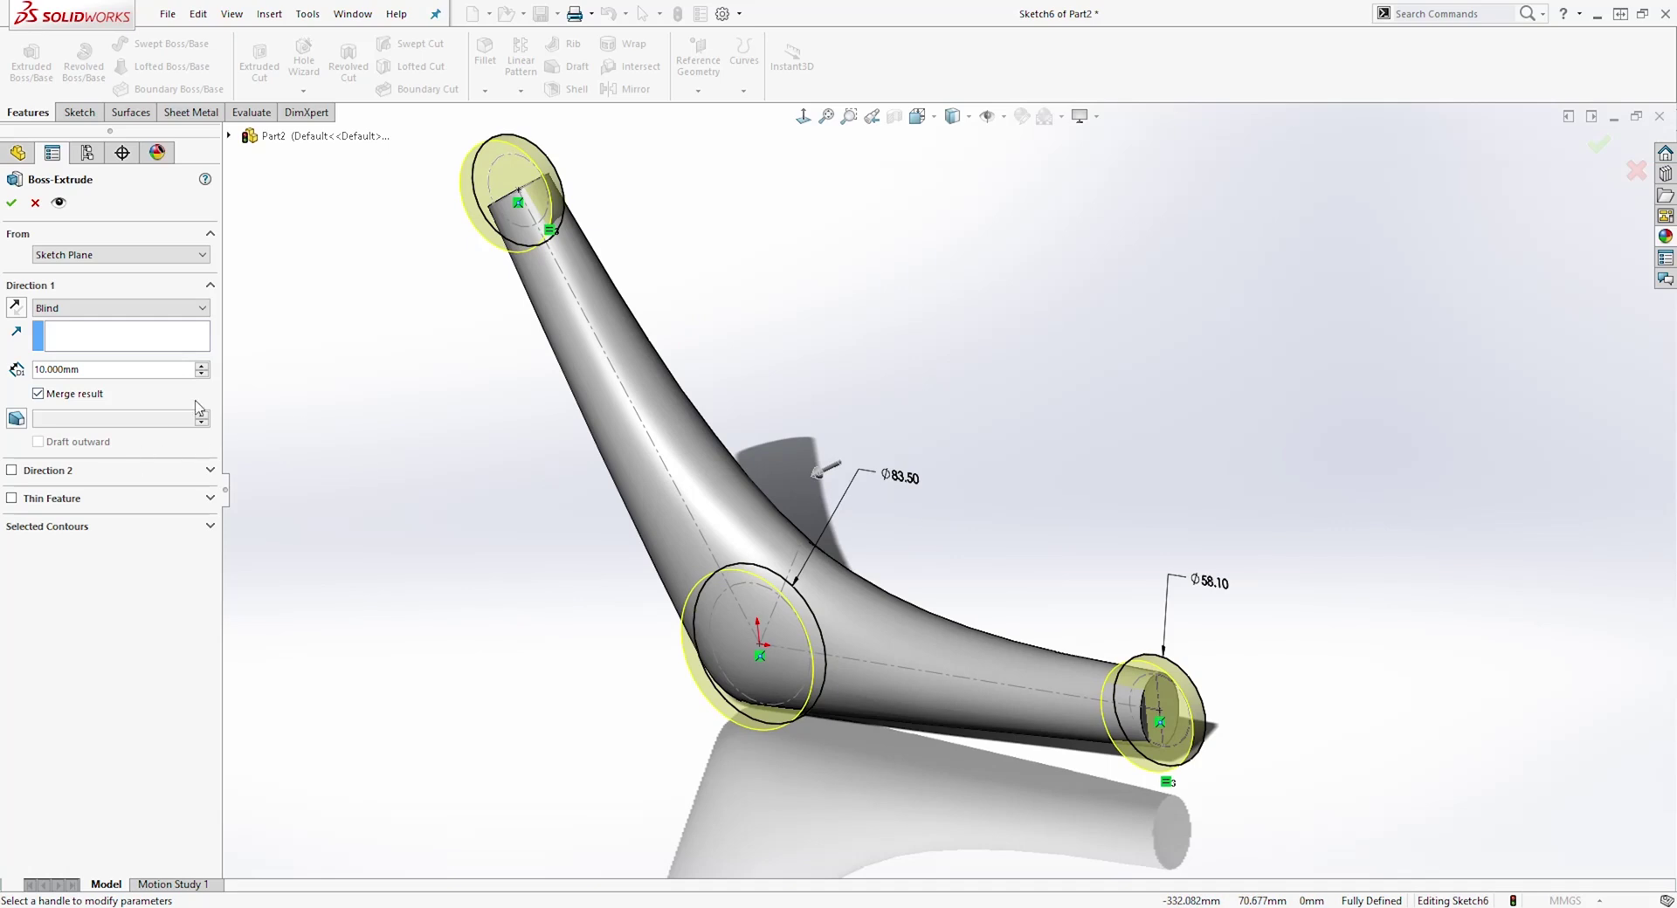
pyautogui.click(166, 307)
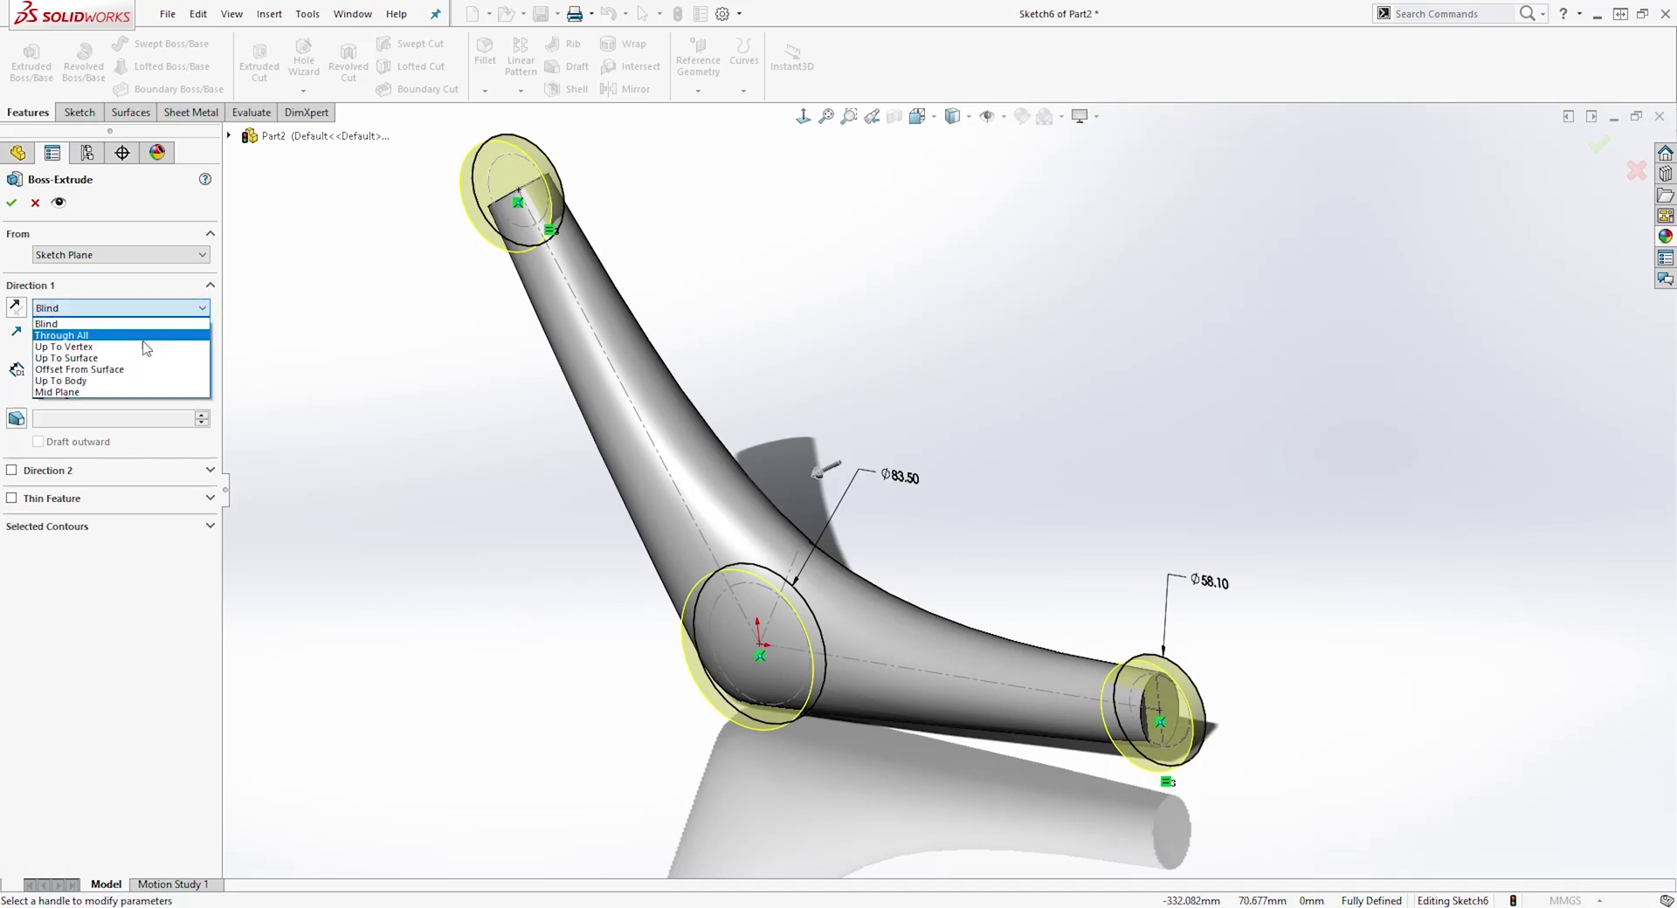
pyautogui.click(105, 394)
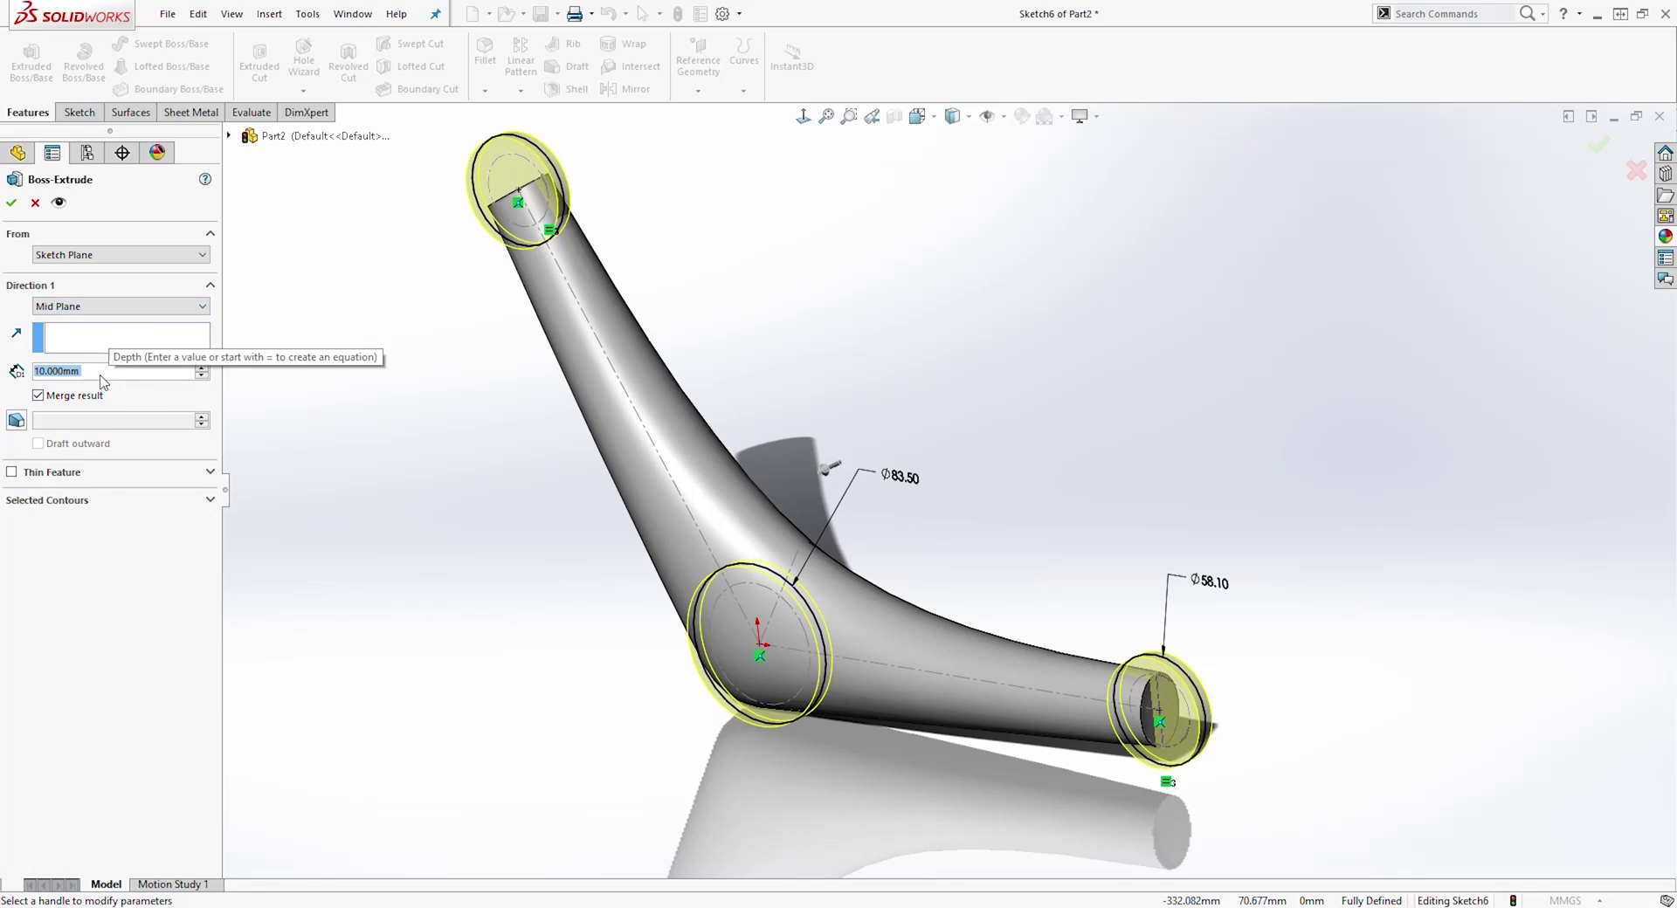
pyautogui.write('65')
pyautogui.press('Return')
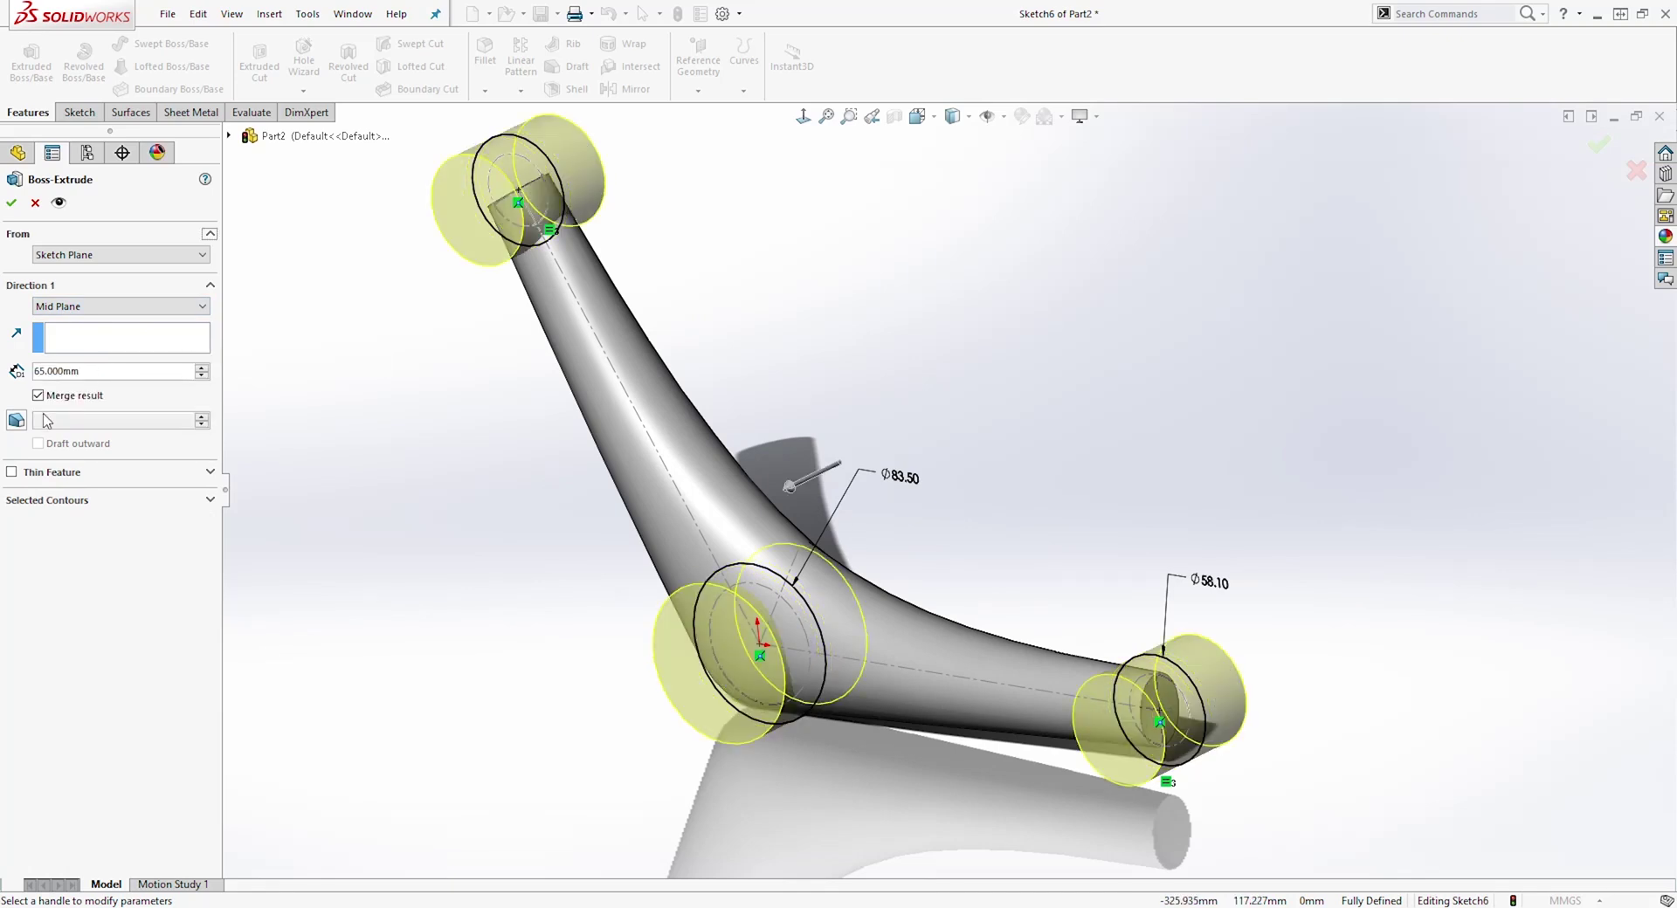
# - Add a 5-degree inward draft to the boss extrusion and finish the feature
pyautogui.click(17, 420)
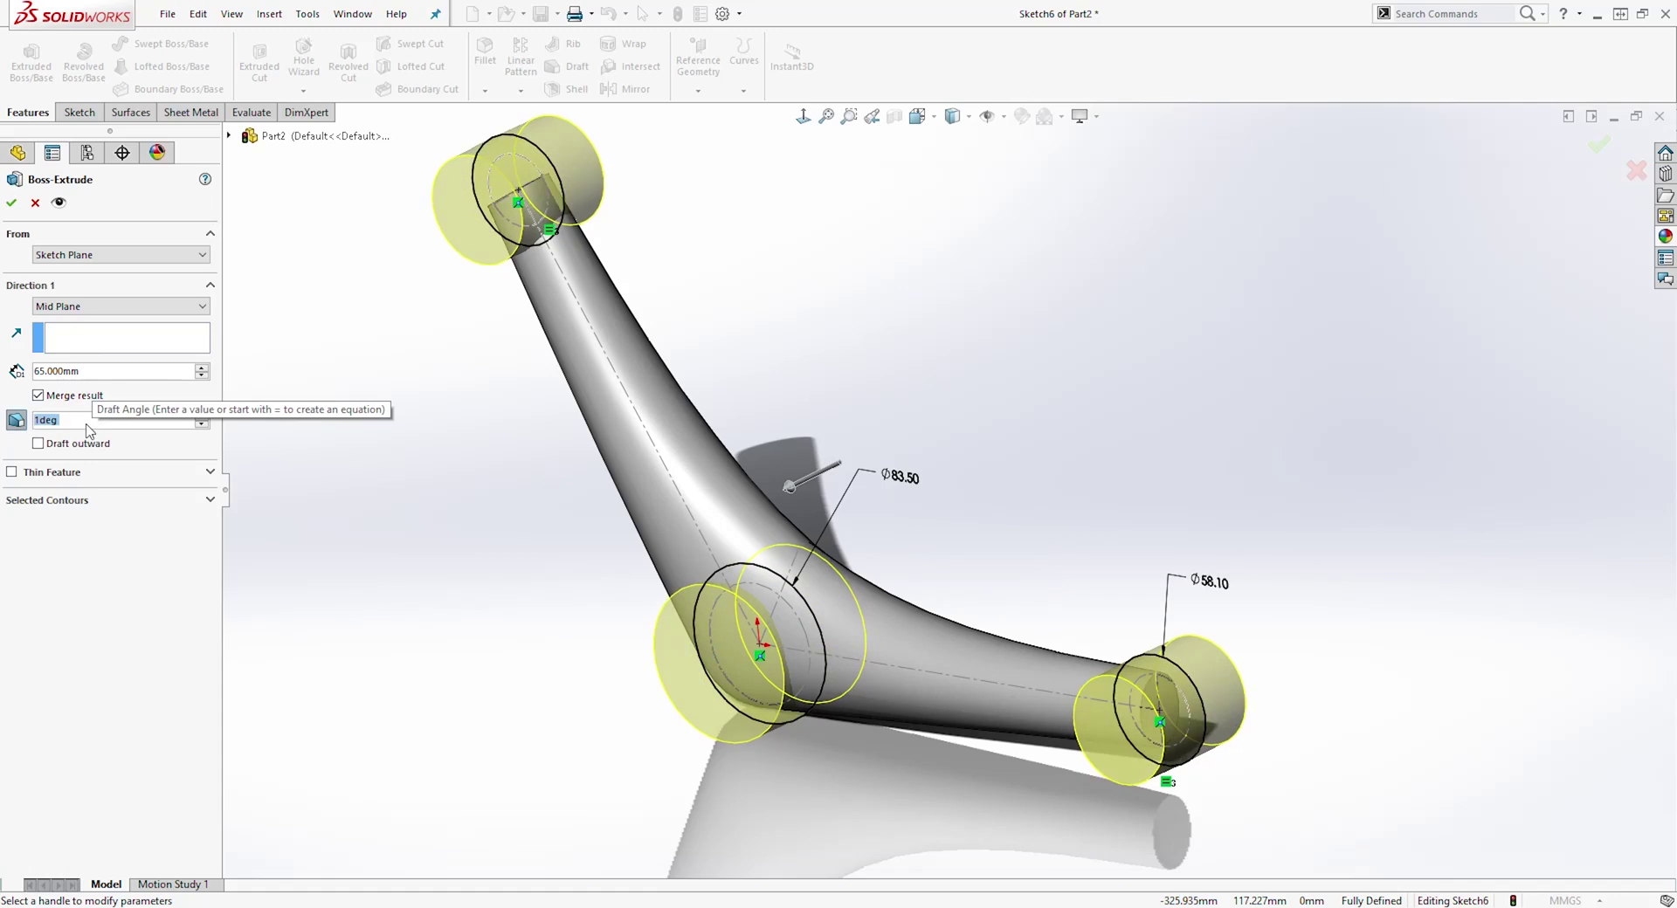
pyautogui.write('5')
pyautogui.press('Return')
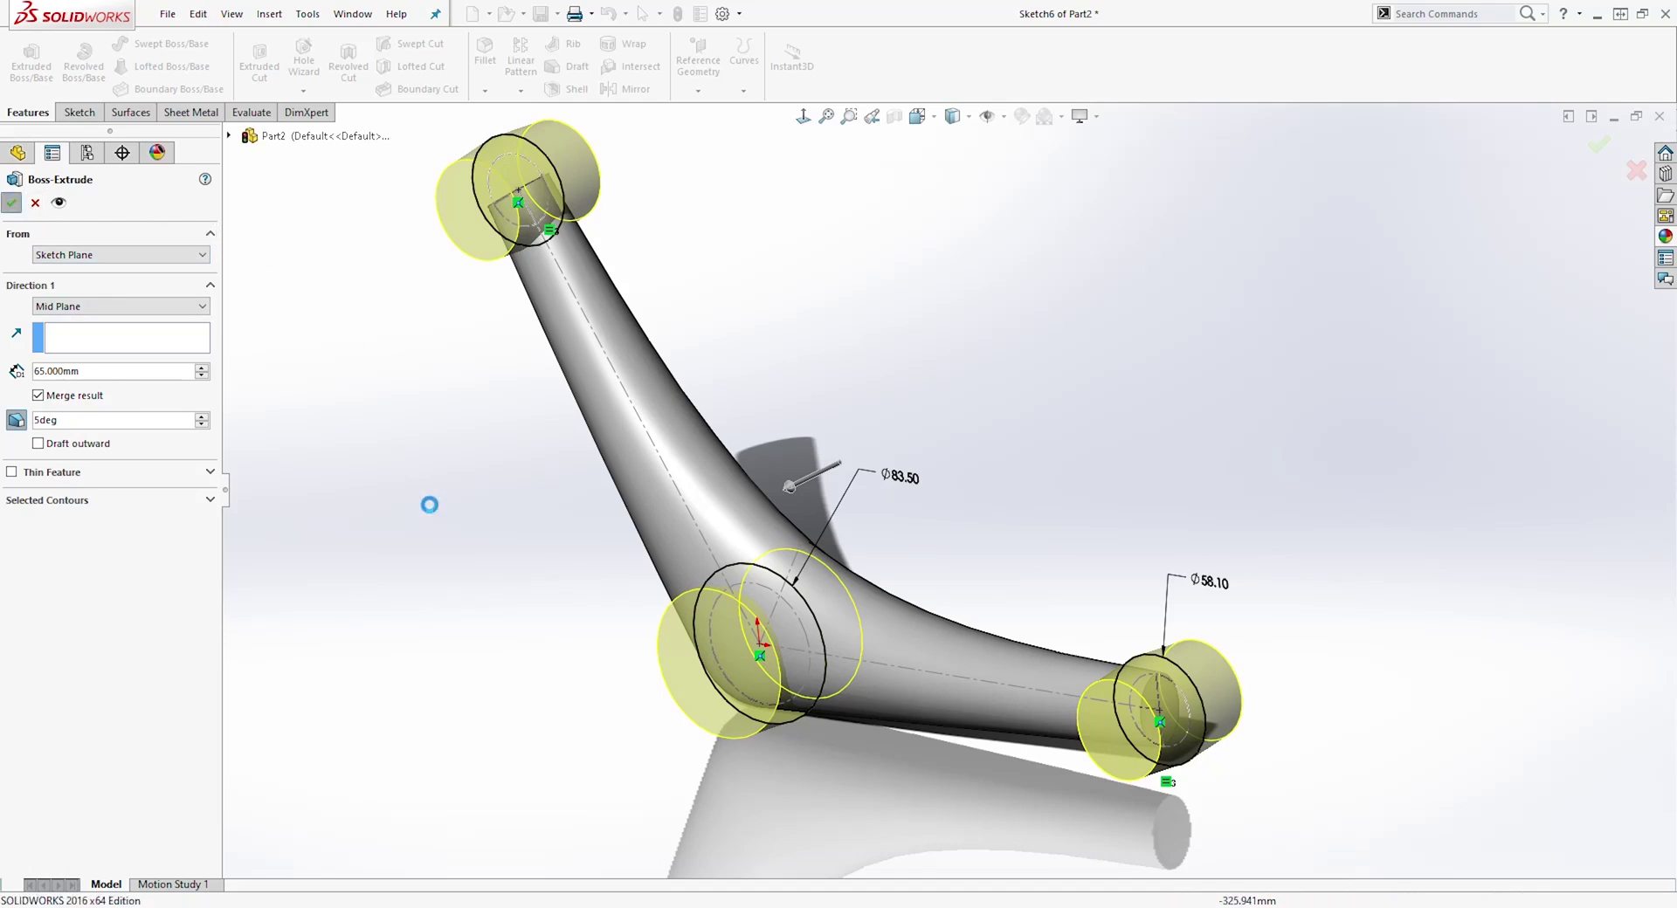
pyautogui.moveTo(1132, 465)
pyautogui.mouseDown(button='middle')
pyautogui.moveTo(1003, 437)
pyautogui.moveTo(1066, 457)
pyautogui.moveTo(1153, 445)
pyautogui.mouseUp(button='middle')
pyautogui.click(833, 404)
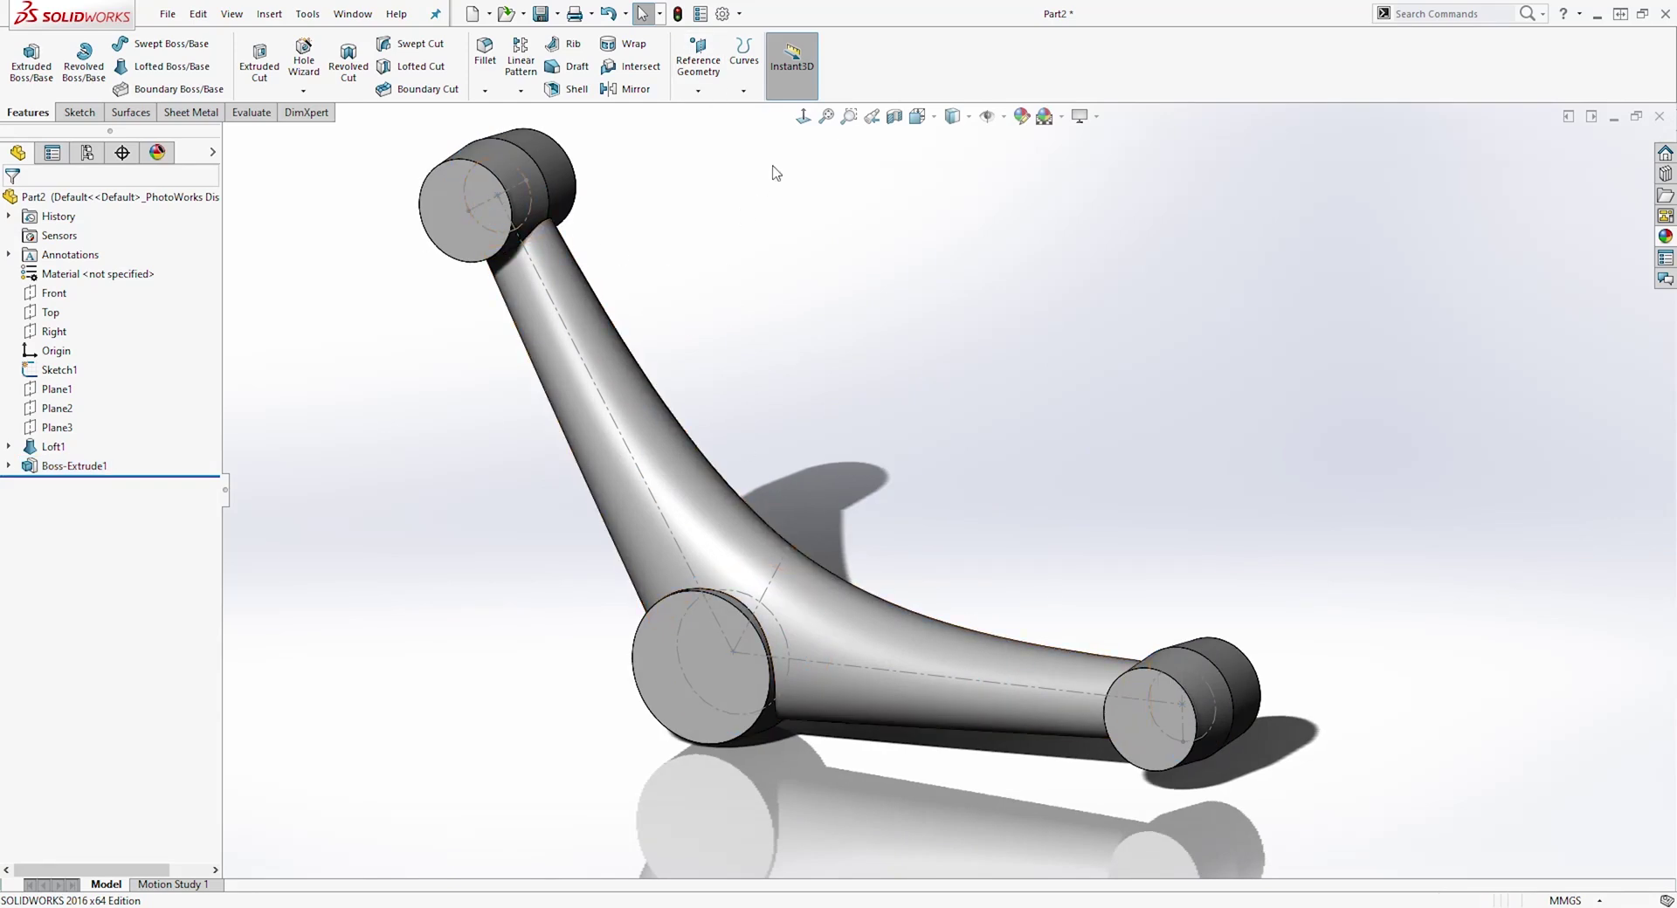
# - Start a new sketch on the front end face of the inclined arm's boss, viewed normal to it
pyautogui.click(463, 223)
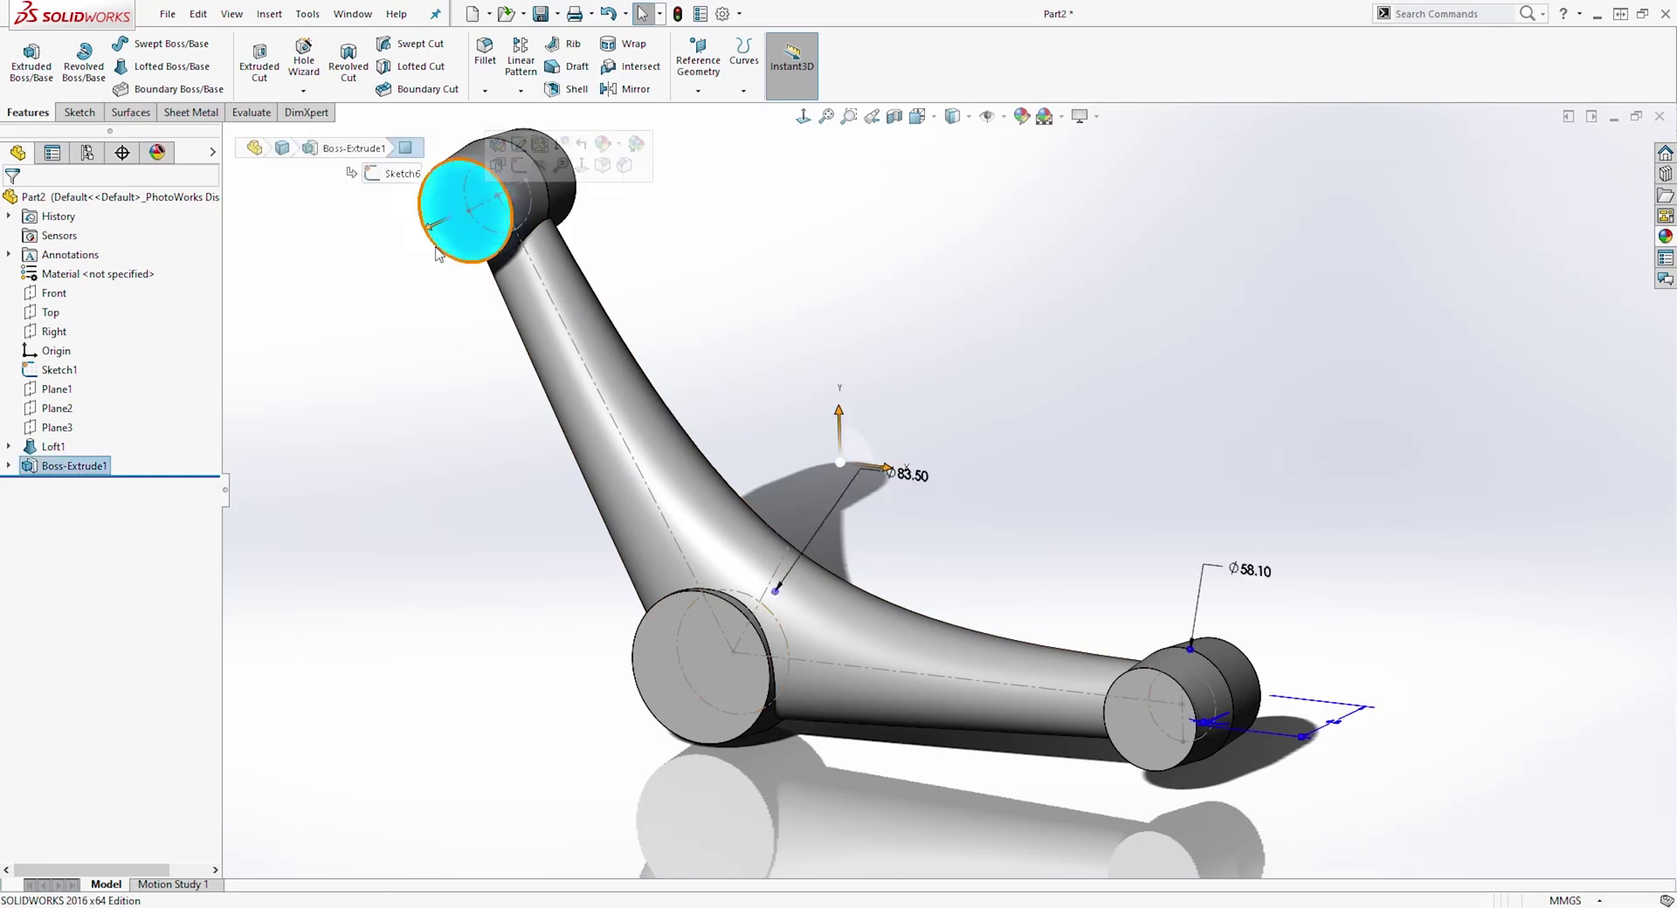
pyautogui.click(77, 113)
pyautogui.click(27, 59)
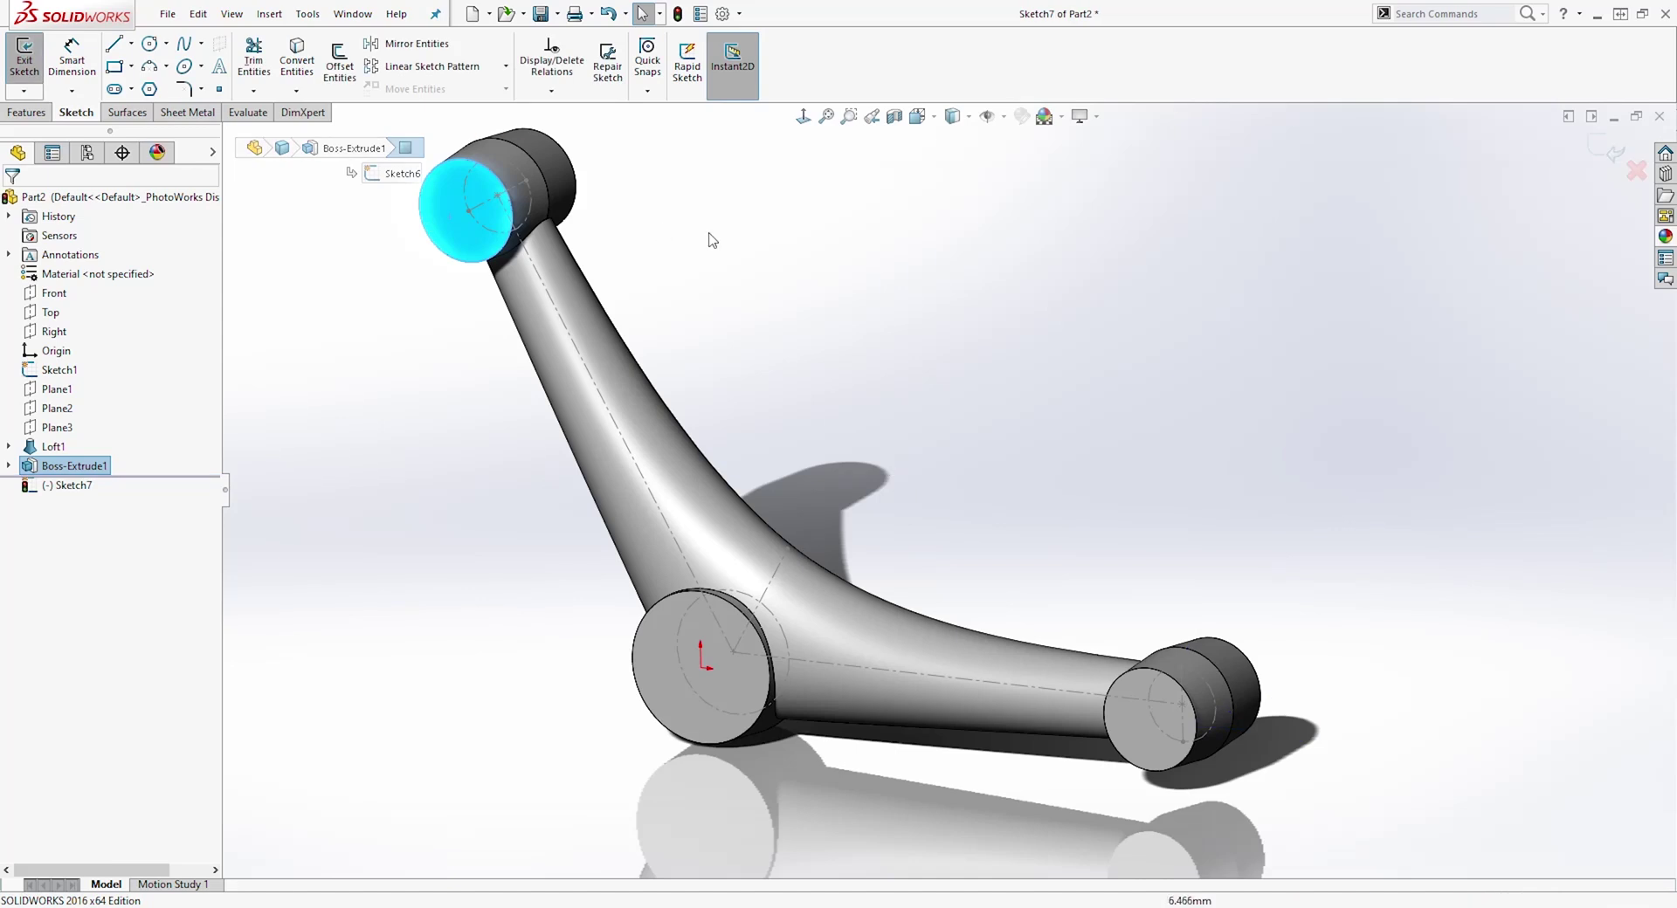
pyautogui.click(803, 119)
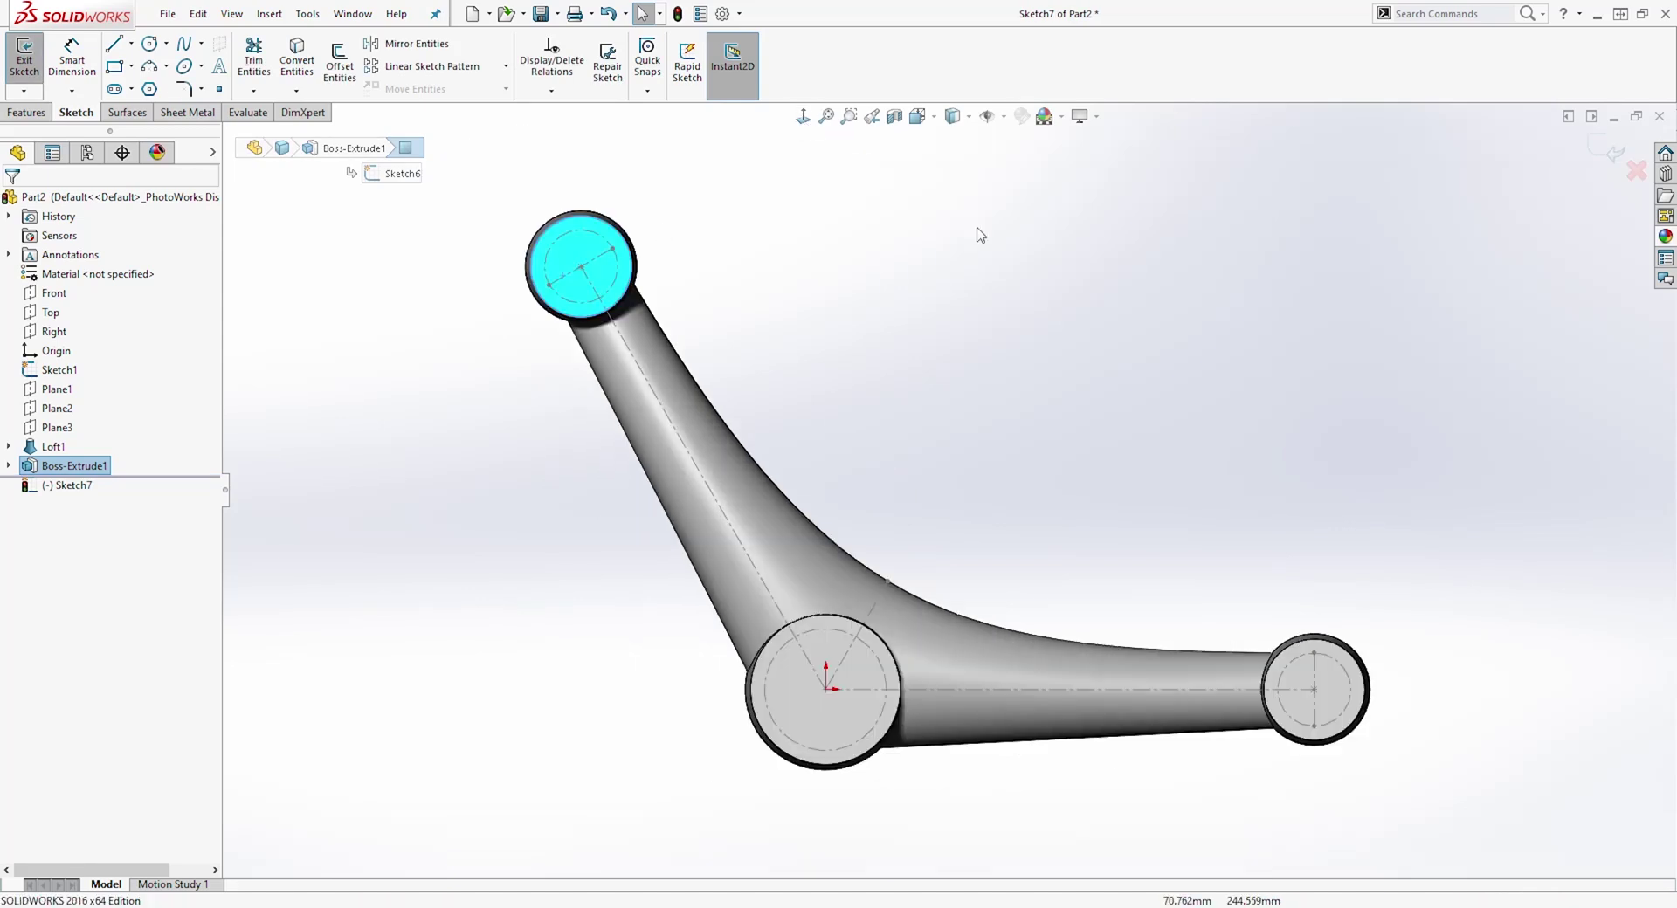
pyautogui.click(989, 307)
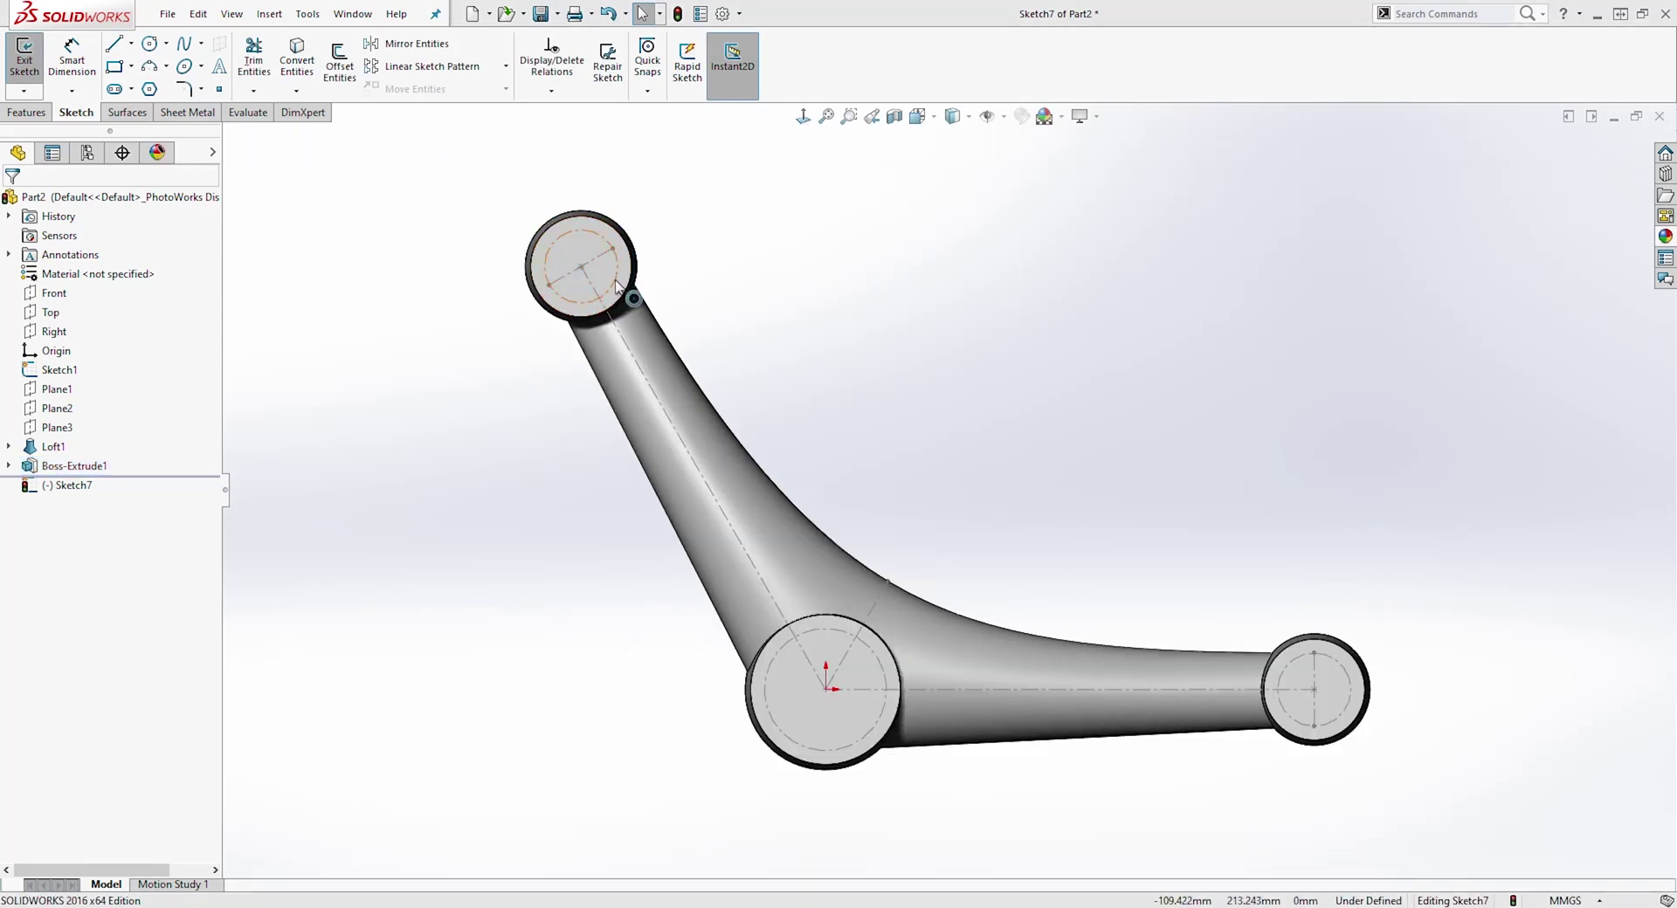
# - Convert the layout sketch's construction circles at the inclined arm's end, the hub and the horizontal arm's end into sketch entities
pyautogui.click(616, 288)
pyautogui.click(297, 59)
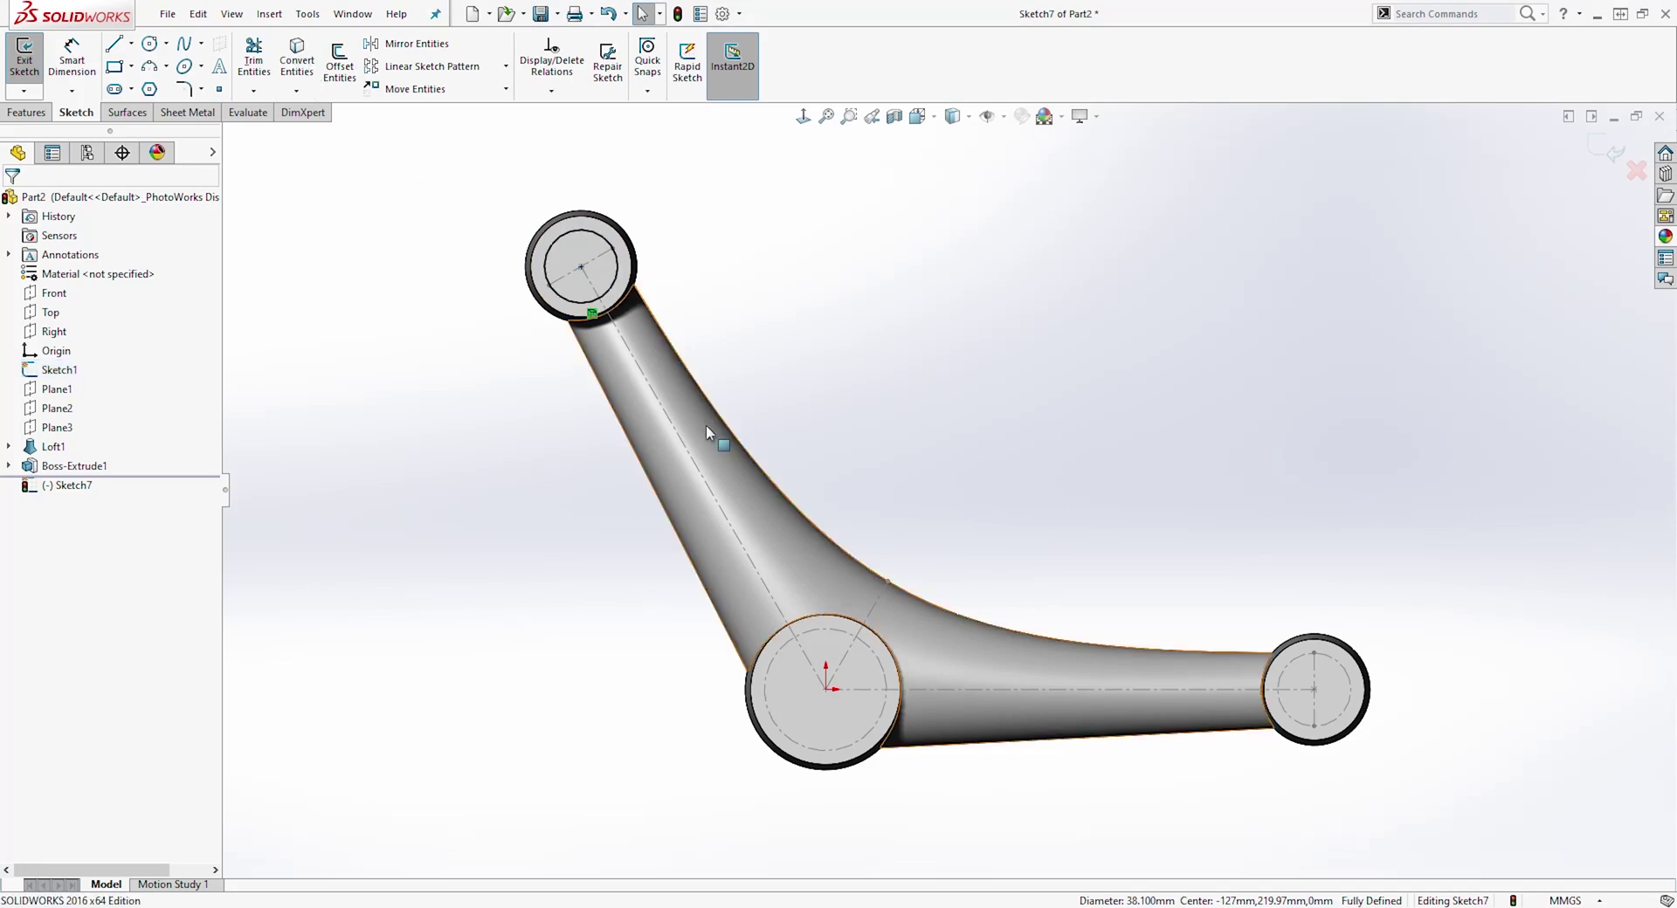
pyautogui.click(834, 629)
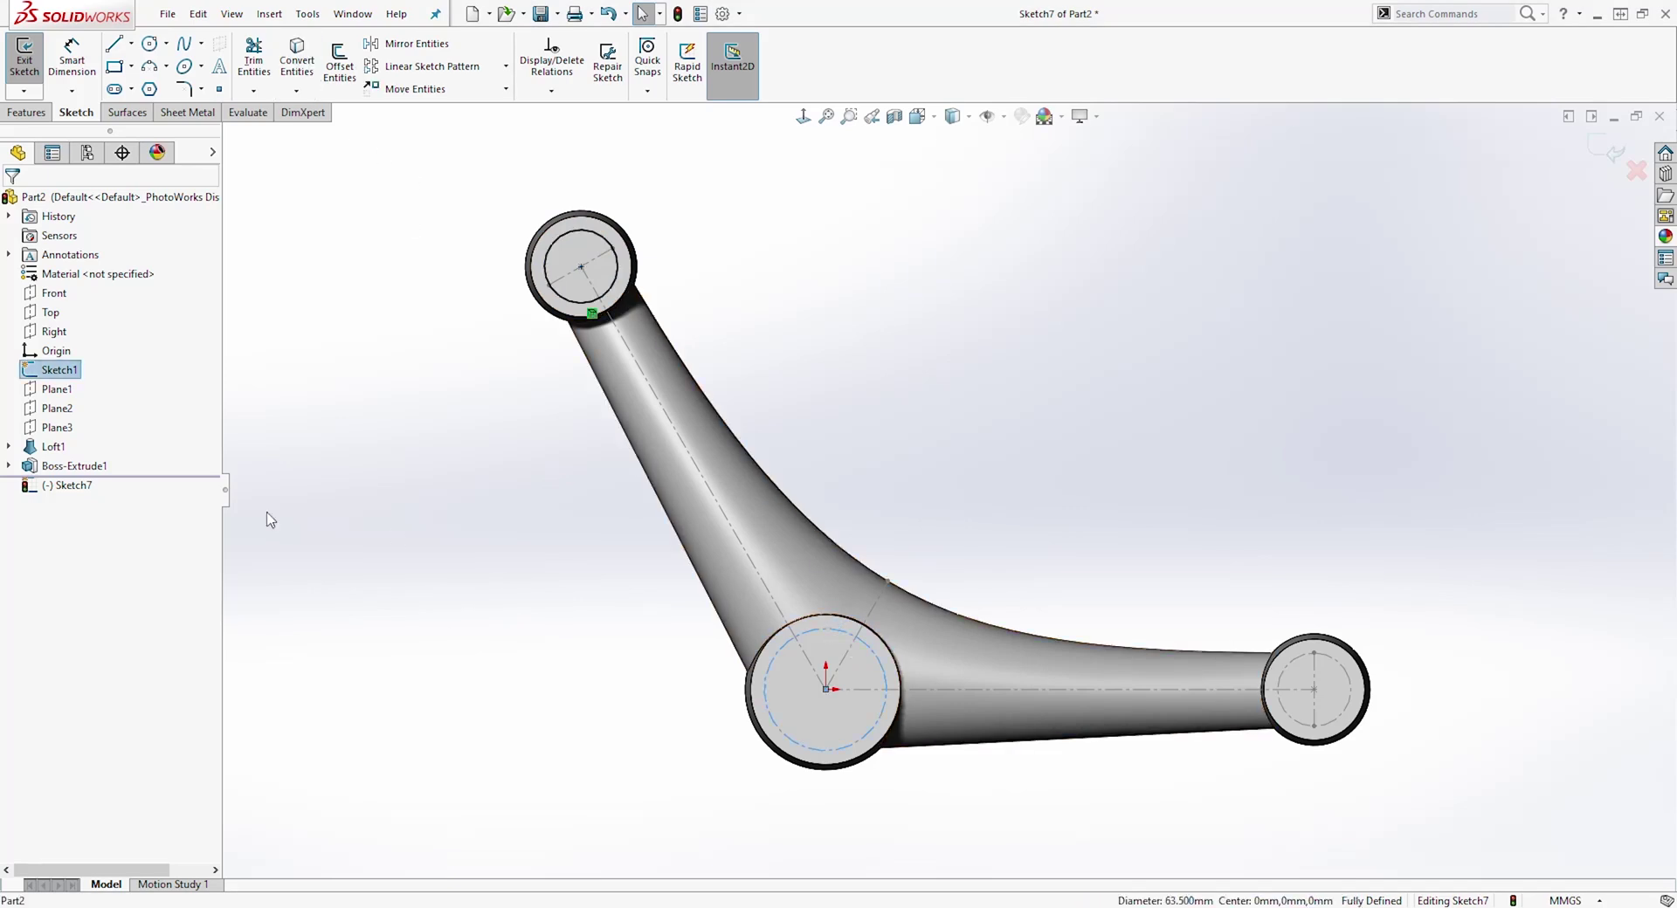
pyautogui.click(297, 59)
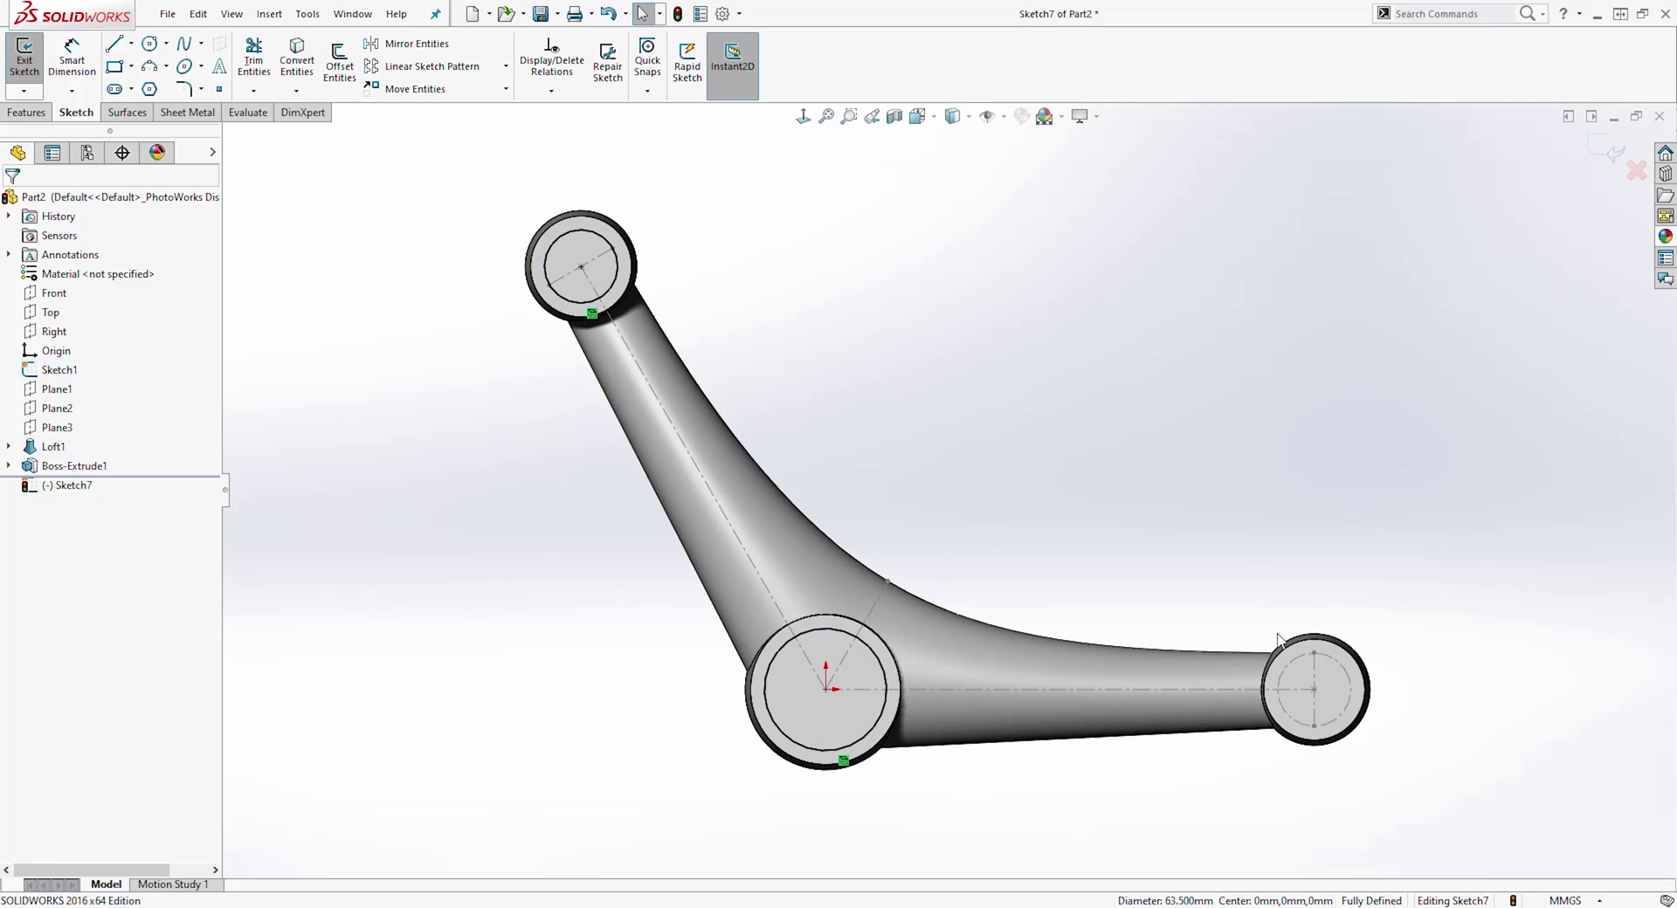
pyautogui.click(1298, 668)
pyautogui.click(297, 59)
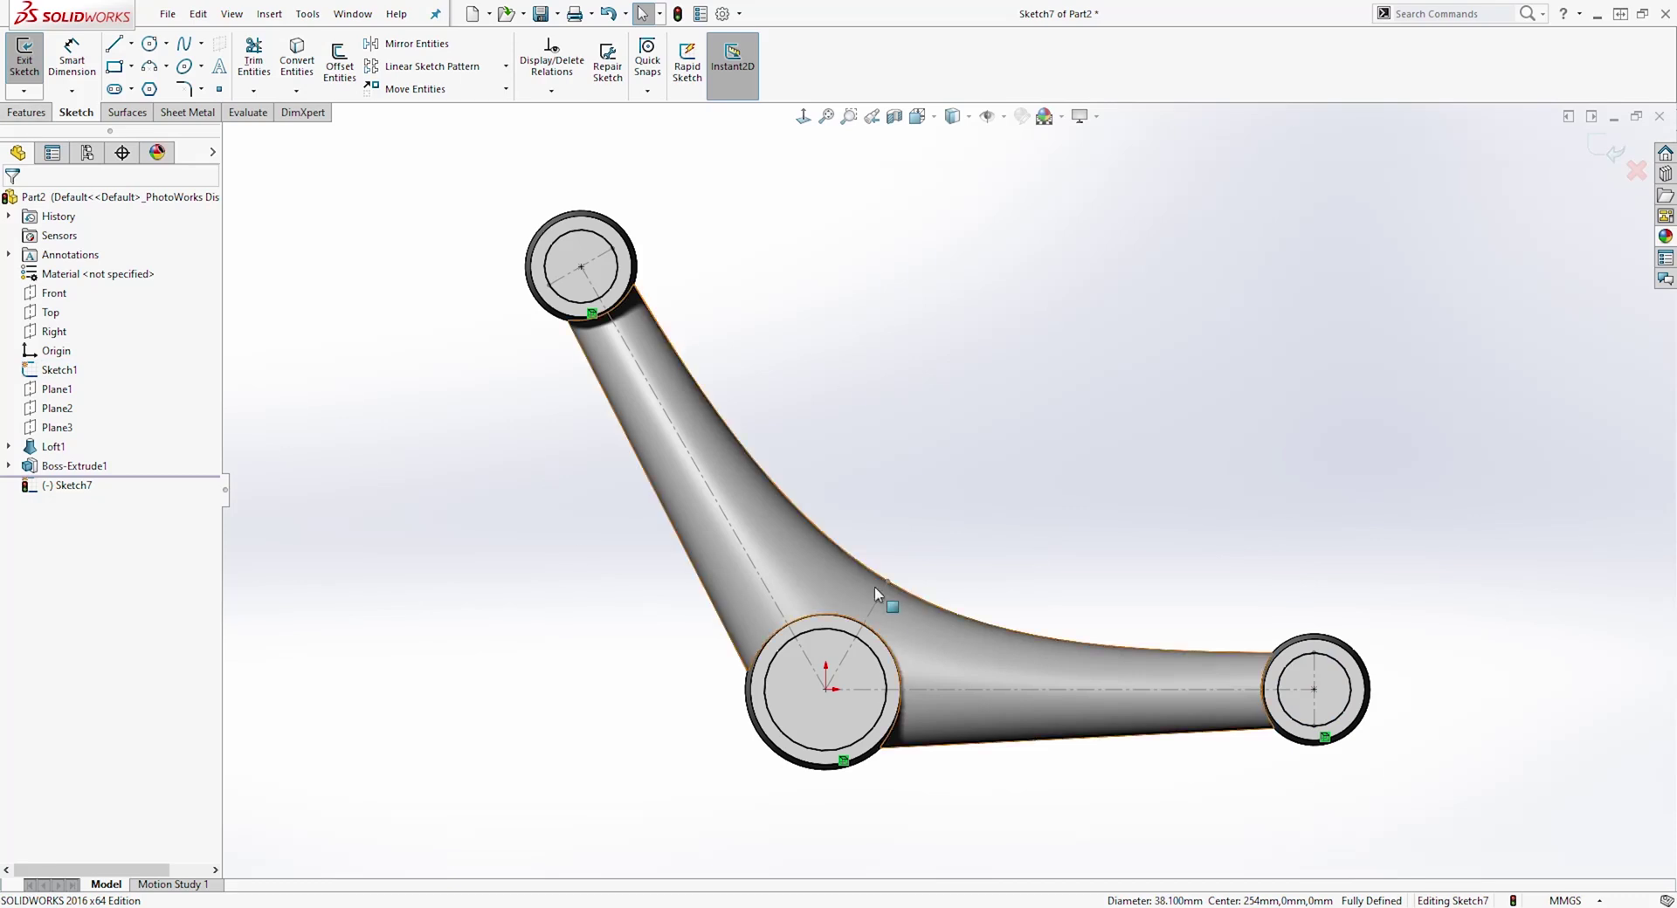
# - Cut-extrude the three converted circles with the Up To Next end condition to bore through the bosses
pyautogui.click(26, 112)
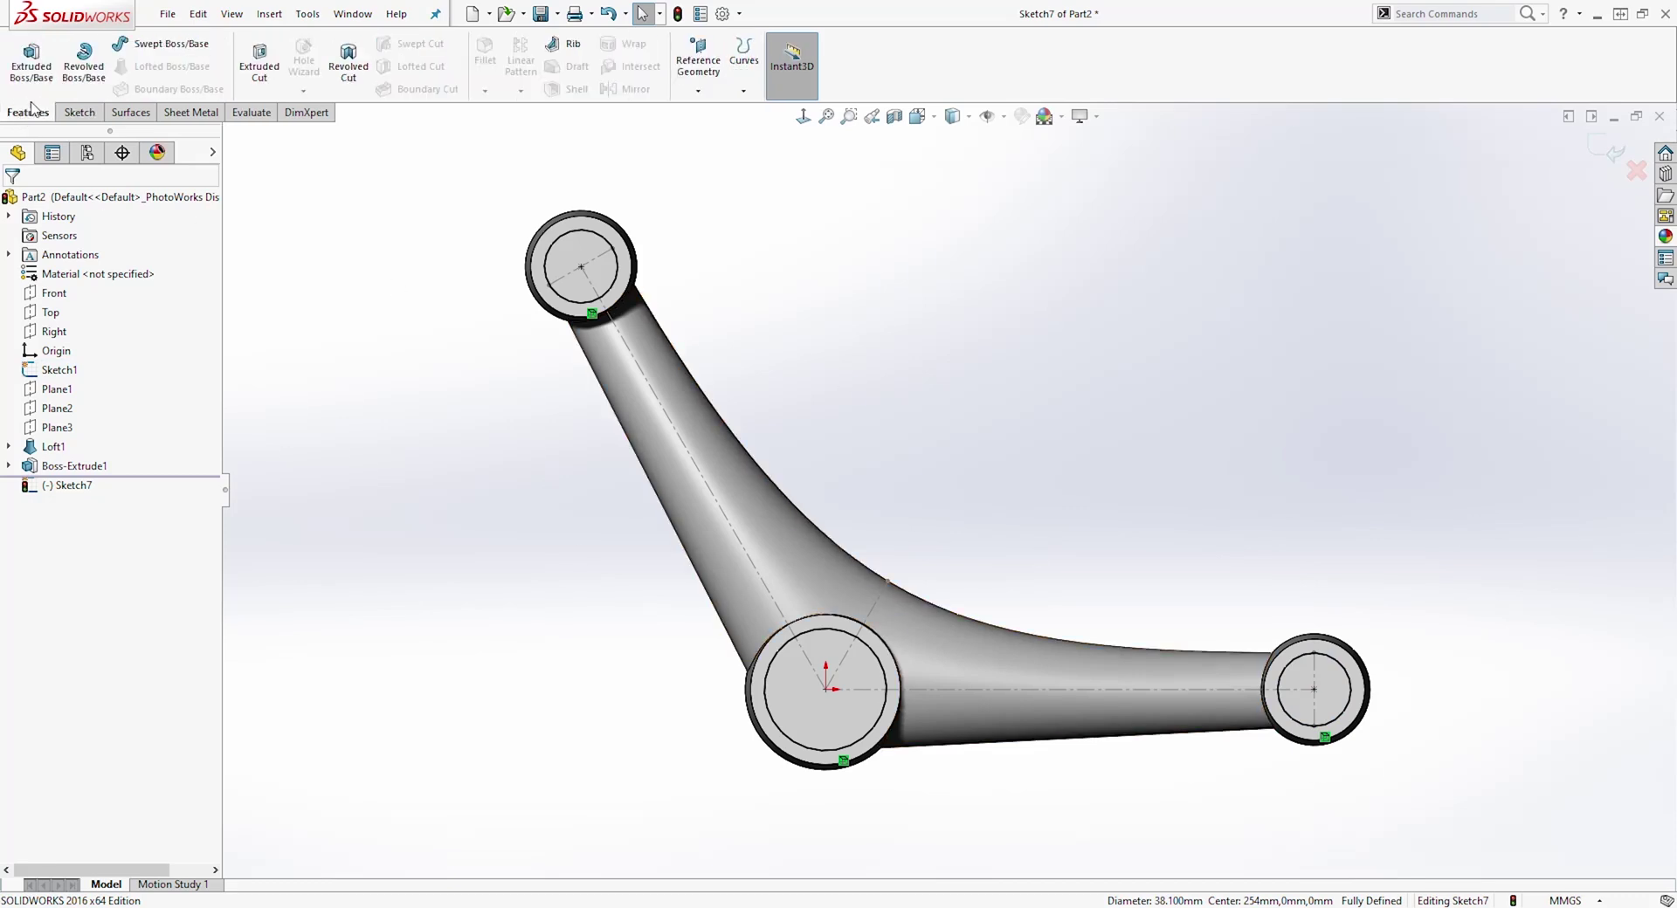
pyautogui.click(259, 63)
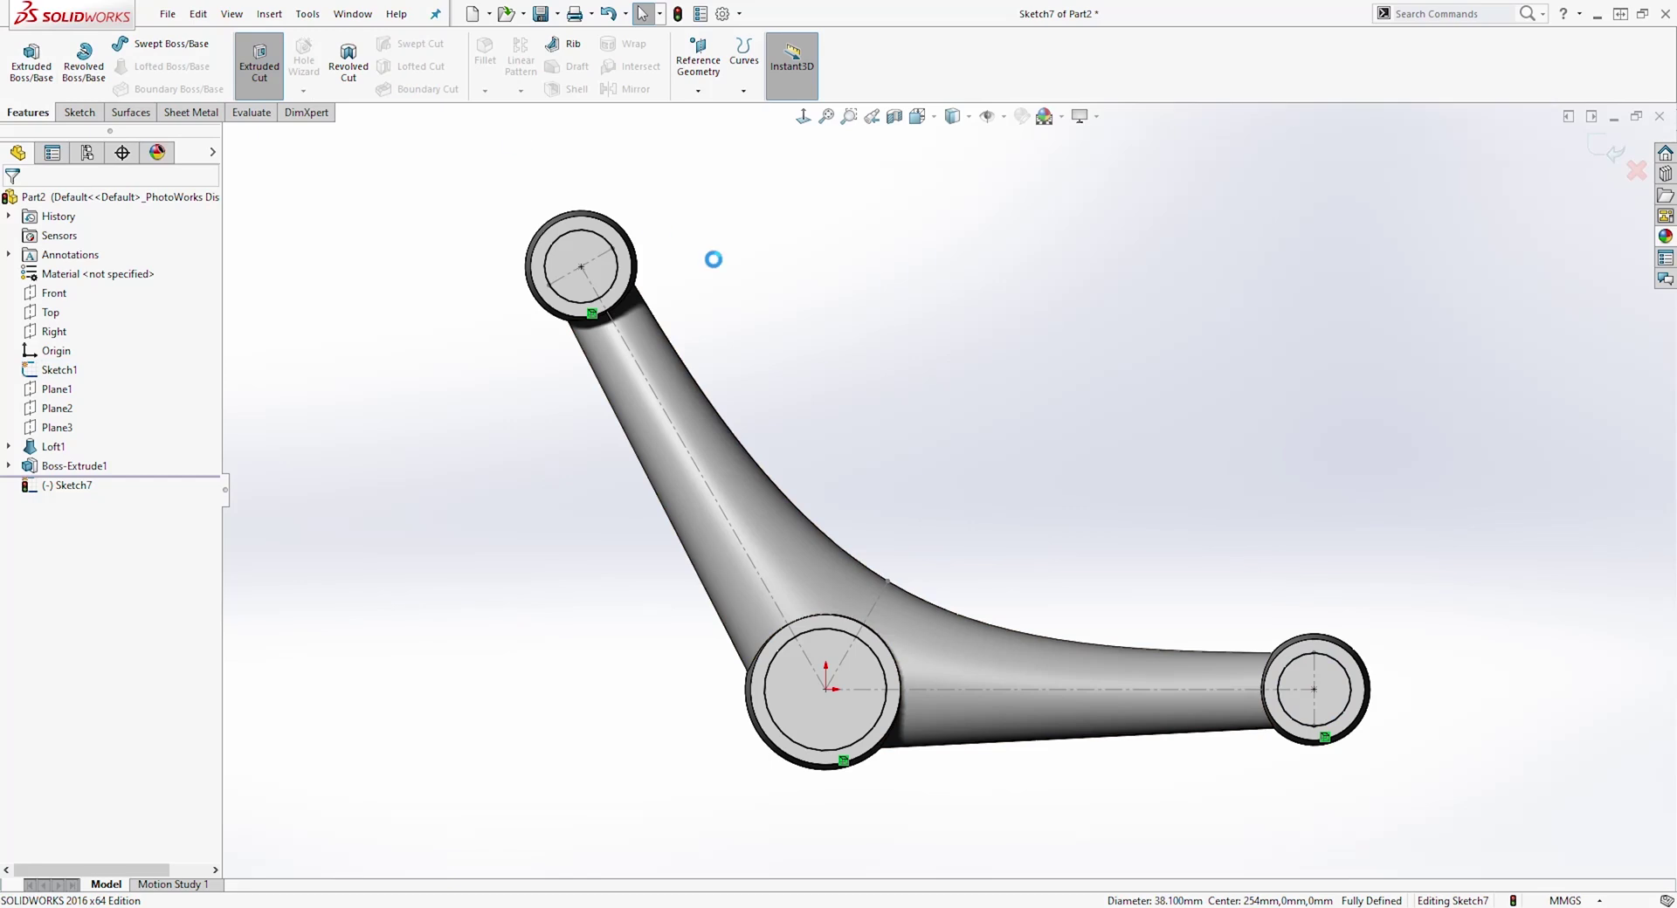
pyautogui.click(143, 310)
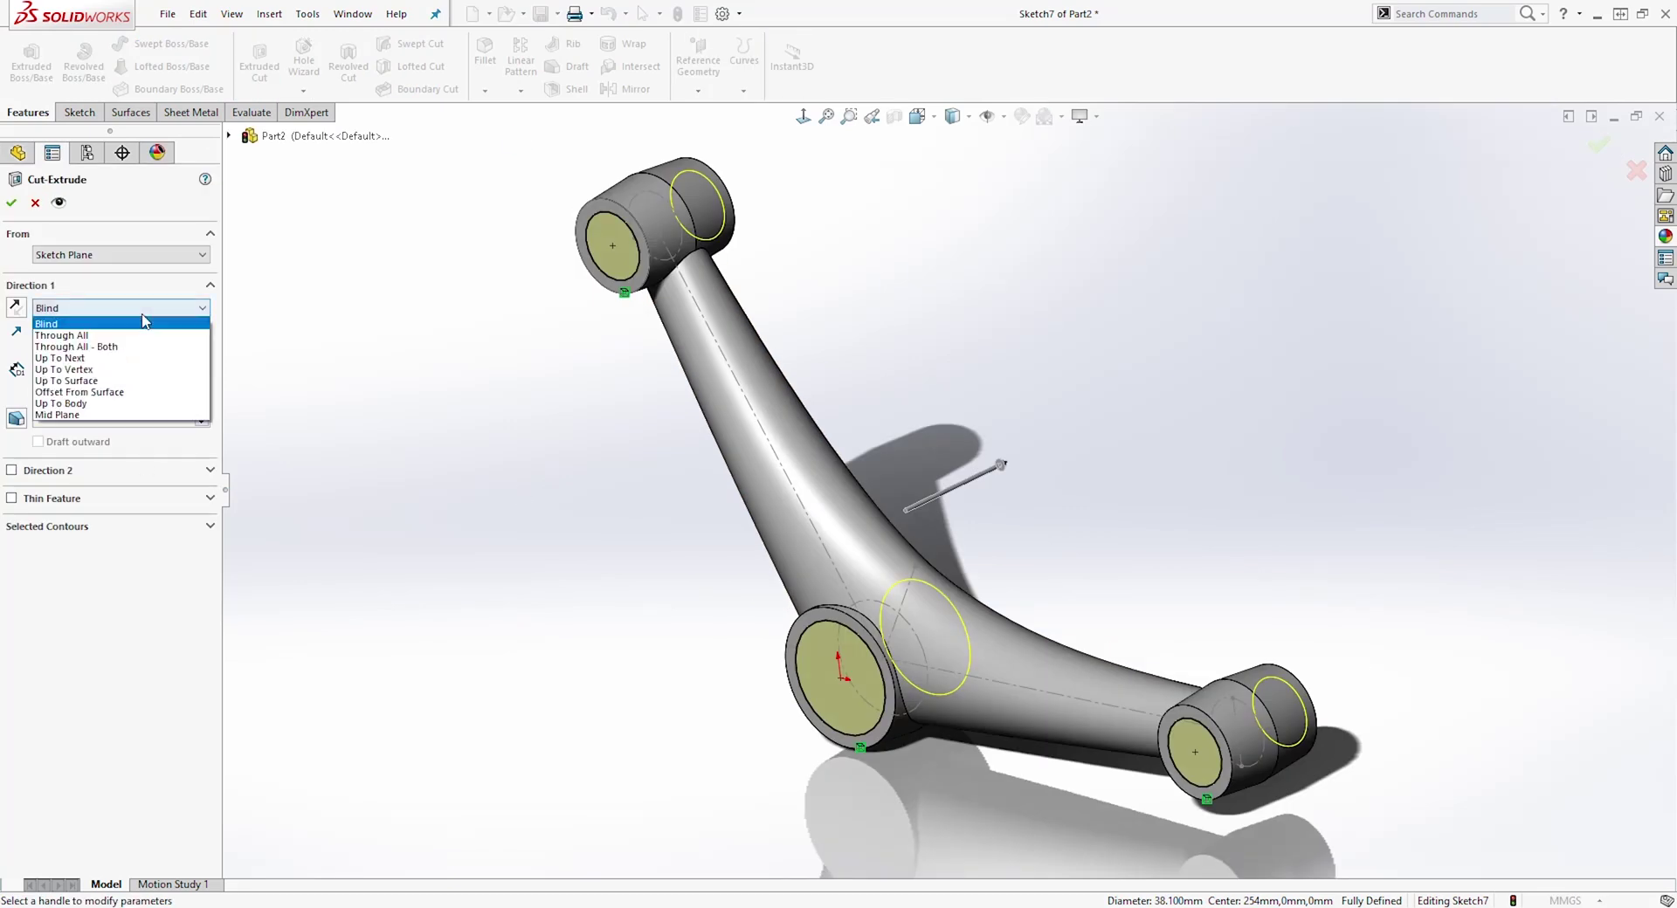
pyautogui.click(92, 359)
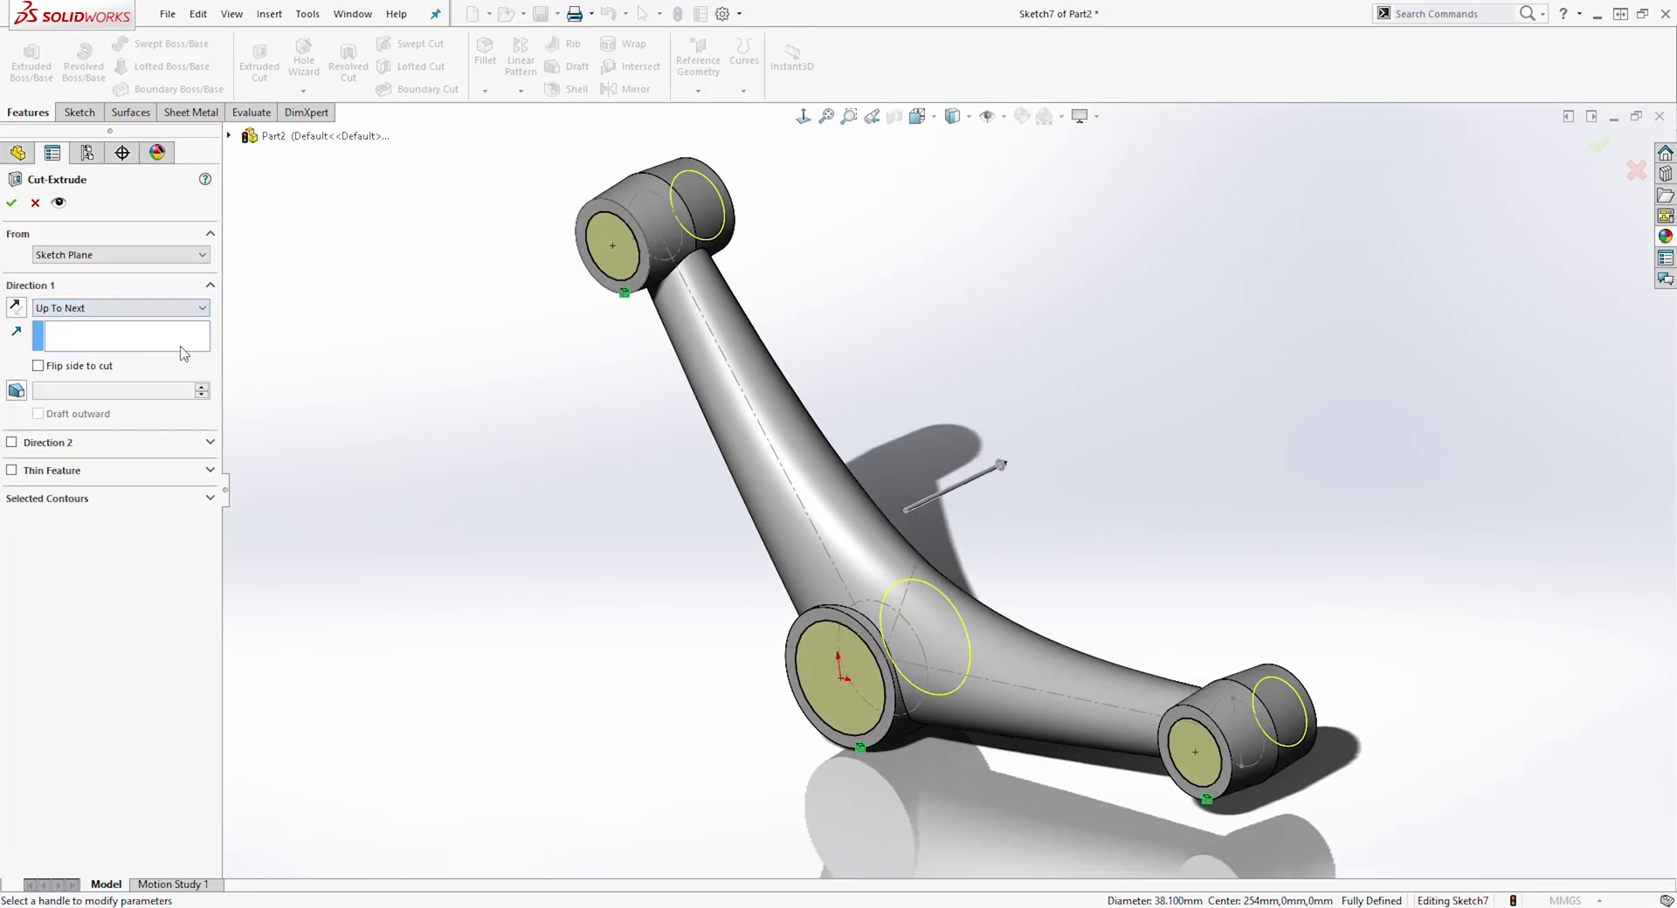
pyautogui.click(12, 204)
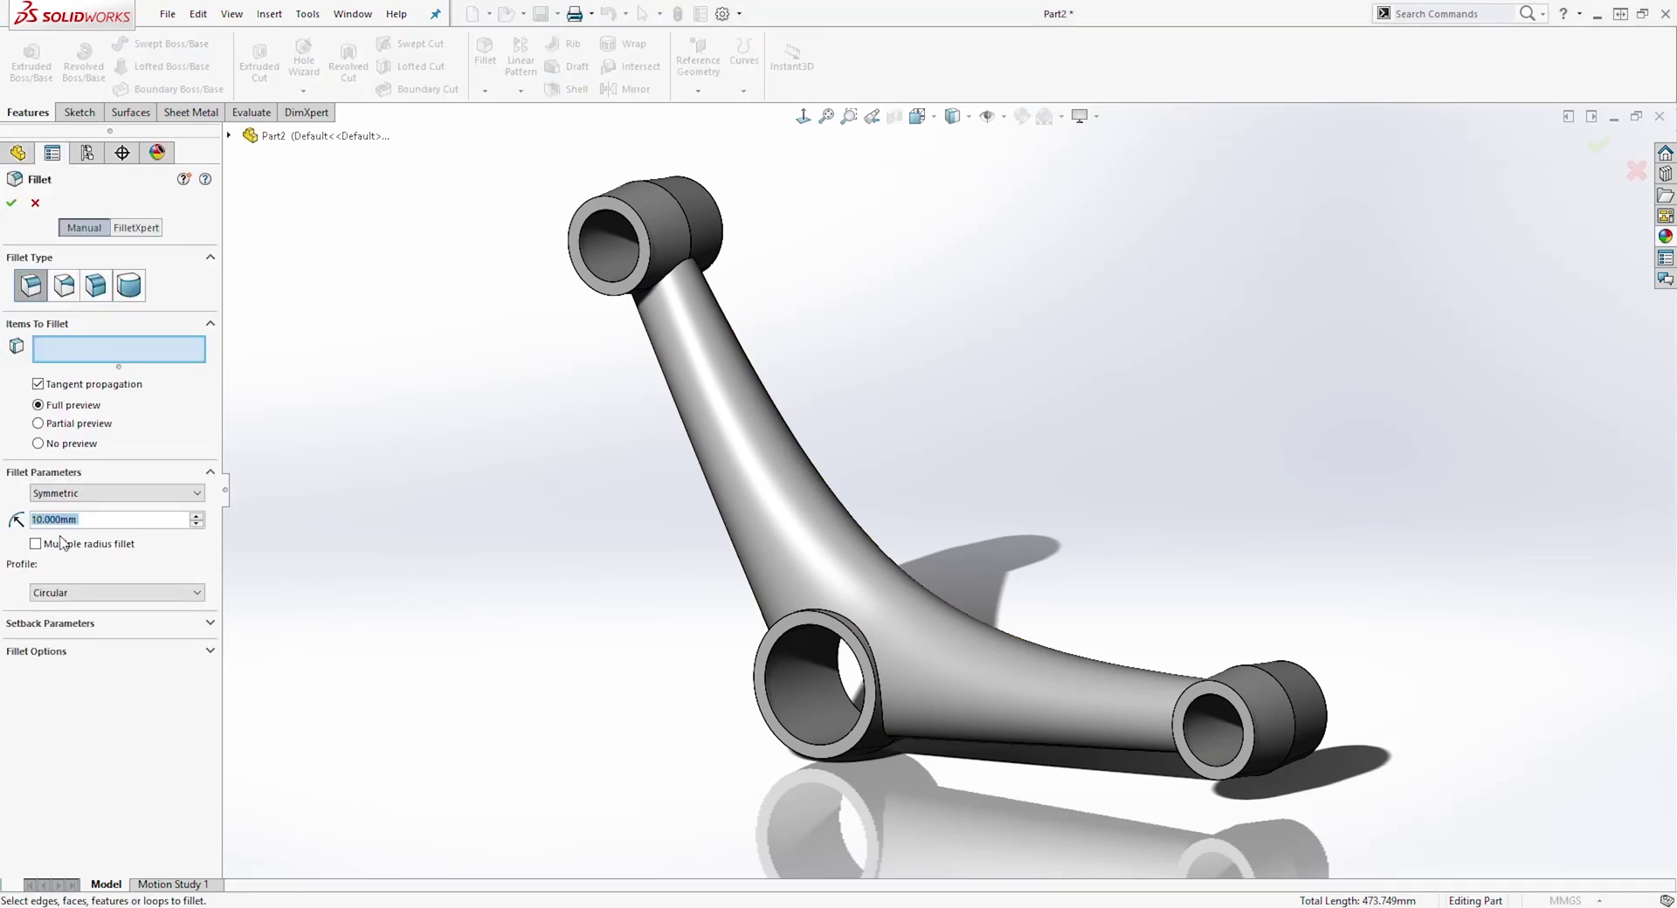
# - Fillet the lofted arm's face where it meets the bosses with a symmetric 10 mm radius
pyautogui.click(767, 428)
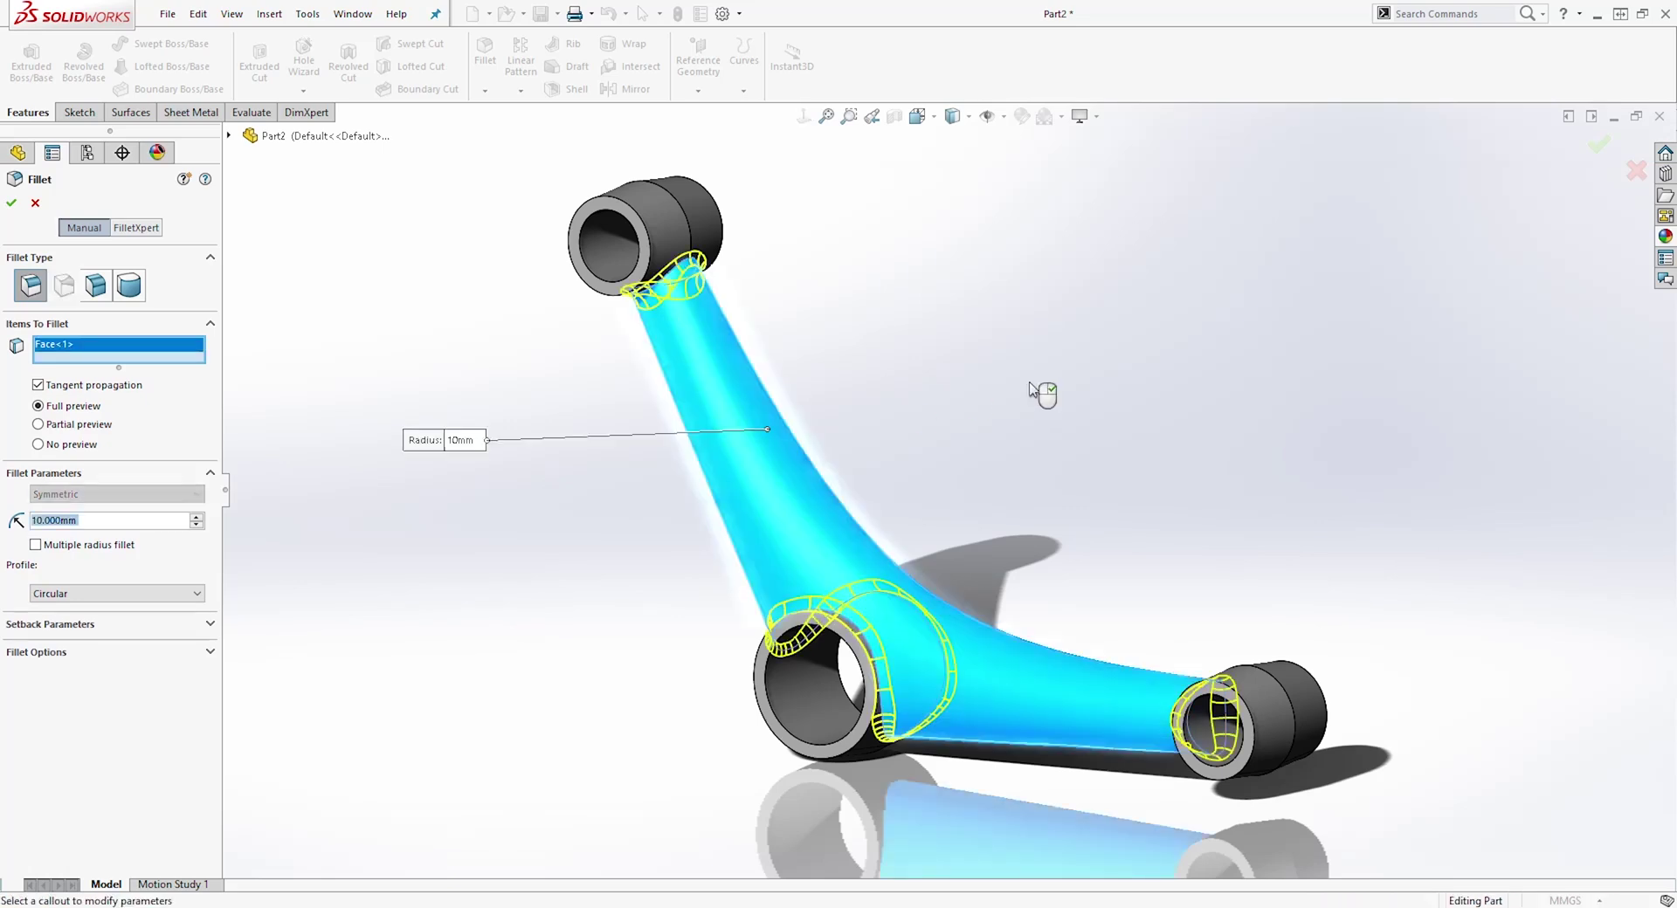
pyautogui.moveTo(1098, 422); pyautogui.dragTo(1164, 495, button='middle')
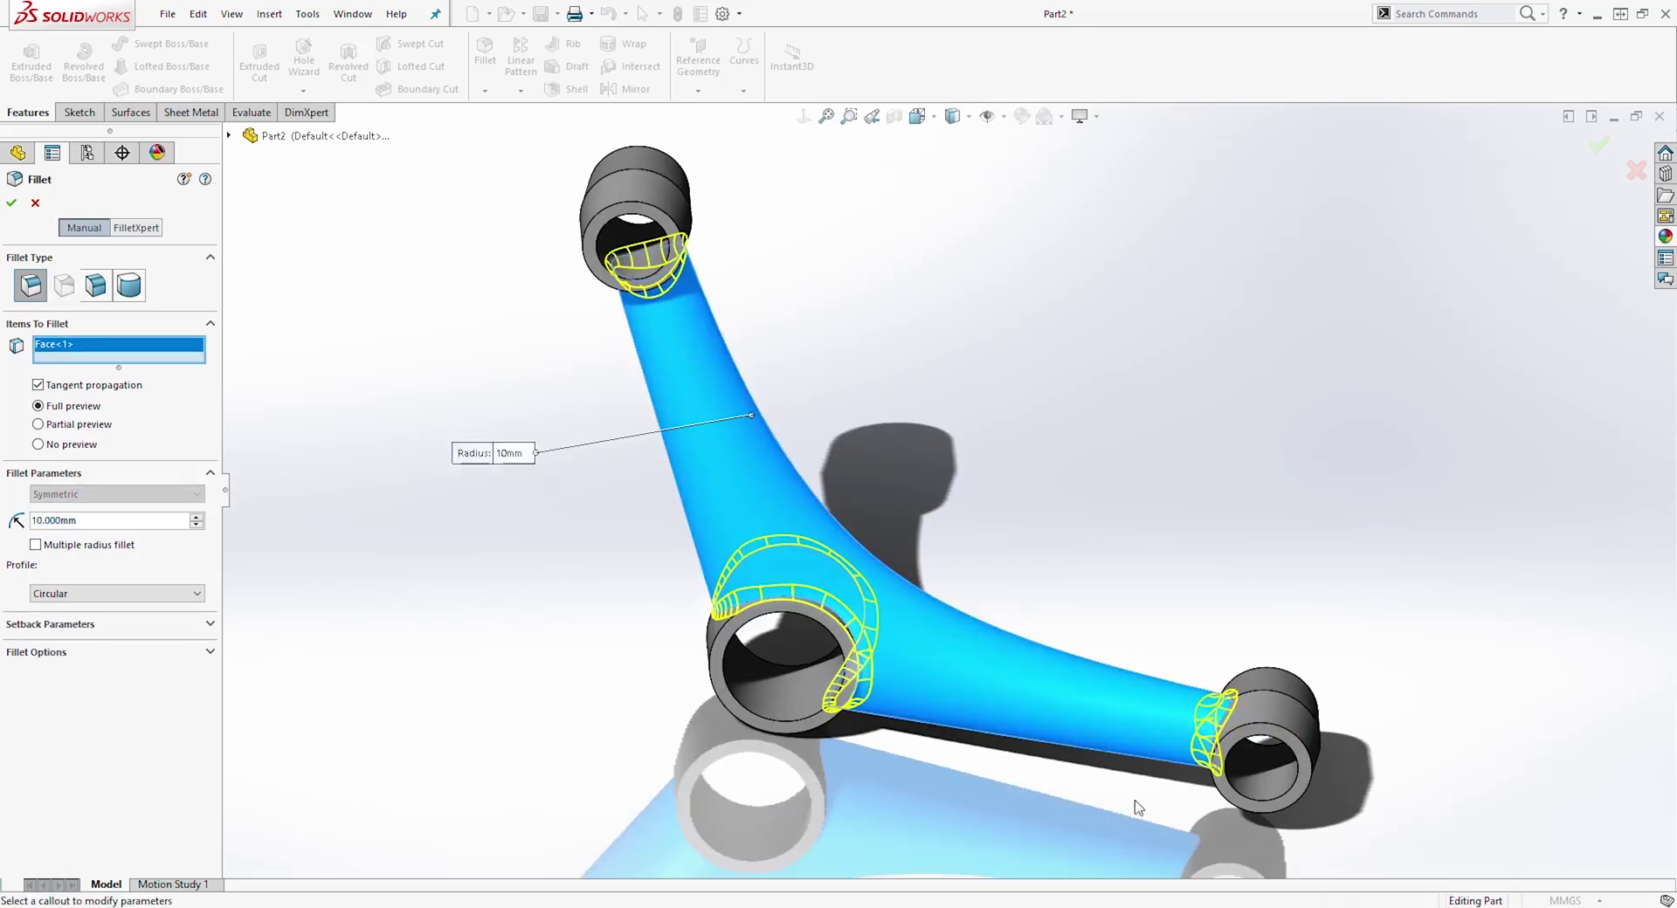
pyautogui.moveTo(960, 358); pyautogui.dragTo(1007, 344, button='middle')
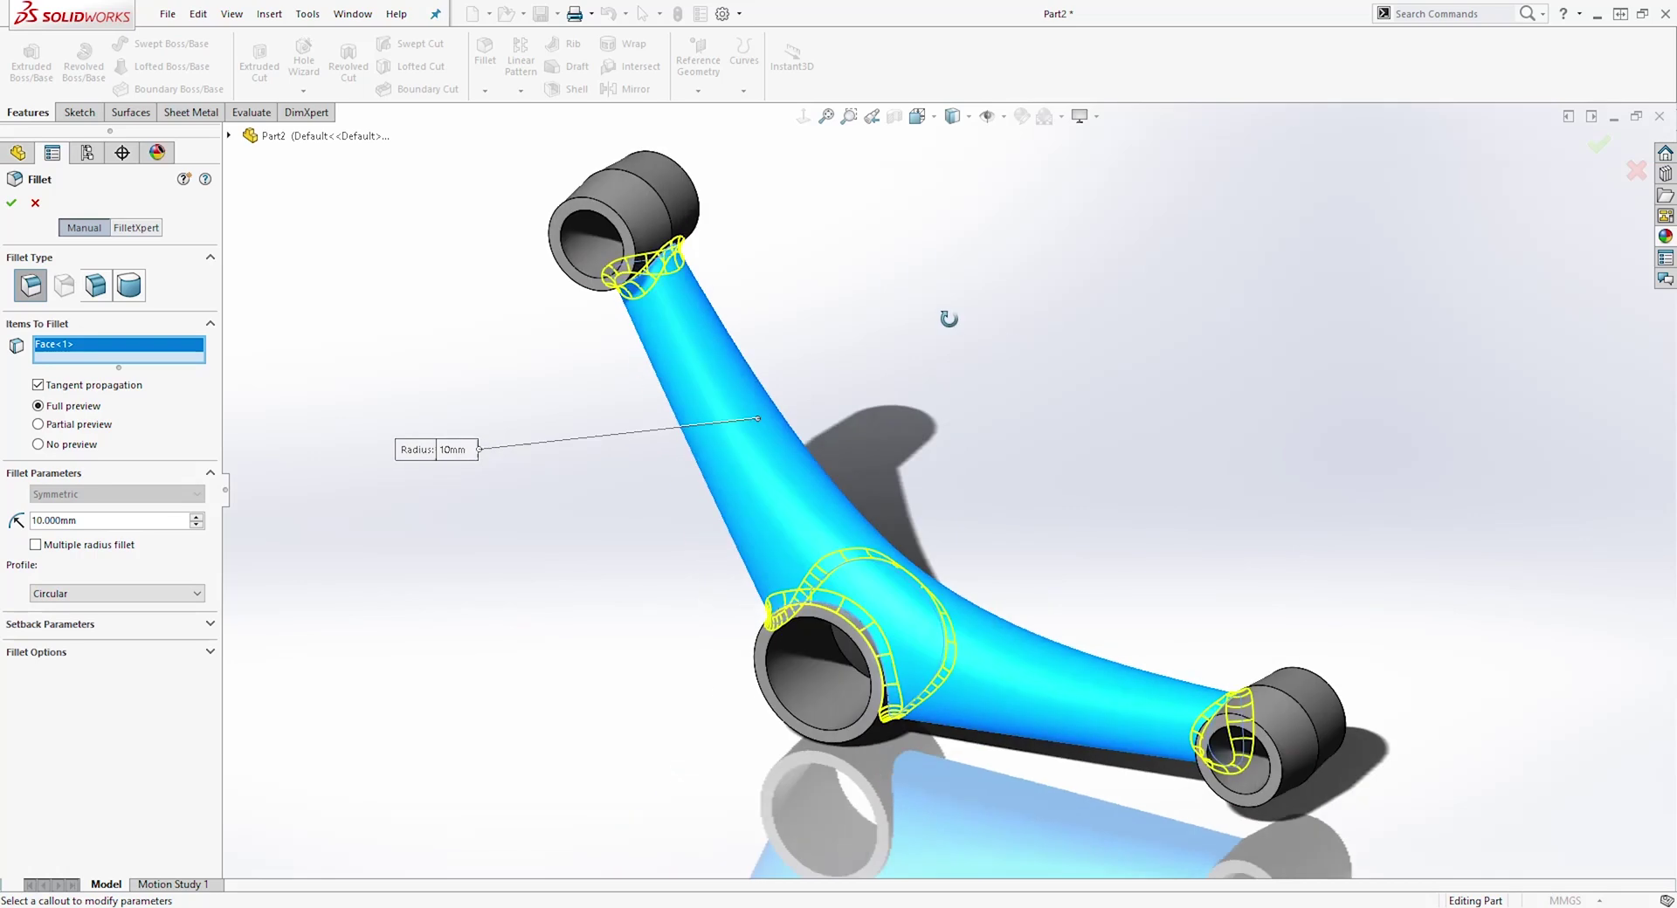
pyautogui.click(13, 204)
pyautogui.moveTo(422, 496); pyautogui.dragTo(1001, 305, button='middle')
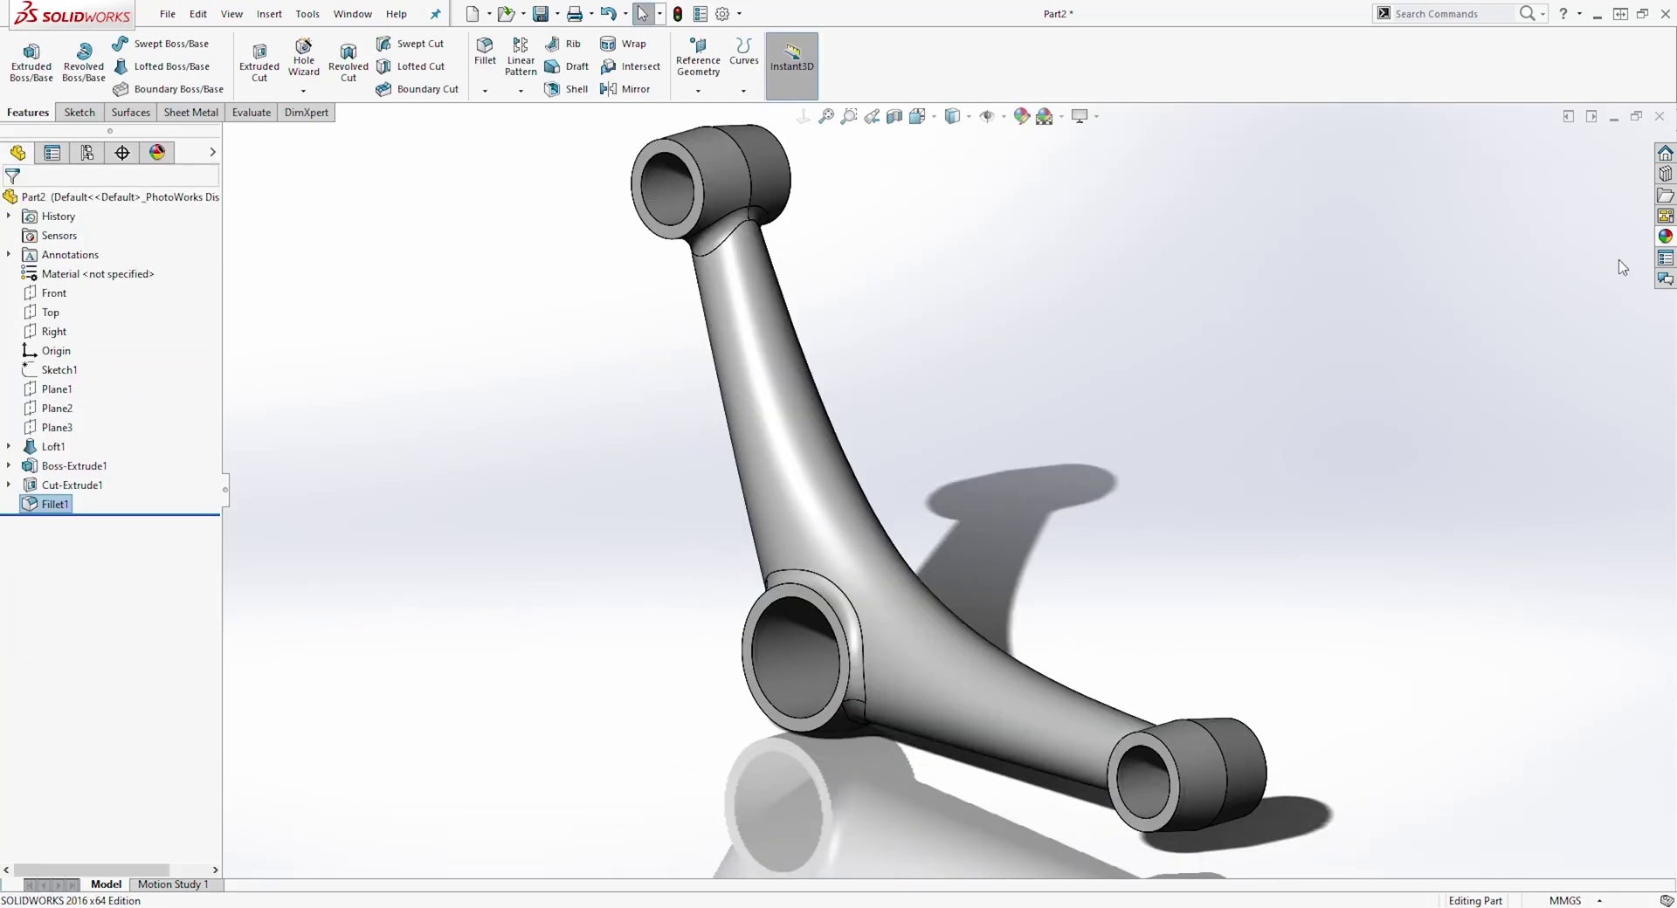
# - Apply a metal appearance to the entire part and inspect it from several angles
pyautogui.click(1667, 238)
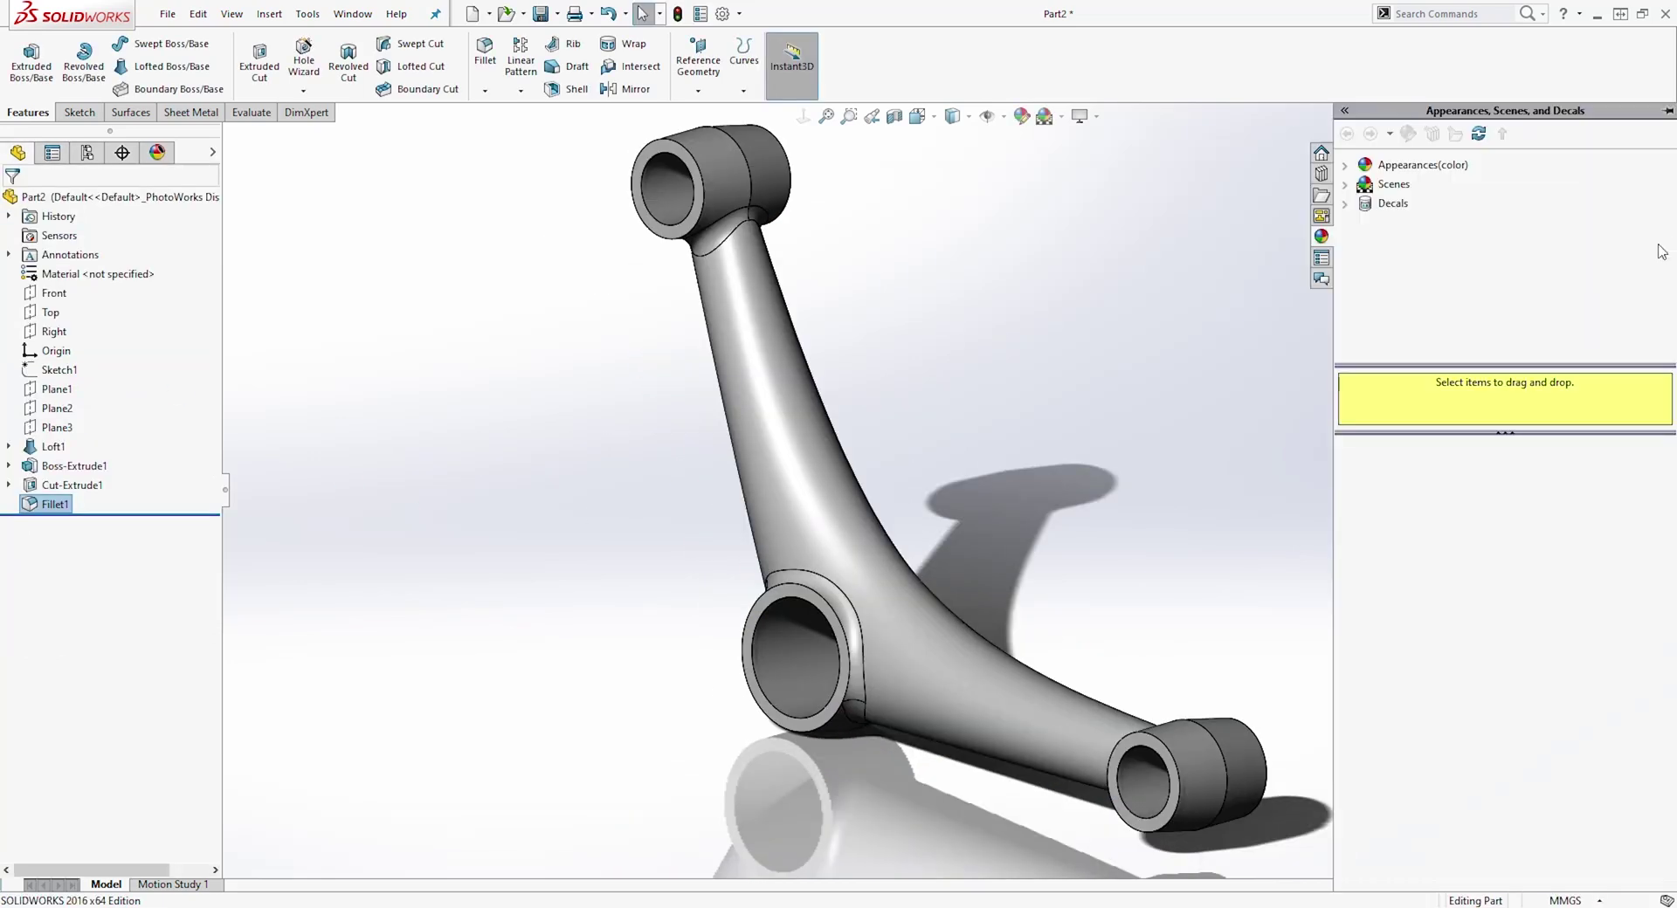
pyautogui.click(1346, 167)
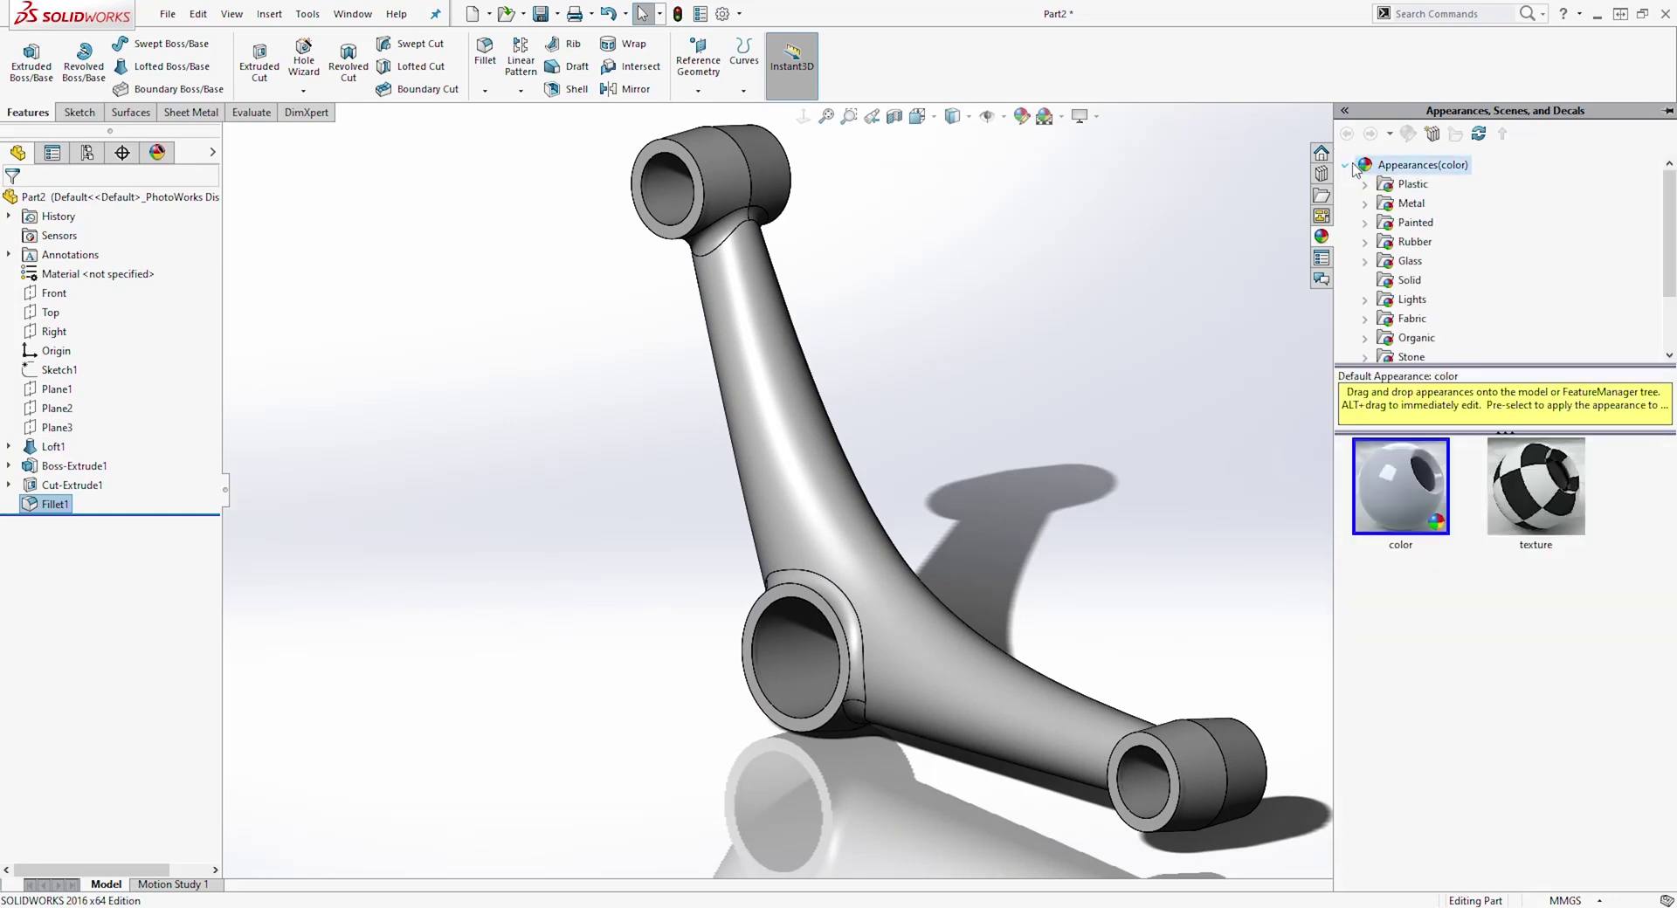
pyautogui.click(1411, 204)
pyautogui.moveTo(1407, 468); pyautogui.dragTo(817, 424)
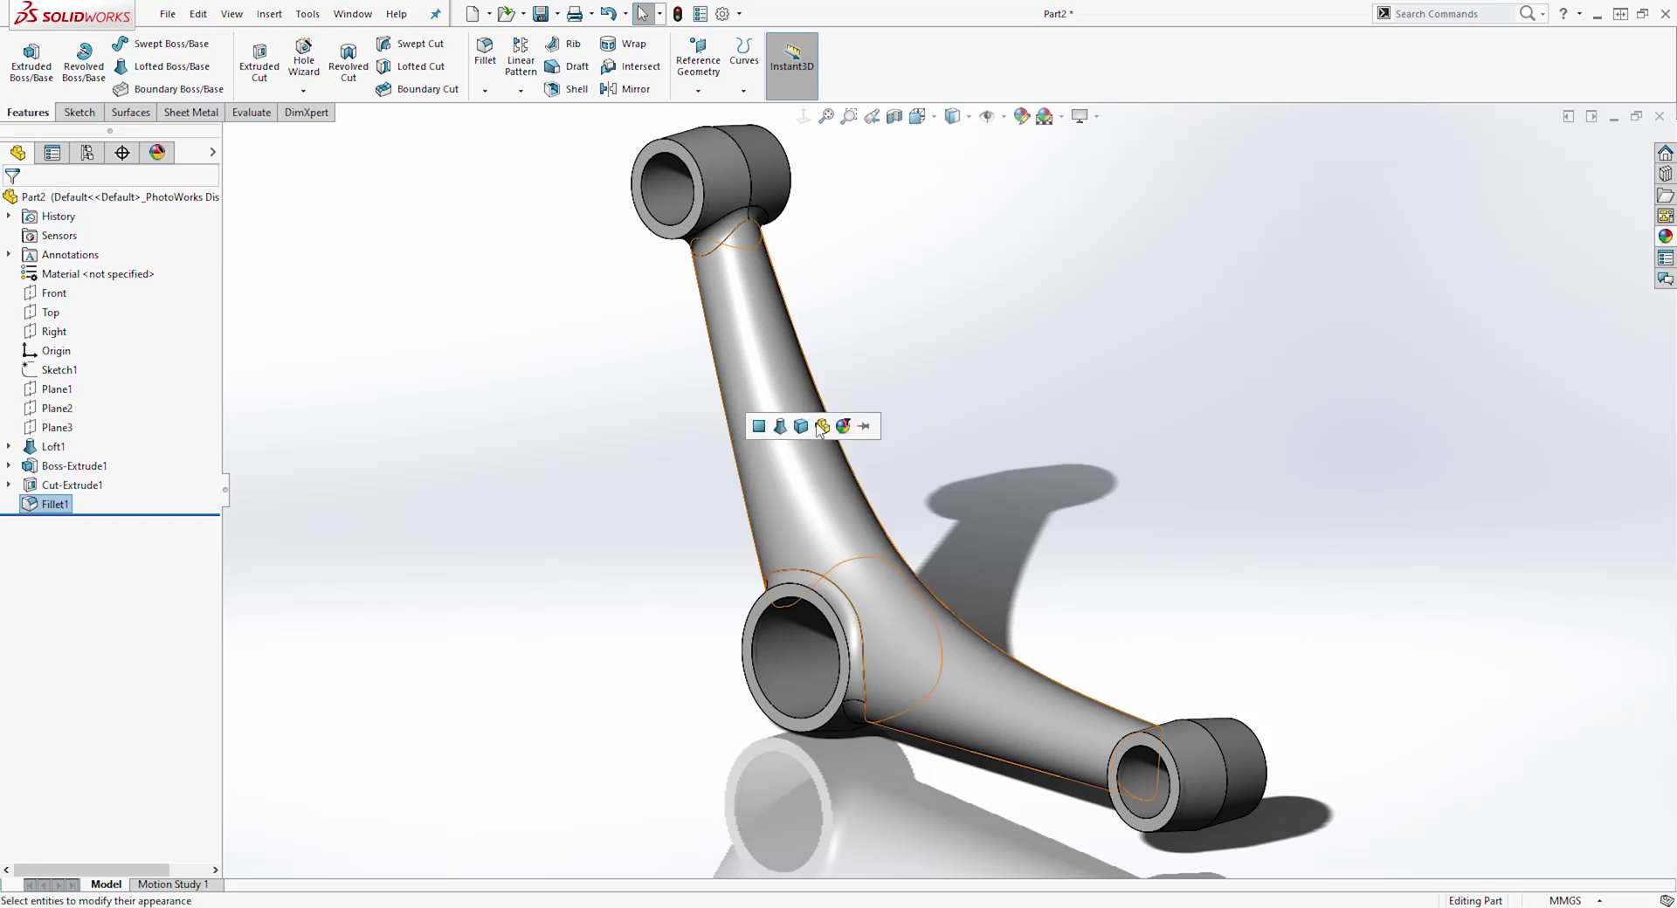
pyautogui.click(821, 427)
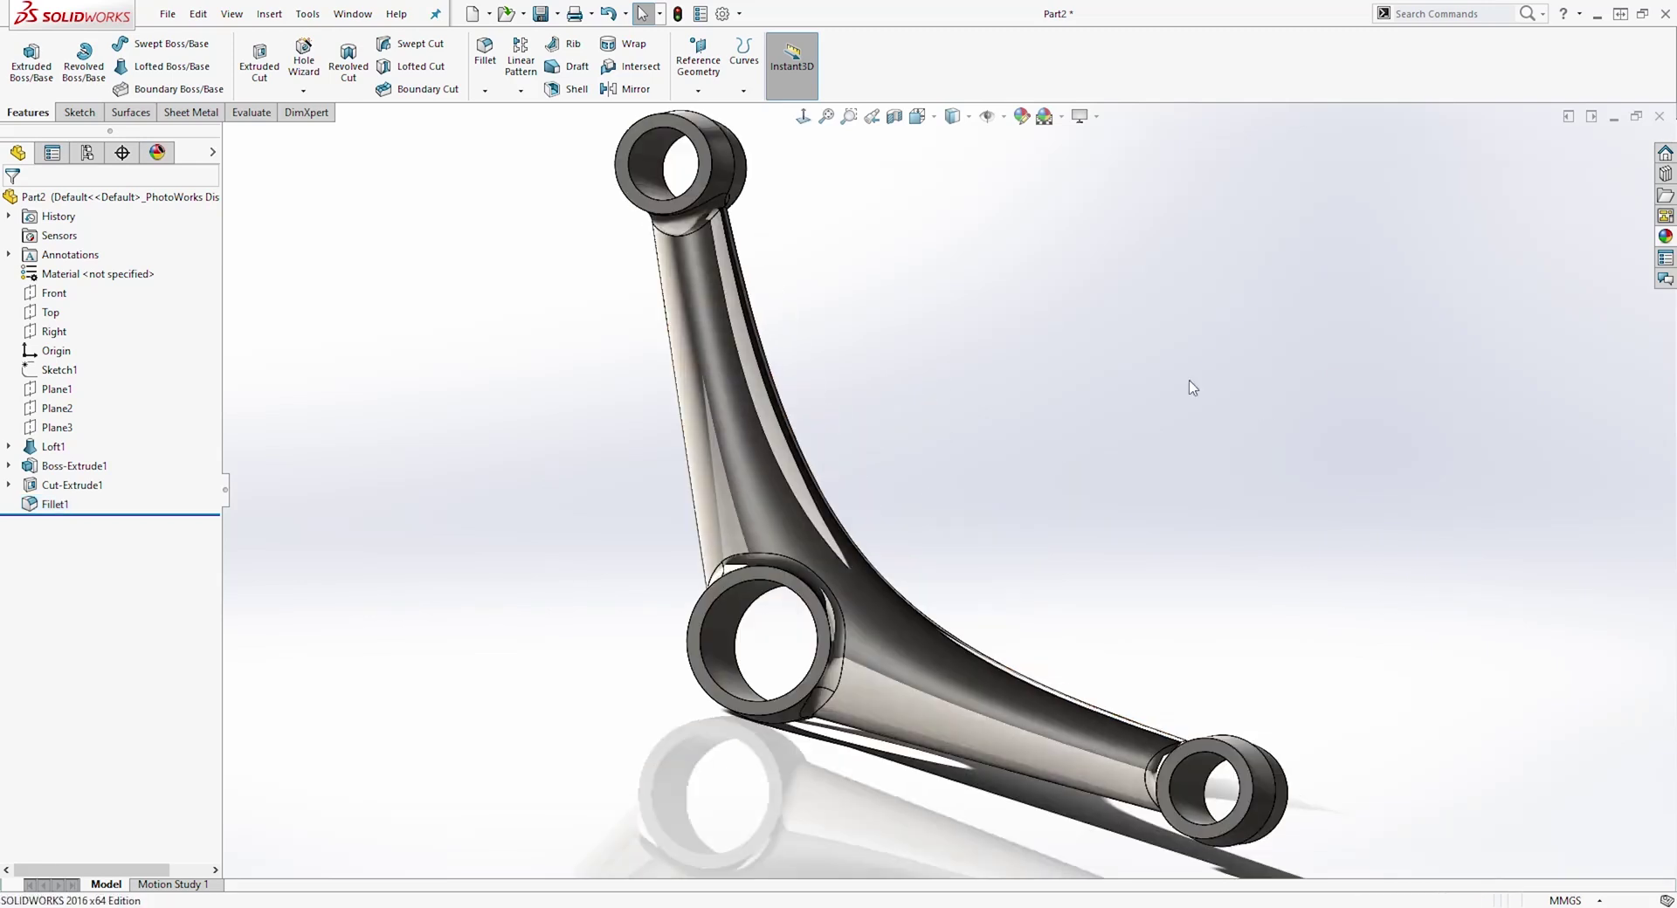
pyautogui.moveTo(1133, 392); pyautogui.dragTo(858, 391, button='middle')
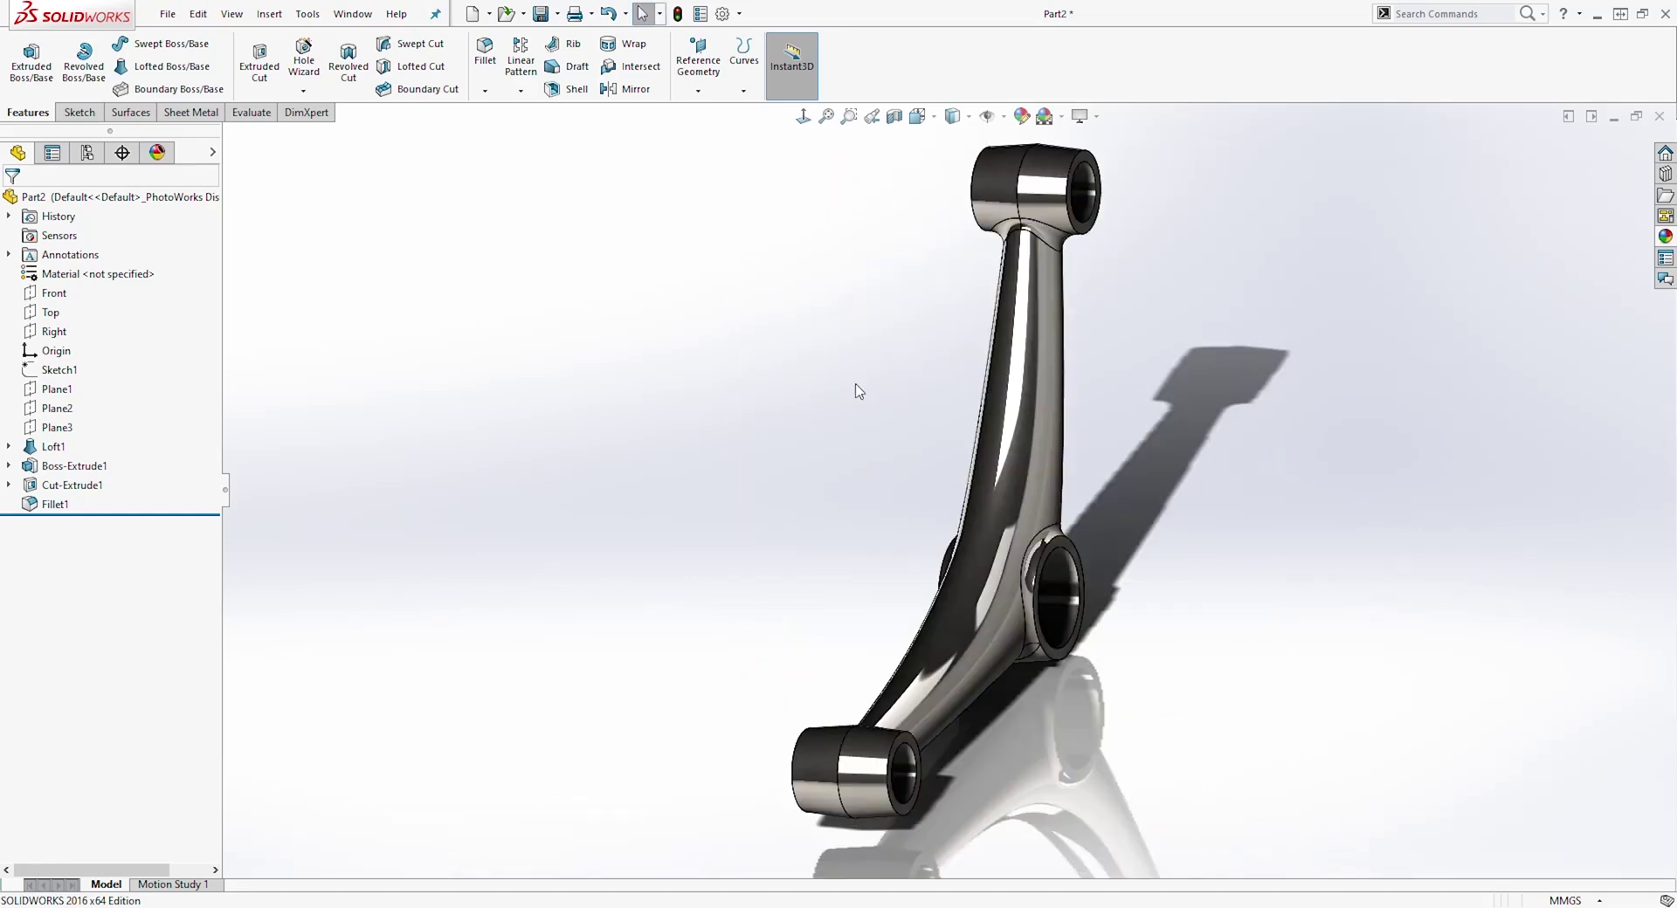